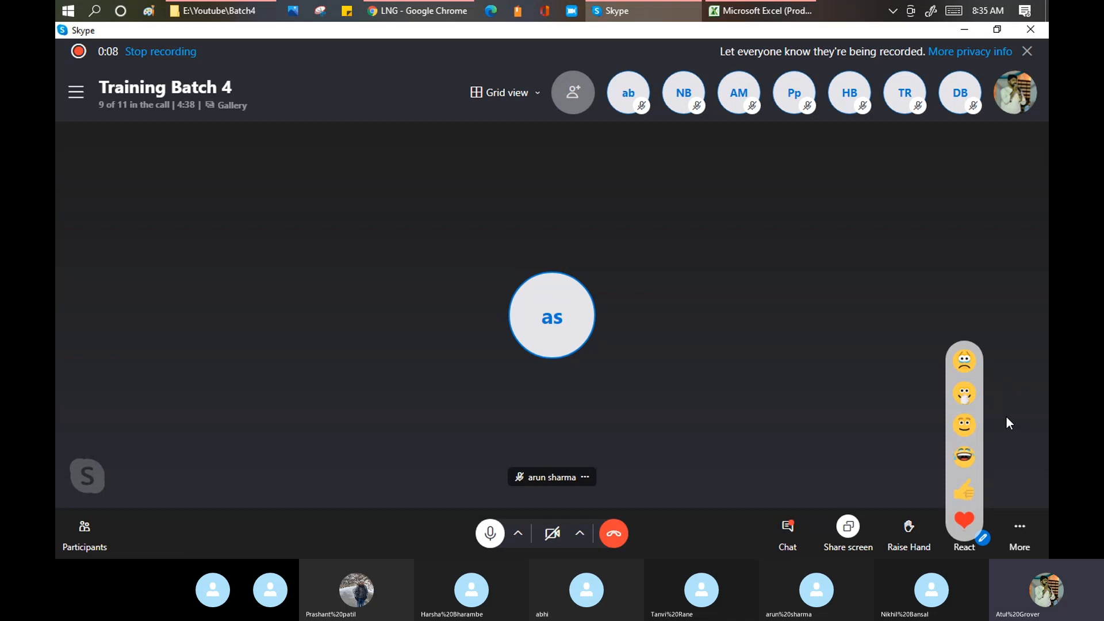
# - Bring the Chrome window with the ServiceNow instance in front of the Skype call
pyautogui.click(411, 12)
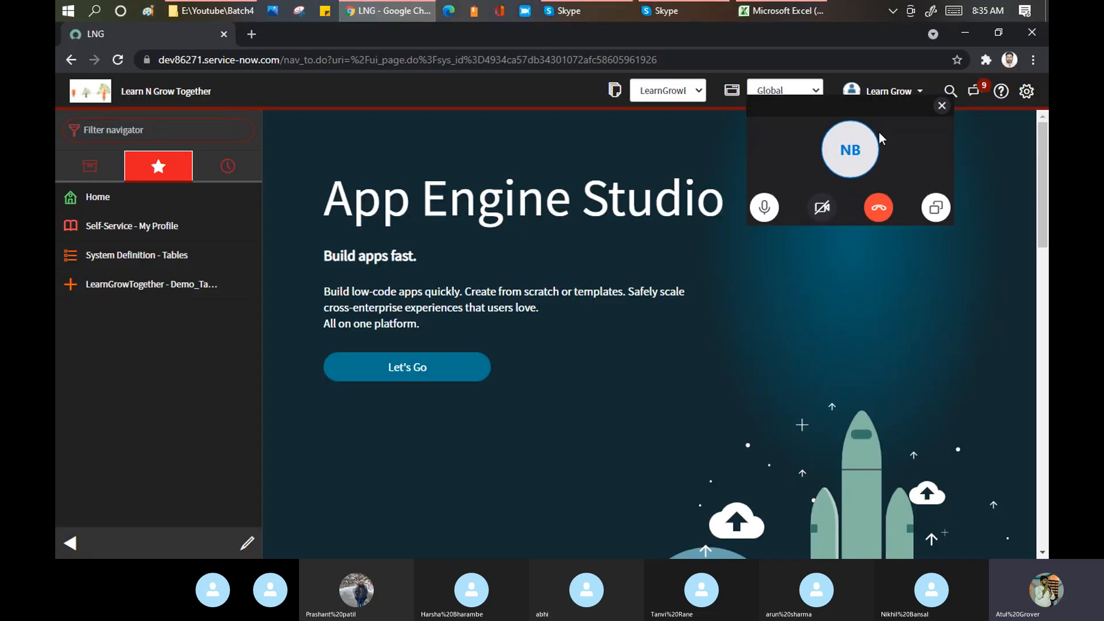
# - Move the Skype mini-window aside and open stats.do from the Filter navigator
pyautogui.moveTo(864, 103); pyautogui.dragTo(453, 555)
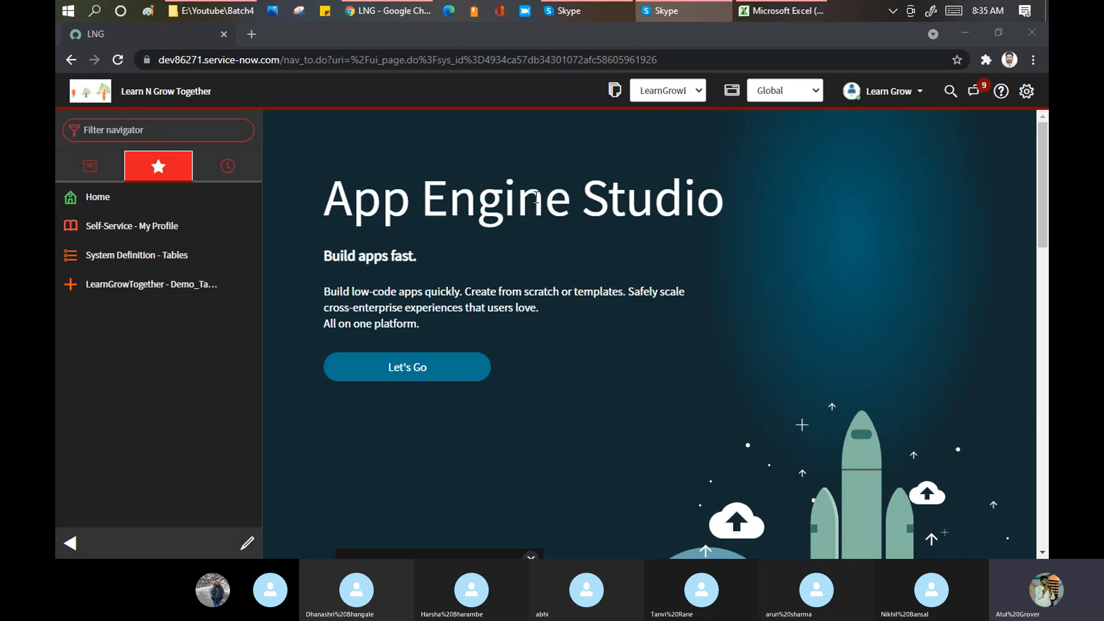
pyautogui.click(201, 130)
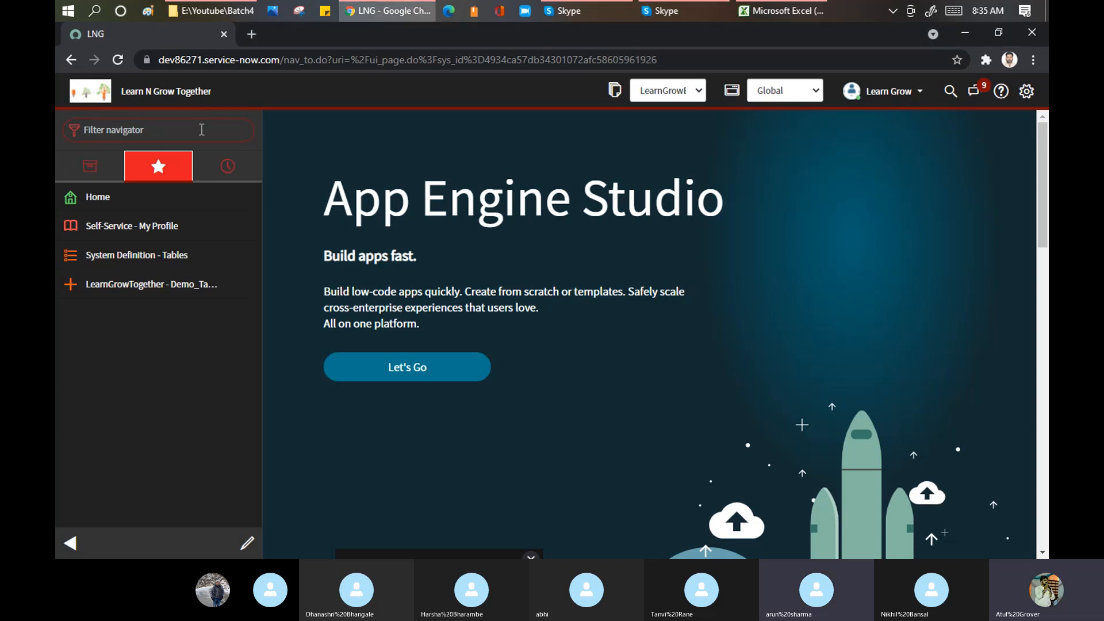
pyautogui.write('sta')
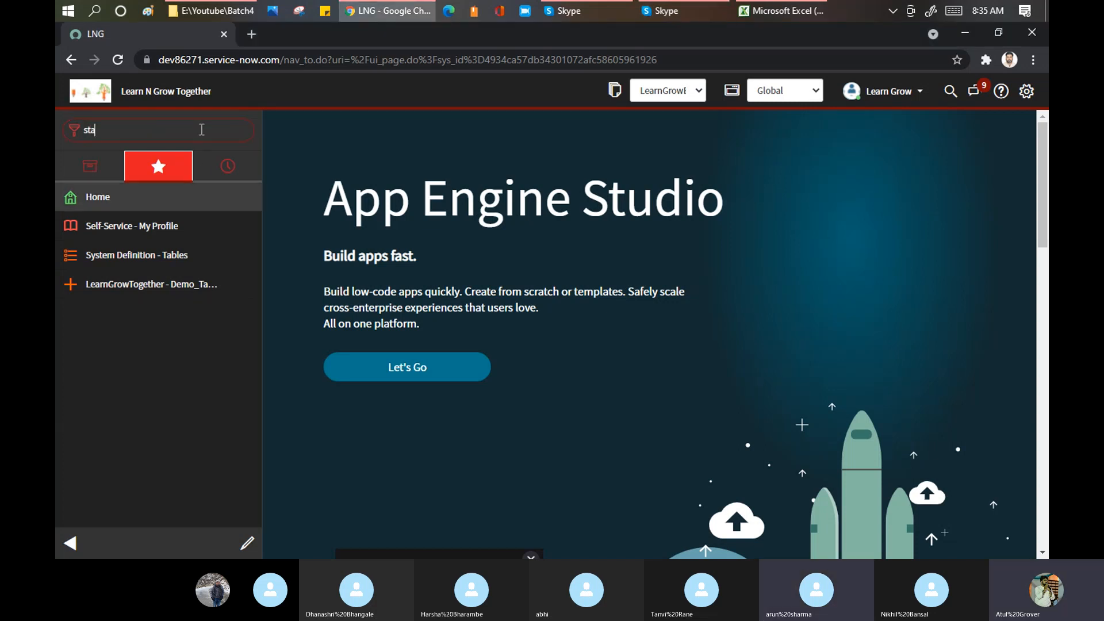
pyautogui.write('tts.do')
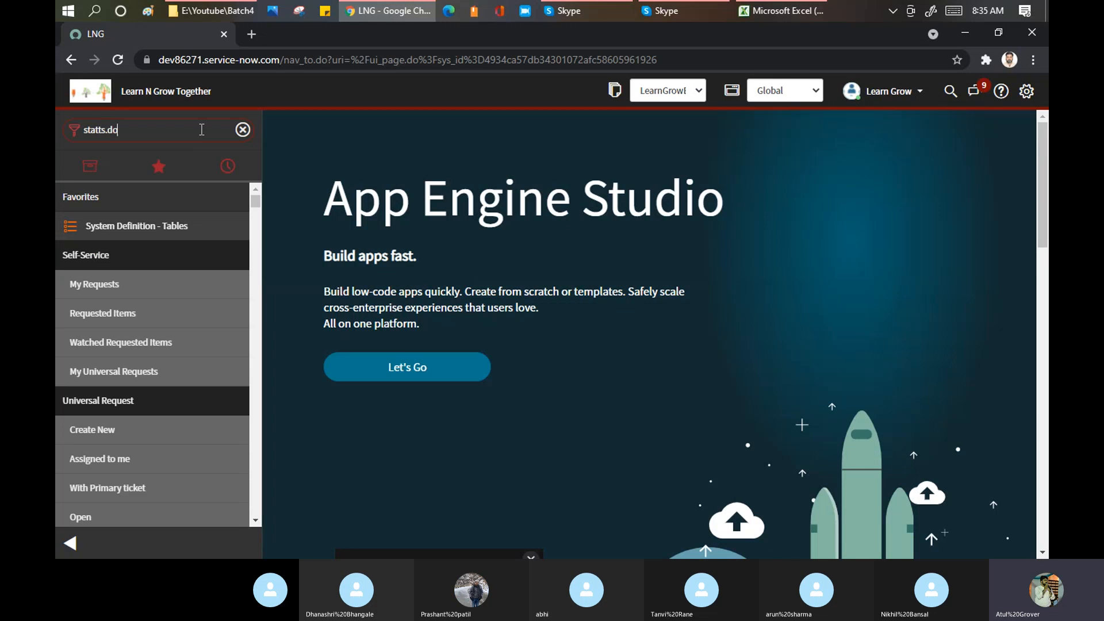
pyautogui.press('BackSpace')
pyautogui.press('BackSpace')
pyautogui.press('BackSpace')
pyautogui.press('BackSpace')
pyautogui.press('BackSpace')
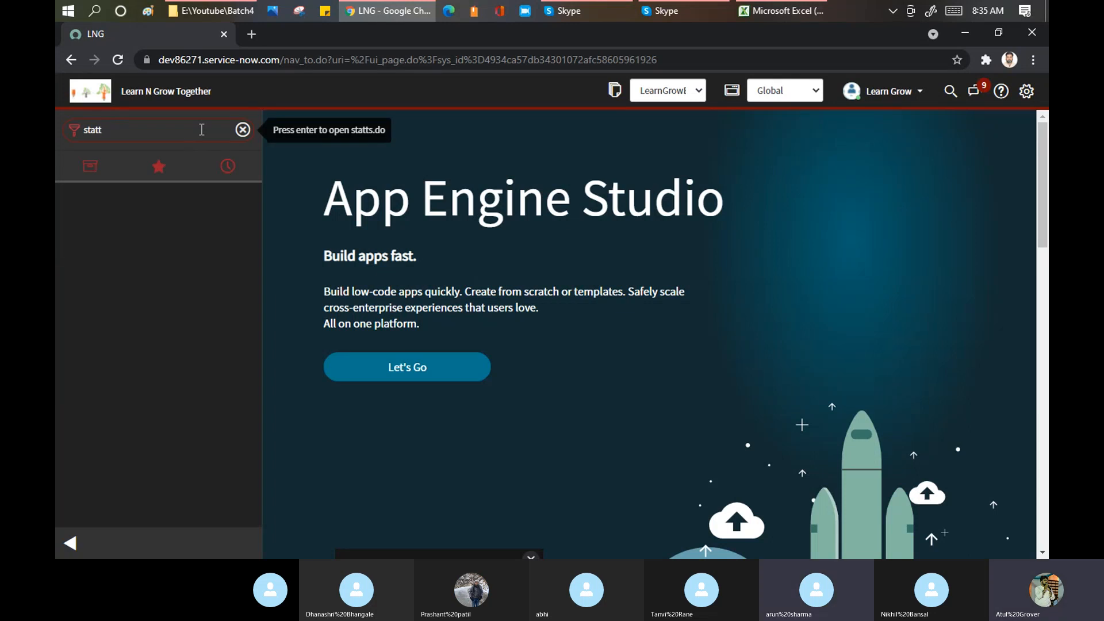
pyautogui.write('s.do')
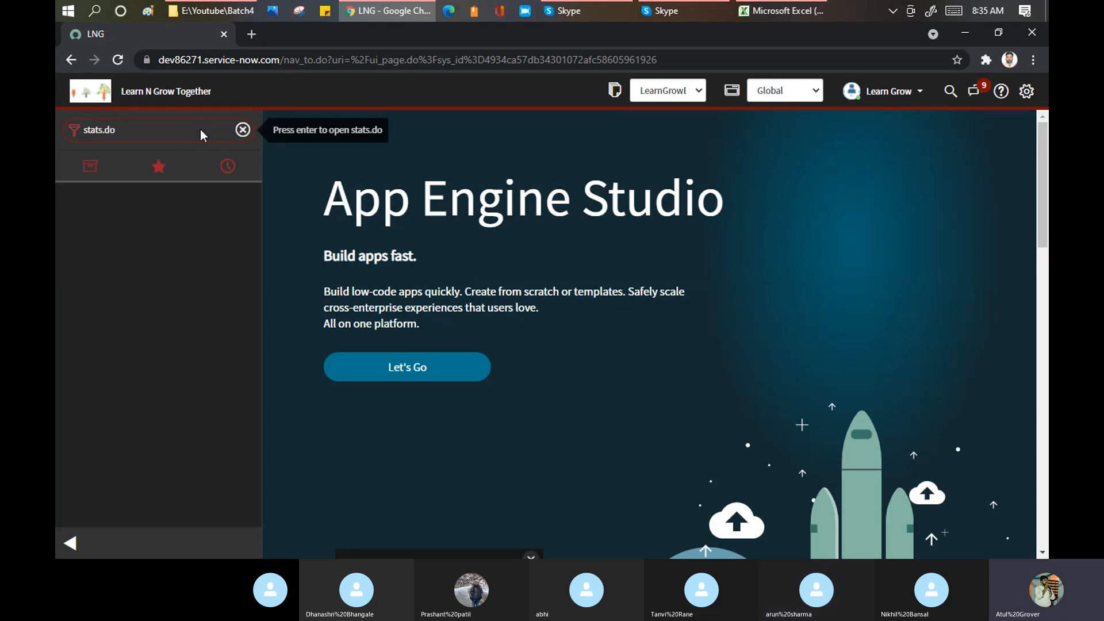
pyautogui.press('Return')
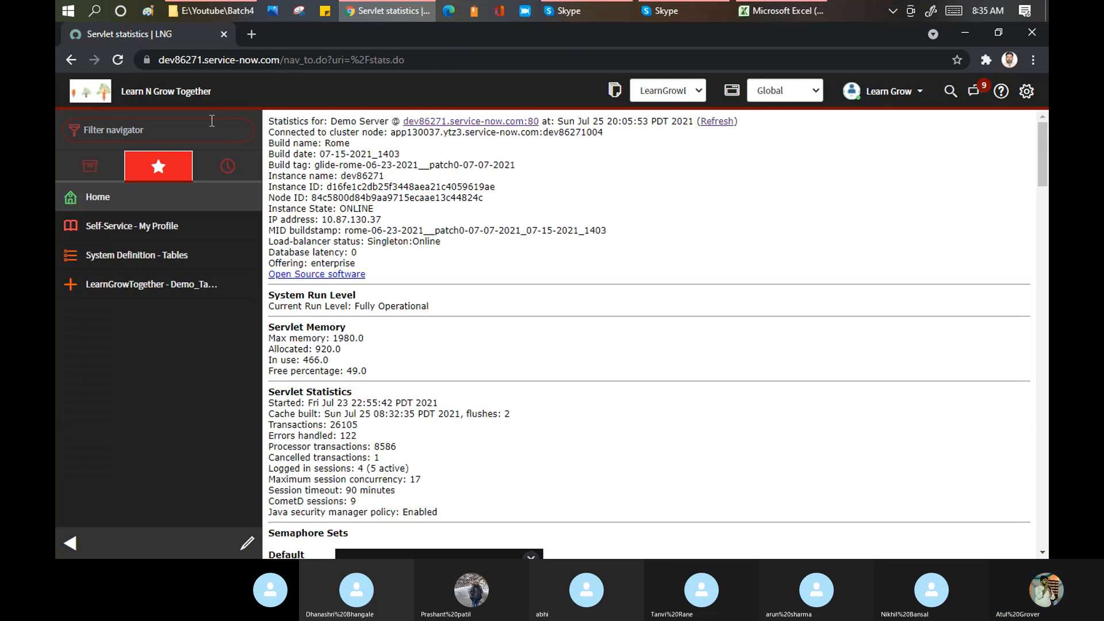
pyautogui.click(275, 144)
pyautogui.moveTo(275, 144); pyautogui.dragTo(403, 156)
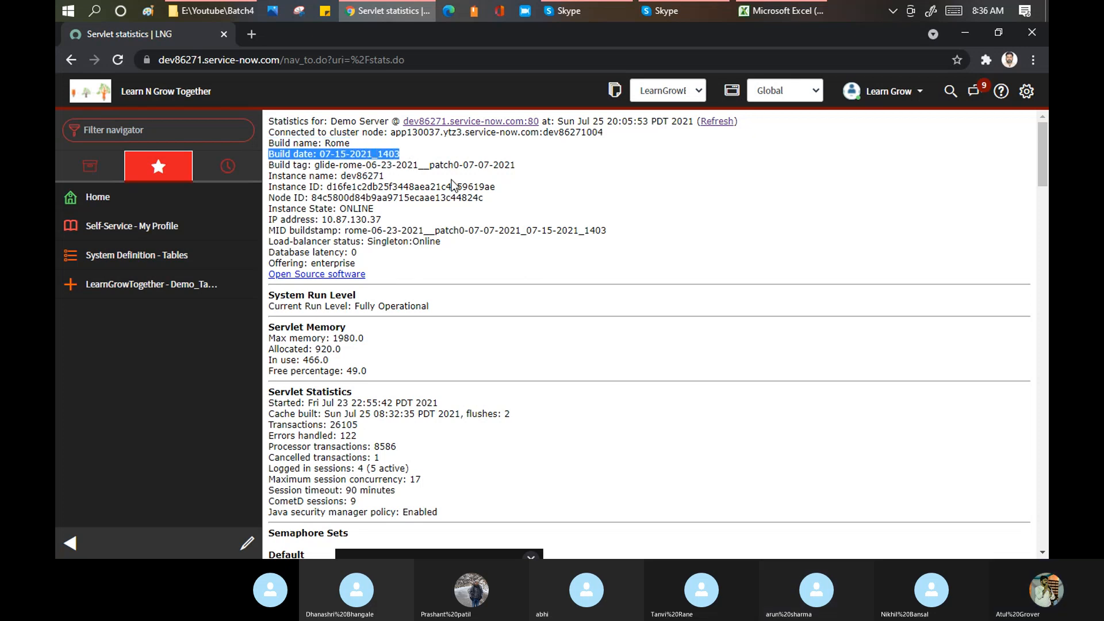
pyautogui.moveTo(460, 165); pyautogui.dragTo(429, 162)
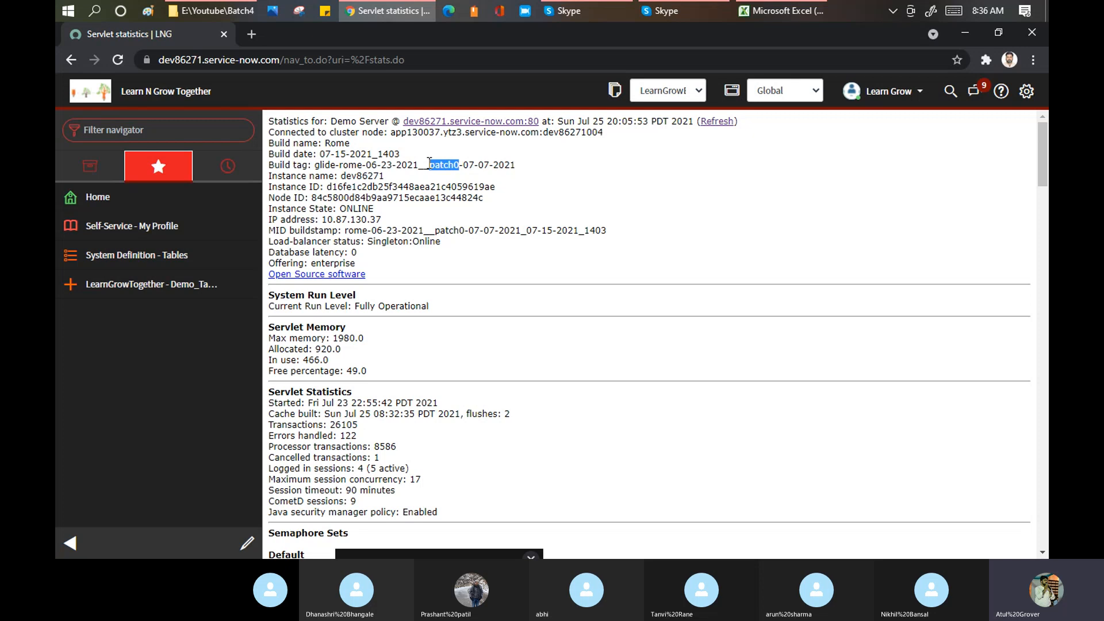
# - Filter the navigator on 'notification' and bring System Notification > Email > Notifications into view
pyautogui.click(139, 134)
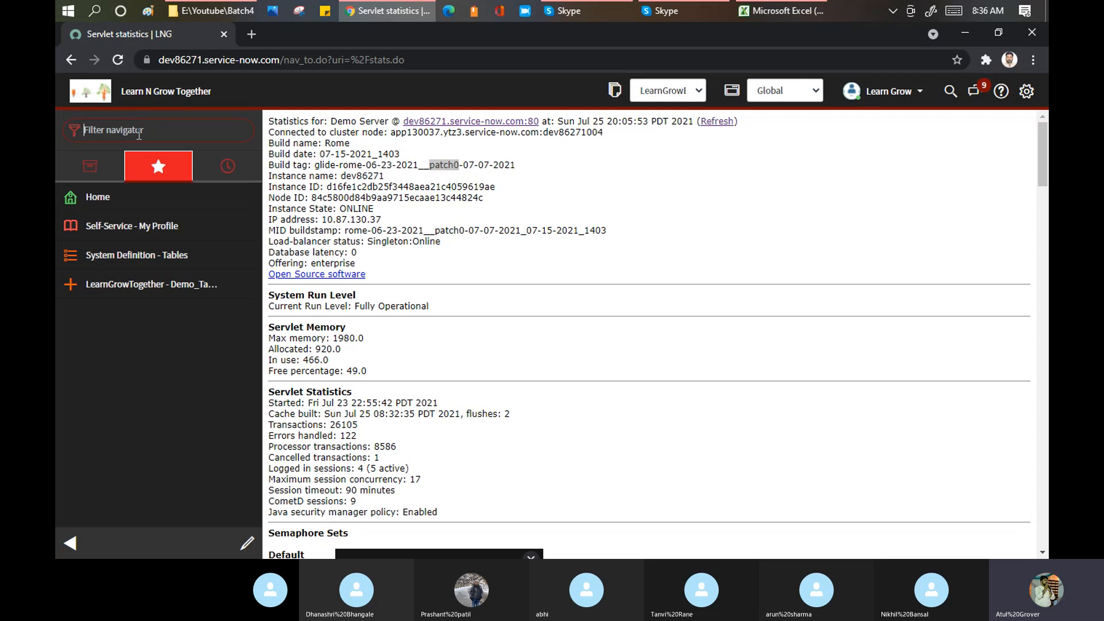
pyautogui.write('notif')
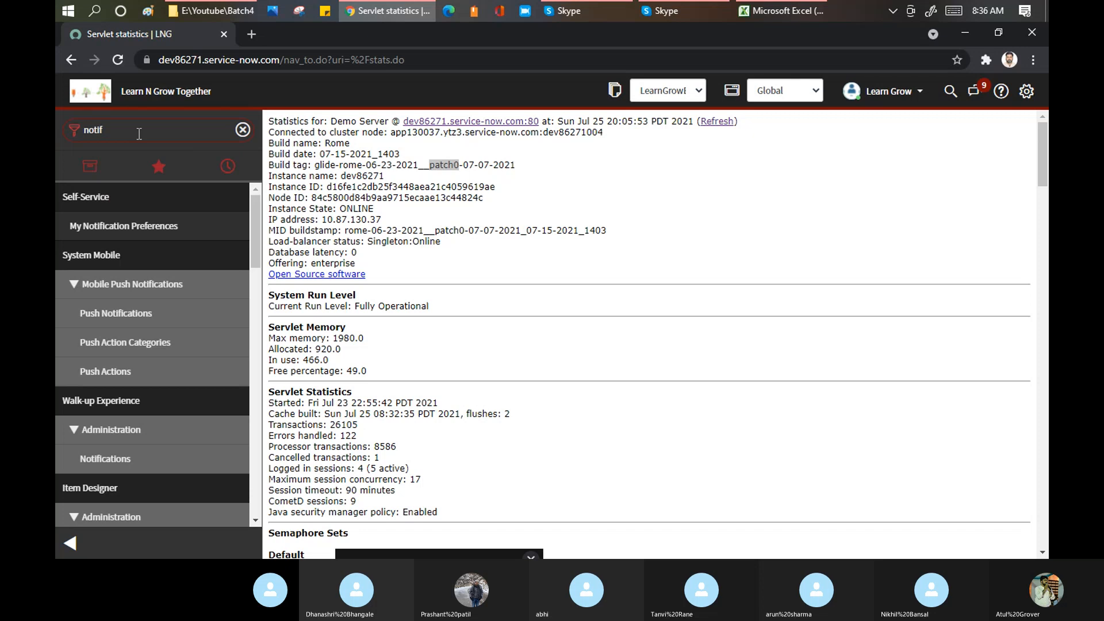
pyautogui.write('ication')
pyautogui.scroll(-3, 160, 282)
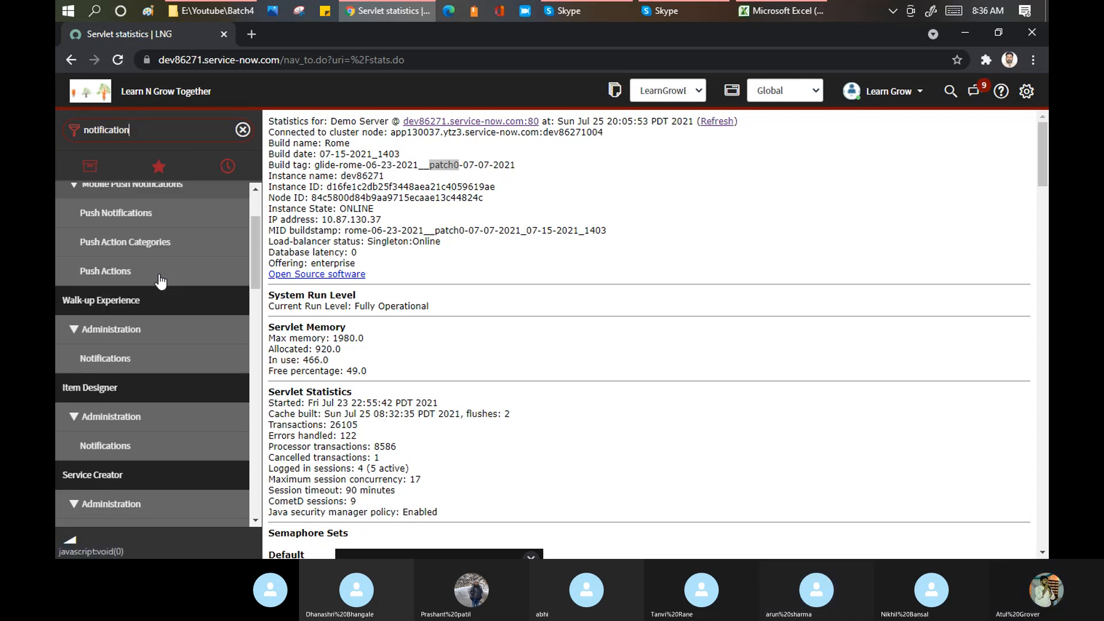
pyautogui.scroll(-3, 161, 281)
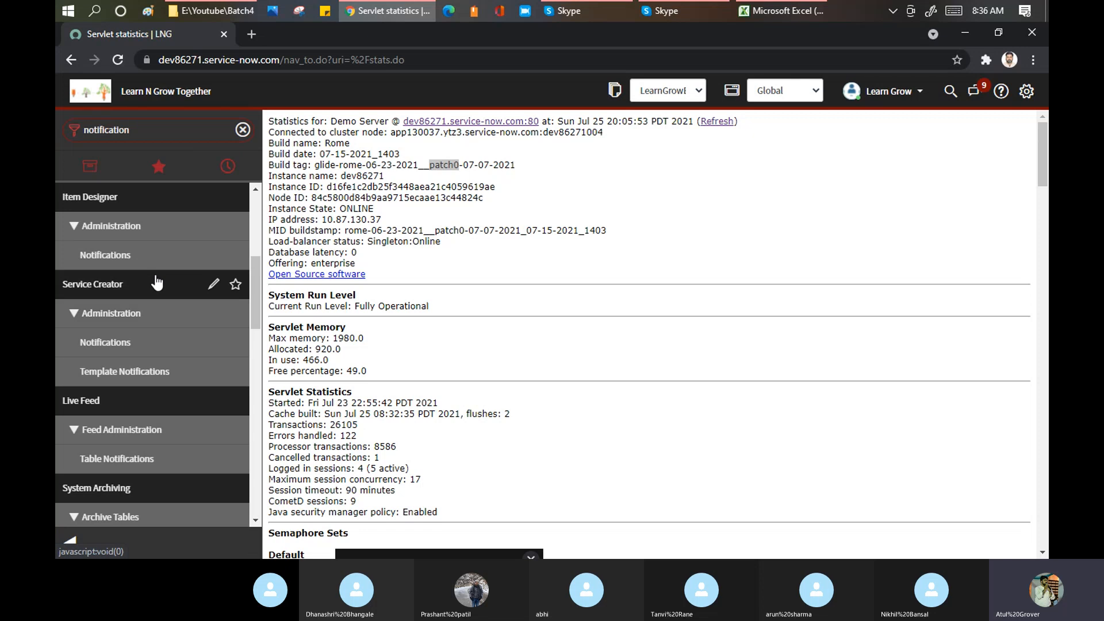
pyautogui.scroll(-4, 156, 282)
pyautogui.scroll(-7, 156, 281)
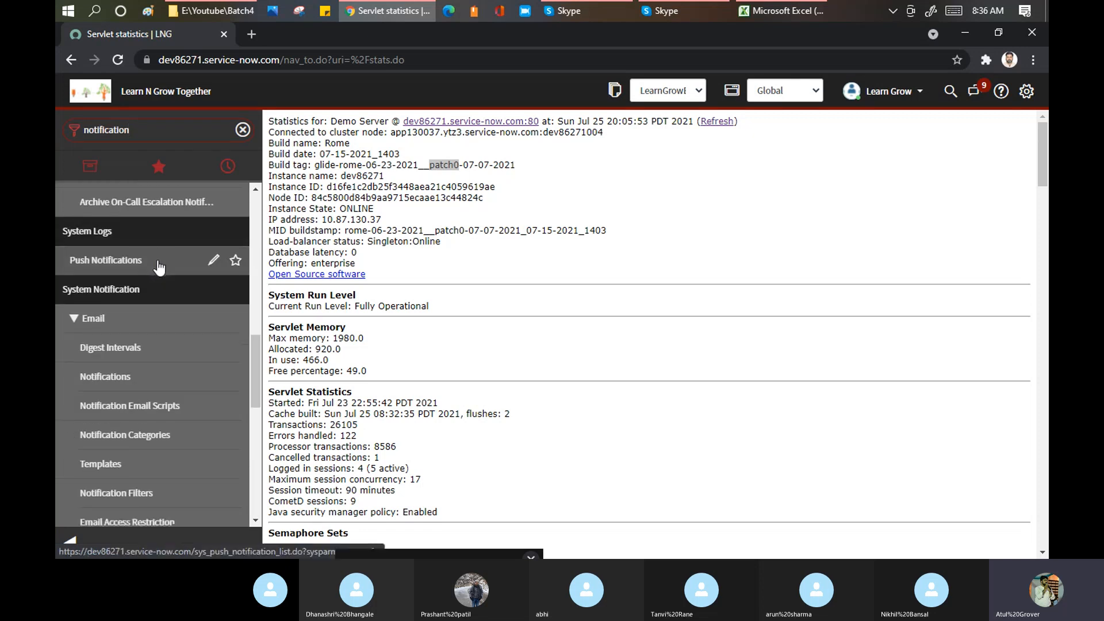
pyautogui.scroll(3, 138, 268)
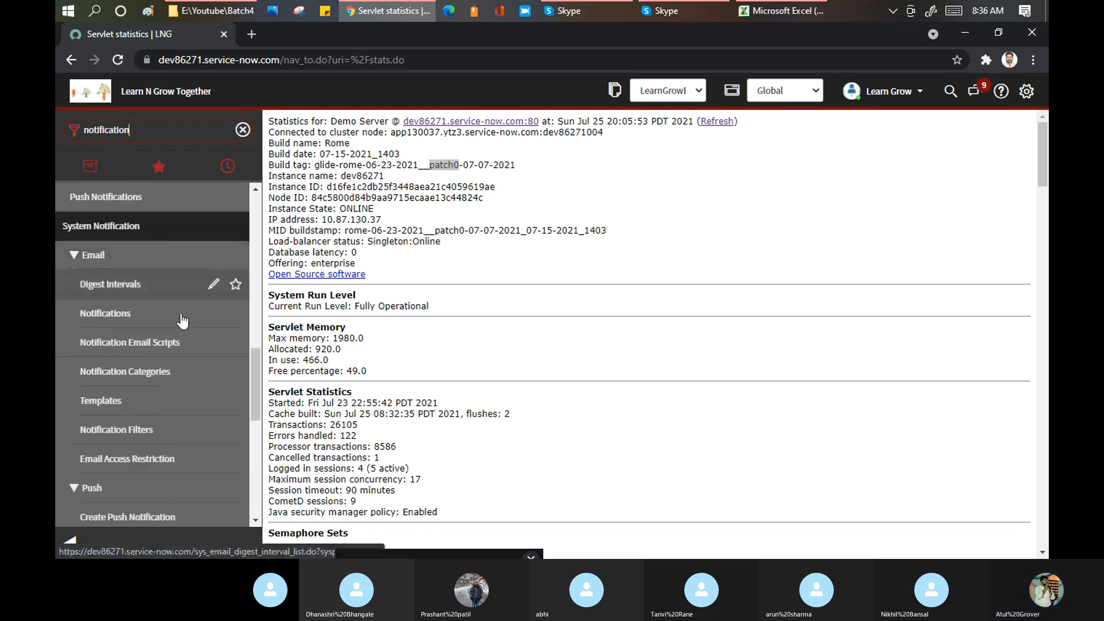
# - Open the Email Notifications list (395 active) and start a new notification record
pyautogui.click(105, 312)
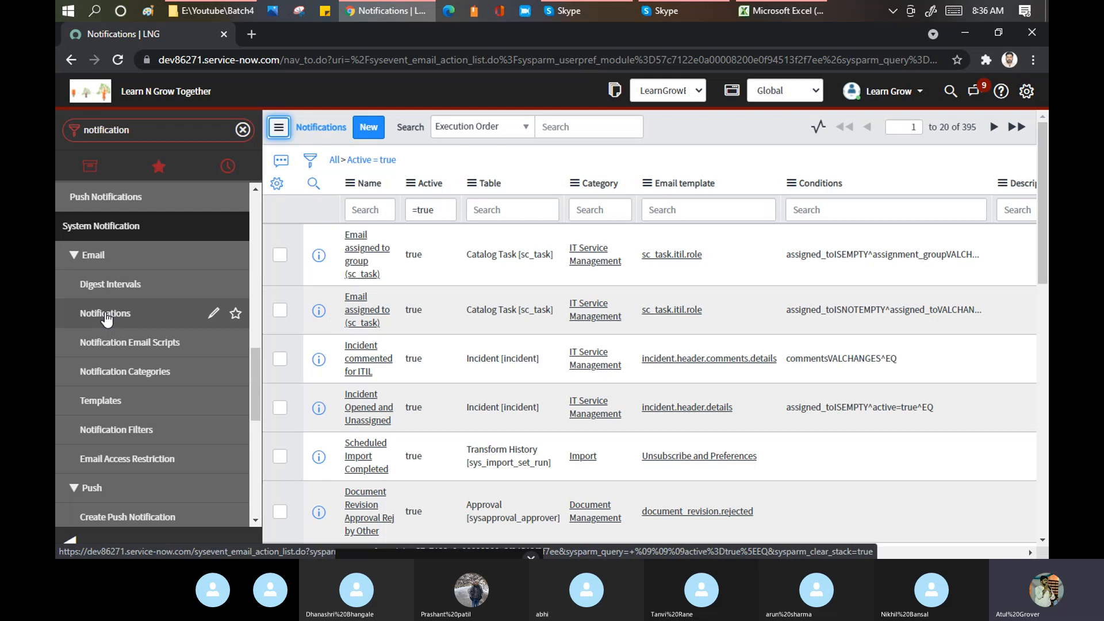
pyautogui.click(374, 129)
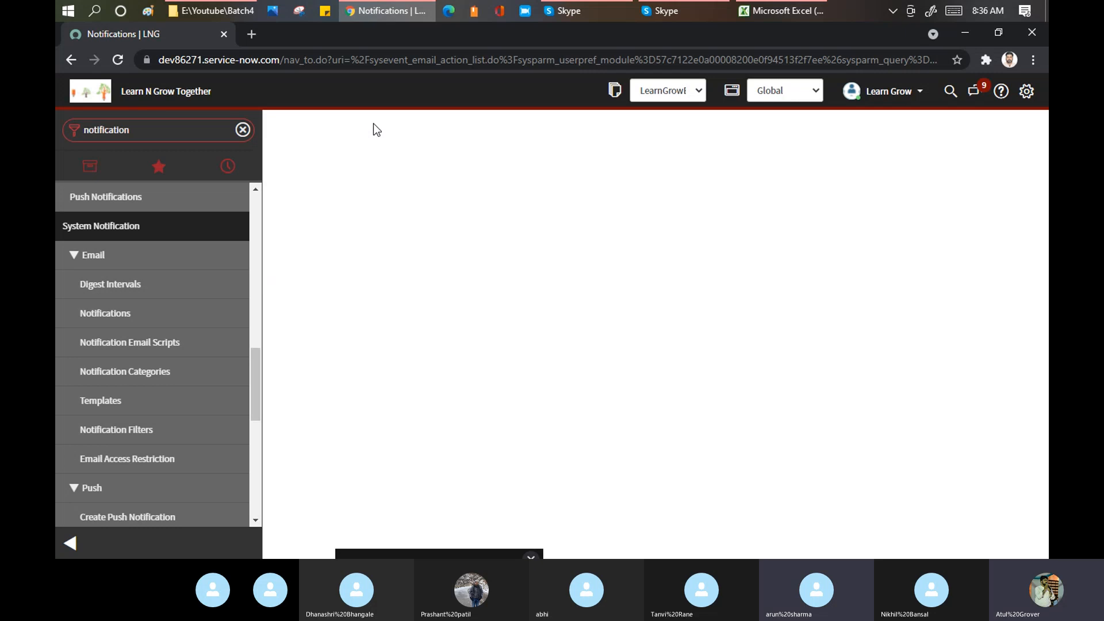
# - Collapse the navigator and enter 'p5 LNG Email' as the notification name
pyautogui.click(72, 541)
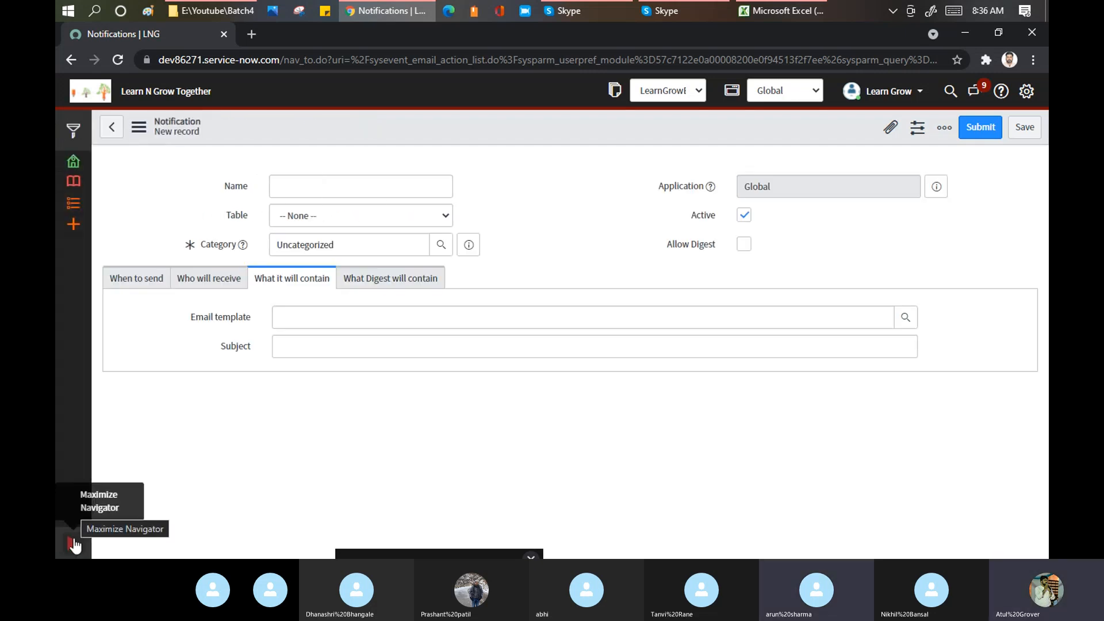
pyautogui.click(289, 194)
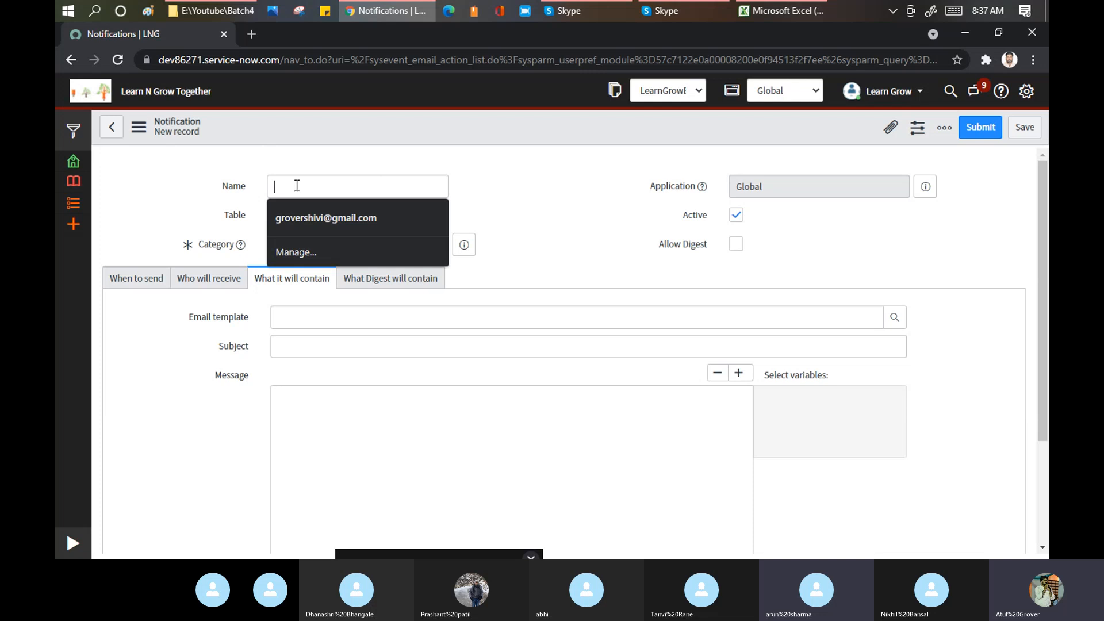
pyautogui.click(533, 184)
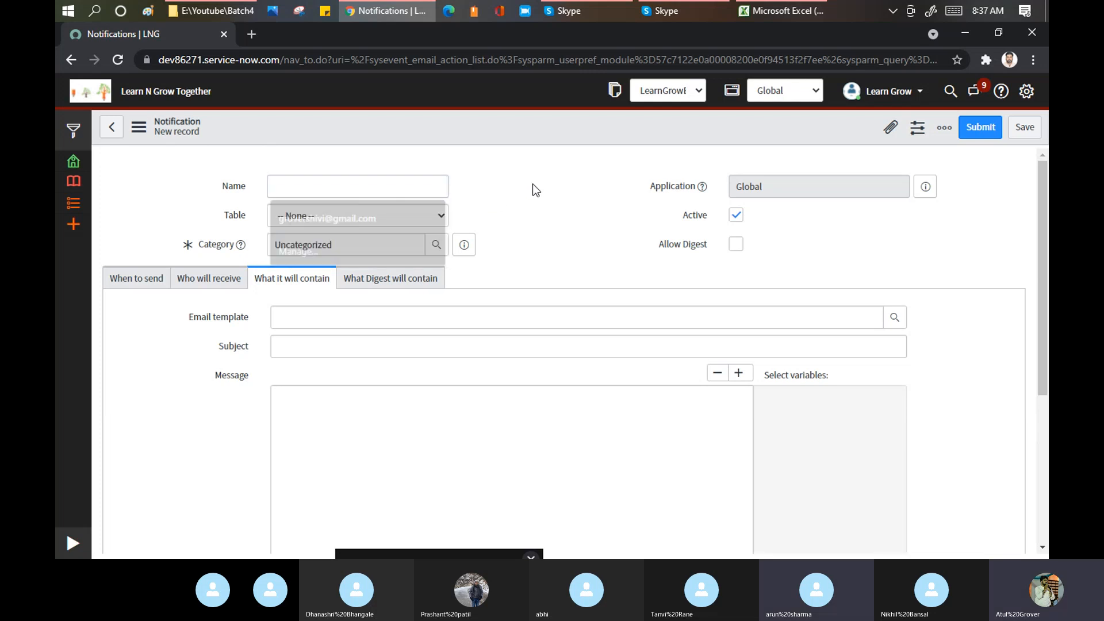
pyautogui.click(332, 186)
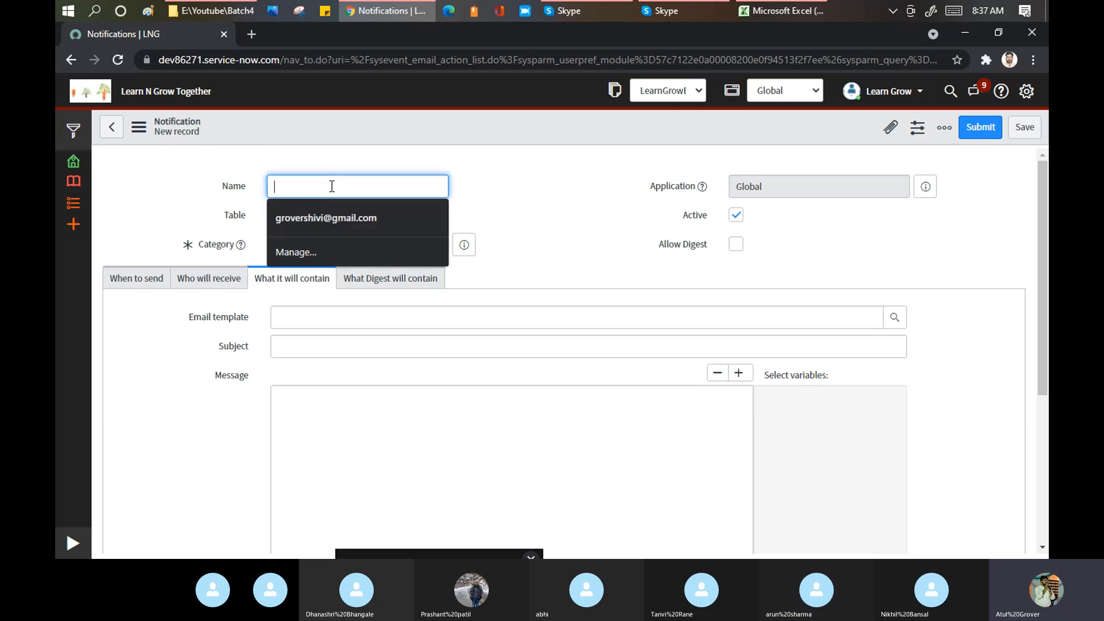
pyautogui.write('p5 L')
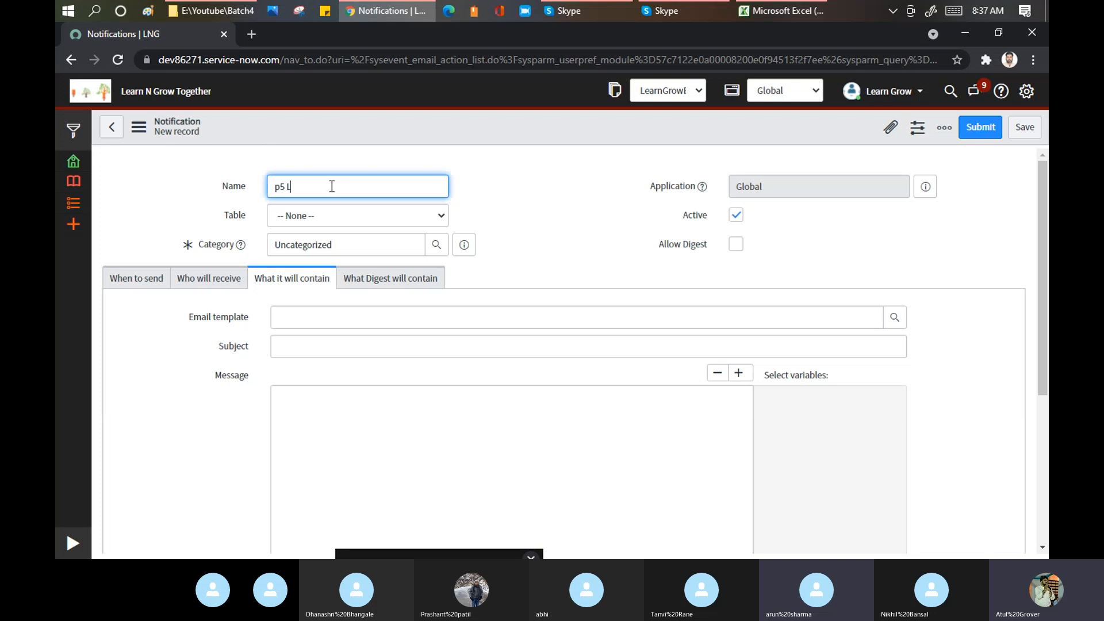
pyautogui.write('NG Email')
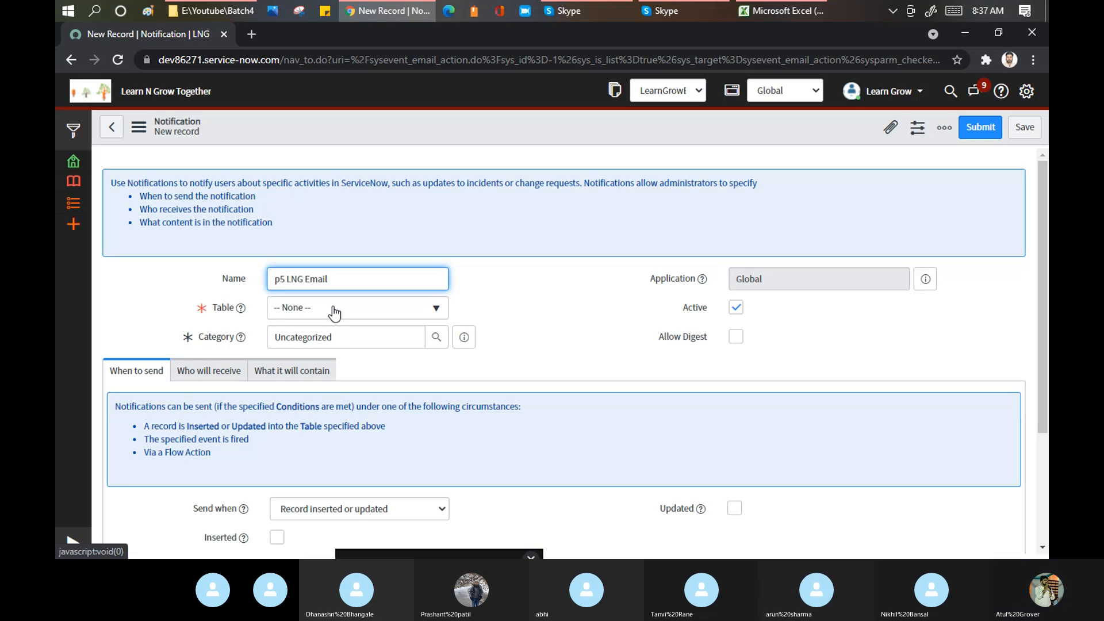
pyautogui.click(334, 313)
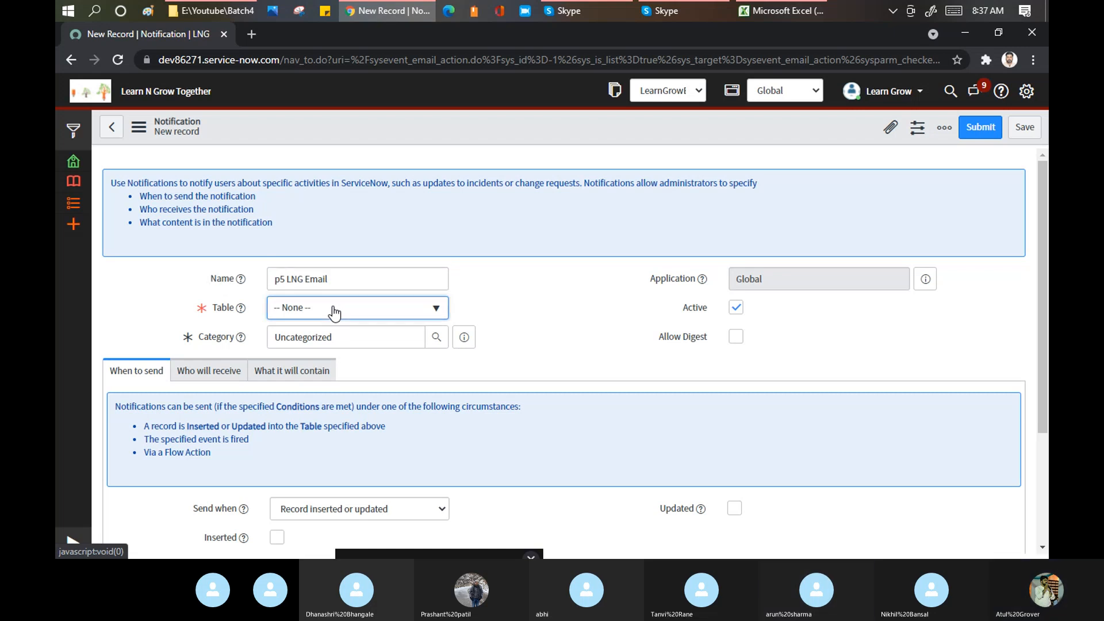
# - Search the Table list for 'incident' and select Incident [incident]
pyautogui.click(384, 312)
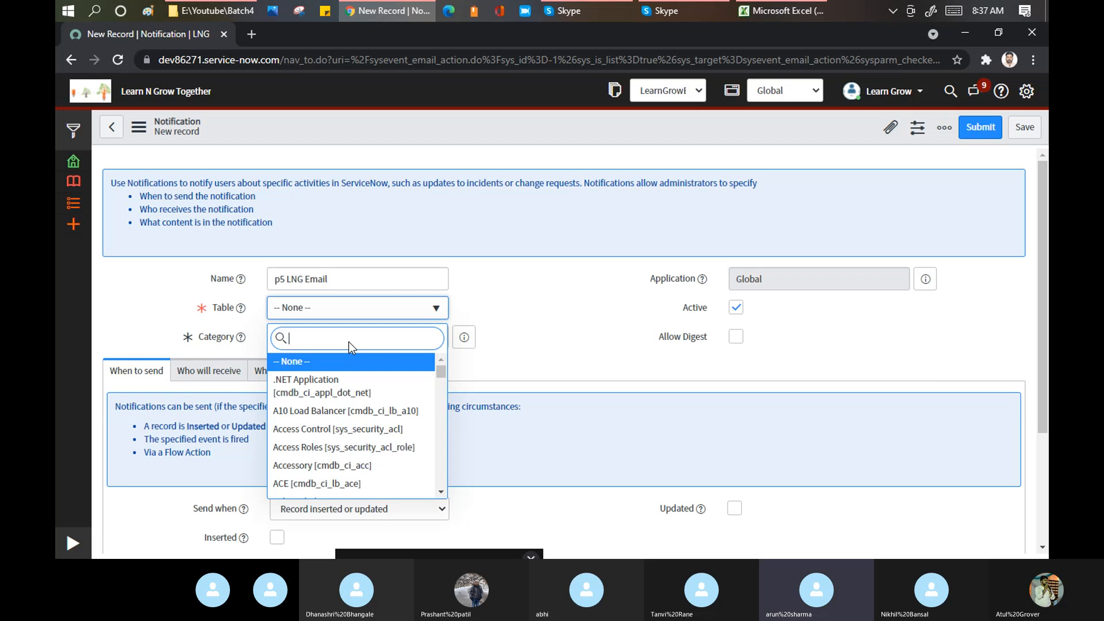
pyautogui.write('incident')
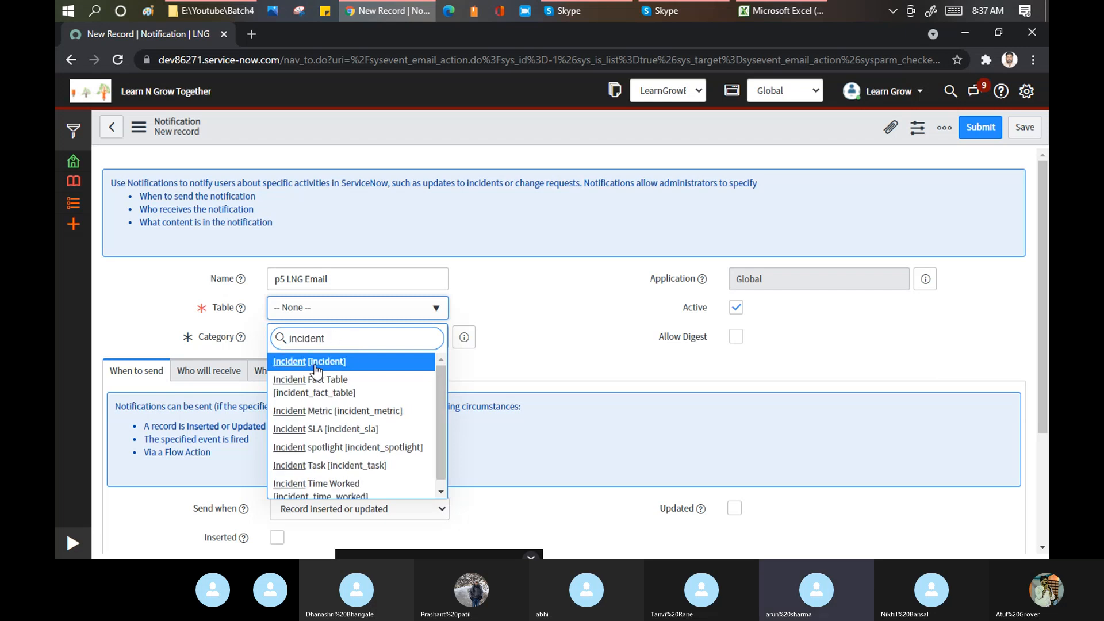
pyautogui.click(315, 365)
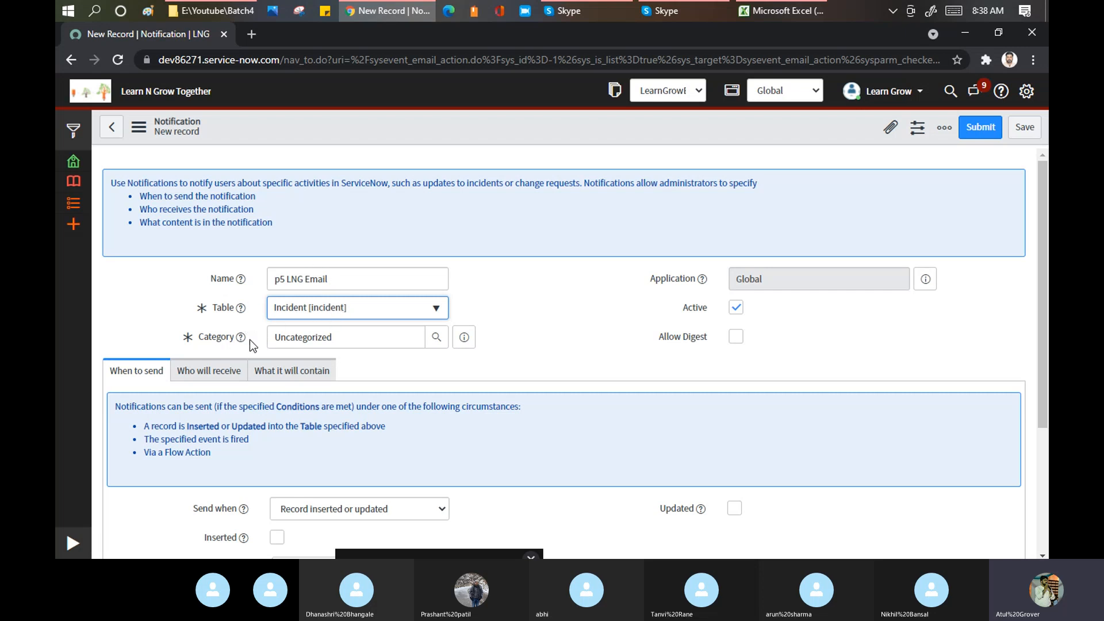
pyautogui.moveTo(241, 343)
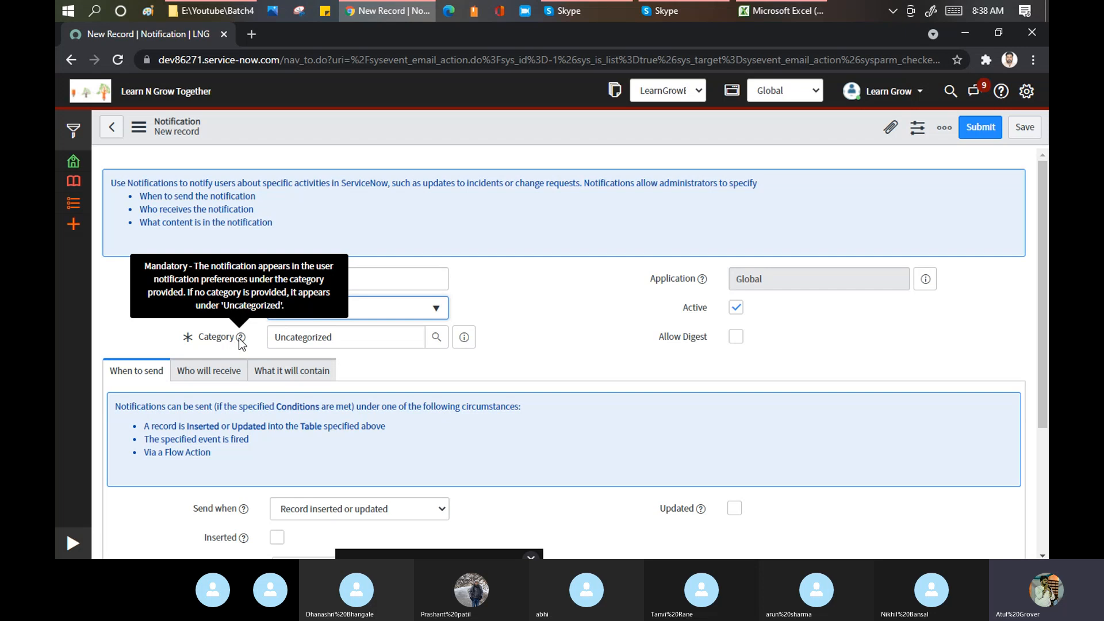
# - Replace the Category value with a ** wildcard search and browse the available categories
pyautogui.click(332, 338)
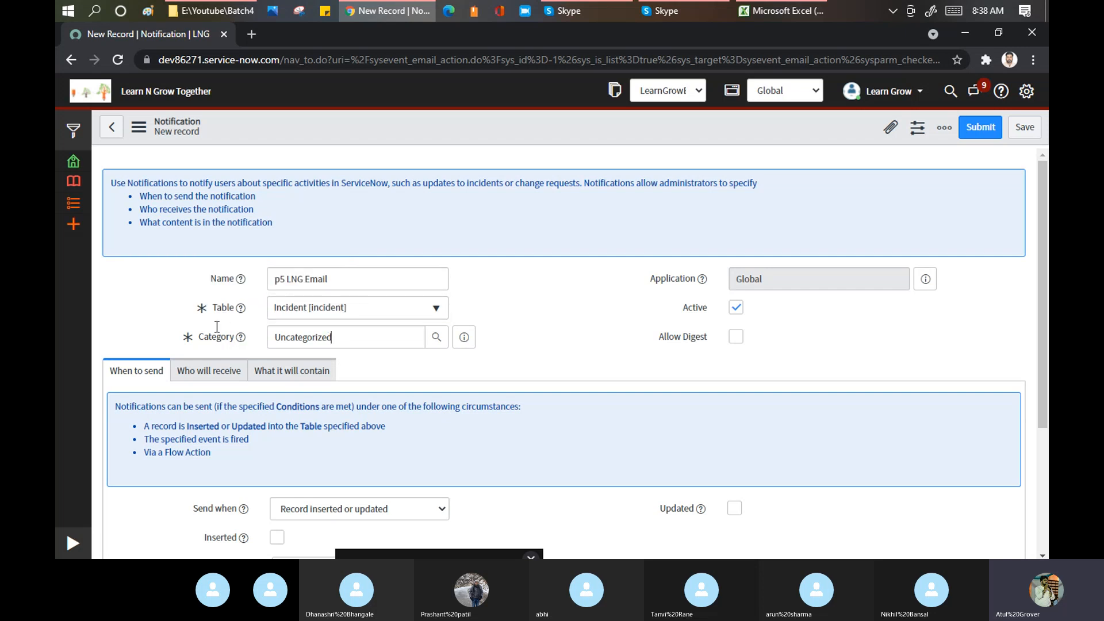
pyautogui.click(215, 331)
pyautogui.write('**')
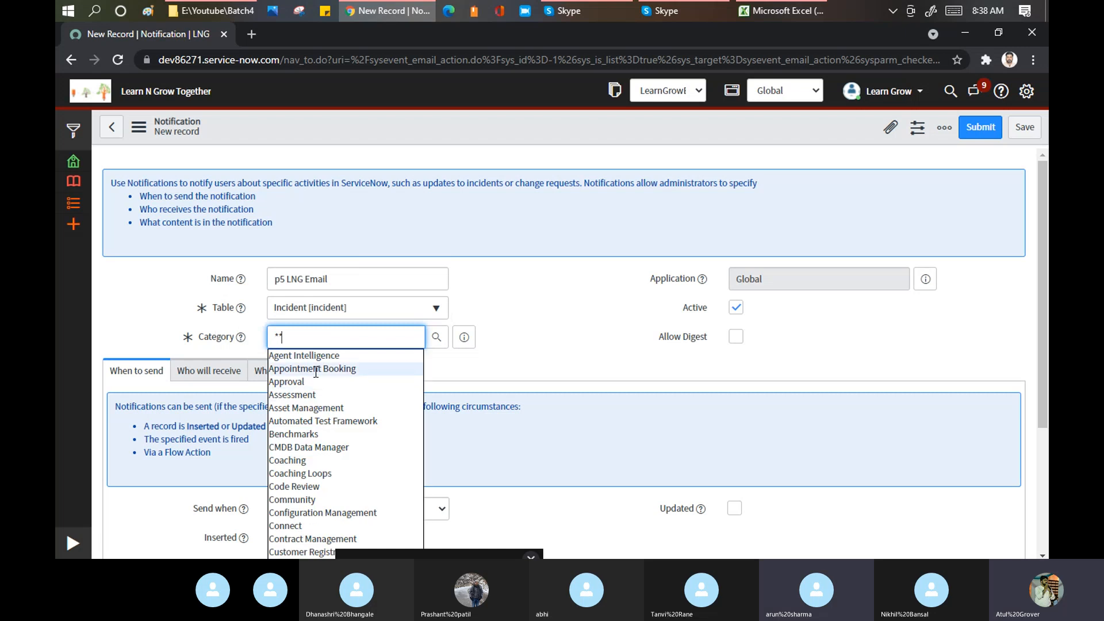
pyautogui.scroll(-3, 319, 356)
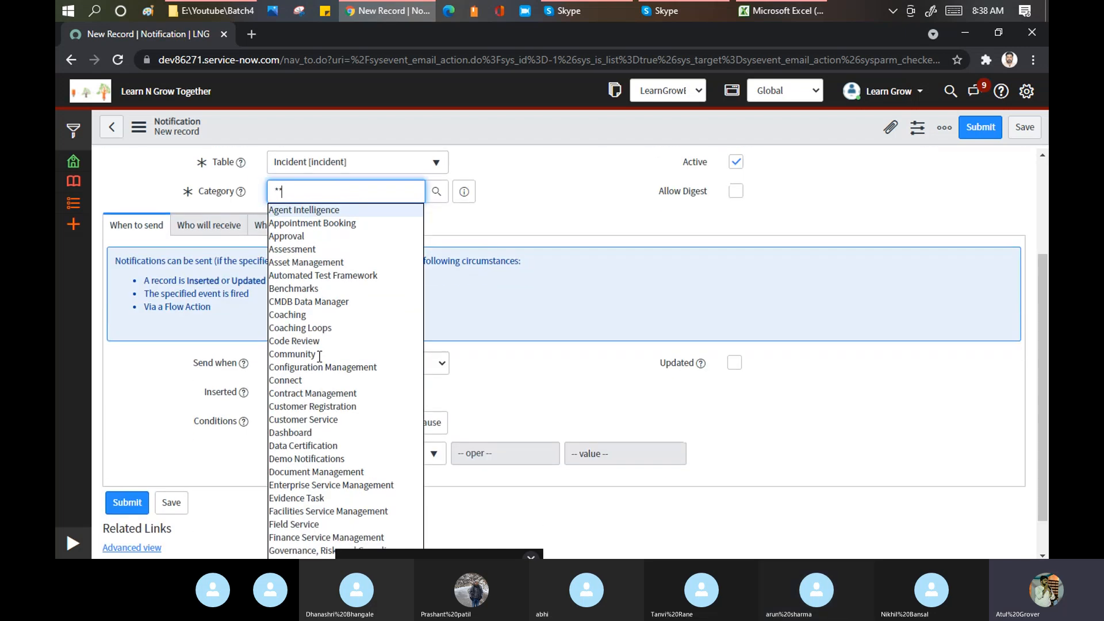
pyautogui.scroll(-1, 329, 283)
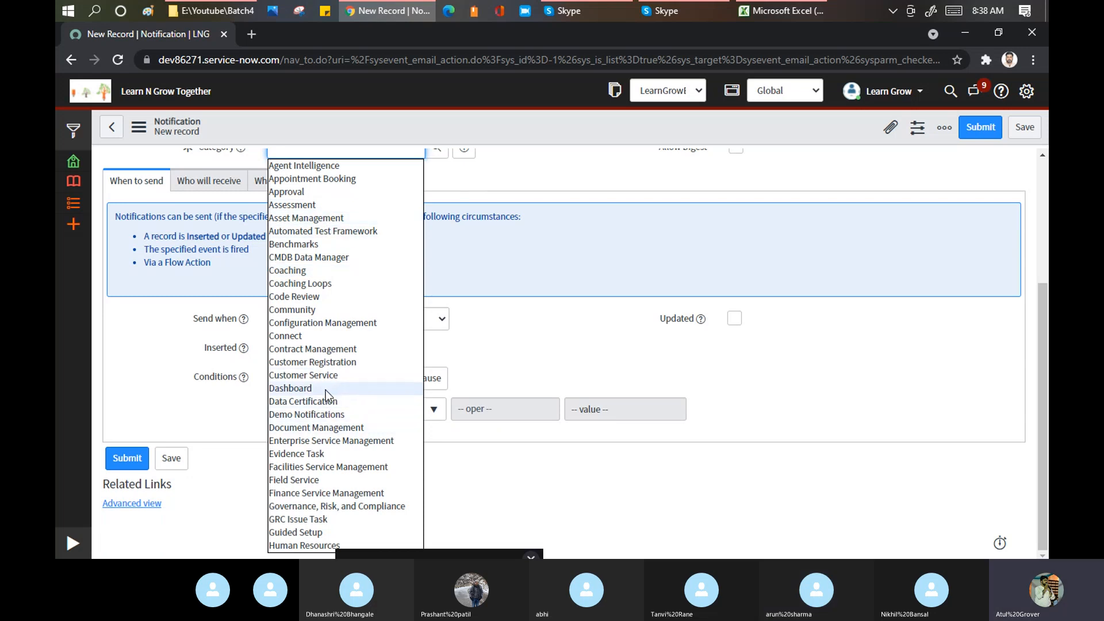
pyautogui.scroll(1, 344, 285)
pyautogui.scroll(3, 344, 290)
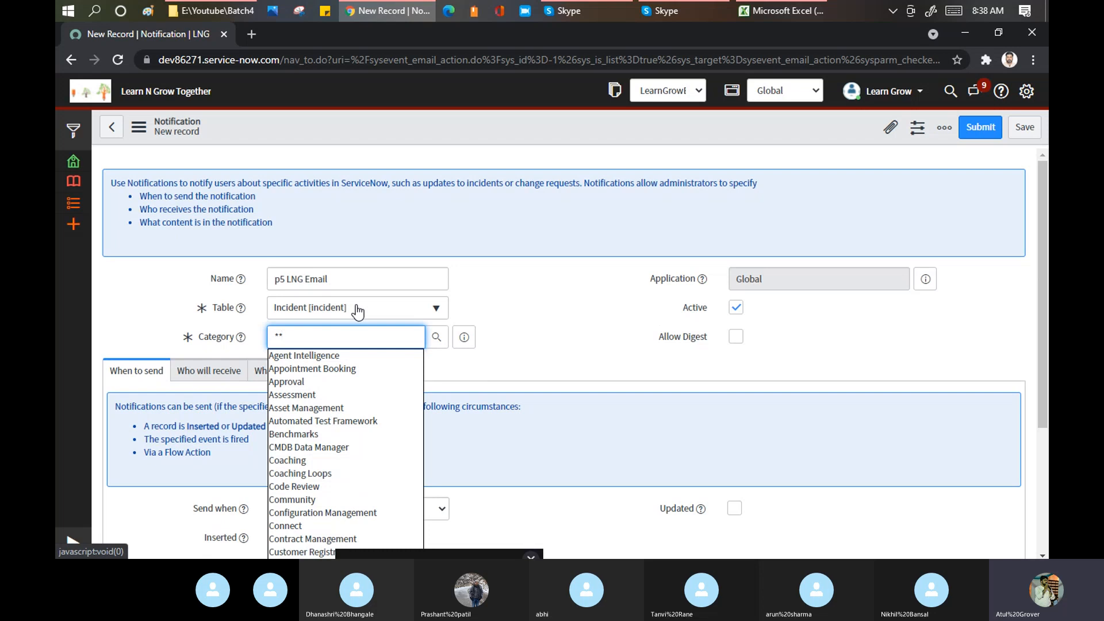
pyautogui.press('BackSpace')
pyautogui.press('BackSpace')
# - Try 'It Ser' and 'Change' in Category, then type 'Appro' to surface Approval
pyautogui.write('It')
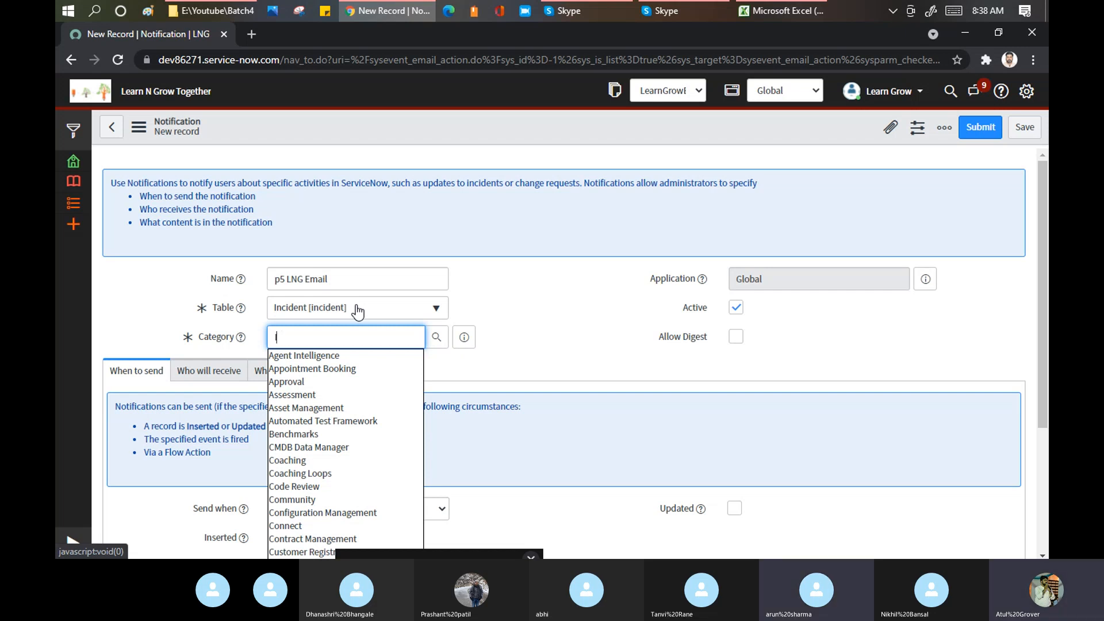
pyautogui.write(' Ser')
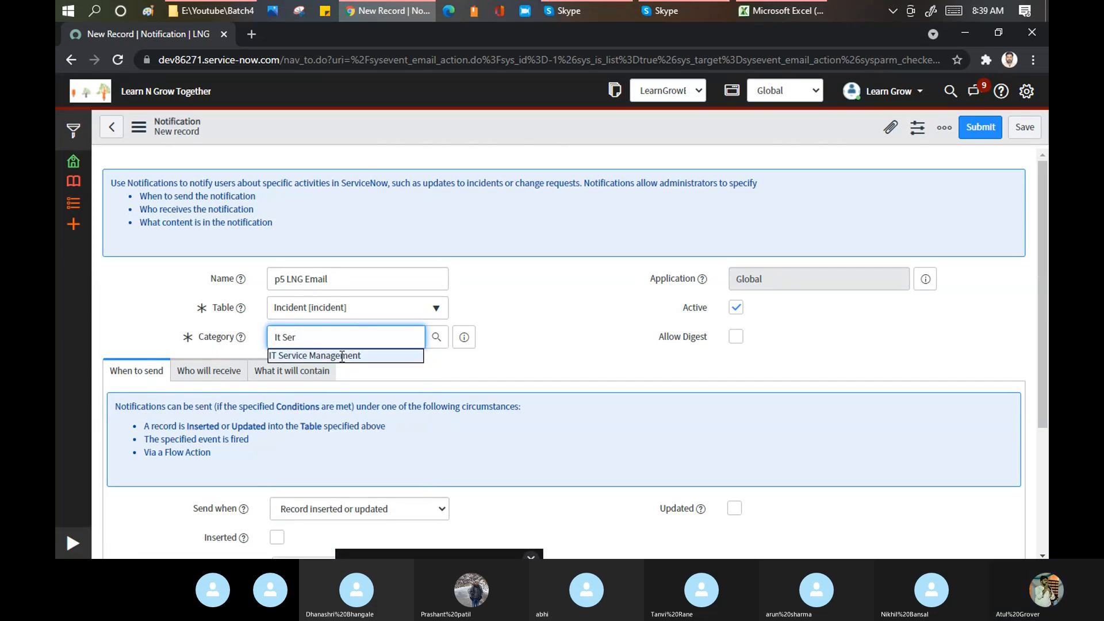
pyautogui.hotkey('ctrl', 'a')
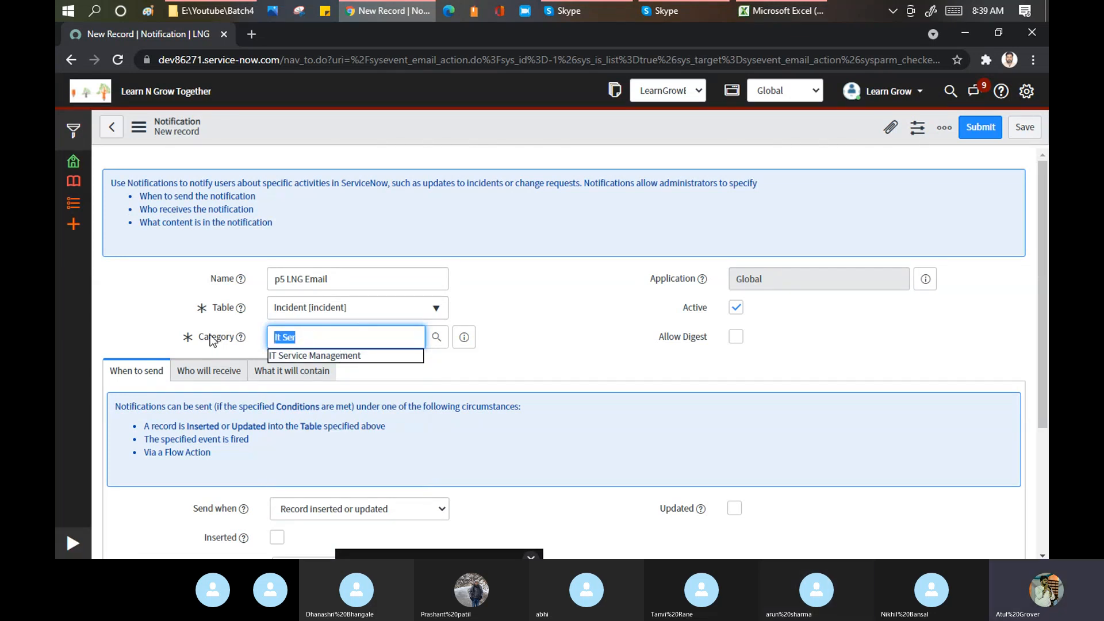
pyautogui.write('Chang')
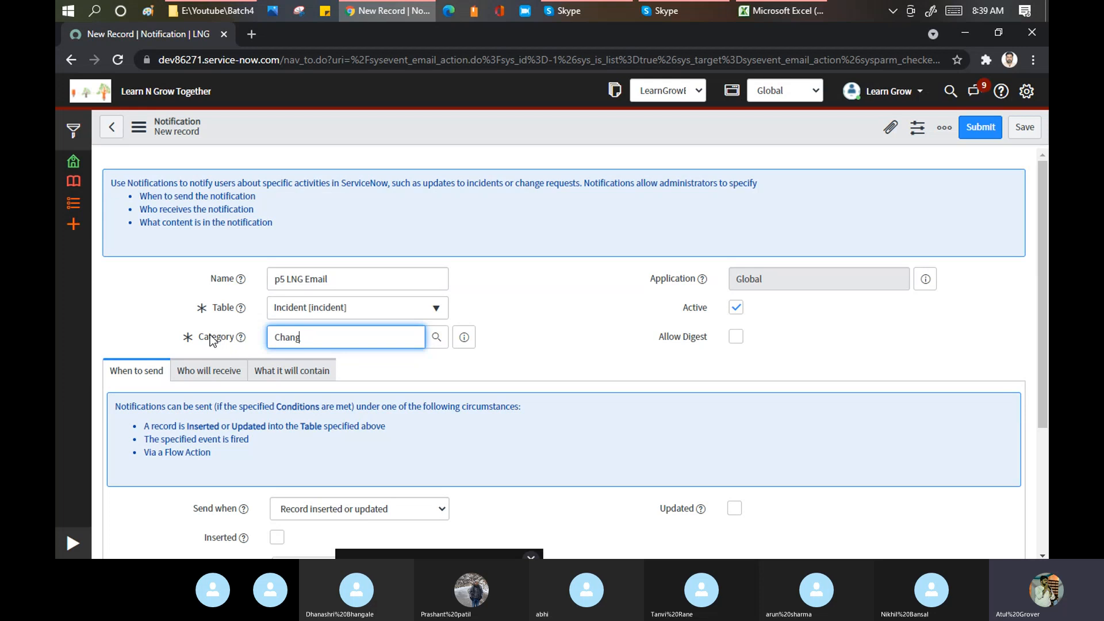
pyautogui.write('e')
pyautogui.press('BackSpace')
pyautogui.press('BackSpace')
pyautogui.press('BackSpace')
pyautogui.press('BackSpace')
pyautogui.press('BackSpace')
pyautogui.press('BackSpace')
pyautogui.write('Appro')
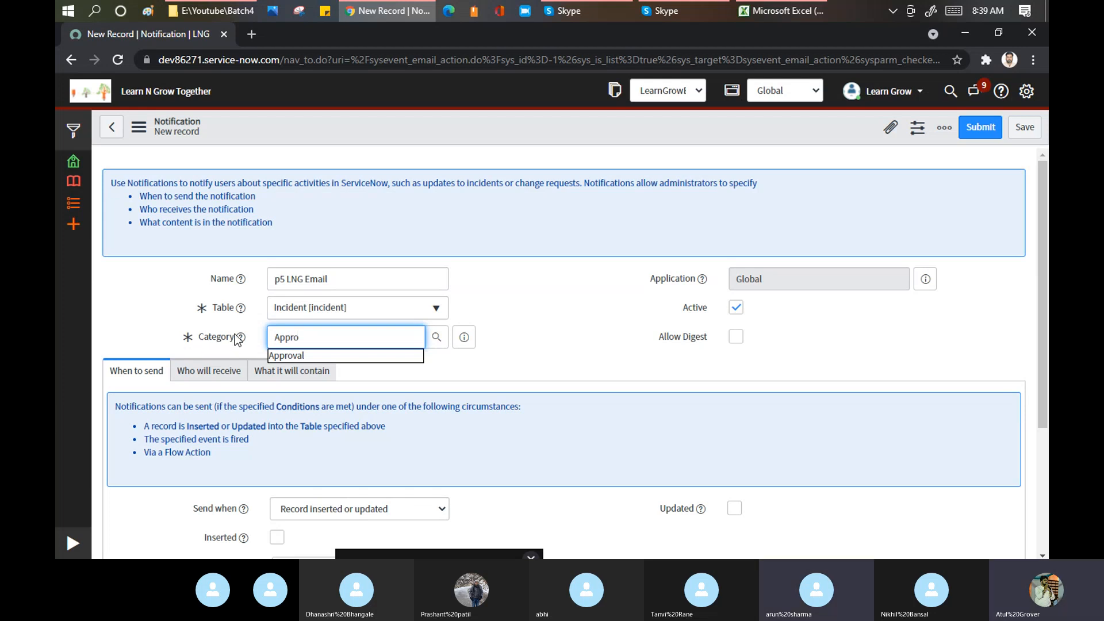
# - Review the Notifications page in System Settings, then close the dialog
pyautogui.click(1029, 93)
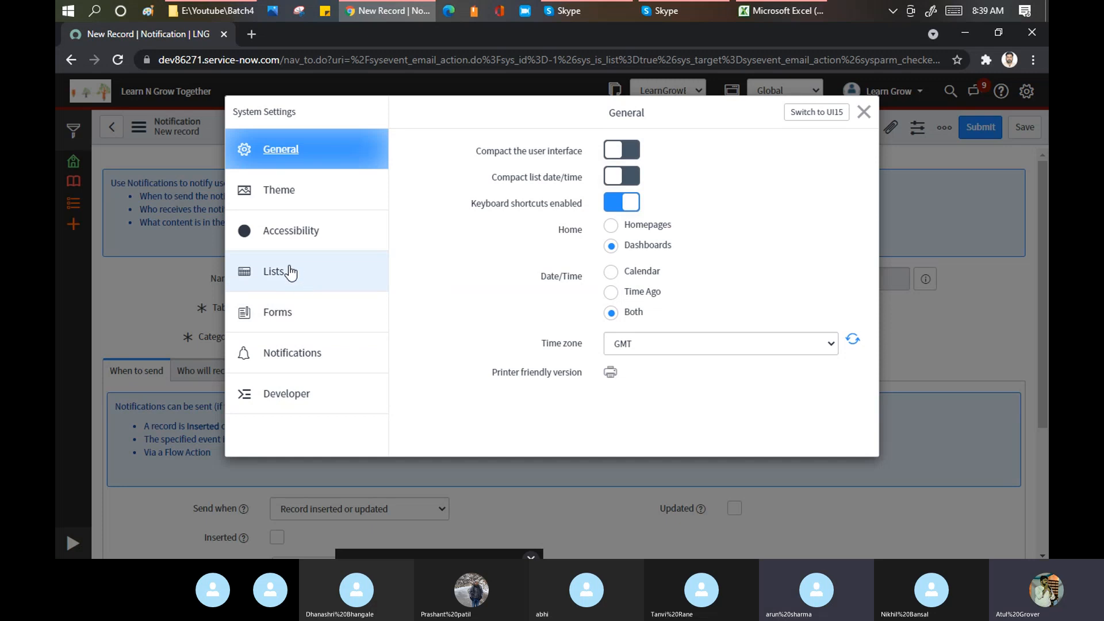
pyautogui.click(291, 353)
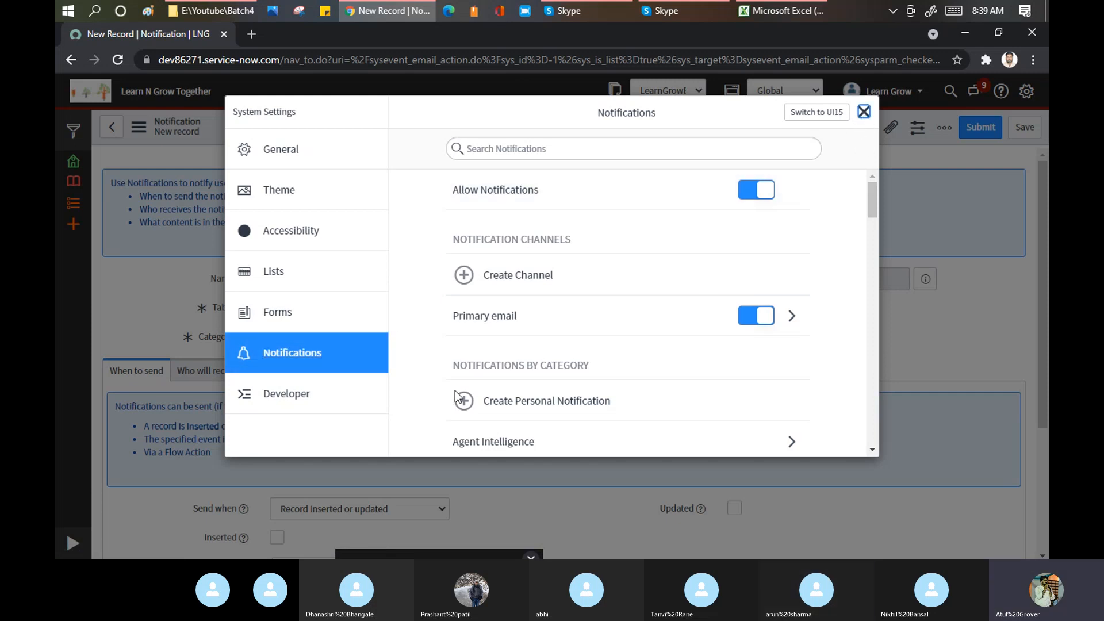
pyautogui.click(864, 112)
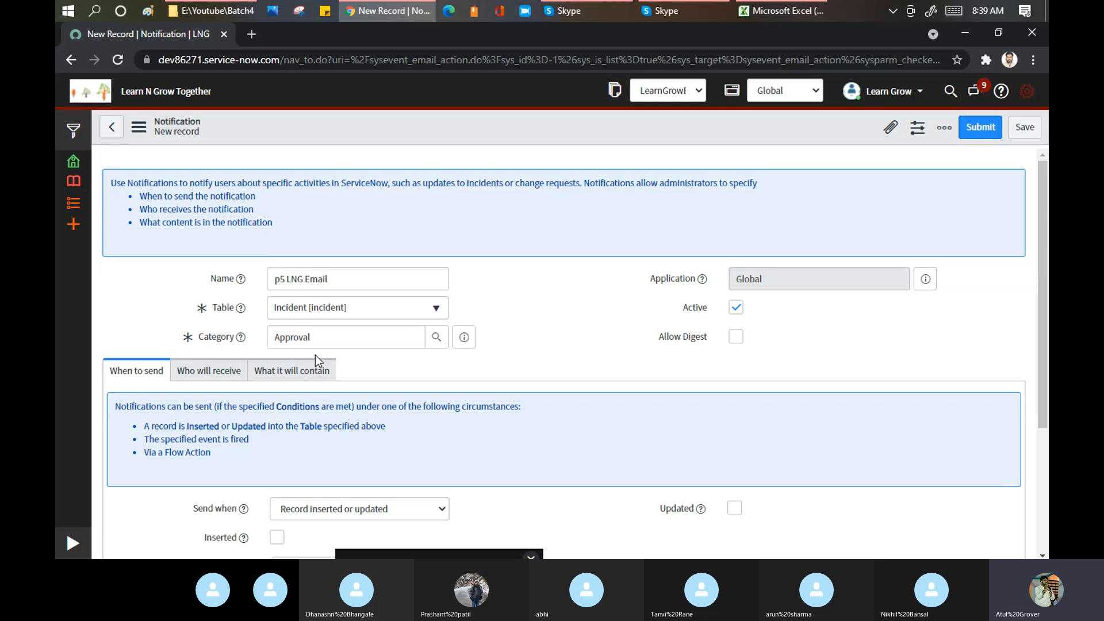
# - Replace the Approval category with Uncategorized using the 'un' autocomplete
pyautogui.moveTo(325, 337); pyautogui.dragTo(196, 334)
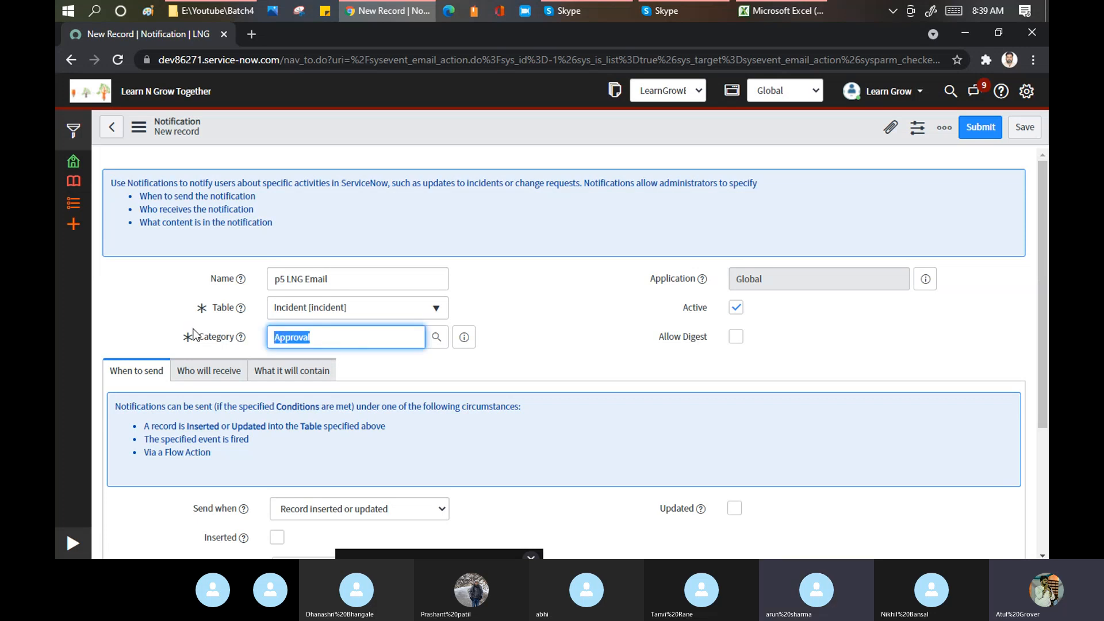
pyautogui.write('un')
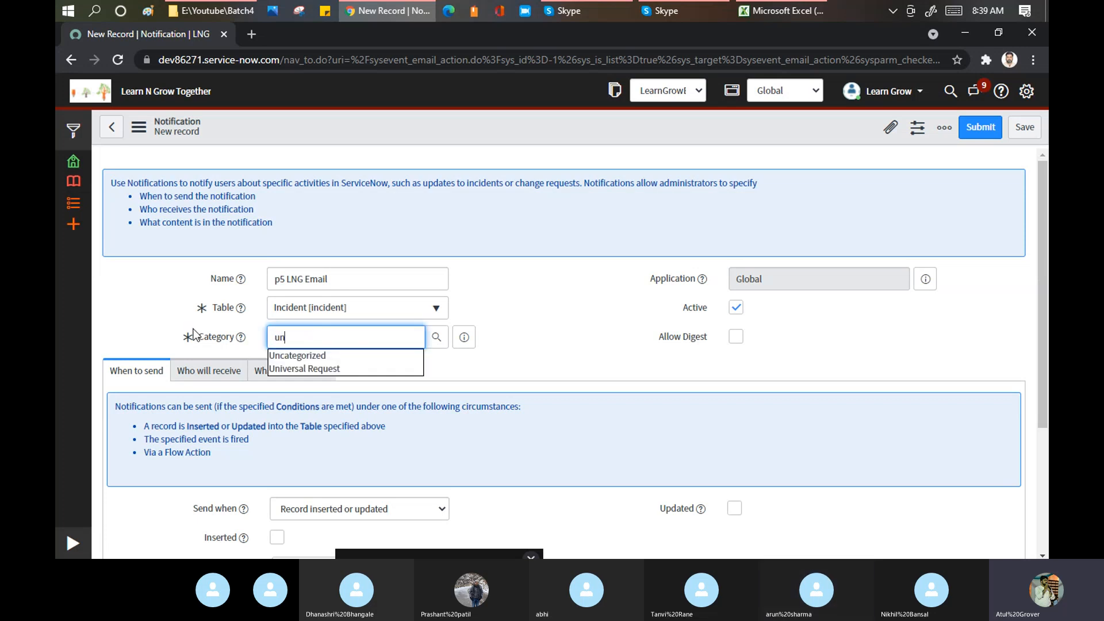
pyautogui.click(295, 357)
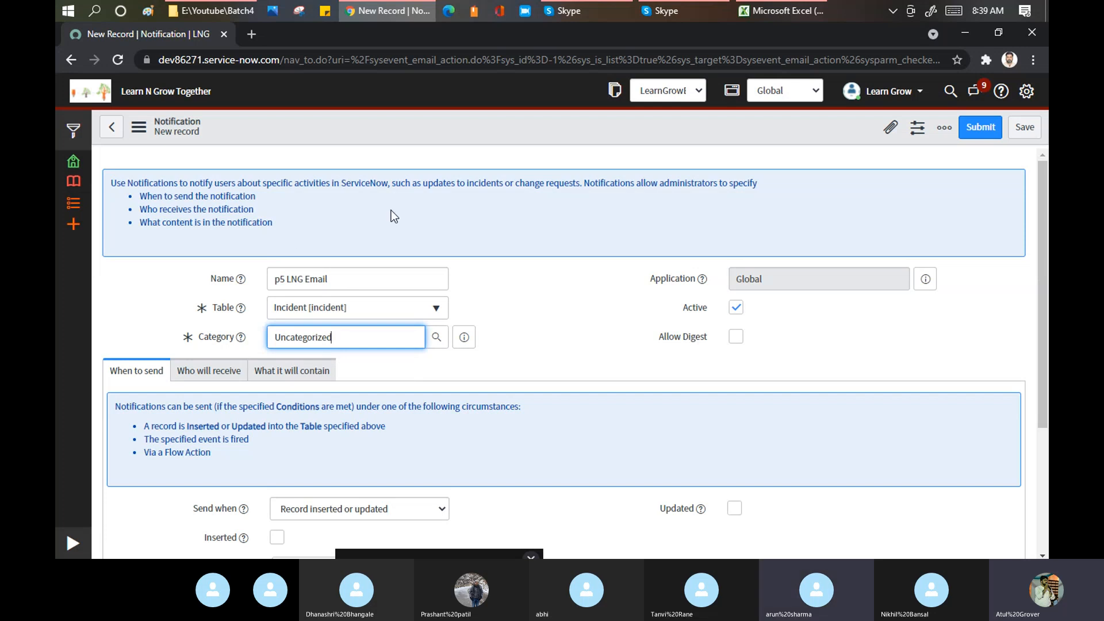
# - Mute a participant in the Skype call, then return to the ServiceNow form
pyautogui.click(578, 10)
pyautogui.rightClick(562, 344)
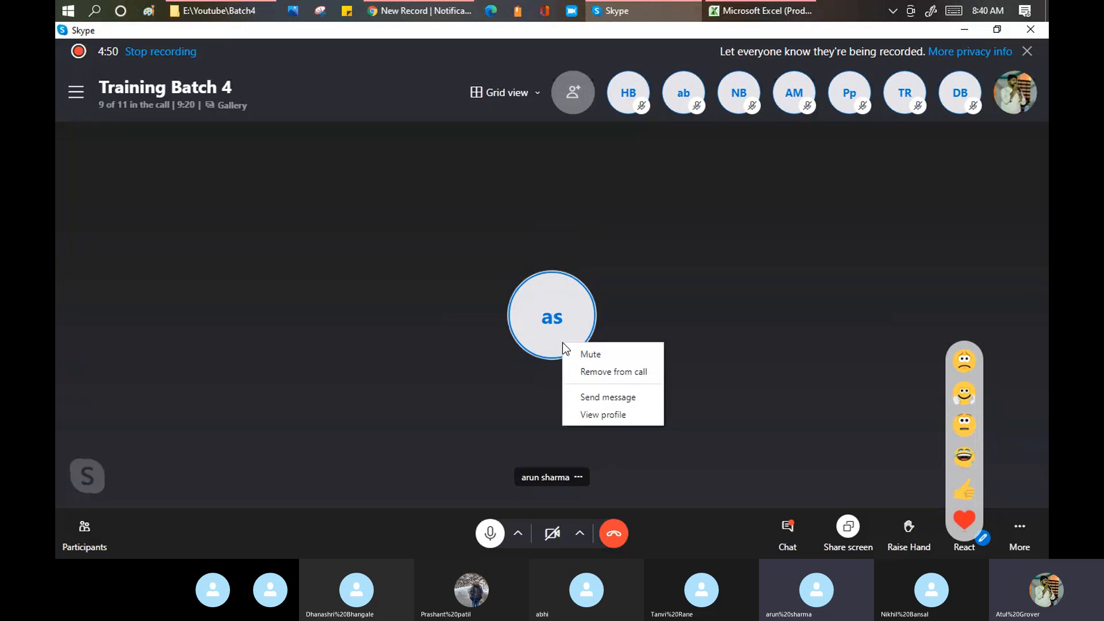
pyautogui.click(588, 352)
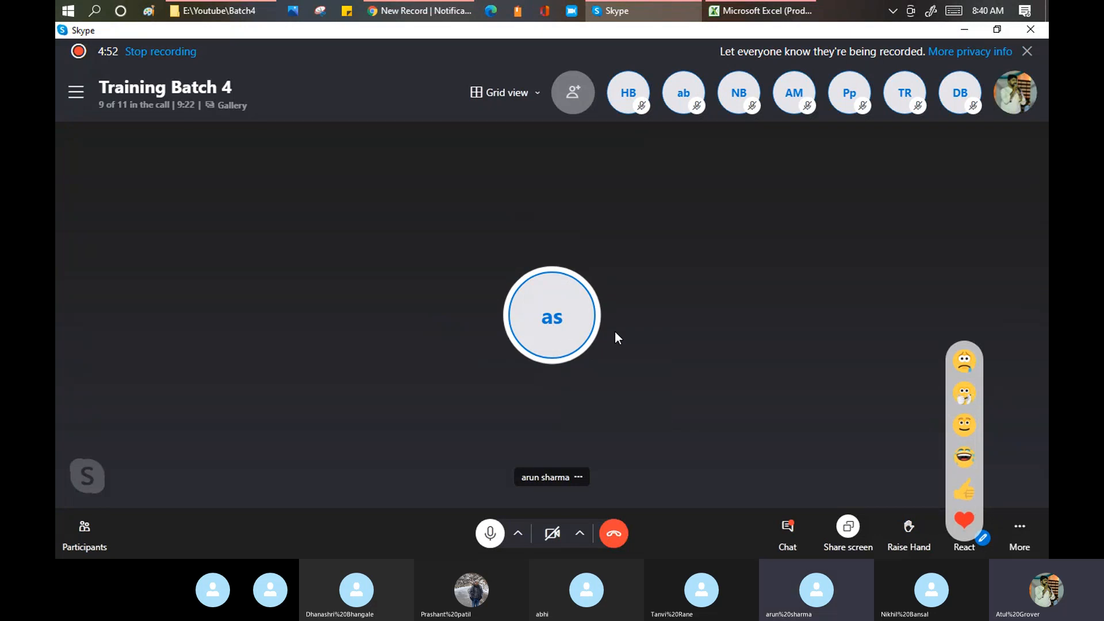
pyautogui.hotkey('alt', 'Tab')
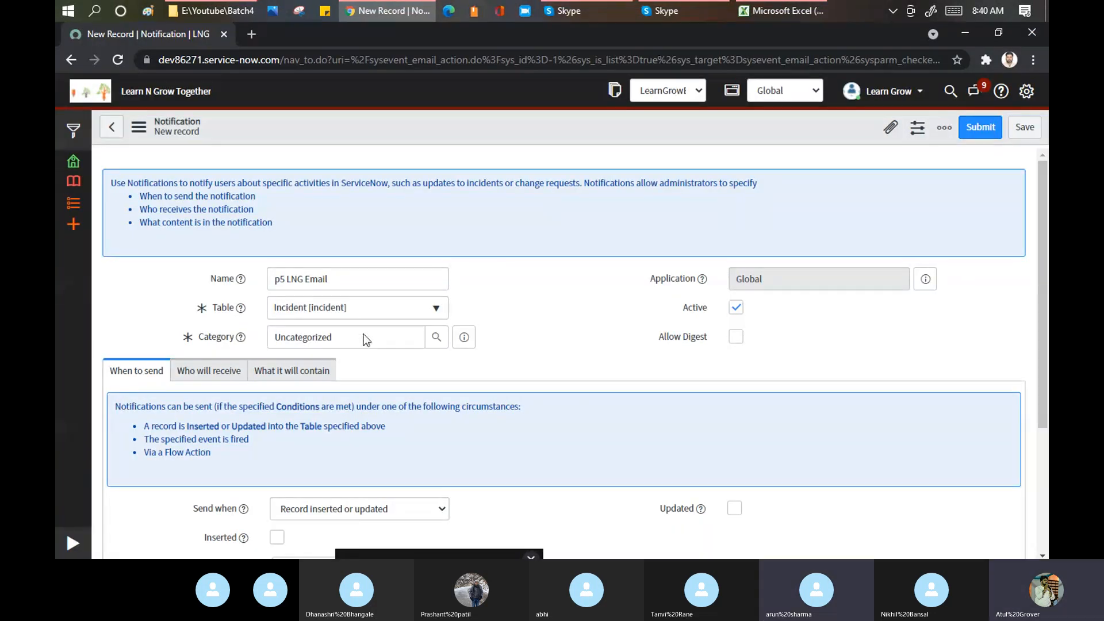
# - Select the notification name and attempt to save, triggering the Insert or Update warning
pyautogui.click(363, 336)
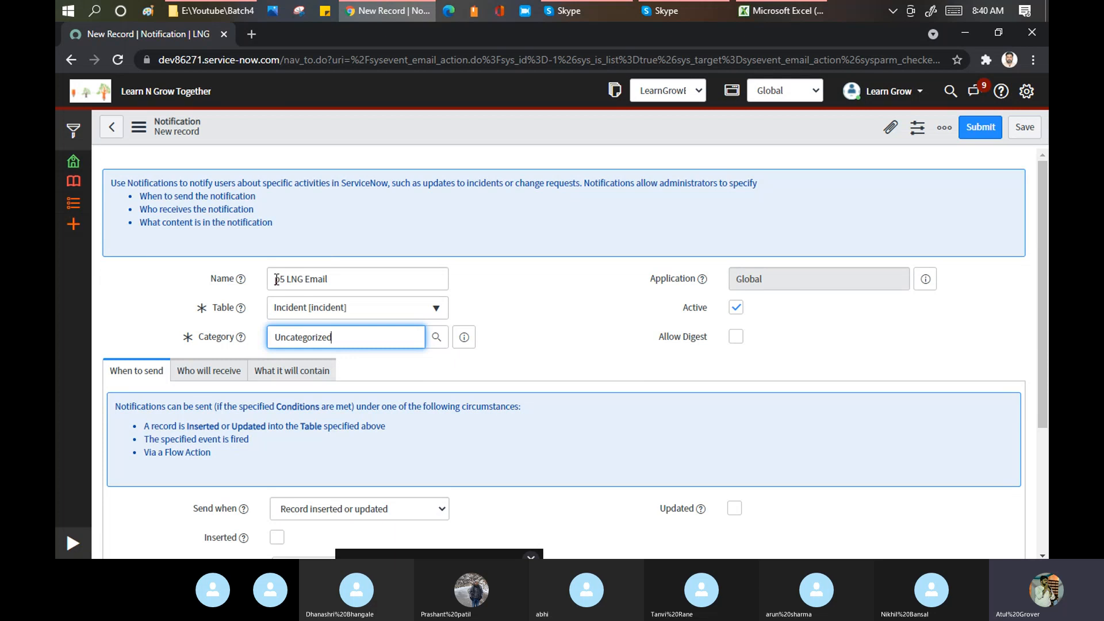
pyautogui.moveTo(276, 280); pyautogui.dragTo(348, 274)
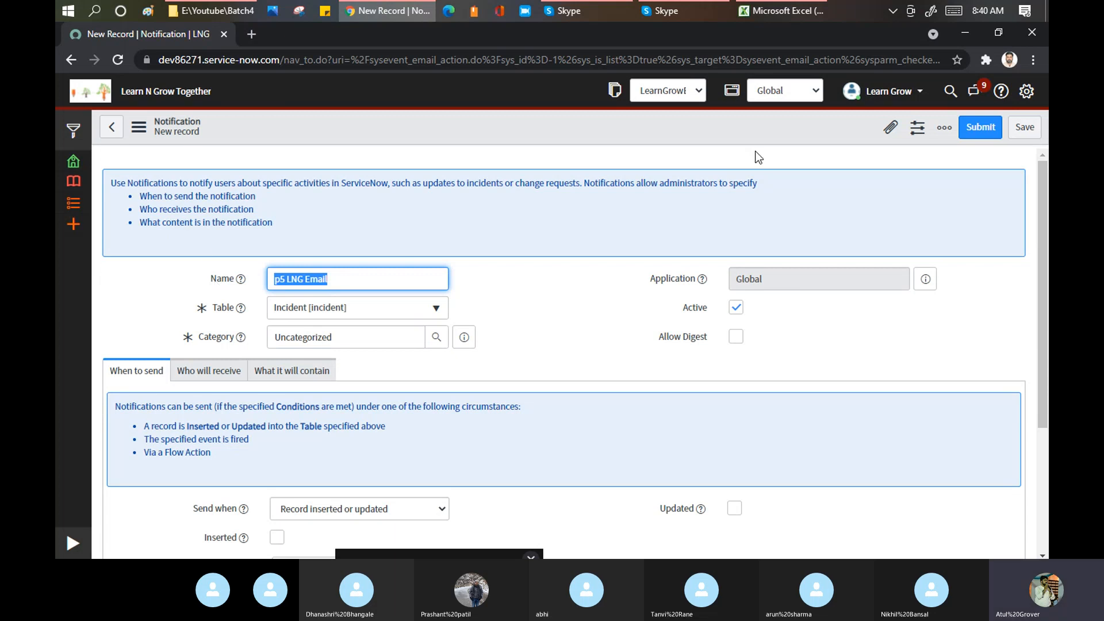
pyautogui.click(1024, 130)
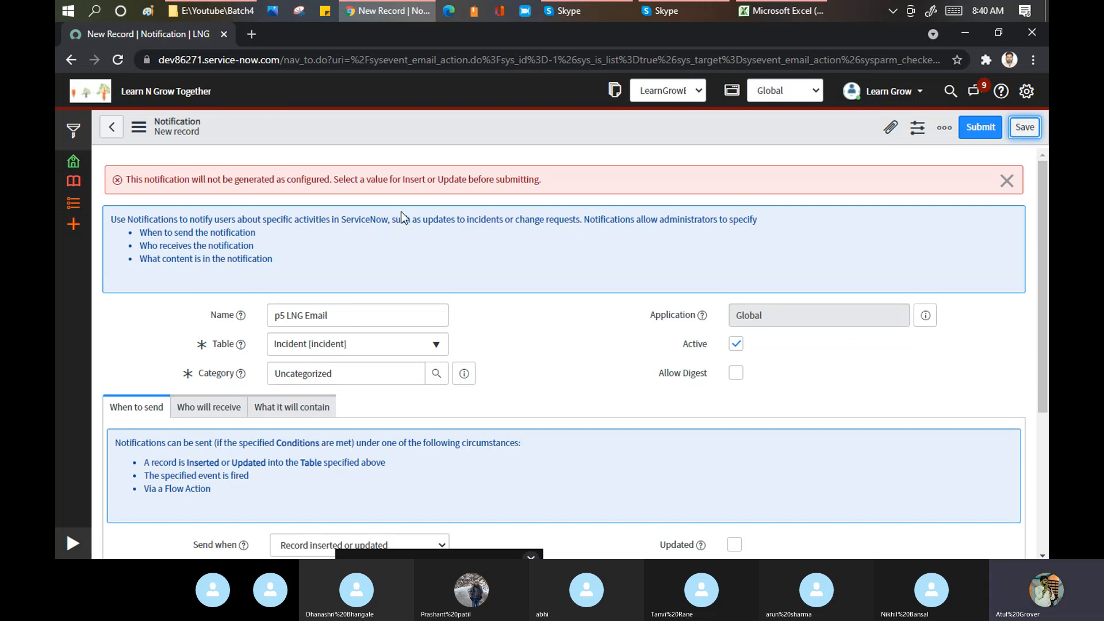
pyautogui.scroll(-4, 380, 219)
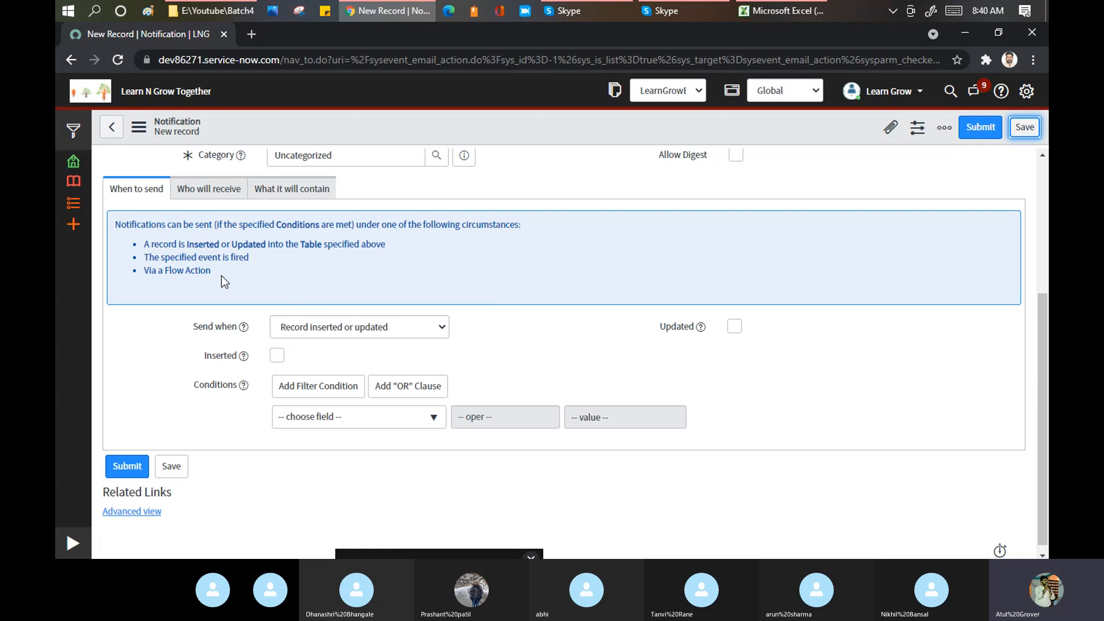
pyautogui.moveTo(171, 225); pyautogui.dragTo(353, 225)
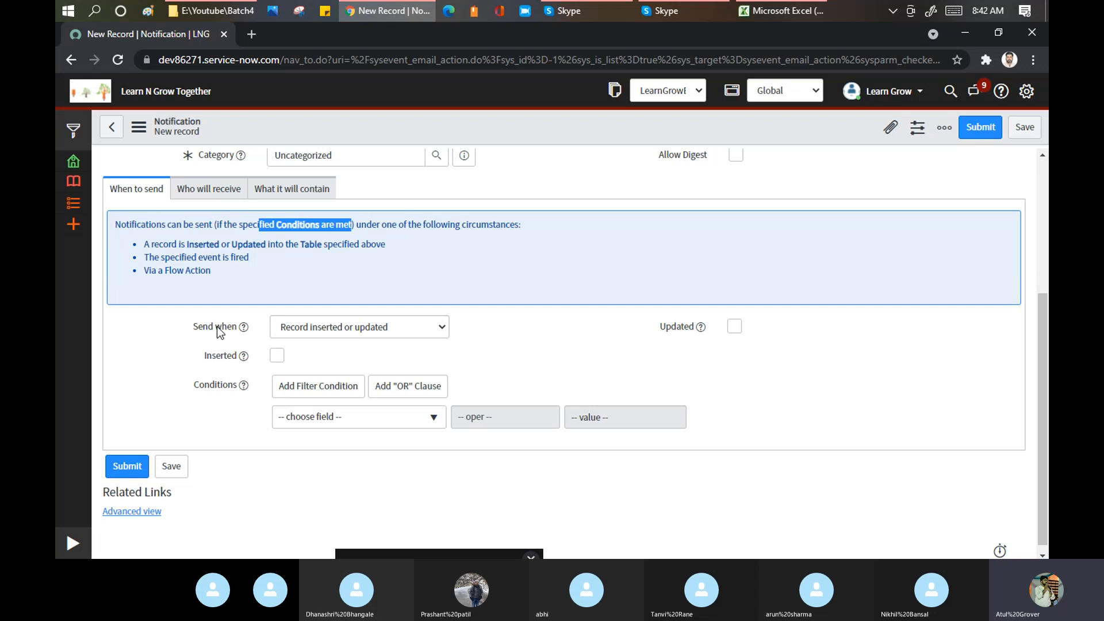
# - Change Send when from Record inserted or updated to Event is fired
pyautogui.click(359, 328)
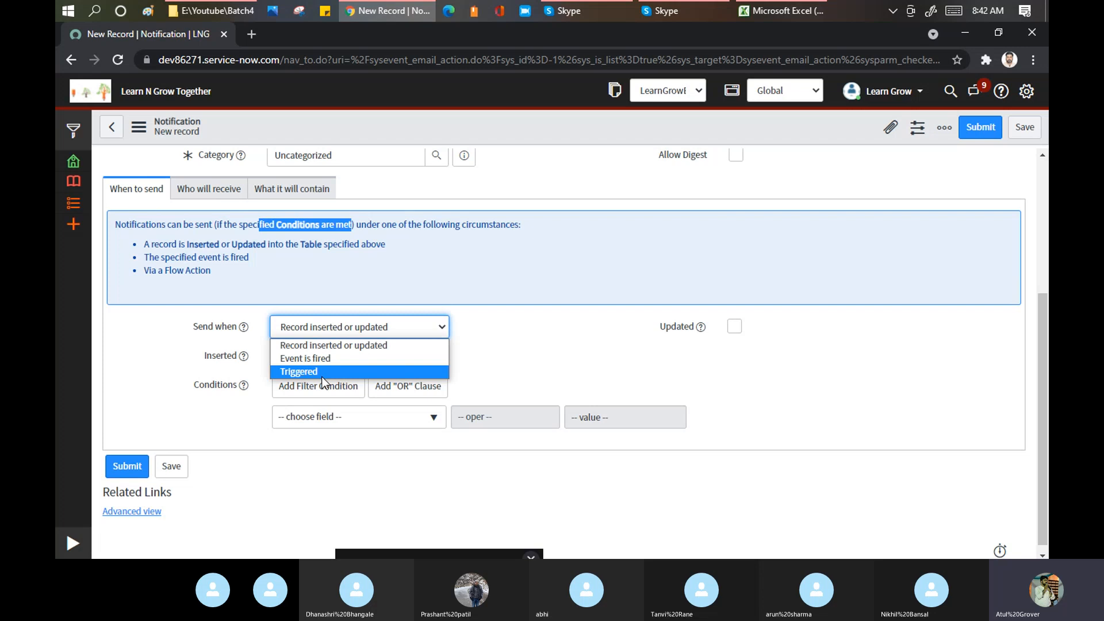
pyautogui.click(319, 346)
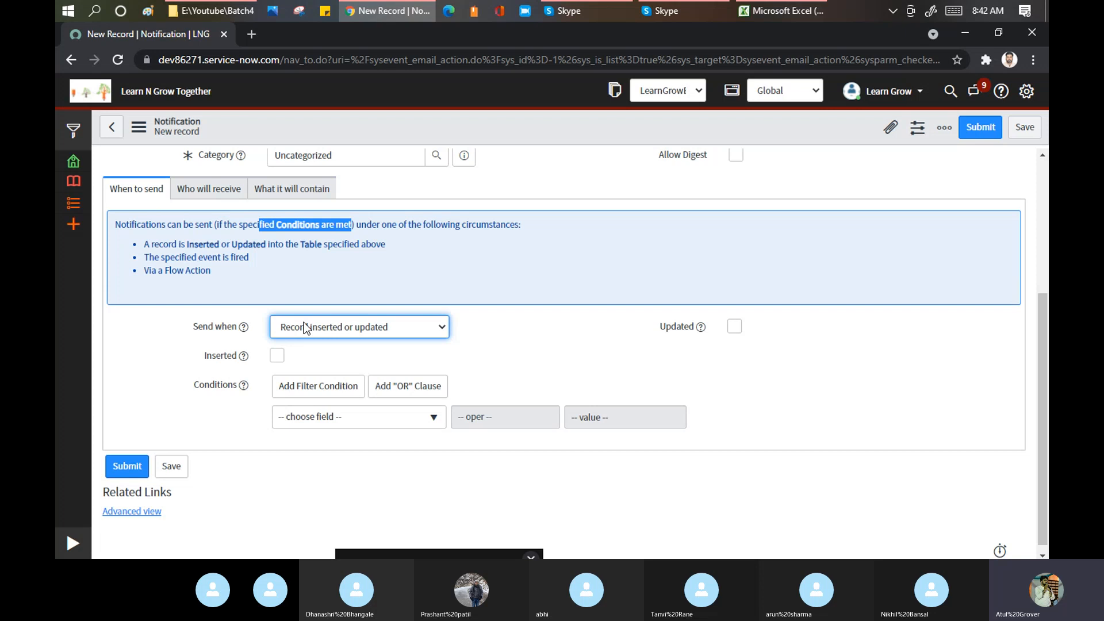
pyautogui.click(342, 325)
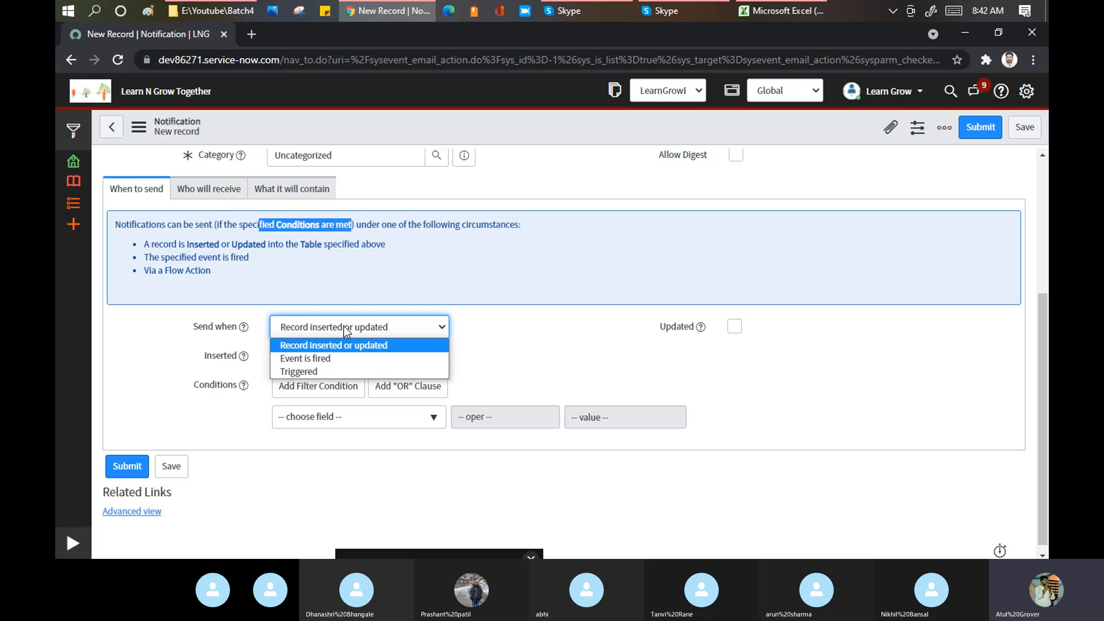
pyautogui.click(337, 358)
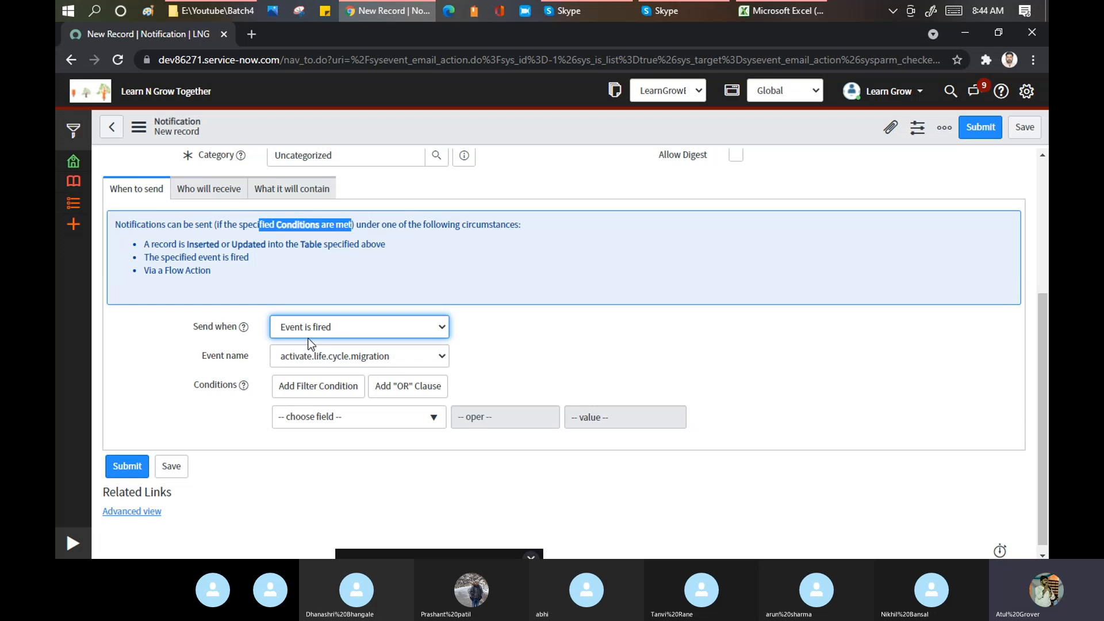
# - Browse the Event name list without changing it, then reopen the Send when choices
pyautogui.click(356, 357)
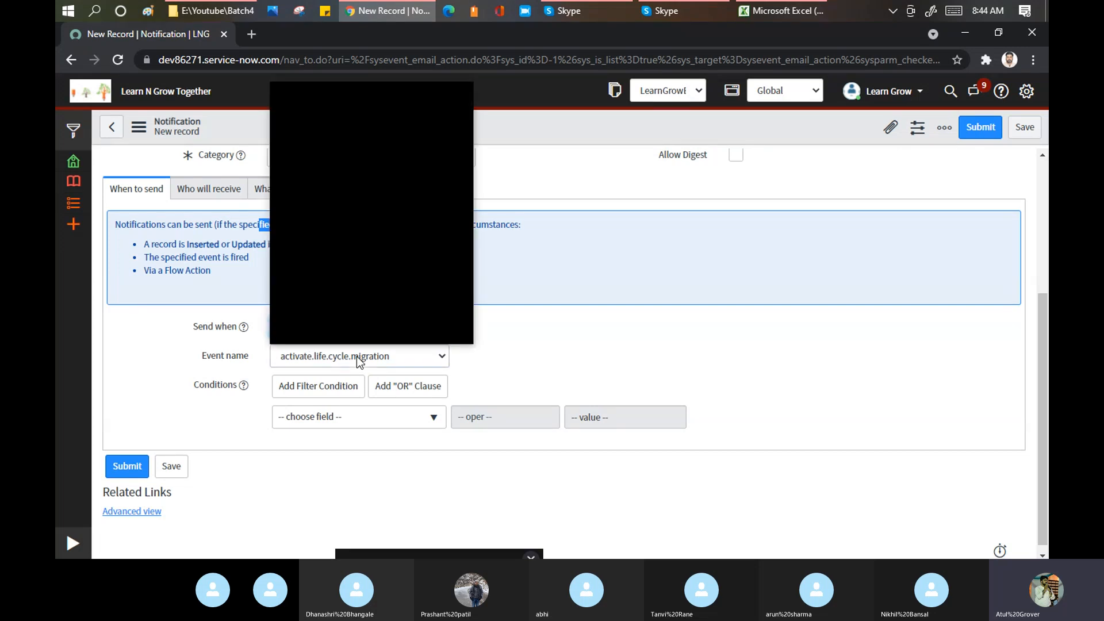
pyautogui.scroll(-2, 360, 305)
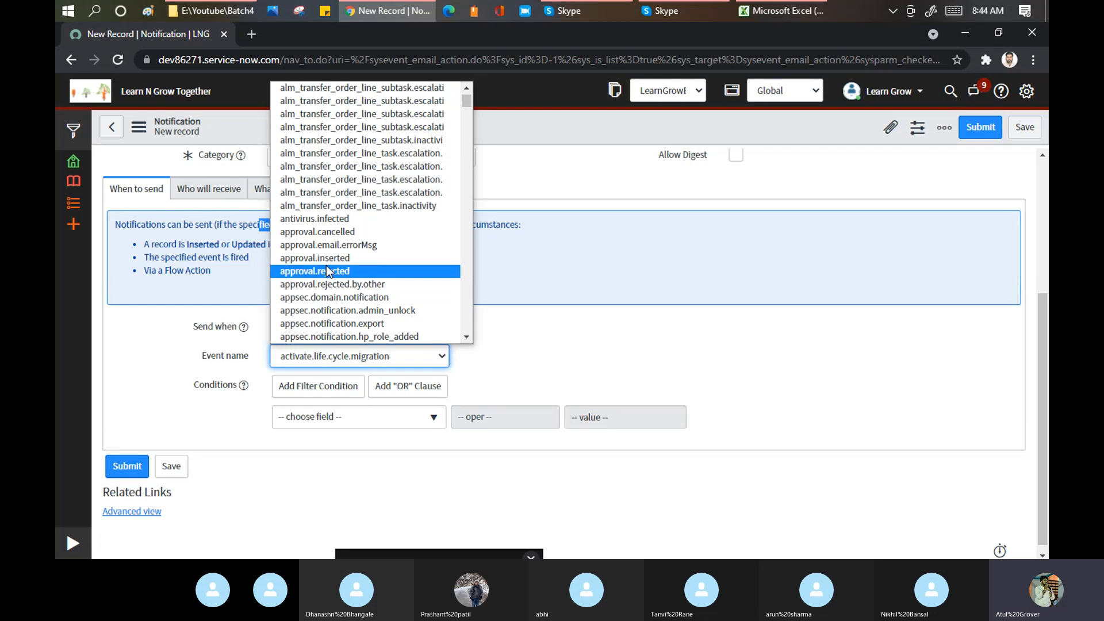
pyautogui.click(521, 335)
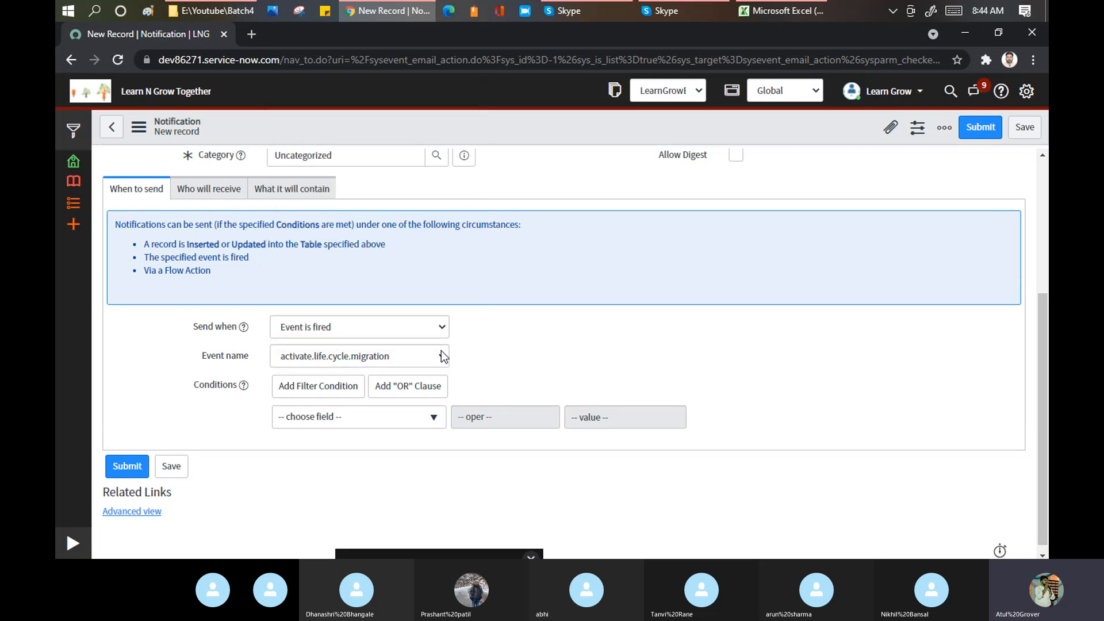
pyautogui.click(390, 328)
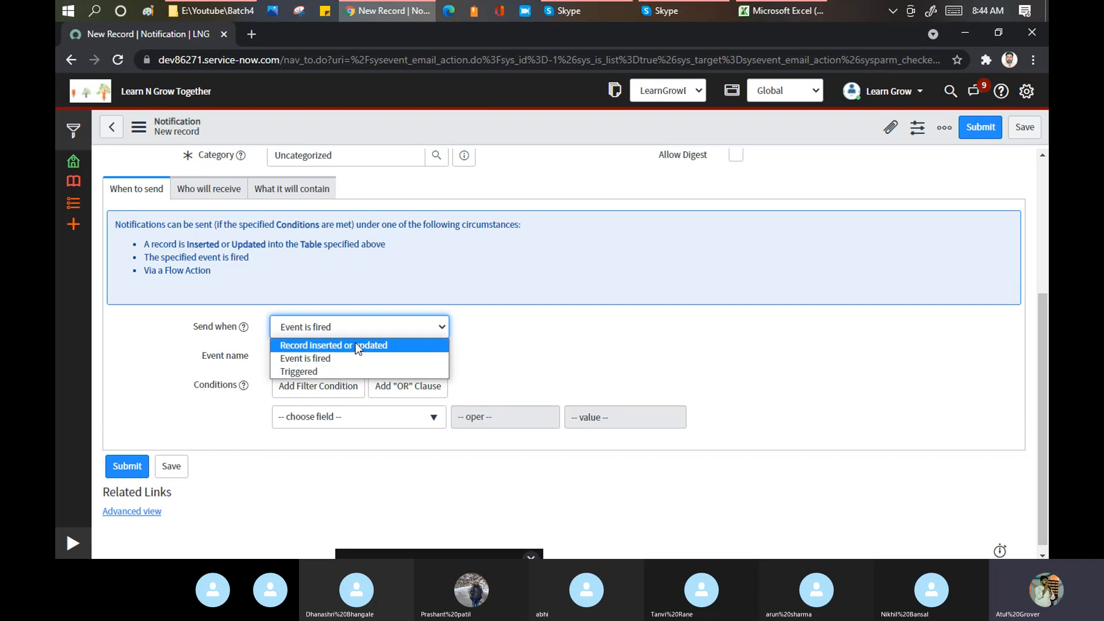
# - Choose Triggered as the Send when option instead of Event is fired
pyautogui.click(322, 371)
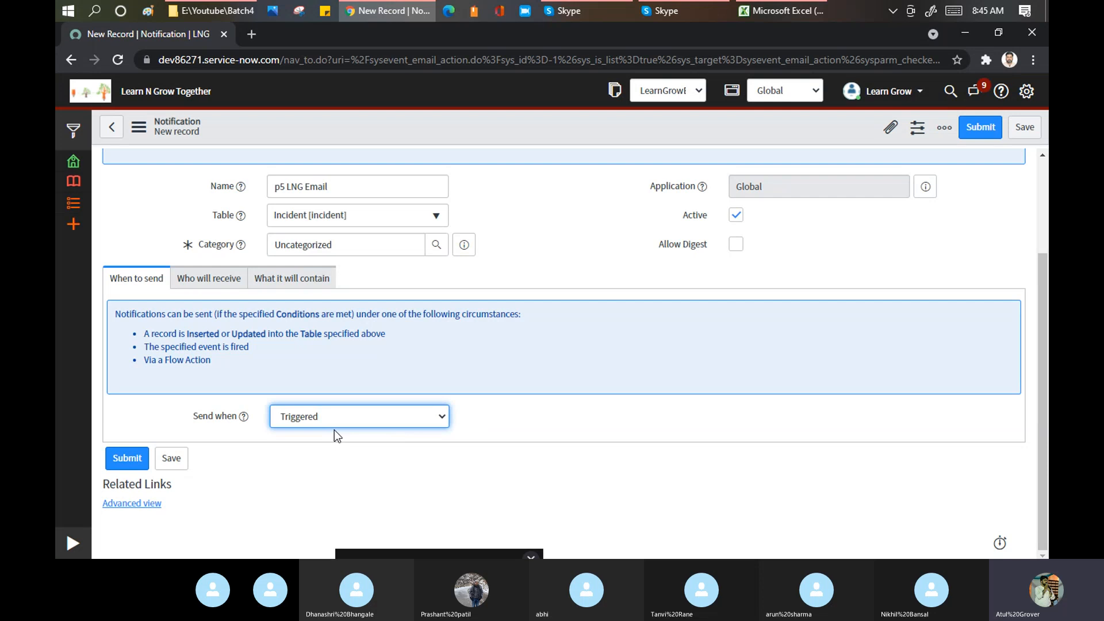
# - Switch Send when from Triggered back to Record inserted or updated
pyautogui.click(358, 410)
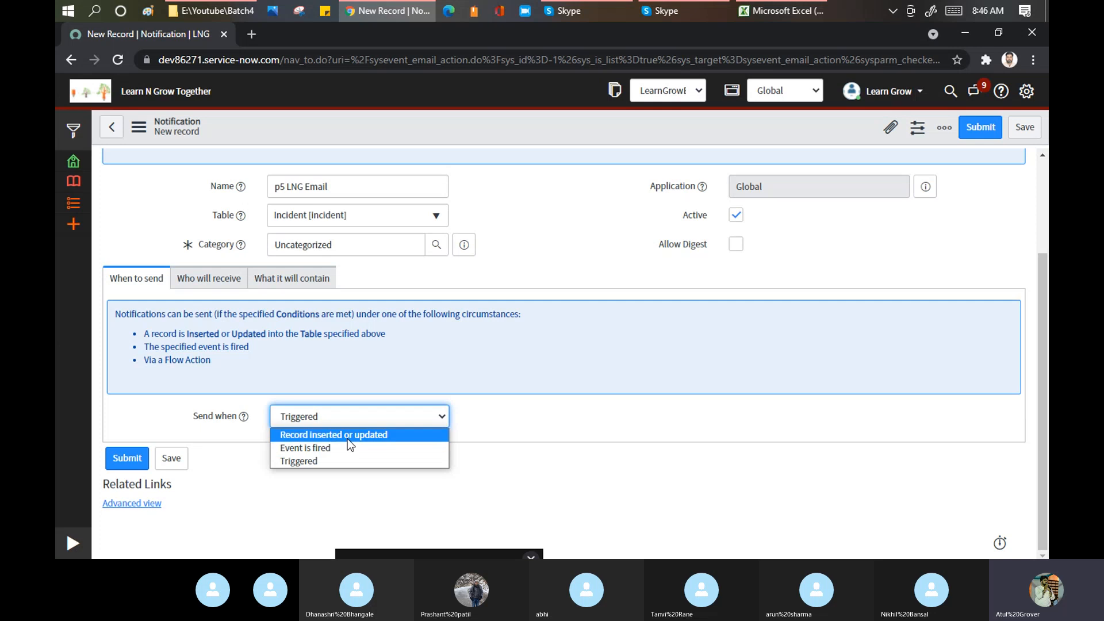
pyautogui.click(347, 435)
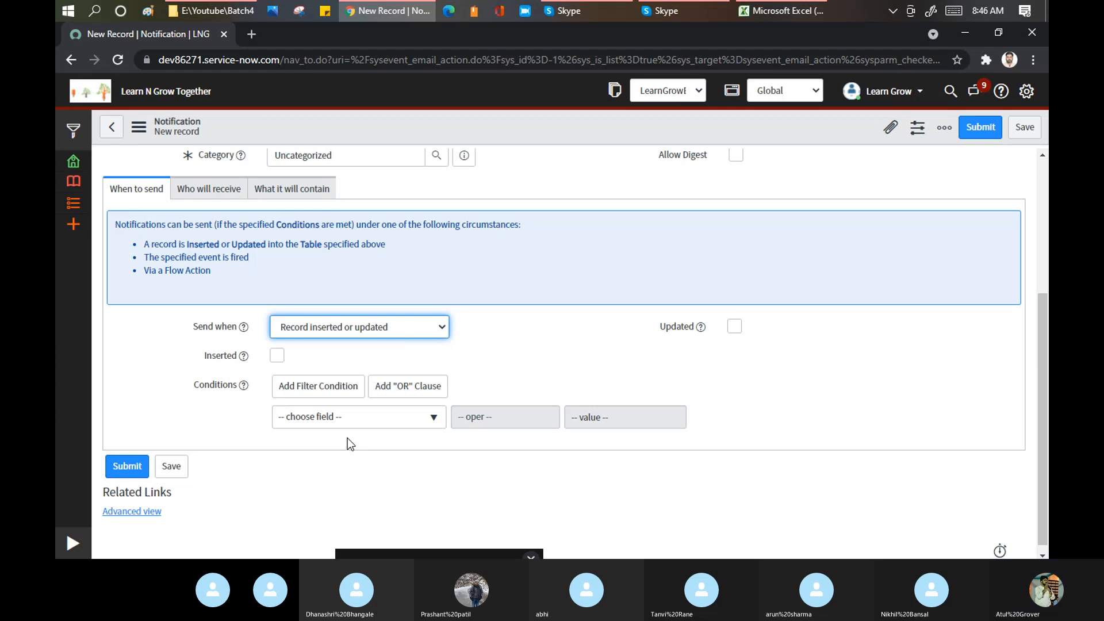
pyautogui.moveTo(593, 12)
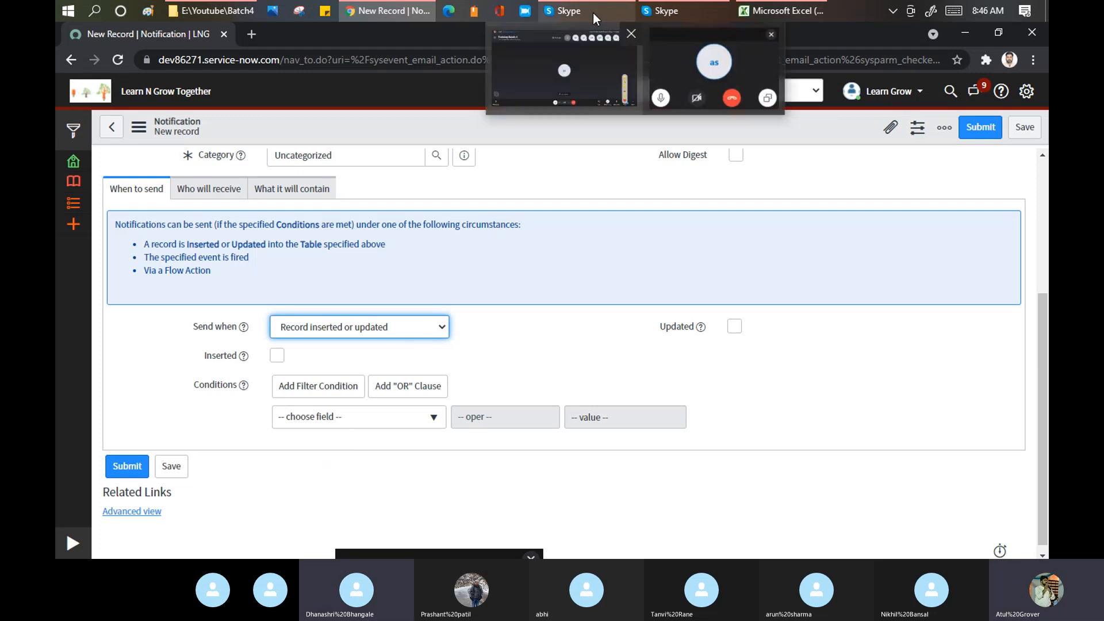
pyautogui.click(571, 57)
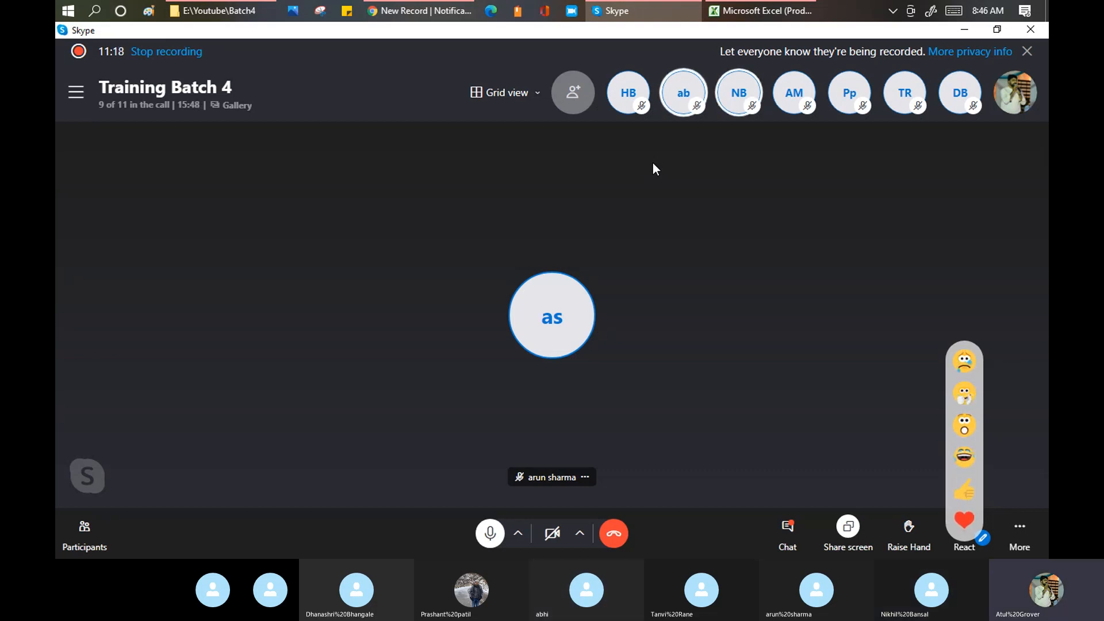
pyautogui.click(429, 10)
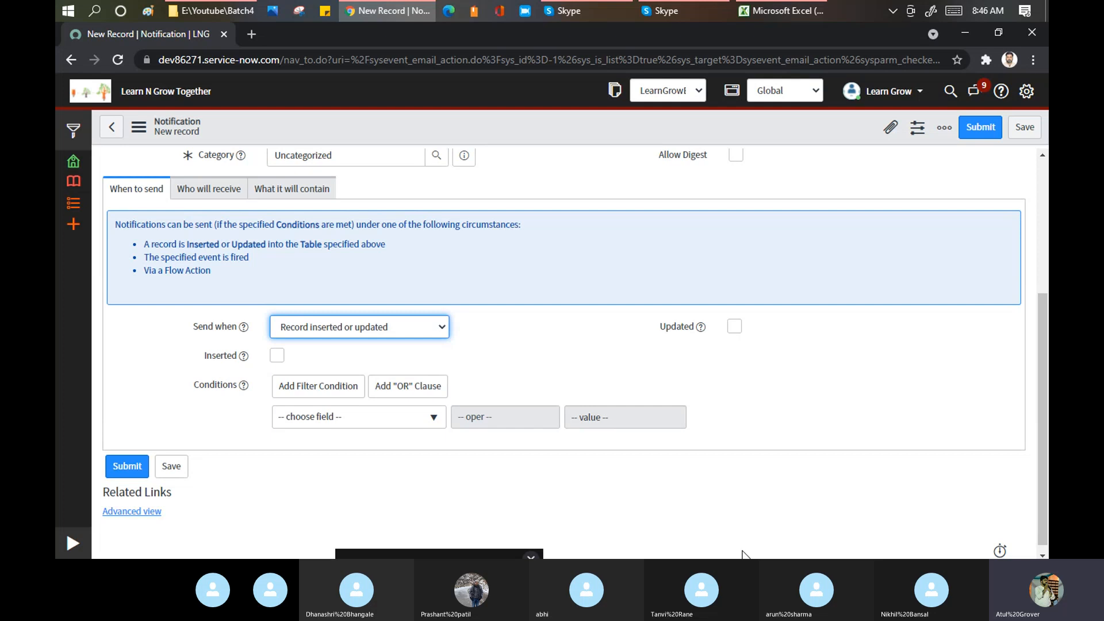
# - Expand the Skype call window, unmute the microphone, and return to the notification form
pyautogui.click(427, 556)
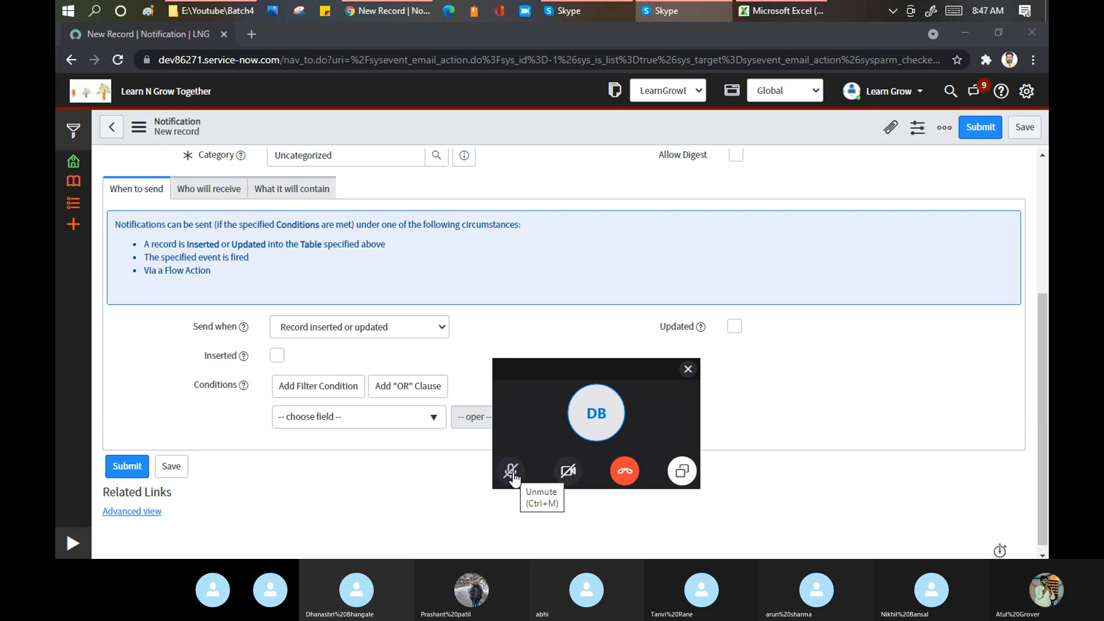
pyautogui.click(511, 472)
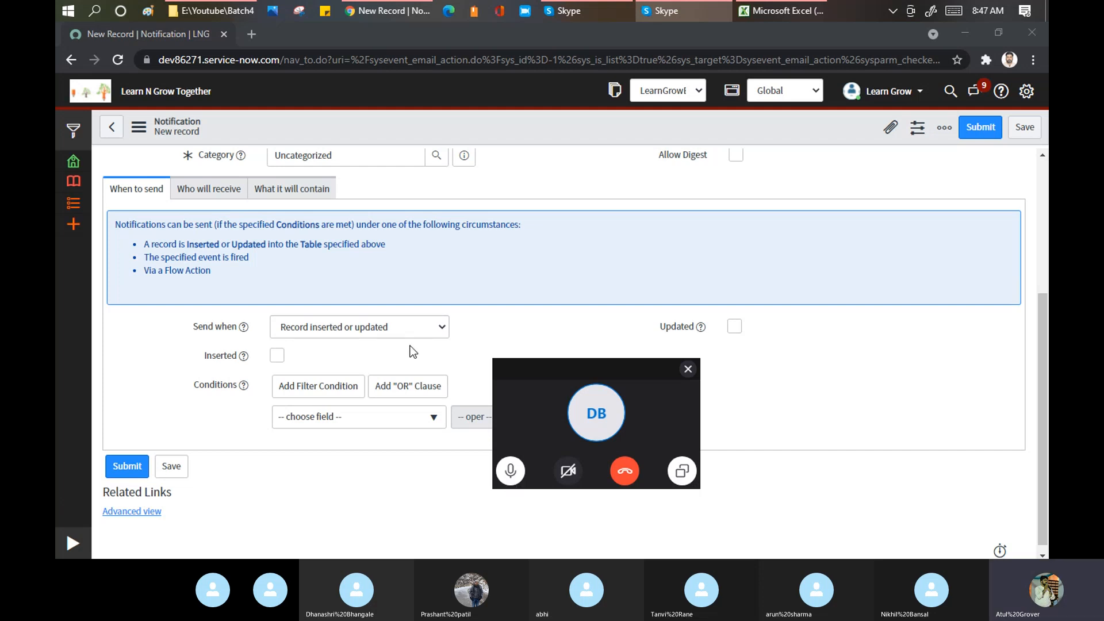
pyautogui.click(506, 330)
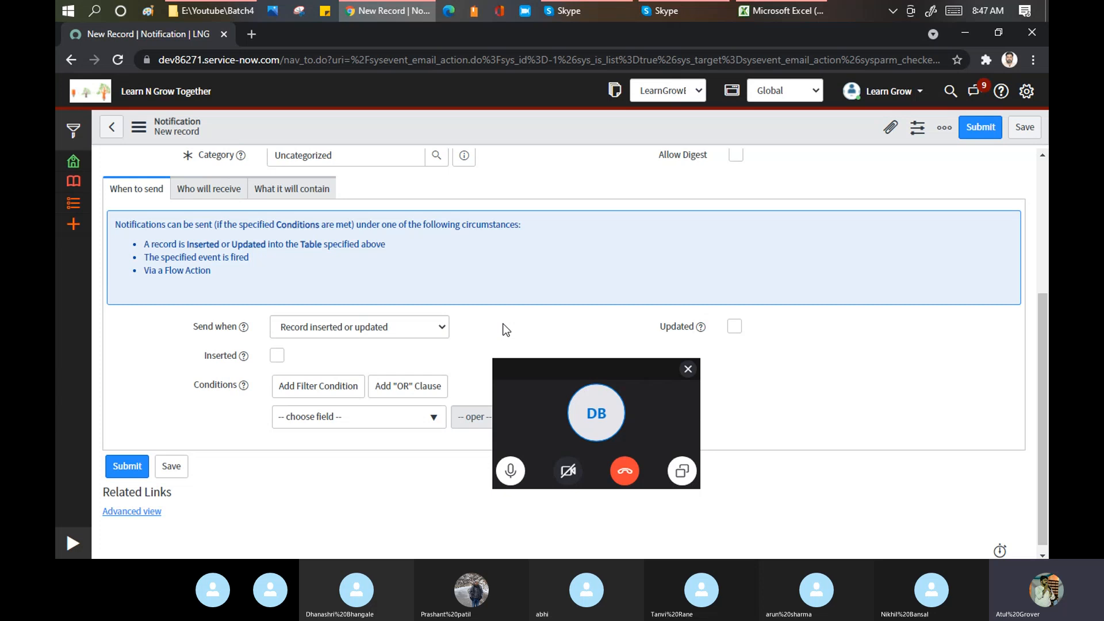
# - Move the Skype call window off the form and tick Inserted under Send when
pyautogui.moveTo(541, 367); pyautogui.dragTo(428, 559)
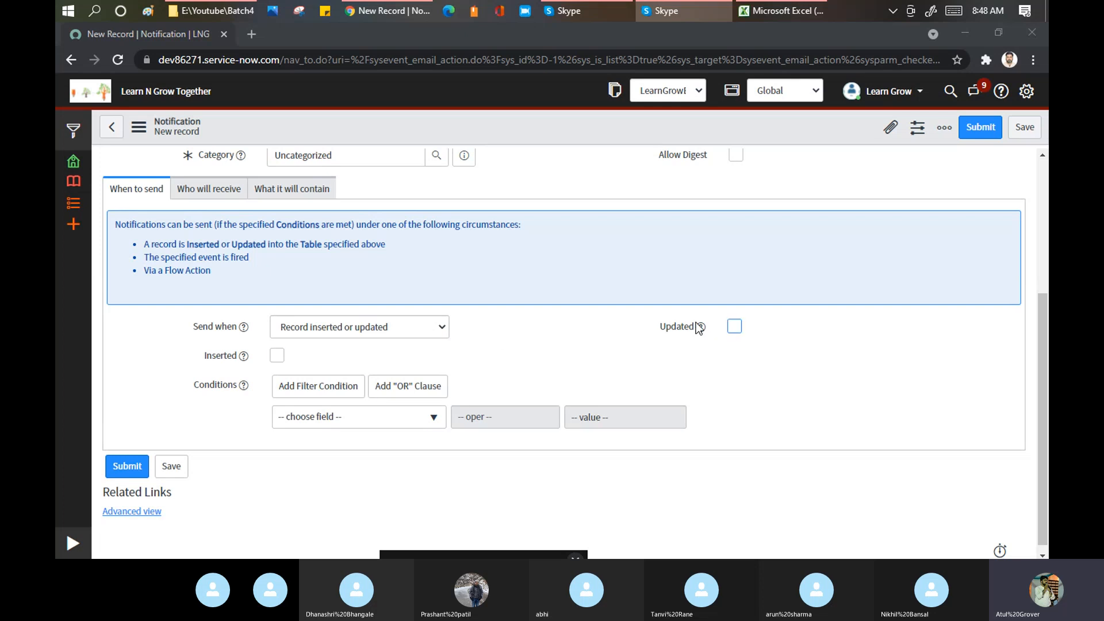
pyautogui.moveTo(702, 326)
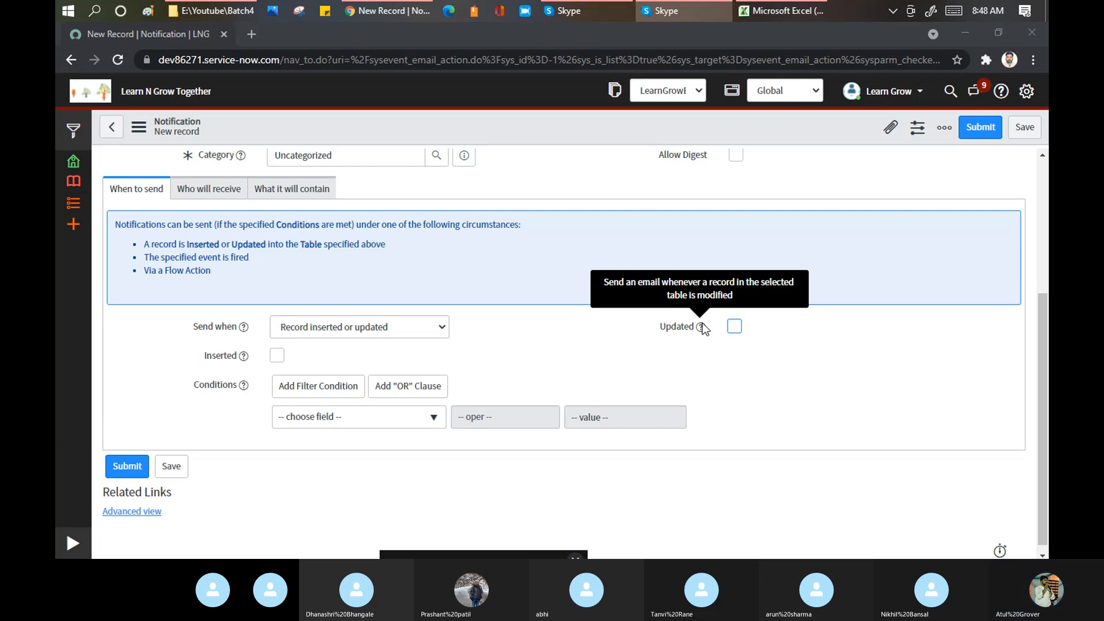
pyautogui.click(278, 356)
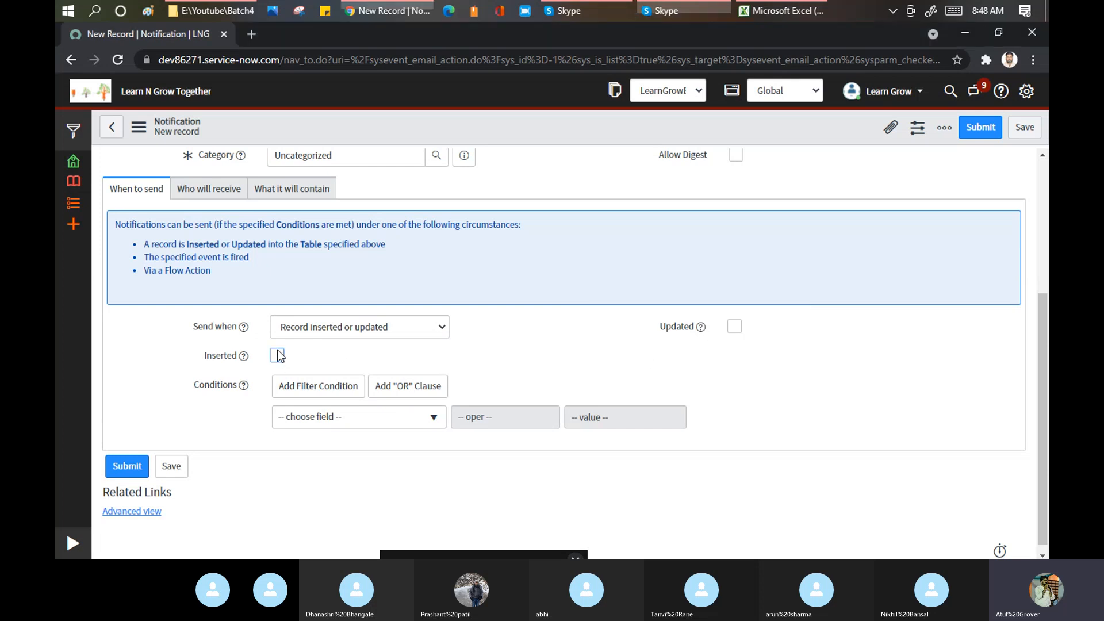
pyautogui.scroll(-1, 452, 328)
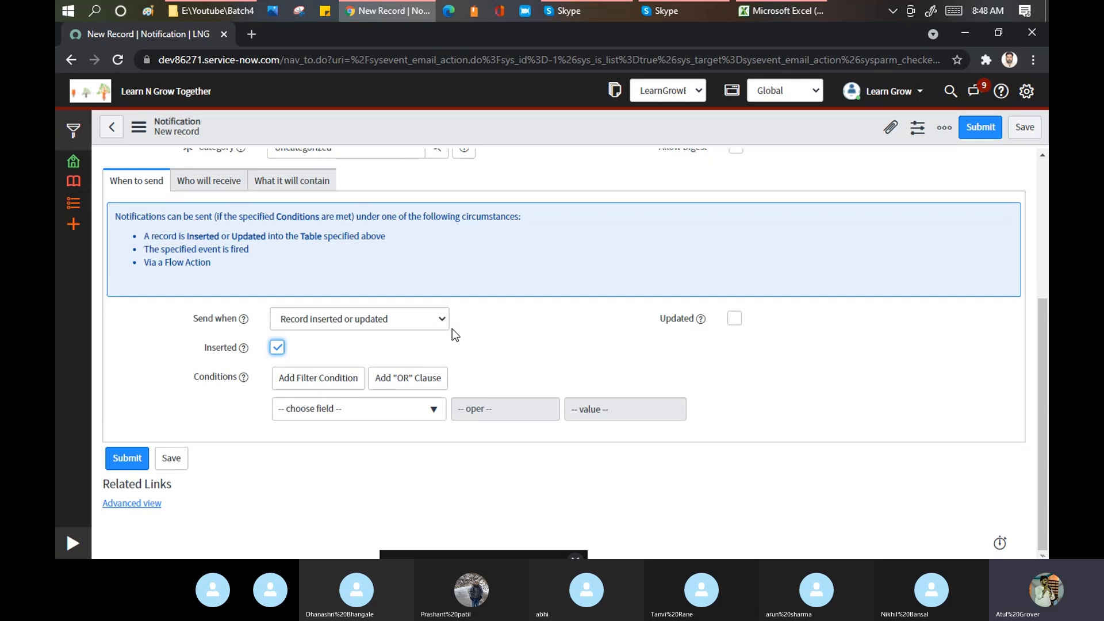
# - Add the condition State is New, then bring up the Who will receive section
pyautogui.click(396, 406)
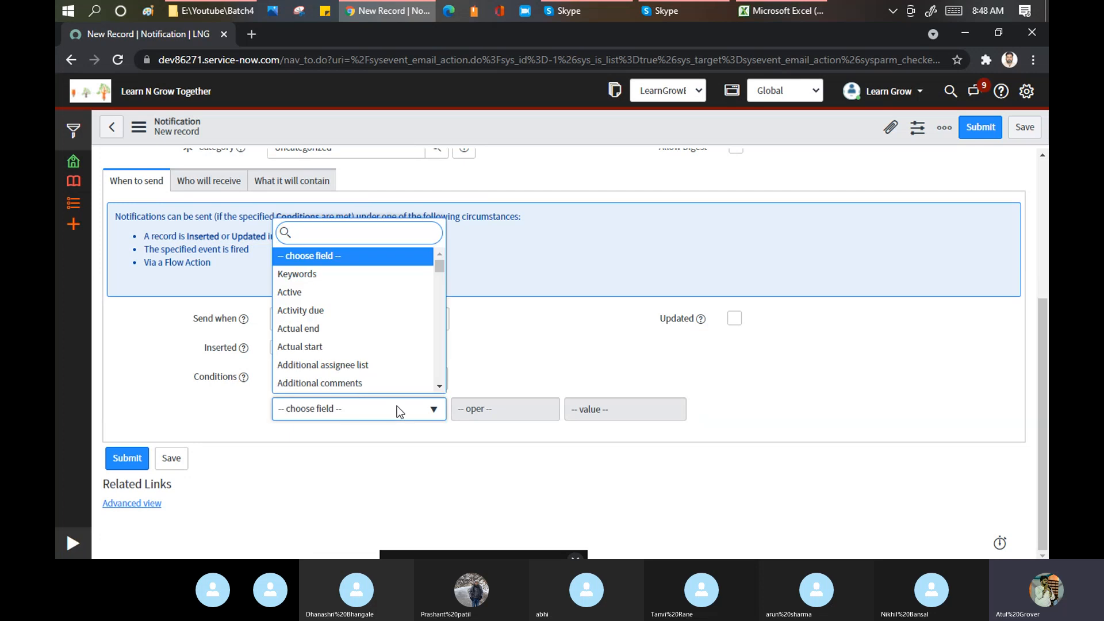
pyautogui.write('stat')
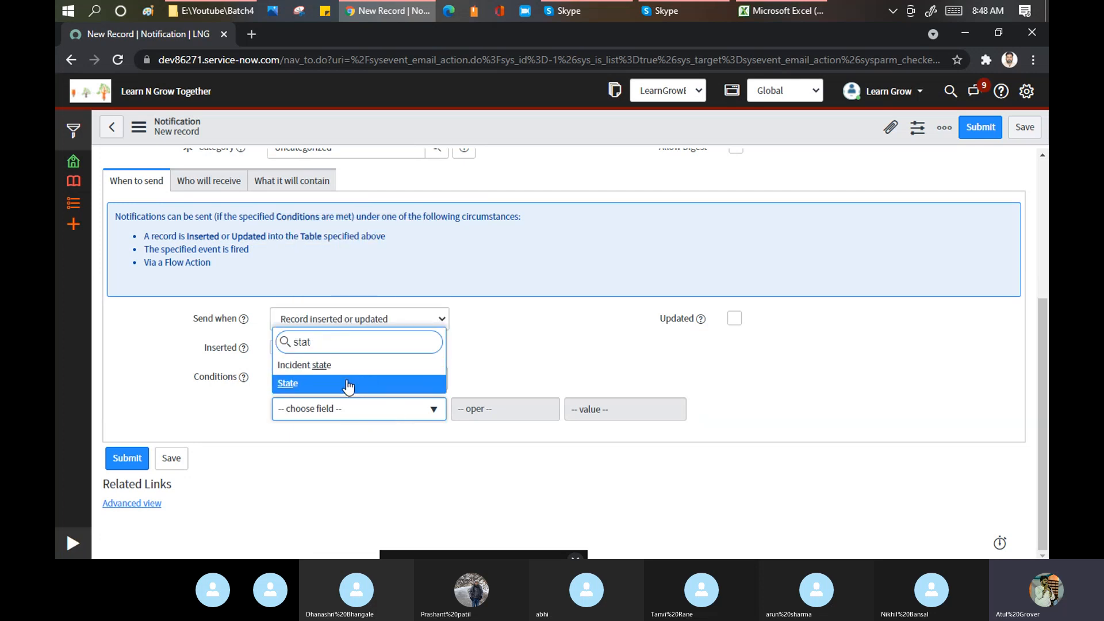
pyautogui.press('Return')
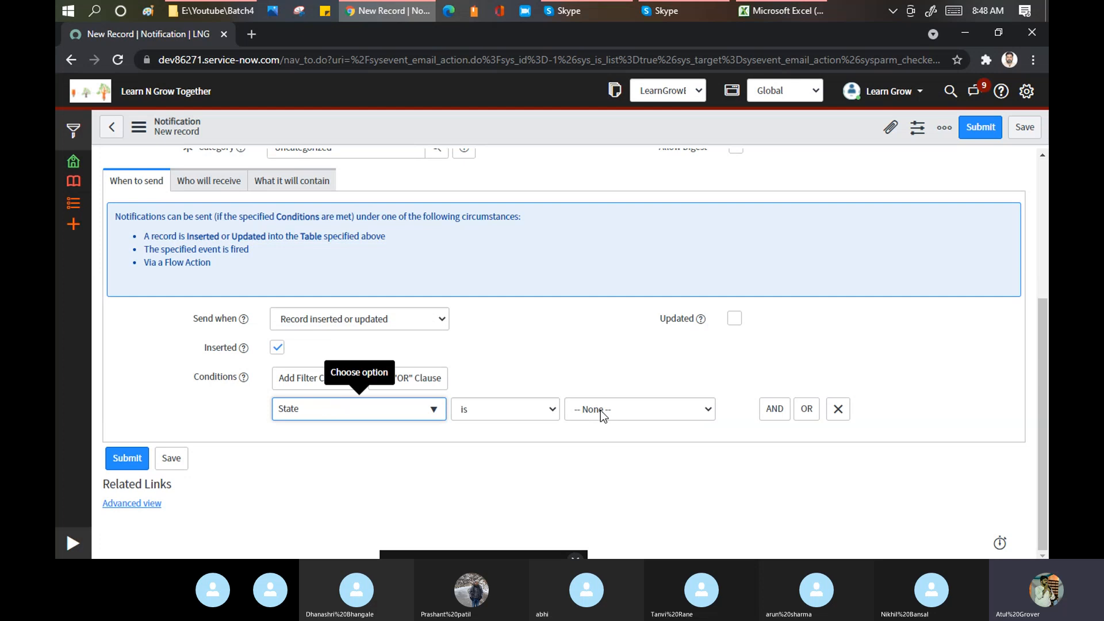
pyautogui.click(601, 409)
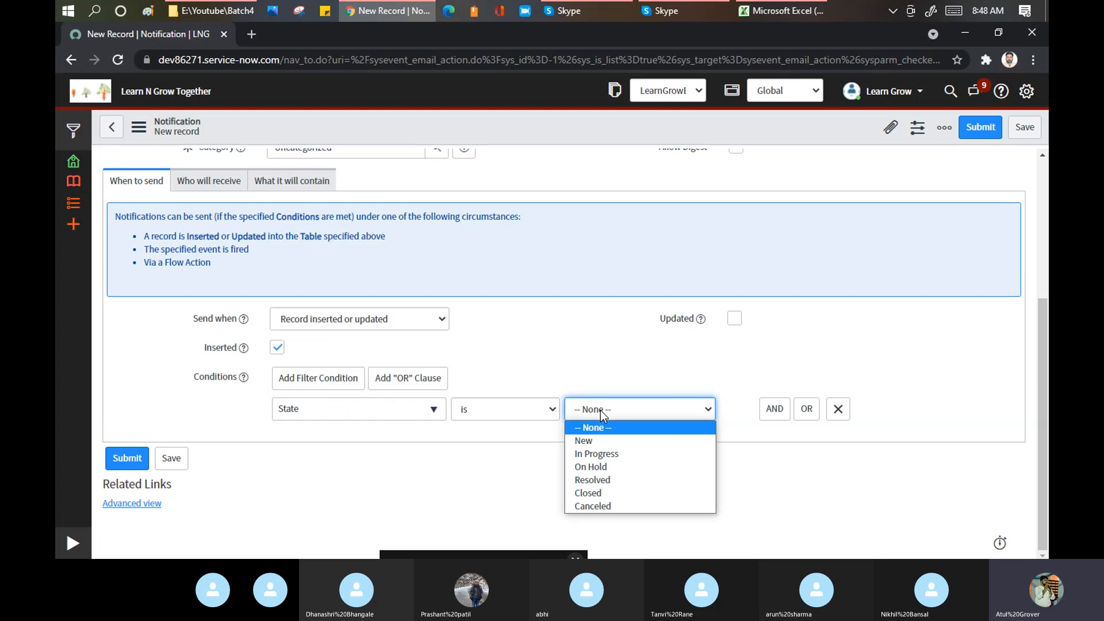
pyautogui.click(613, 443)
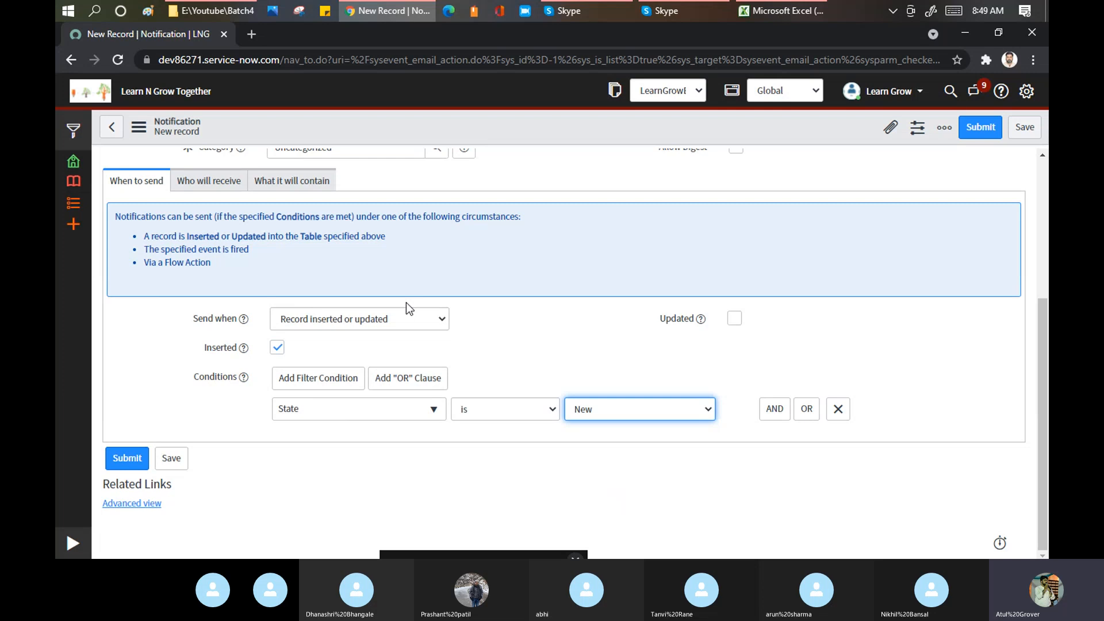
pyautogui.click(208, 186)
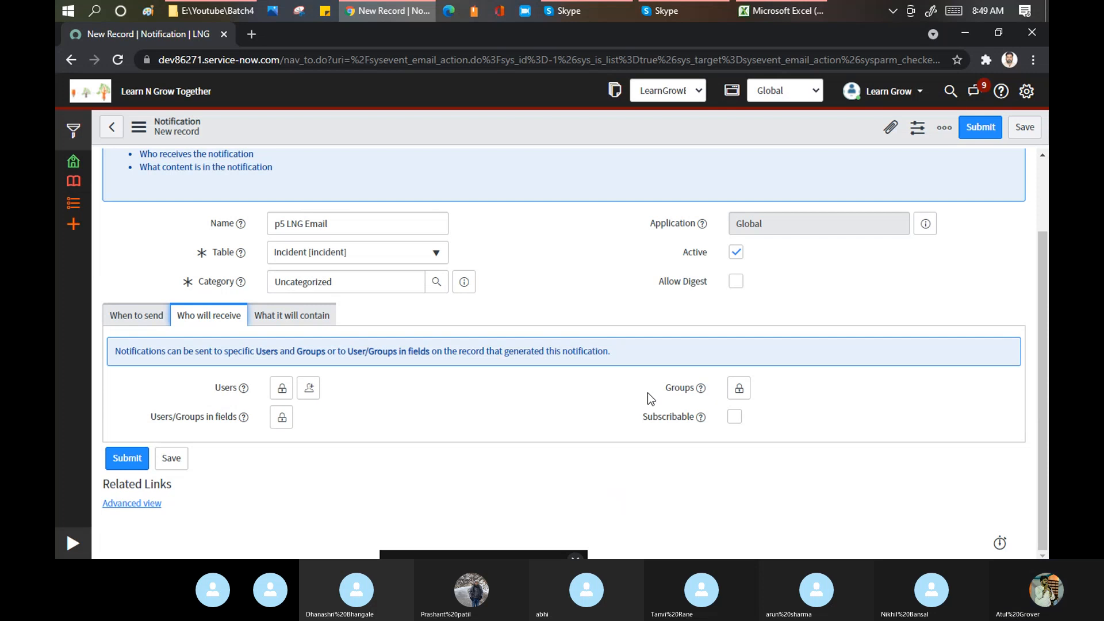
# - Look up three users by name and add each to the Users recipient list
pyautogui.click(281, 388)
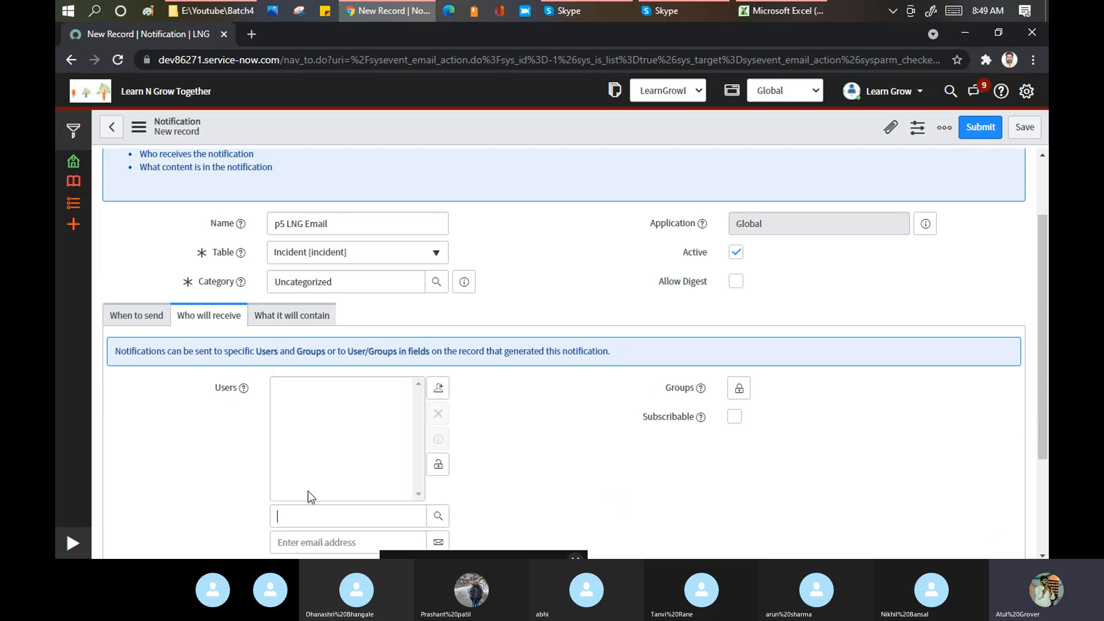
pyautogui.scroll(-3, 330, 422)
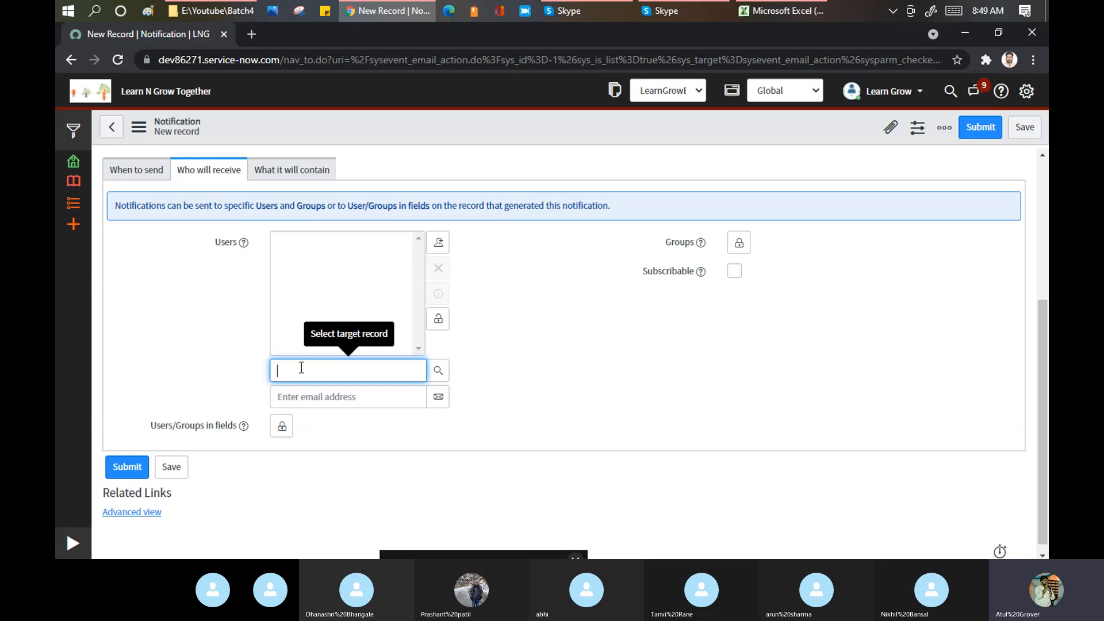
pyautogui.write('atul')
pyautogui.click(302, 390)
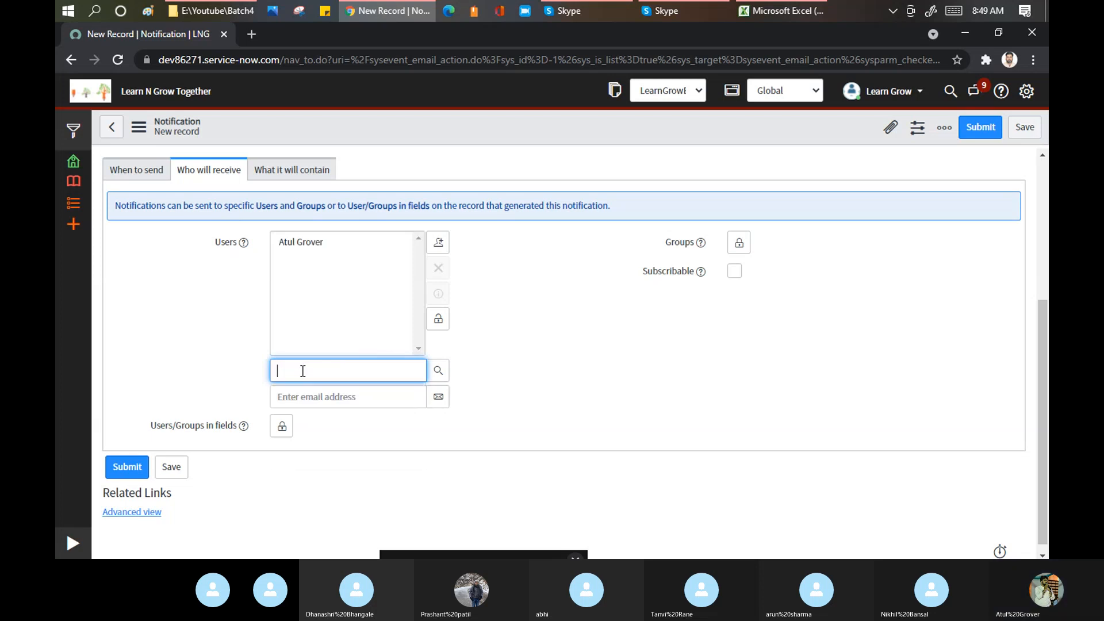
pyautogui.click(303, 371)
pyautogui.write('tanvi')
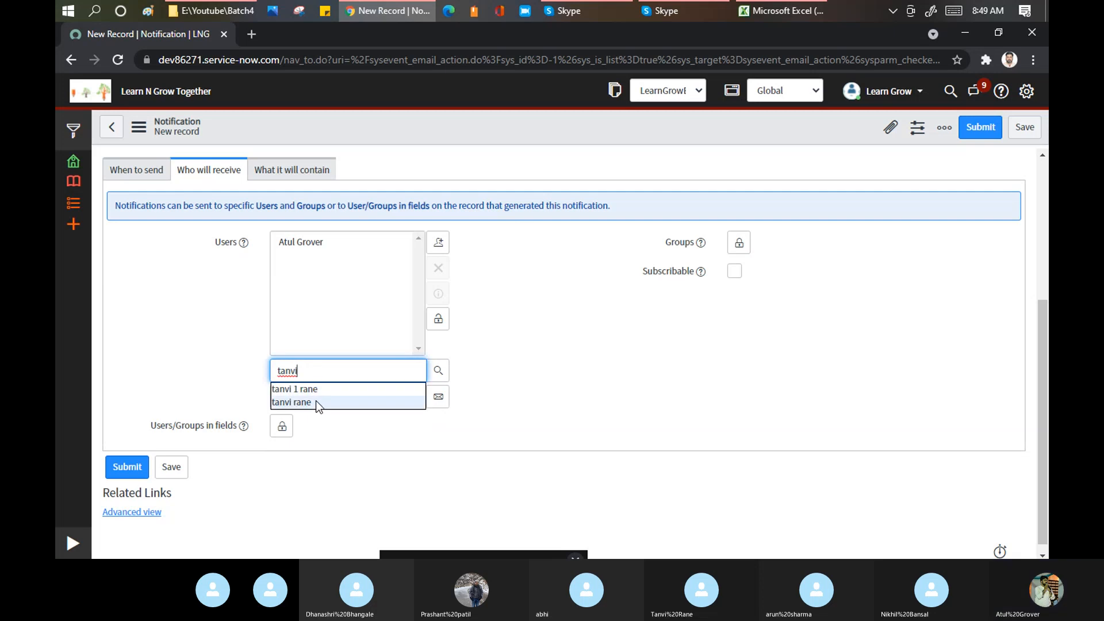
pyautogui.click(316, 399)
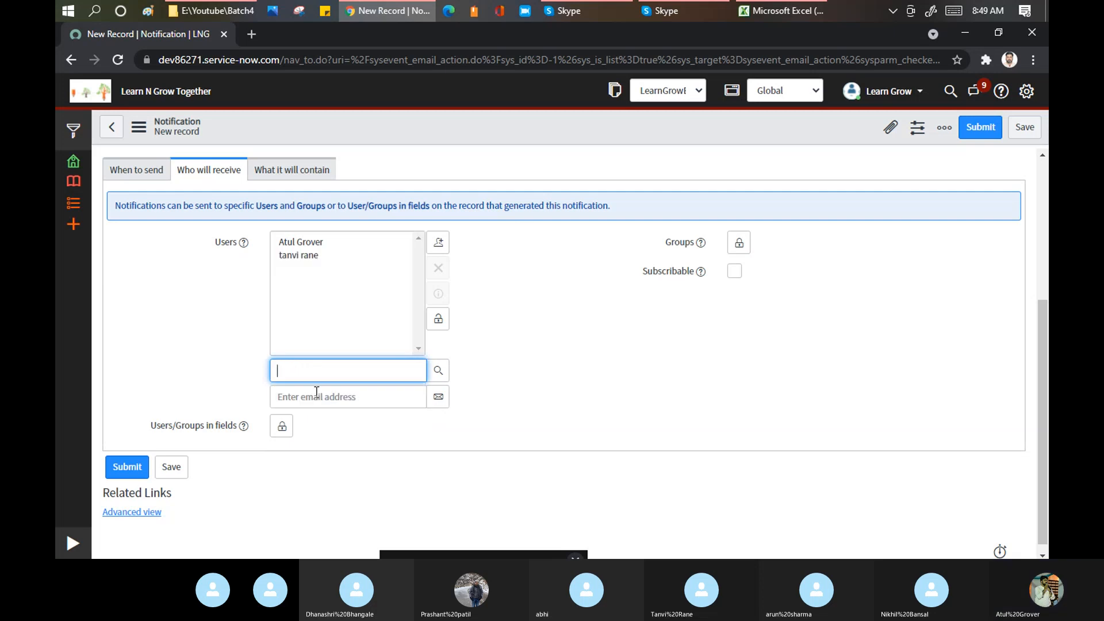
pyautogui.click(312, 377)
pyautogui.write('nikhil')
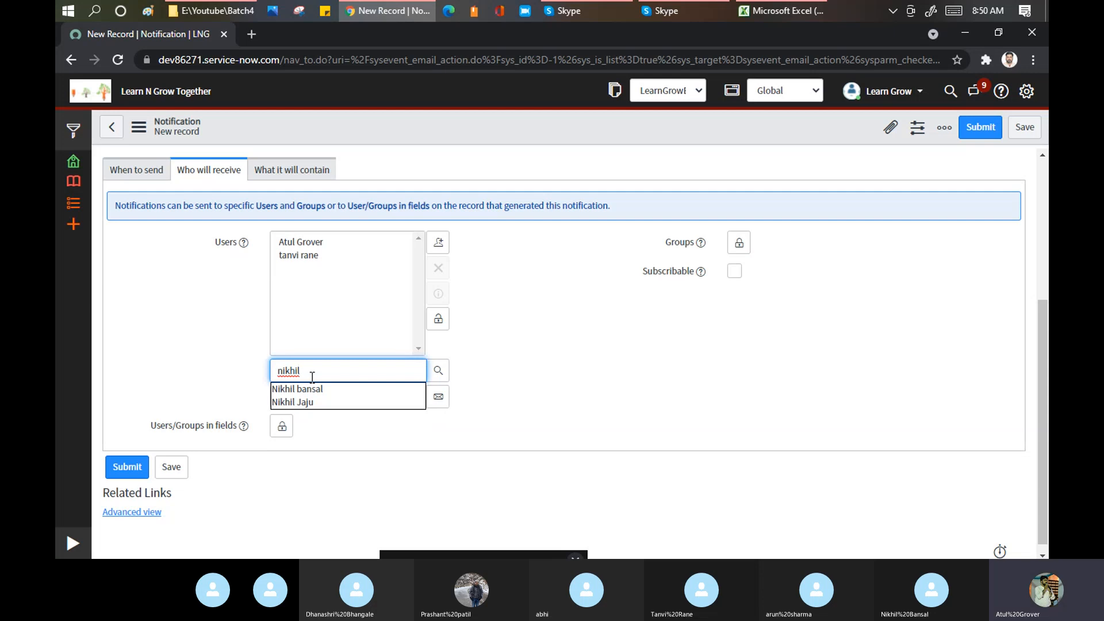
pyautogui.click(315, 391)
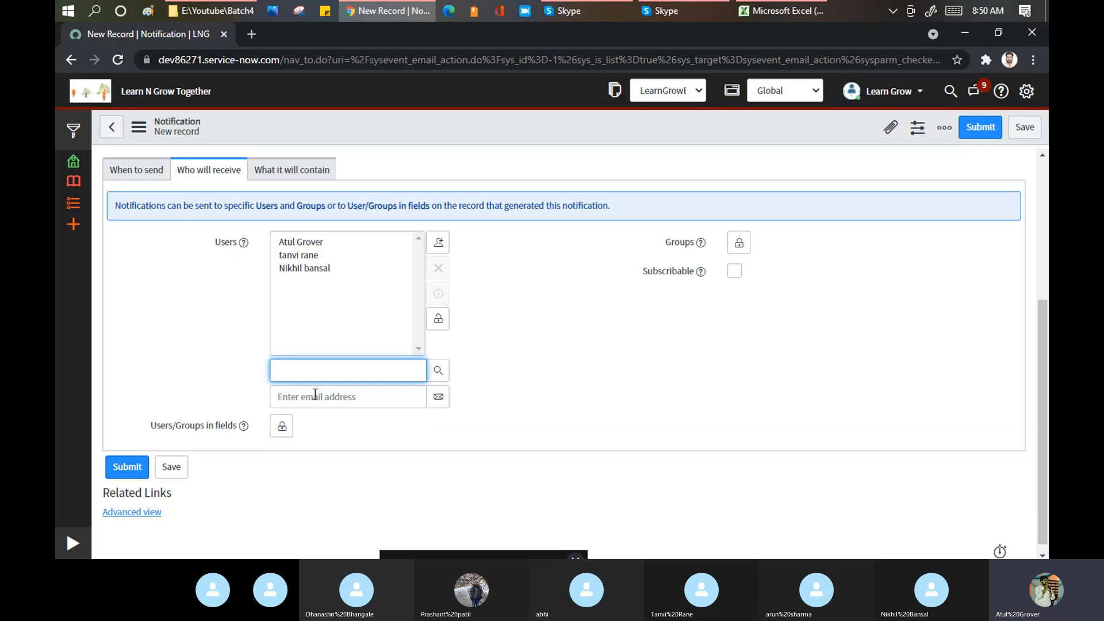
pyautogui.click(306, 271)
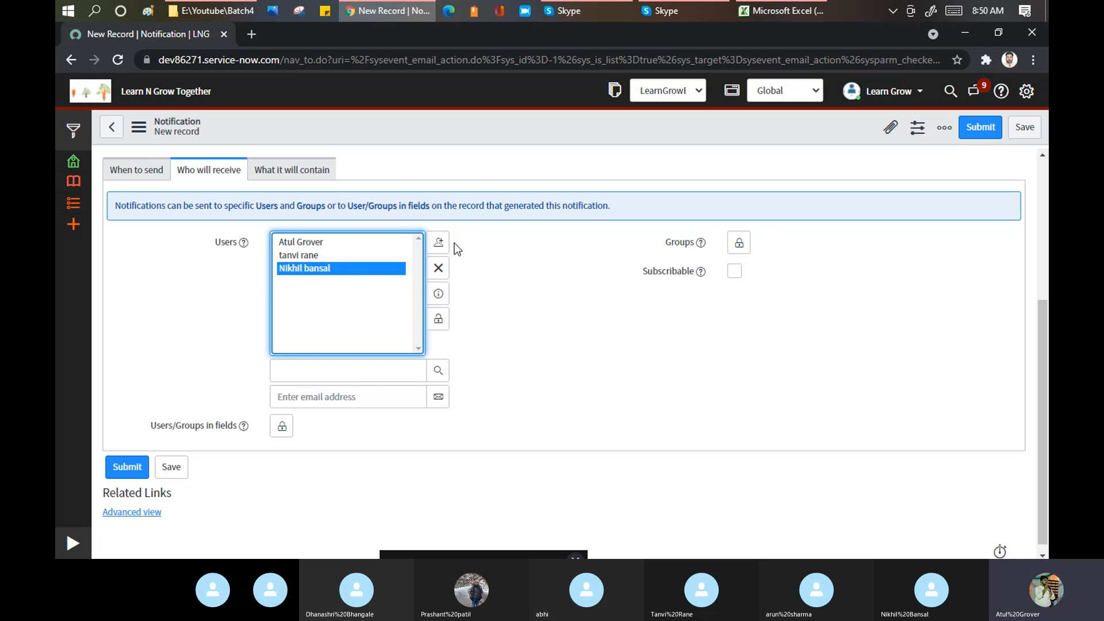
# - Remove each of the three users from the Users recipient list
pyautogui.click(438, 268)
pyautogui.click(296, 257)
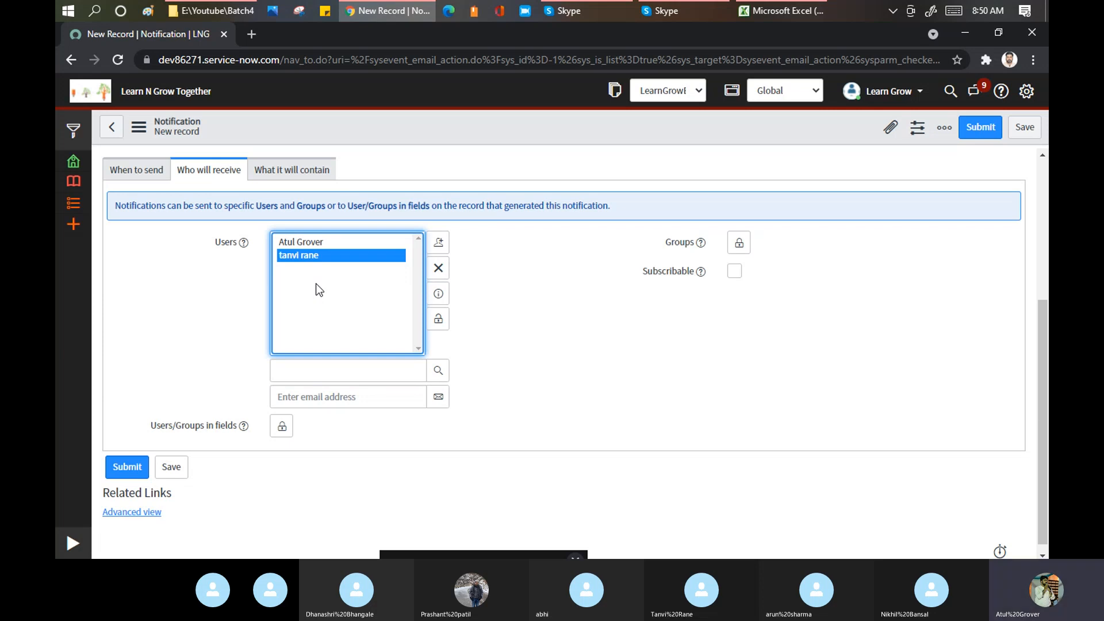
pyautogui.click(438, 268)
pyautogui.click(308, 244)
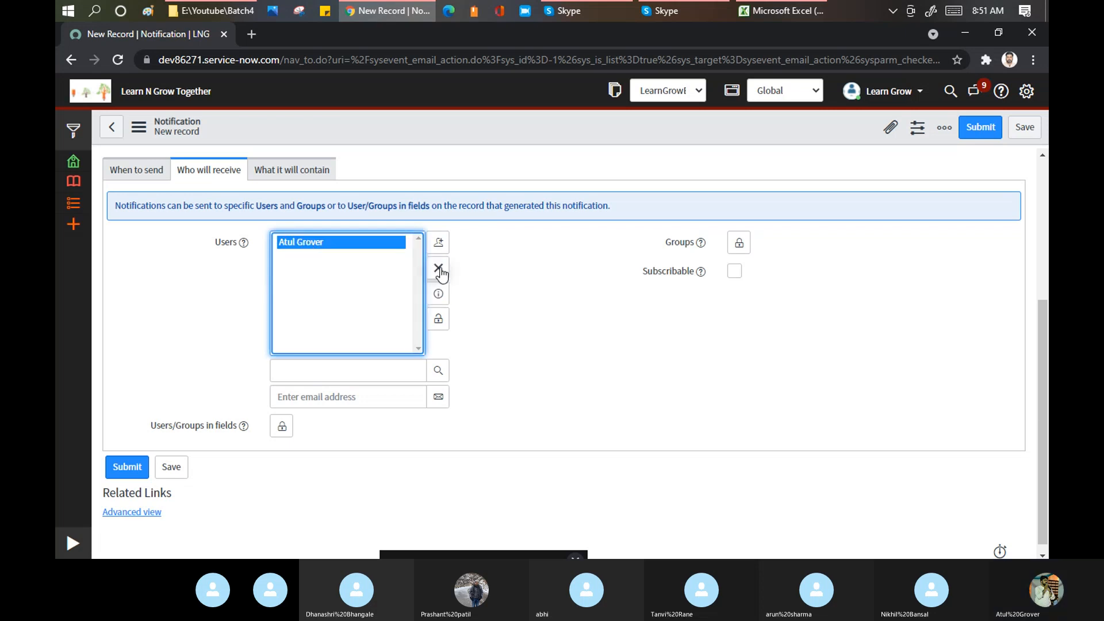
pyautogui.click(438, 268)
# - Collapse the empty Users list and add Batch4_Admin as the locked-in recipient group
pyautogui.click(439, 319)
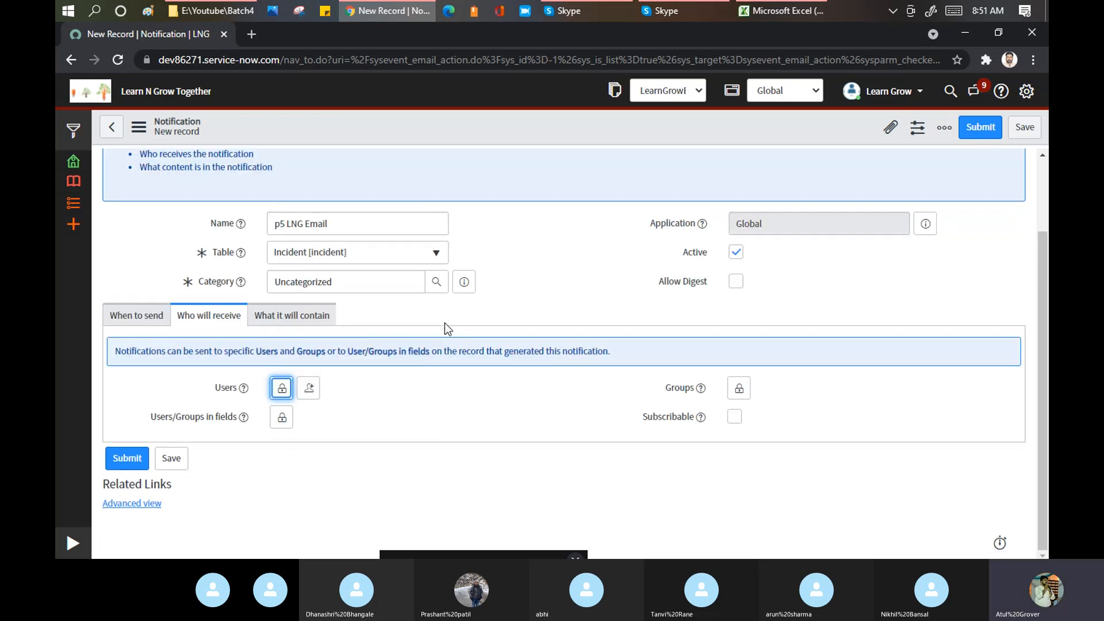
pyautogui.click(739, 389)
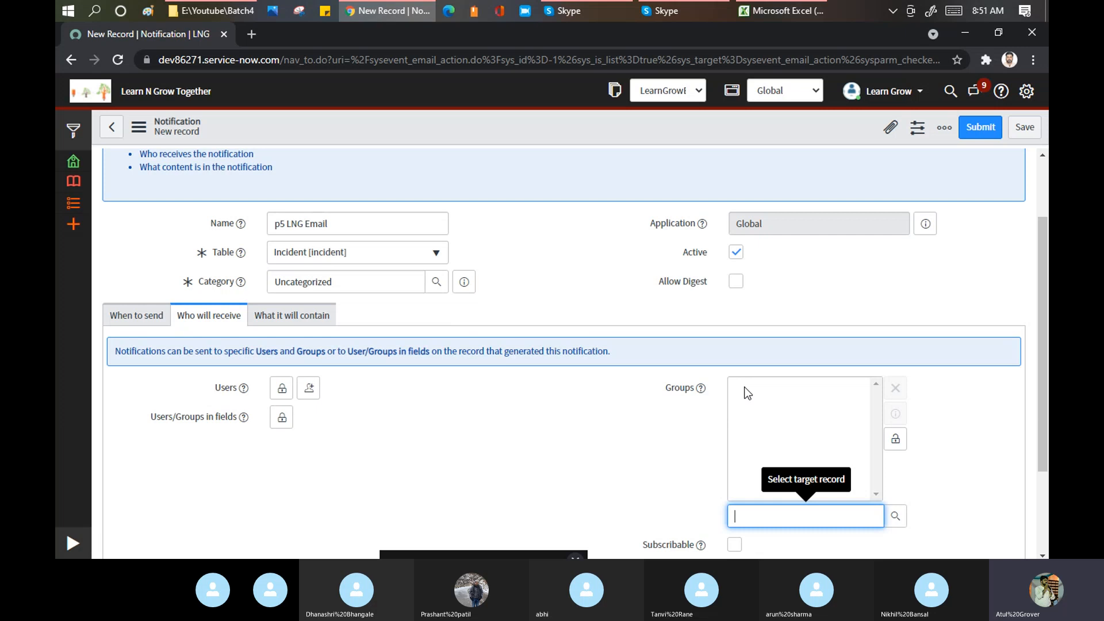
pyautogui.write('Bat')
pyautogui.scroll(-2, 771, 483)
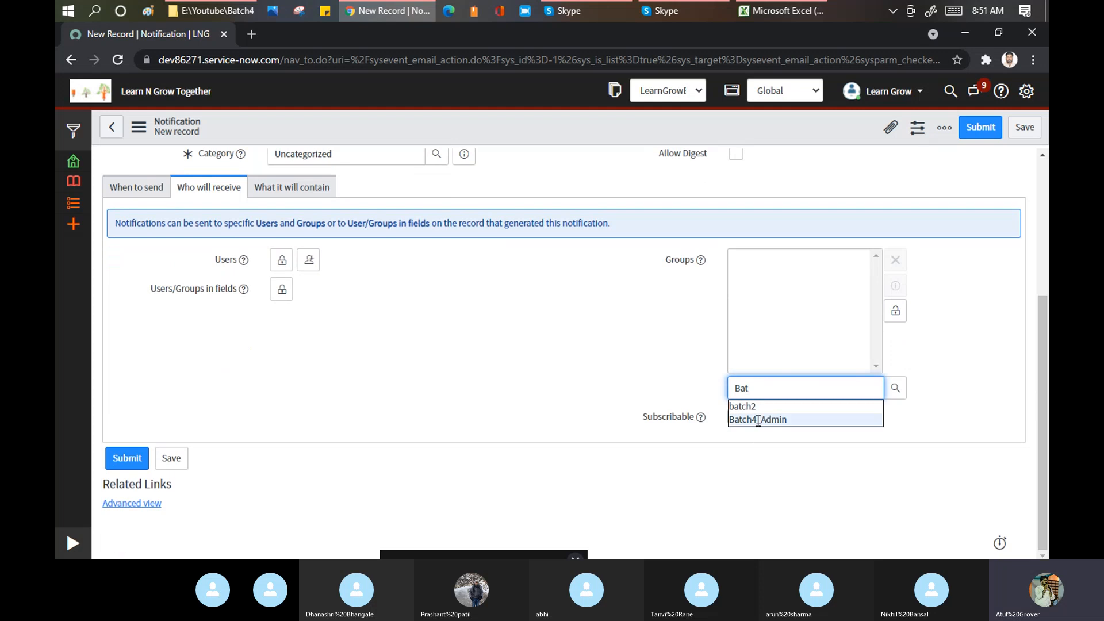
pyautogui.click(758, 420)
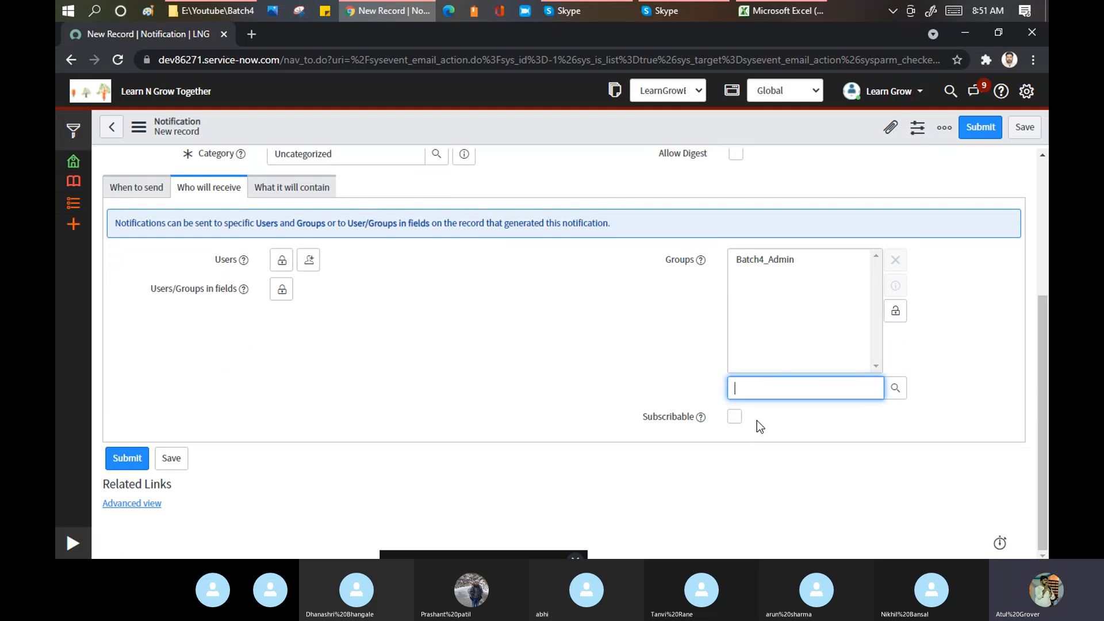
pyautogui.click(896, 310)
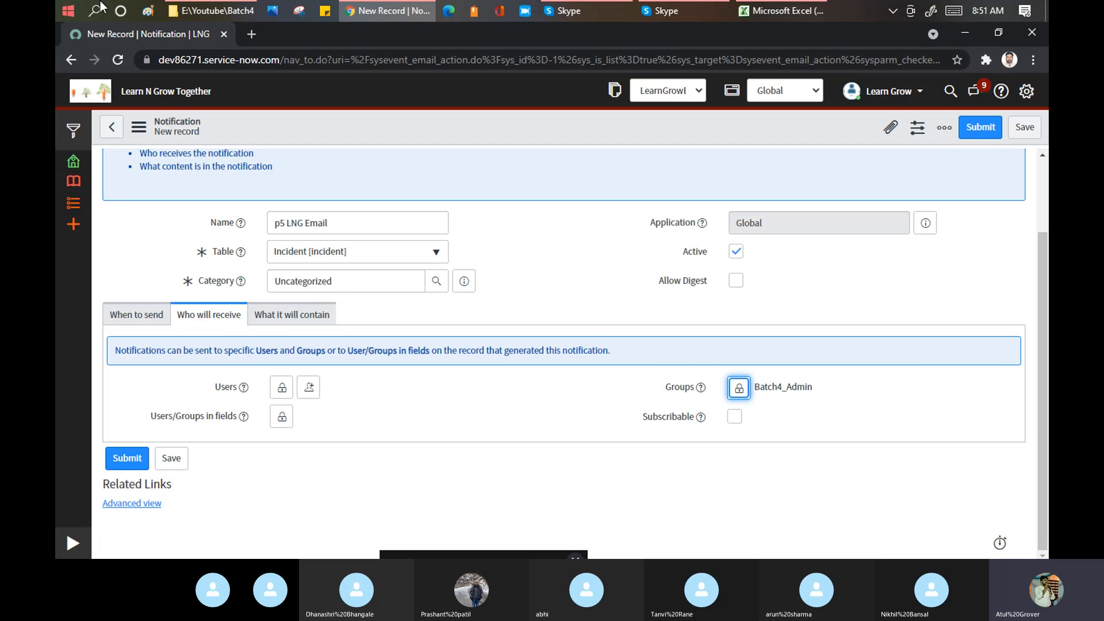
pyautogui.moveTo(152, 416); pyautogui.dragTo(237, 420)
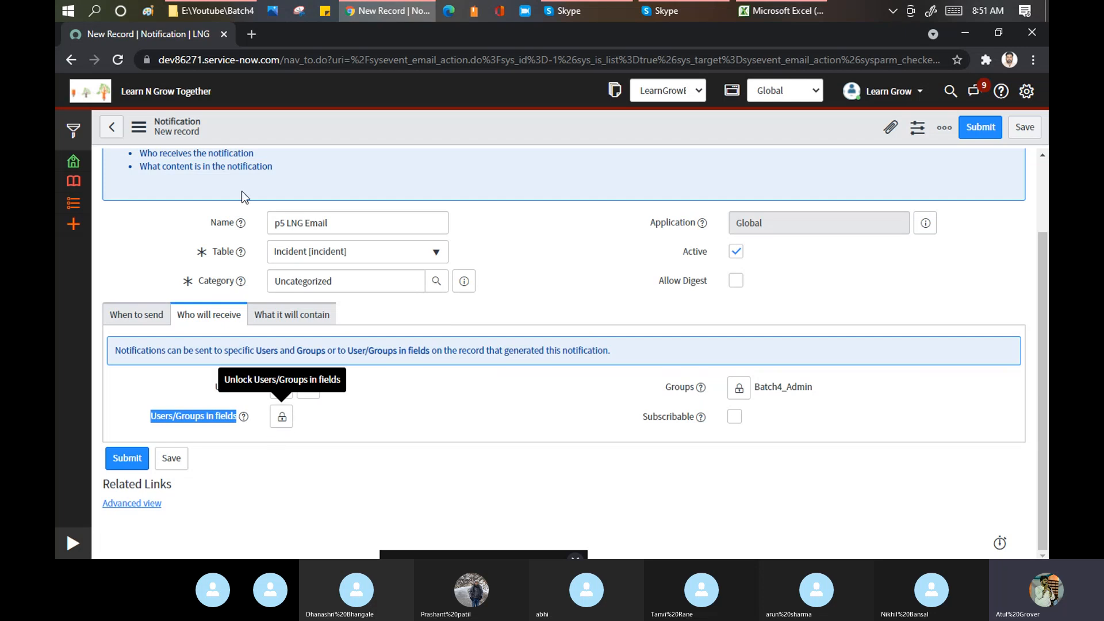
# - Load a blank new incident form from dev86271.service-now.com in a second tab
pyautogui.click(253, 30)
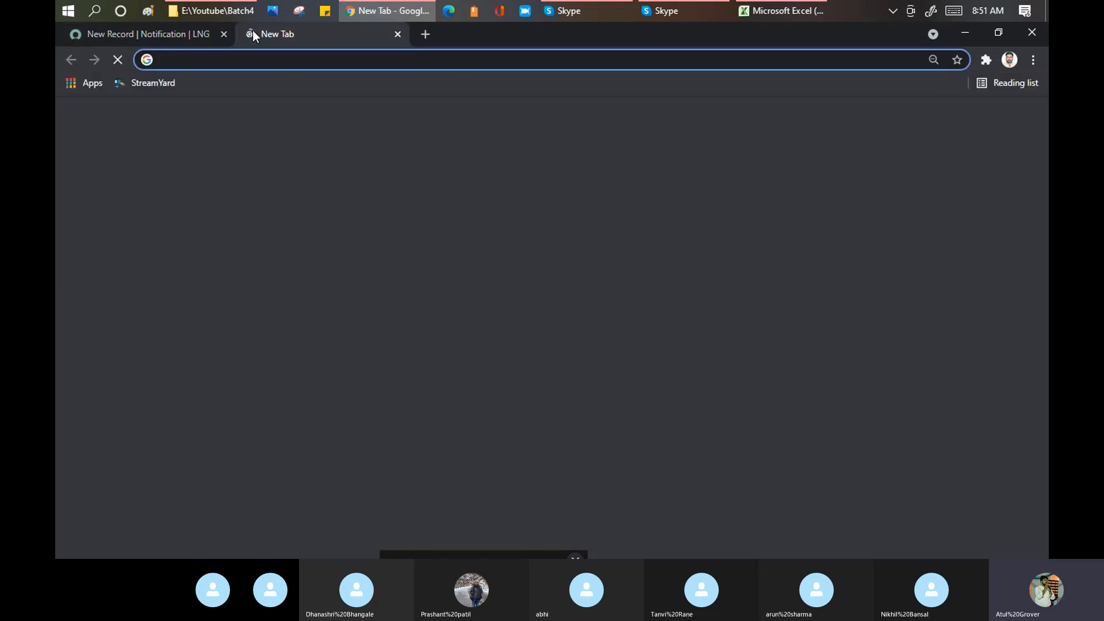
pyautogui.write('dev86271.service-now.com/')
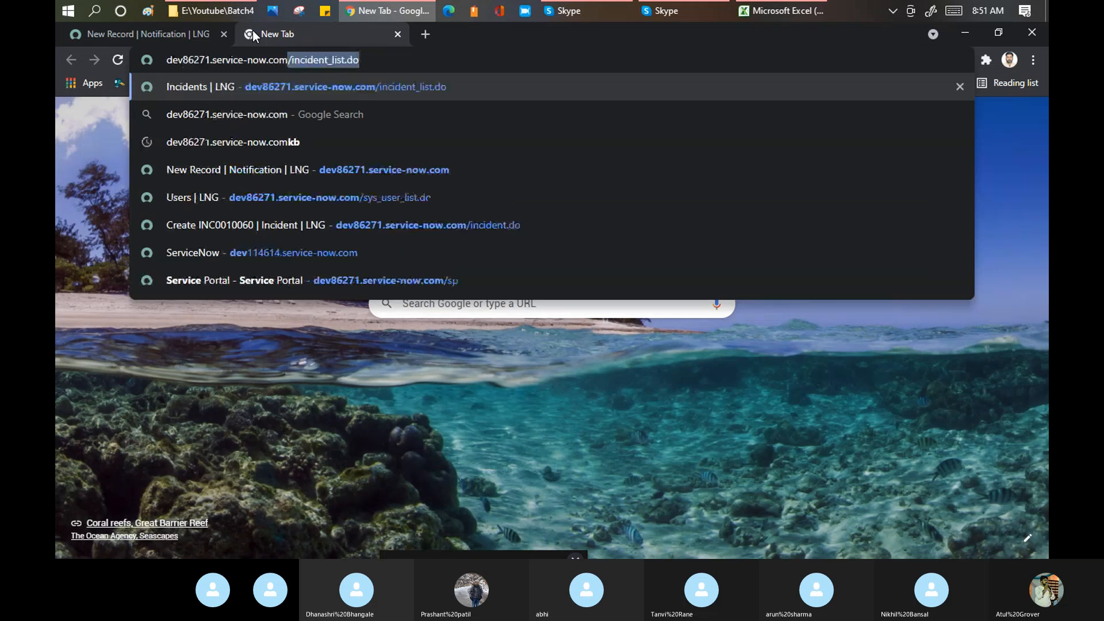
pyautogui.write('i')
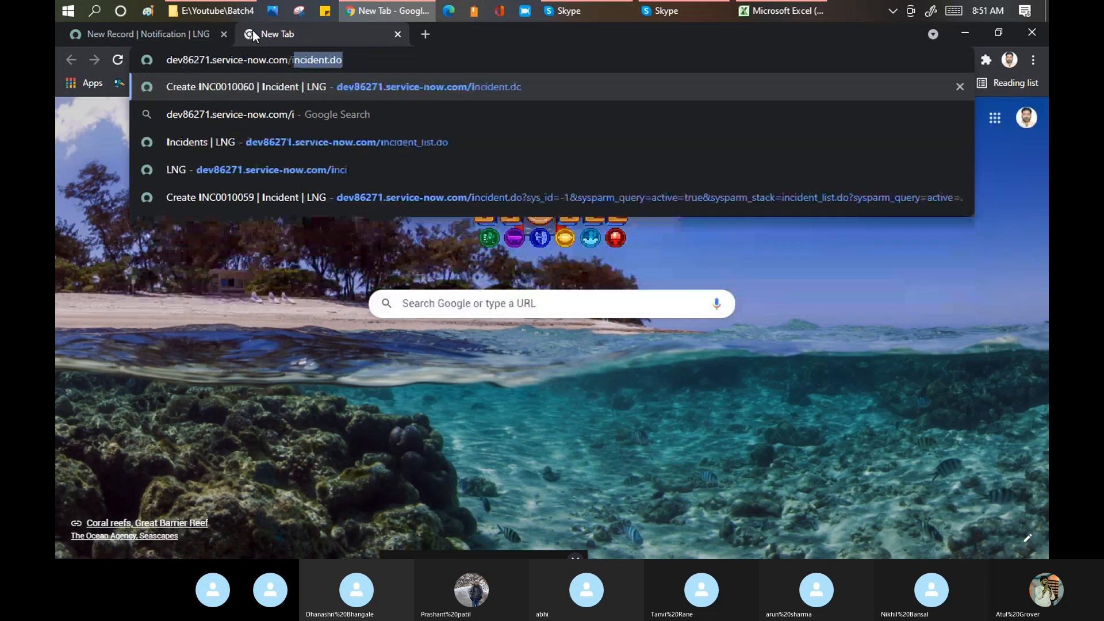
pyautogui.press('Return')
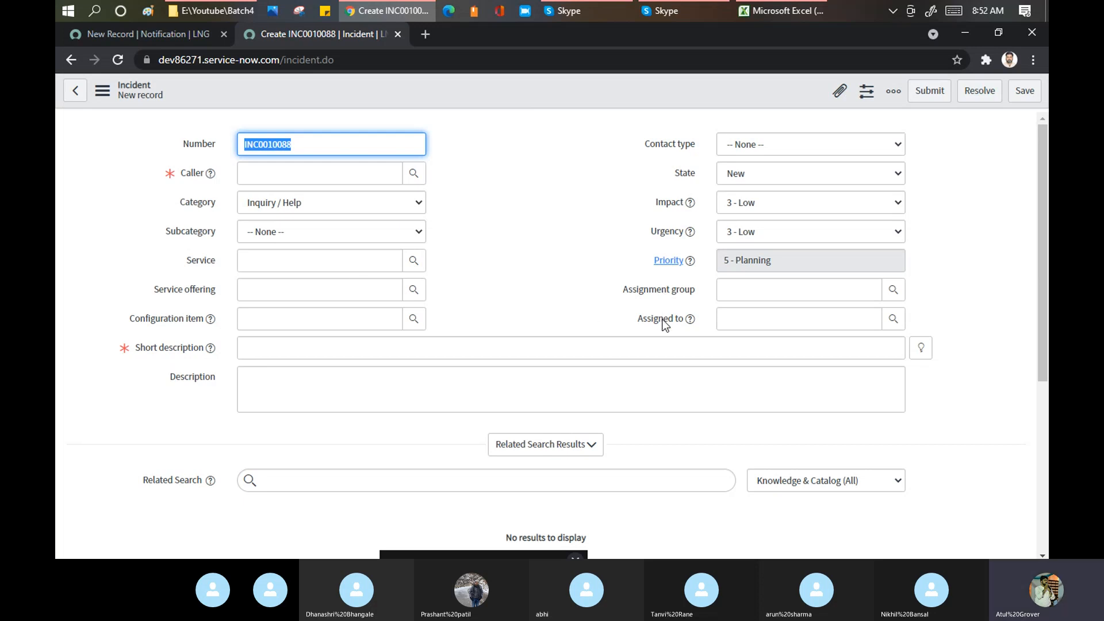
# - Inspect the incident's Resolution Information fields, then go back to the notification form
pyautogui.scroll(-4, 560, 281)
pyautogui.scroll(-1, 557, 286)
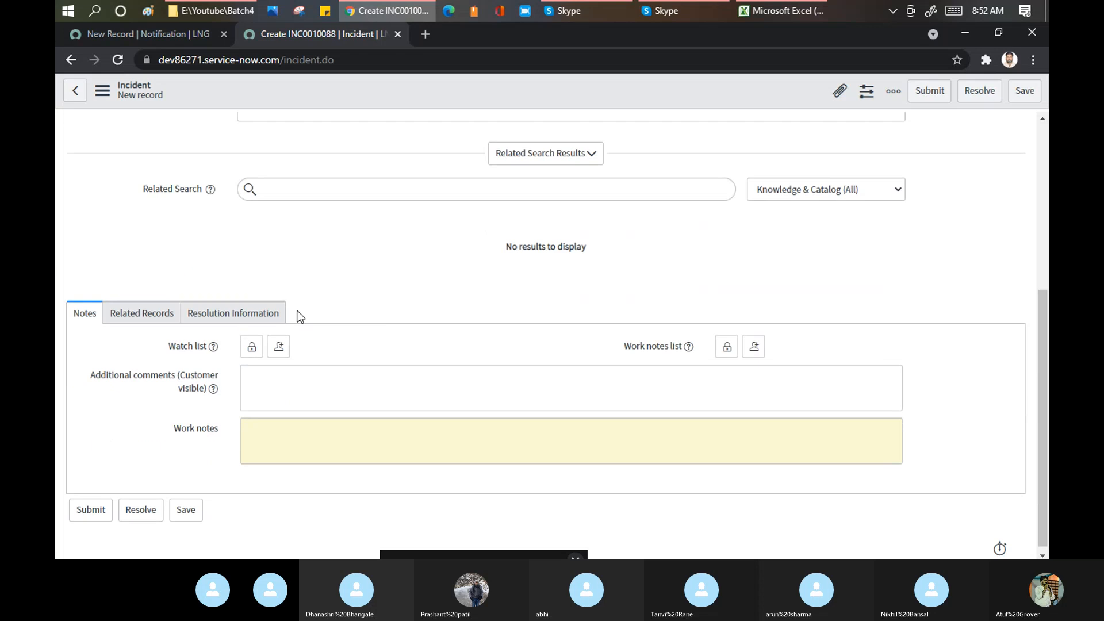
pyautogui.click(236, 324)
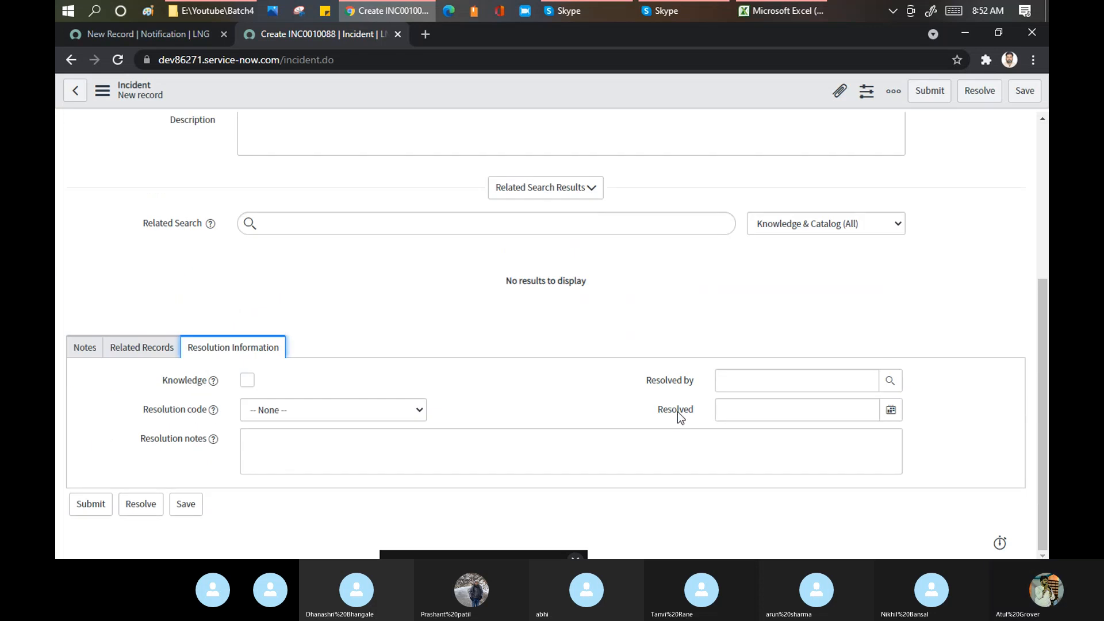
pyautogui.scroll(4, 483, 280)
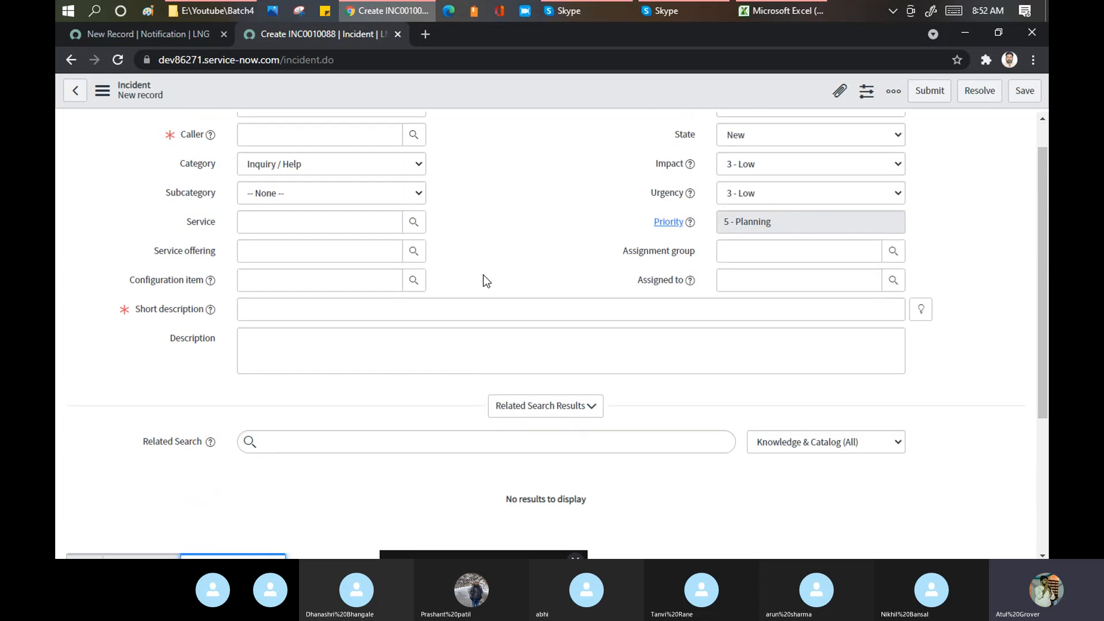
pyautogui.click(174, 36)
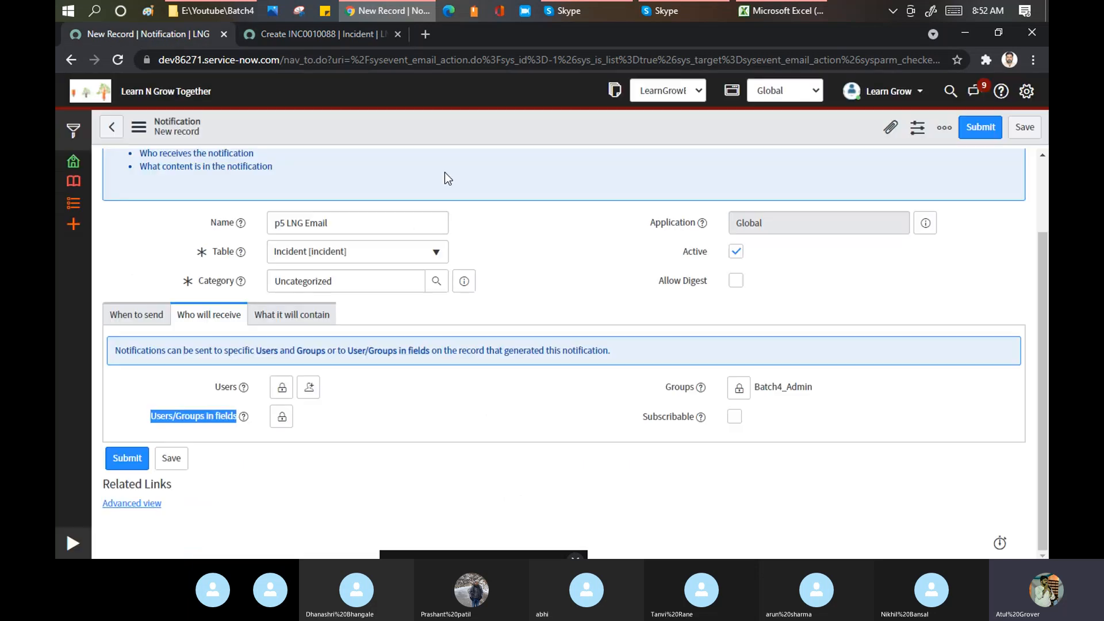
# - Add Caller and Assignment group to the notification's Users/Groups in fields recipients
pyautogui.click(283, 418)
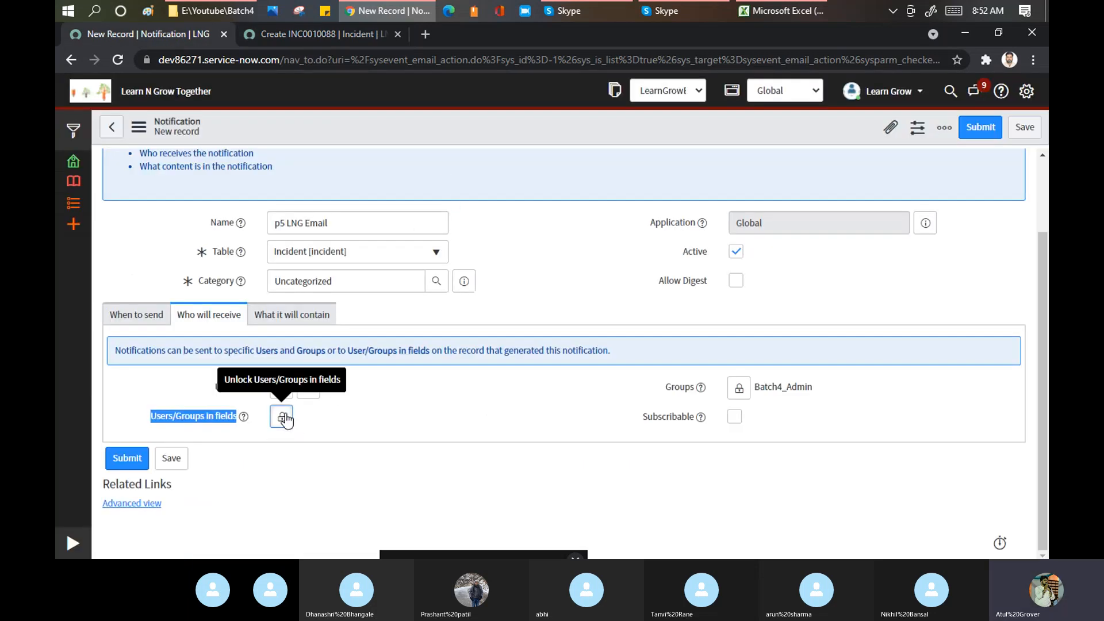
pyautogui.scroll(-2, 440, 329)
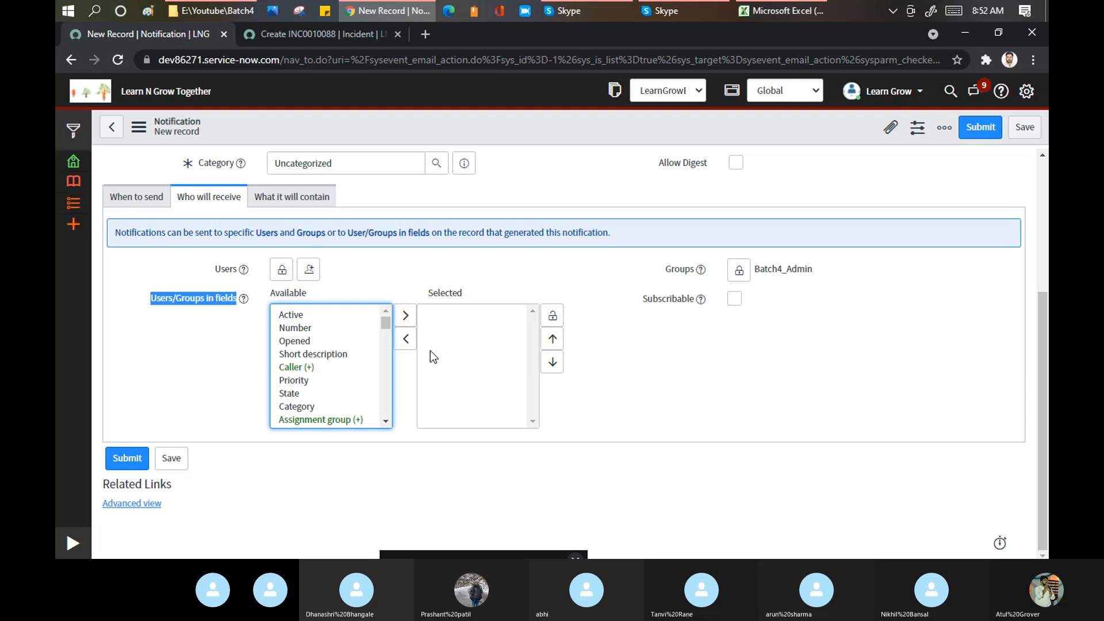
pyautogui.click(293, 314)
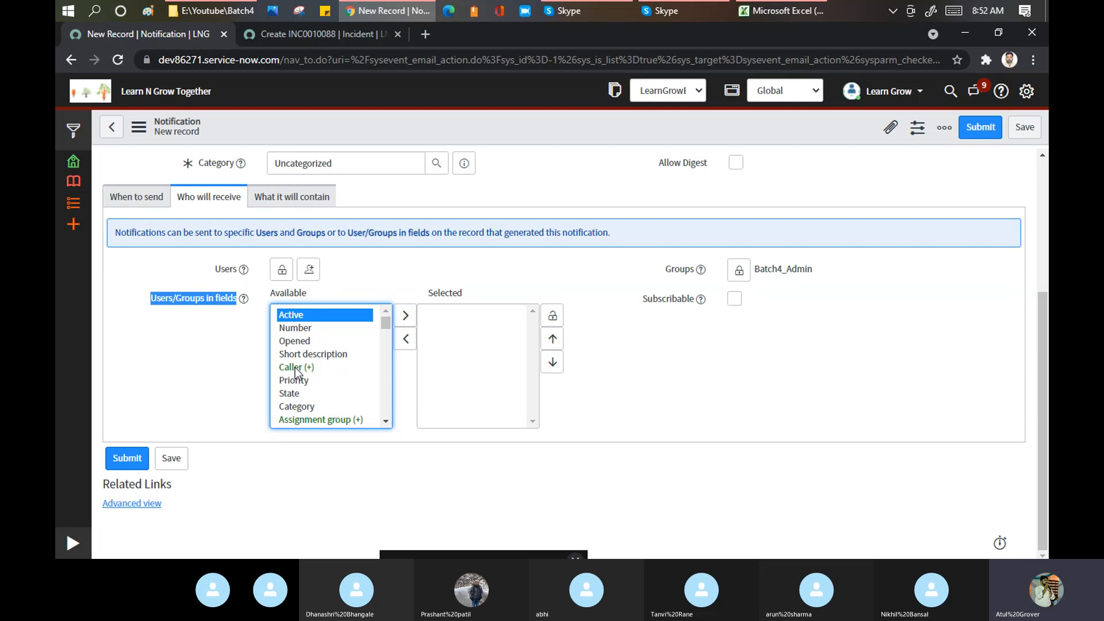
pyautogui.click(337, 31)
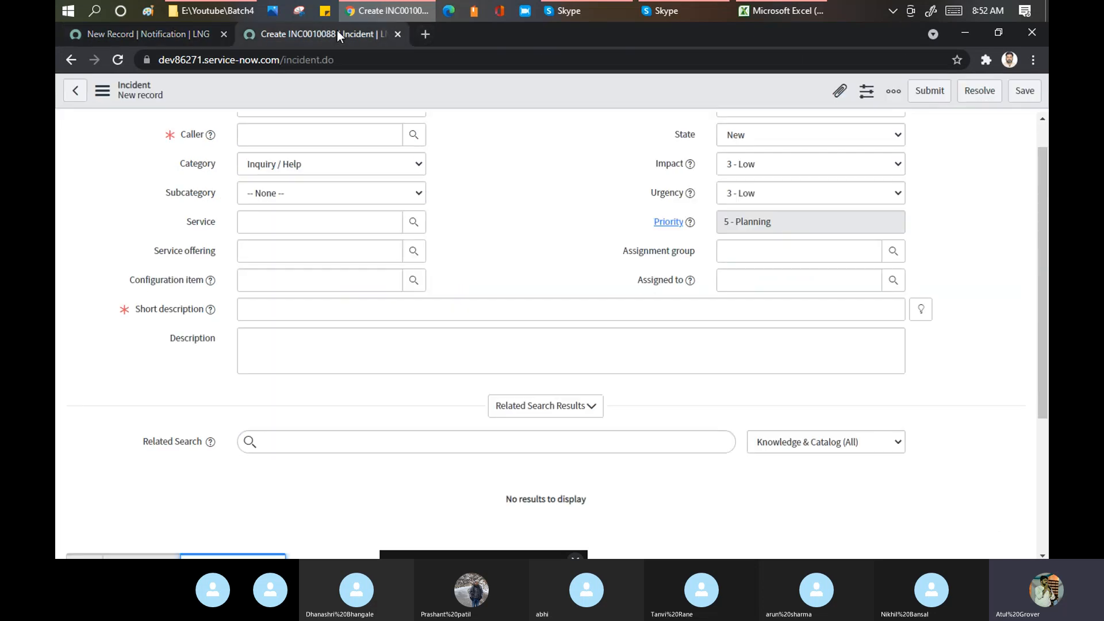
pyautogui.click(151, 32)
pyautogui.click(295, 368)
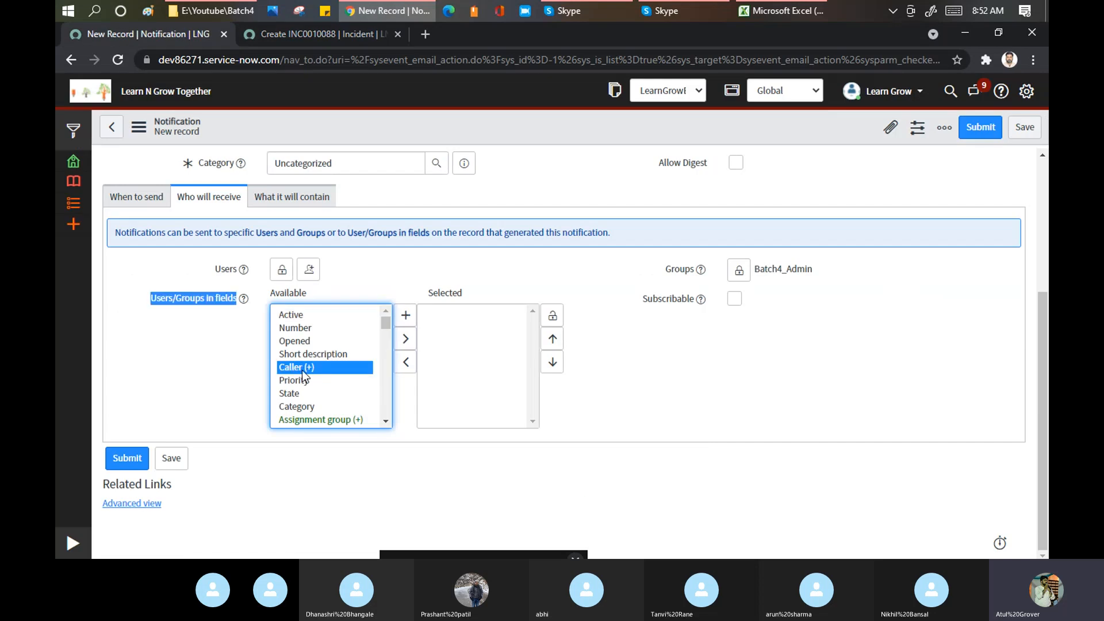
pyautogui.click(408, 340)
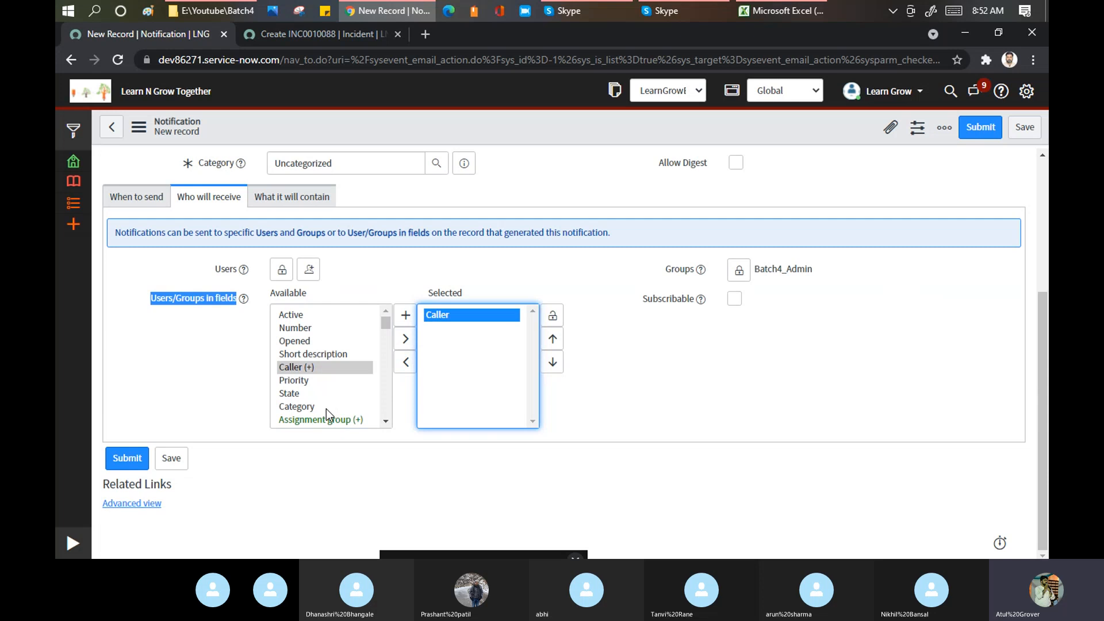
pyautogui.click(316, 420)
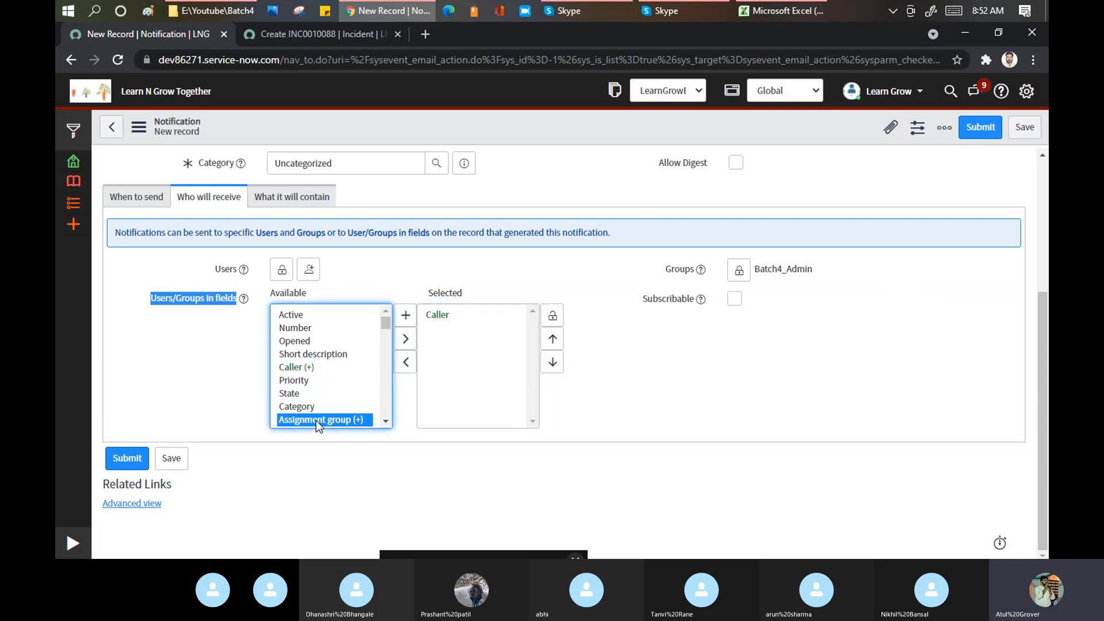
pyautogui.click(406, 339)
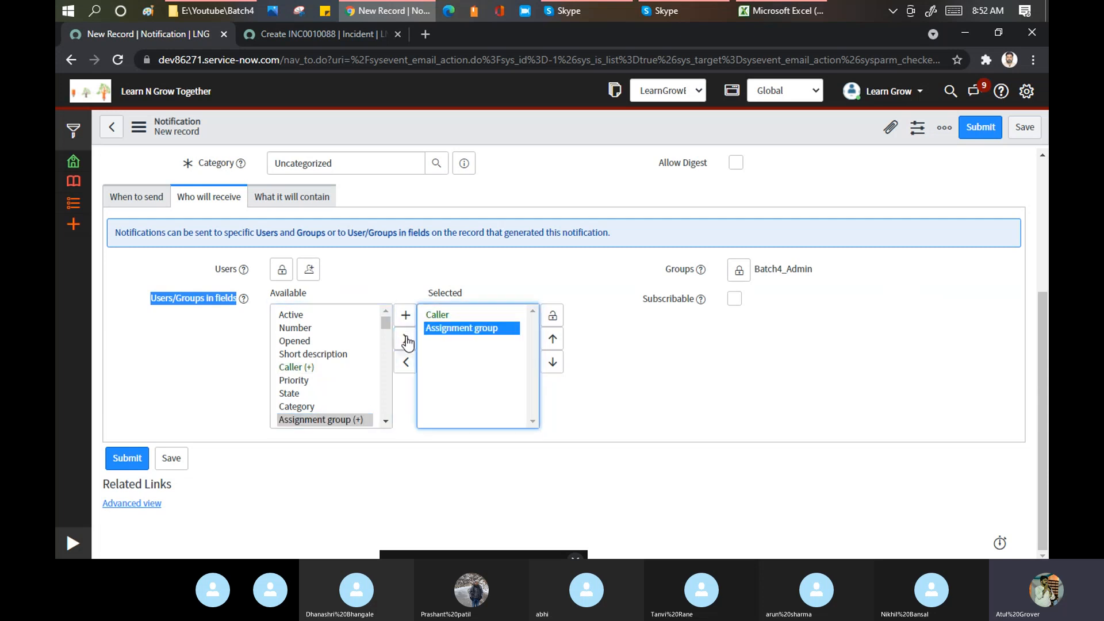
pyautogui.click(553, 315)
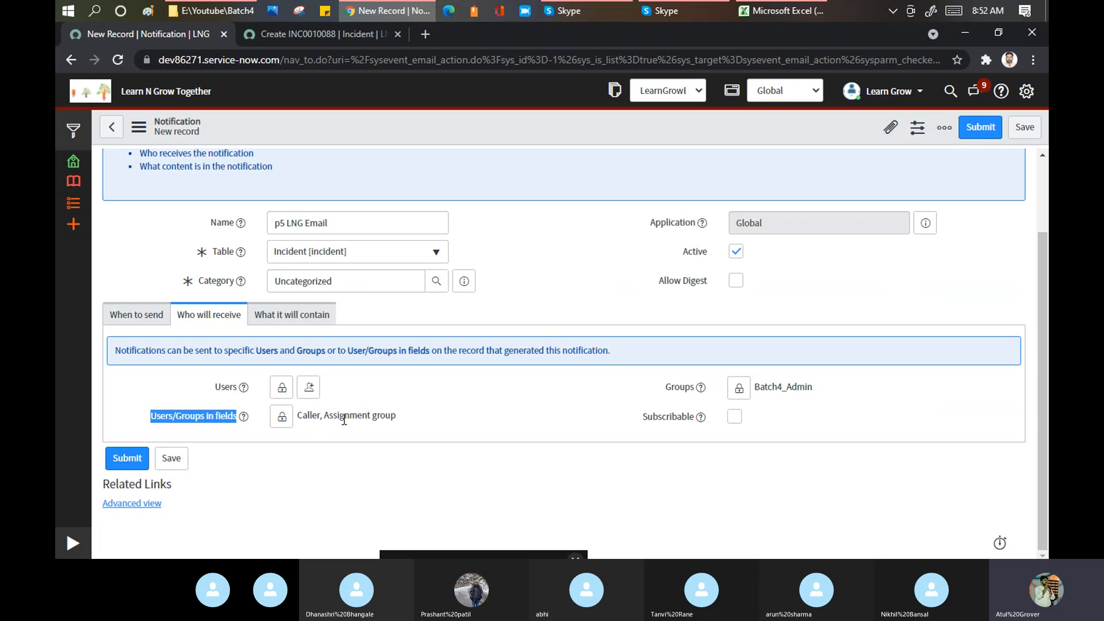
# - Recheck the incident form, highlight the Caller, Assignment group recipients, then switch to Skype
pyautogui.click(323, 33)
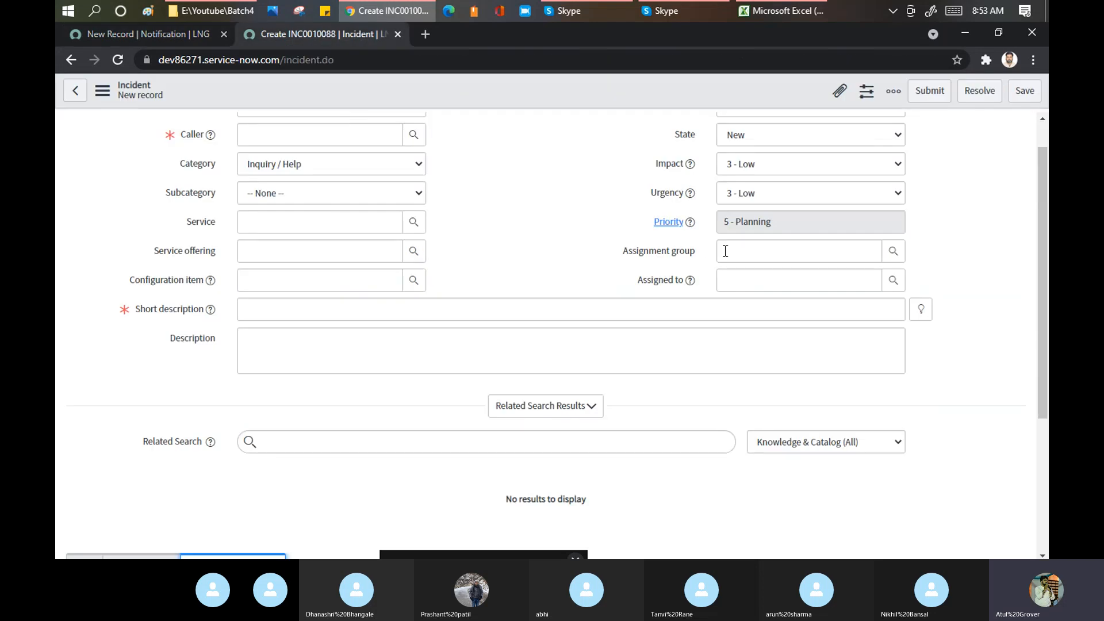
pyautogui.click(169, 33)
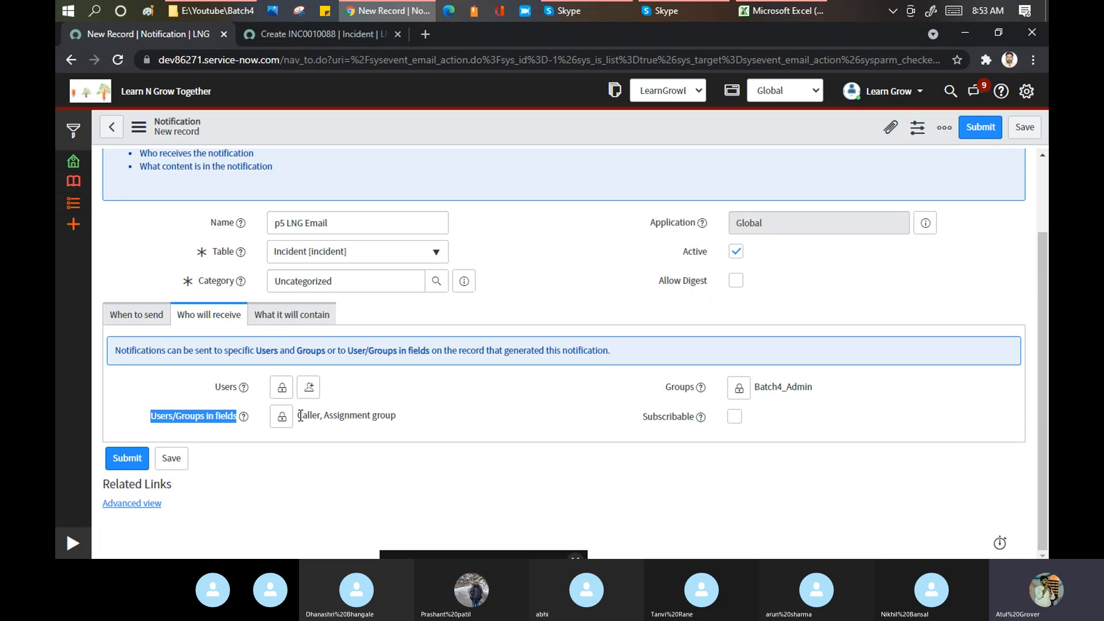
pyautogui.moveTo(296, 416); pyautogui.dragTo(401, 417)
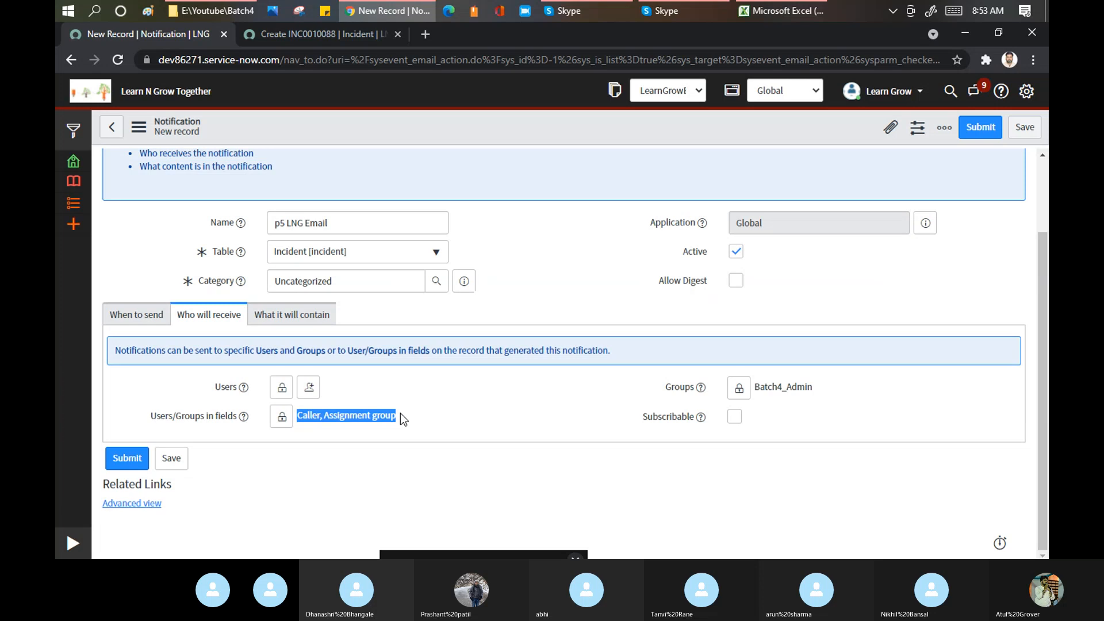
pyautogui.click(585, 8)
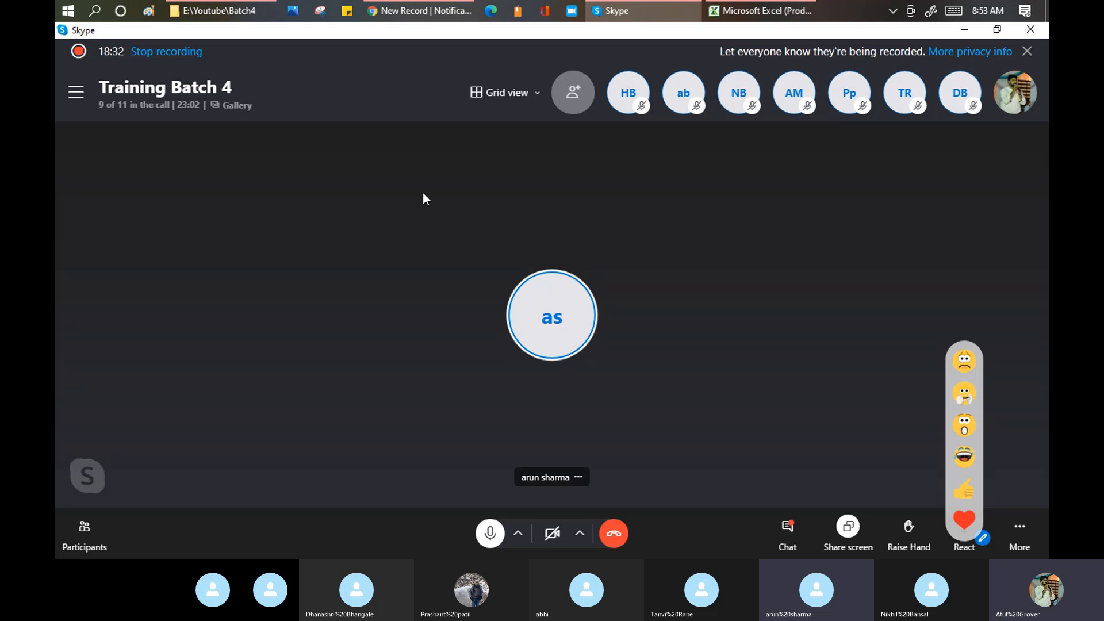
# - Bring the Chrome 'New Record | Notification' window back in front of Skype
pyautogui.click(429, 13)
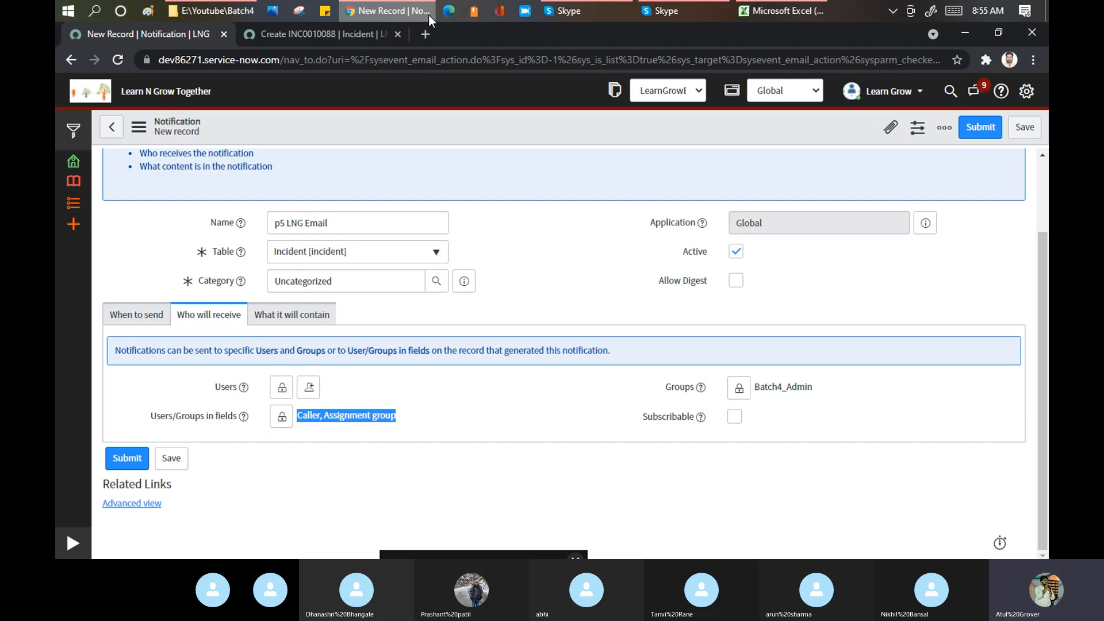
# - Move from When to send and Who will receive to What it will contain's HTML message editor
pyautogui.click(137, 314)
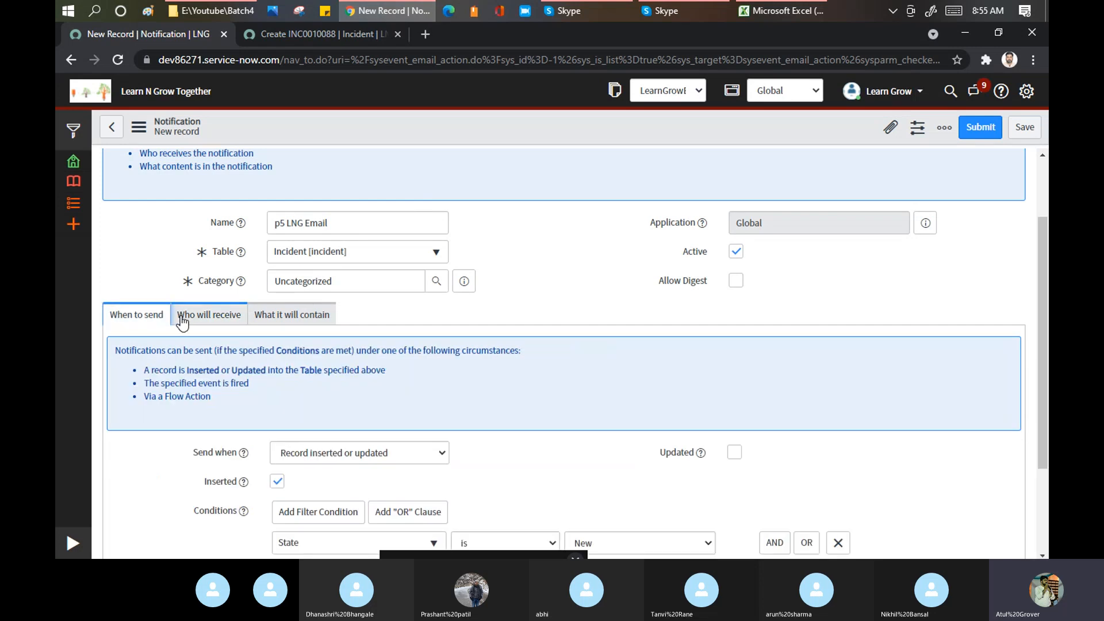
pyautogui.click(196, 319)
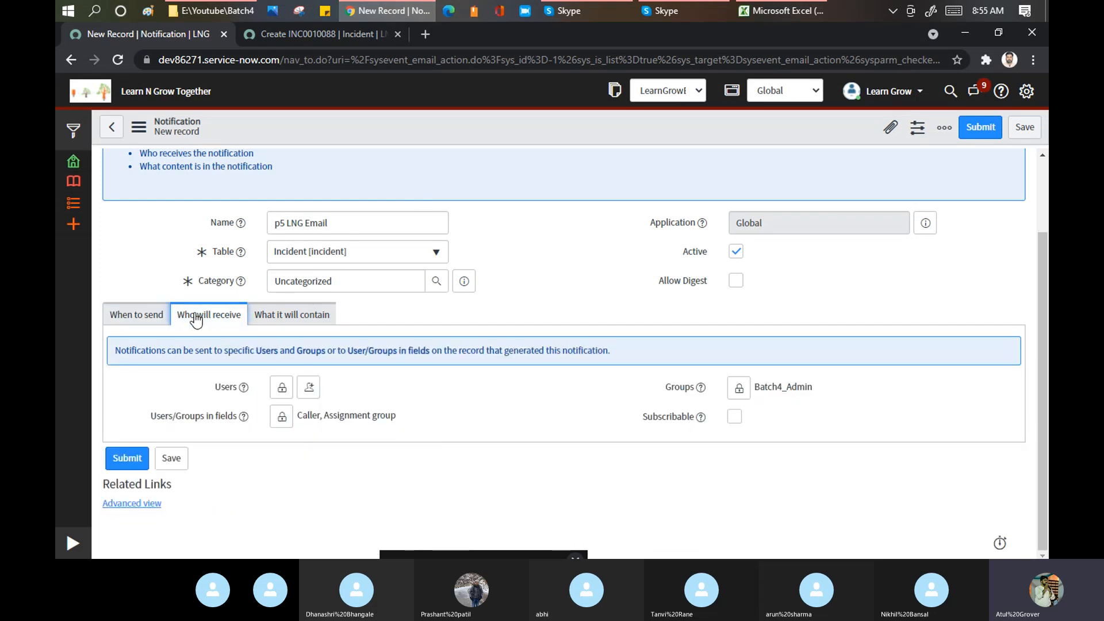
pyautogui.click(280, 321)
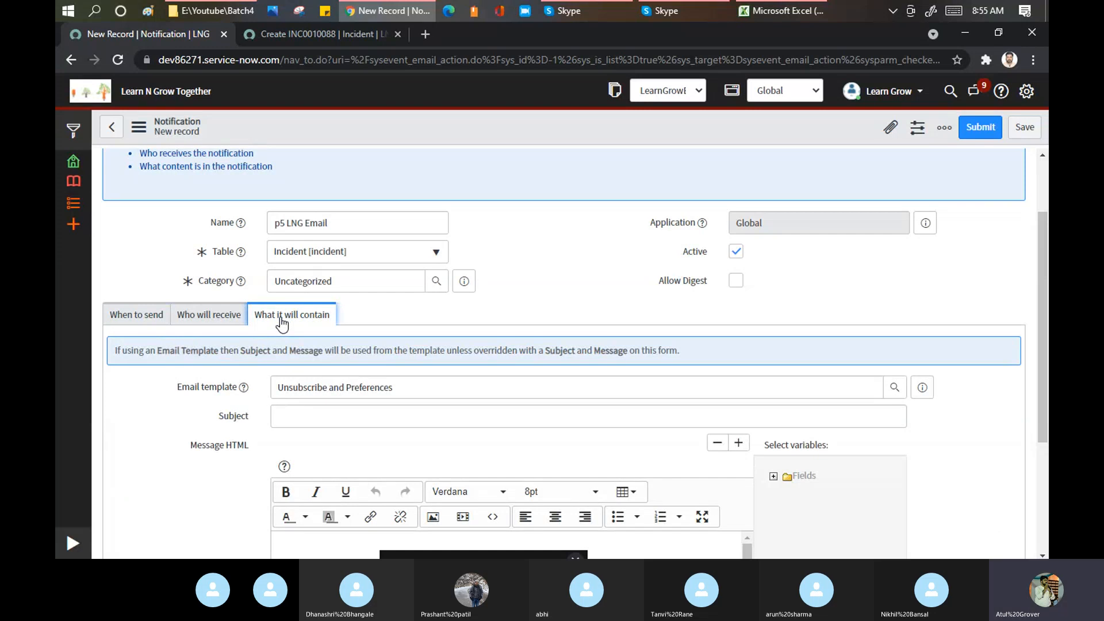
pyautogui.scroll(-3, 379, 283)
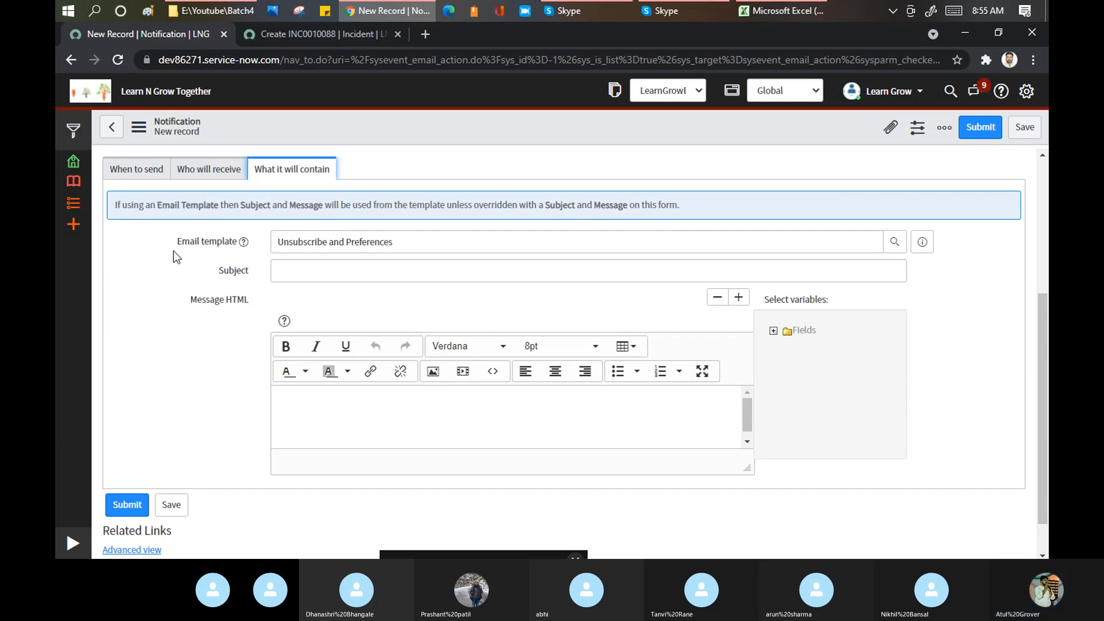
# - Open Gmail in a new tab and switch to the other Google account's mailbox
pyautogui.click(432, 34)
pyautogui.write('gm')
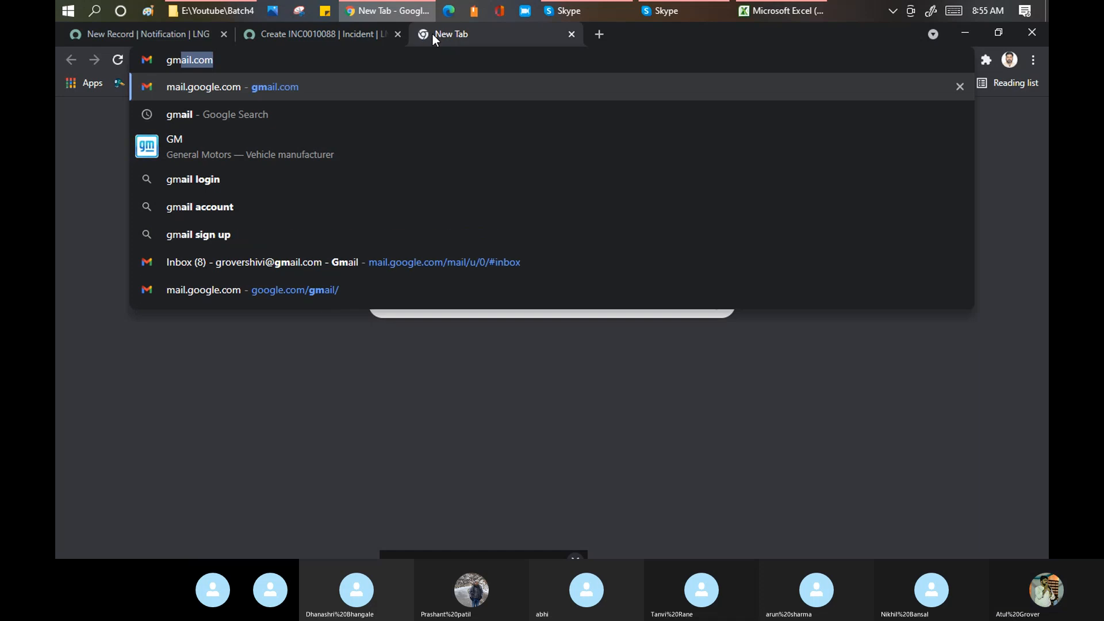
pyautogui.press('Return')
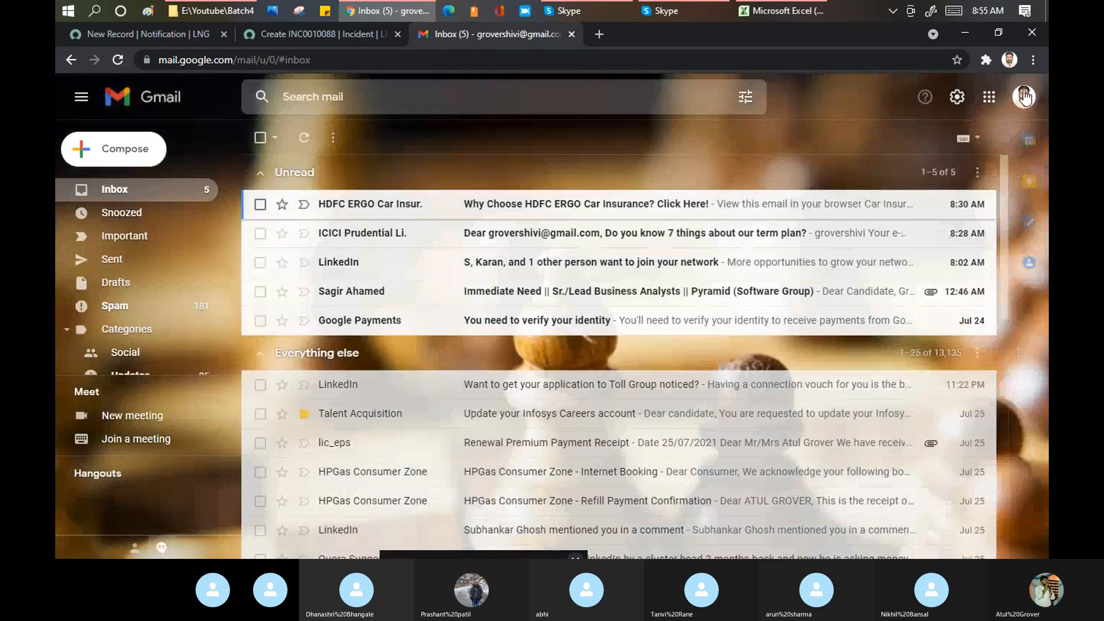
pyautogui.click(1024, 98)
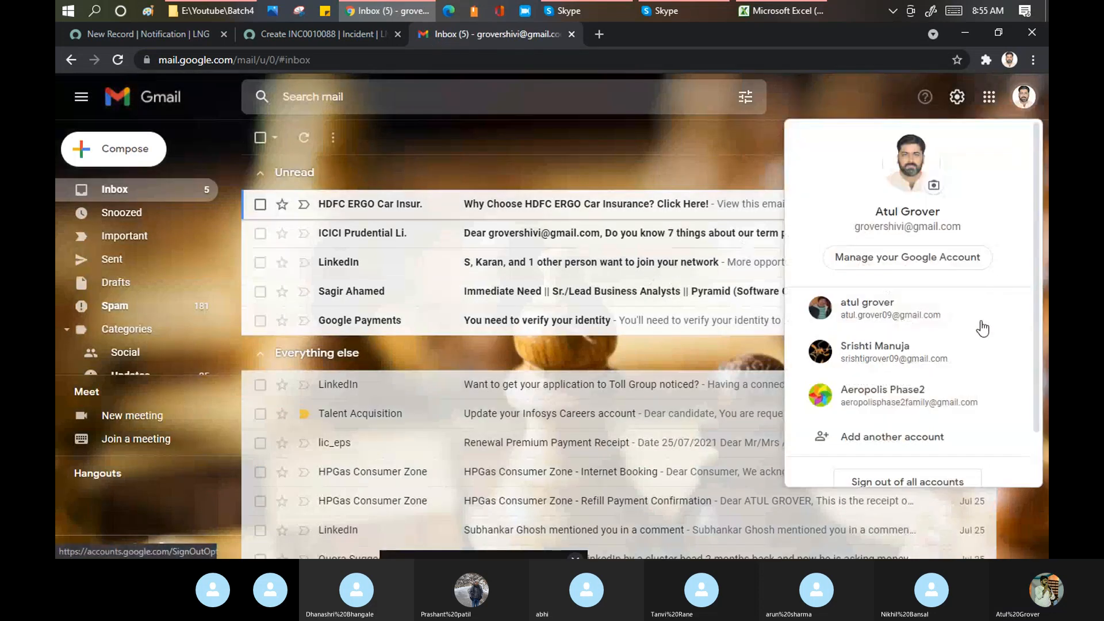
pyautogui.click(893, 319)
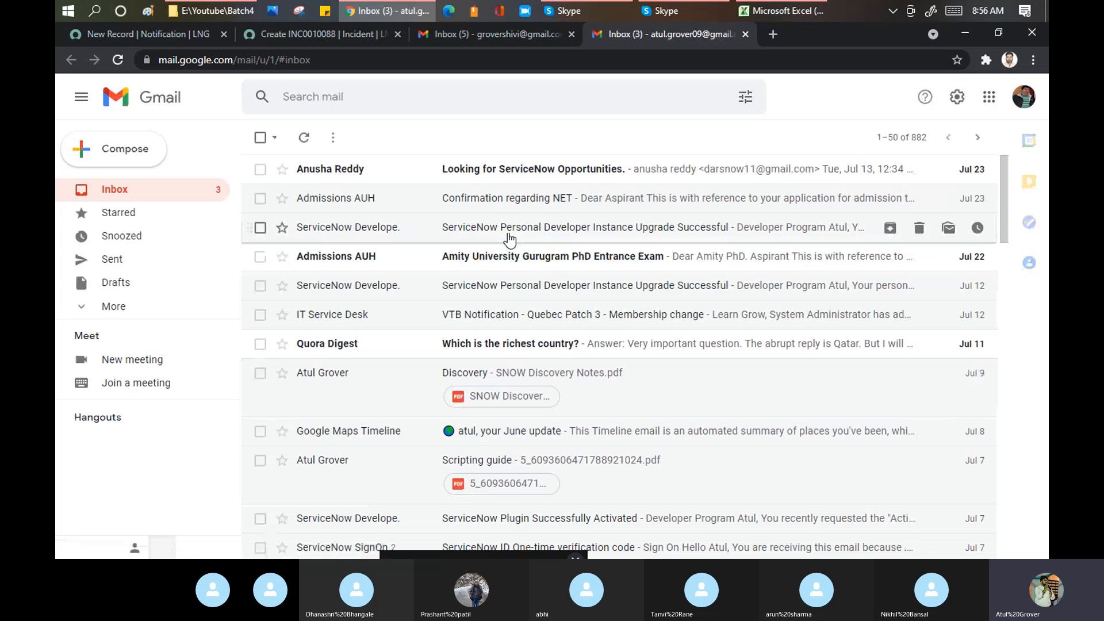
# - Search the mailbox for 'dev86271' and review the matching messages
pyautogui.scroll(-1, 511, 240)
pyautogui.scroll(-3, 511, 240)
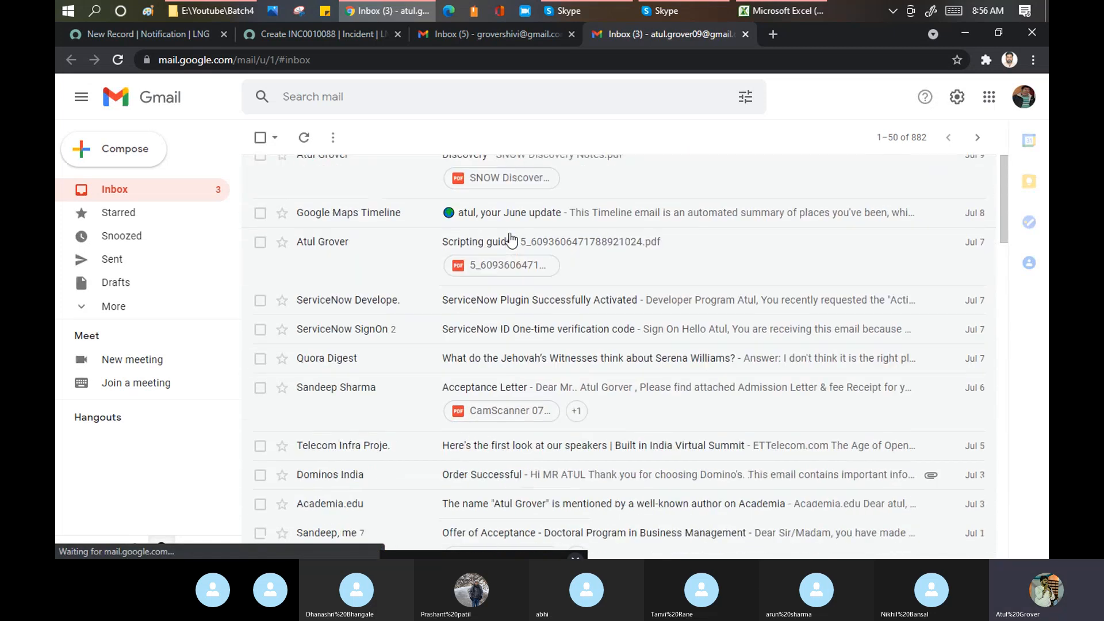
pyautogui.click(358, 102)
pyautogui.write('dev')
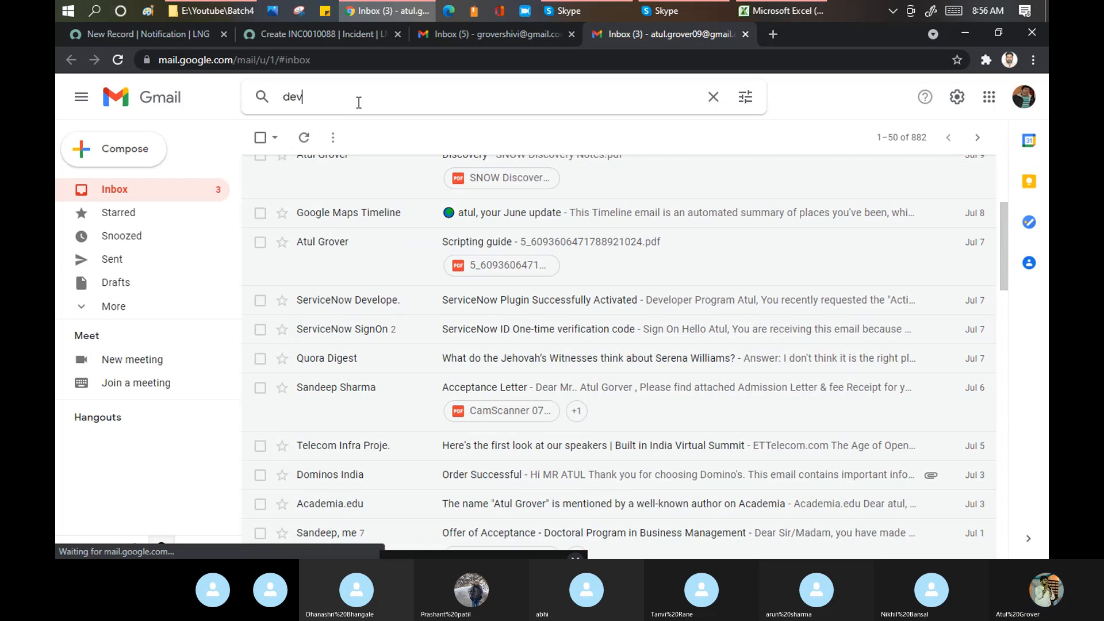
pyautogui.write('86271')
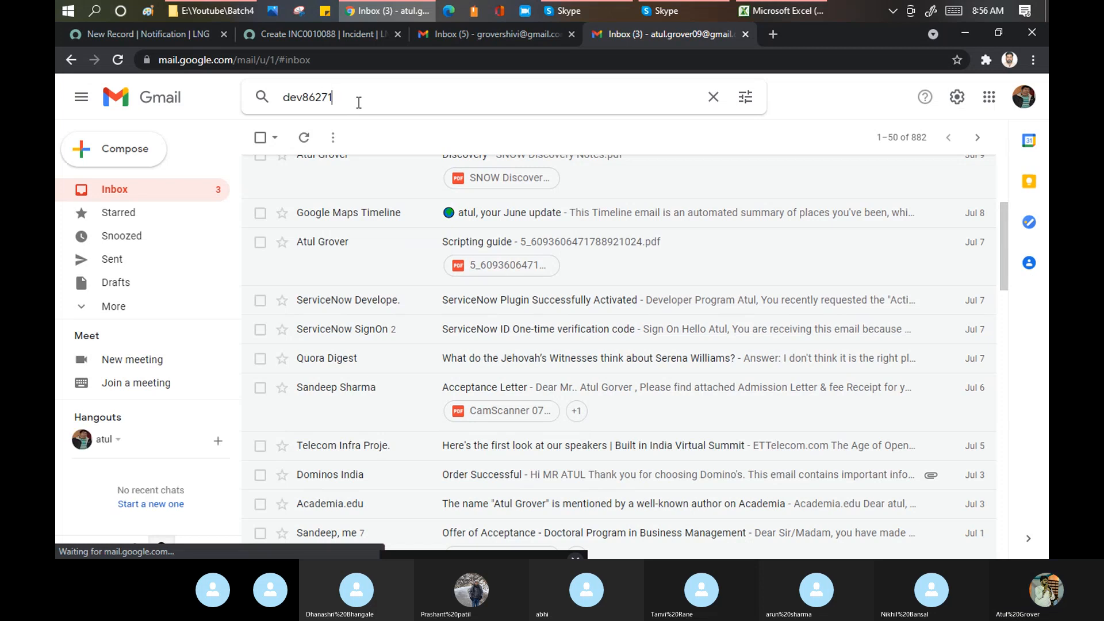
pyautogui.press('Return')
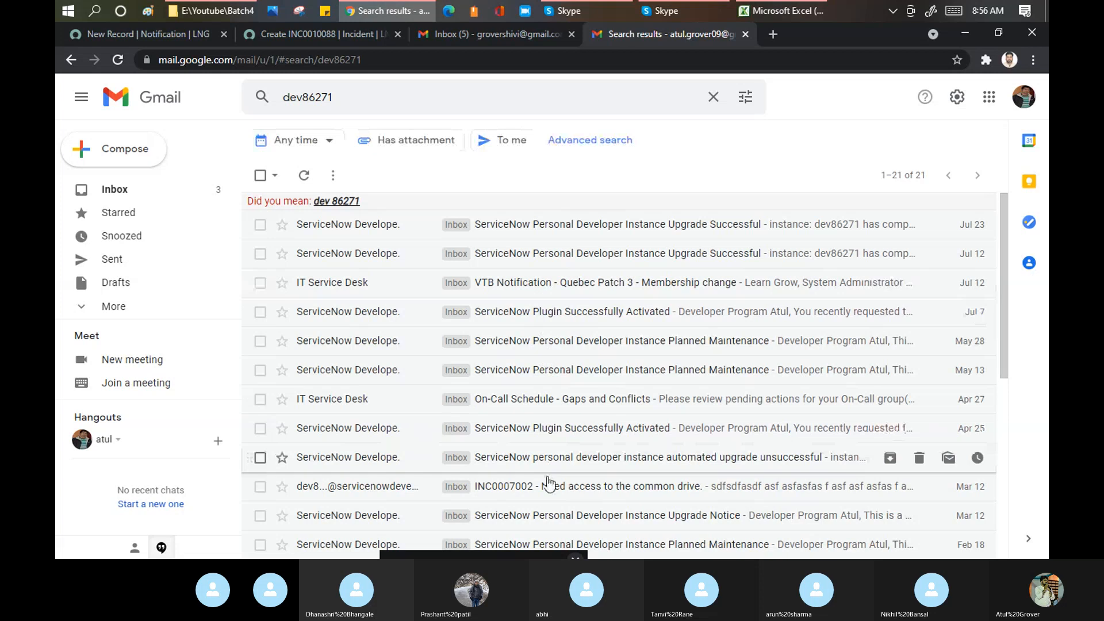
pyautogui.scroll(-2, 589, 379)
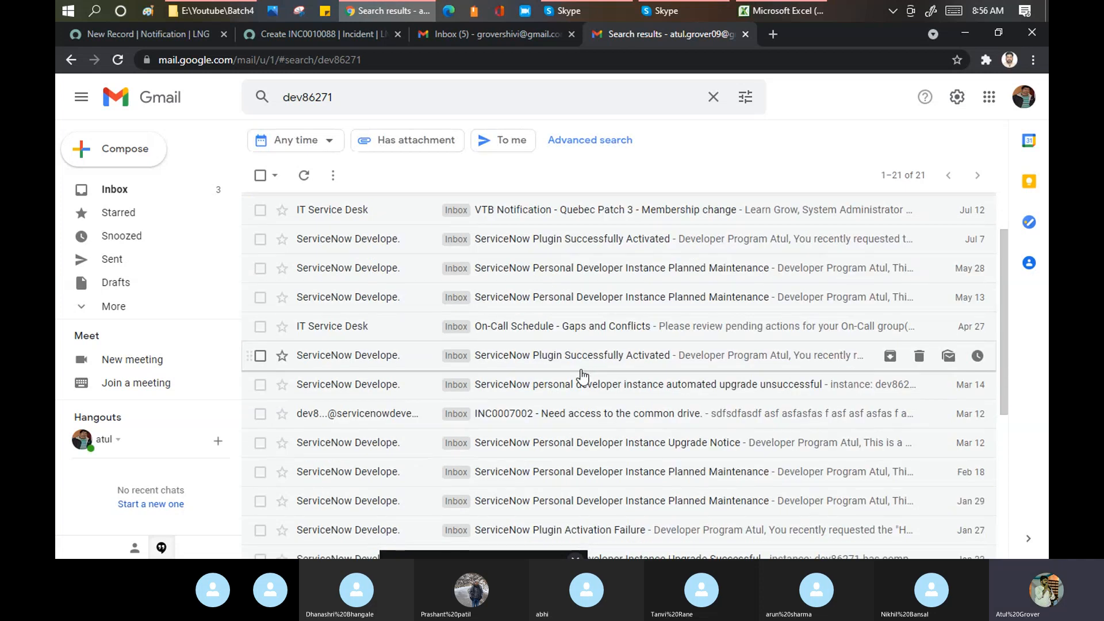
pyautogui.scroll(2, 554, 295)
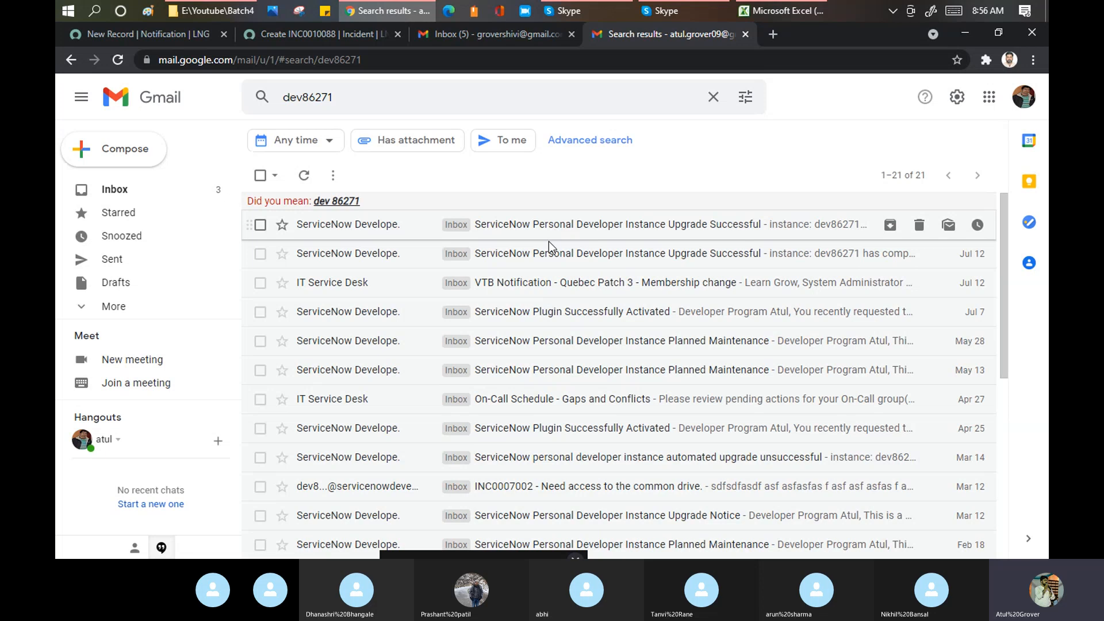
# - Open the newest Personal Developer Instance Upgrade Successful email and display its images
pyautogui.click(538, 228)
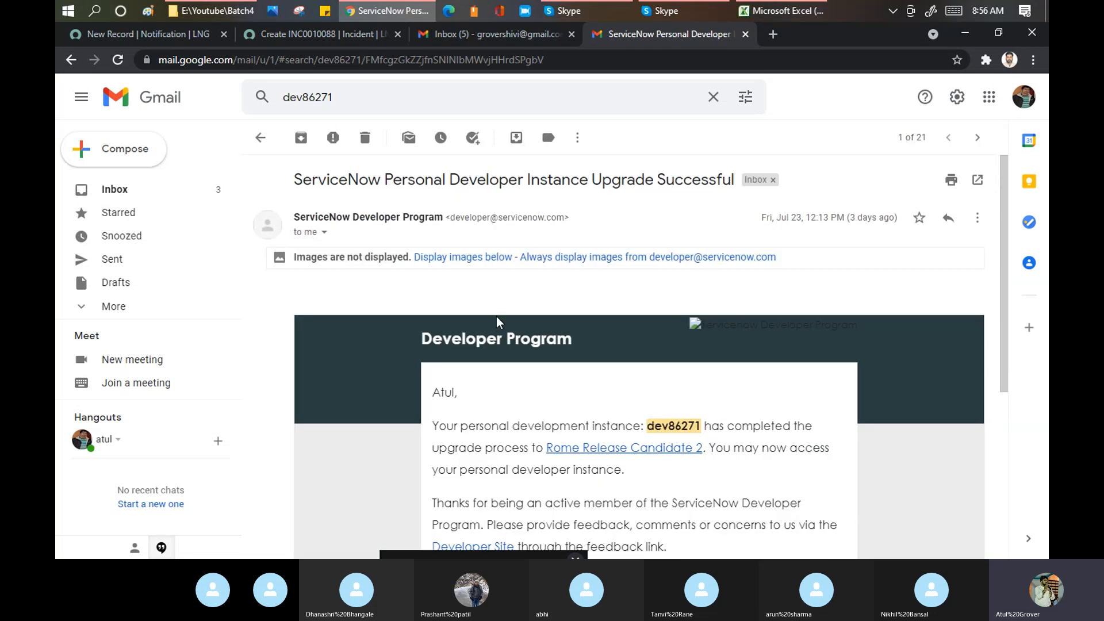
pyautogui.scroll(-1, 499, 322)
pyautogui.scroll(1, 546, 293)
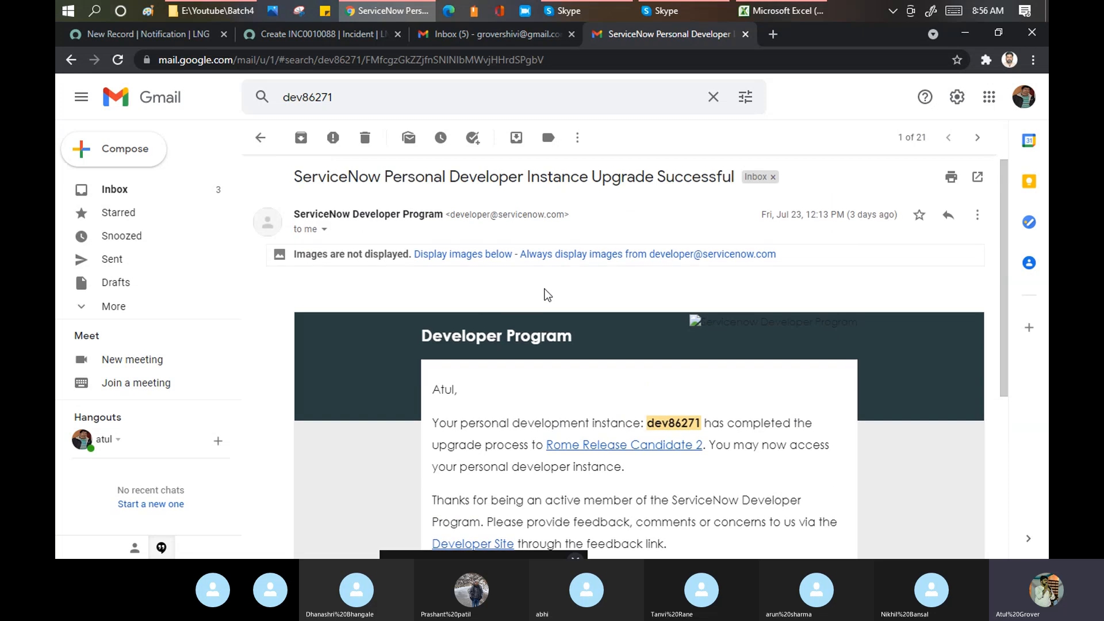
pyautogui.click(469, 259)
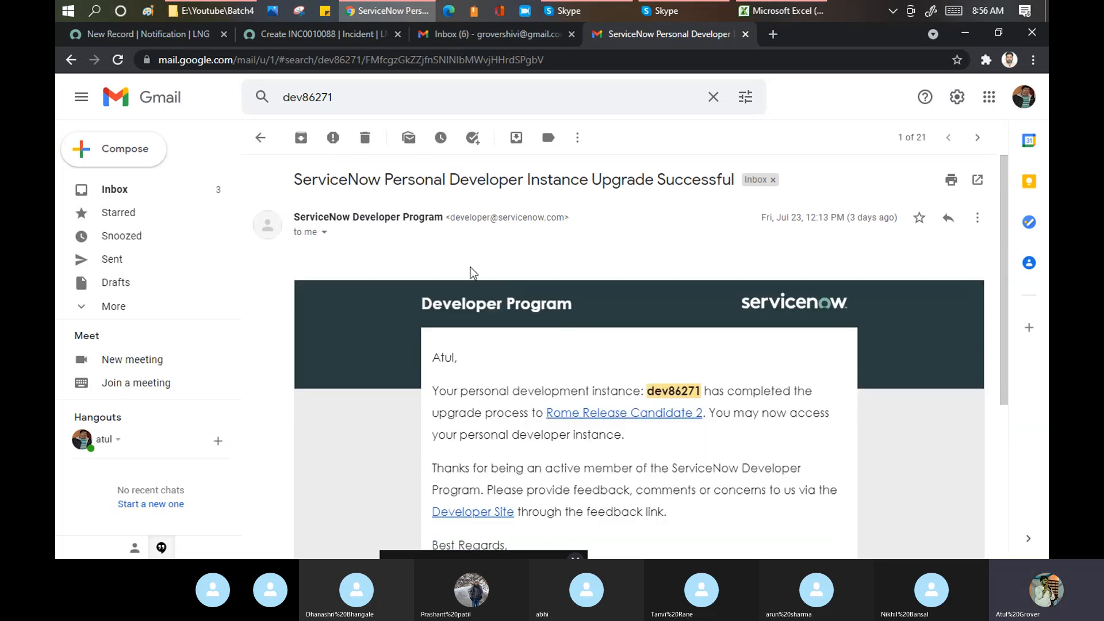
pyautogui.scroll(-1, 569, 262)
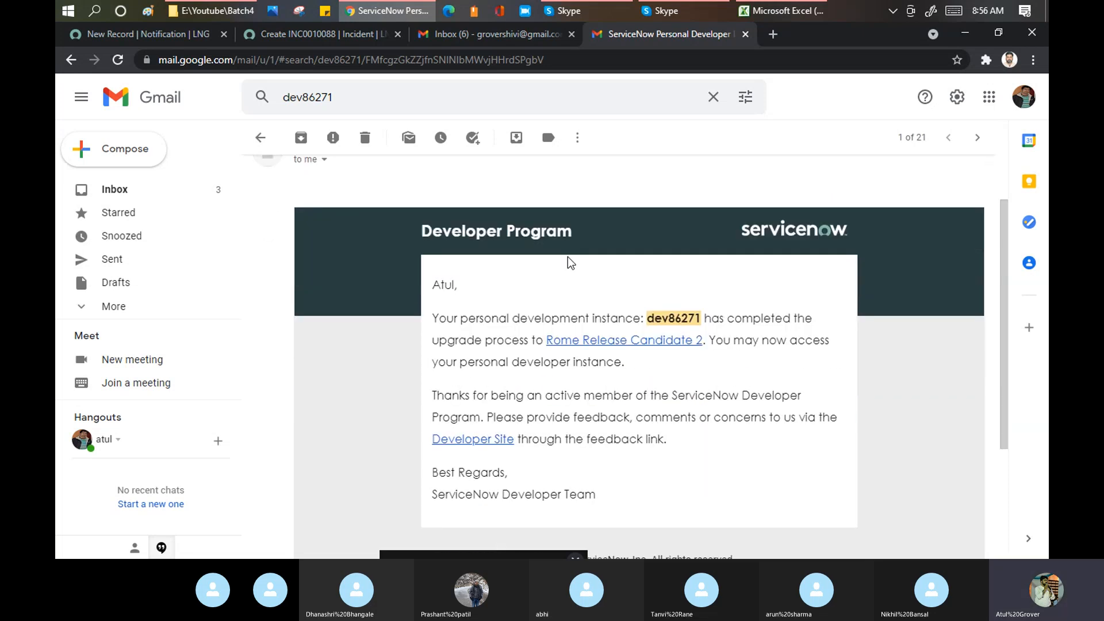
pyautogui.scroll(-1, 571, 262)
pyautogui.scroll(1, 571, 263)
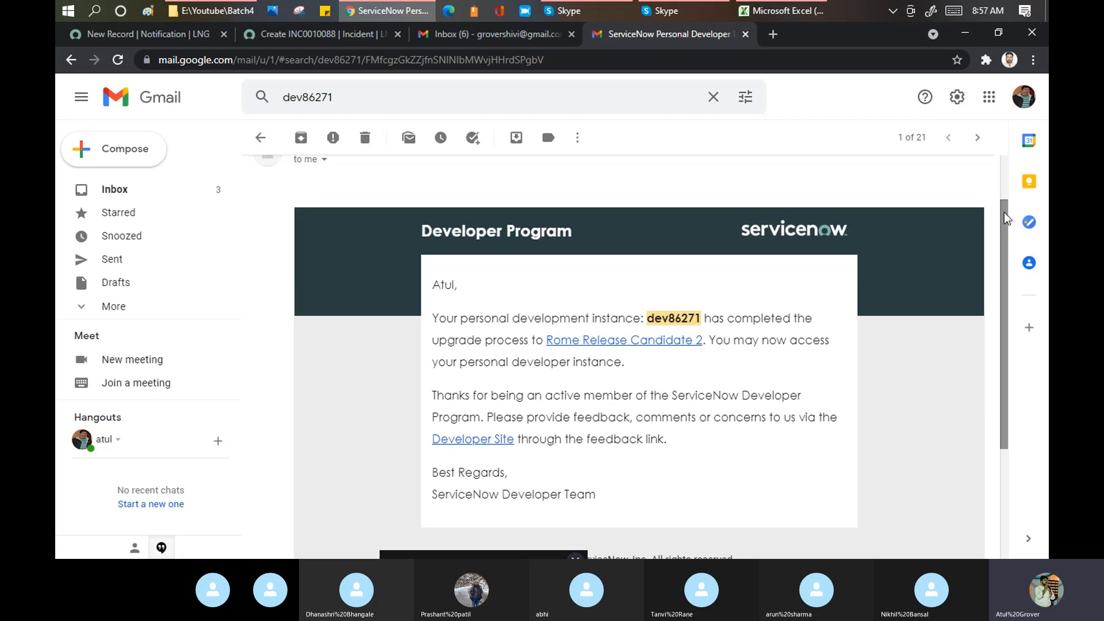
pyautogui.moveTo(1005, 218); pyautogui.dragTo(997, 252)
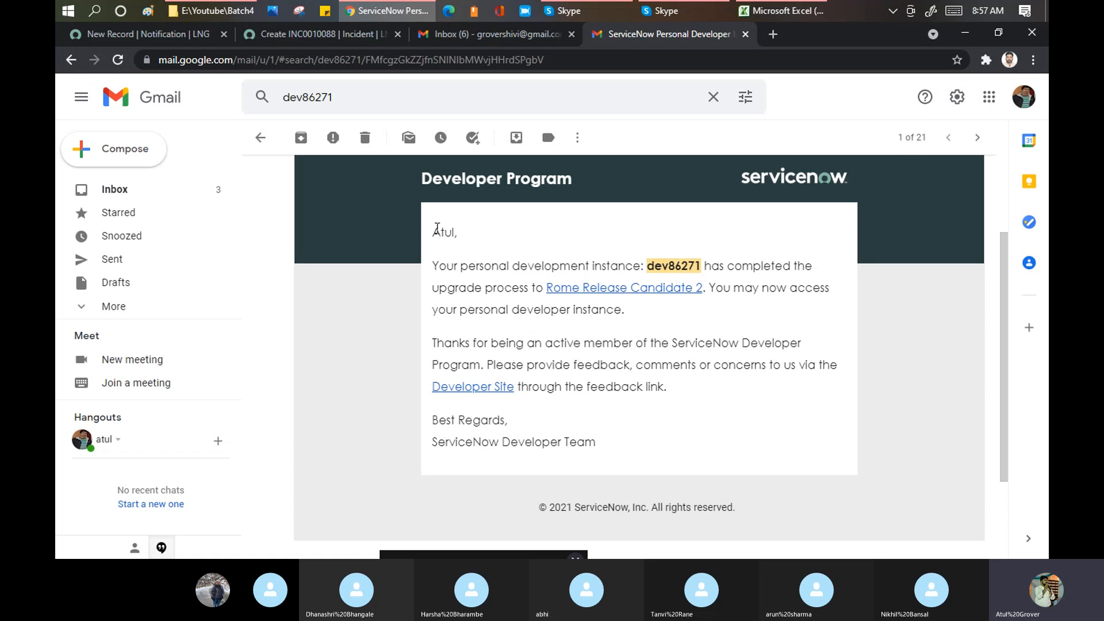
# - Select the upgrade email's body text and its copyright footer line for review
pyautogui.moveTo(433, 231); pyautogui.dragTo(649, 448)
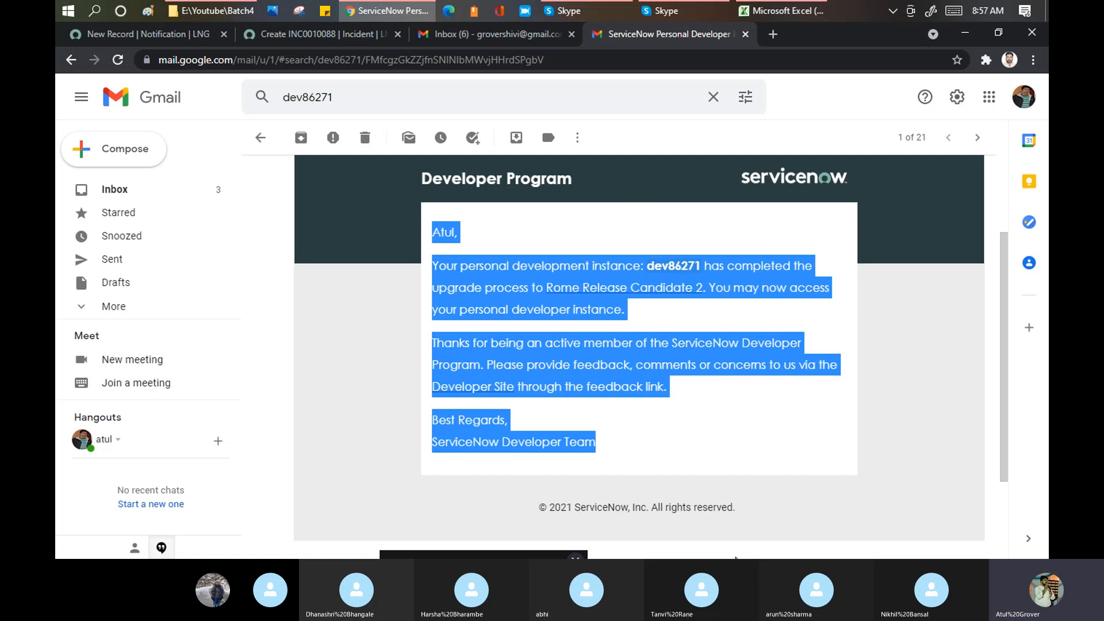
pyautogui.click(747, 514)
pyautogui.moveTo(748, 514); pyautogui.dragTo(538, 508)
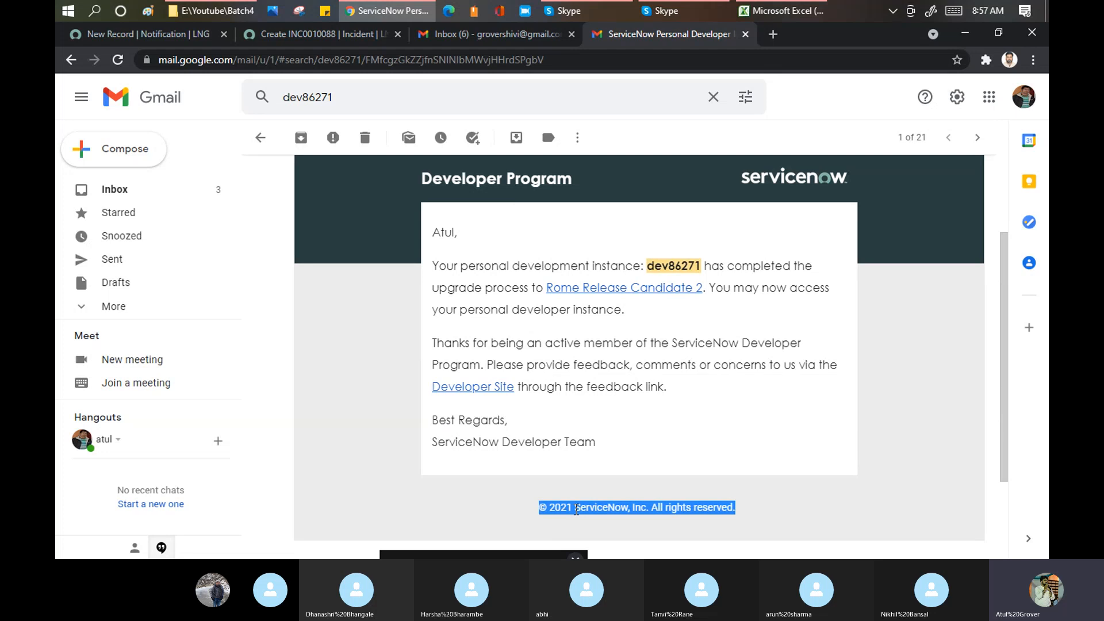
pyautogui.click(598, 445)
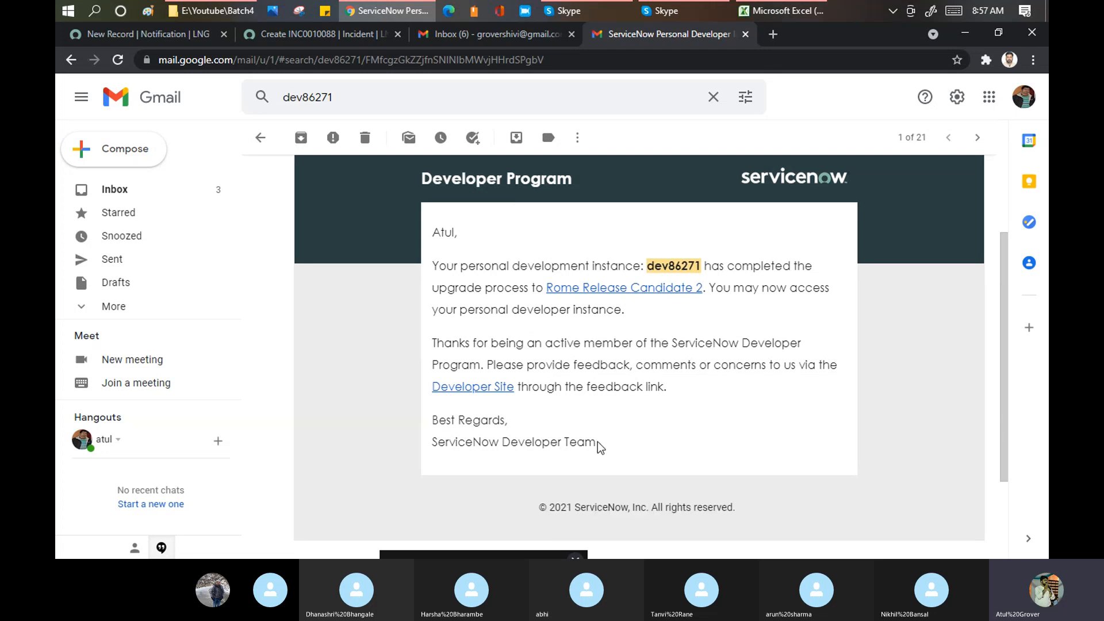
pyautogui.moveTo(598, 445); pyautogui.dragTo(431, 239)
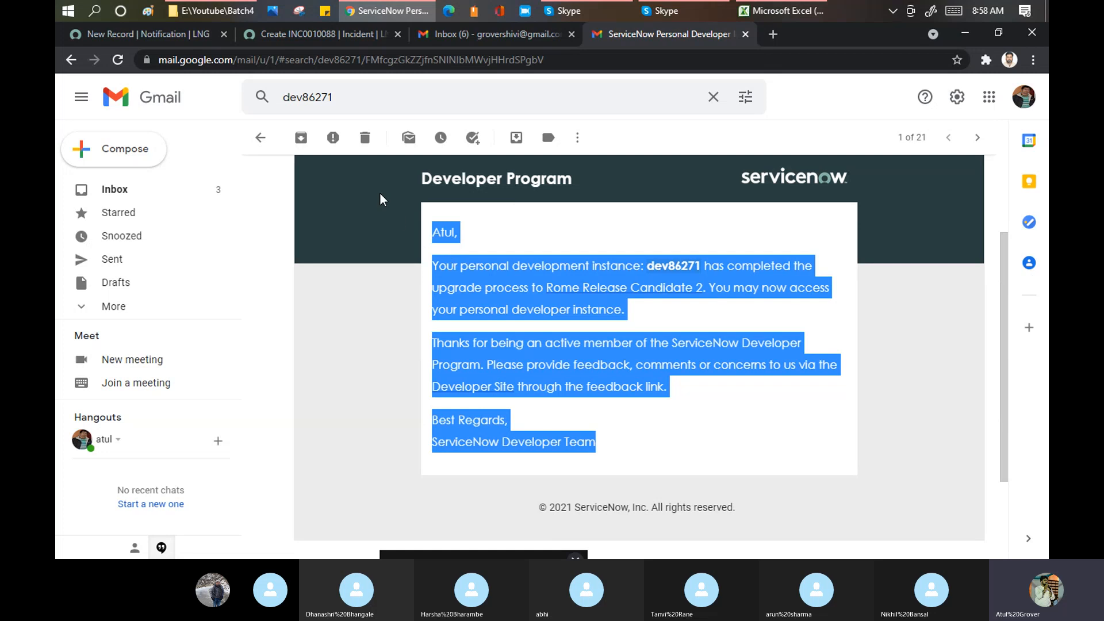
pyautogui.moveTo(540, 511); pyautogui.dragTo(746, 510)
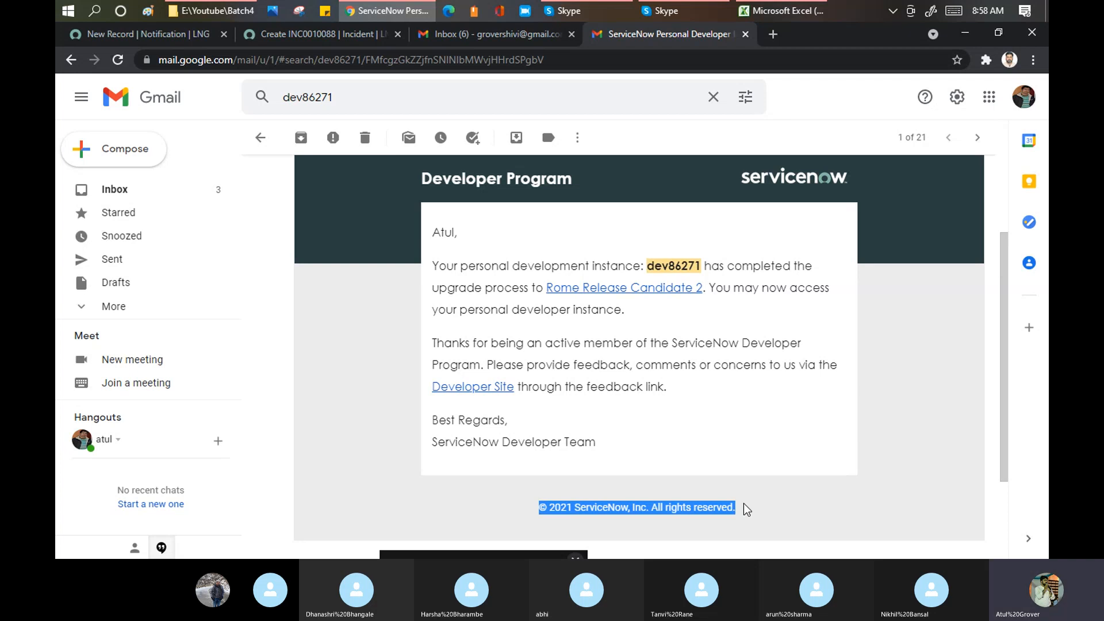
# - Return to the search results and expand the folder list to reach Trash
pyautogui.click(70, 61)
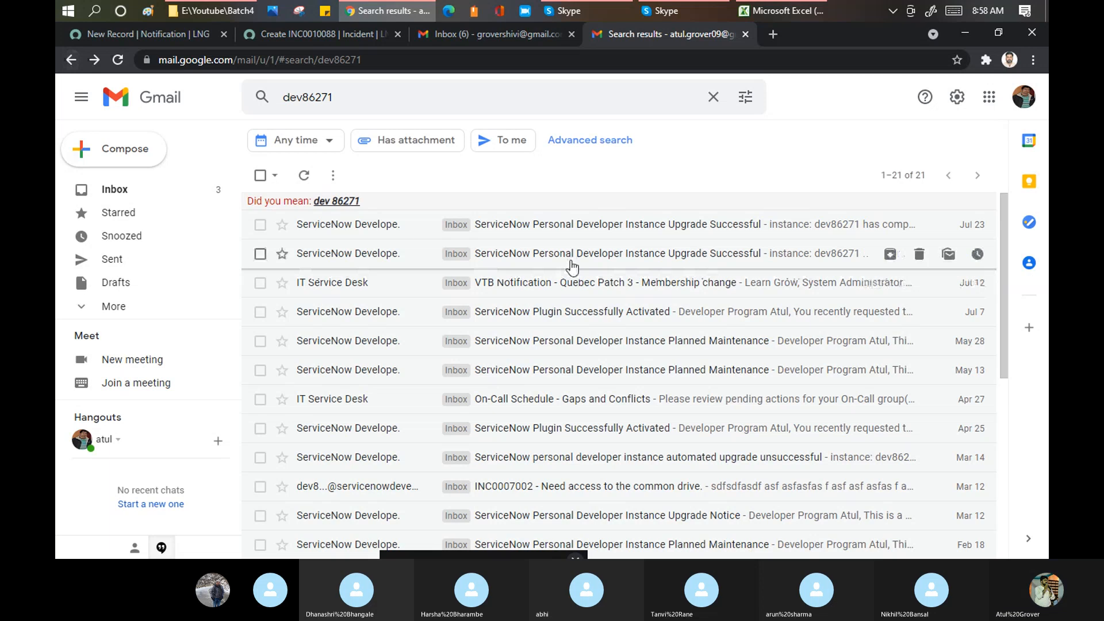
pyautogui.scroll(-6, 547, 294)
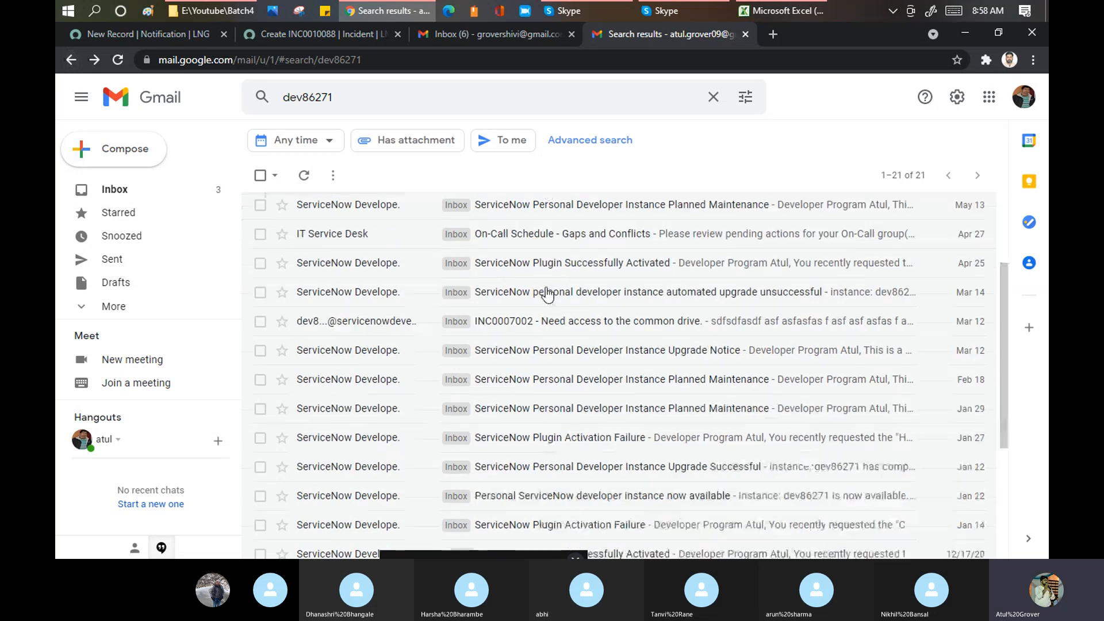
pyautogui.scroll(6, 547, 294)
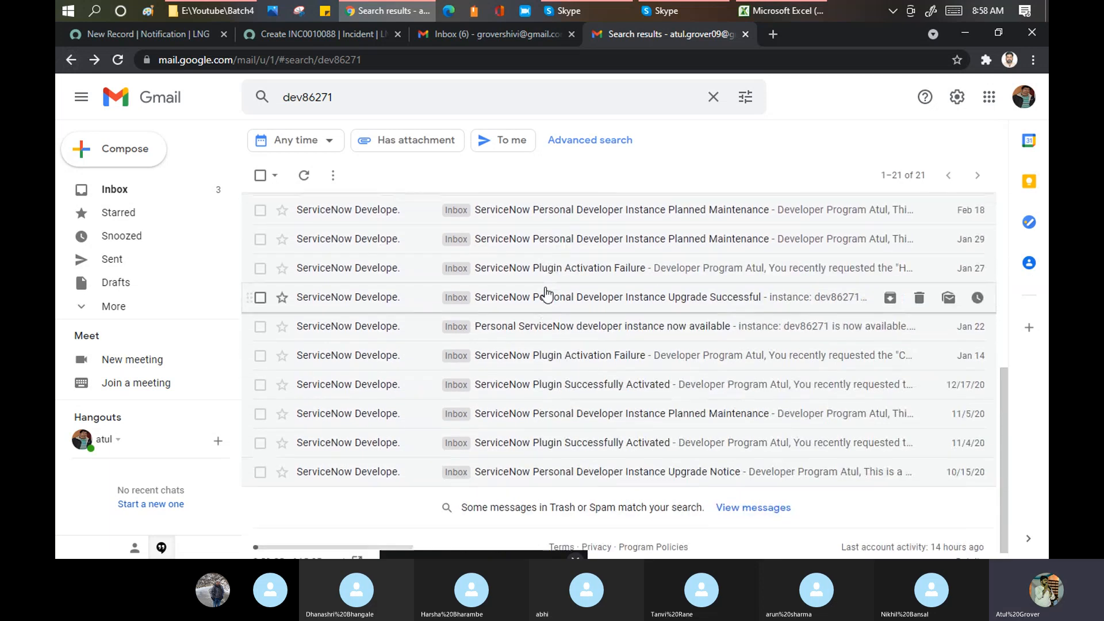
pyautogui.click(115, 317)
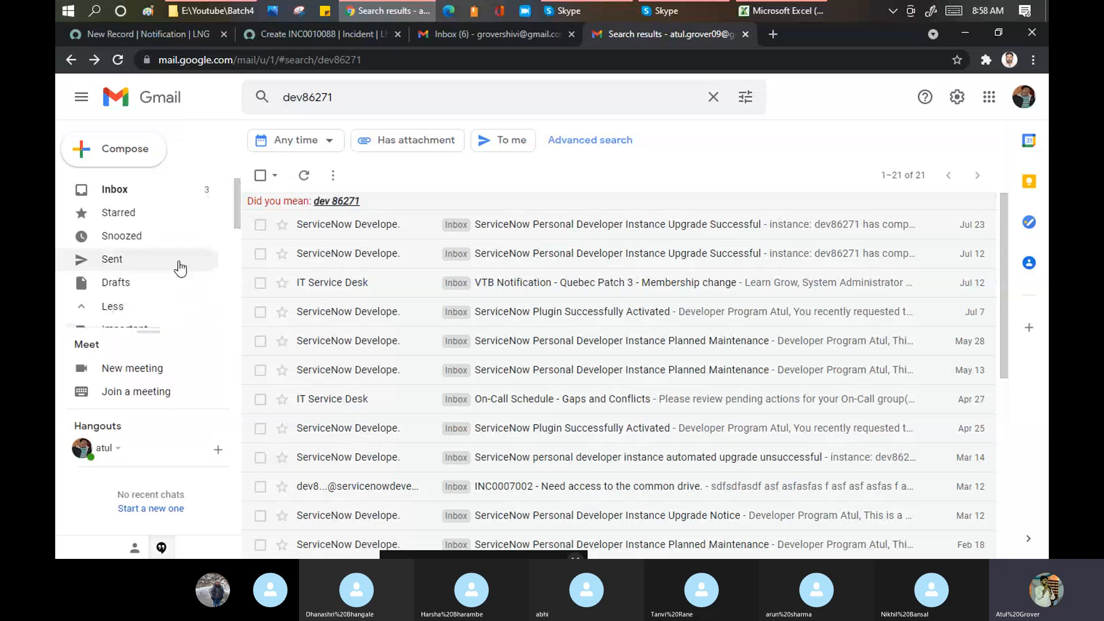
pyautogui.scroll(-3, 217, 254)
pyautogui.scroll(-3, 171, 248)
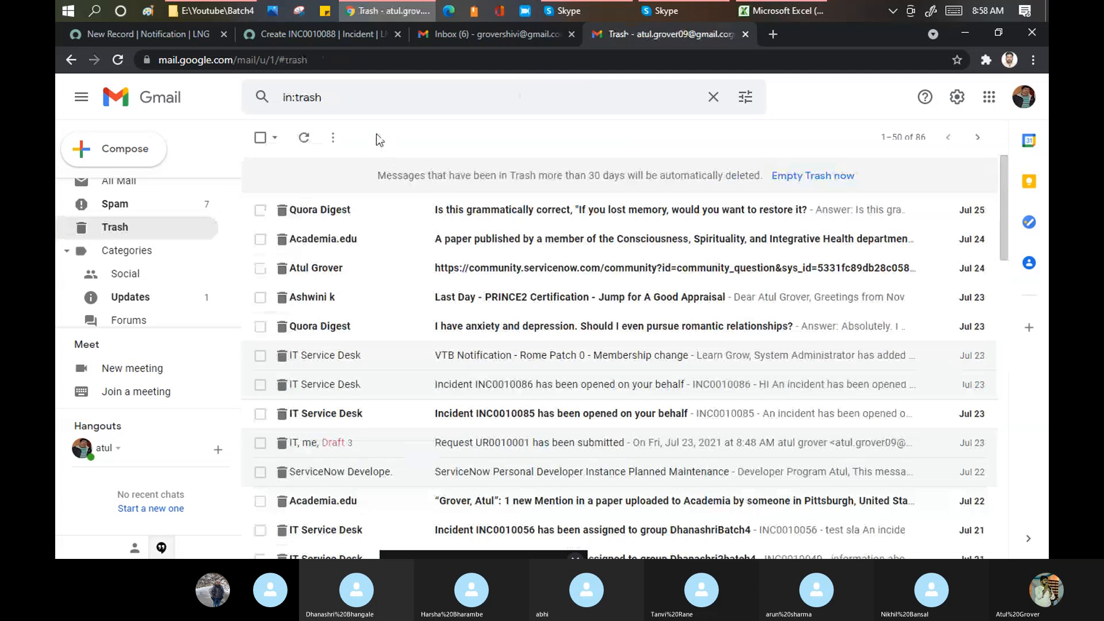
# - Open the trashed INC0010085 email and select its Unsubscribe | Notification Preferences footer
pyautogui.click(604, 419)
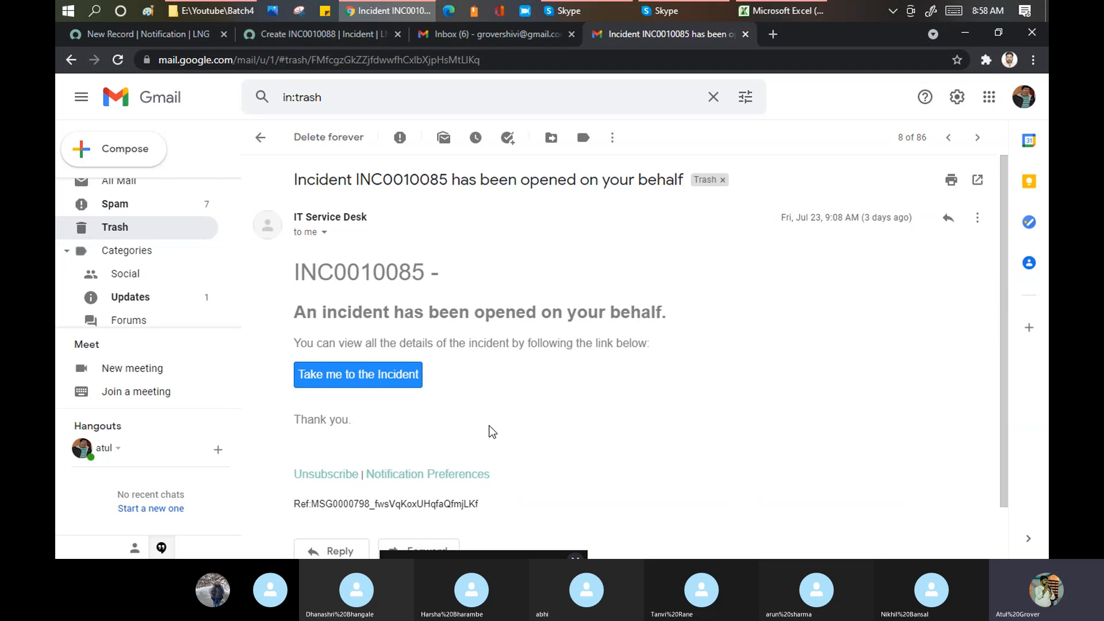
pyautogui.moveTo(500, 478); pyautogui.dragTo(295, 473)
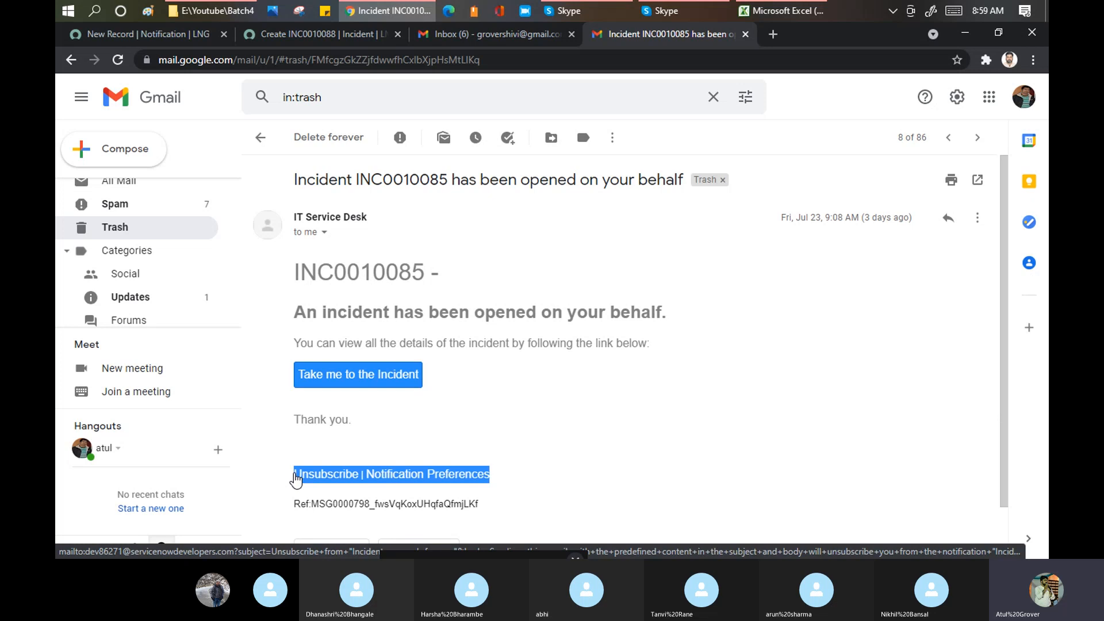
pyautogui.click(512, 468)
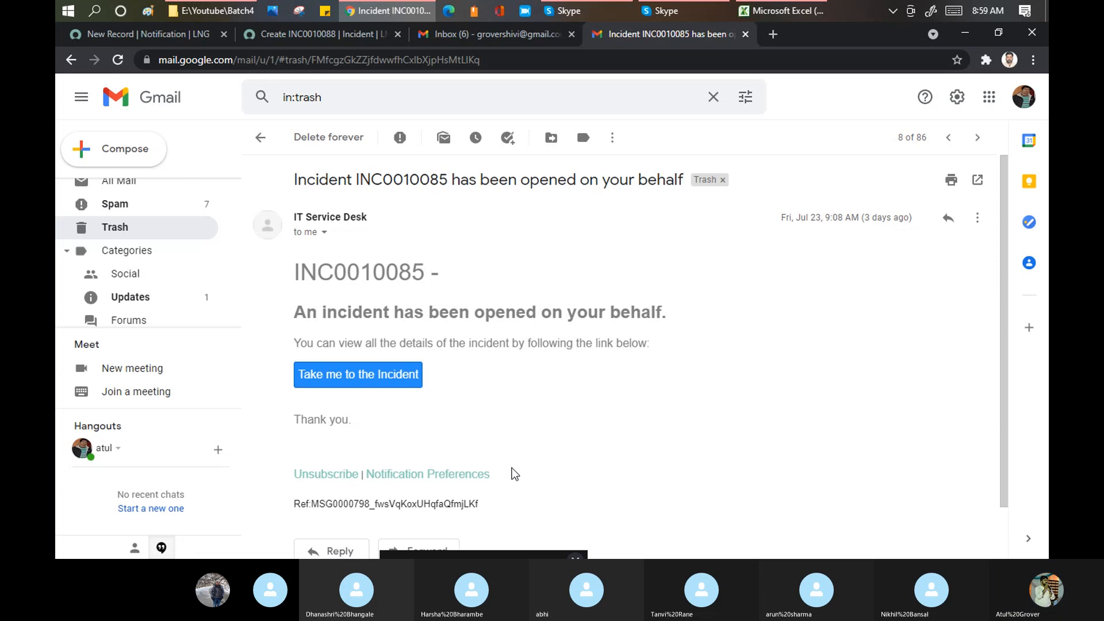
pyautogui.moveTo(514, 474); pyautogui.dragTo(290, 473)
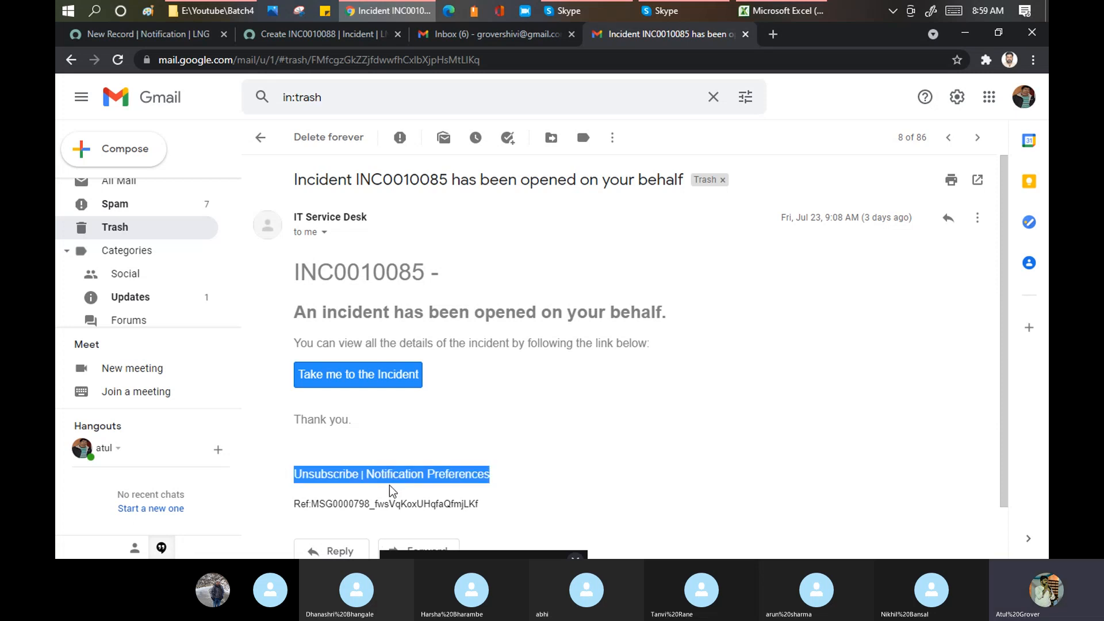
# - Back in the notification, select the Unsubscribe and Preferences email template value
pyautogui.click(323, 35)
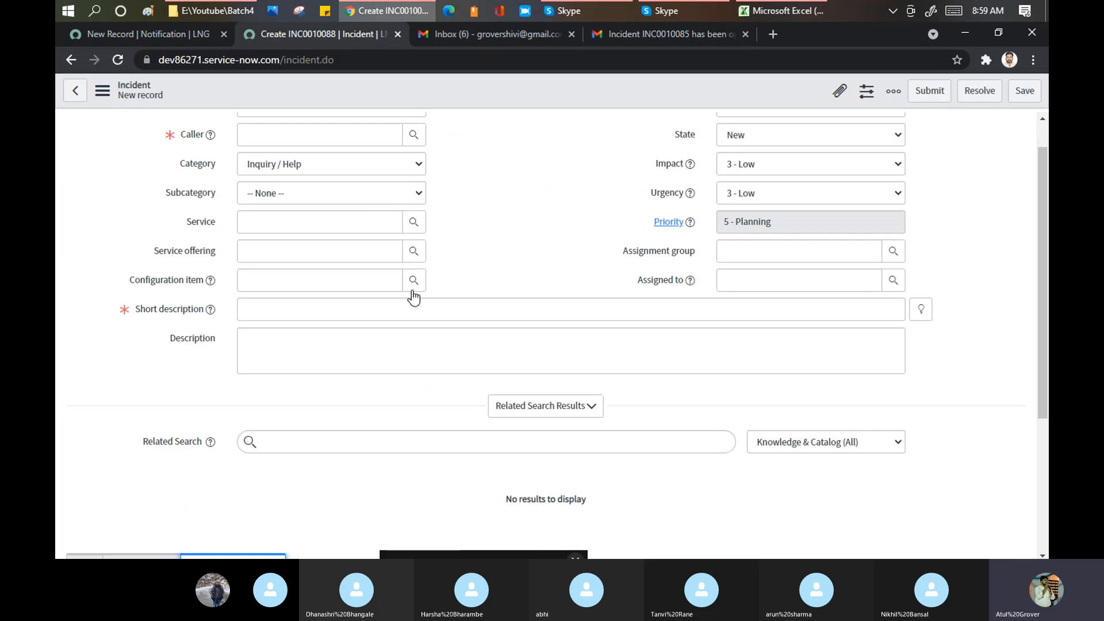
pyautogui.click(166, 34)
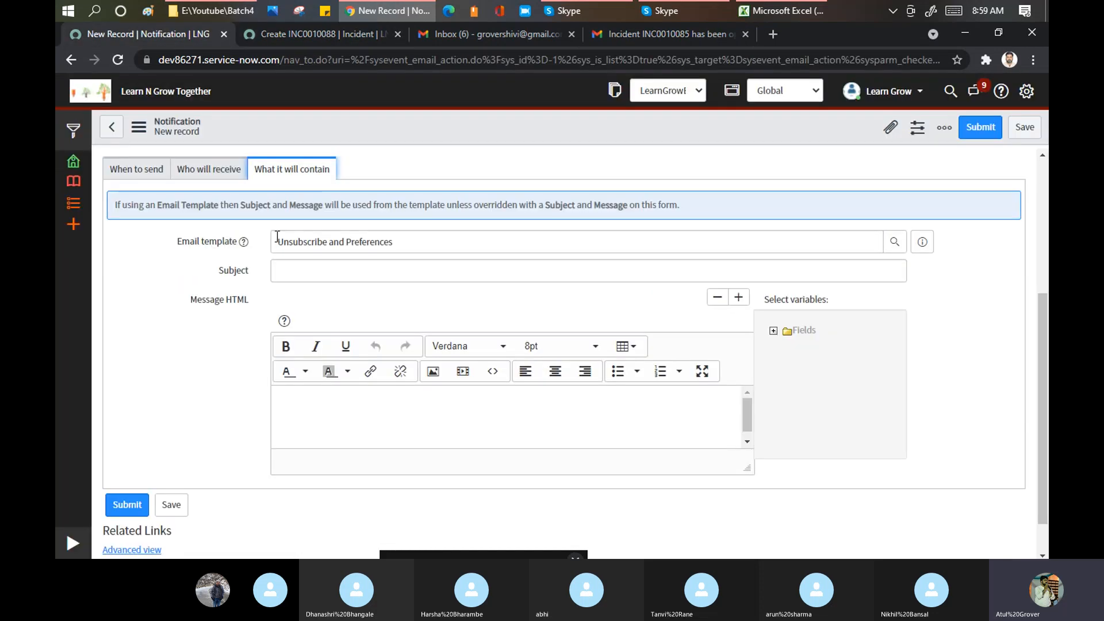
pyautogui.click(276, 240)
pyautogui.tripleClick(412, 252)
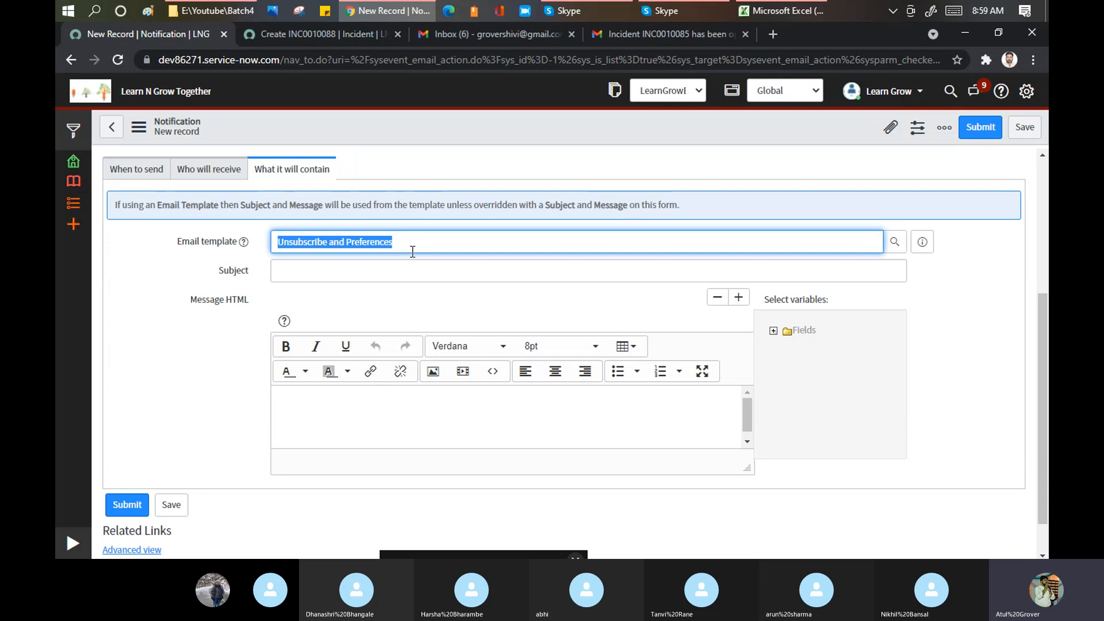
# - Compare it with the Gmail email's Unsubscribe | Notification Preferences line, then return to the notification
pyautogui.click(662, 33)
pyautogui.click(517, 473)
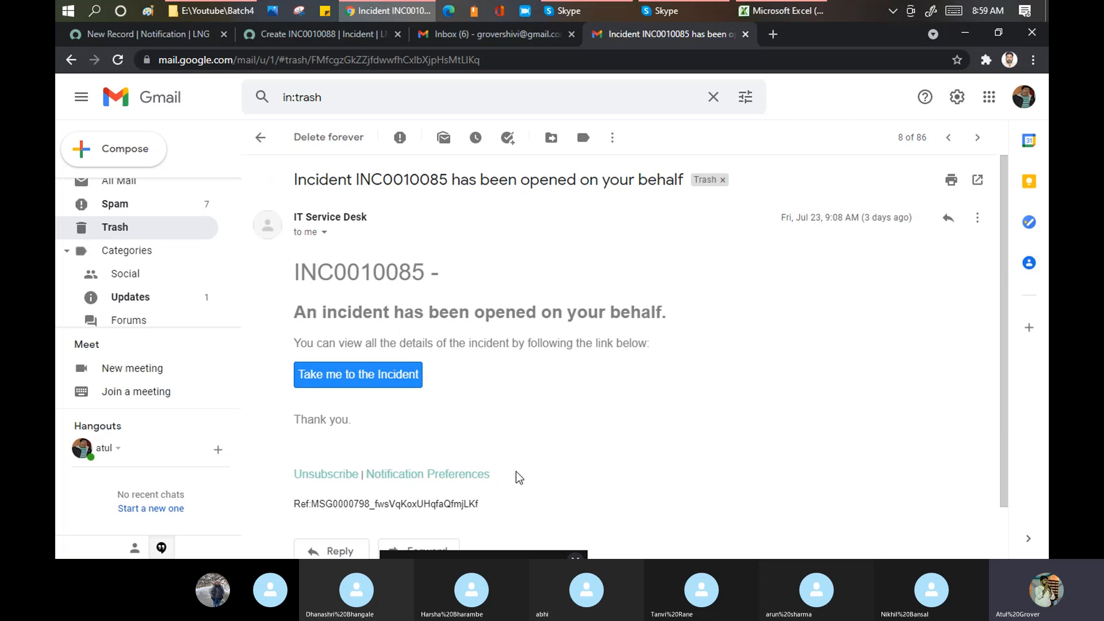
pyautogui.moveTo(520, 477); pyautogui.dragTo(293, 482)
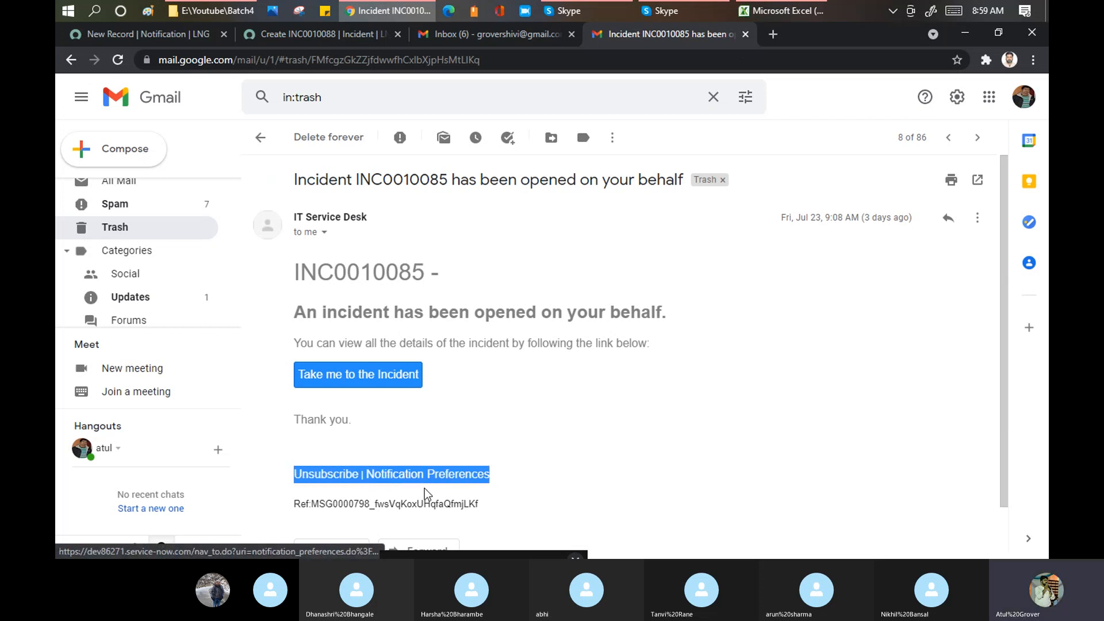
pyautogui.click(162, 34)
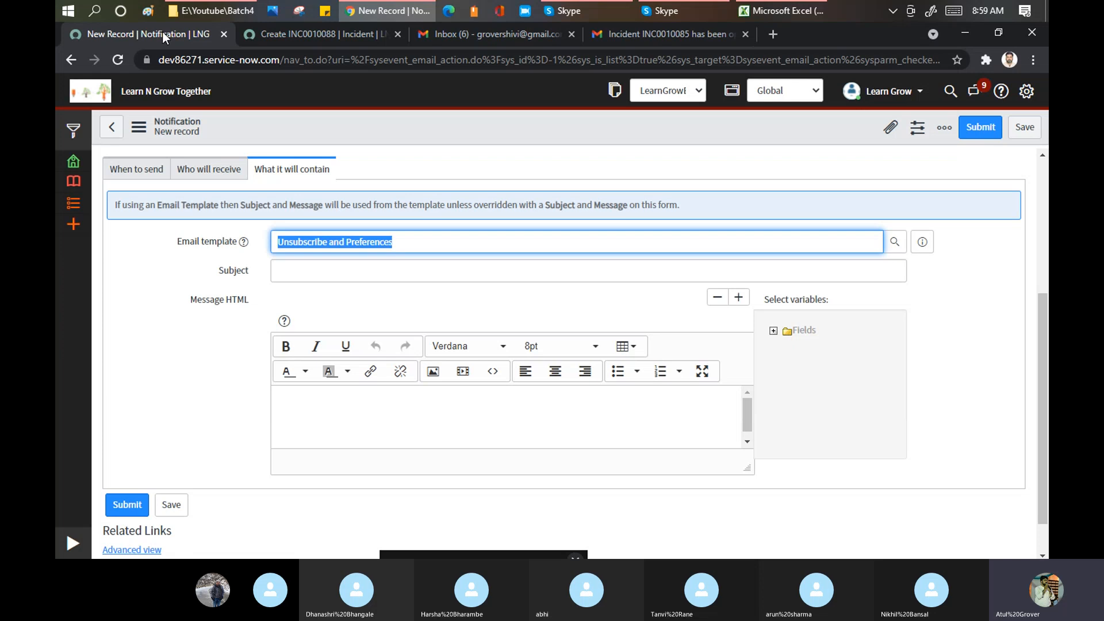
# - Choose the 'Password reset enrollment reminder' template, set subject 'Learn Grow Together', then view the Gmail incident email
pyautogui.write('**')
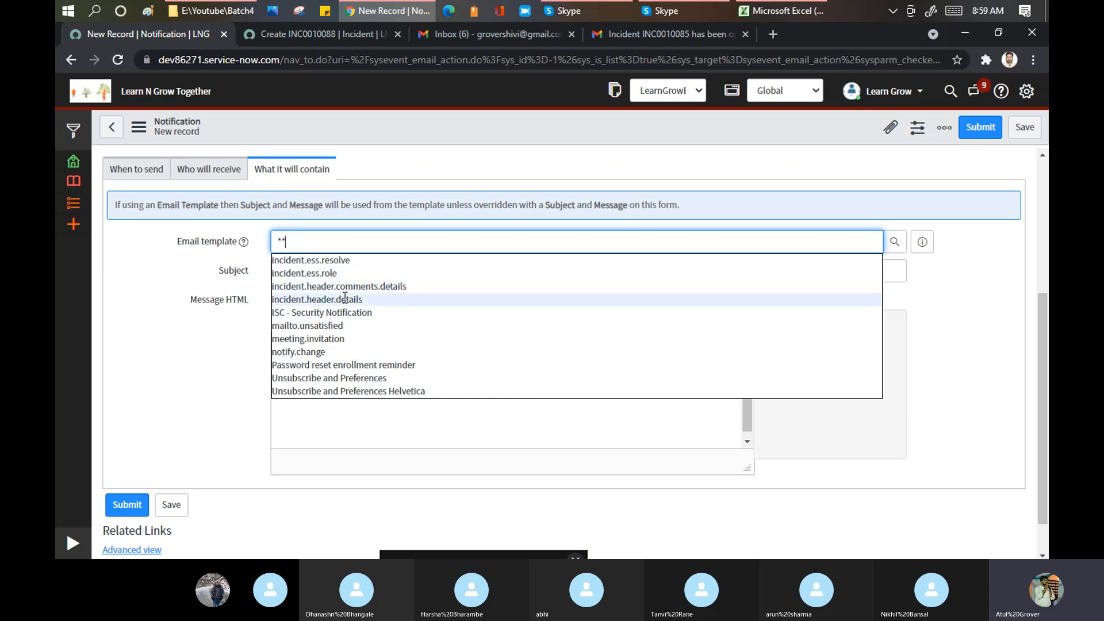
pyautogui.click(347, 365)
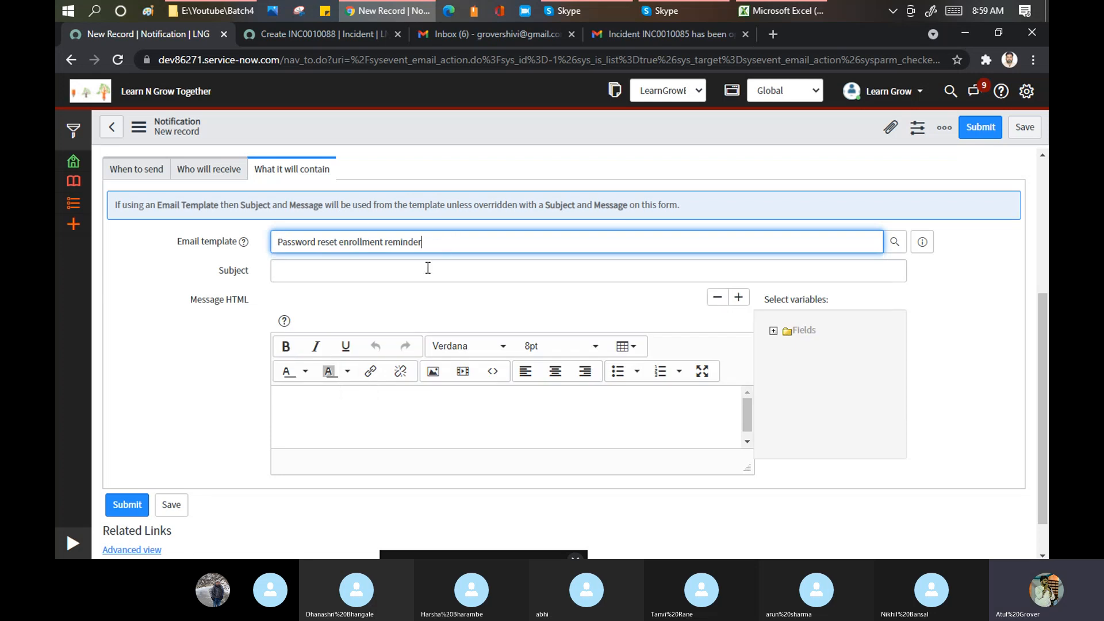
pyautogui.click(377, 272)
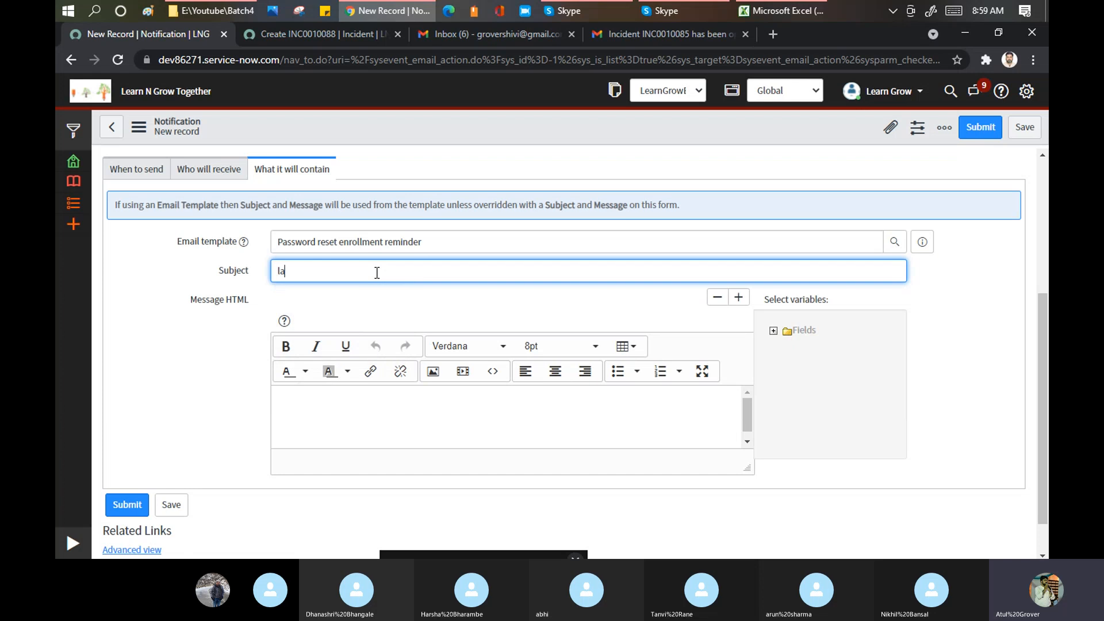
pyautogui.write('Learn Grow Together')
pyautogui.click(650, 34)
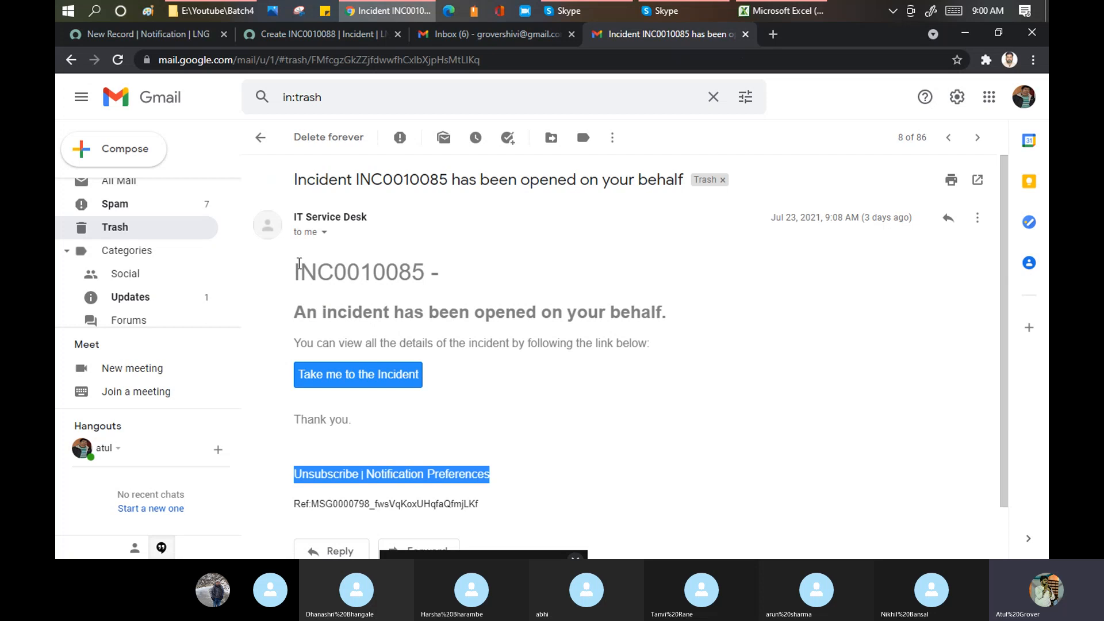
pyautogui.moveTo(295, 271); pyautogui.dragTo(675, 351)
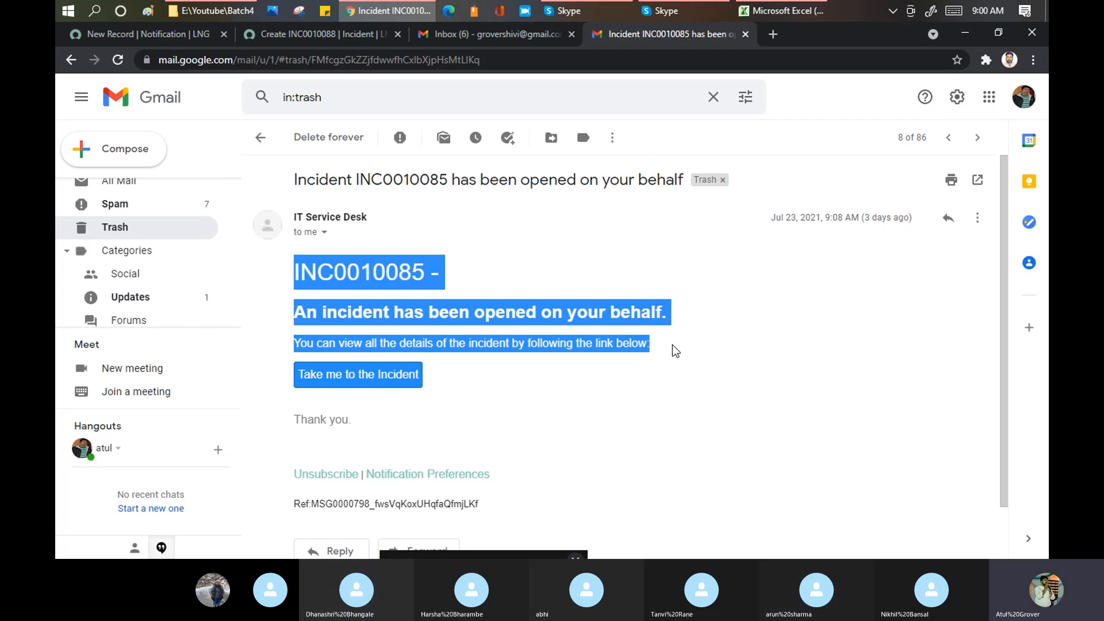
# - Enlarge the Message HTML editor and begin the message with 'Hello Dear'
pyautogui.click(134, 33)
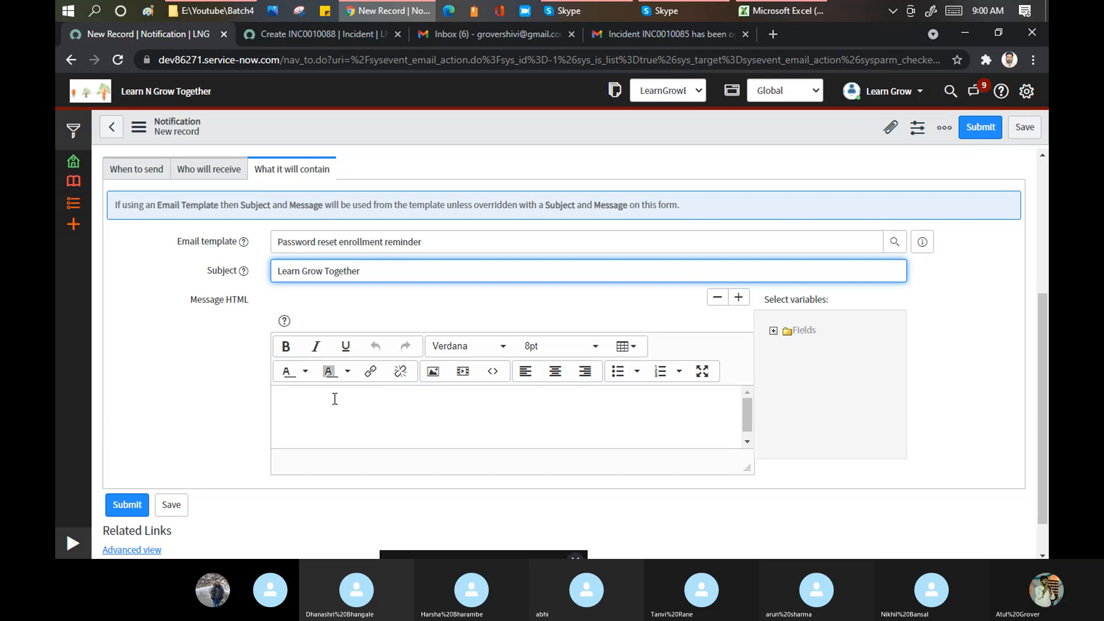
pyautogui.scroll(-1, 767, 424)
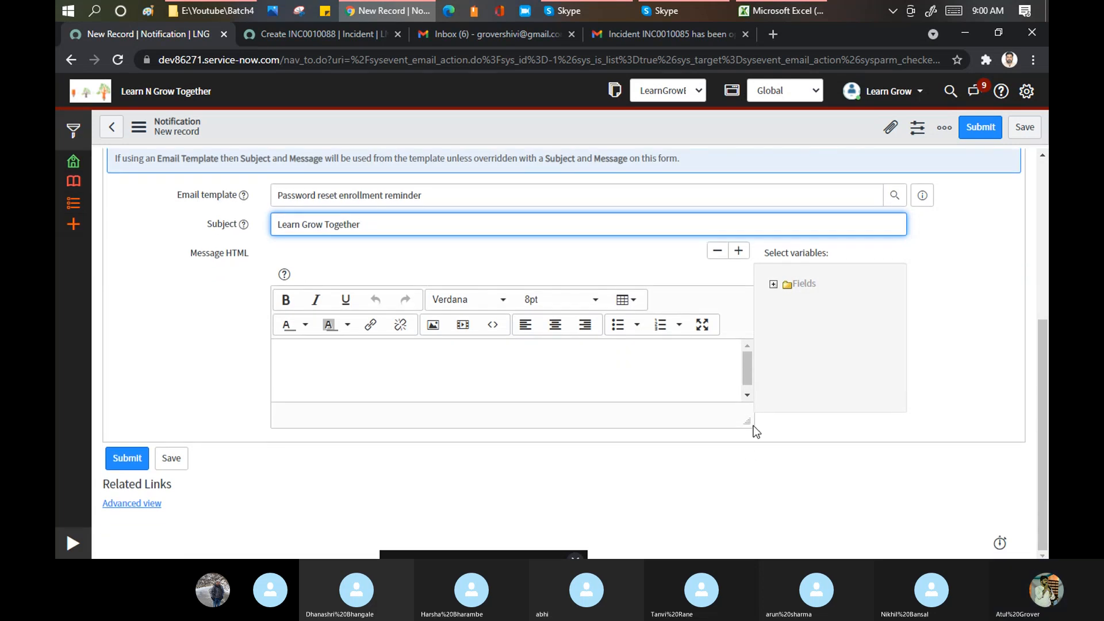
pyautogui.moveTo(747, 422); pyautogui.dragTo(747, 534)
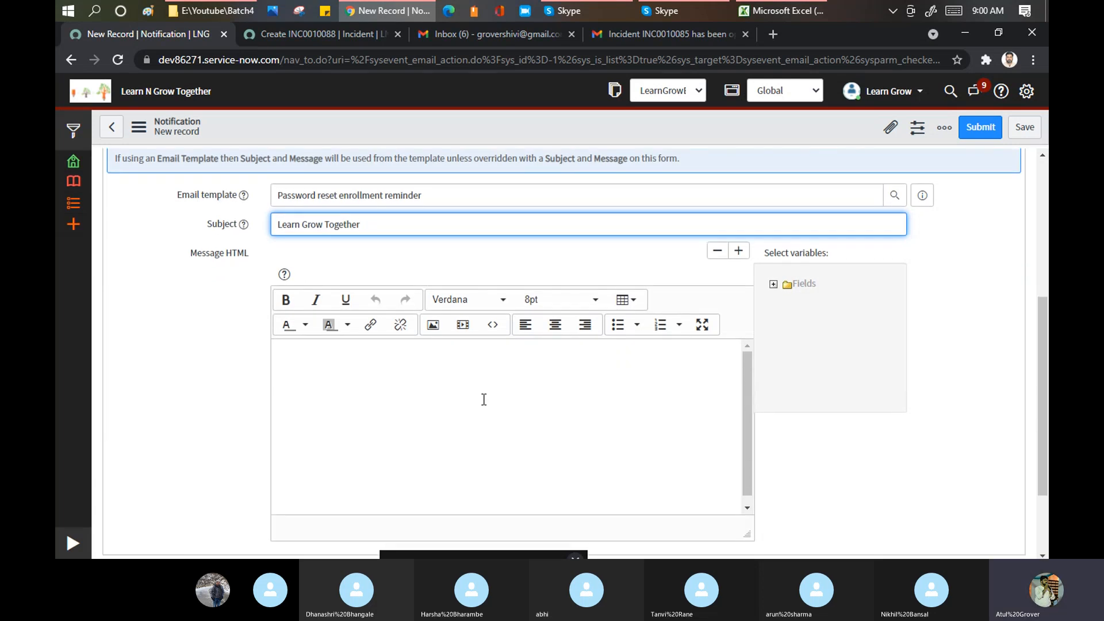
pyautogui.click(478, 394)
pyautogui.write('Hello Al')
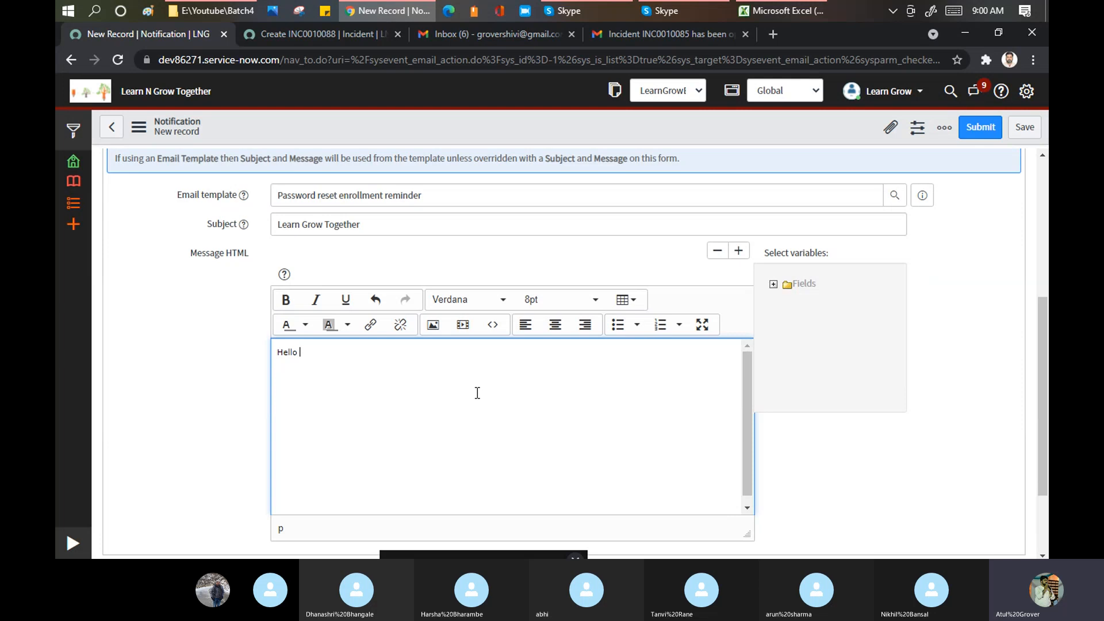
pyautogui.press('BackSpace')
pyautogui.press('BackSpace')
pyautogui.write('Dear')
# - Search the Gmail mailbox for 'dev86271'
pyautogui.click(629, 40)
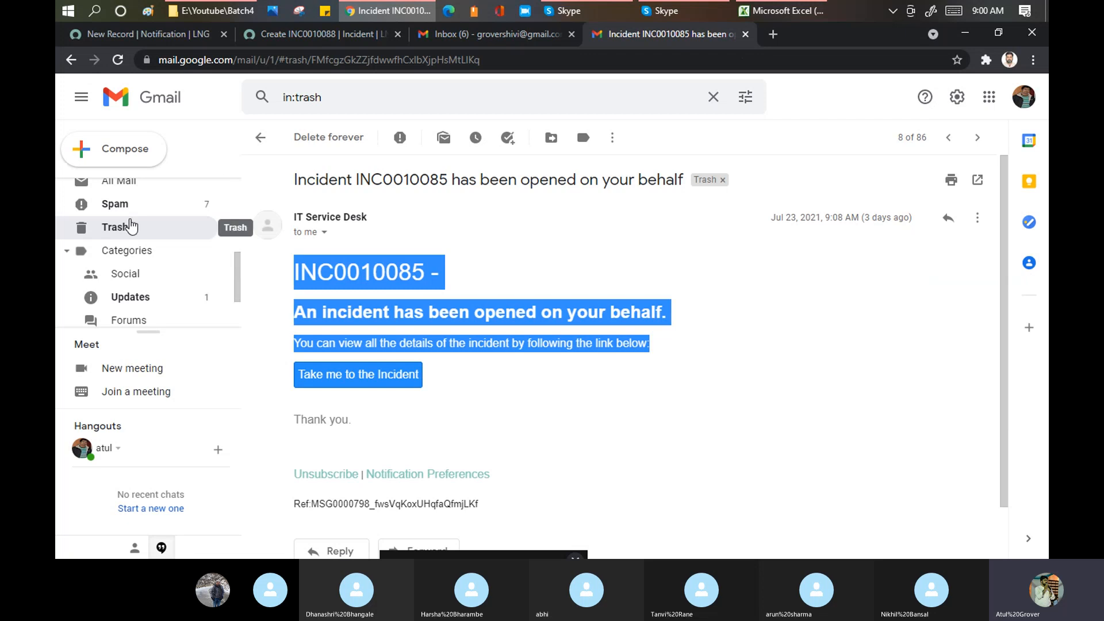
pyautogui.scroll(4, 132, 227)
pyautogui.click(113, 193)
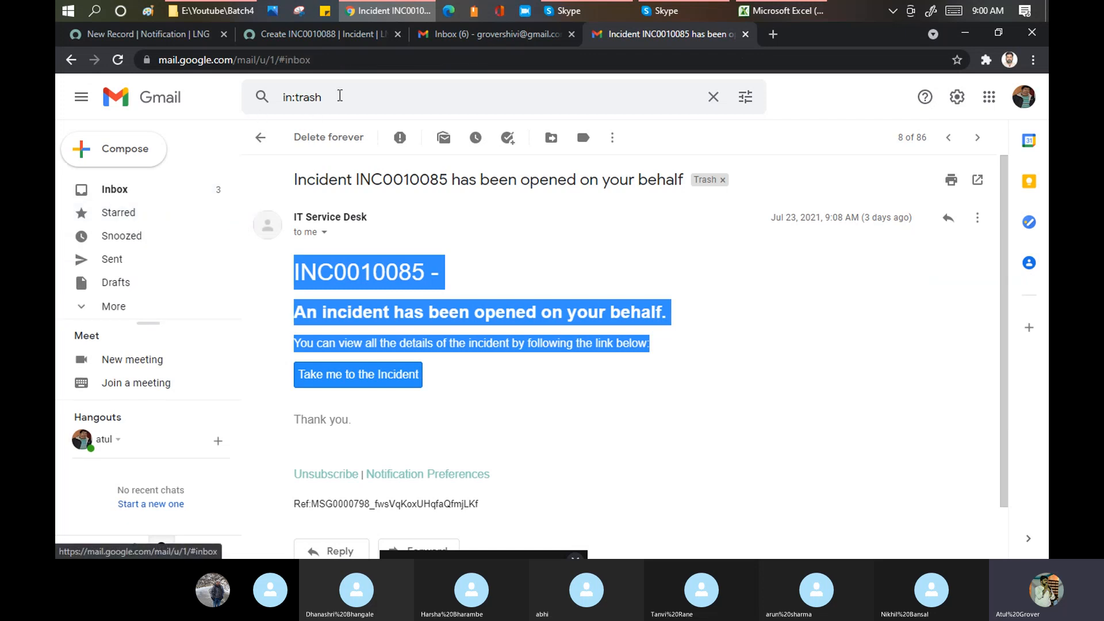
pyautogui.click(340, 96)
pyautogui.write('dev86271')
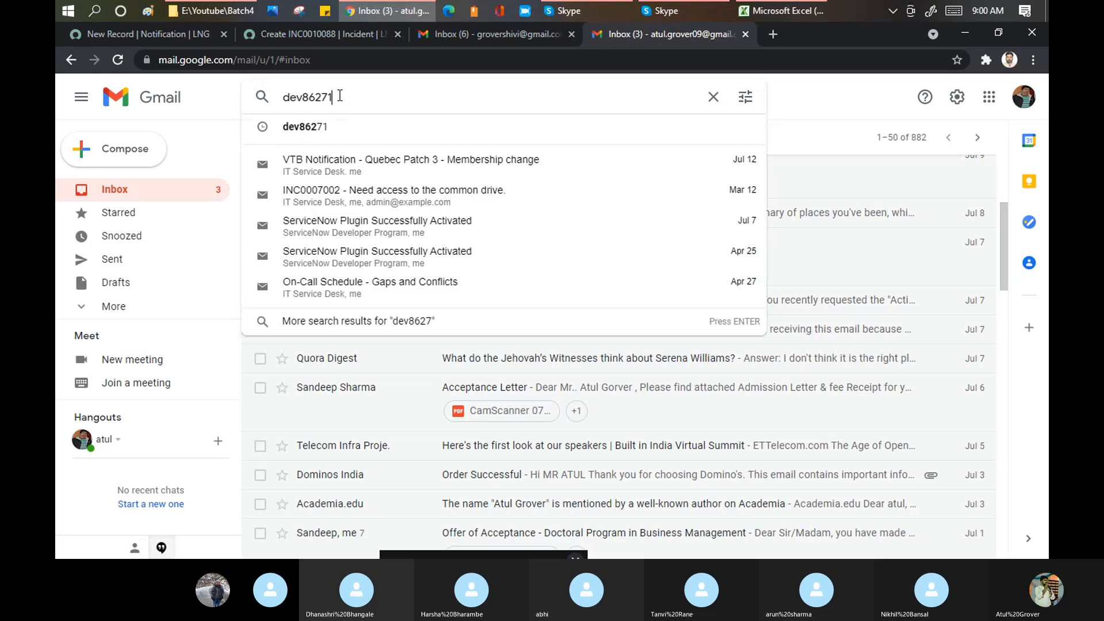
pyautogui.press('Return')
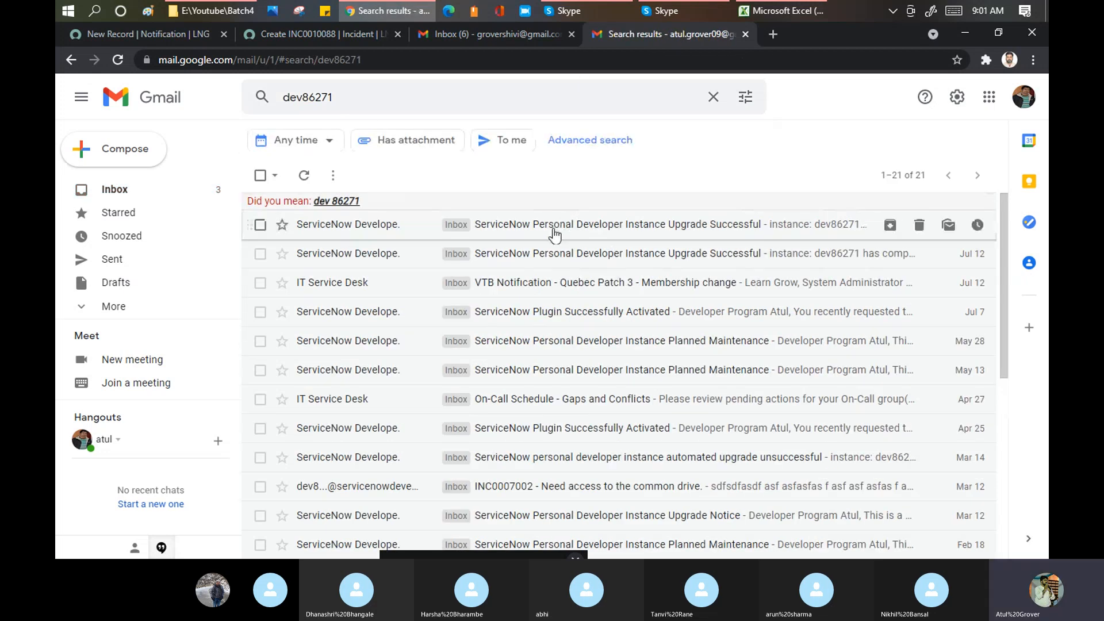
# - Open the Personal Developer Instance Upgrade Successful email and select the greeting name
pyautogui.click(557, 230)
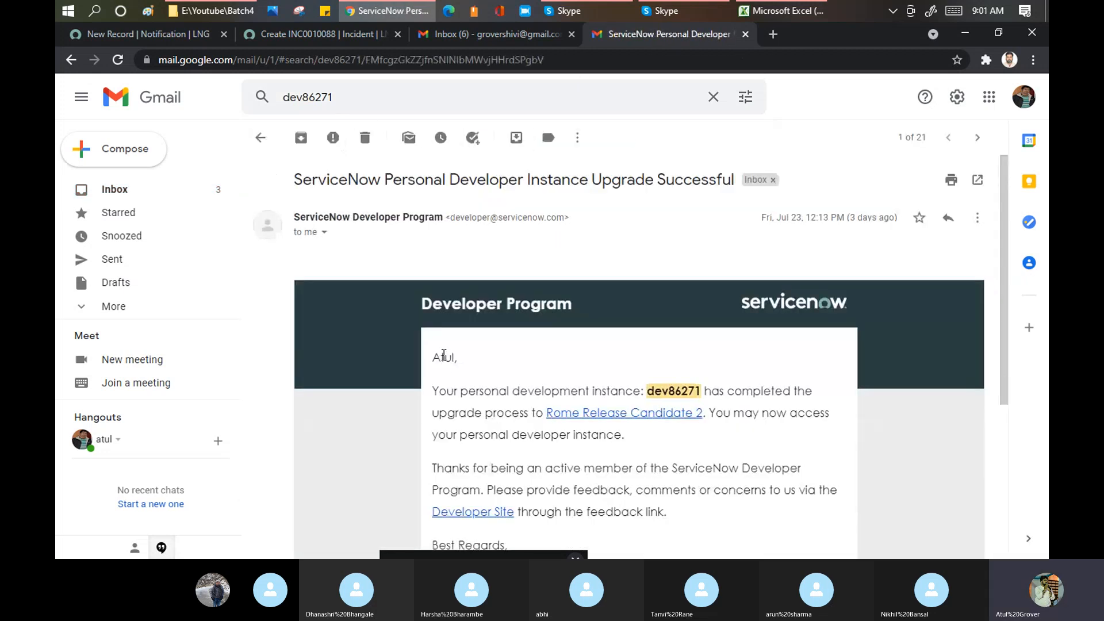
pyautogui.doubleClick(443, 357)
pyautogui.moveTo(463, 361); pyautogui.dragTo(426, 363)
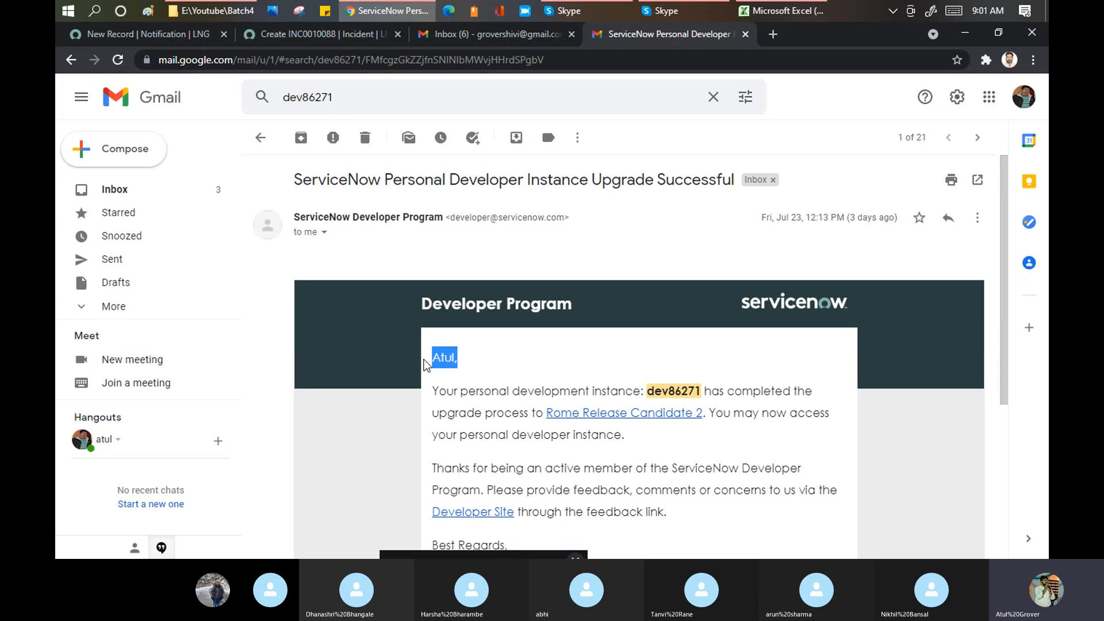
# - Insert the Caller name variable ${caller_id.name} into the message after 'Hello Dear'
pyautogui.click(141, 38)
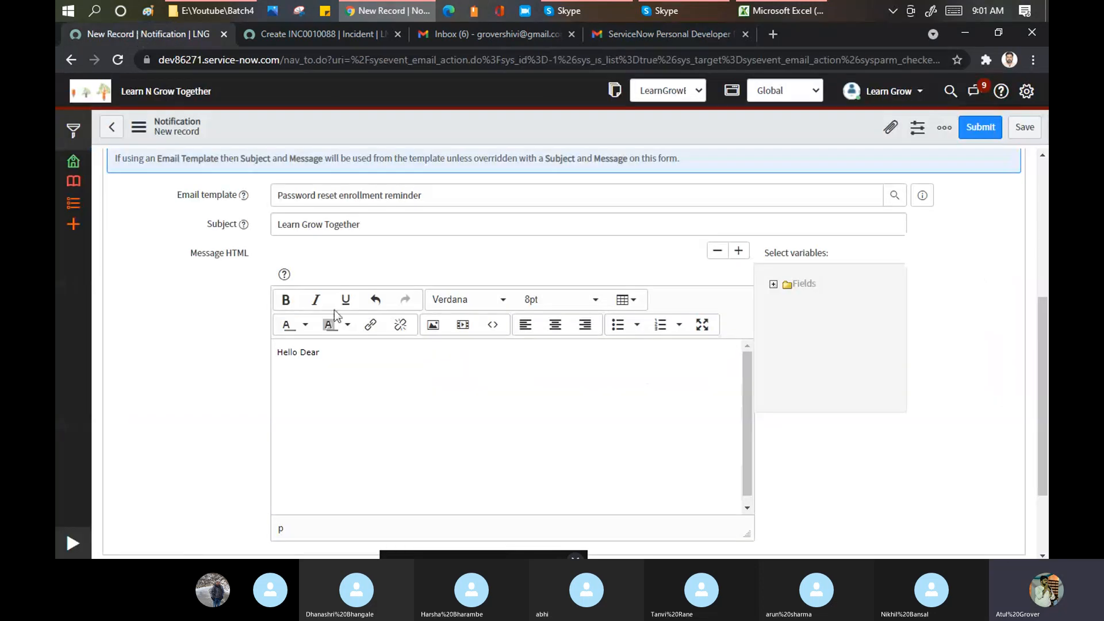
pyautogui.click(322, 353)
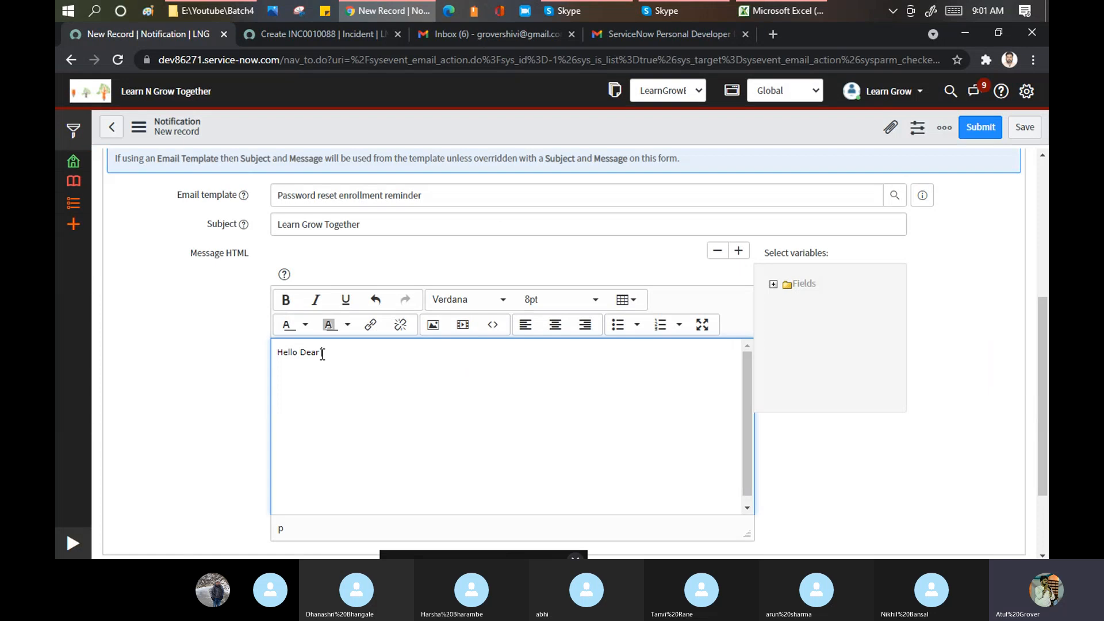
pyautogui.click(773, 284)
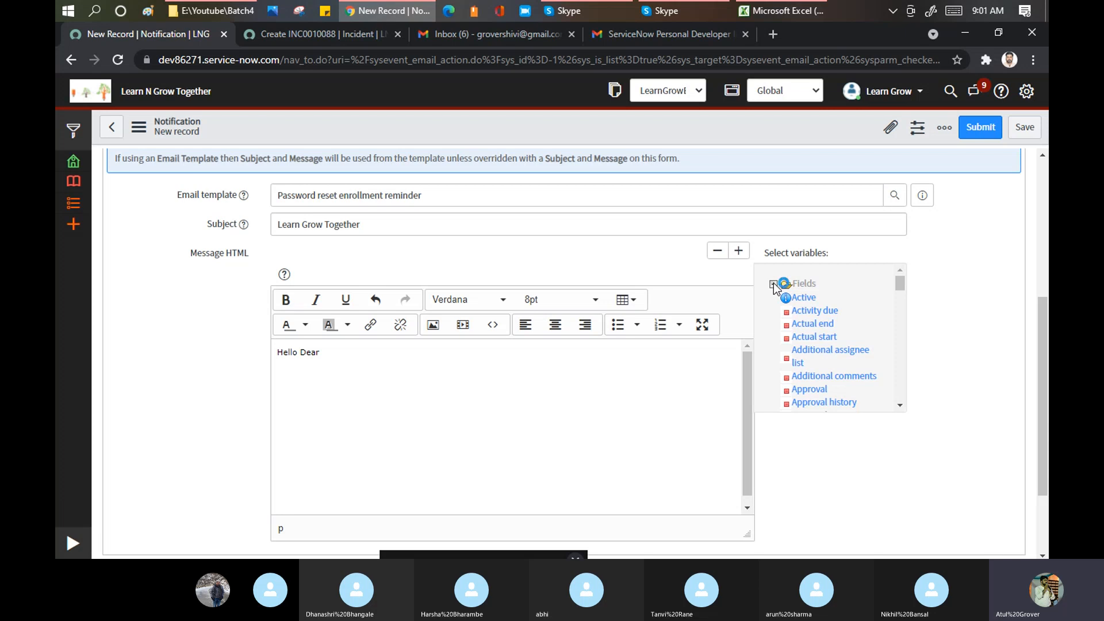
pyautogui.click(337, 356)
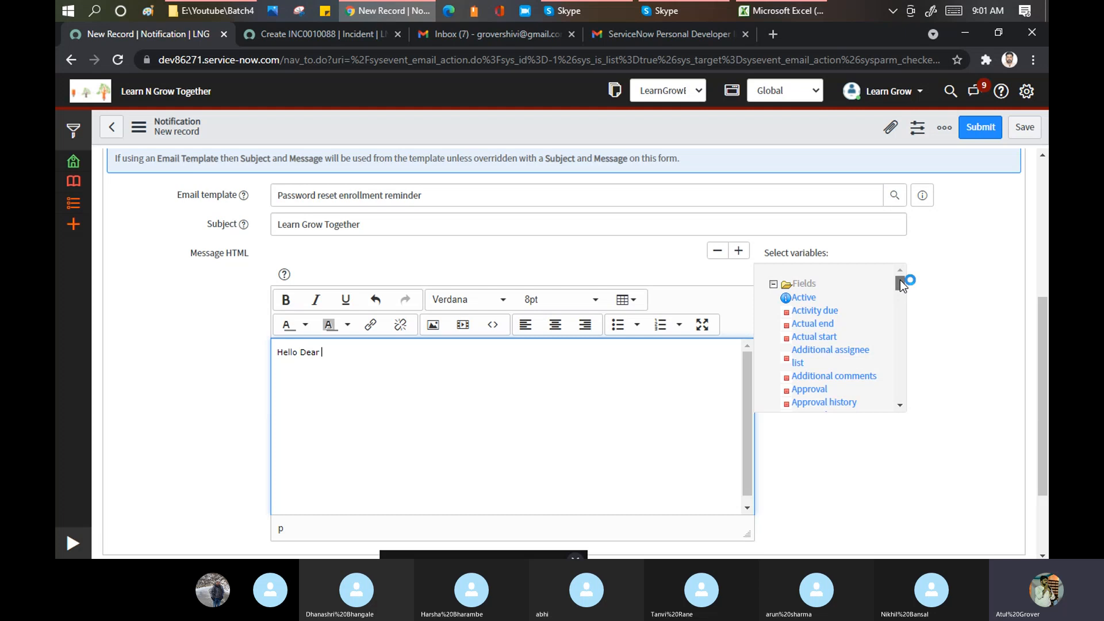
pyautogui.moveTo(900, 284); pyautogui.dragTo(900, 294)
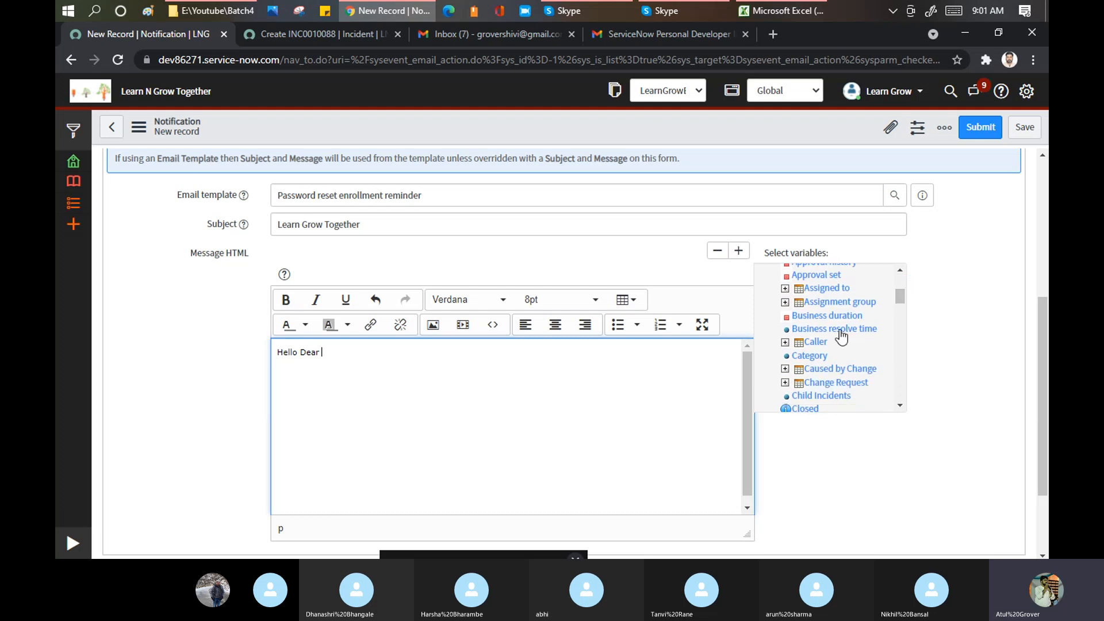
pyautogui.click(785, 342)
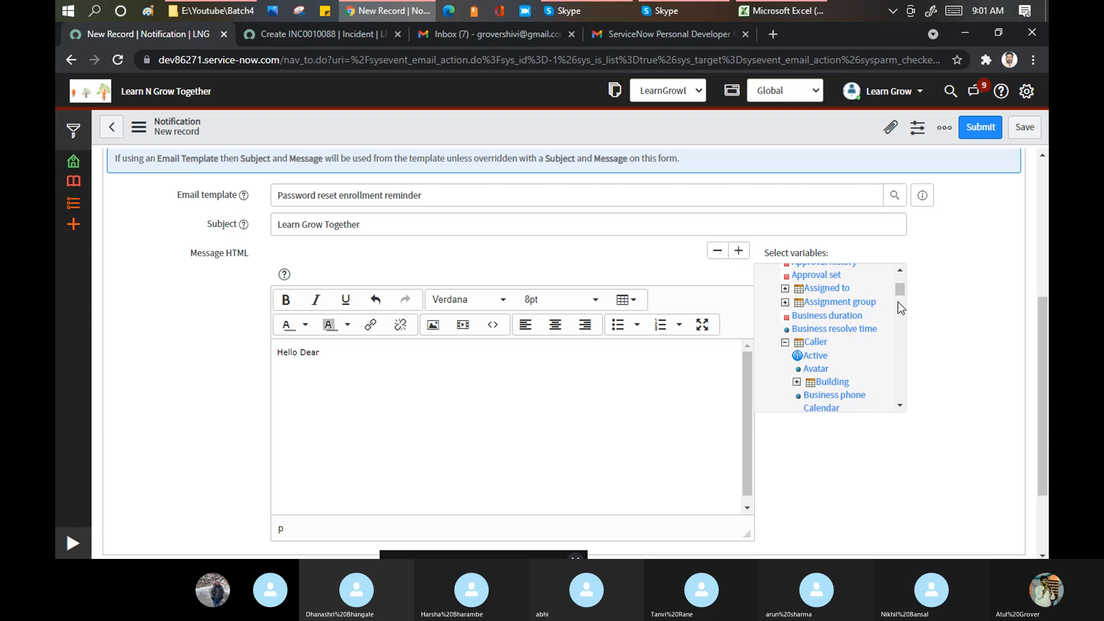
pyautogui.moveTo(901, 293); pyautogui.dragTo(900, 308)
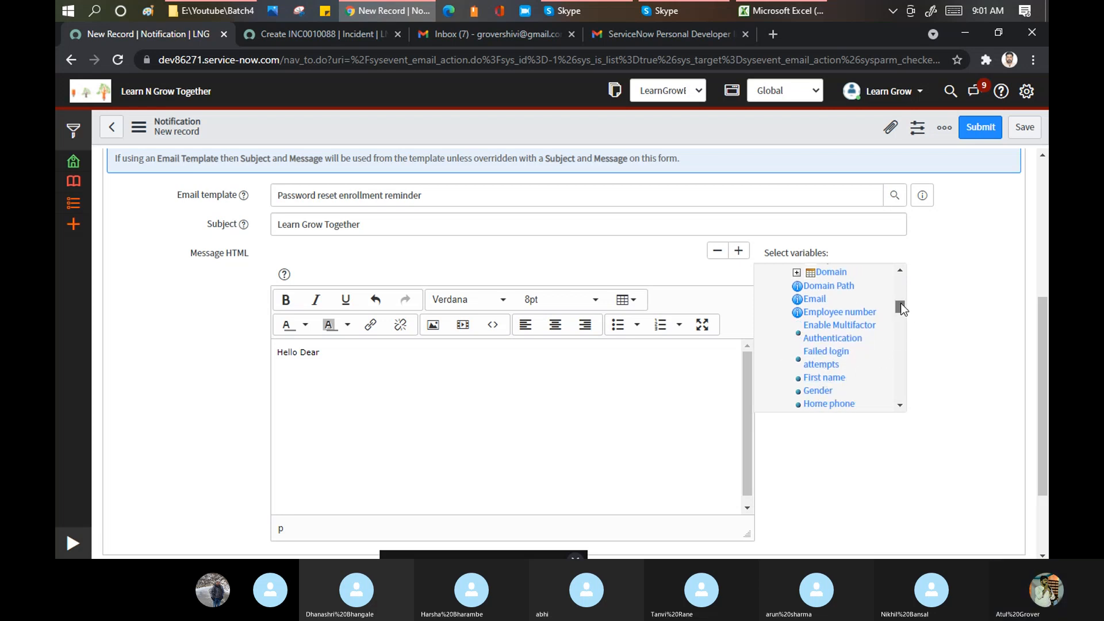
pyautogui.moveTo(901, 308); pyautogui.dragTo(902, 314)
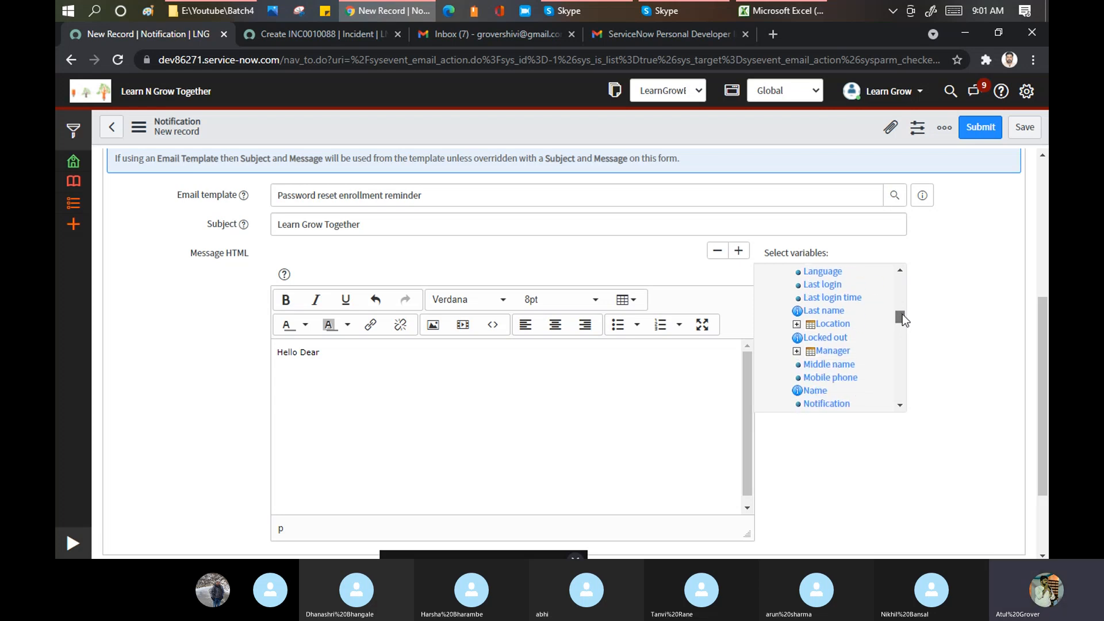
pyautogui.click(815, 391)
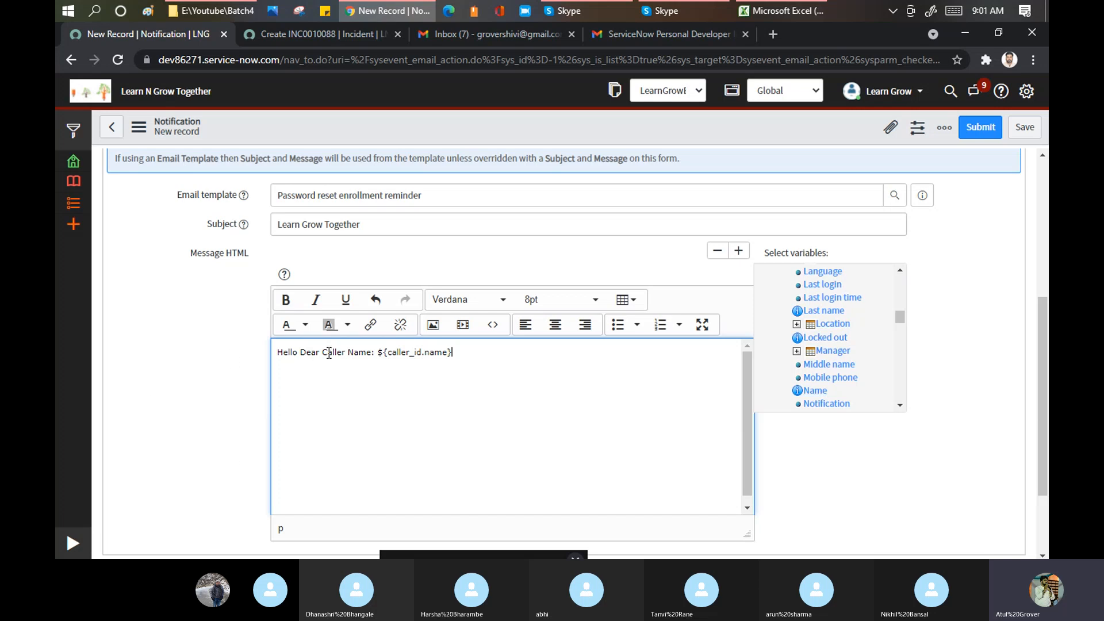
pyautogui.moveTo(322, 352); pyautogui.dragTo(341, 350)
pyautogui.moveTo(467, 352); pyautogui.dragTo(329, 358)
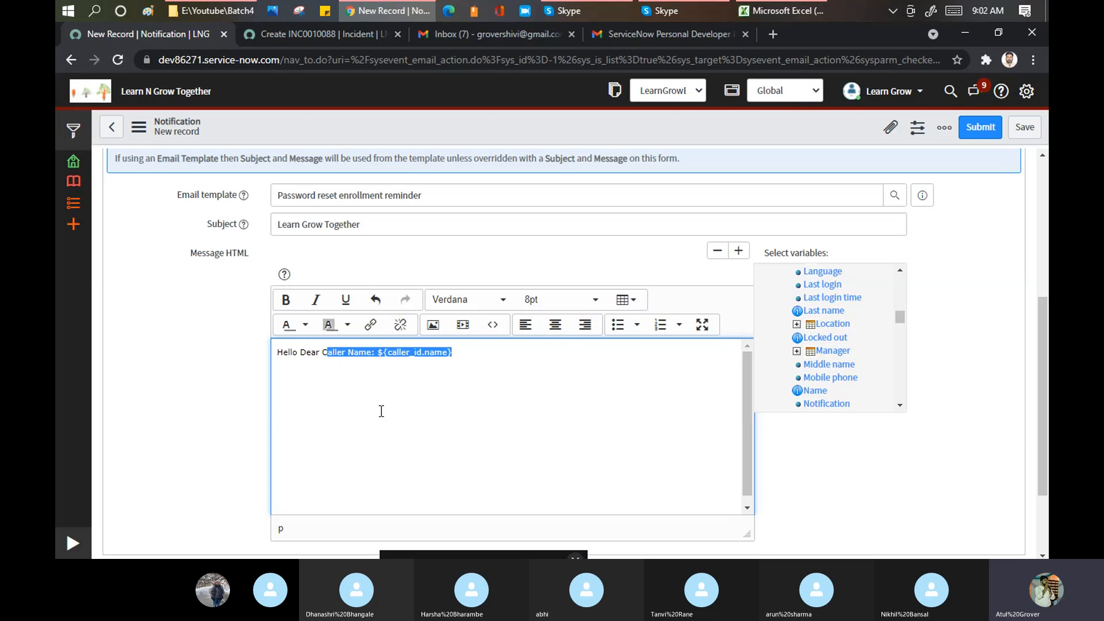
pyautogui.click(378, 356)
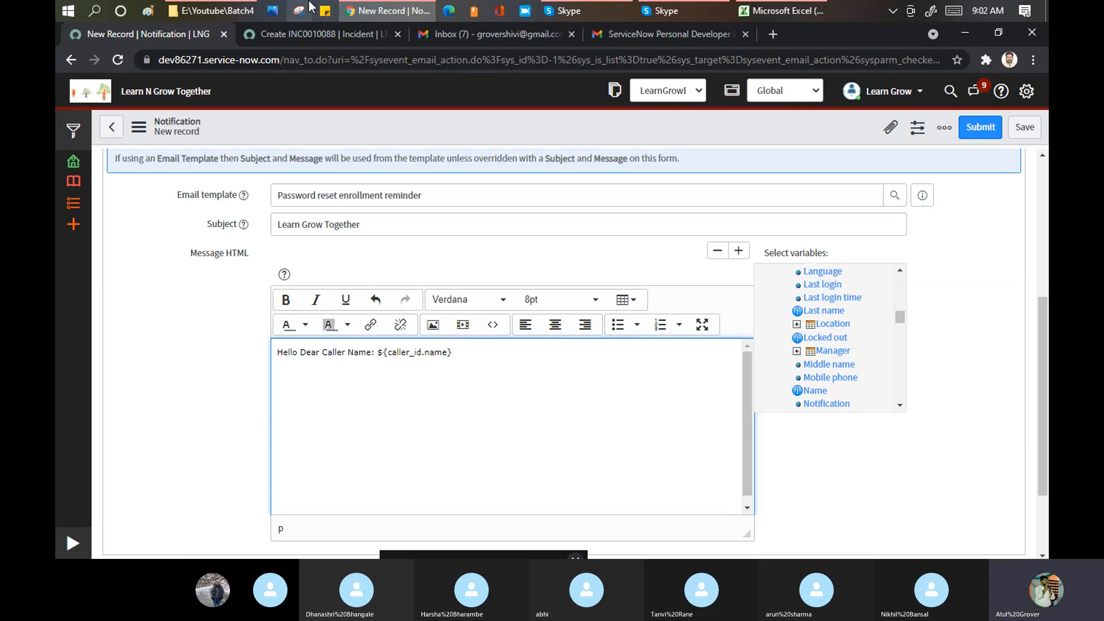
# - Add the line 'Thanks for chossing Learn & Grwo' and the Created by ${sys_created_by} variable
pyautogui.click(330, 36)
pyautogui.scroll(1, 264, 186)
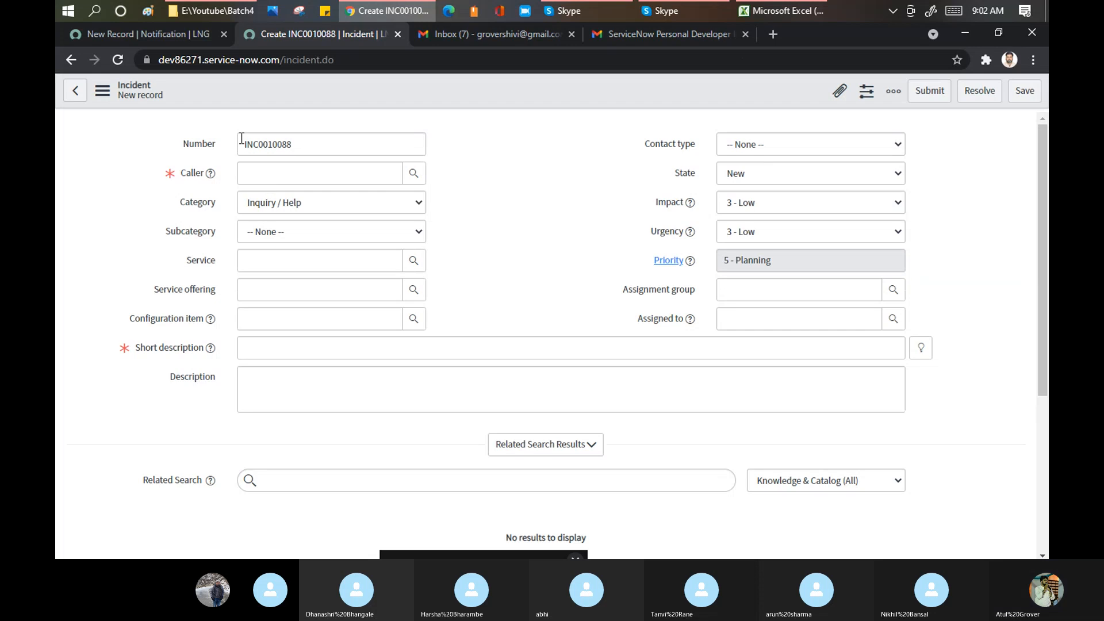
pyautogui.click(170, 33)
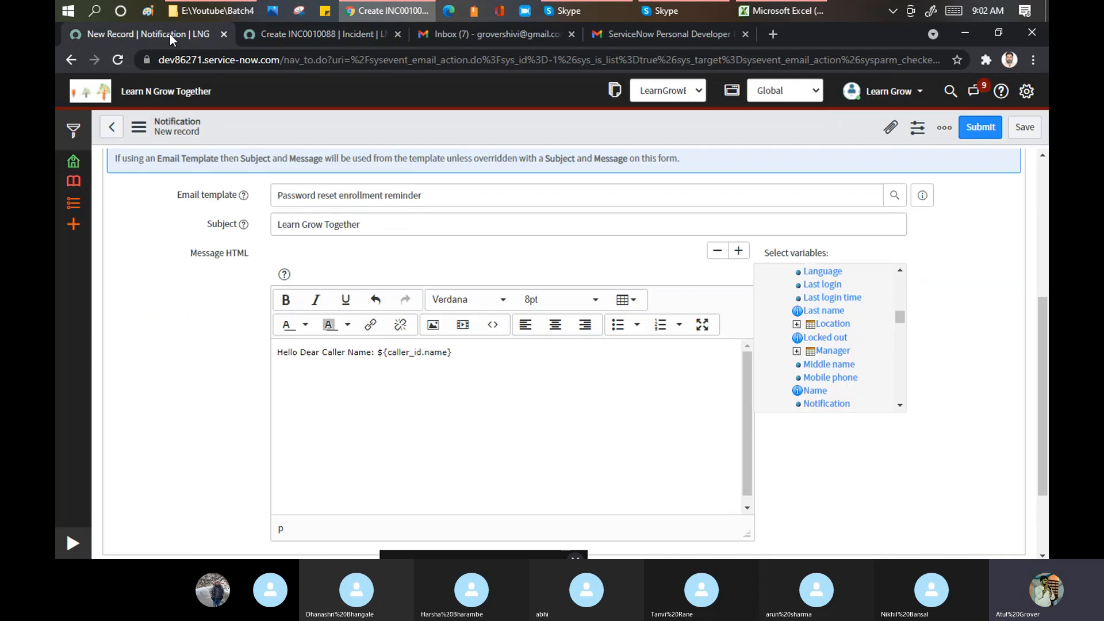
pyautogui.click(460, 352)
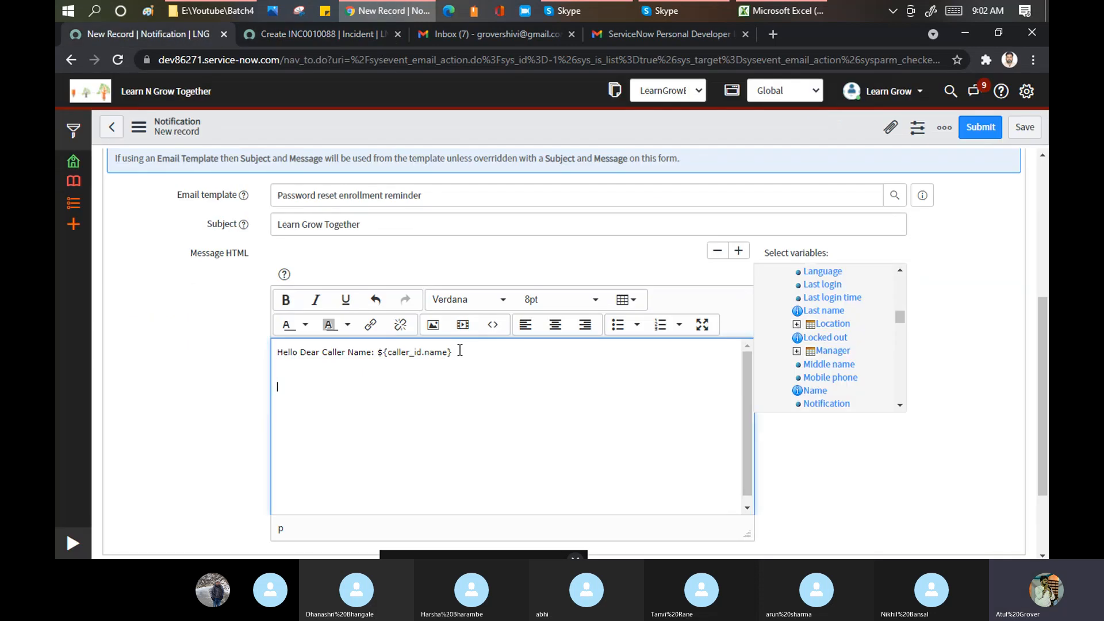
pyautogui.write('Thanks for chossi')
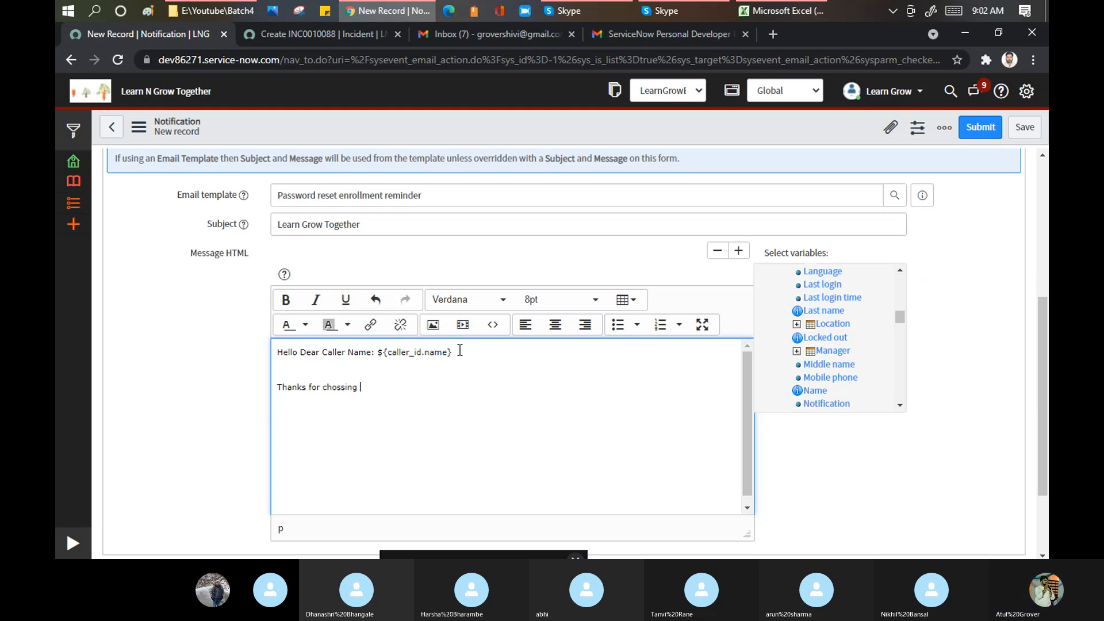
pyautogui.write('ng Learn ')
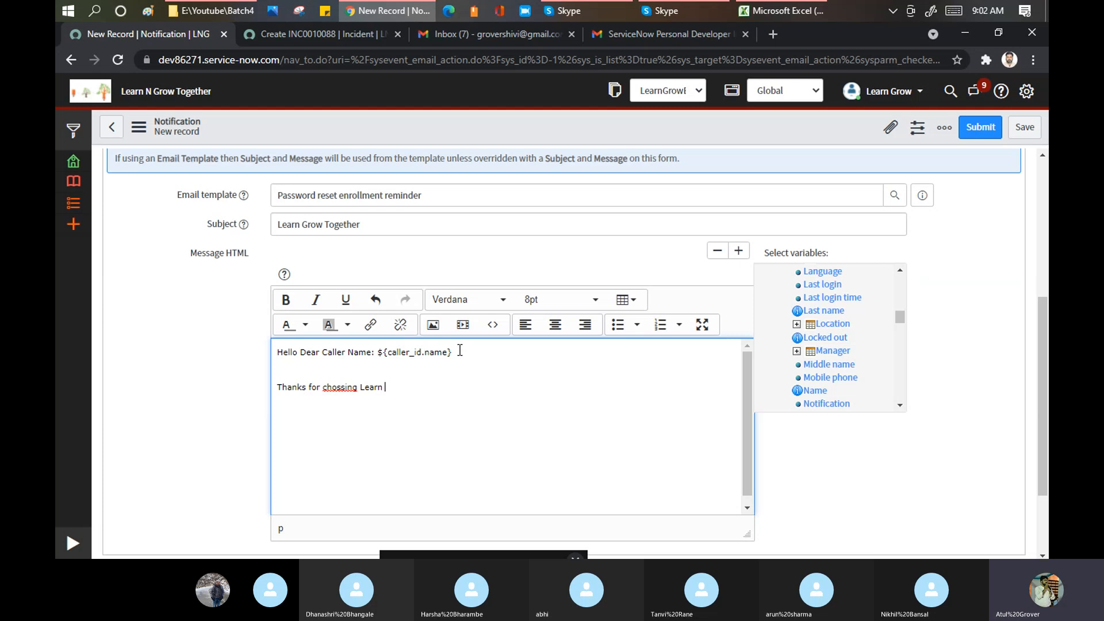
pyautogui.write('& Grwo')
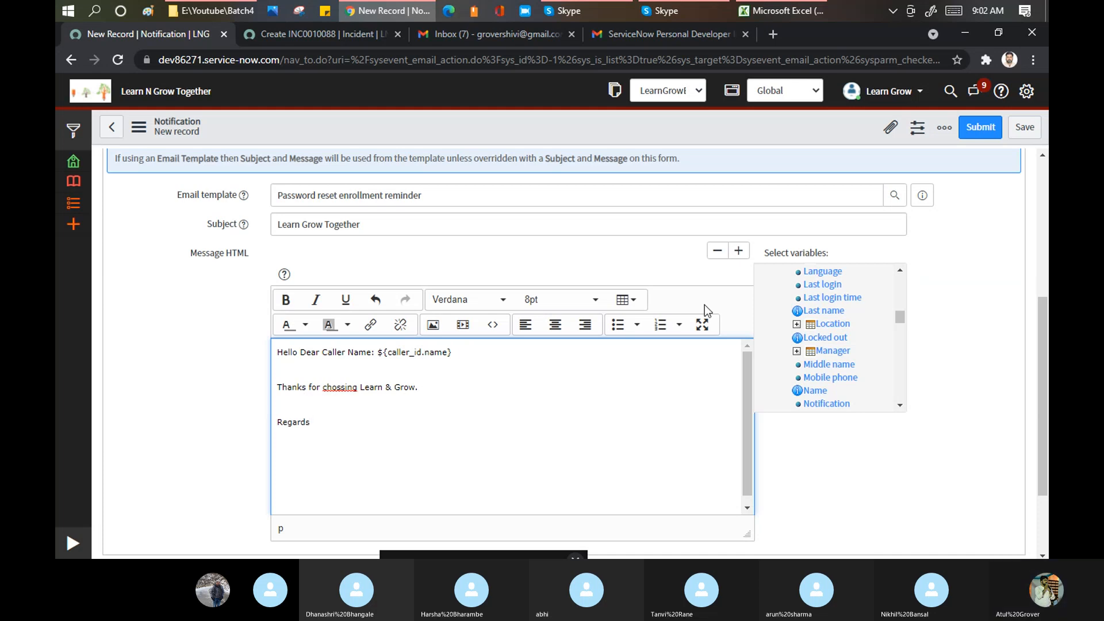
pyautogui.moveTo(896, 316); pyautogui.dragTo(896, 352)
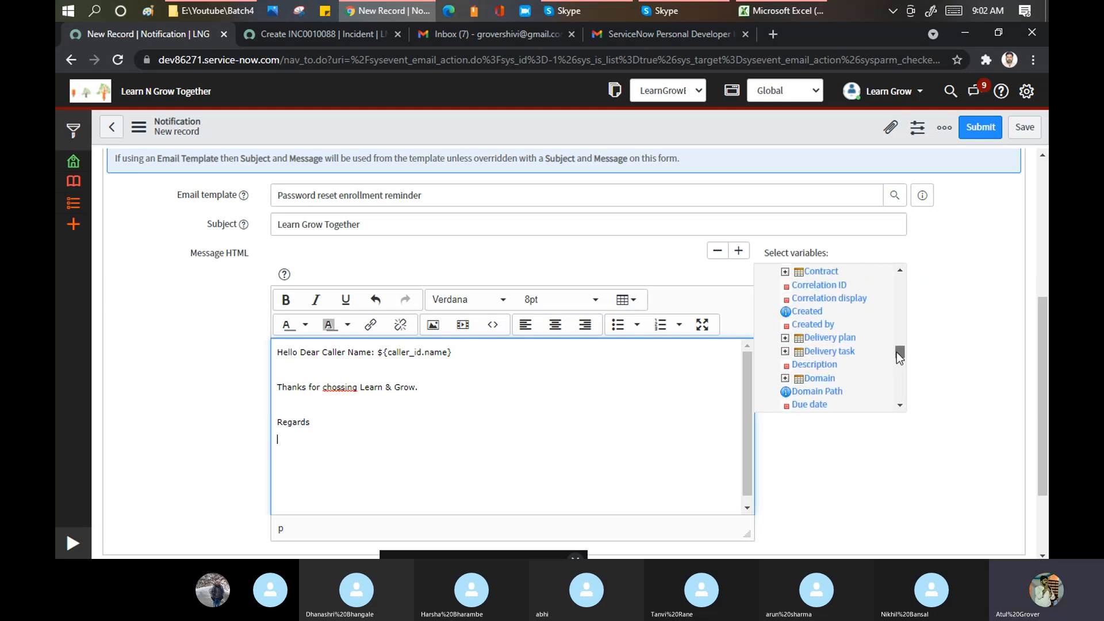
pyautogui.click(818, 325)
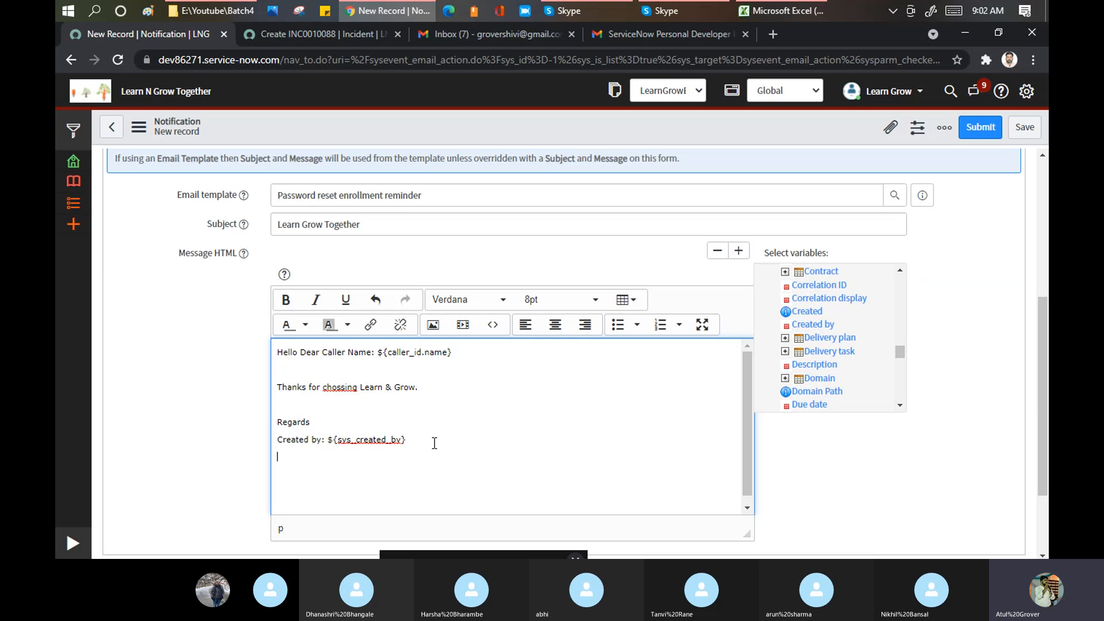
pyautogui.press('Return')
# - Upload For Print-Back.png from the Batch3 folder as an attachment image
pyautogui.click(434, 325)
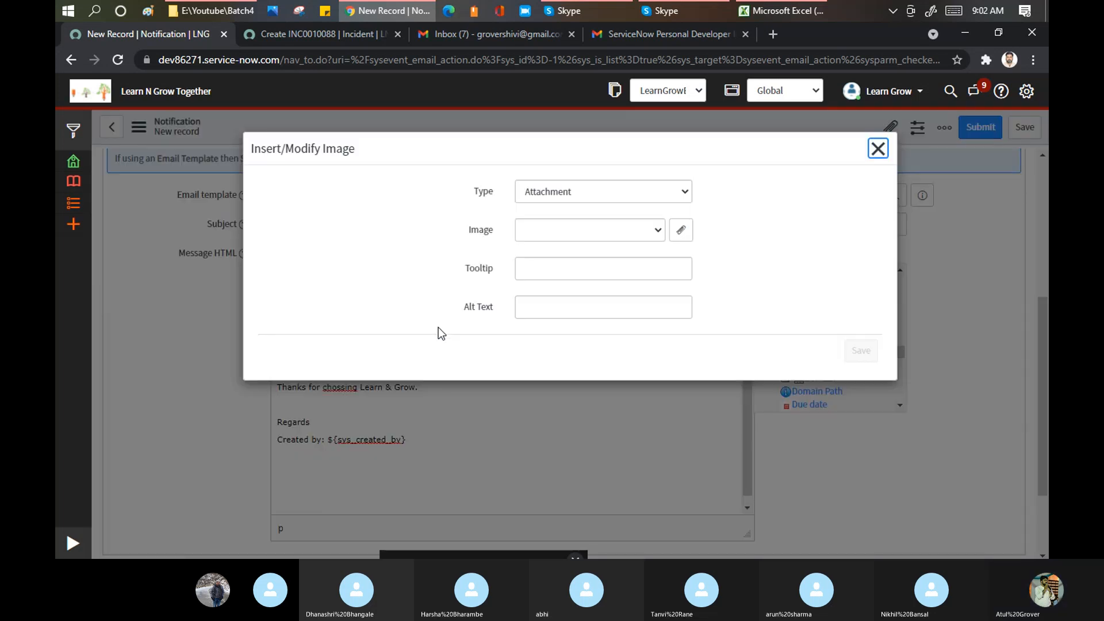
pyautogui.click(658, 190)
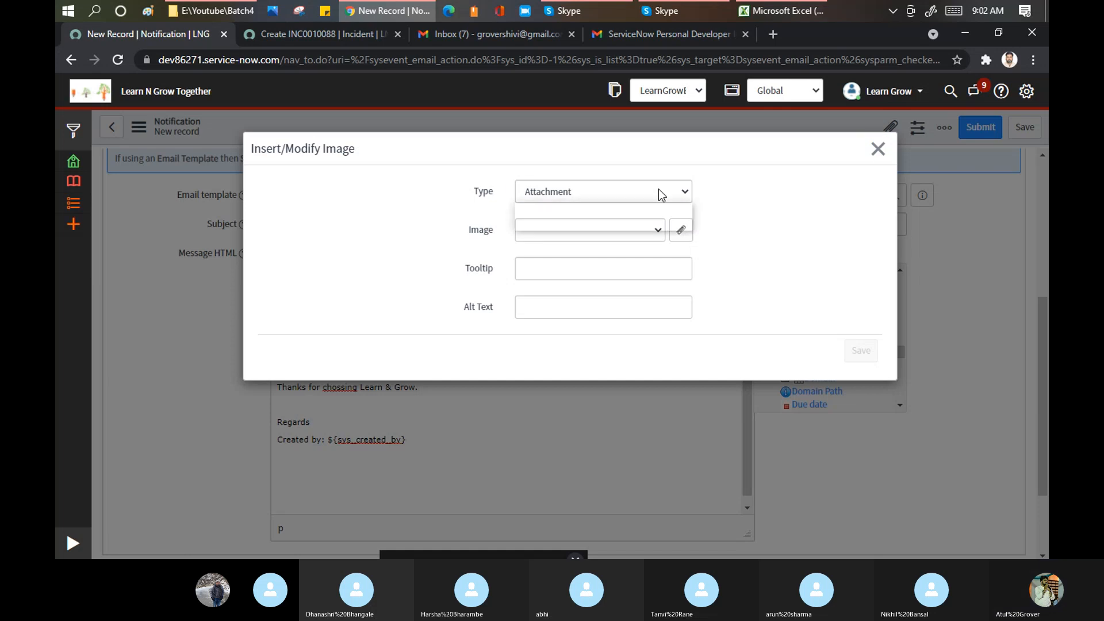
pyautogui.click(755, 243)
pyautogui.click(655, 231)
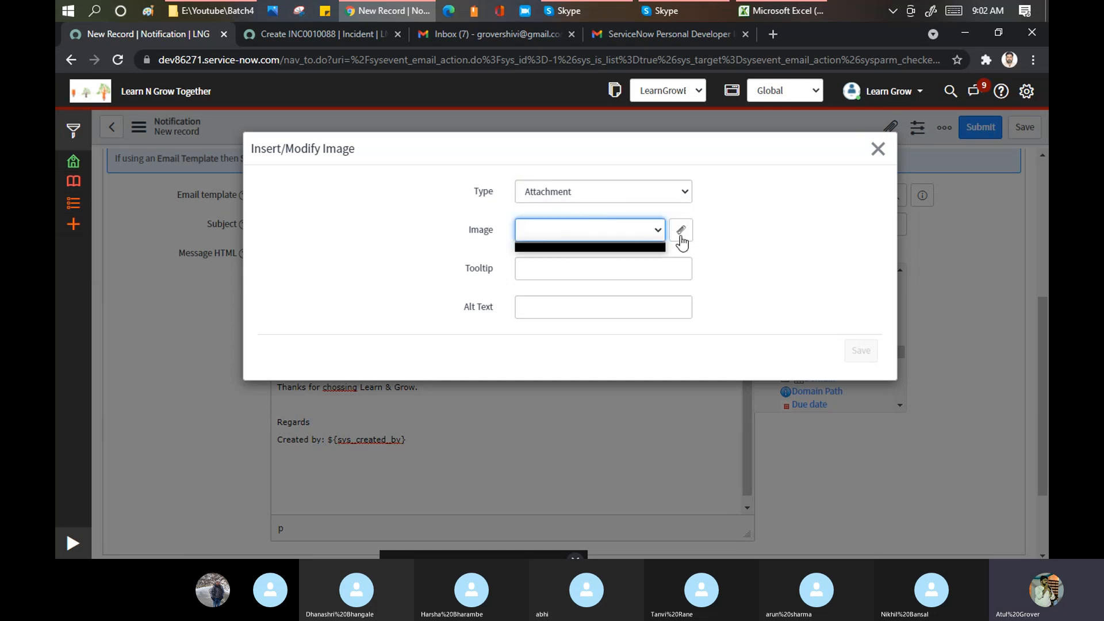
pyautogui.click(681, 231)
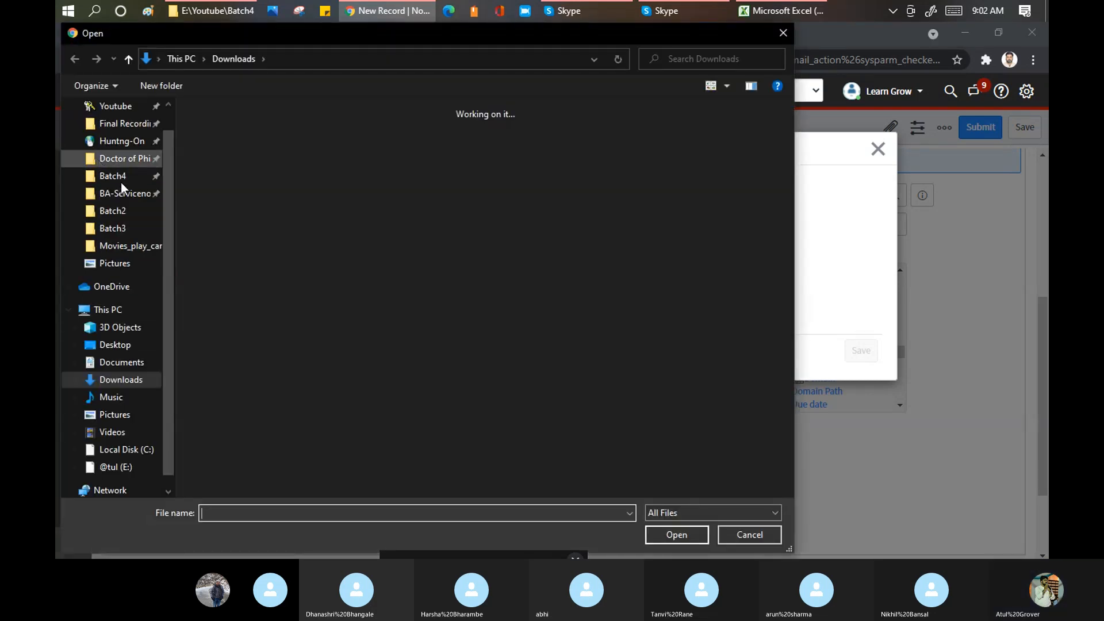
pyautogui.click(107, 230)
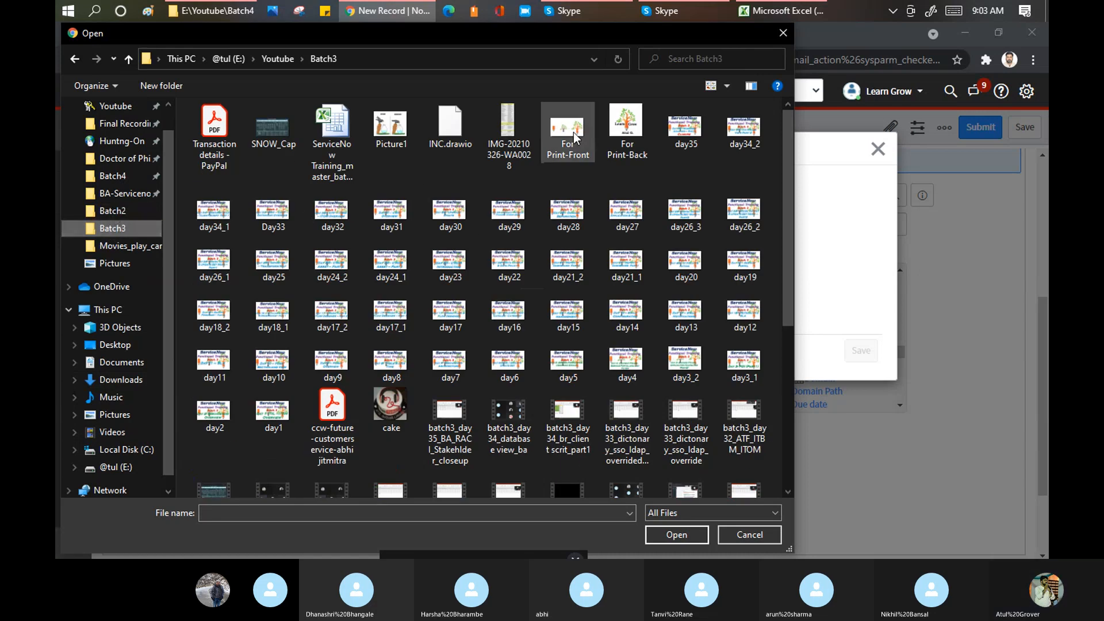
pyautogui.click(627, 129)
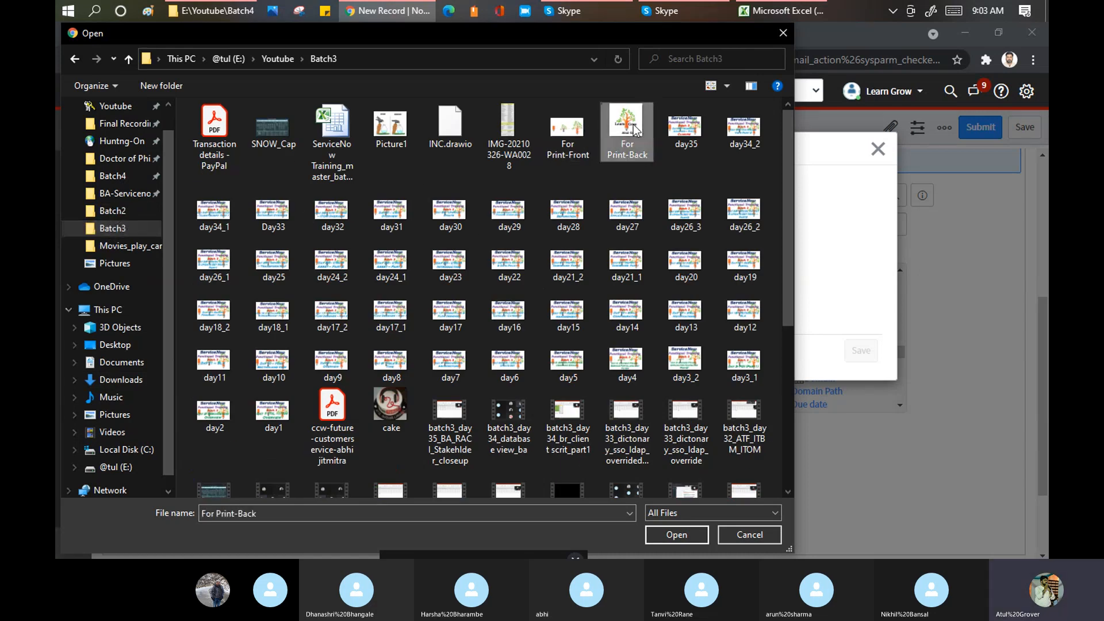
pyautogui.click(671, 535)
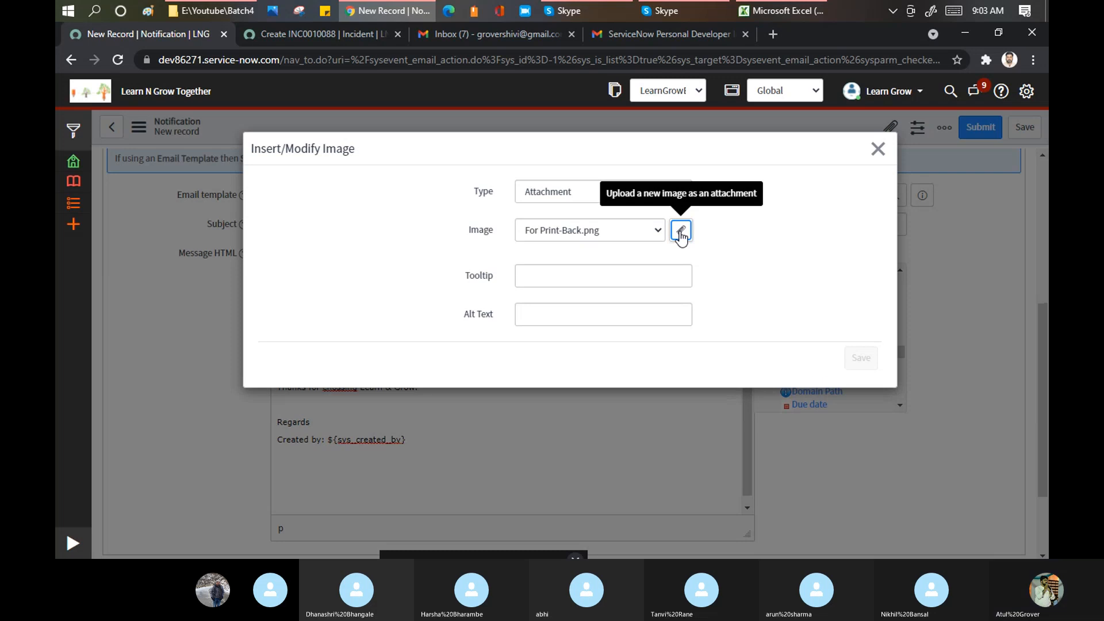
# - Give the image tooltip 'Welcome' and alt text 'Welcome Text', and insert it
pyautogui.click(538, 276)
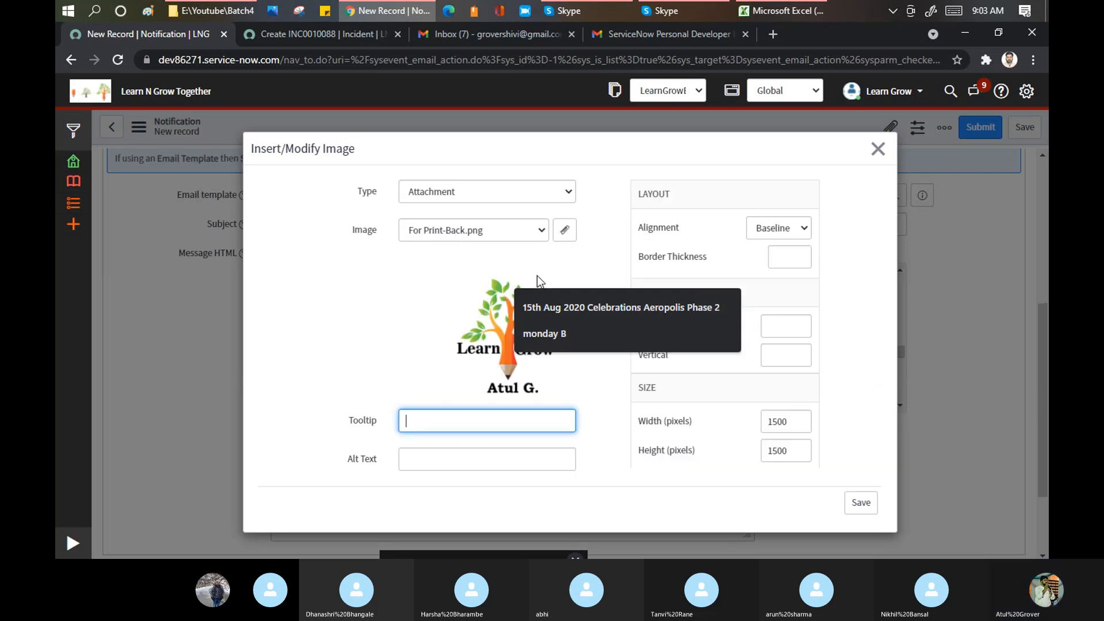
pyautogui.write('Welcome')
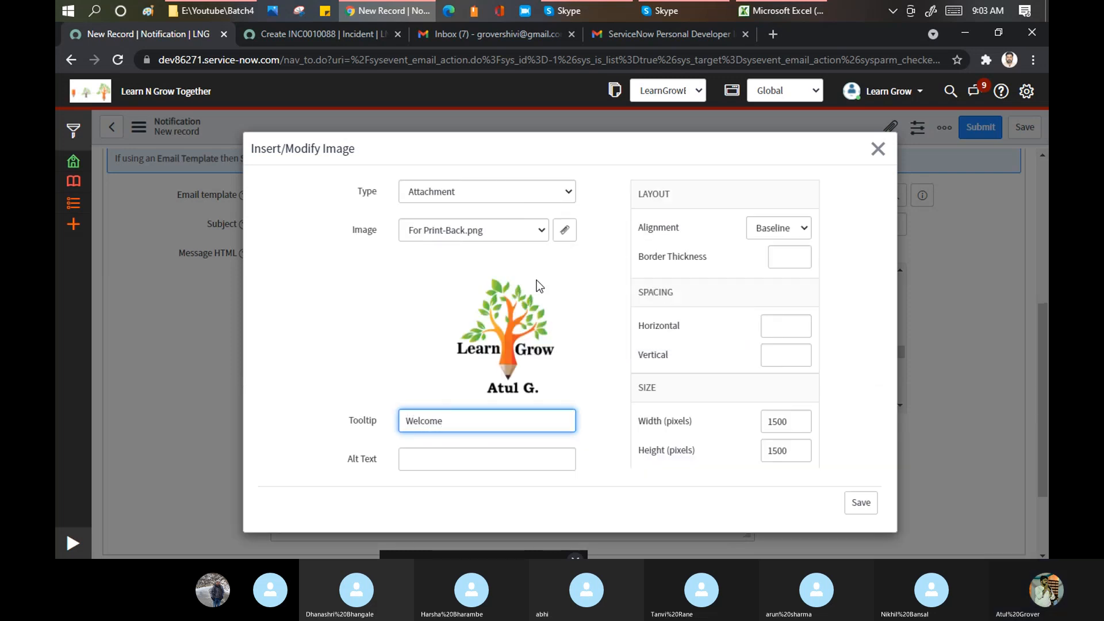
pyautogui.click(446, 459)
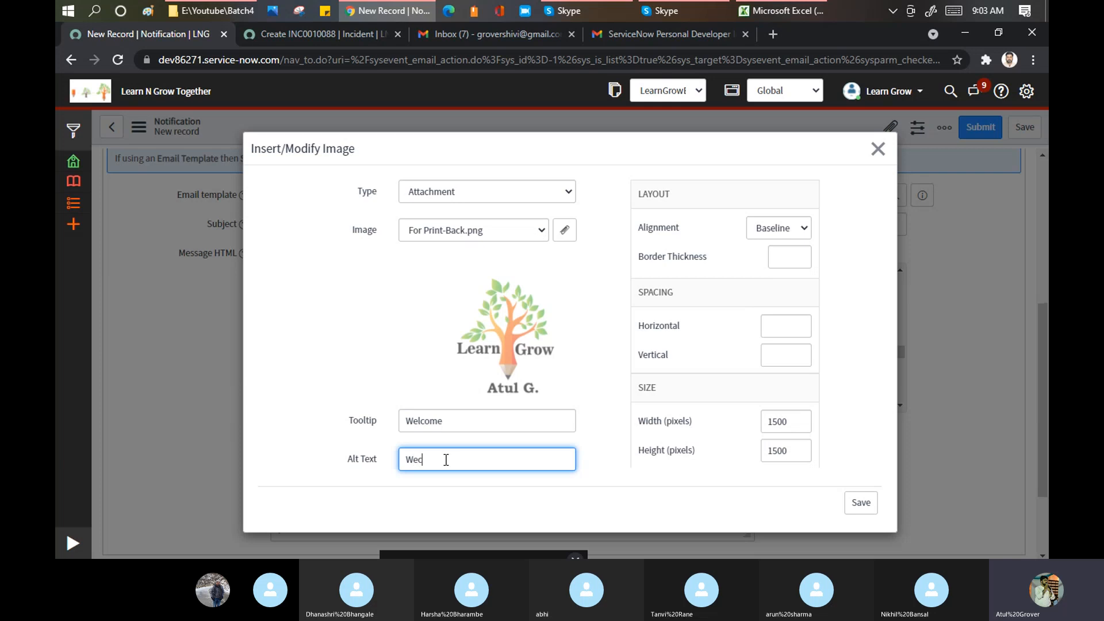
pyautogui.write('Wec')
pyautogui.press('BackSpace')
pyautogui.write('lcome')
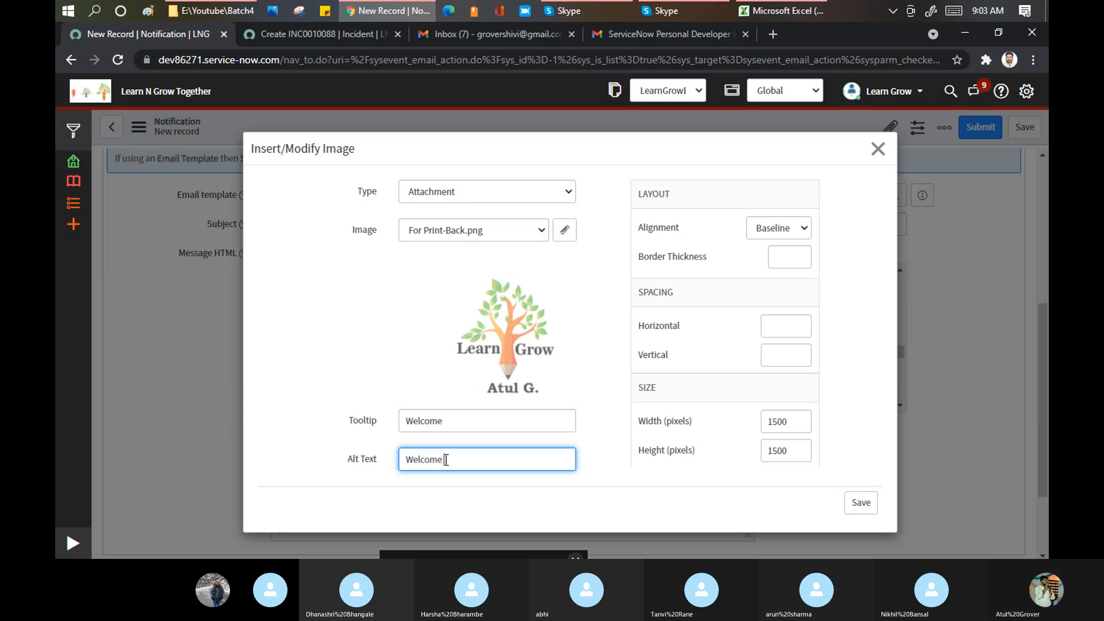
pyautogui.write(' a')
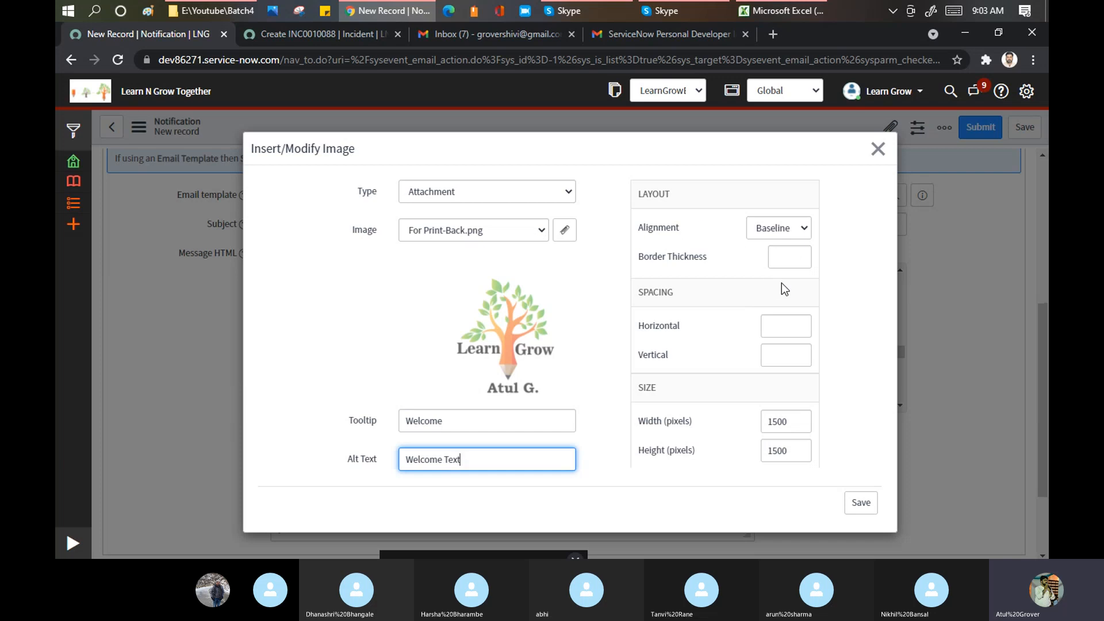
pyautogui.click(861, 509)
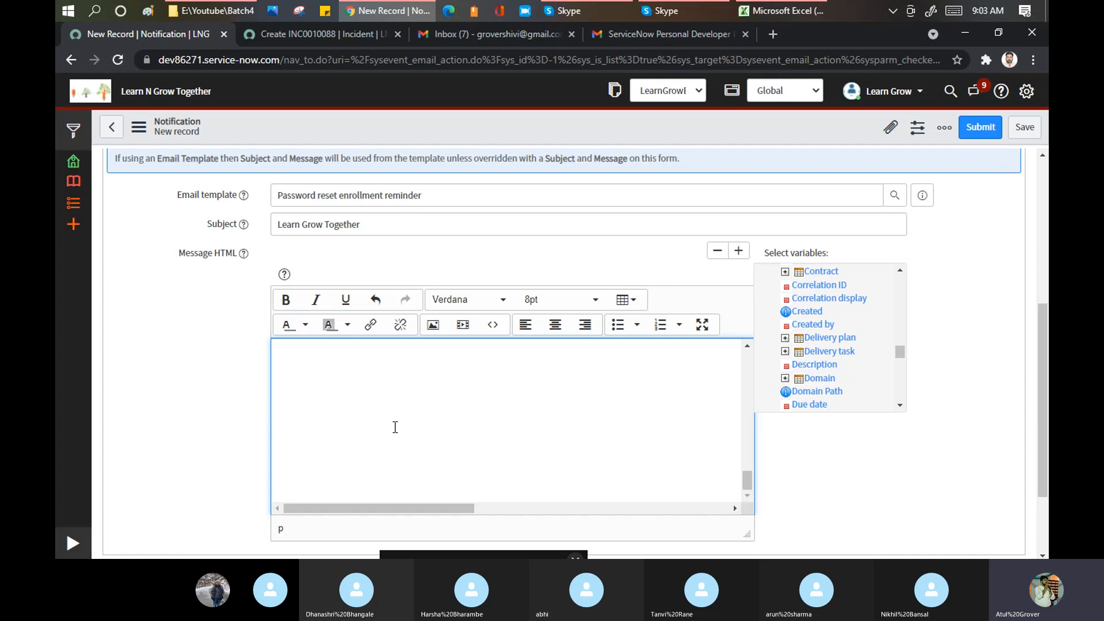
# - Underline the entire message text and colour it red
pyautogui.scroll(14, 453, 409)
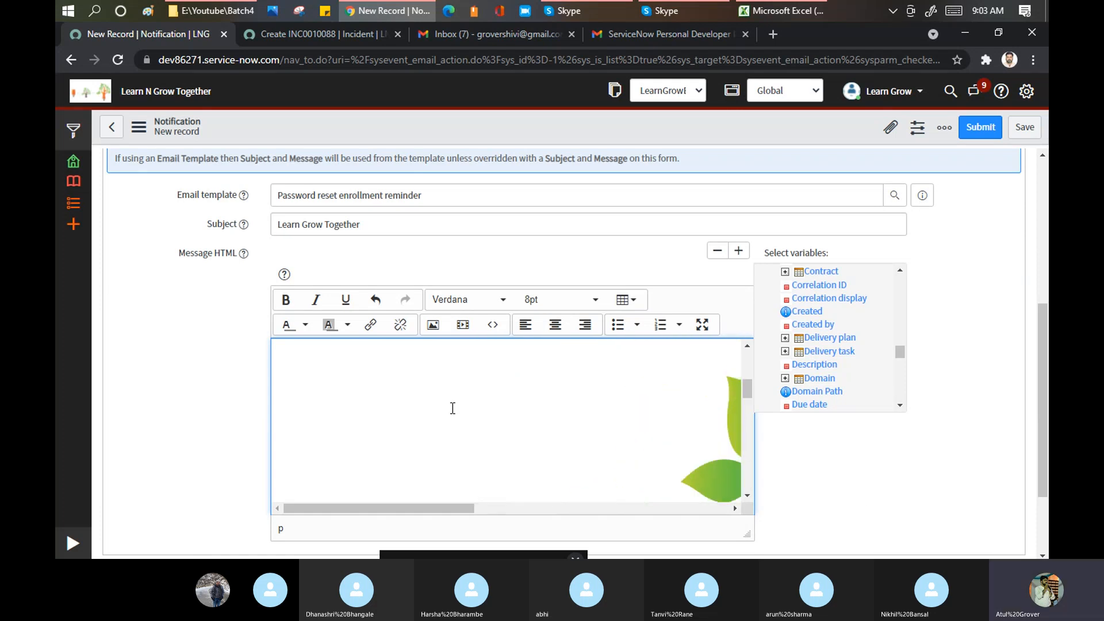
pyautogui.scroll(1, 452, 408)
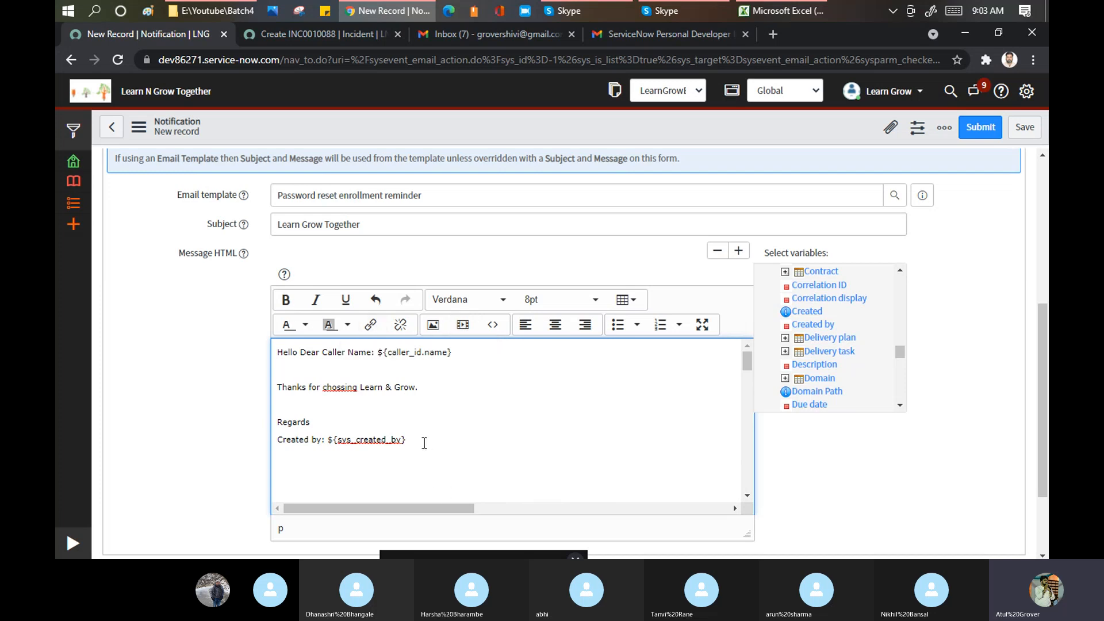
pyautogui.moveTo(426, 443); pyautogui.dragTo(263, 343)
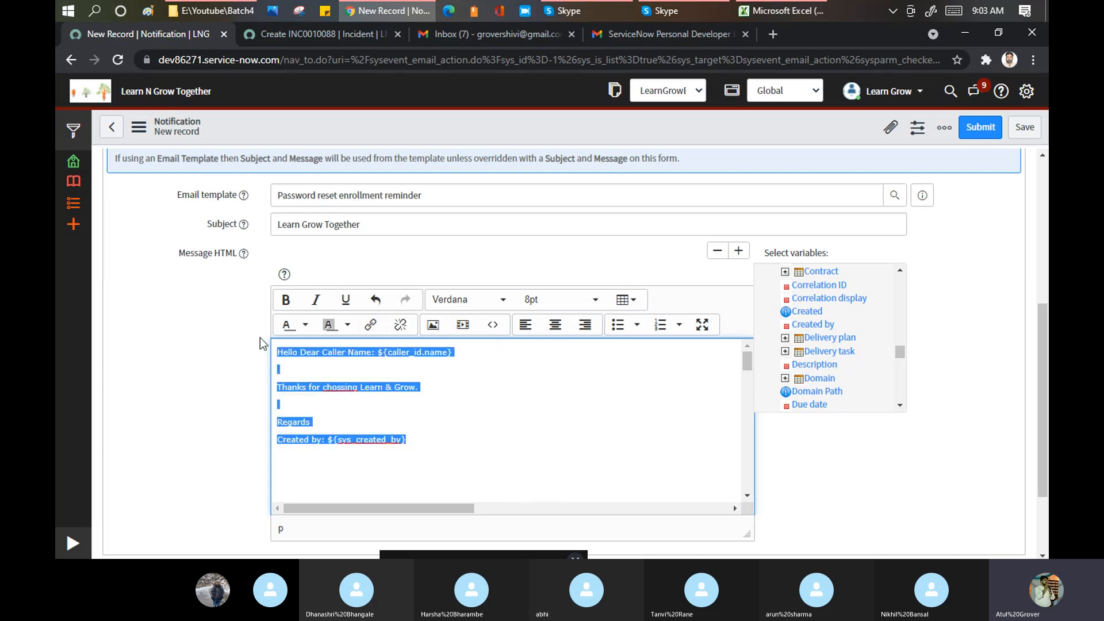
pyautogui.click(346, 305)
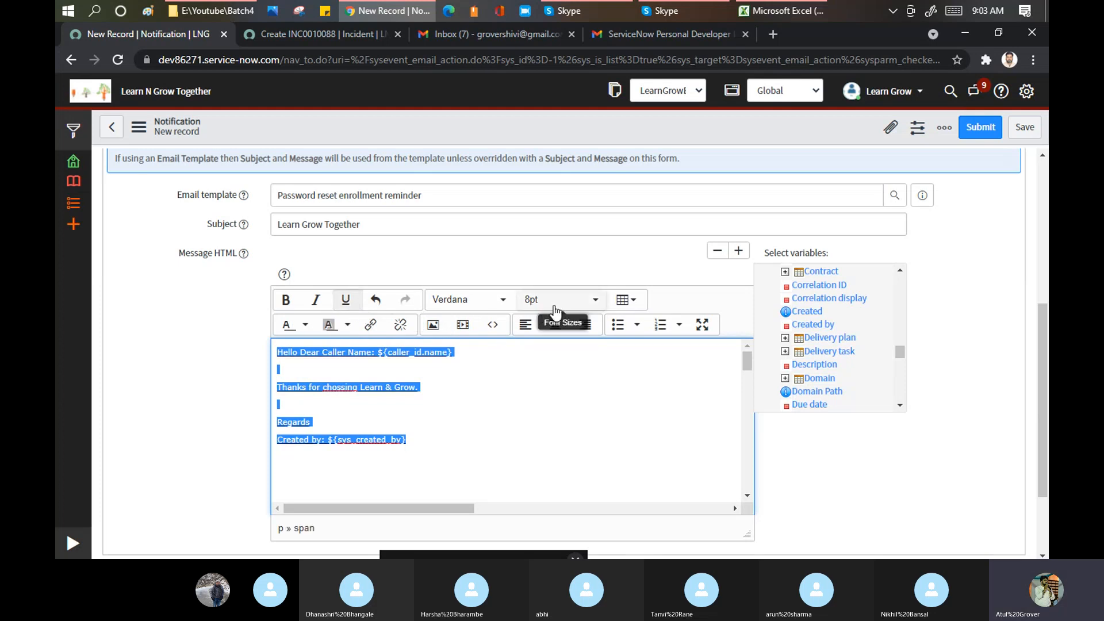
pyautogui.click(347, 326)
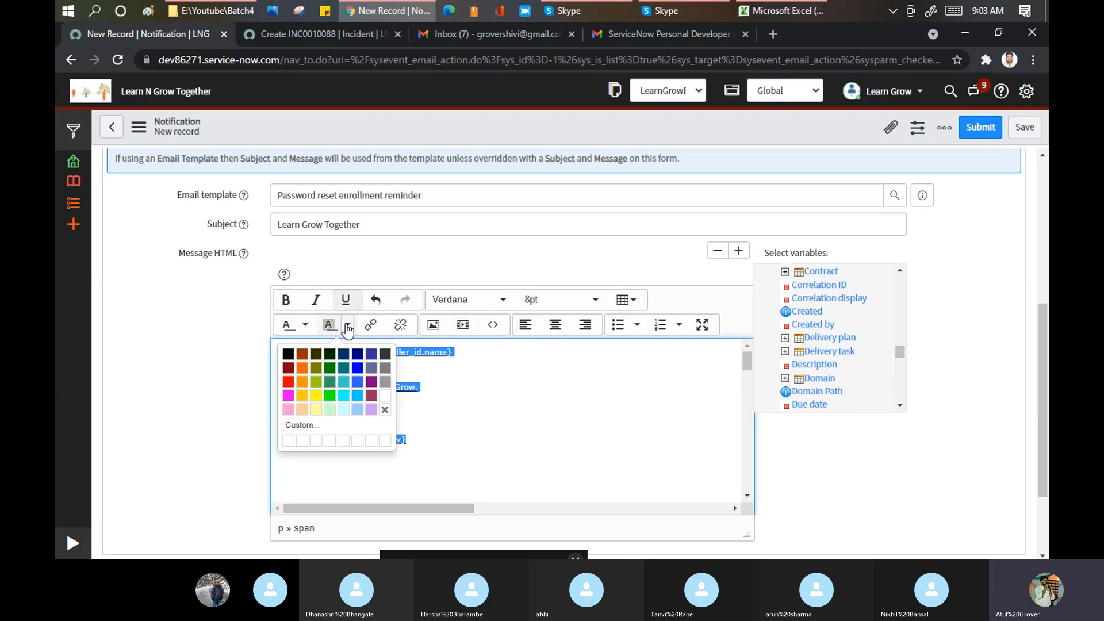
pyautogui.click(305, 324)
pyautogui.click(246, 381)
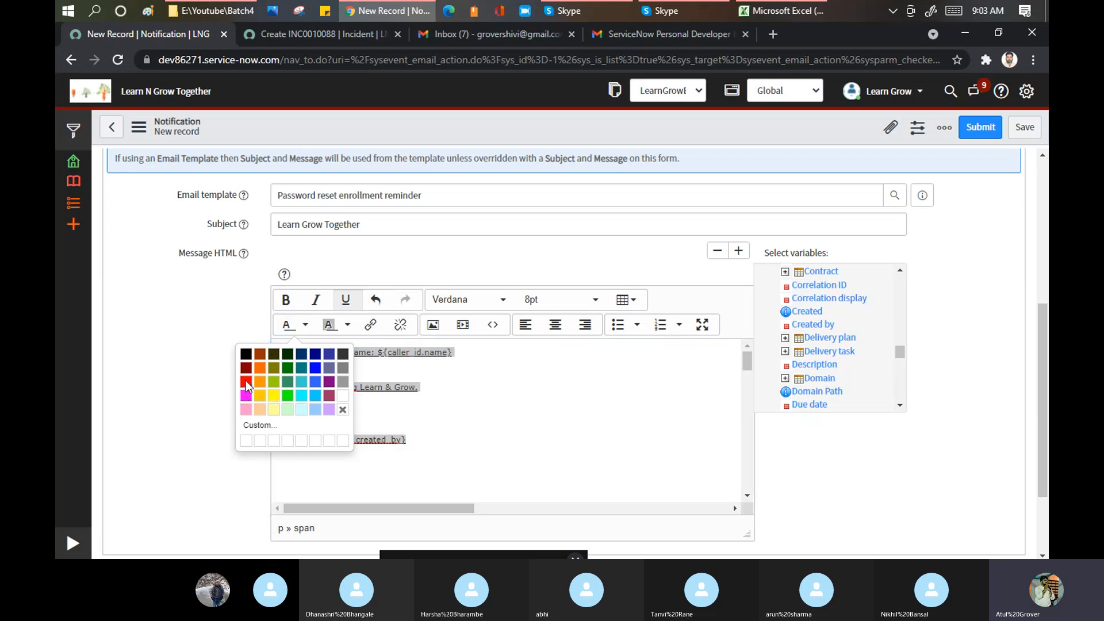
pyautogui.click(509, 406)
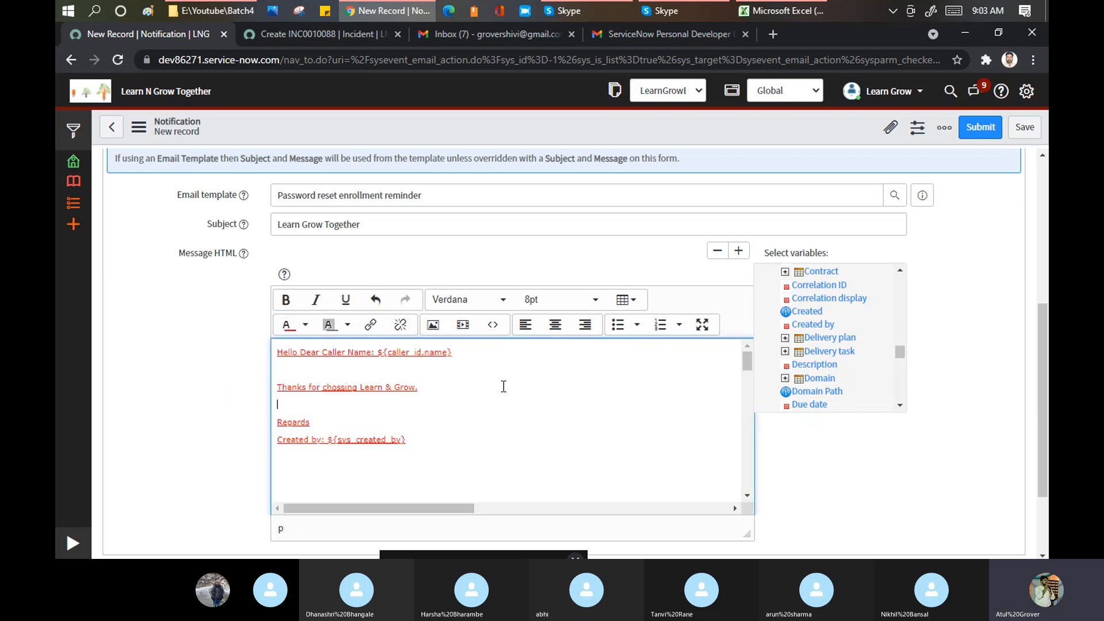
pyautogui.scroll(5, 504, 387)
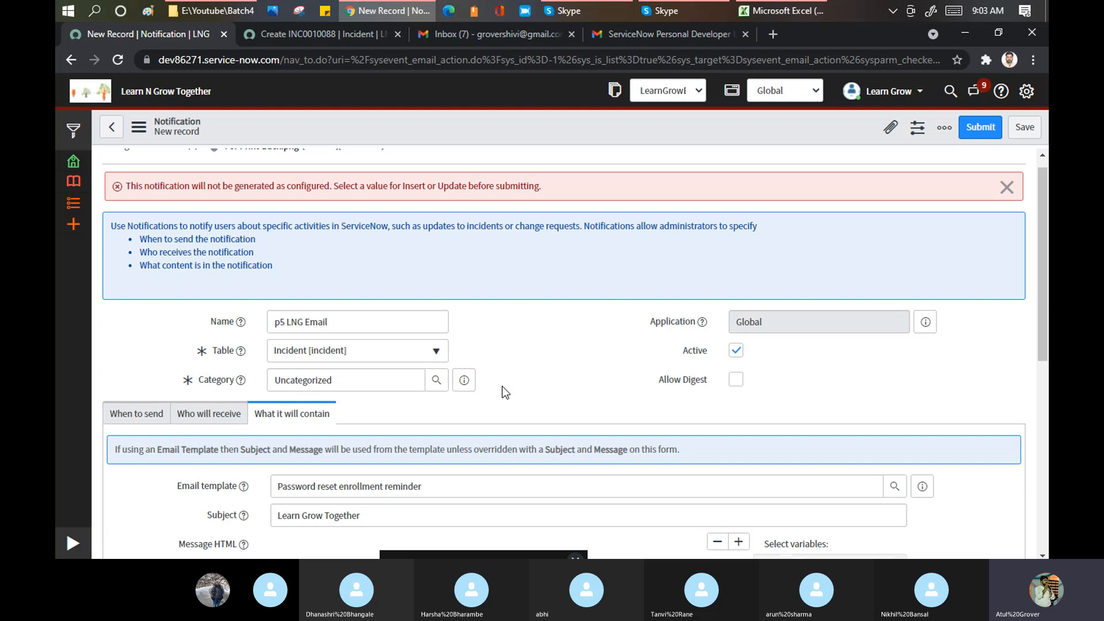
# - Save the 'p5 LNG Email' notification and stay on the record
pyautogui.scroll(1, 502, 387)
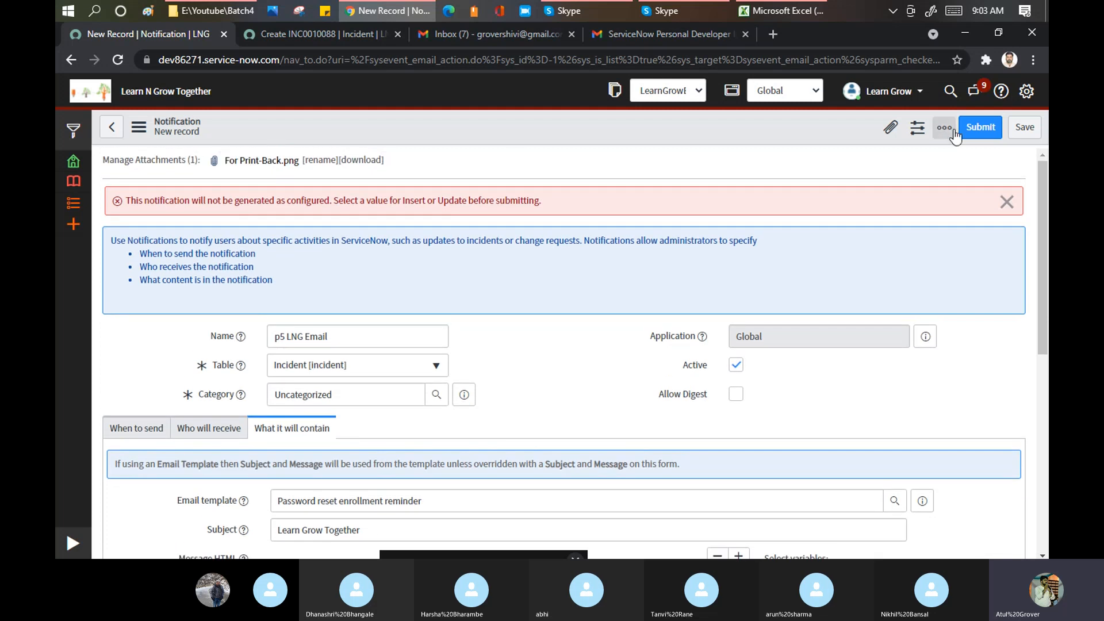
pyautogui.click(1024, 127)
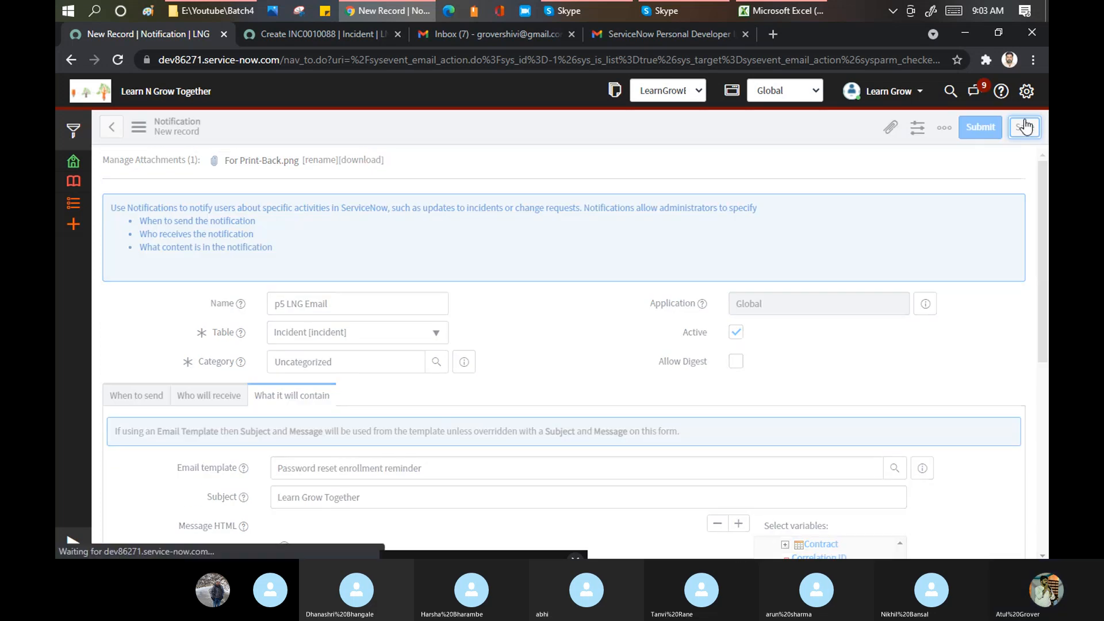
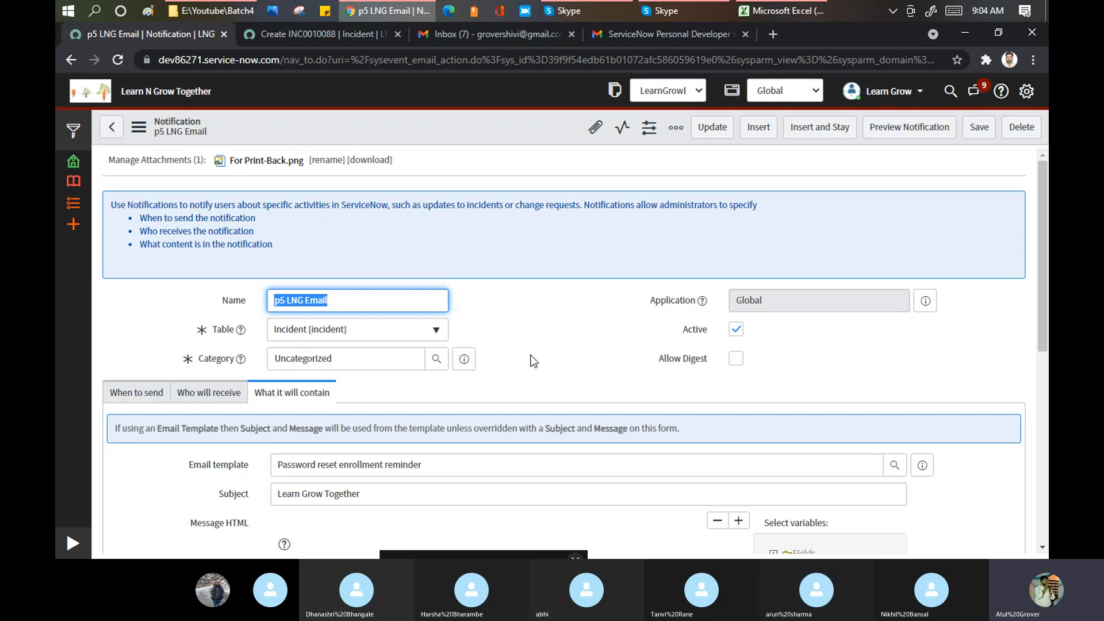
# - Scroll down the 'p5 LNG Email' notification to the Message HTML body and Related Links
pyautogui.scroll(-4, 554, 327)
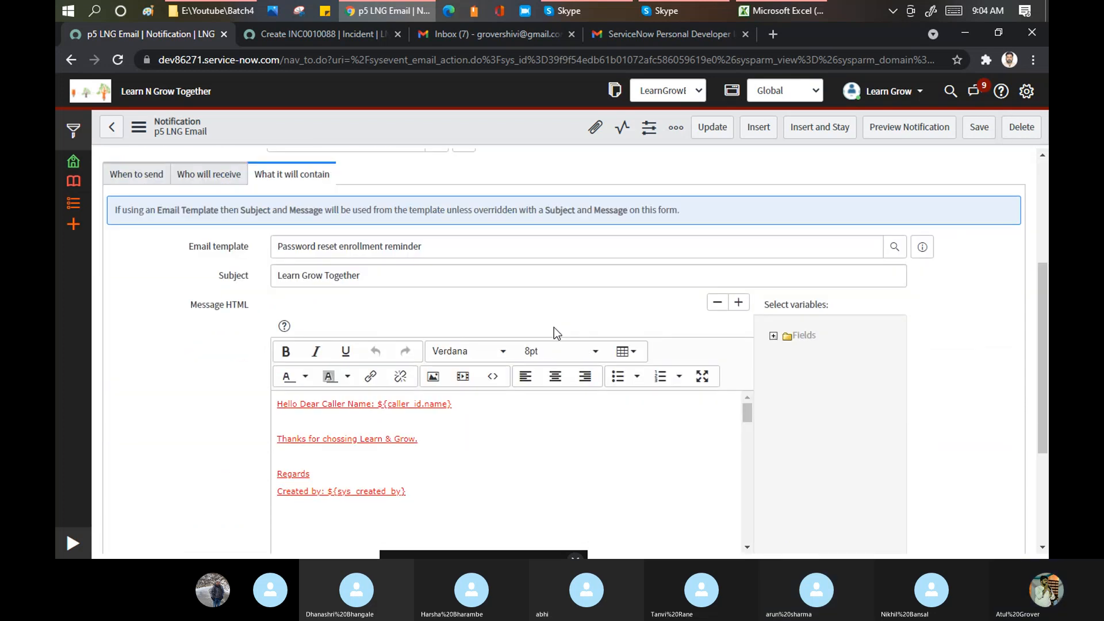
pyautogui.scroll(-3, 553, 327)
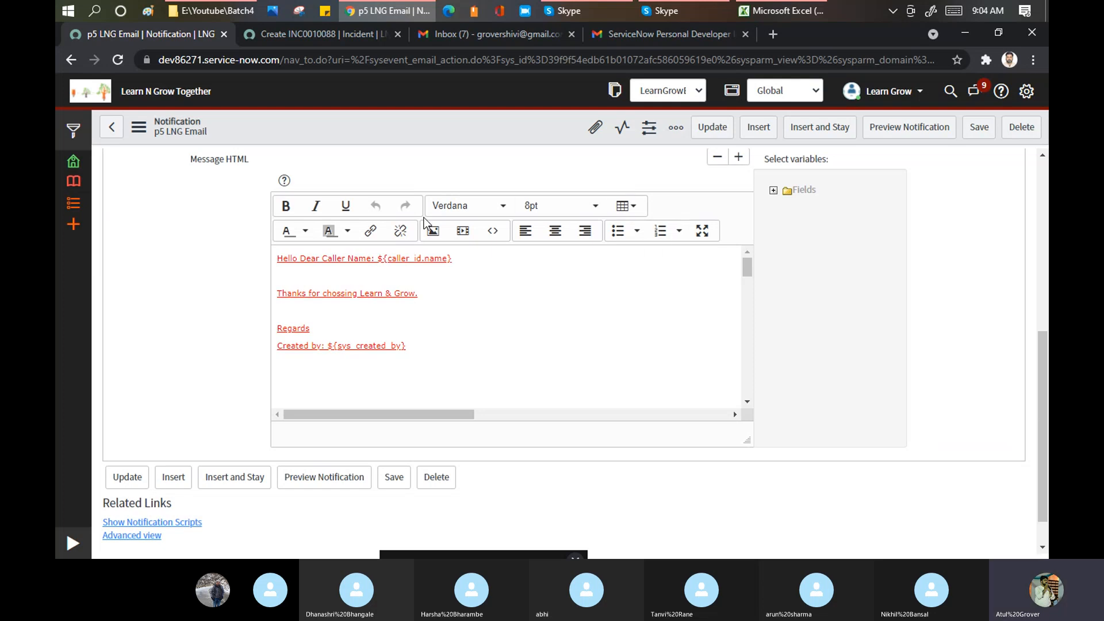
pyautogui.click(704, 232)
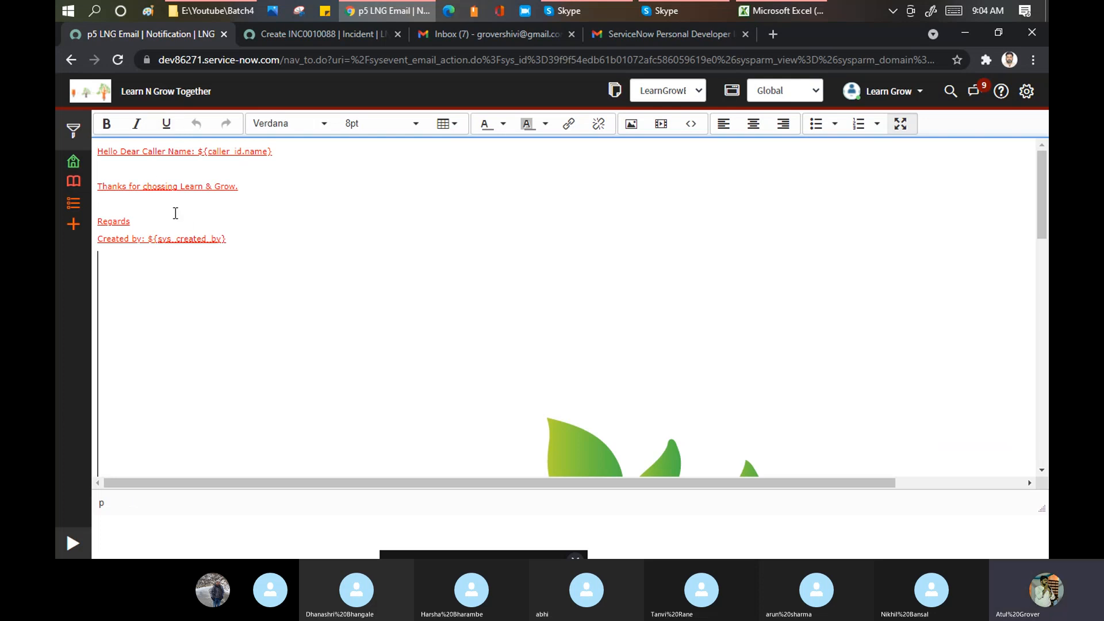
pyautogui.press('F7')
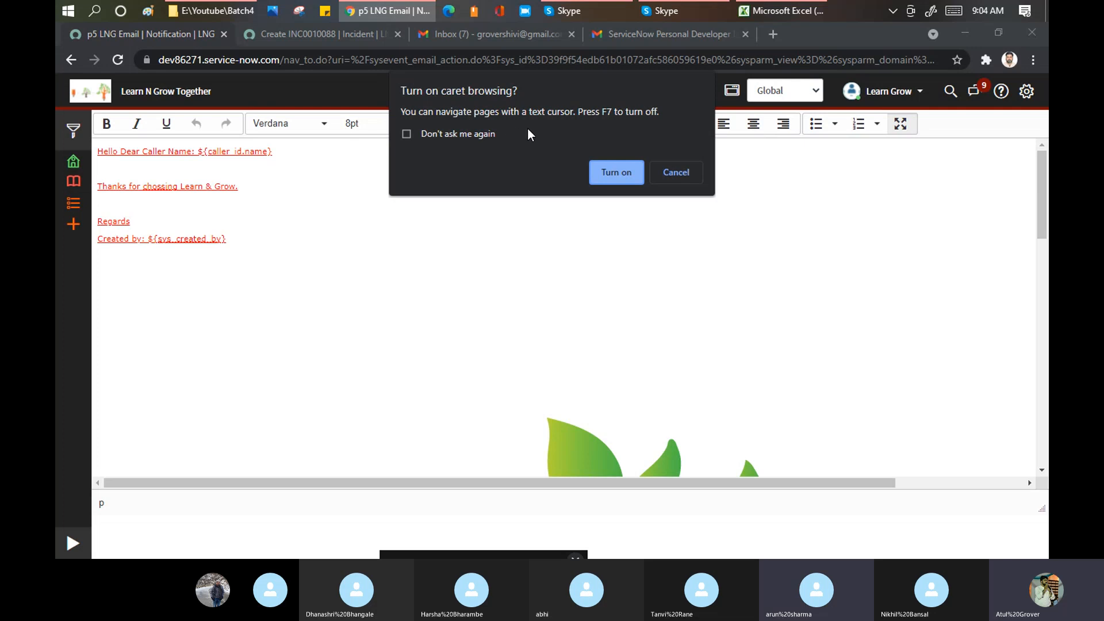
pyautogui.click(677, 171)
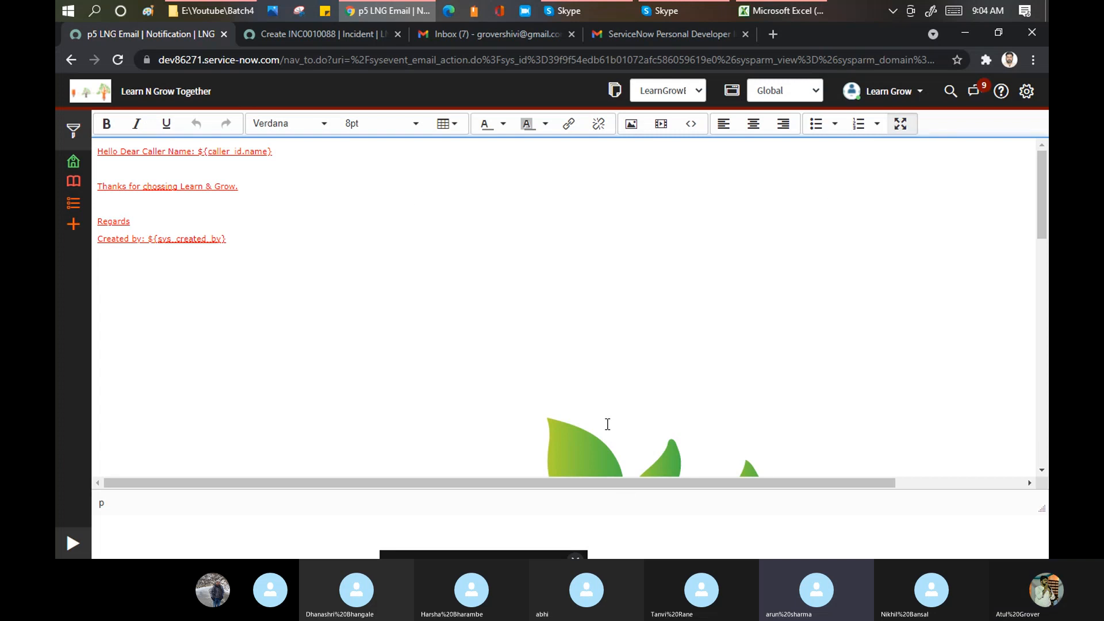
pyautogui.scroll(-3, 609, 402)
pyautogui.click(616, 333)
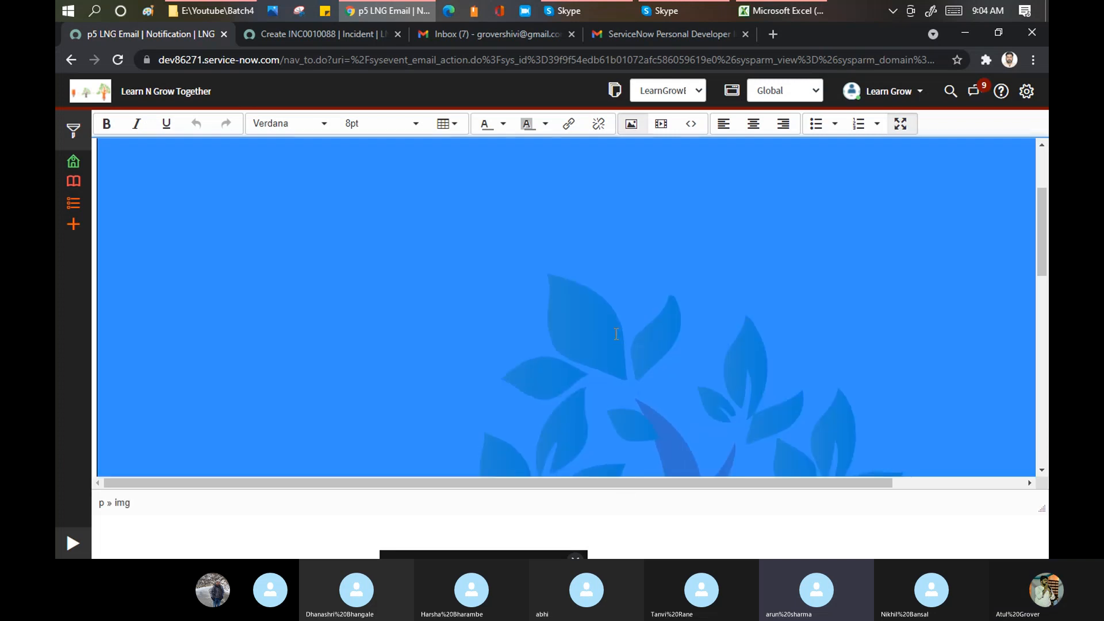
pyautogui.scroll(3, 616, 334)
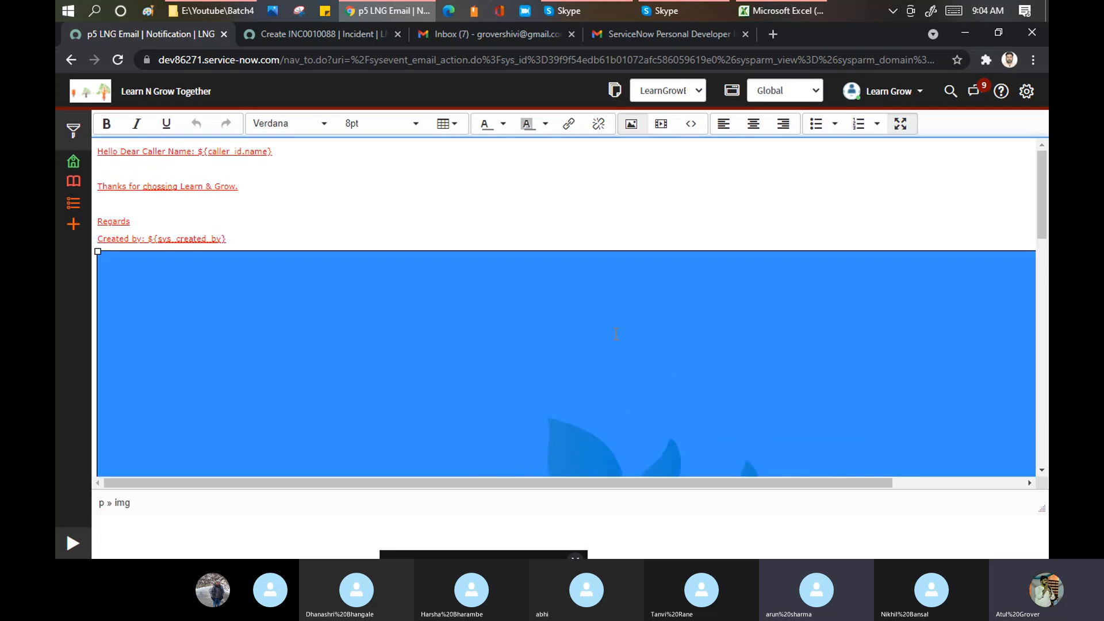
pyautogui.click(900, 125)
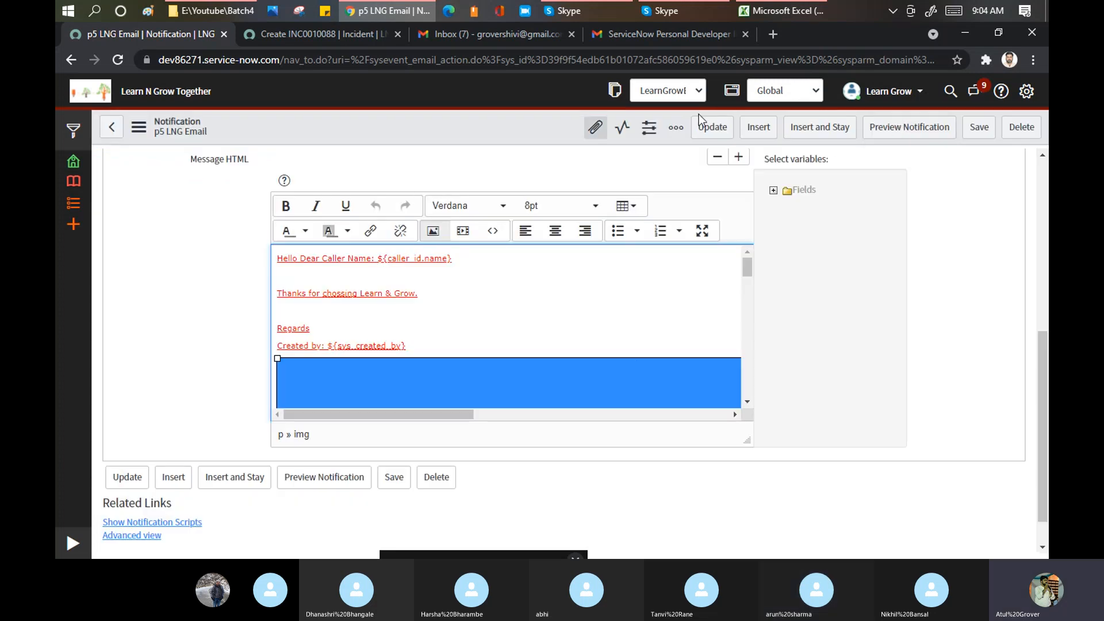
pyautogui.click(898, 130)
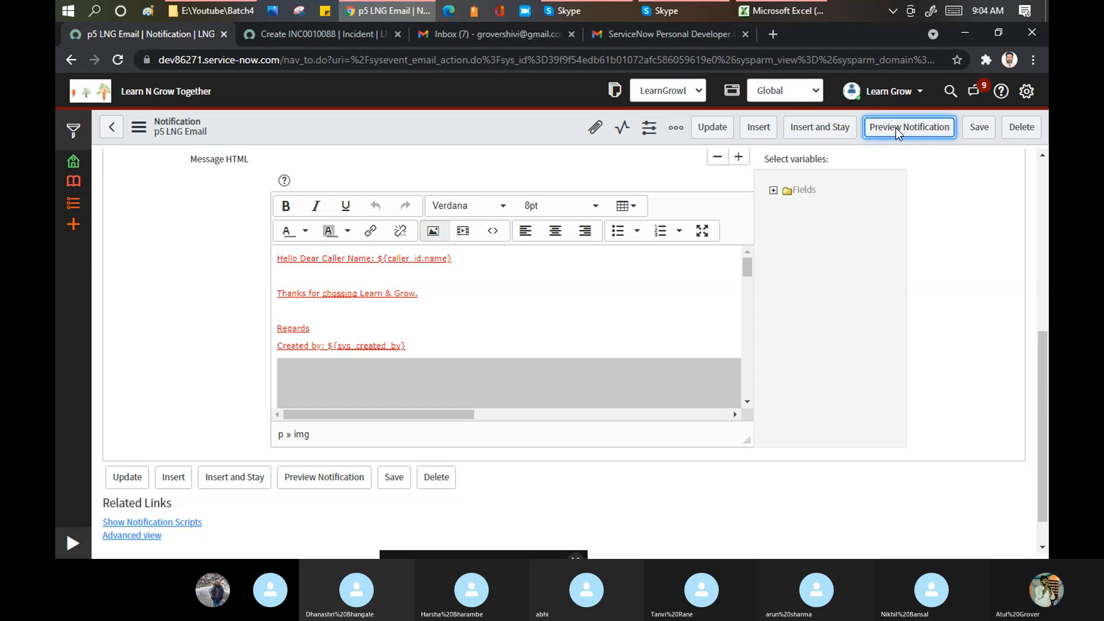
# - Preview the notification for INC0010050, check the rendered caller name, and close the preview
pyautogui.click(898, 129)
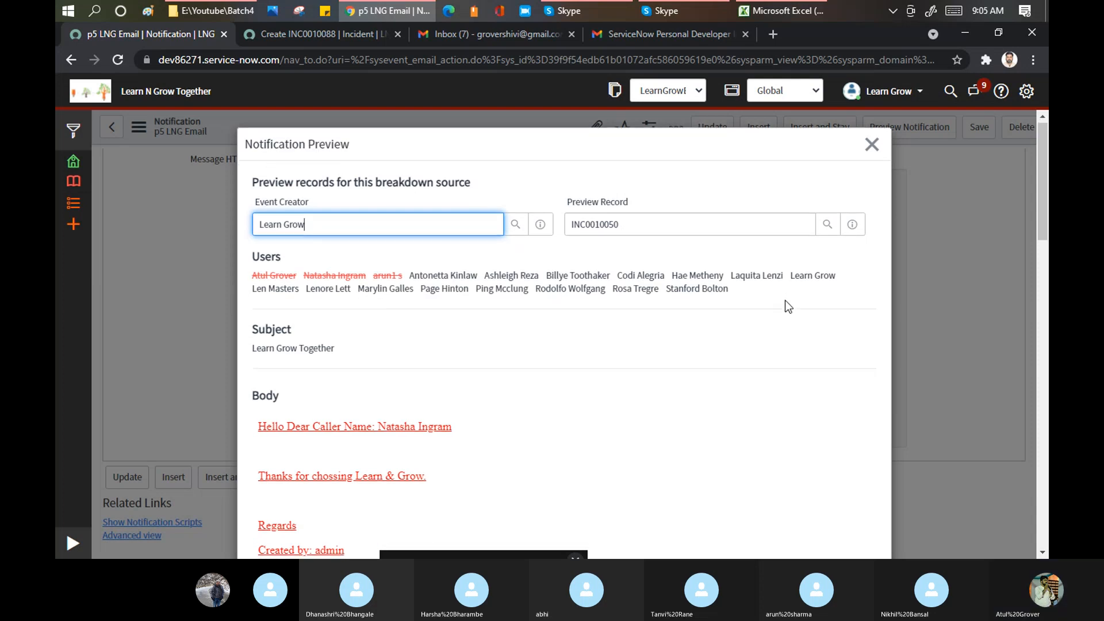
pyautogui.scroll(-1, 785, 301)
pyautogui.scroll(-5, 612, 293)
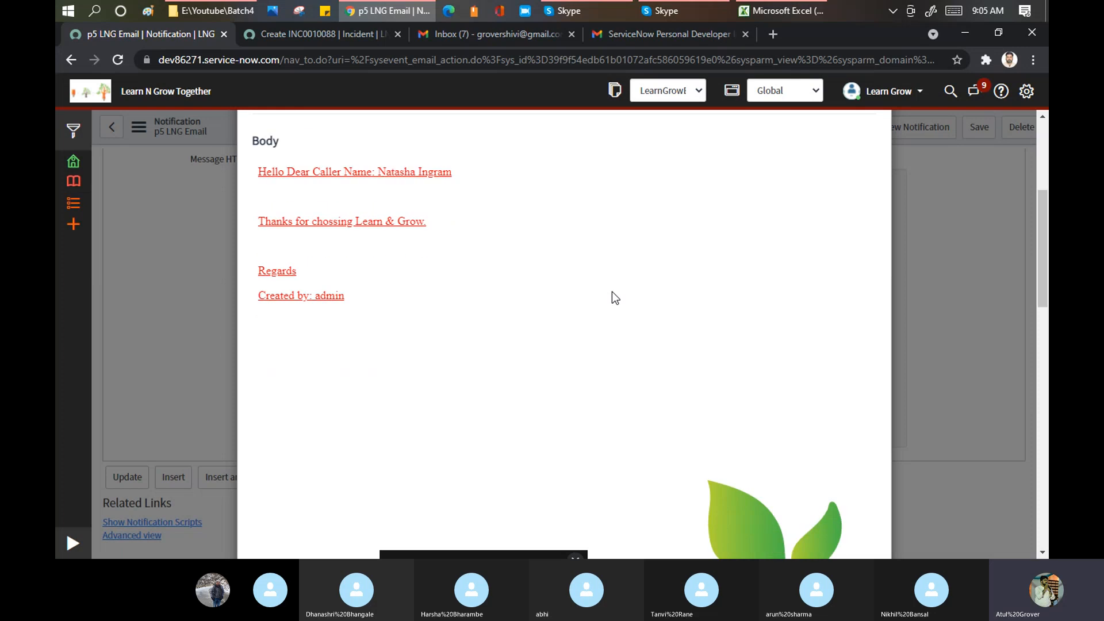
pyautogui.scroll(-10, 612, 292)
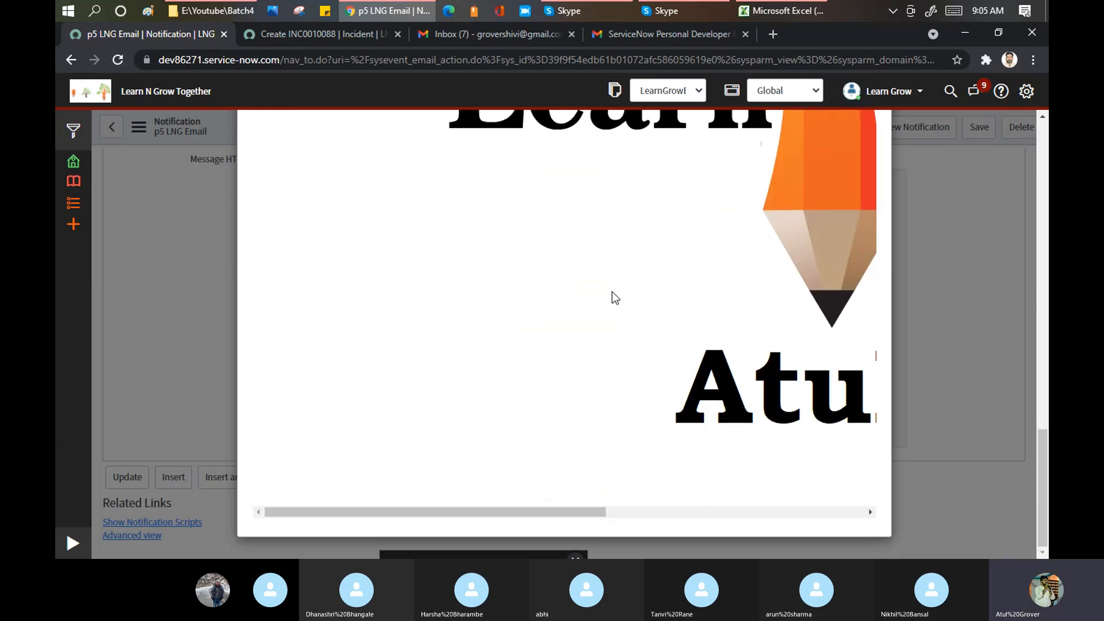
pyautogui.moveTo(542, 512); pyautogui.dragTo(808, 477)
pyautogui.hscroll(-5, 451, 395)
pyautogui.scroll(12, 487, 250)
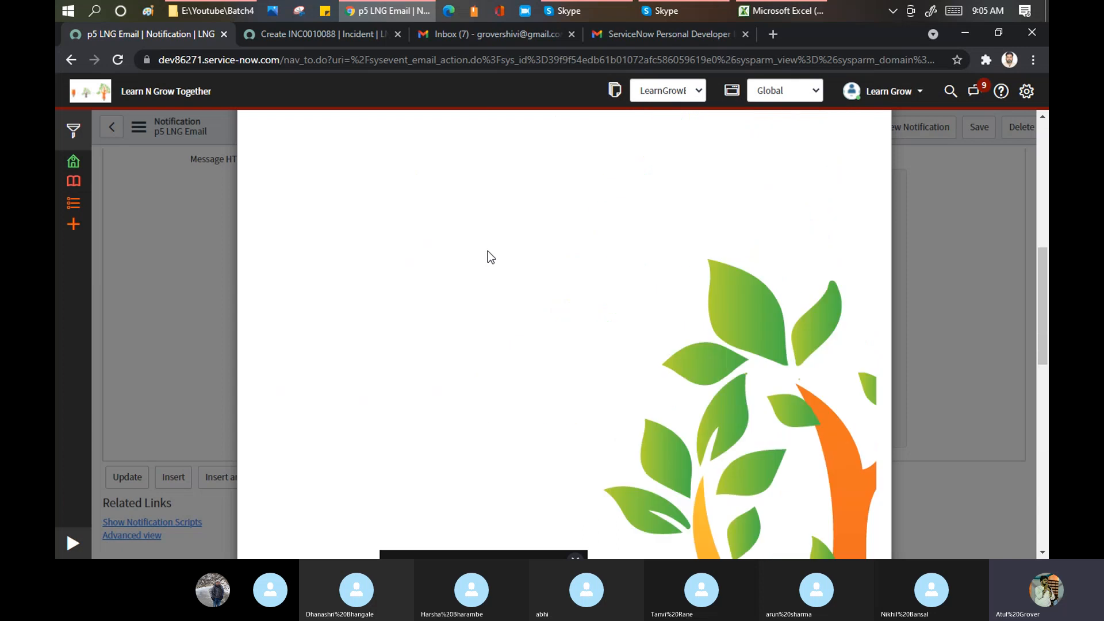
pyautogui.scroll(3, 488, 250)
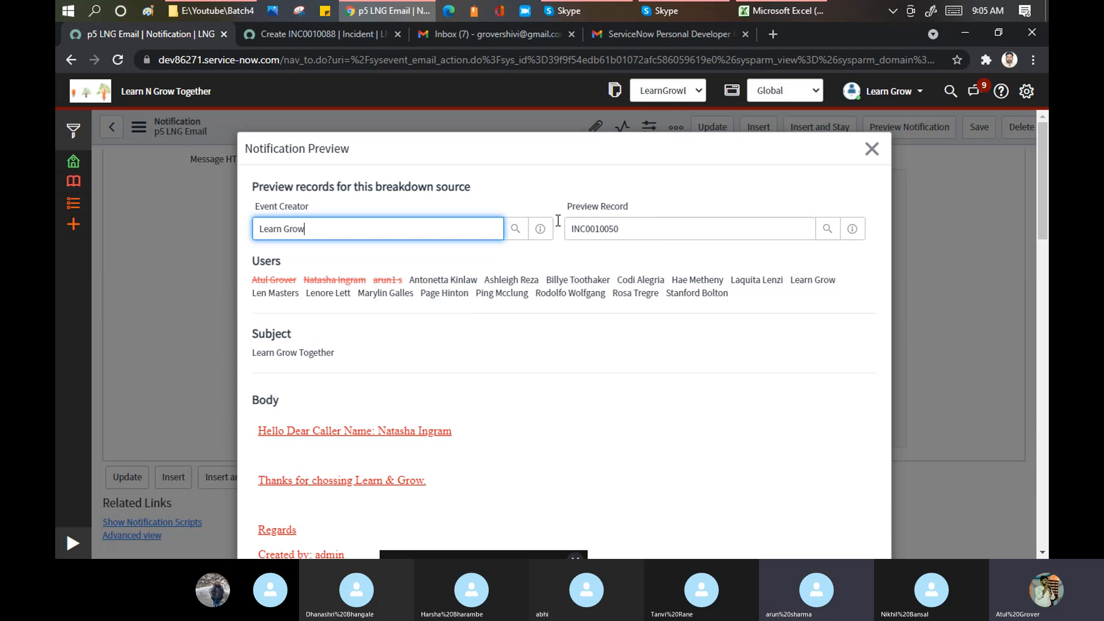
pyautogui.doubleClick(653, 234)
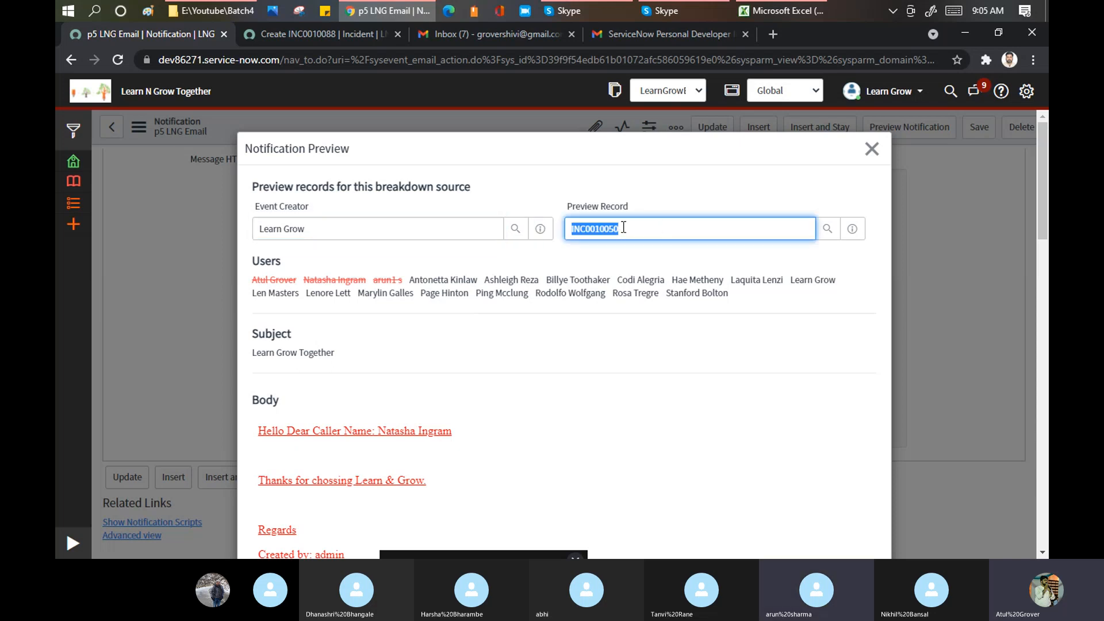
pyautogui.click(872, 150)
# - Review the When to send tab, confirming the send condition is State is New
pyautogui.scroll(1, 223, 310)
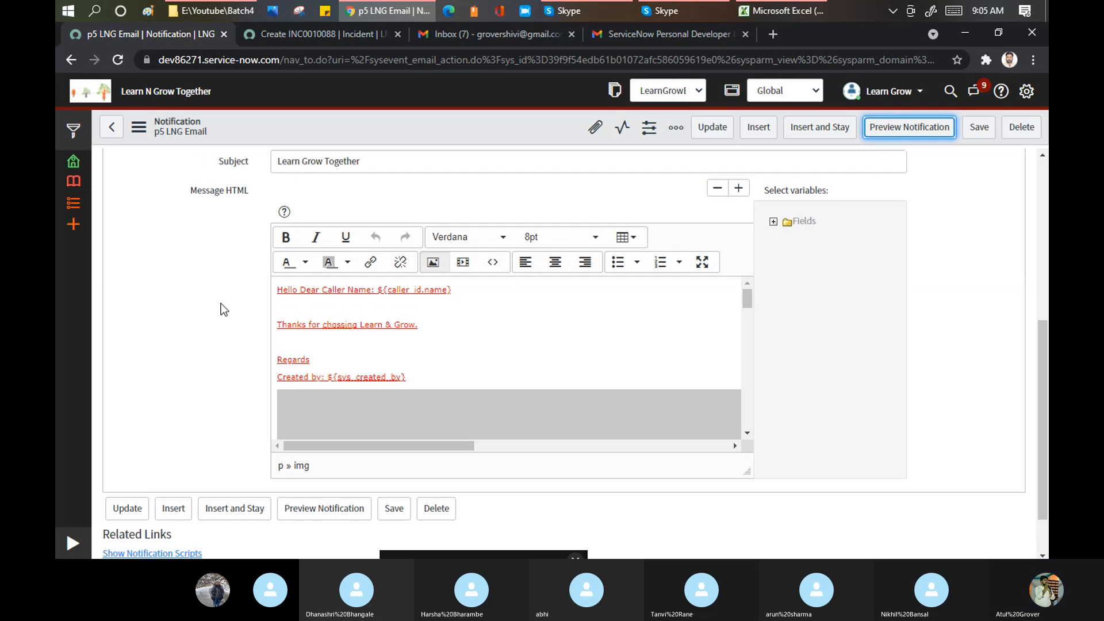
pyautogui.scroll(5, 224, 310)
pyautogui.click(136, 320)
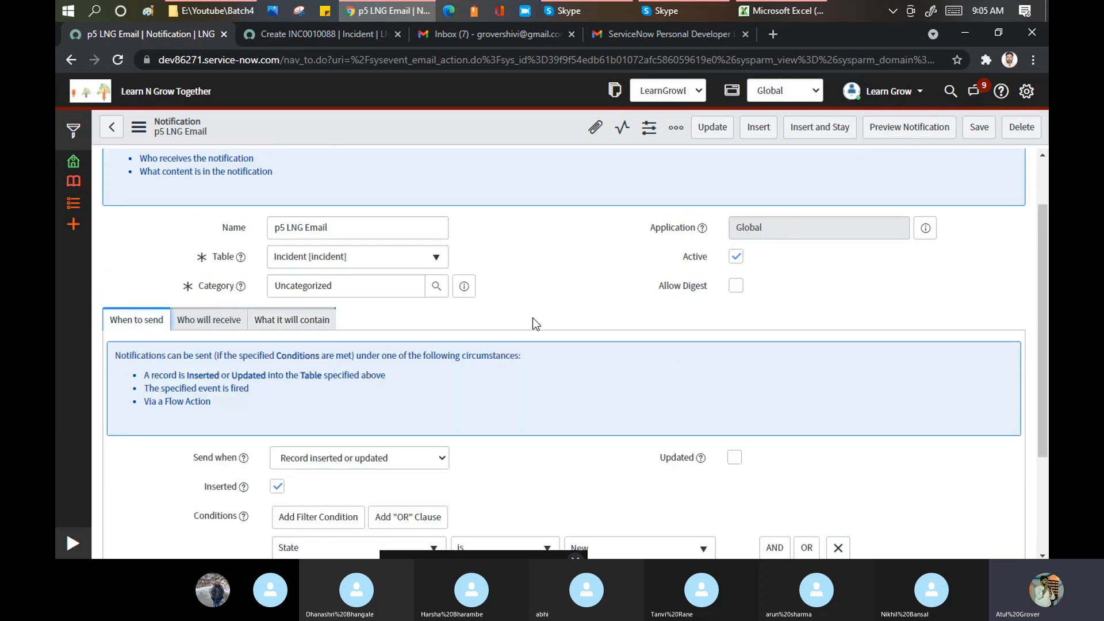
pyautogui.scroll(-3, 534, 323)
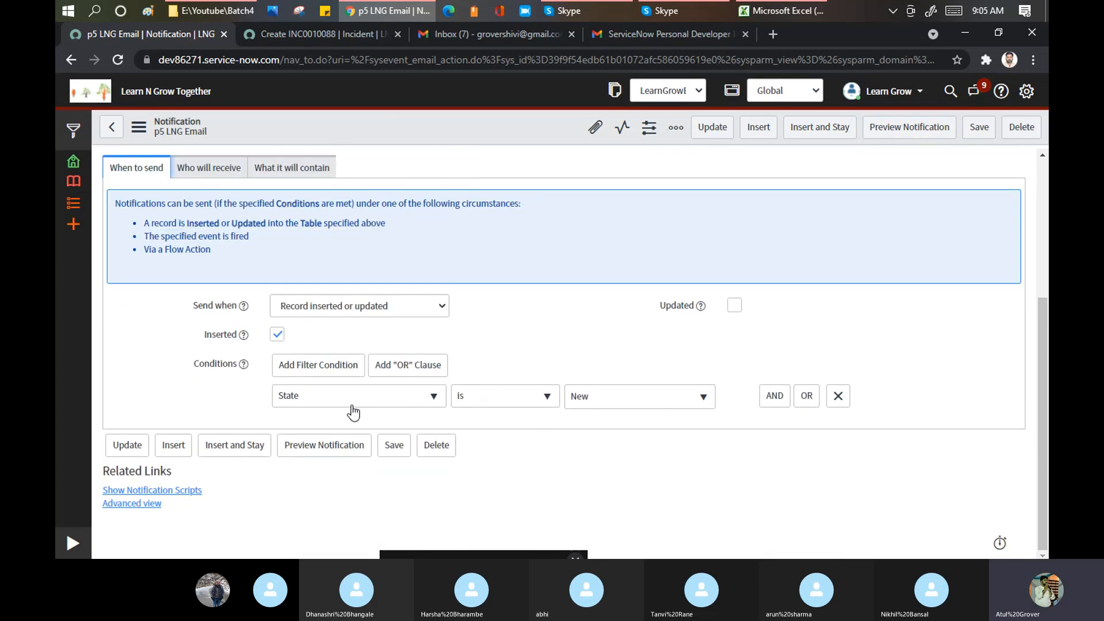
# - Reload the blank incident form so it becomes INC0010089
pyautogui.click(306, 34)
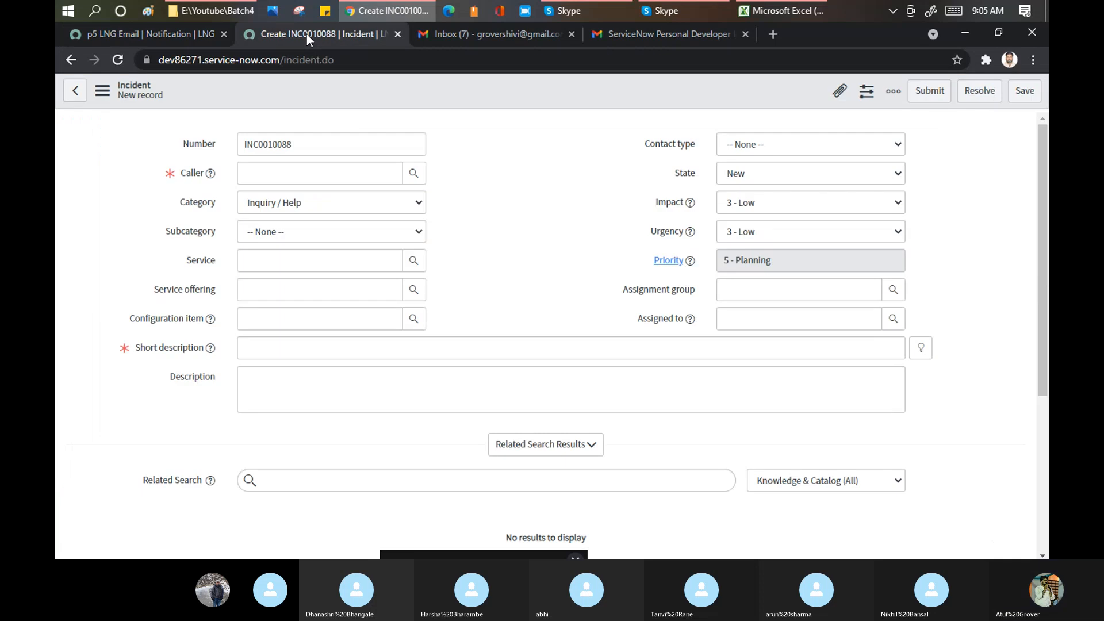
pyautogui.rightClick(394, 90)
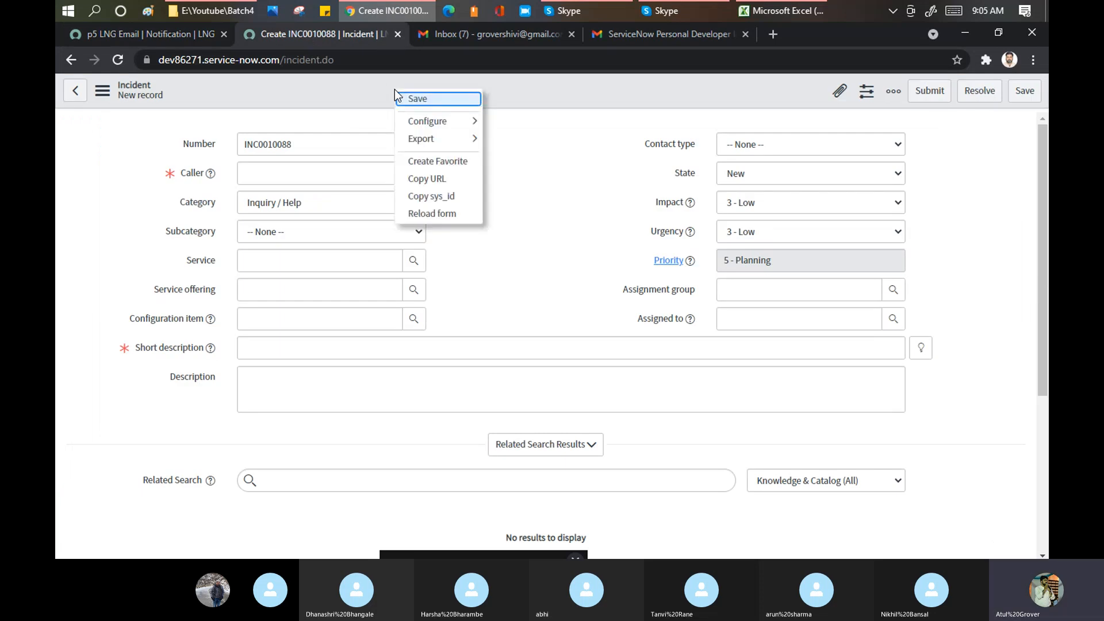
pyautogui.click(421, 214)
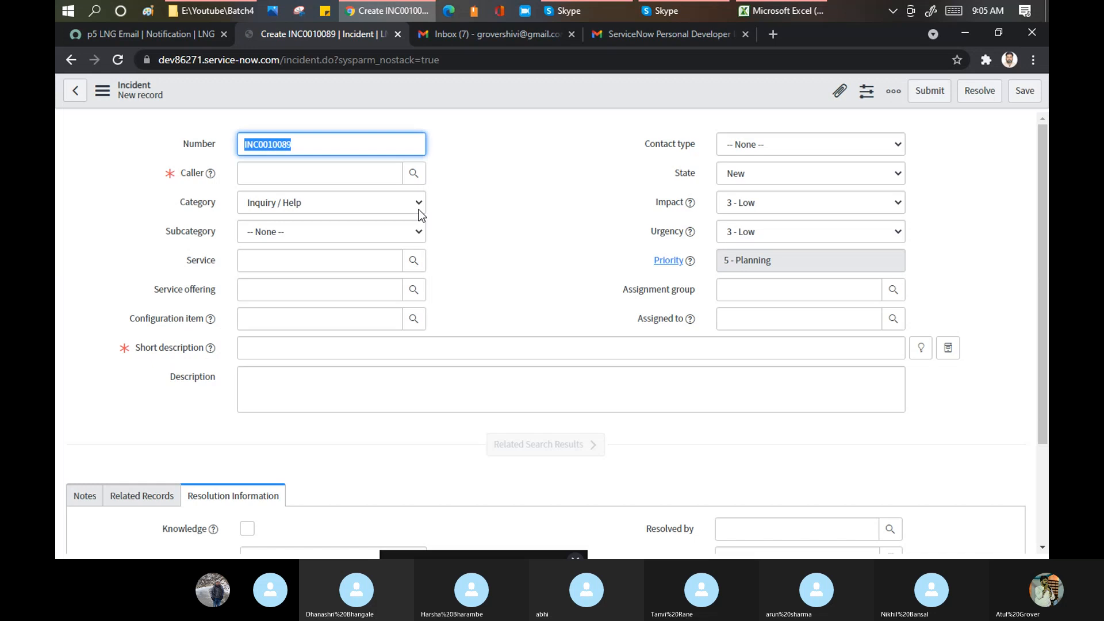
# - Set the caller to Learn Grow and start the short description with 'Welcoem'
pyautogui.click(314, 170)
pyautogui.write('lea')
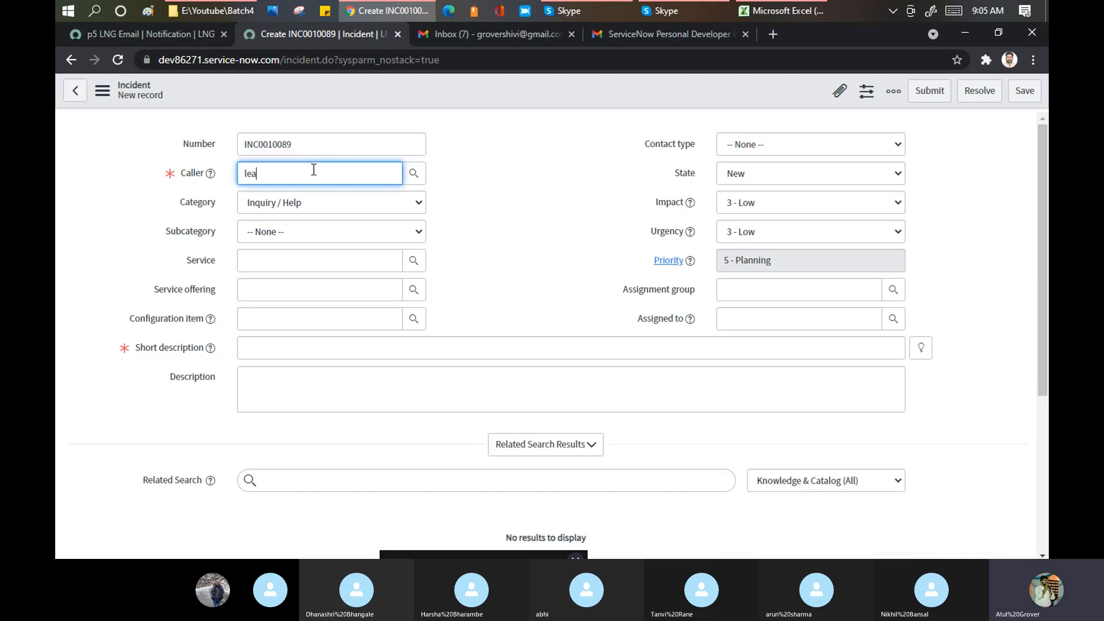
pyautogui.press('BackSpace')
pyautogui.press('BackSpace')
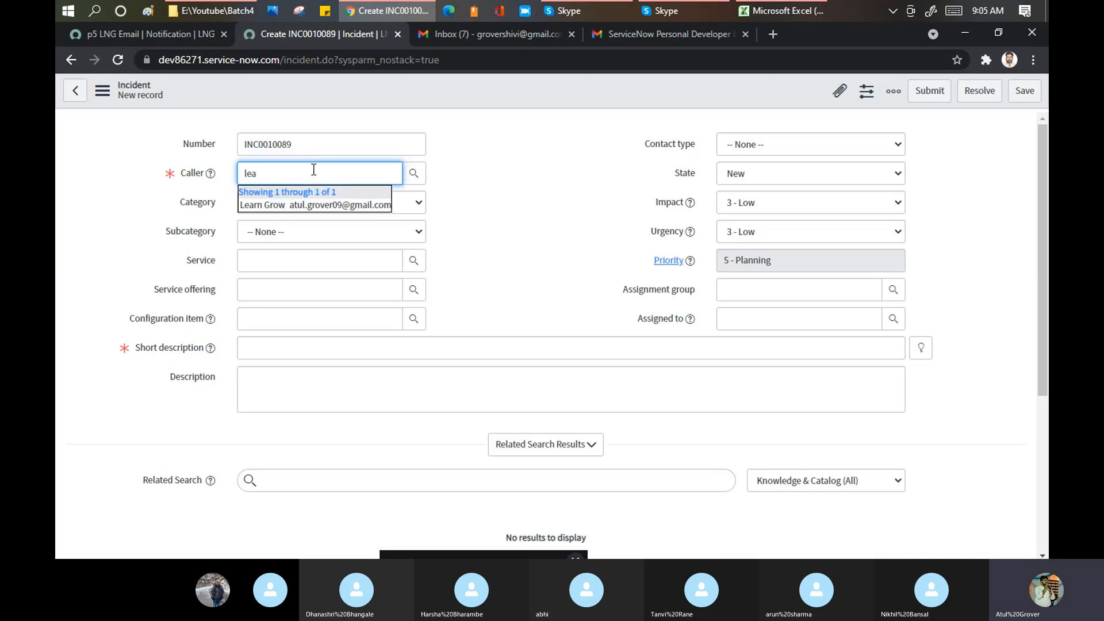
pyautogui.click(314, 207)
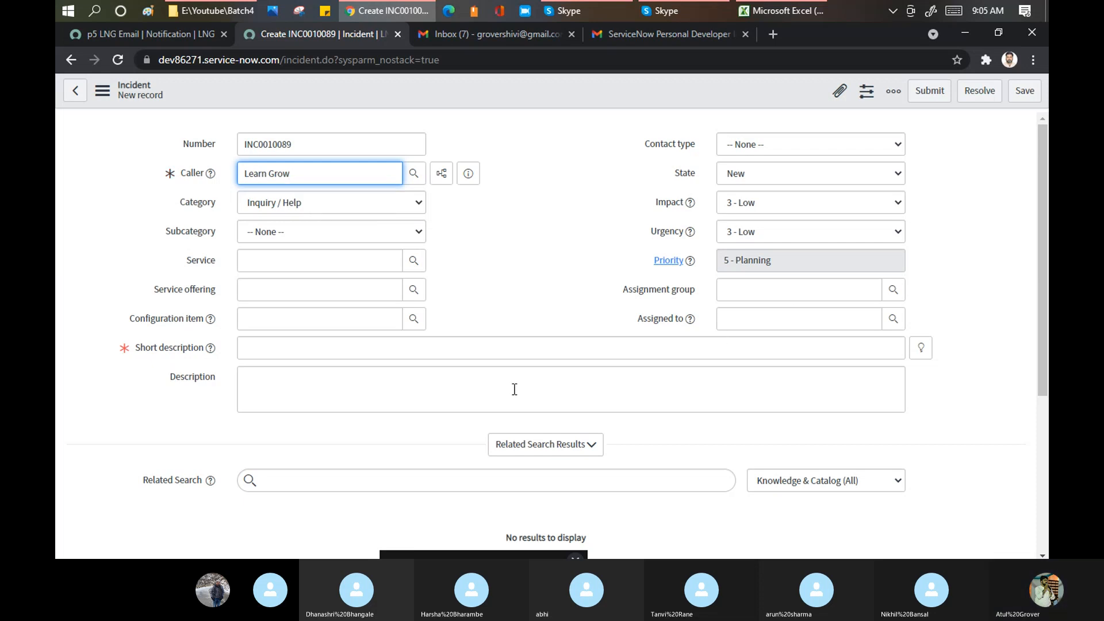
pyautogui.click(328, 354)
pyautogui.write('W')
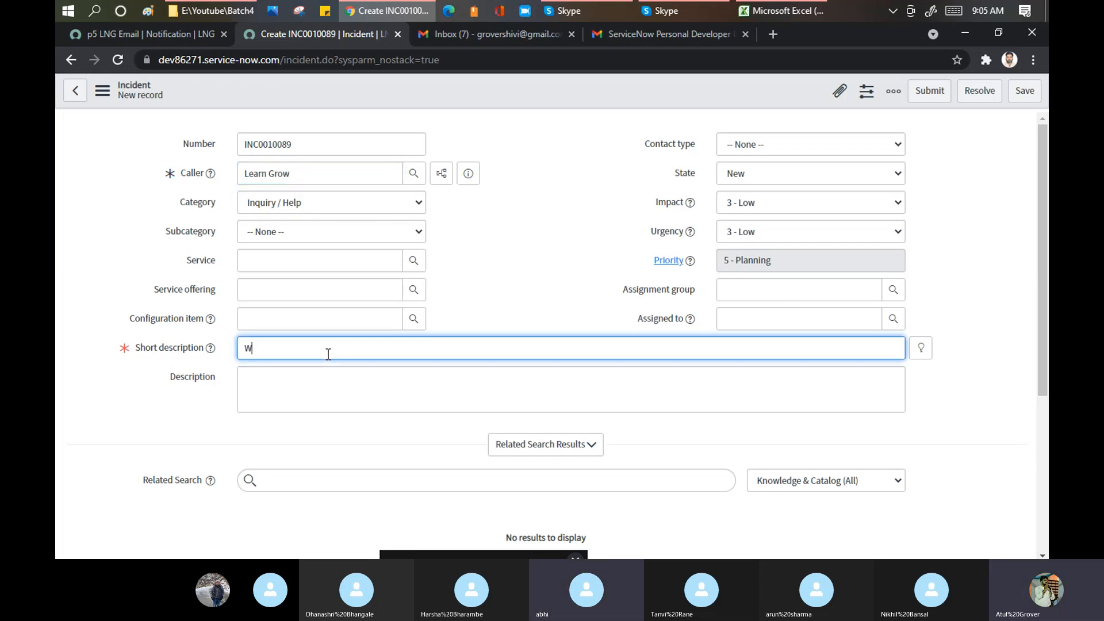
pyautogui.write('elcoem')
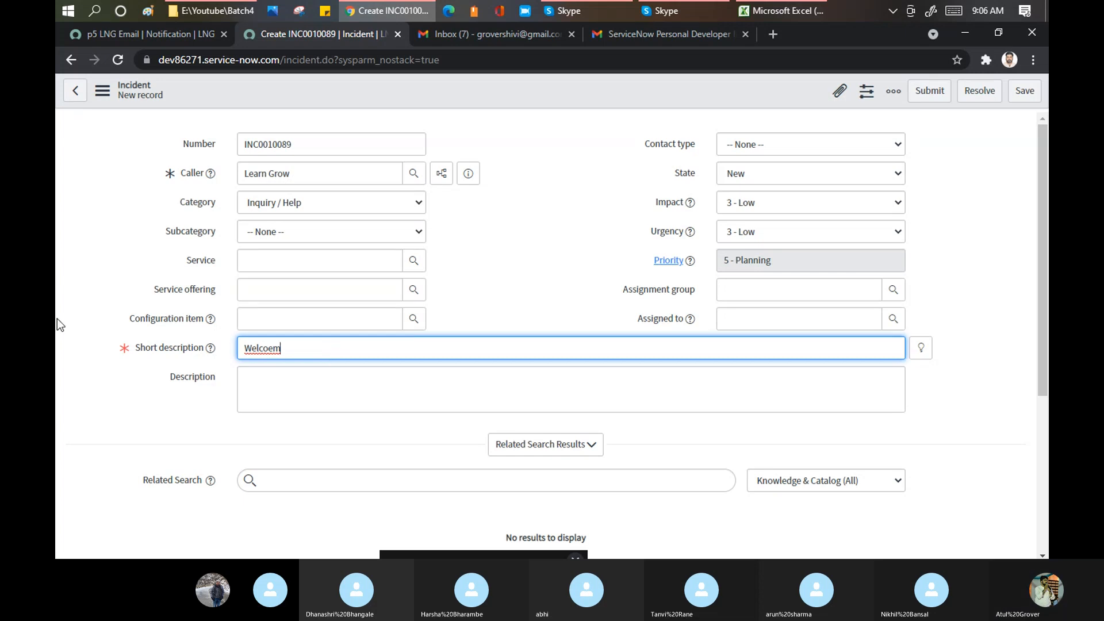
pyautogui.click(589, 9)
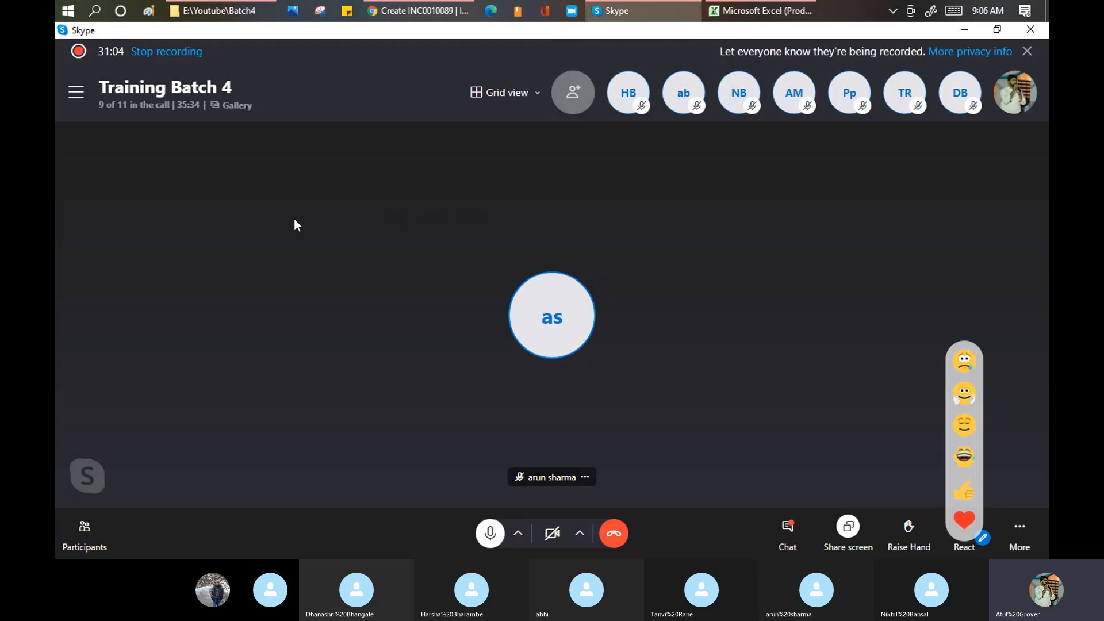
pyautogui.rightClick(692, 98)
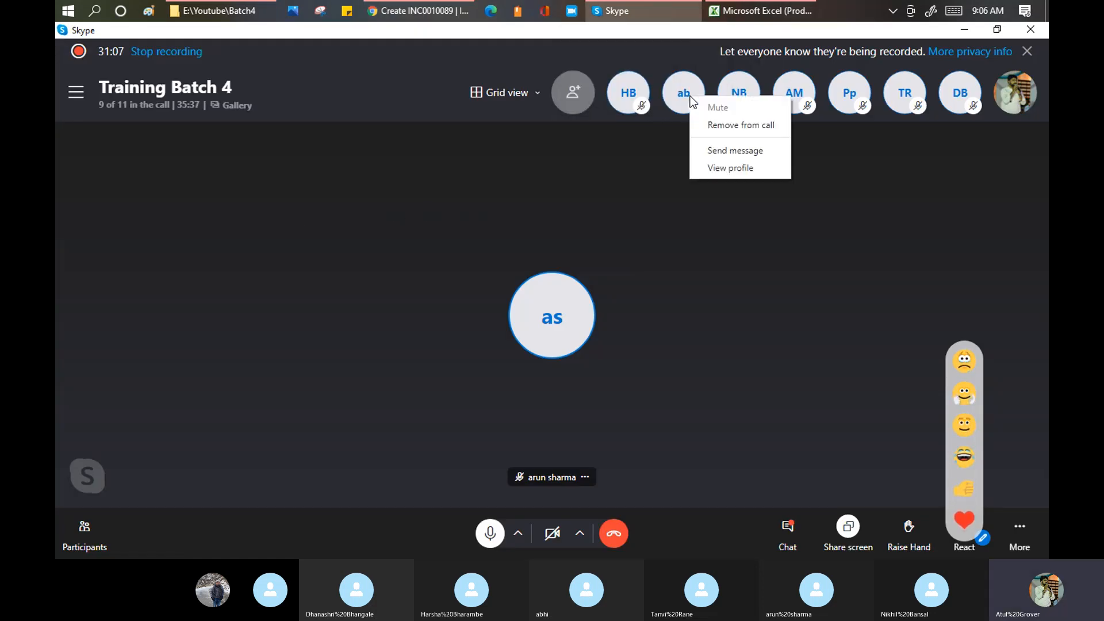
pyautogui.click(561, 170)
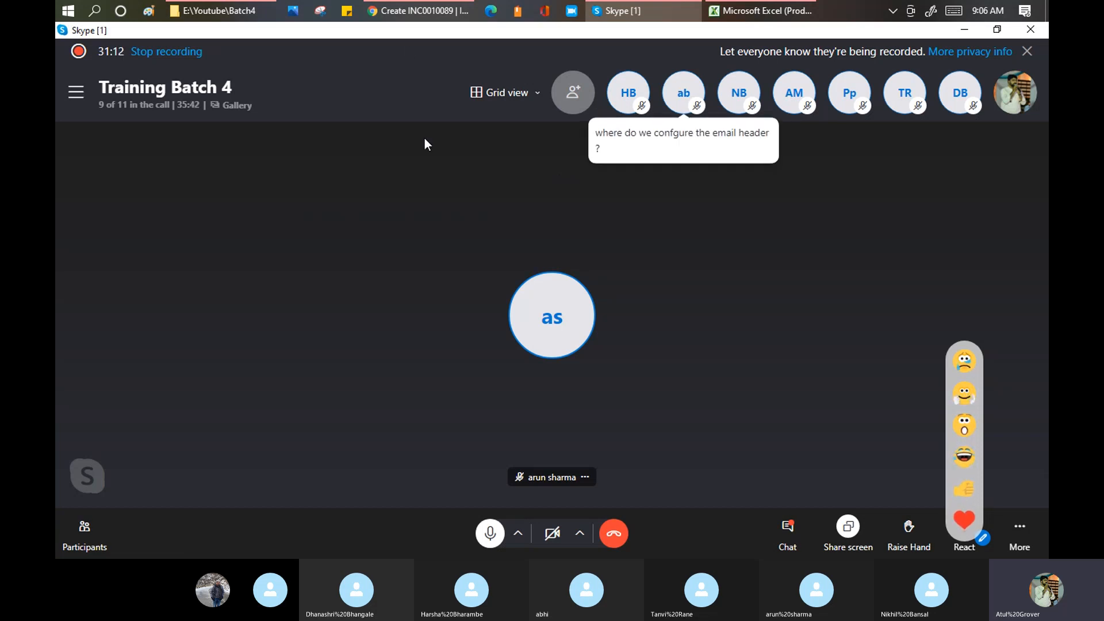
# - Check the notification's email template, 'Password reset enrollment reminder', under What it will contain
pyautogui.click(415, 10)
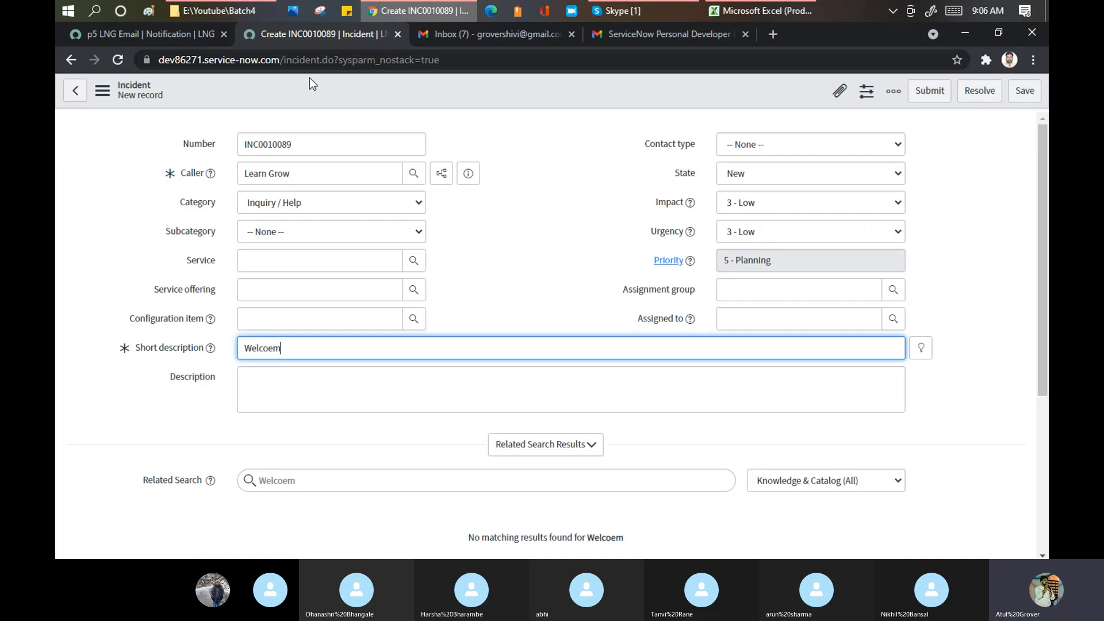
pyautogui.click(148, 32)
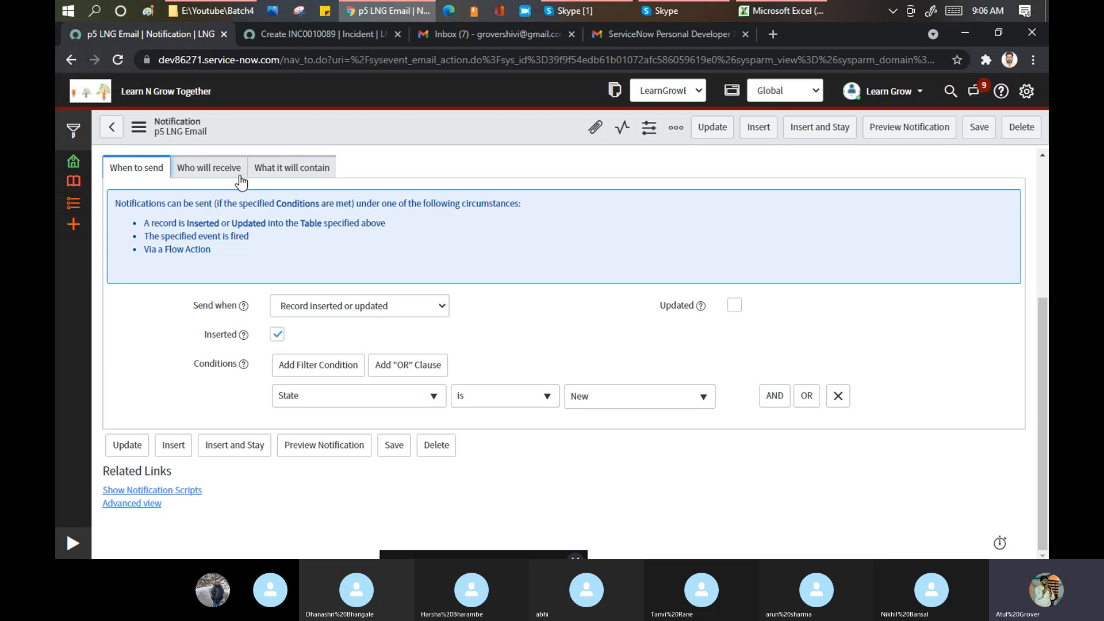
pyautogui.click(281, 169)
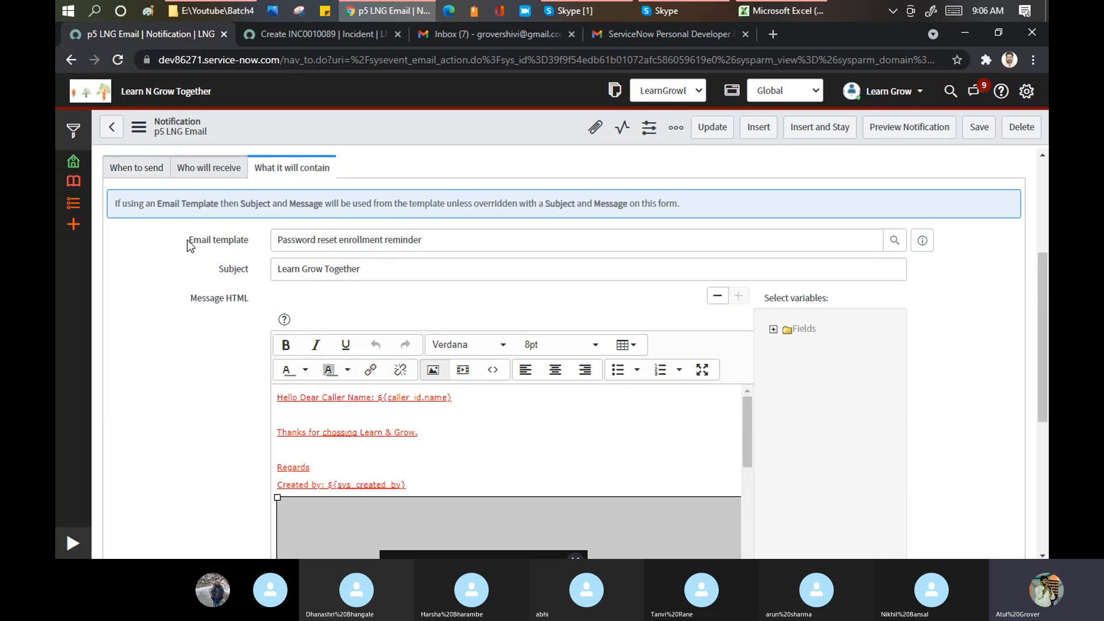
pyautogui.moveTo(188, 240); pyautogui.dragTo(250, 245)
pyautogui.click(251, 245)
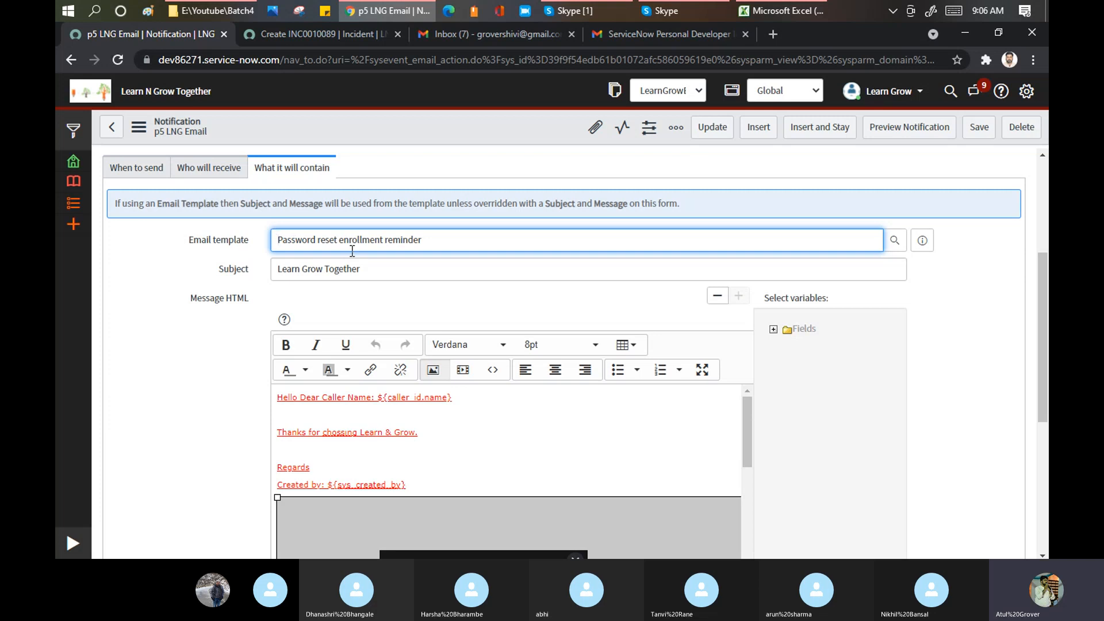
pyautogui.moveTo(439, 244); pyautogui.dragTo(243, 246)
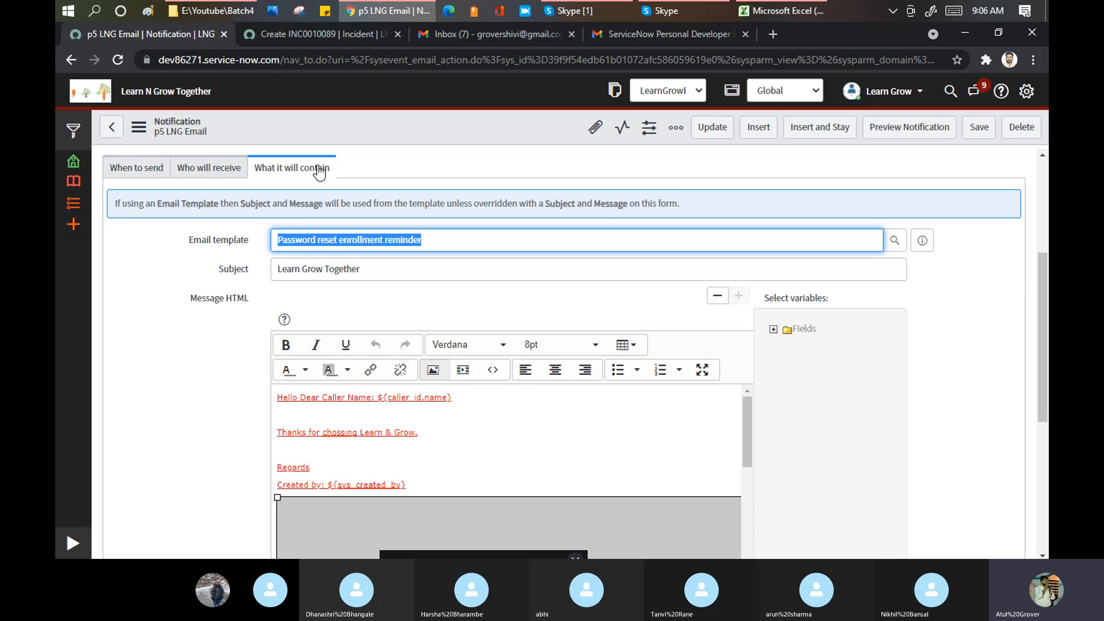
# - Recheck the notification's When to send condition, then go back to incident INC0010089
pyautogui.click(306, 33)
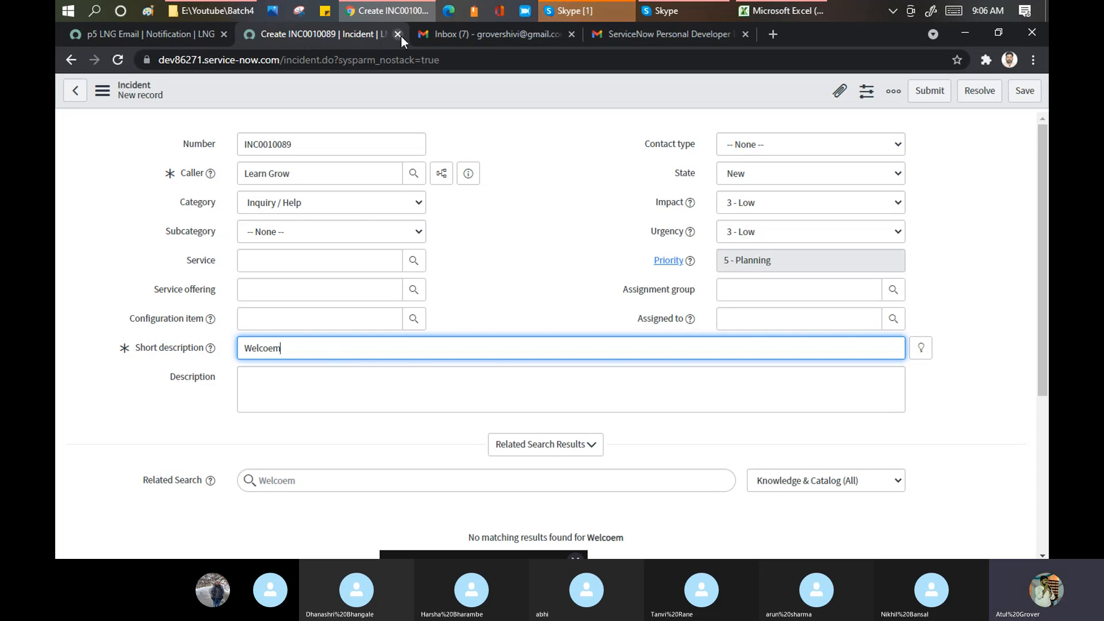
pyautogui.click(156, 36)
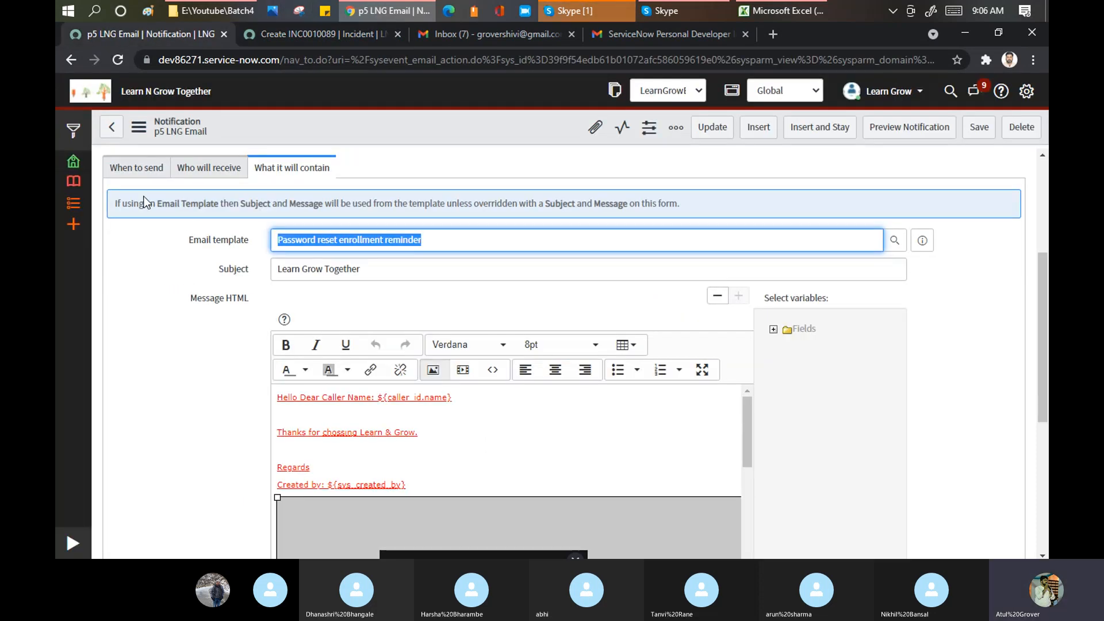
pyautogui.click(115, 165)
pyautogui.scroll(5, 295, 278)
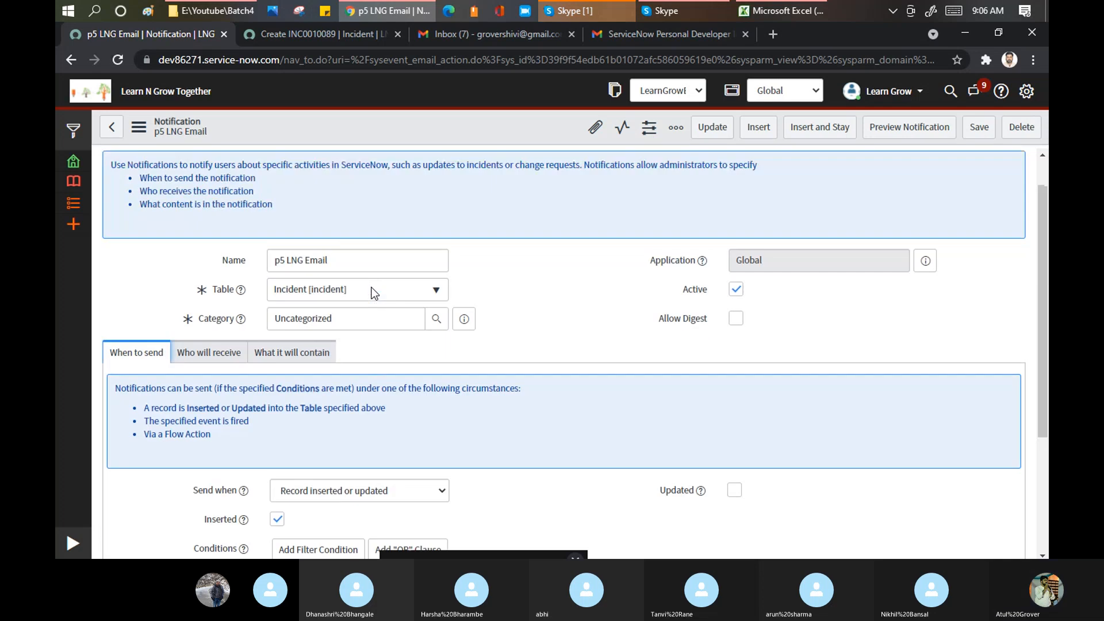
pyautogui.scroll(-4, 460, 328)
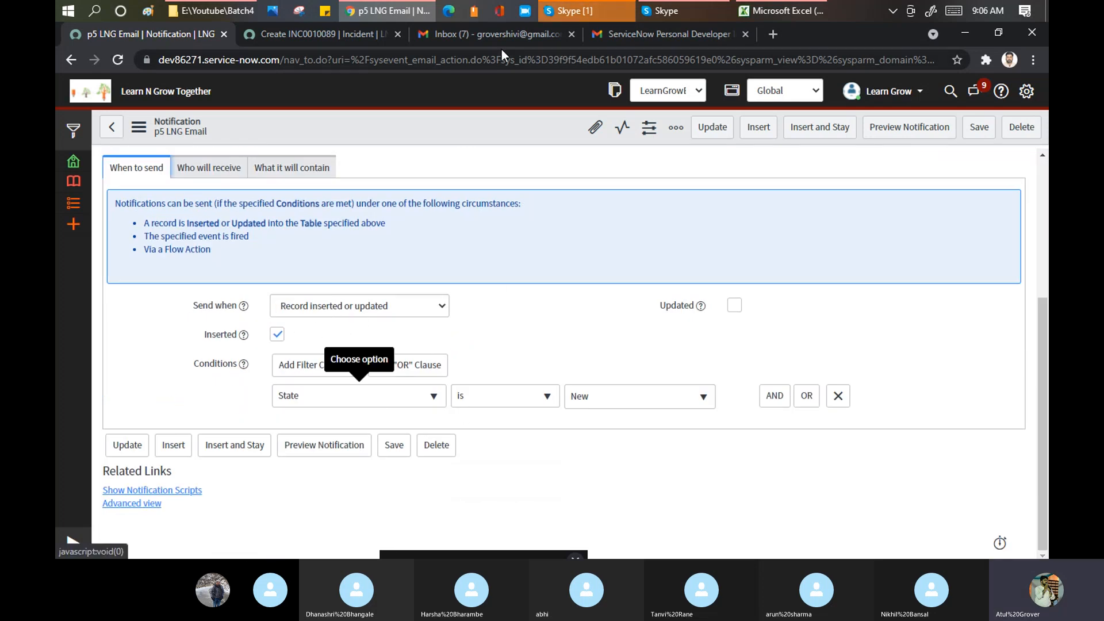
pyautogui.click(355, 33)
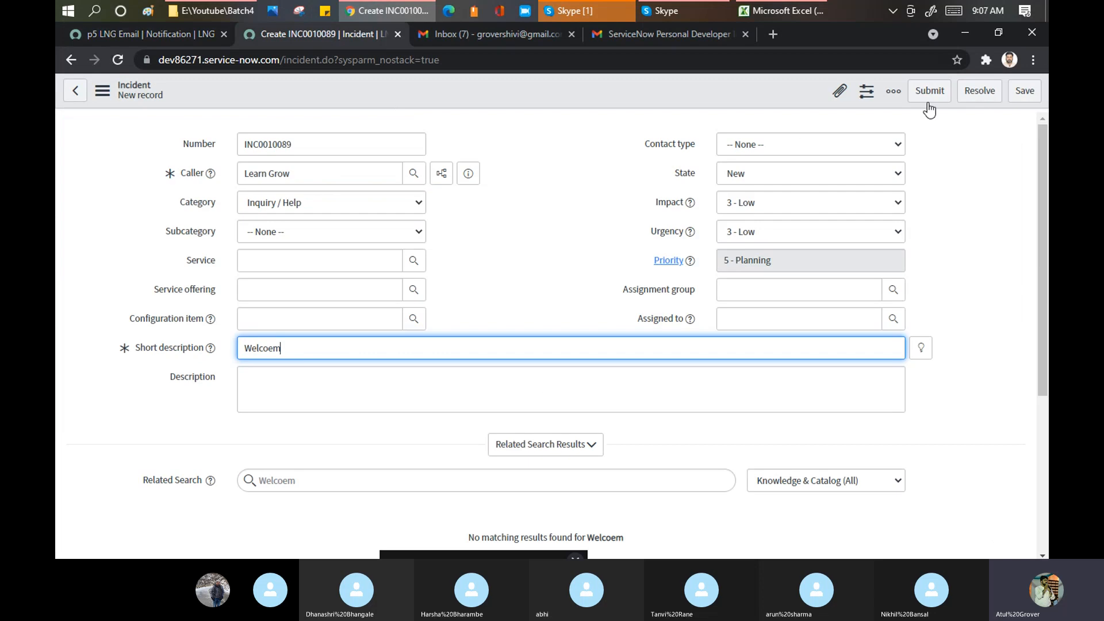
# - Save incident INC0010089 and switch over to Gmail
pyautogui.click(1028, 92)
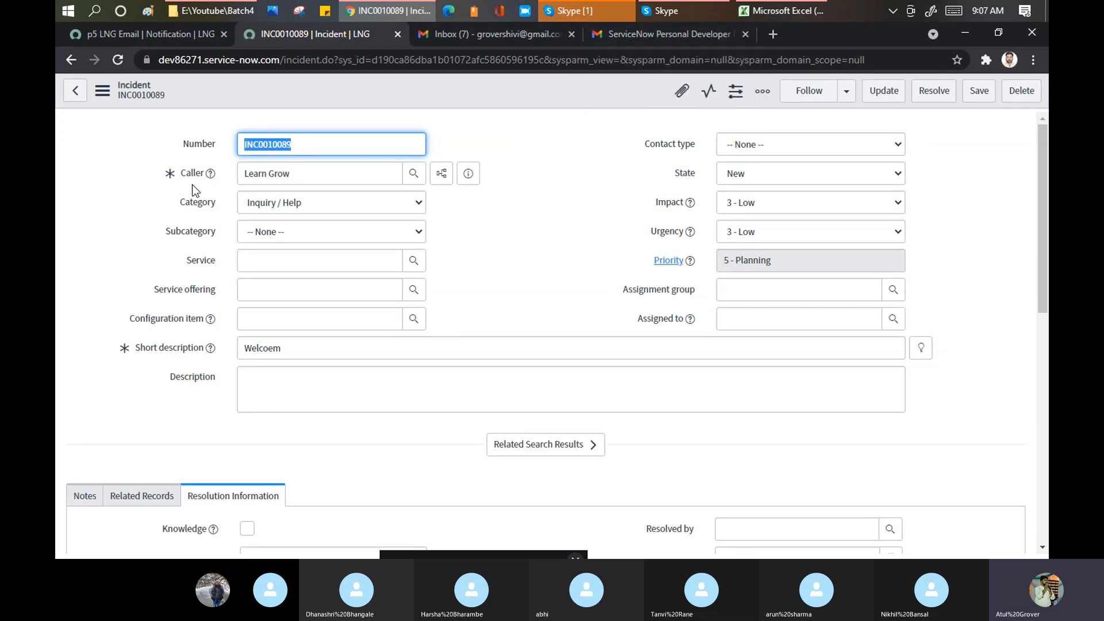
pyautogui.click(655, 36)
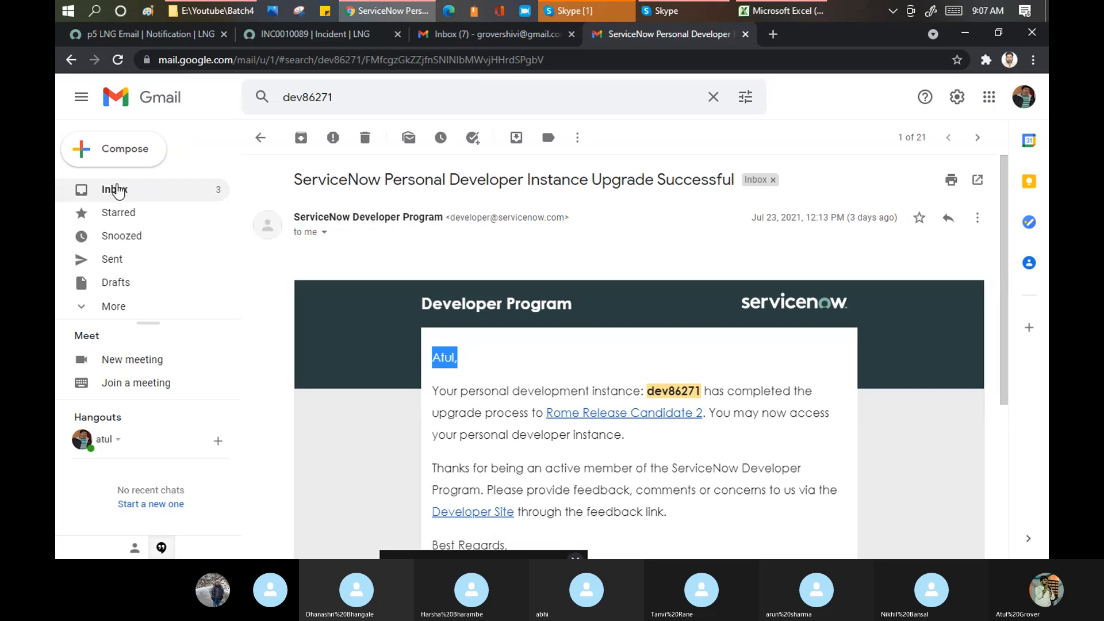
# - Refresh the Gmail inbox several times for the notification email, then return to INC0010089
pyautogui.click(115, 189)
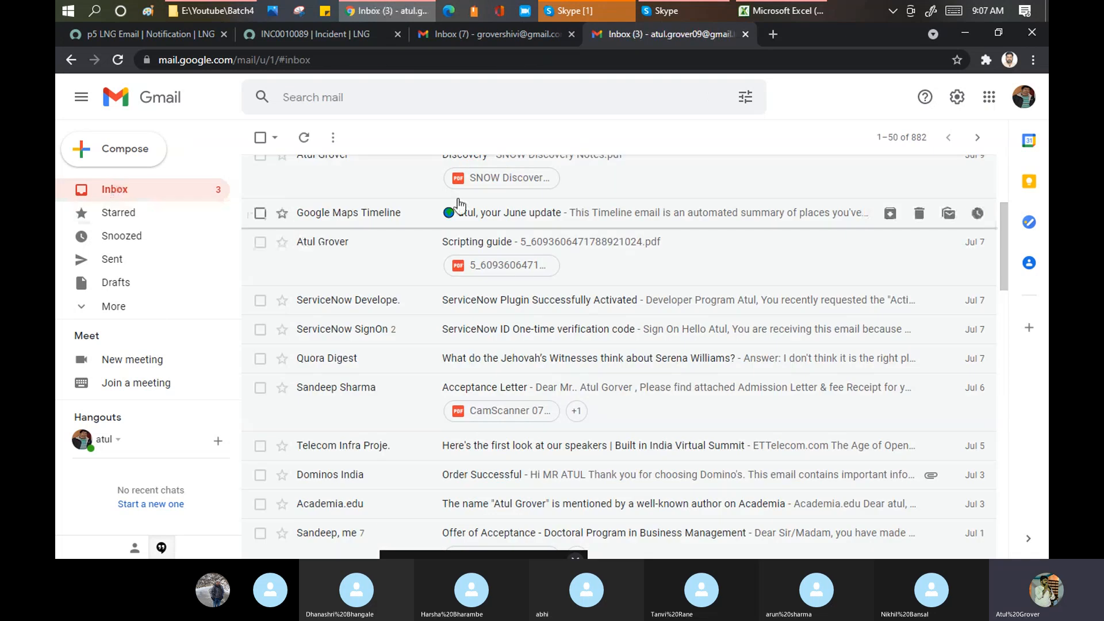
pyautogui.click(303, 139)
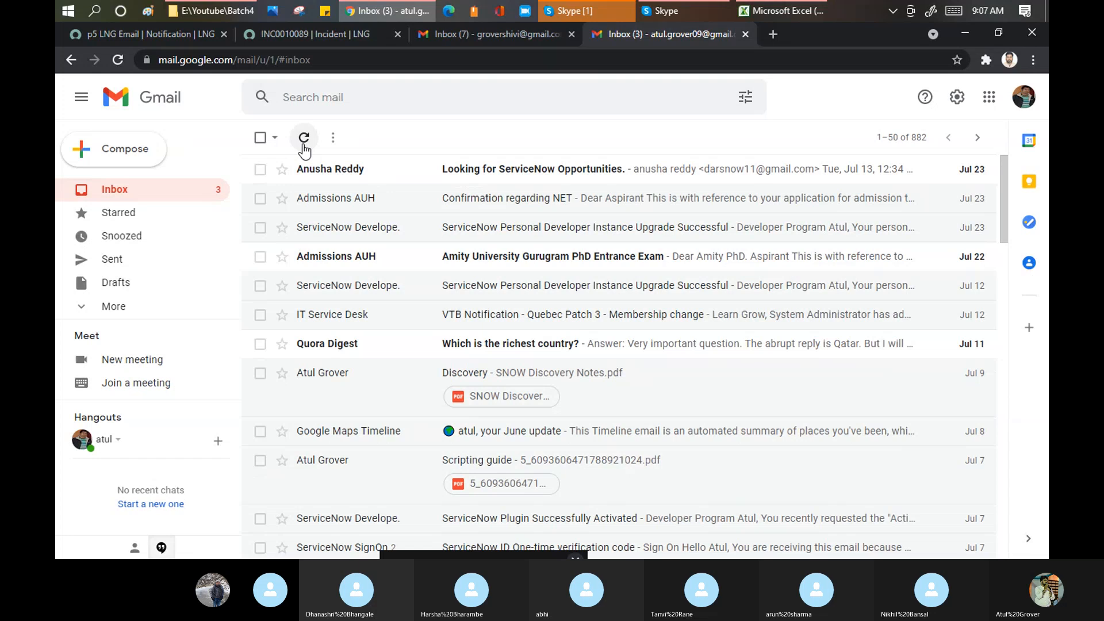
pyautogui.click(303, 138)
pyautogui.click(304, 138)
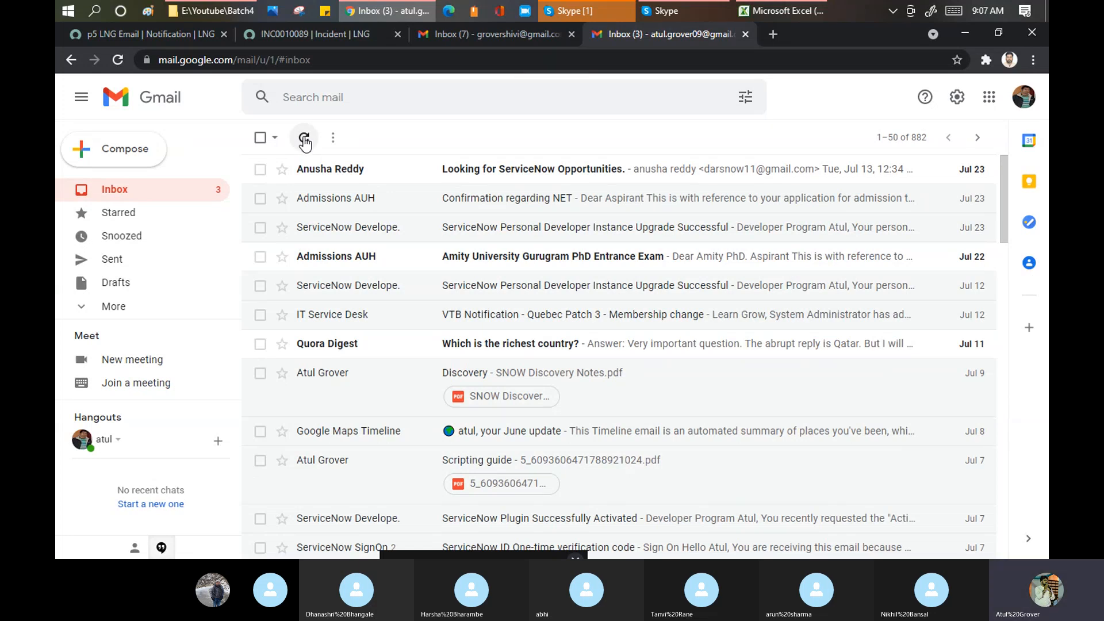
pyautogui.click(306, 140)
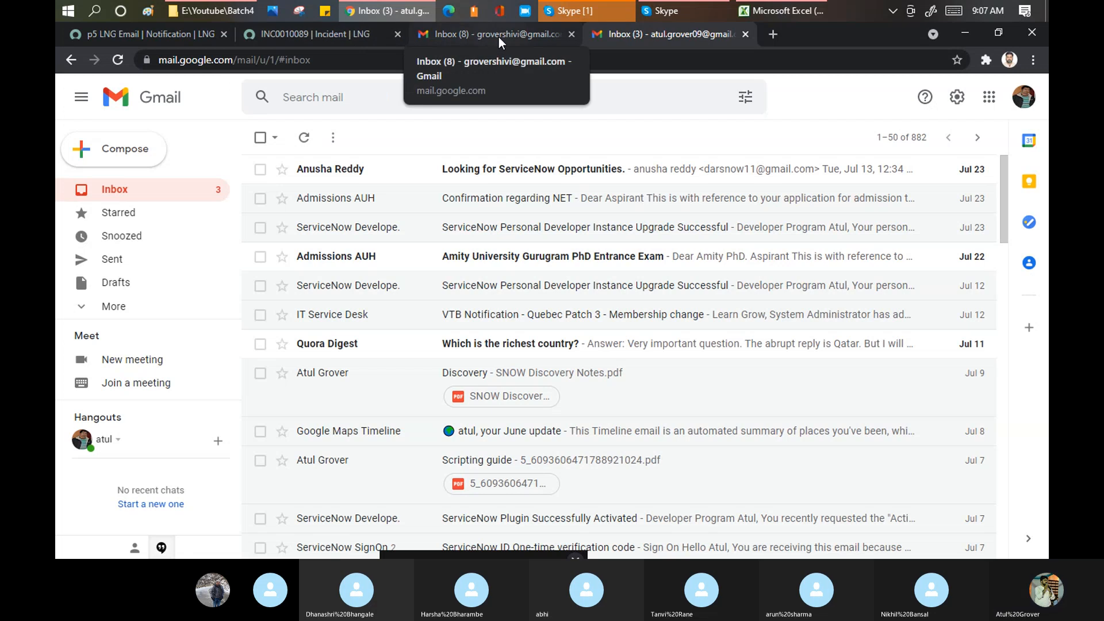
pyautogui.click(321, 36)
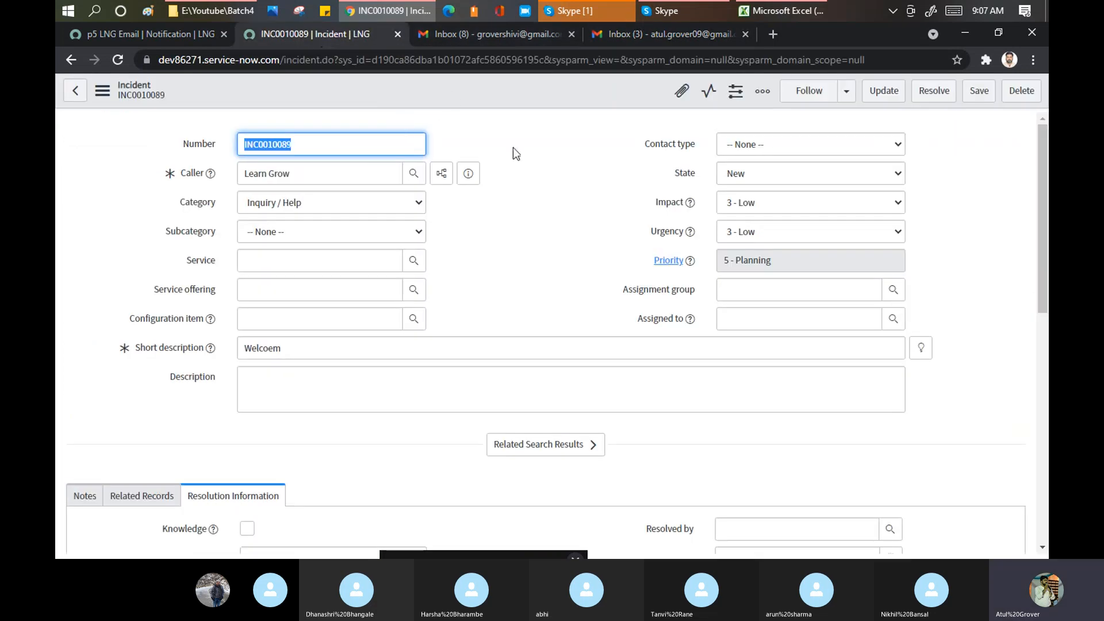
# - Reload the INC0010089 form with its Notes activity showing
pyautogui.scroll(-10, 520, 153)
pyautogui.scroll(4, 156, 254)
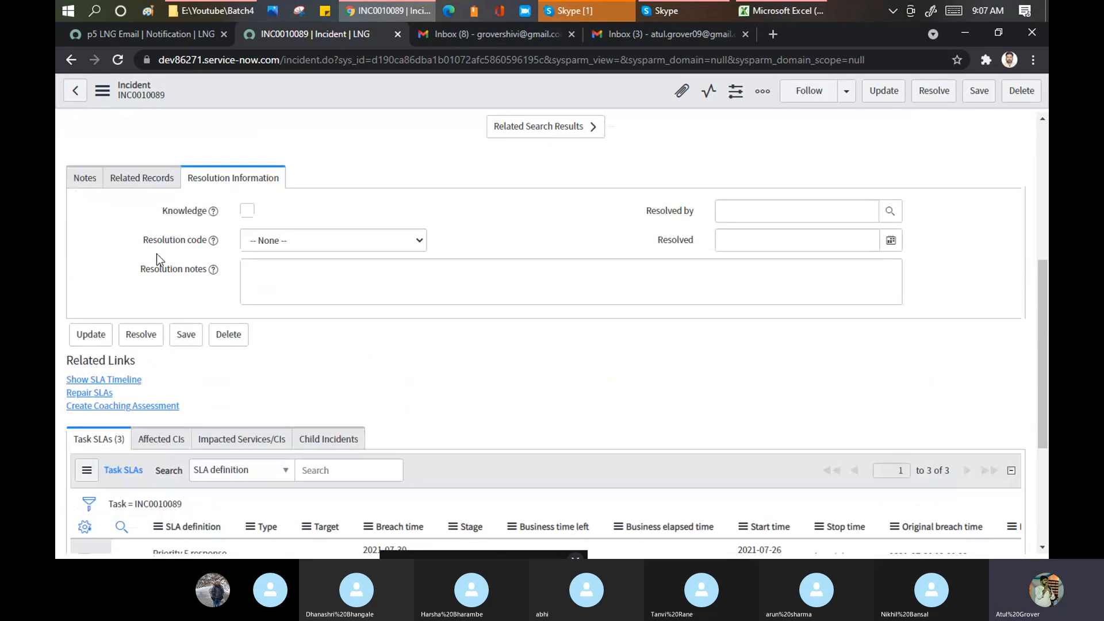
pyautogui.click(84, 179)
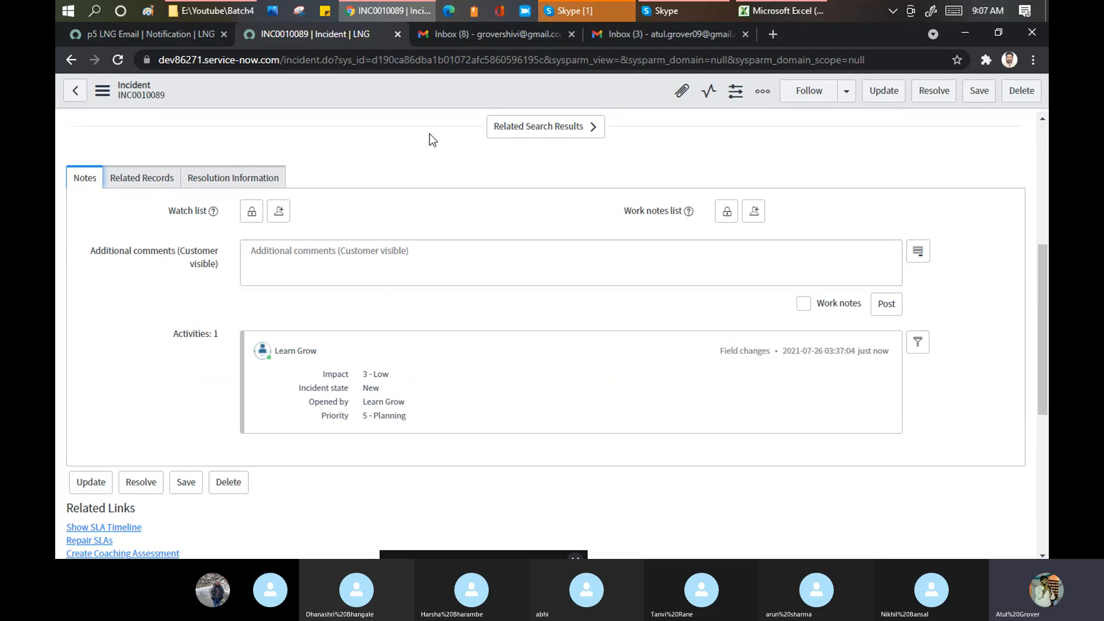
pyautogui.rightClick(438, 84)
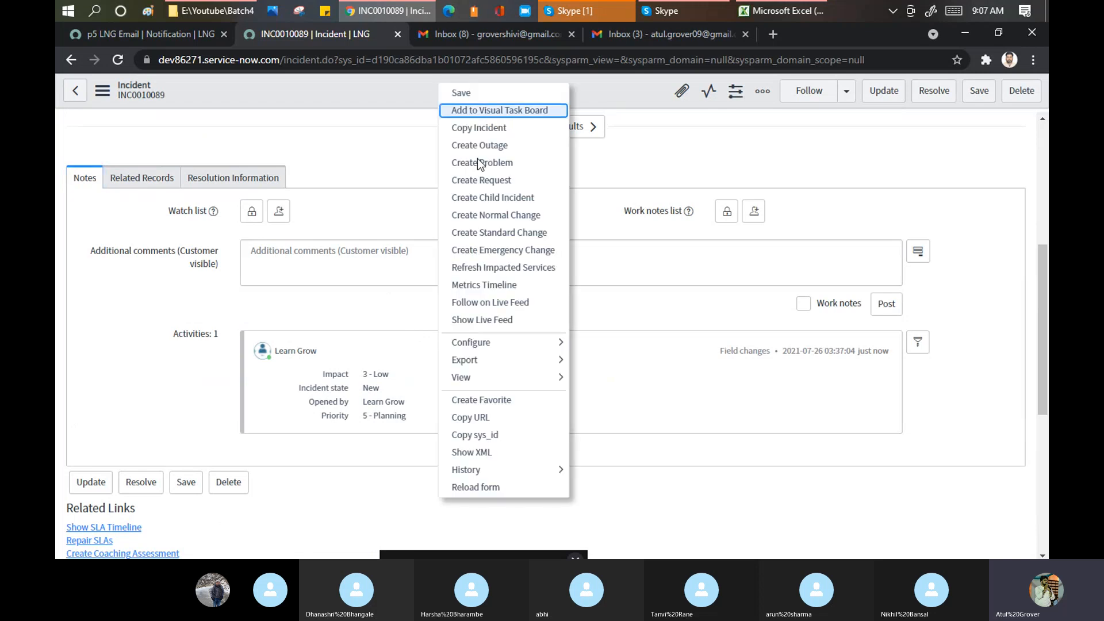
pyautogui.click(464, 488)
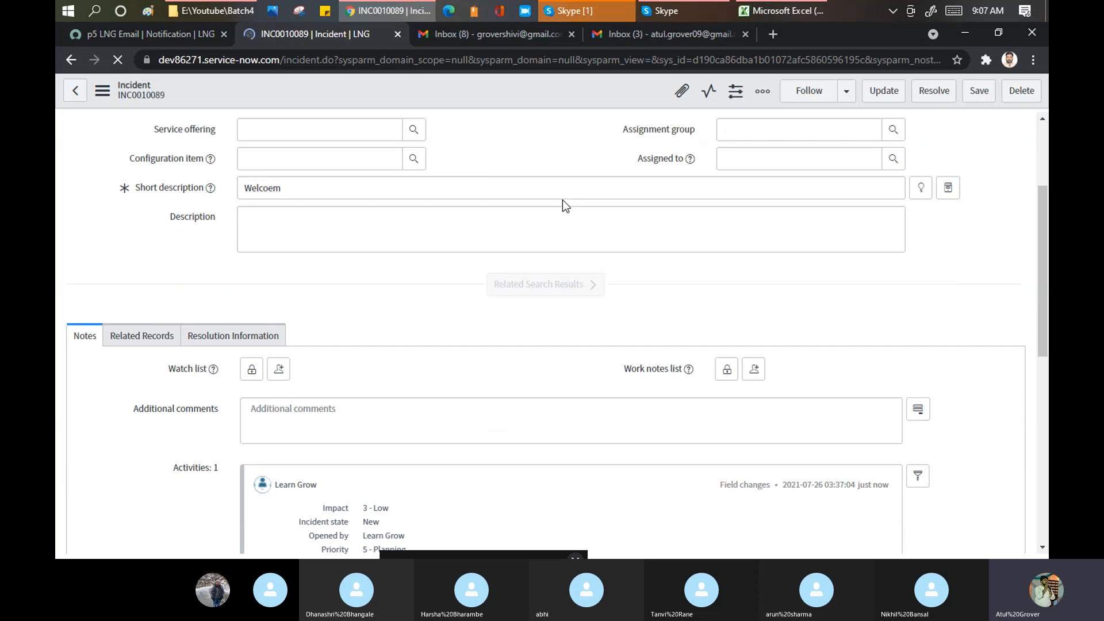
# - Duplicate the notification browser tab
pyautogui.scroll(5, 563, 199)
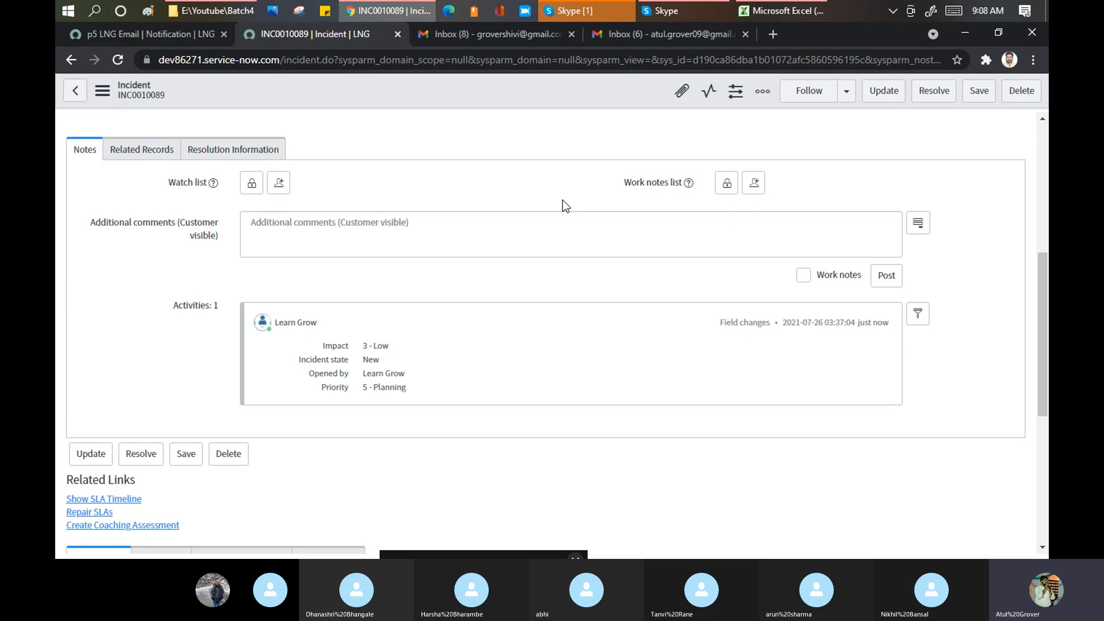
pyautogui.scroll(5, 562, 199)
pyautogui.scroll(1, 310, 206)
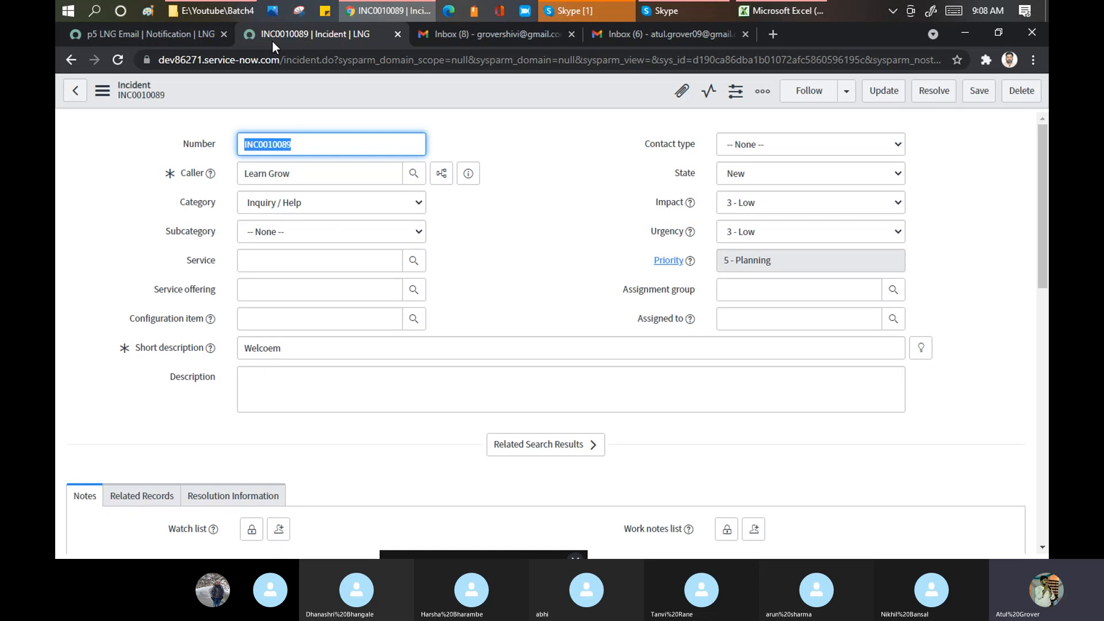
pyautogui.rightClick(129, 30)
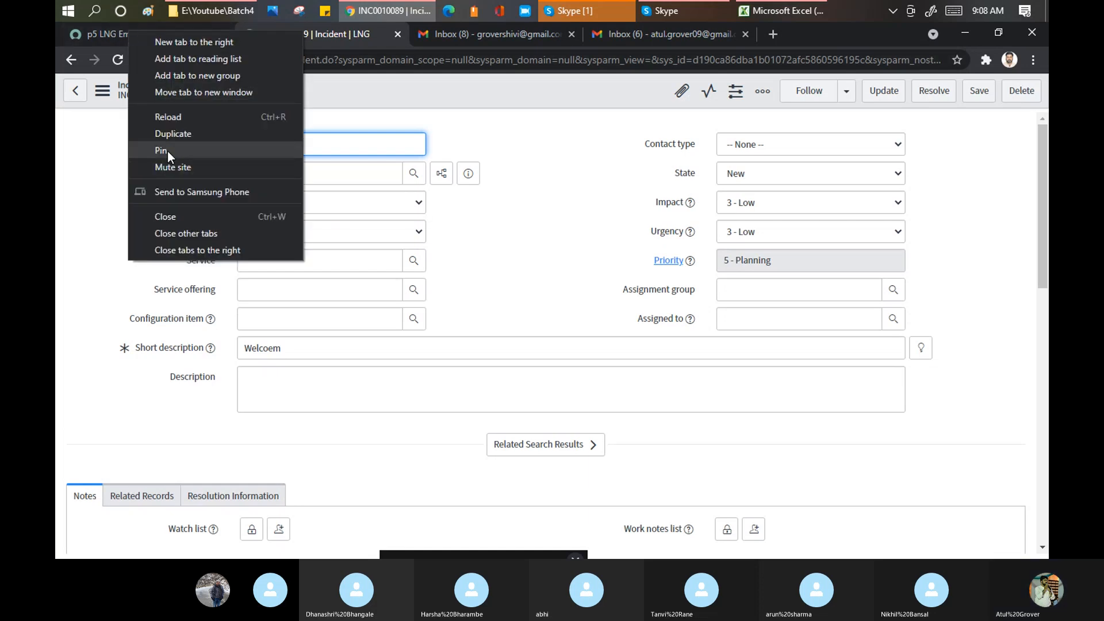
pyautogui.click(170, 139)
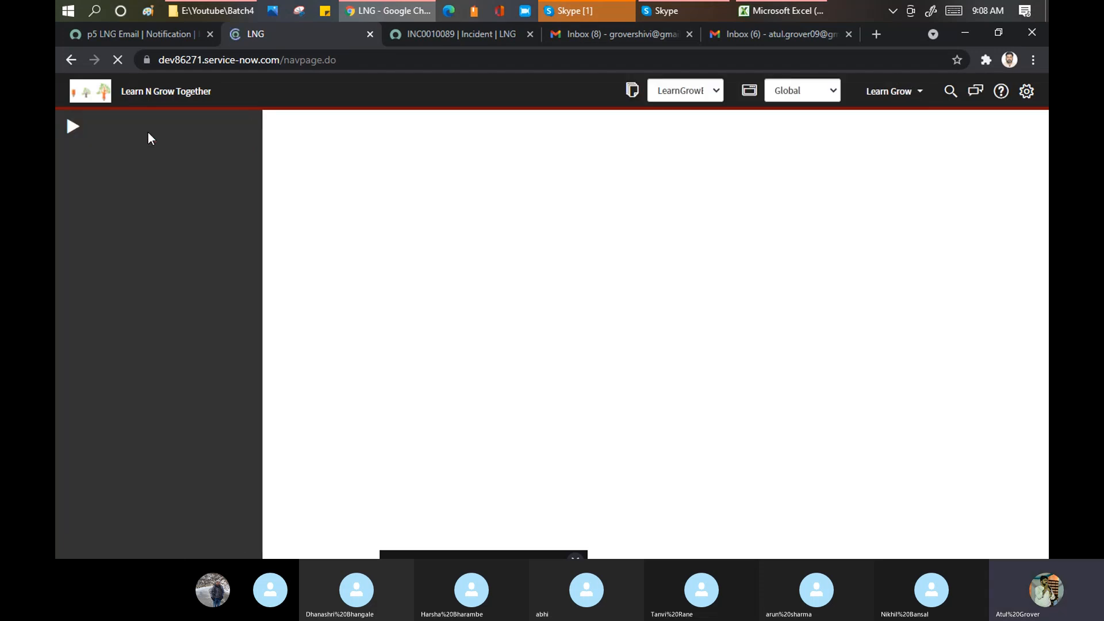
# - Open the INC0010089 sent email from System Logs > Emails, then check the Gmail inbox
pyautogui.click(71, 542)
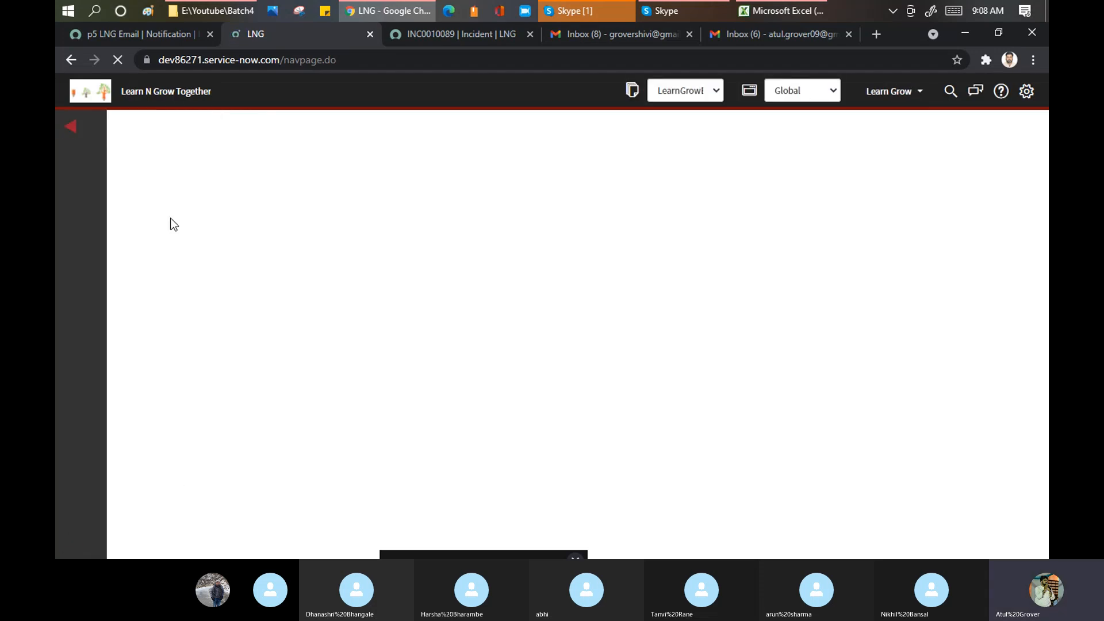
pyautogui.click(152, 130)
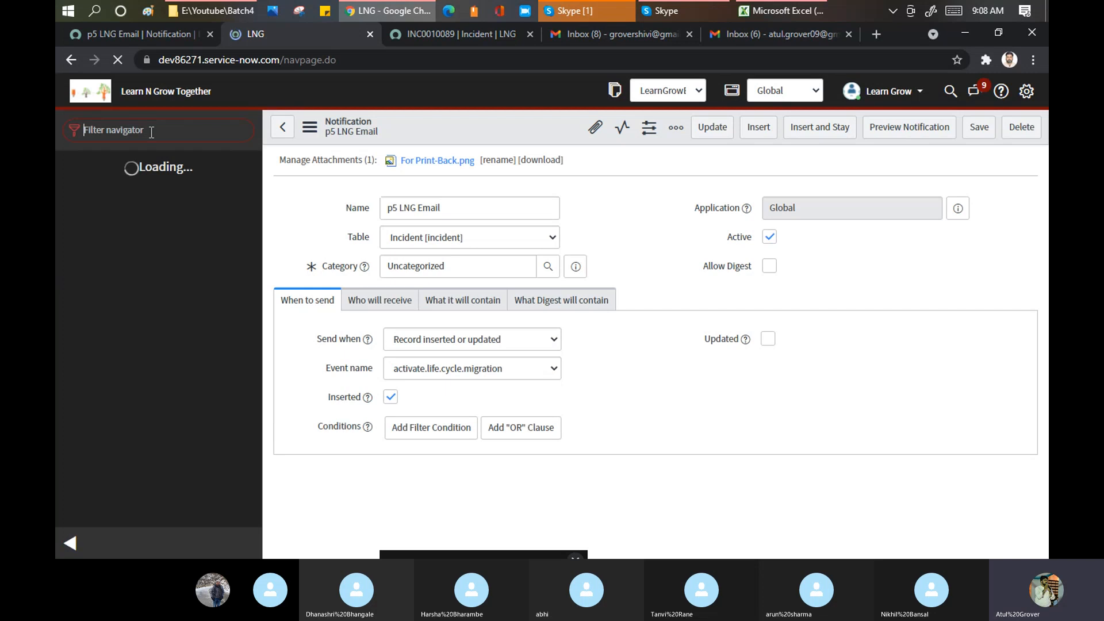
pyautogui.write('alis')
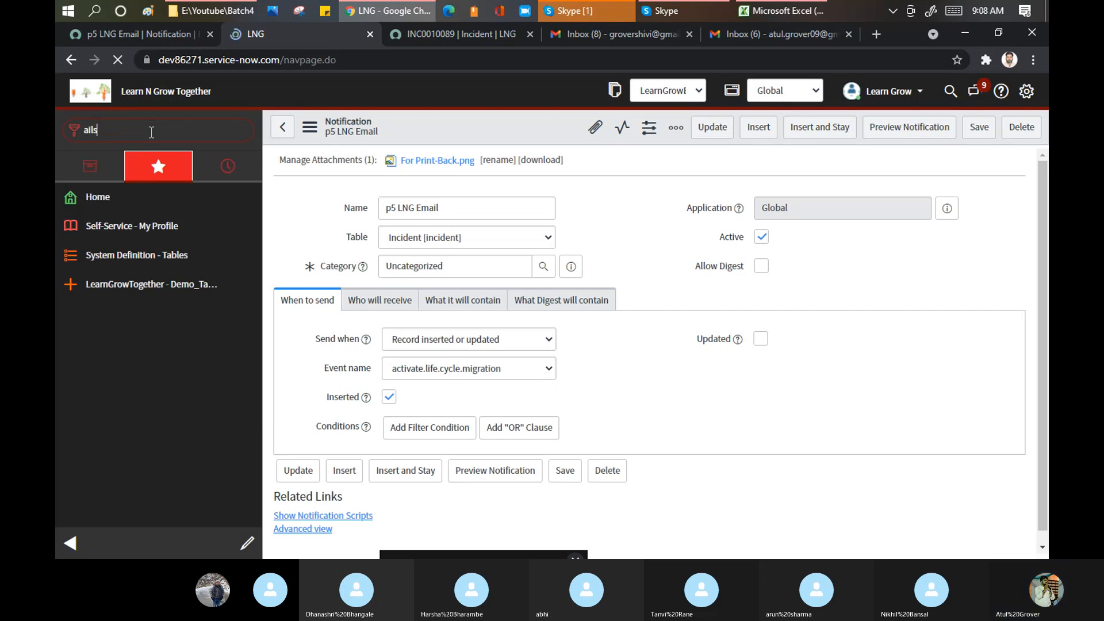
pyautogui.moveTo(152, 132); pyautogui.dragTo(57, 140)
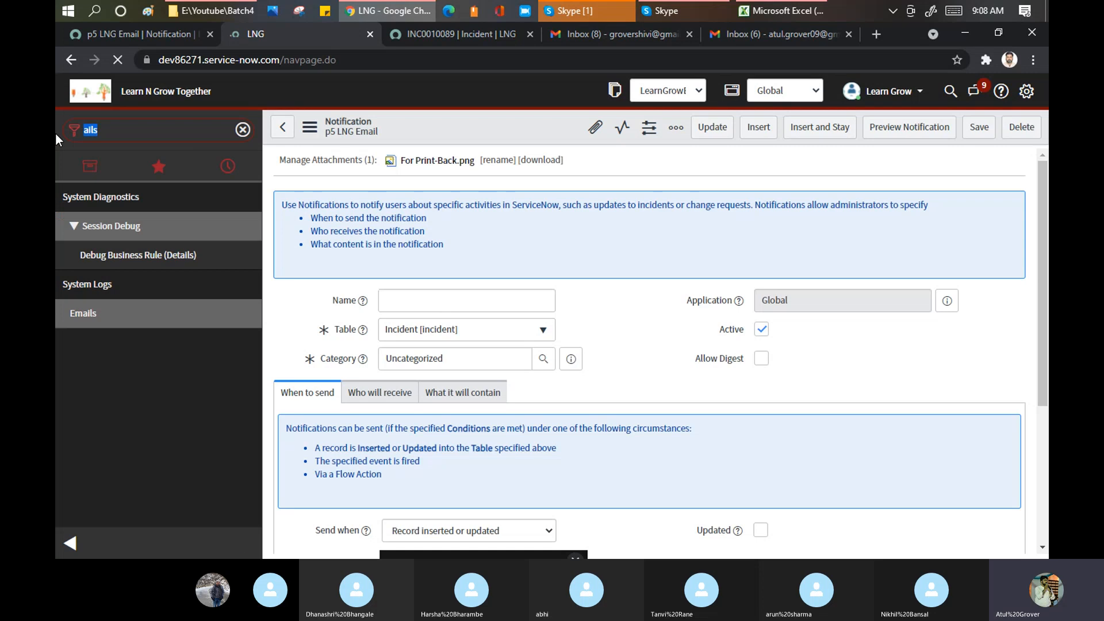
pyautogui.write('emails')
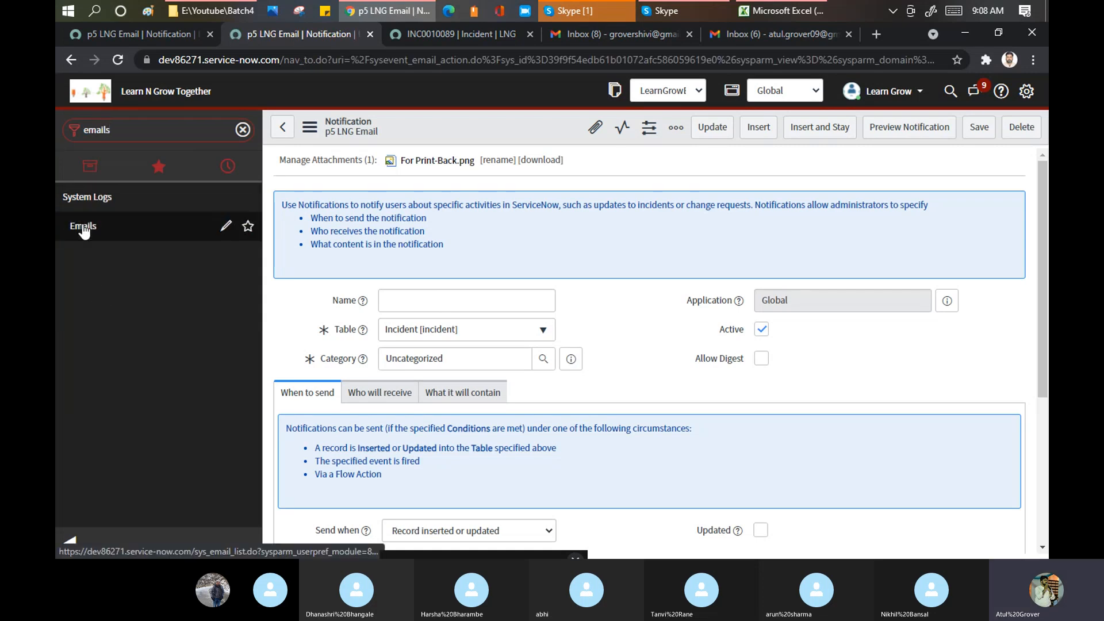
pyautogui.click(83, 226)
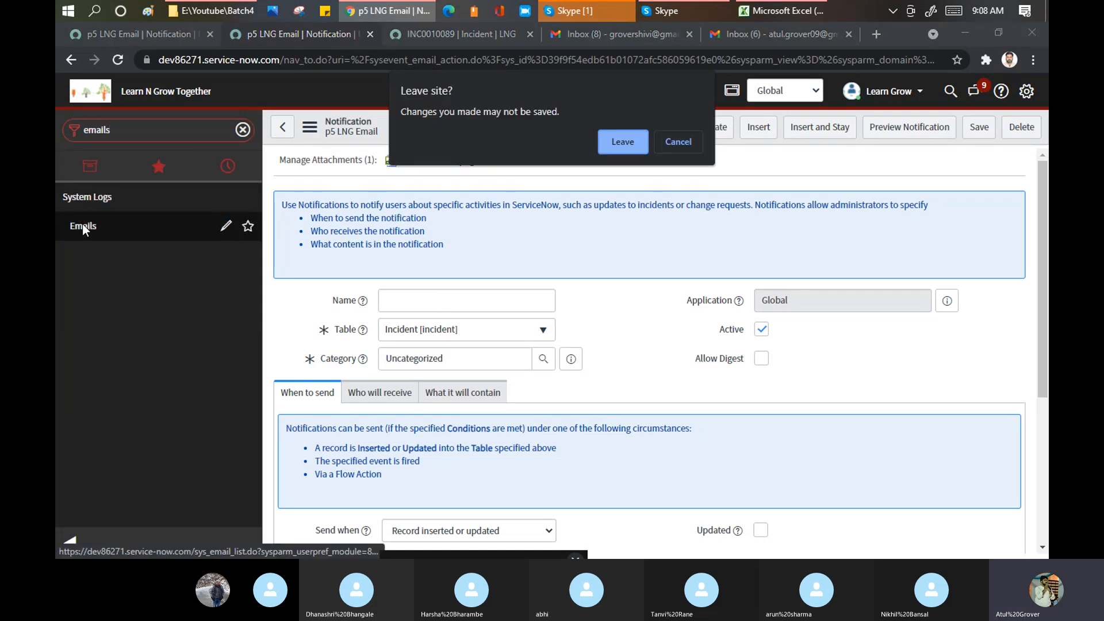
pyautogui.click(611, 142)
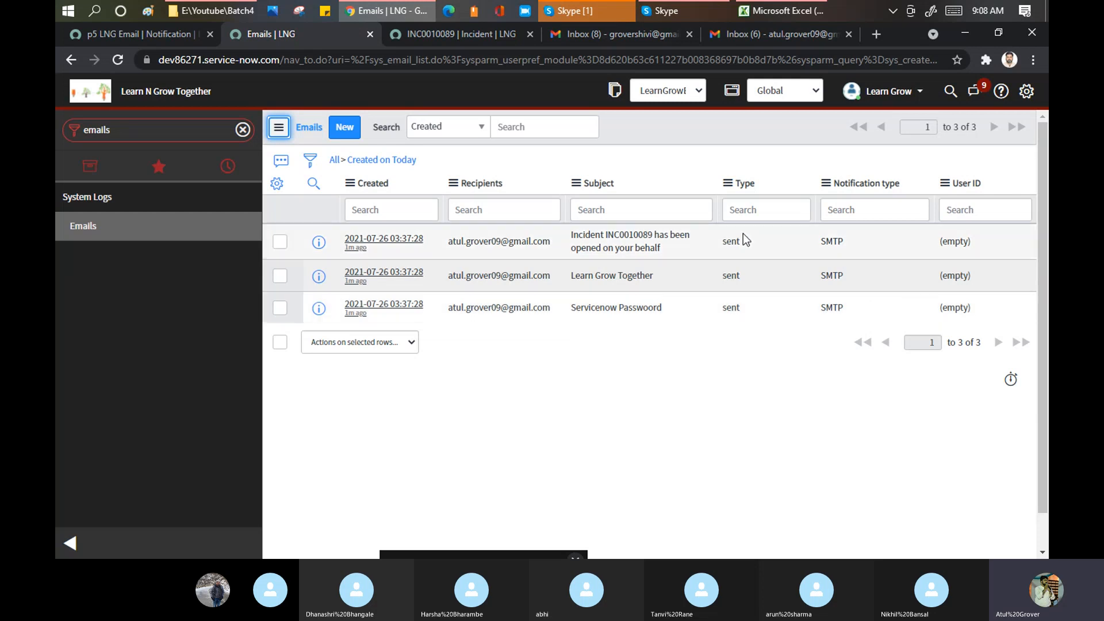
pyautogui.click(392, 247)
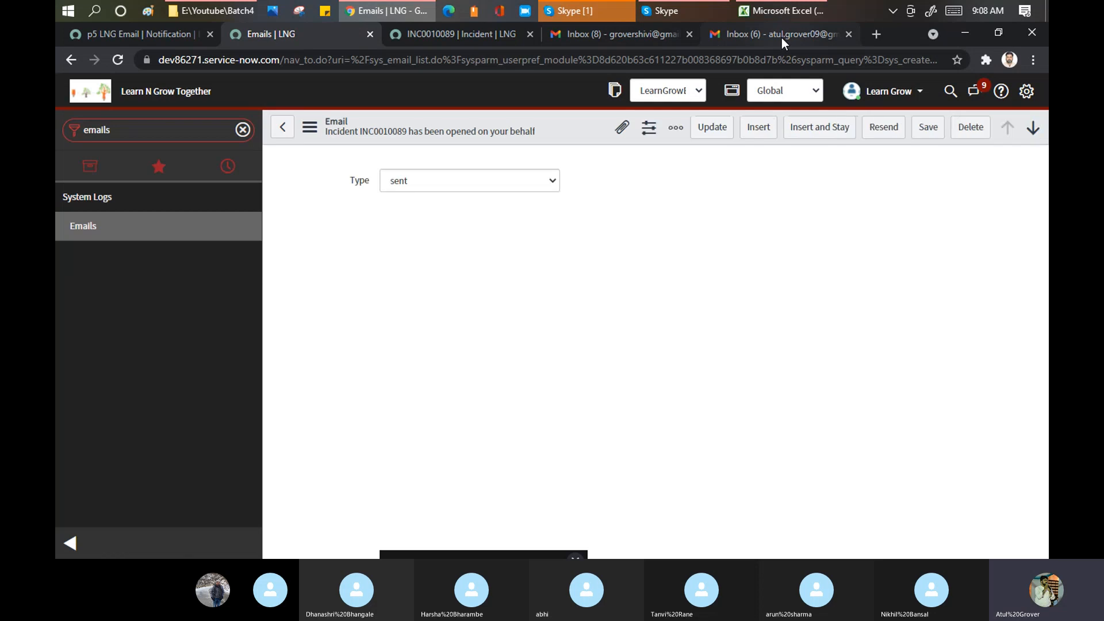
pyautogui.click(782, 37)
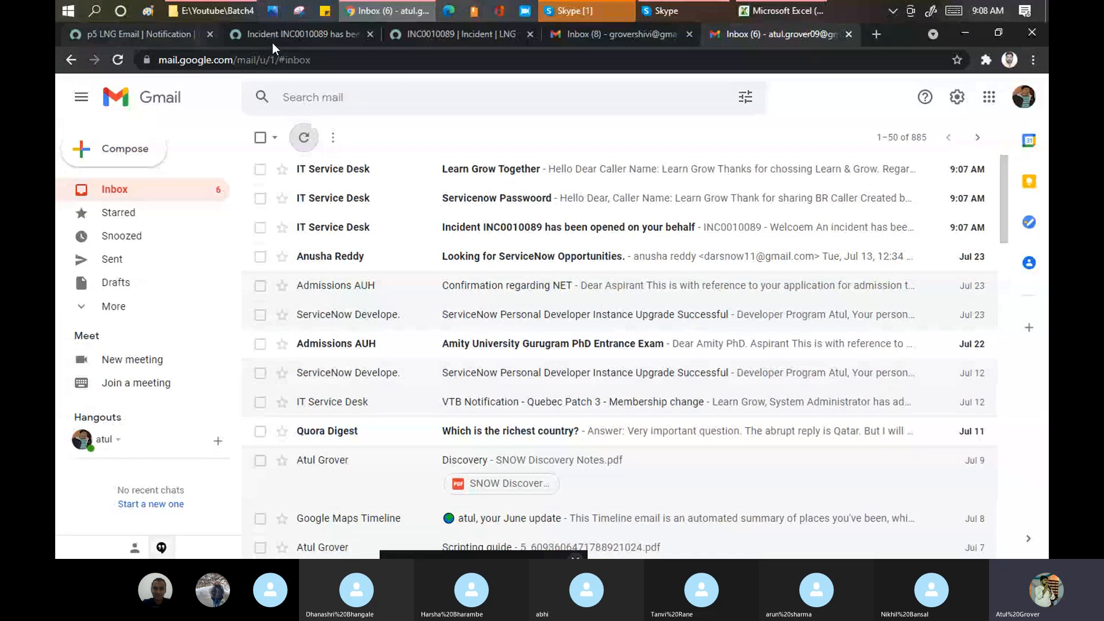
# - Return to the ServiceNow sent-email record for INC0010089
pyautogui.click(284, 32)
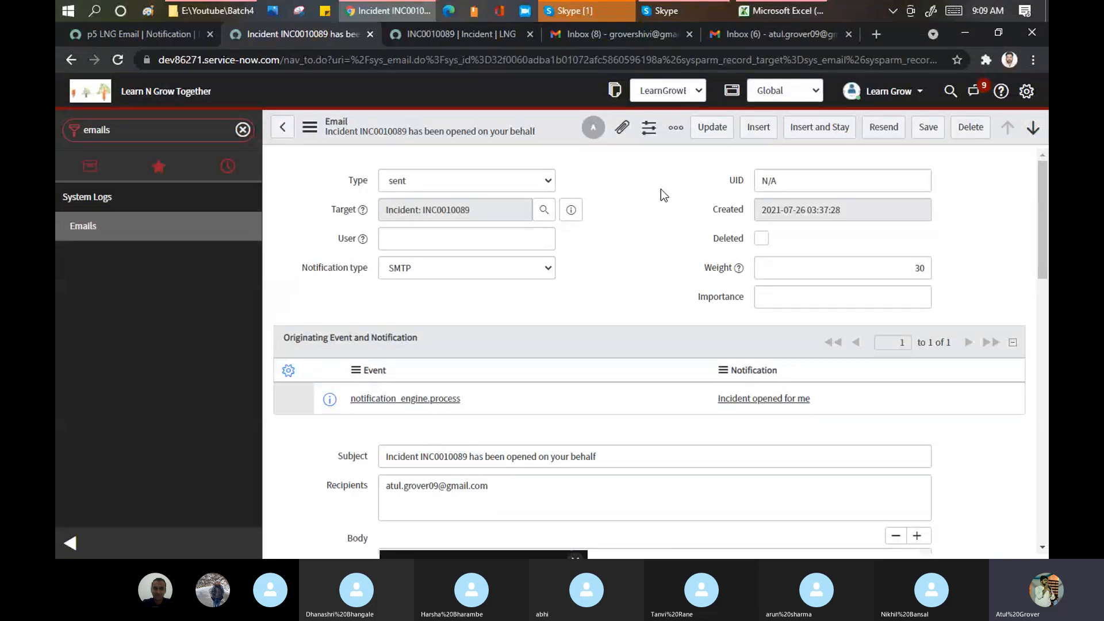
# - Collapse the navigator, copy the sent-email record's URL, and bring the Skype training call forward
pyautogui.click(593, 131)
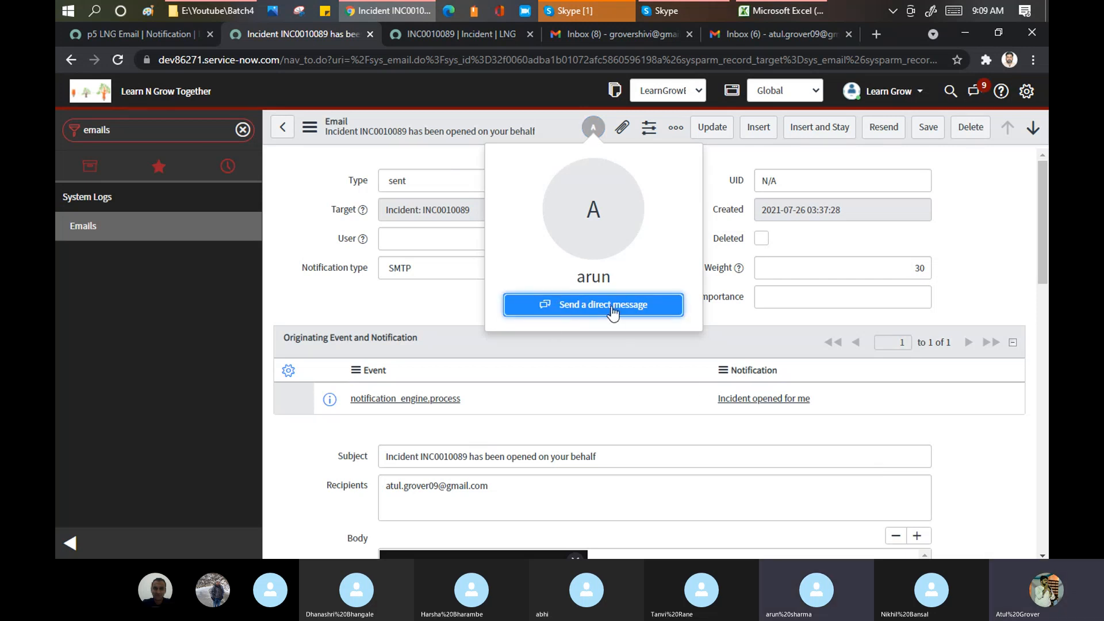
pyautogui.click(315, 177)
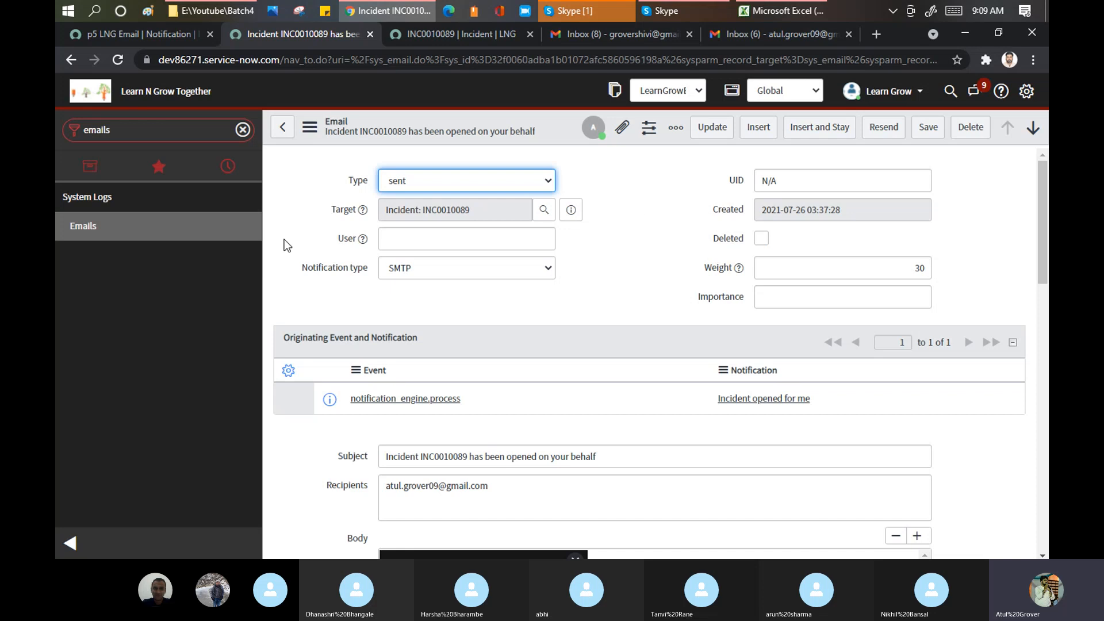
pyautogui.click(70, 543)
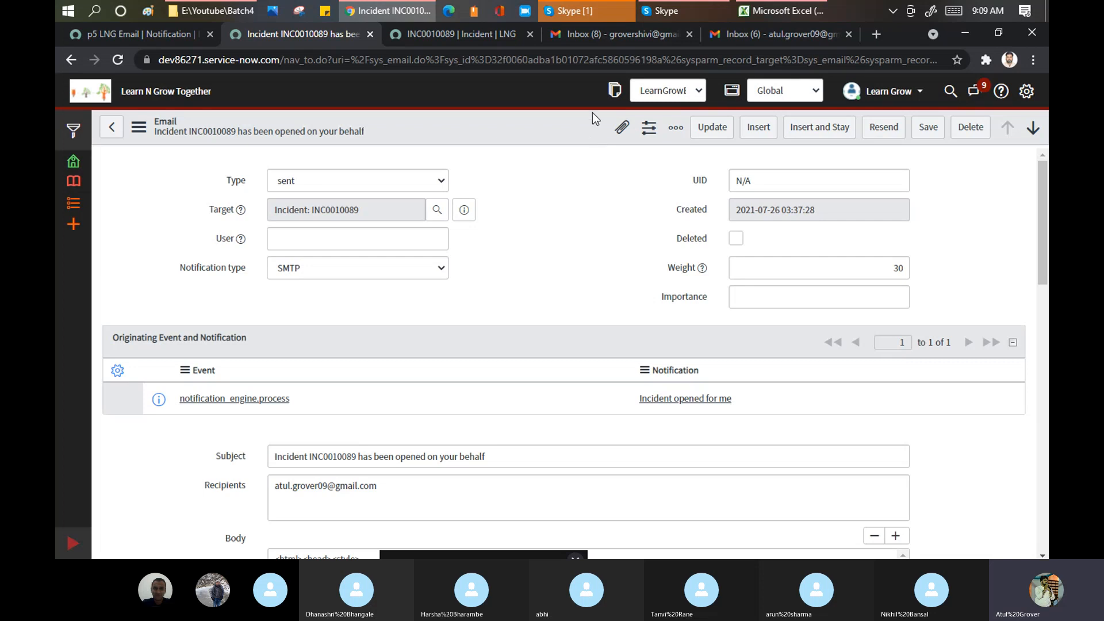
pyautogui.click(594, 61)
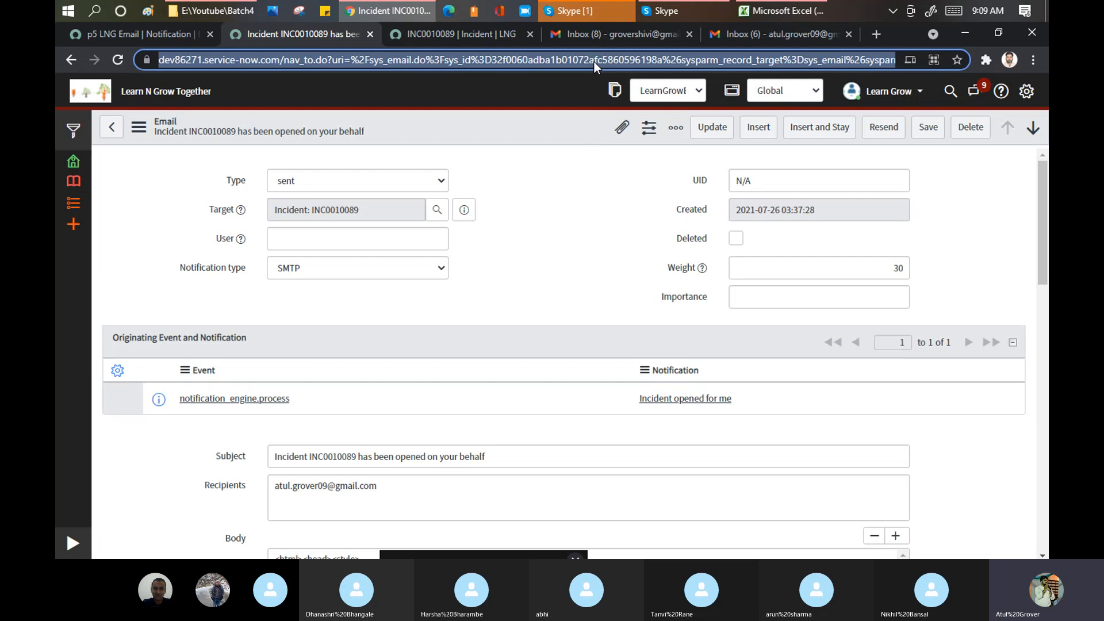
pyautogui.click(578, 9)
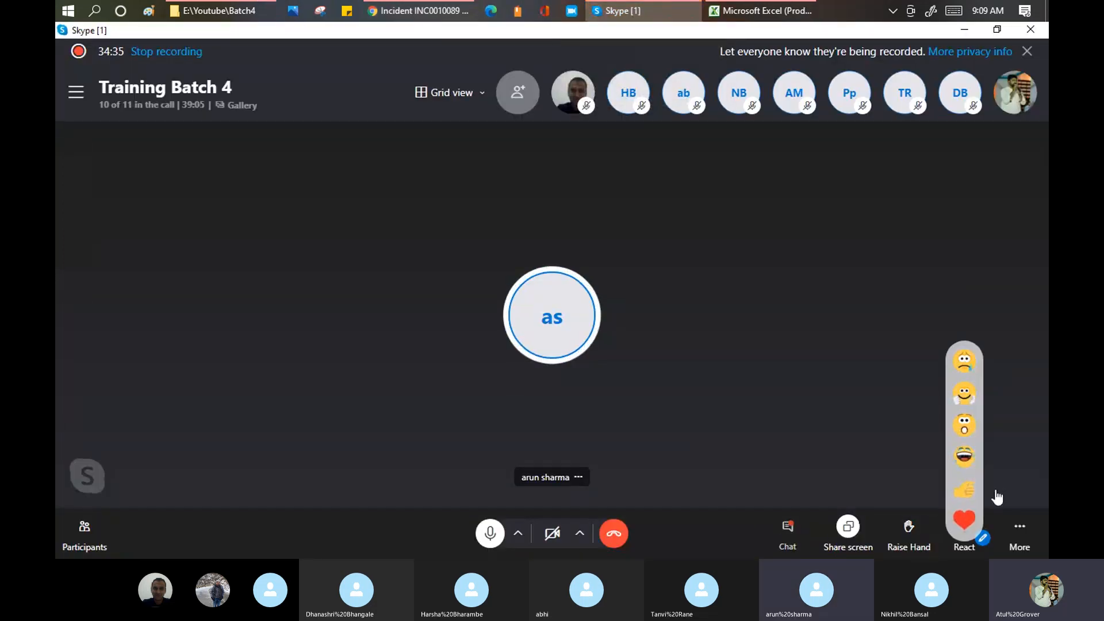
# - Paste the ServiceNow email record's link into the Training Batch 4 call chat and send it
pyautogui.click(788, 528)
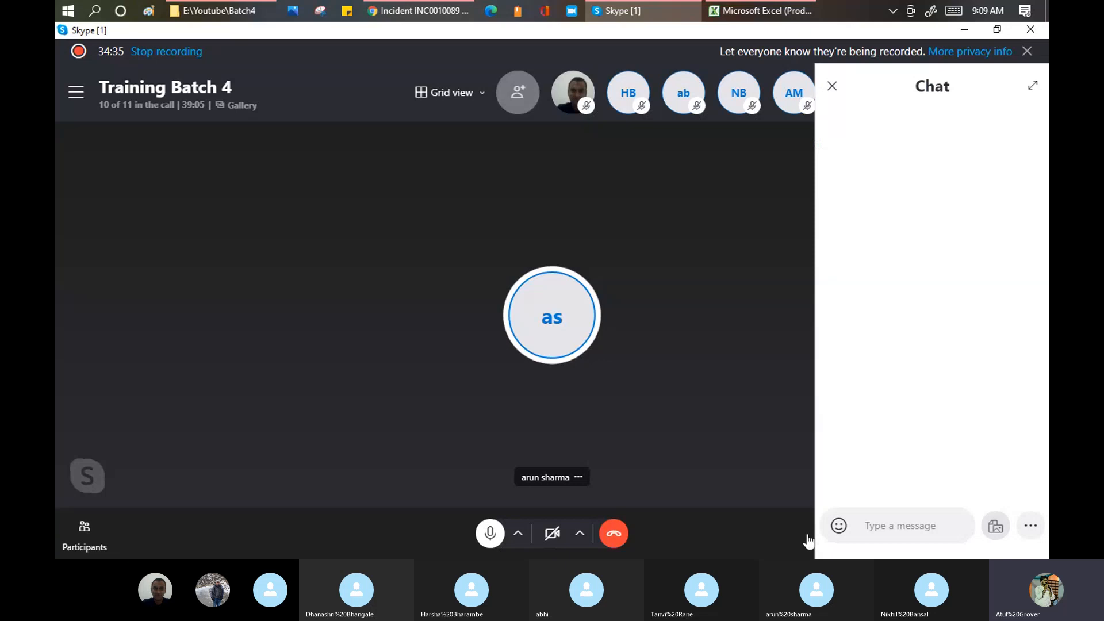
pyautogui.click(904, 528)
pyautogui.hotkey('ctrl', 'v')
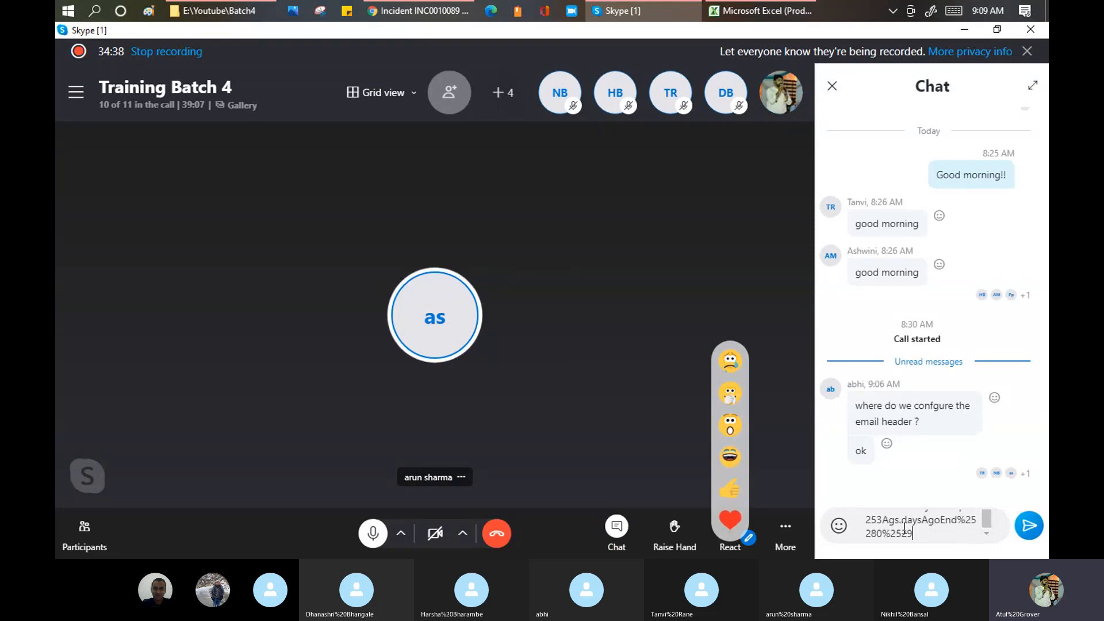
pyautogui.press('Return')
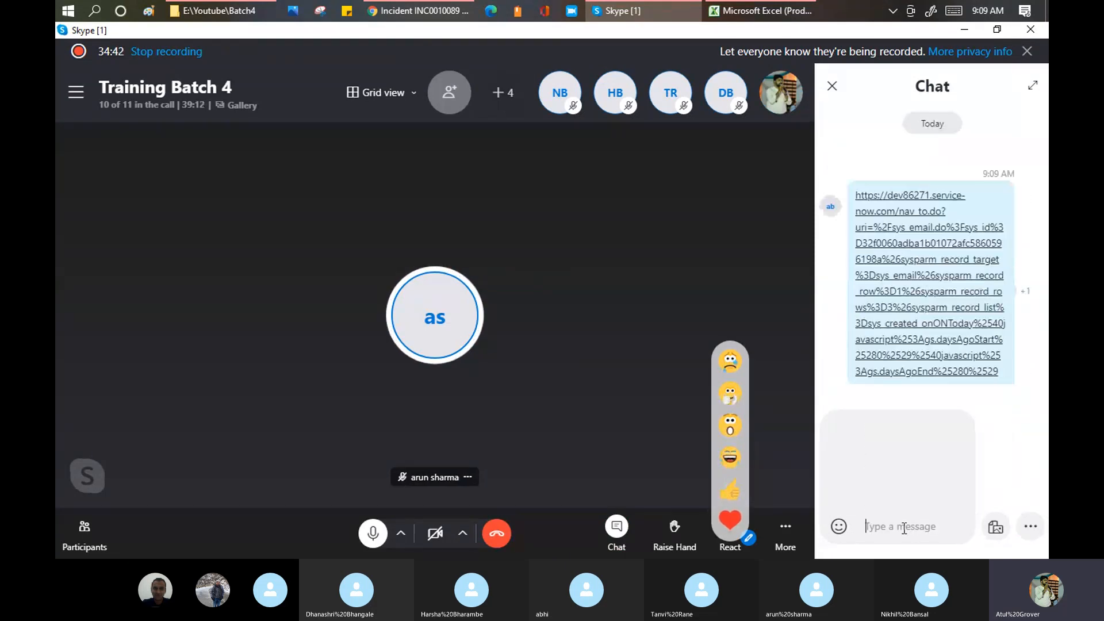
pyautogui.click(427, 16)
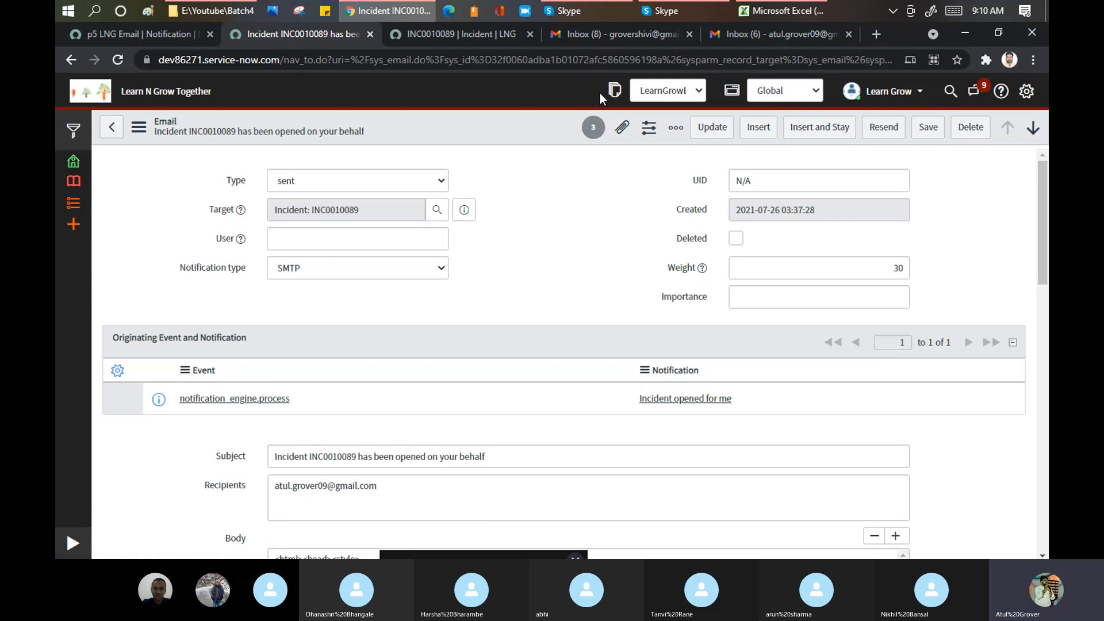
# - Check the 'Viewing this record' list of viewers, then show the email Type dropdown's options
pyautogui.click(594, 134)
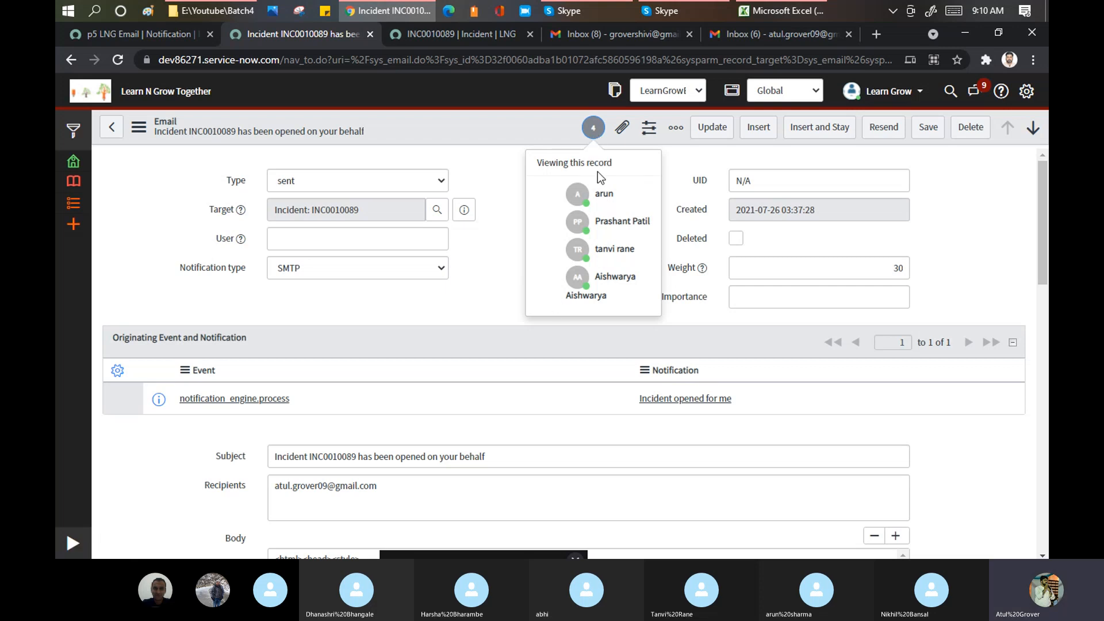
pyautogui.click(492, 165)
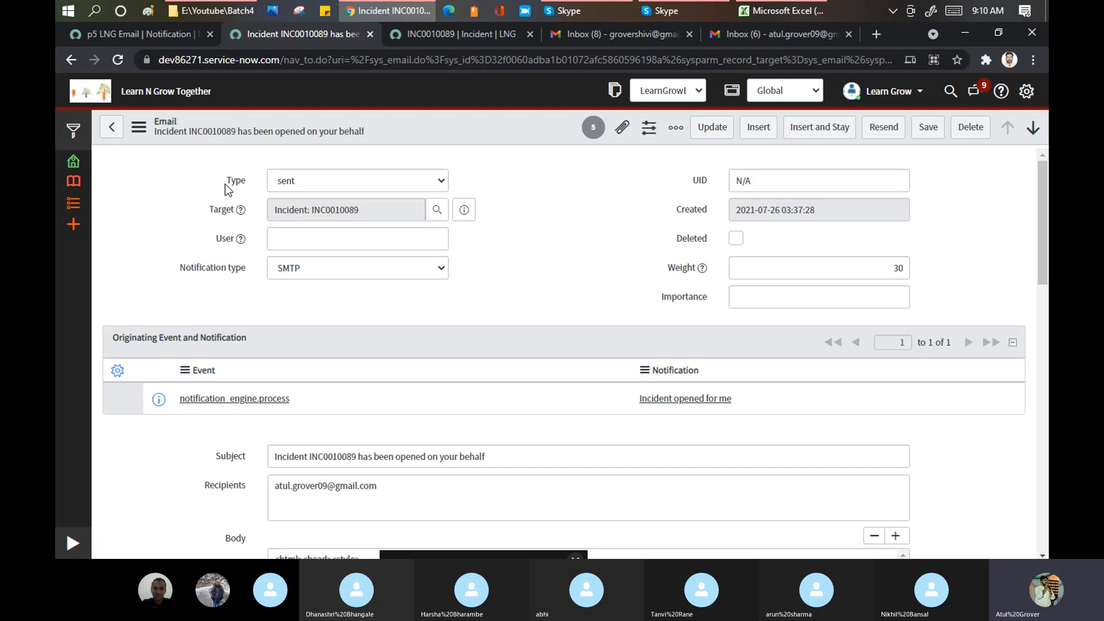
pyautogui.click(315, 183)
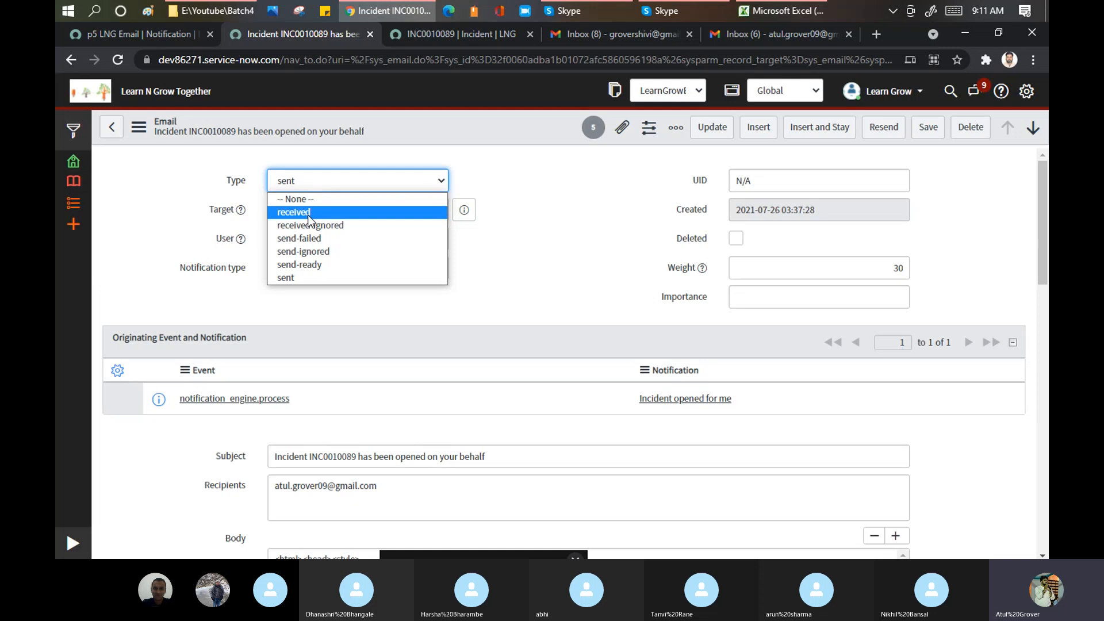
pyautogui.click(282, 281)
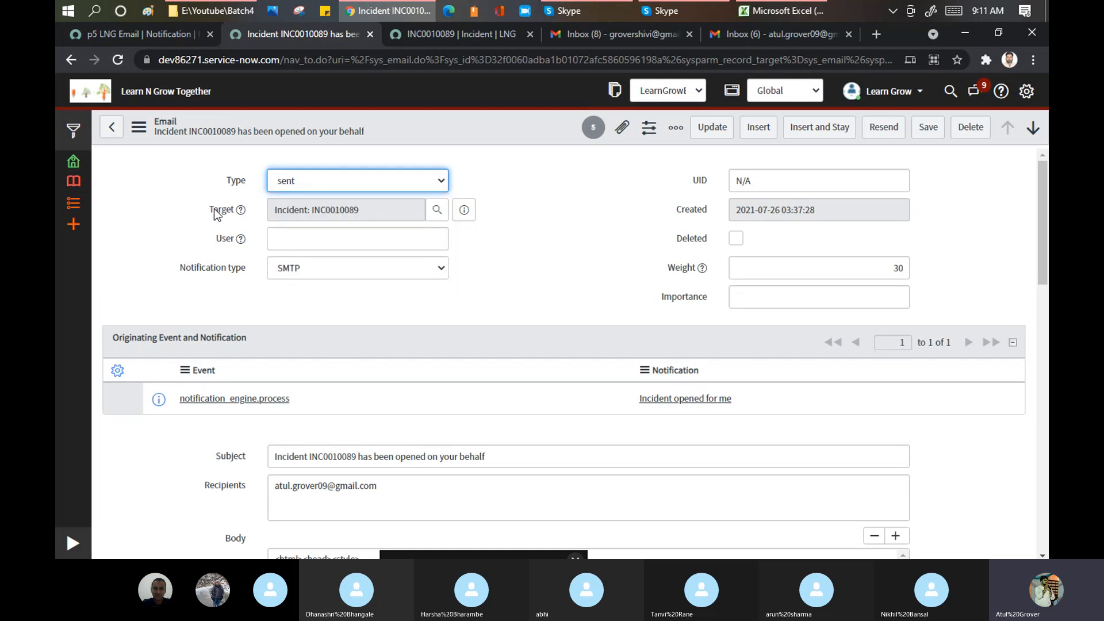
pyautogui.moveTo(273, 211); pyautogui.dragTo(364, 211)
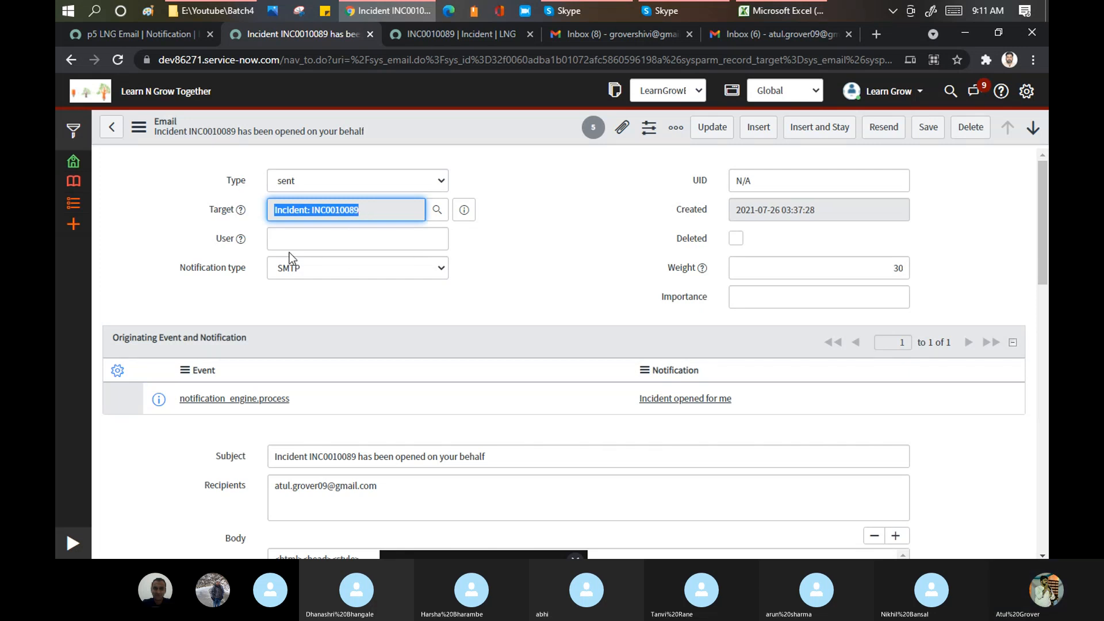
pyautogui.click(322, 272)
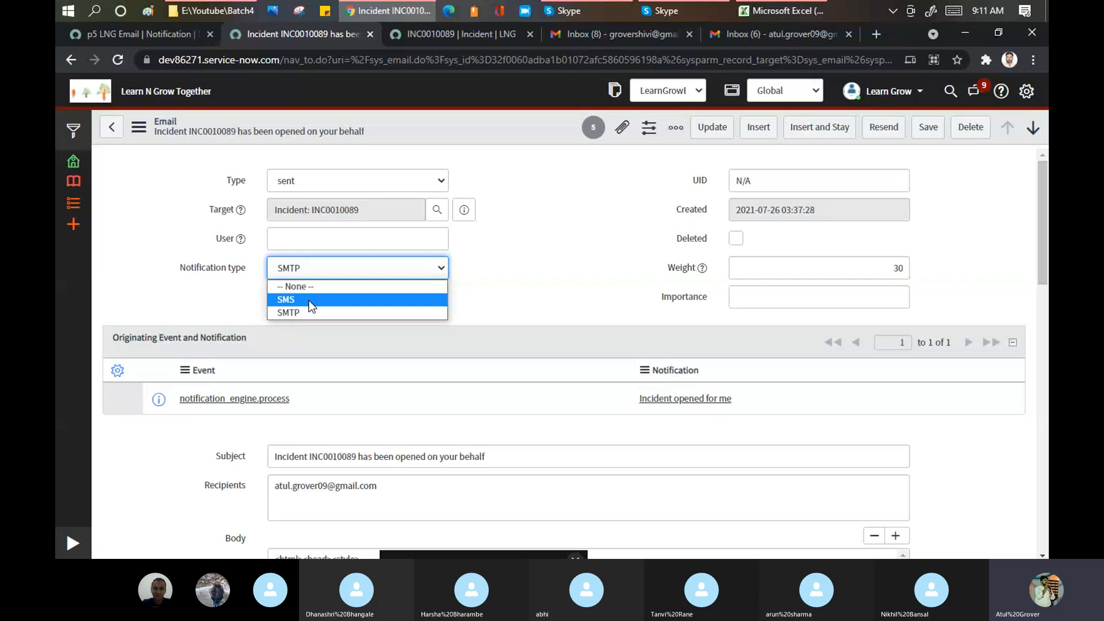
pyautogui.click(572, 256)
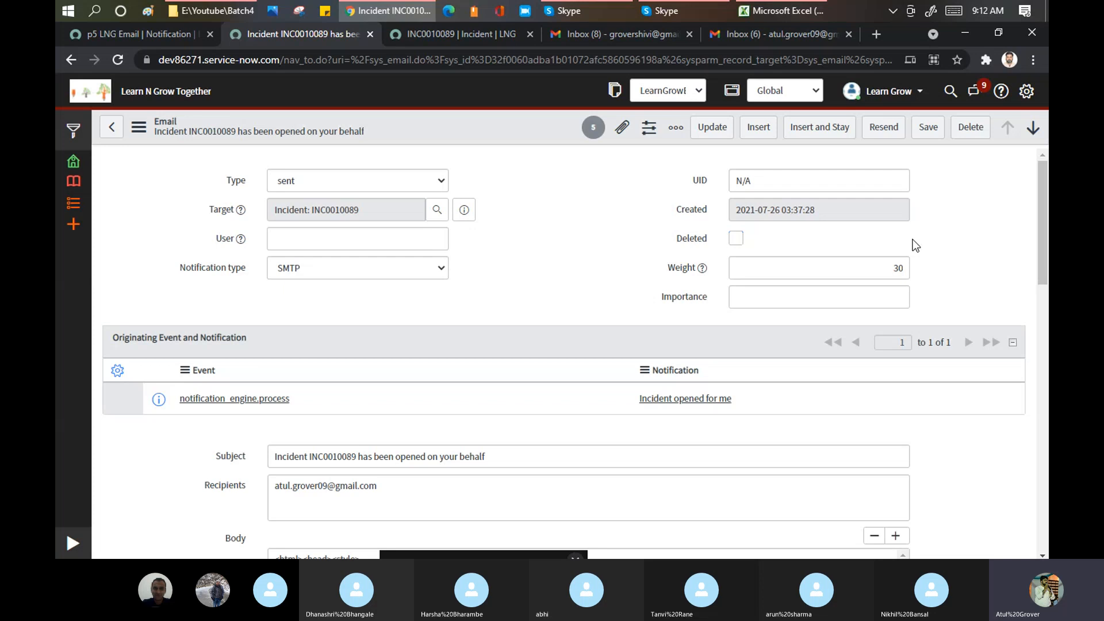
pyautogui.scroll(-2, 430, 280)
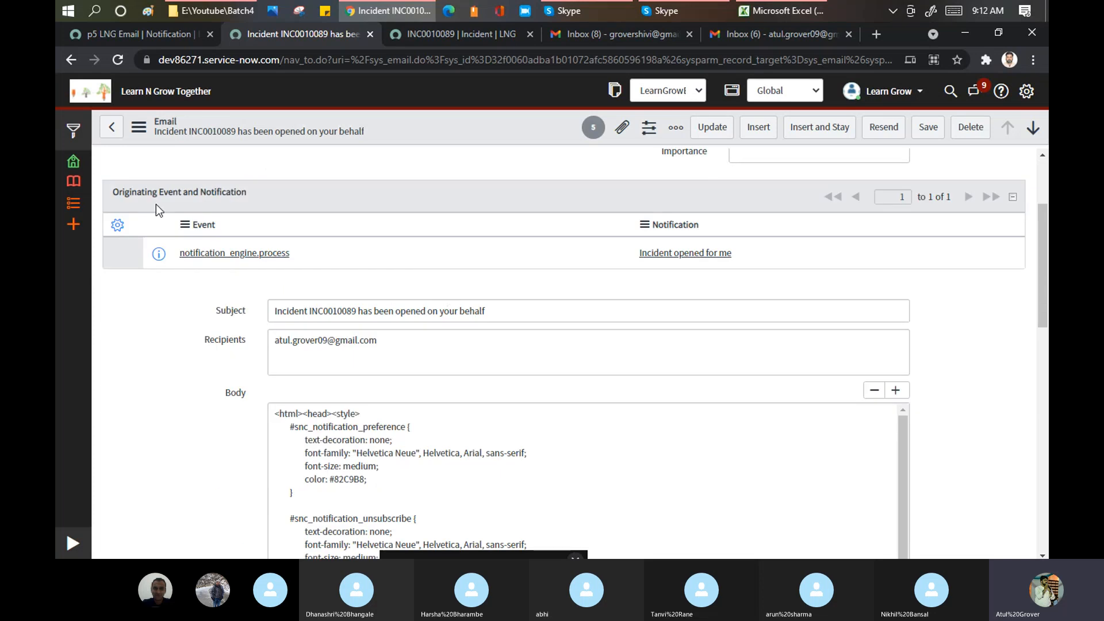
pyautogui.moveTo(115, 197); pyautogui.dragTo(221, 199)
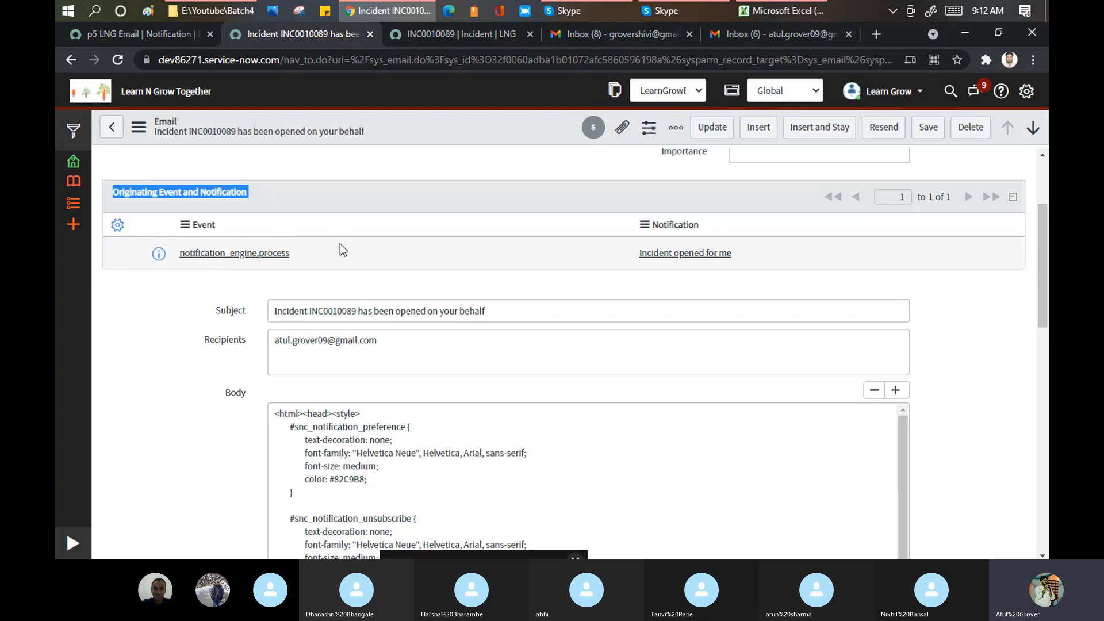
pyautogui.scroll(-1, 339, 247)
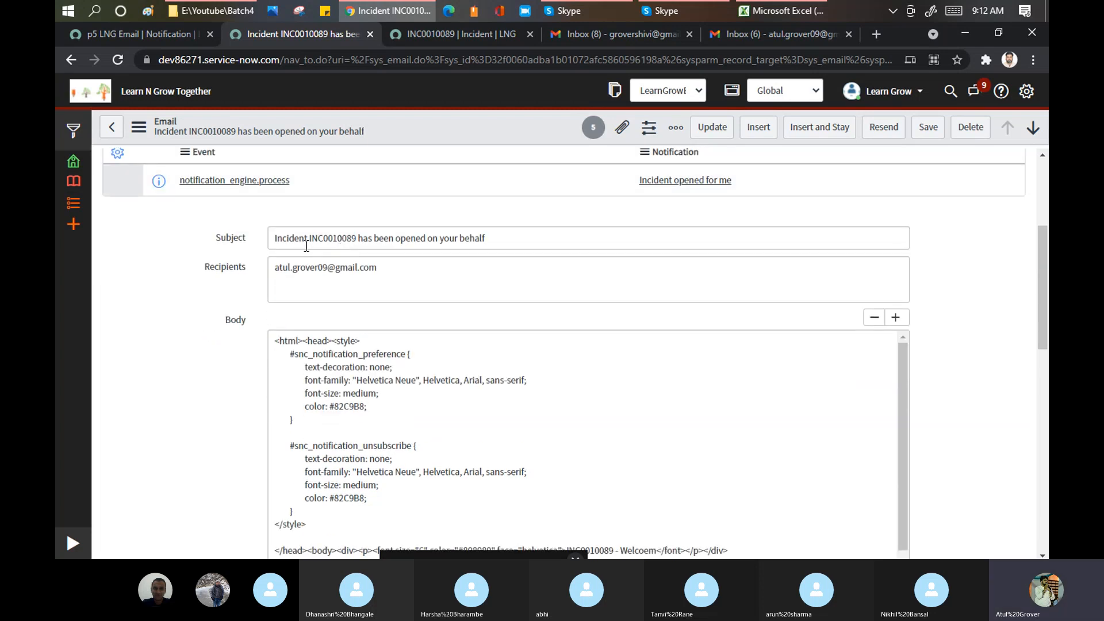
pyautogui.moveTo(276, 235); pyautogui.dragTo(552, 241)
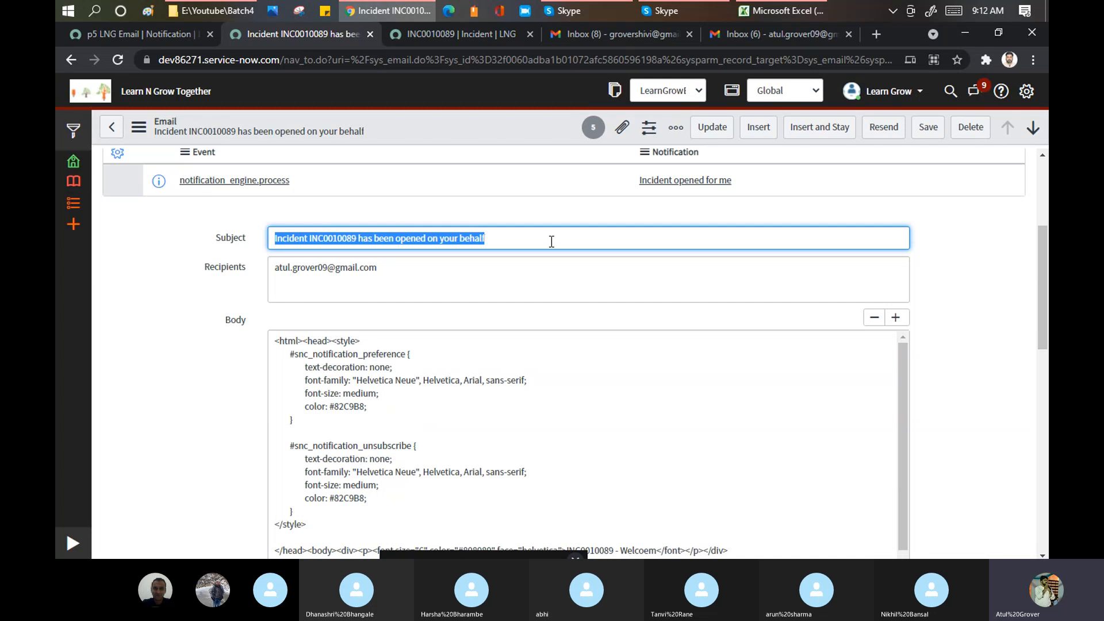
pyautogui.moveTo(400, 271); pyautogui.dragTo(236, 278)
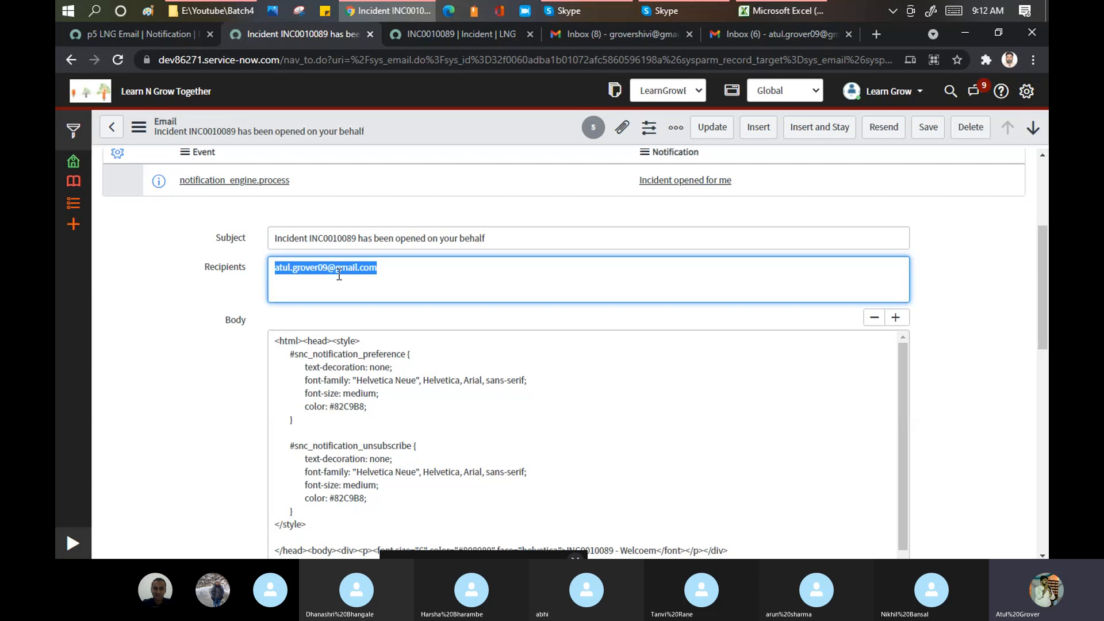
pyautogui.click(464, 32)
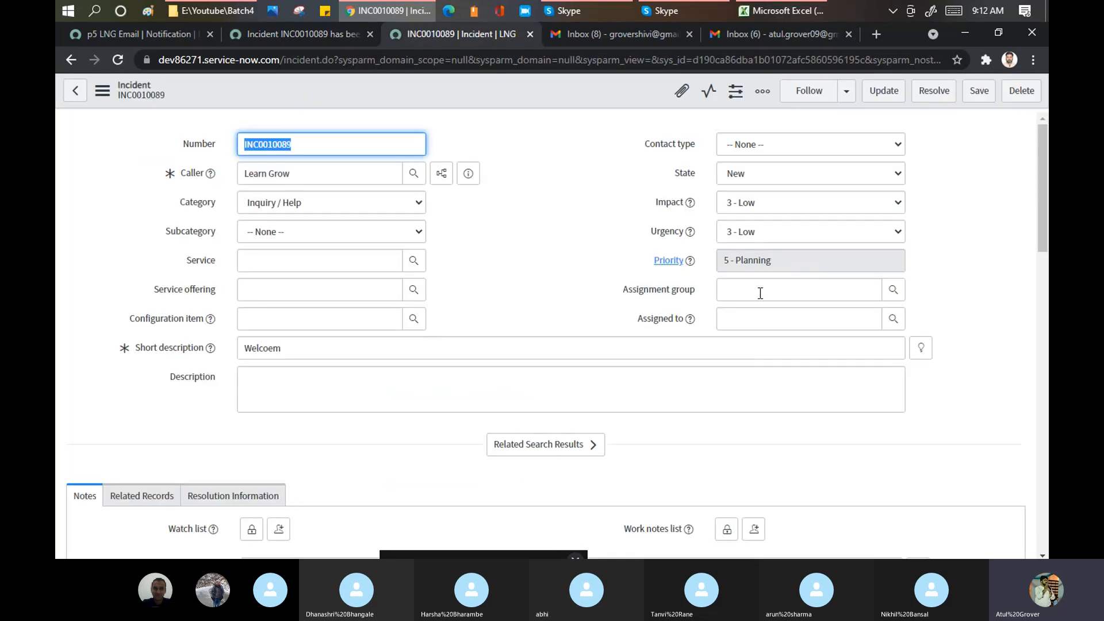
pyautogui.click(770, 289)
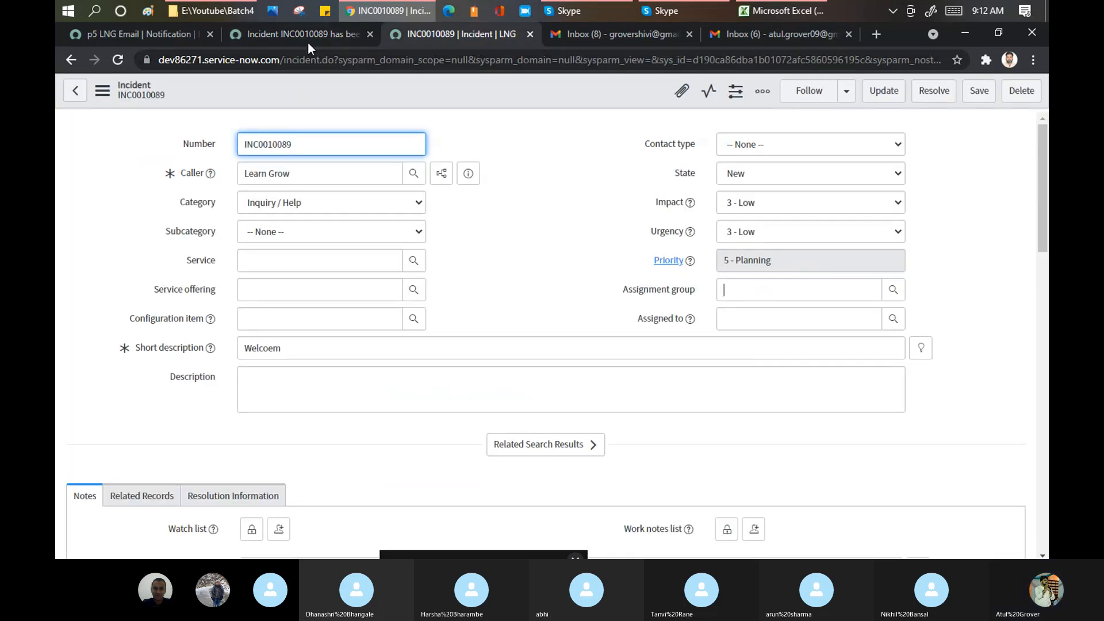
pyautogui.click(276, 32)
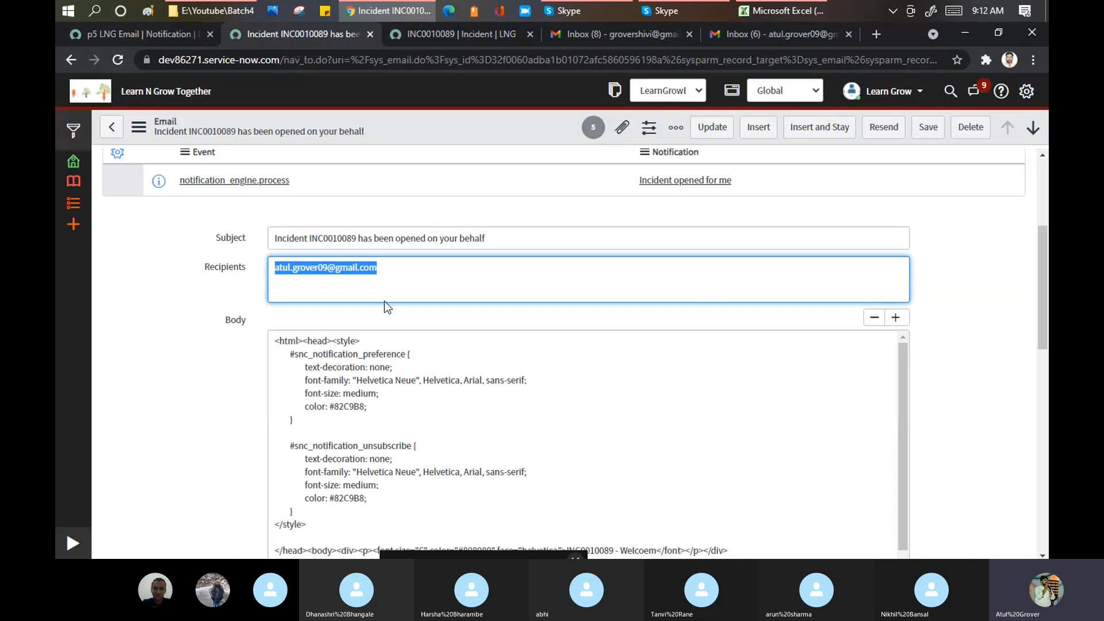
pyautogui.scroll(-2, 403, 299)
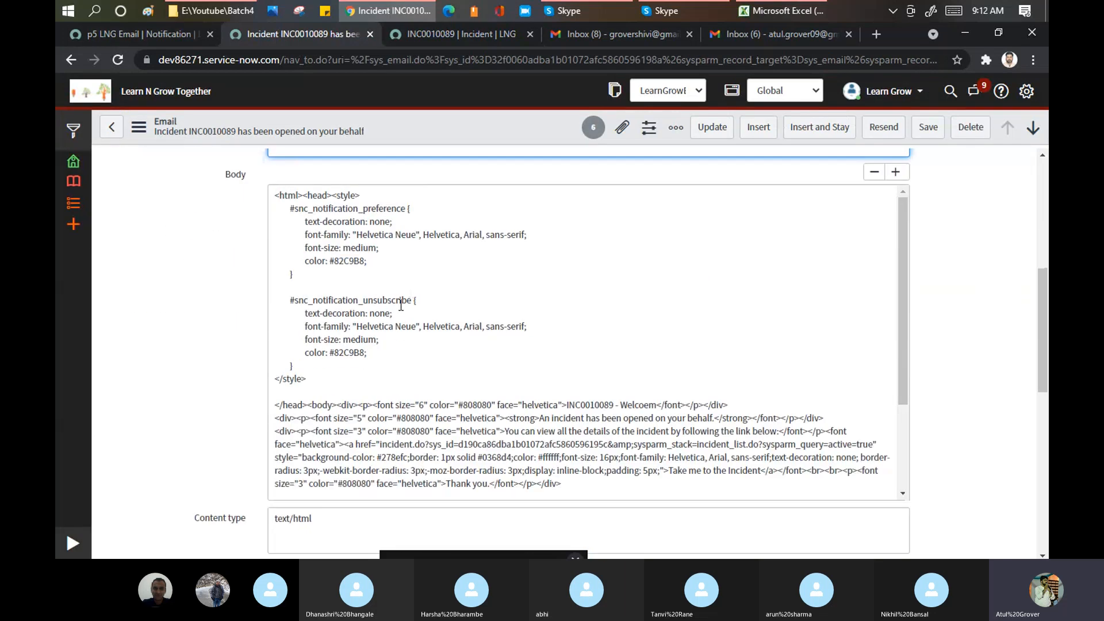
pyautogui.moveTo(278, 199); pyautogui.dragTo(666, 258)
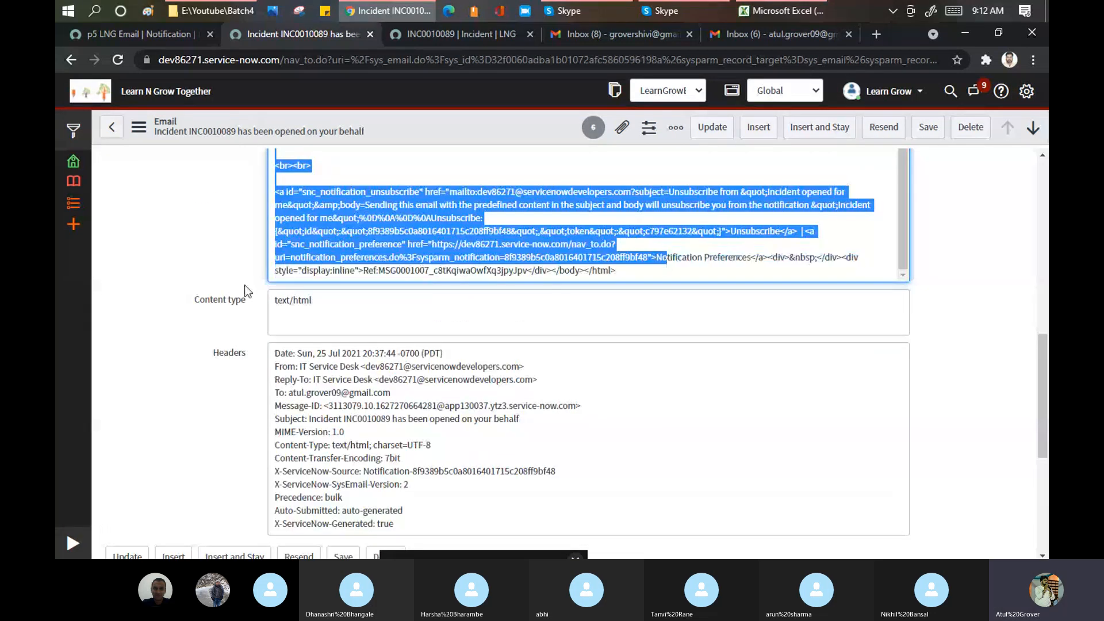
pyautogui.scroll(-1, 178, 251)
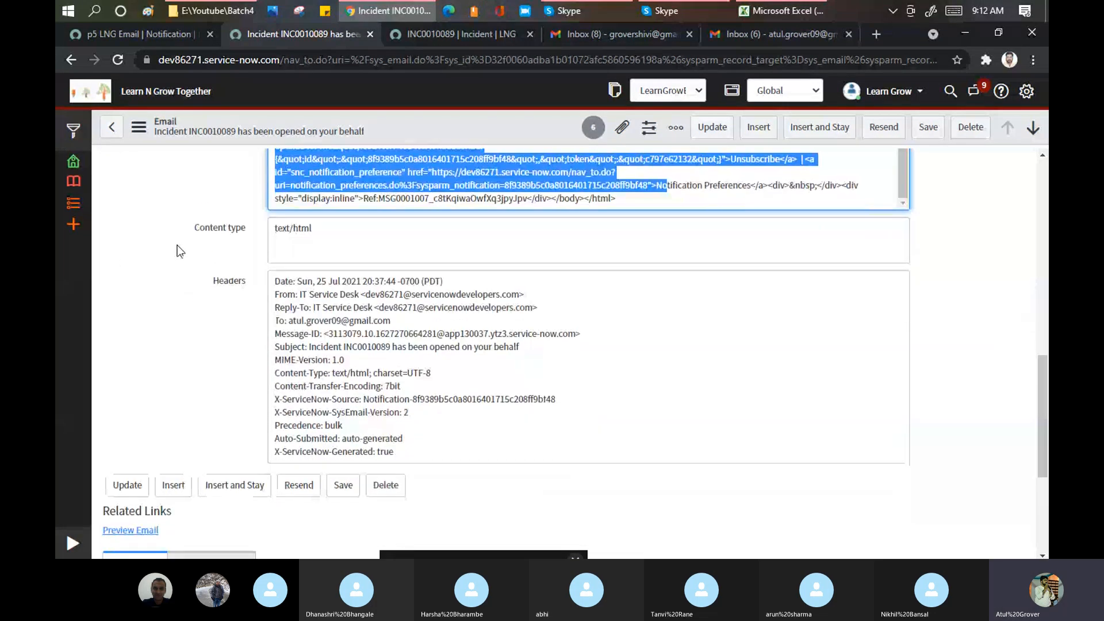
pyautogui.click(139, 532)
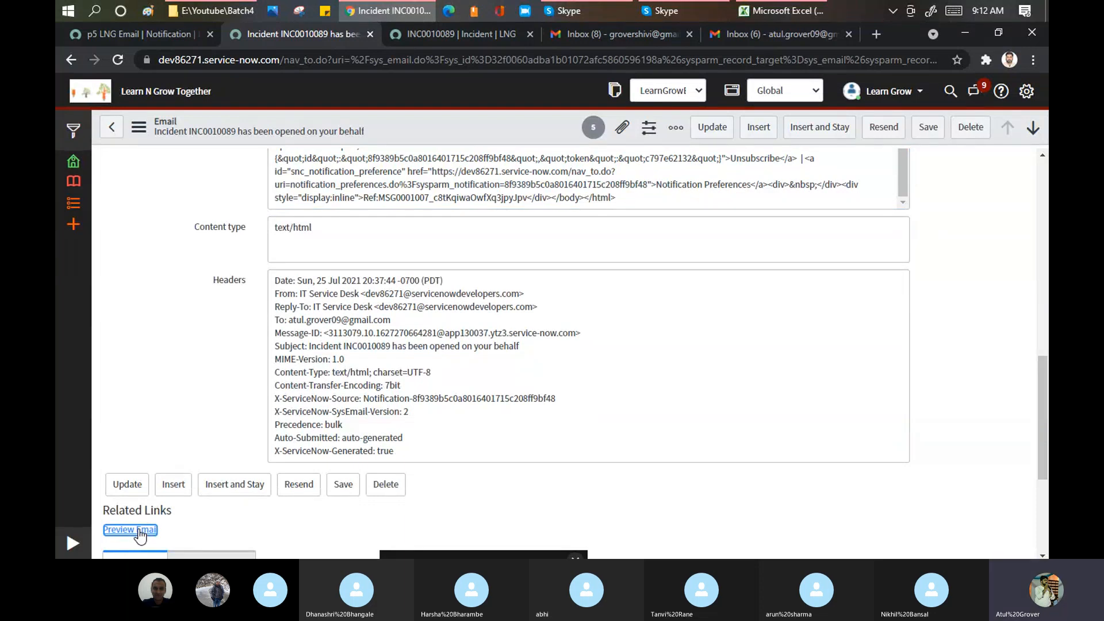
# - Preview the 'INC0010089 - Welcoem' email, highlight its unsubscribe line, then close the preview
pyautogui.click(139, 530)
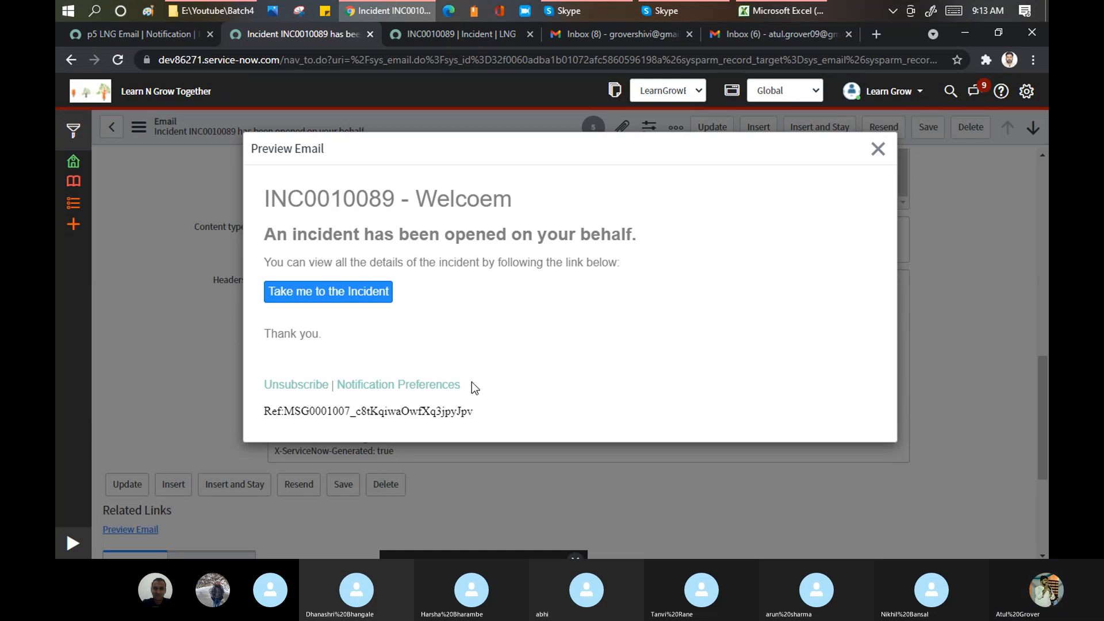
pyautogui.moveTo(473, 385); pyautogui.dragTo(263, 390)
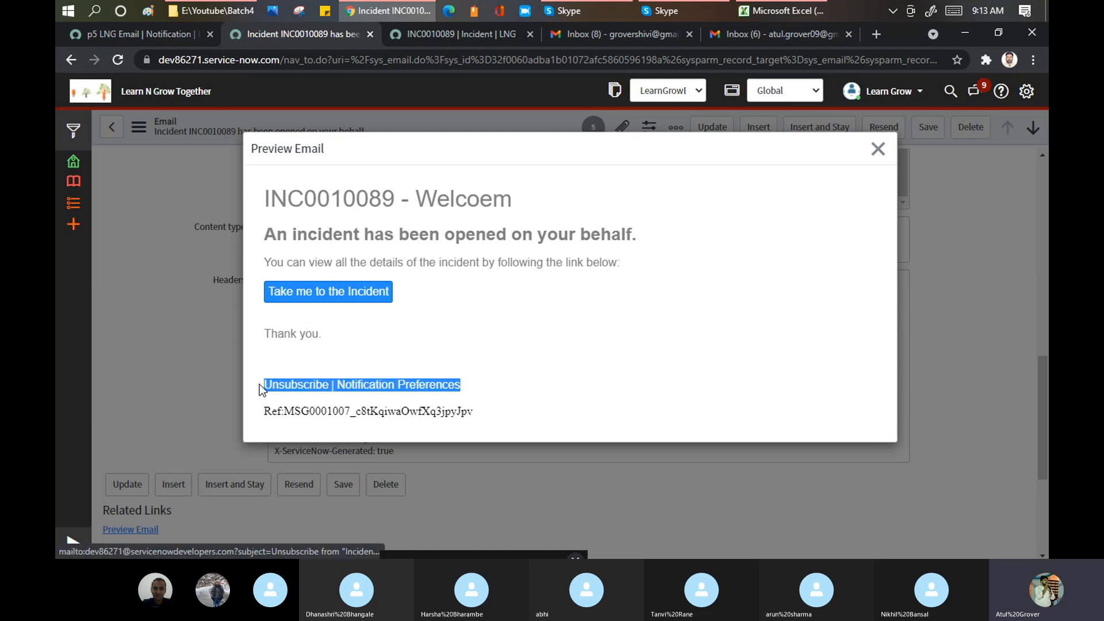
pyautogui.click(109, 324)
pyautogui.scroll(10, 378, 331)
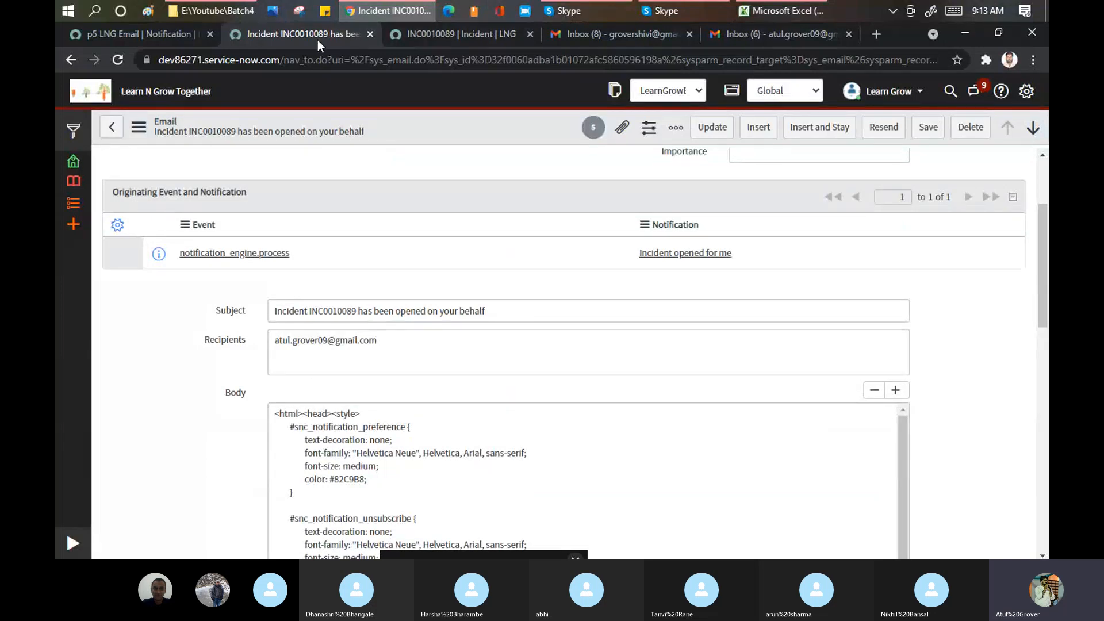
# - Review the p5 LNG Email notification's recipients and contents, highlighting its subject, then go to Gmail
pyautogui.click(161, 33)
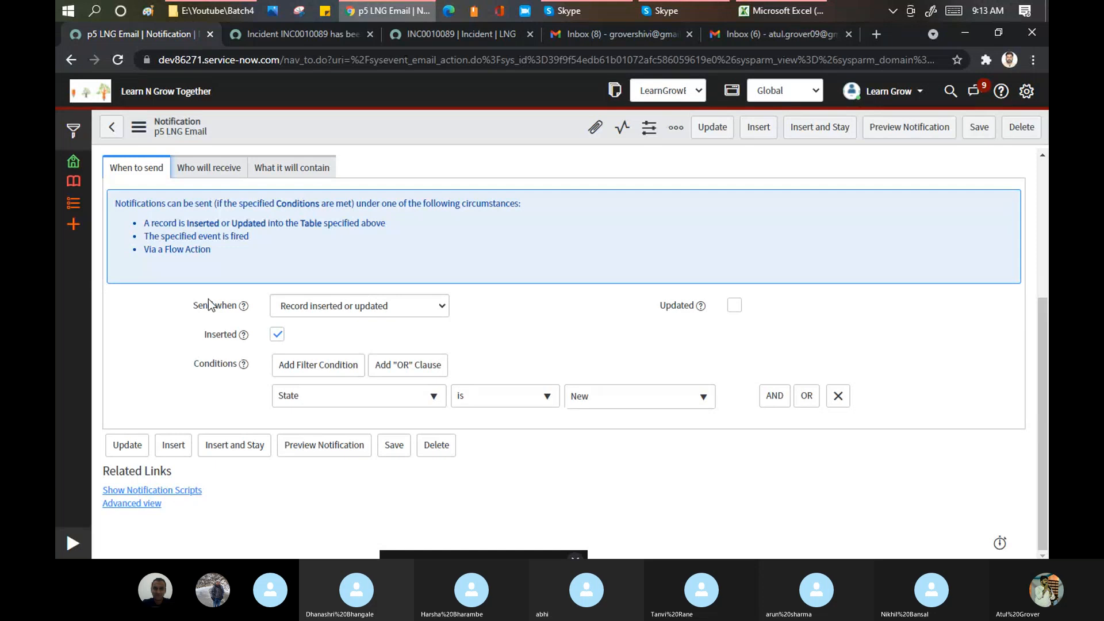
pyautogui.click(225, 173)
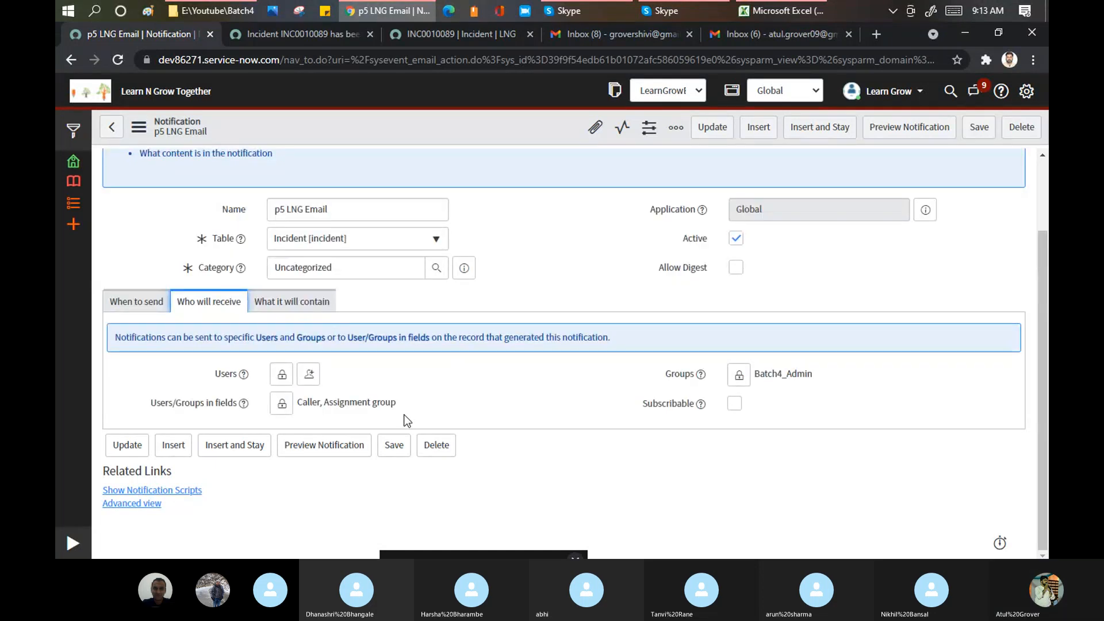
pyautogui.click(288, 300)
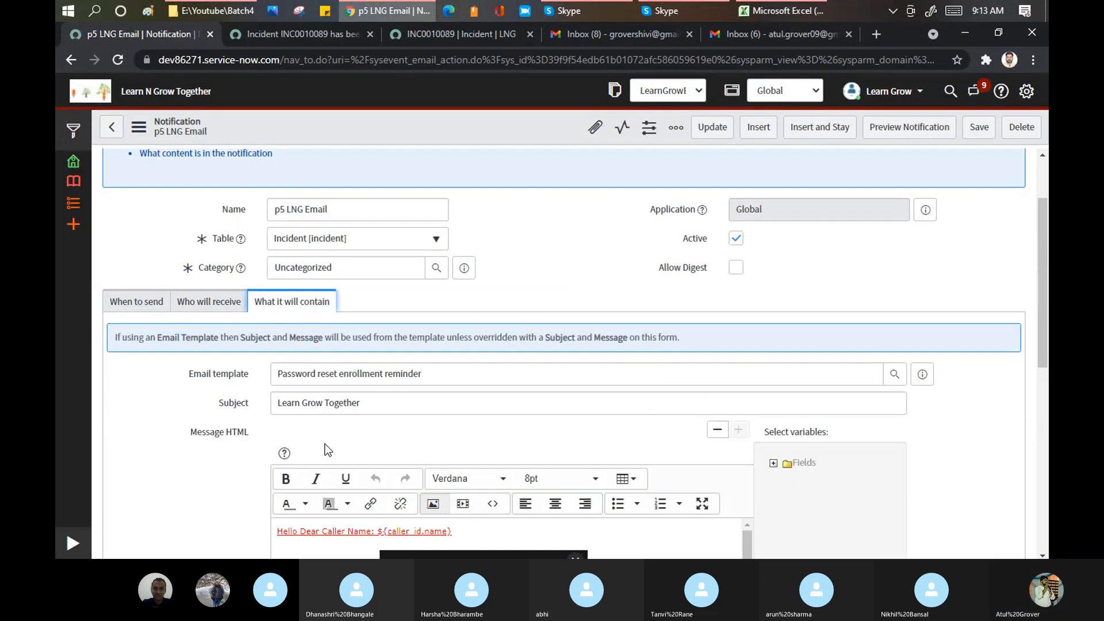
pyautogui.moveTo(374, 404); pyautogui.dragTo(254, 395)
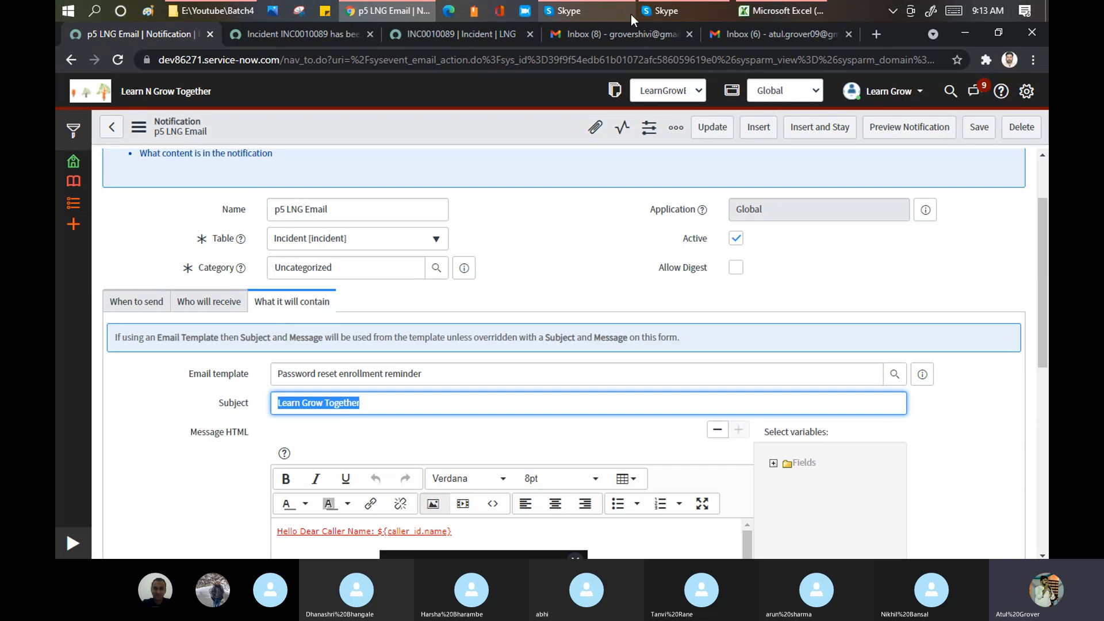
pyautogui.click(763, 33)
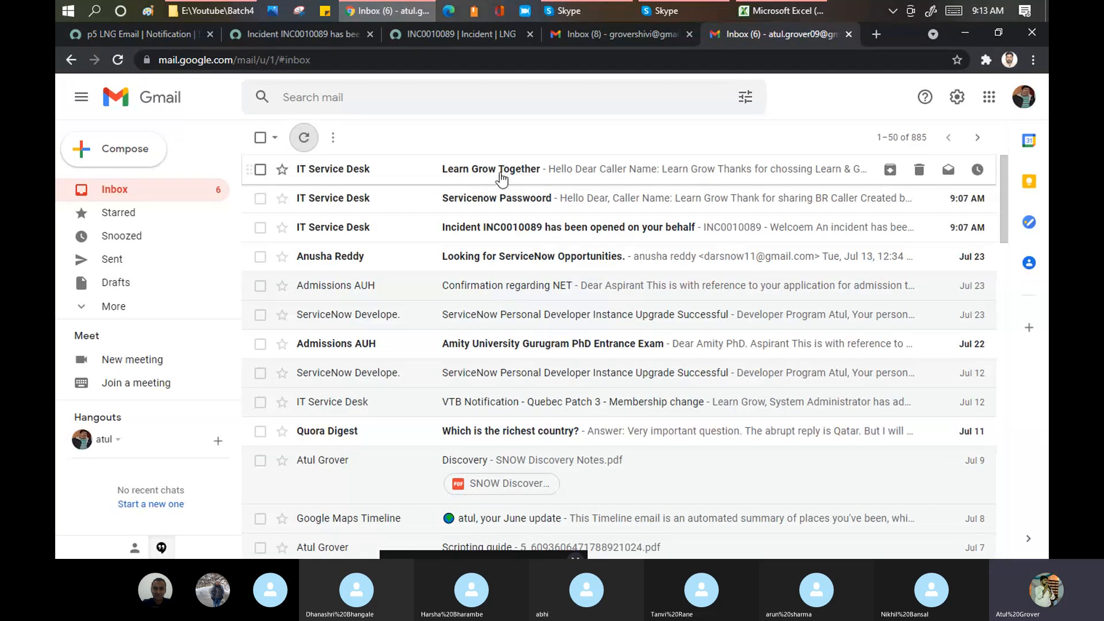
# - Read through the Learn Grow Together email, then return to the inbox
pyautogui.click(520, 174)
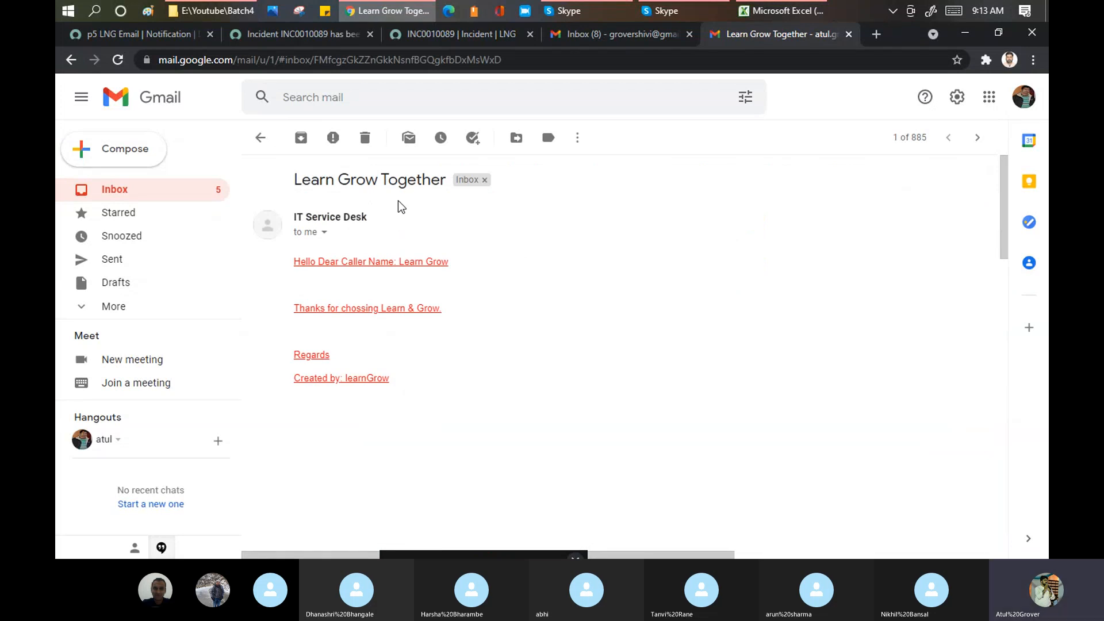
pyautogui.scroll(-6, 400, 207)
pyautogui.scroll(-3, 868, 219)
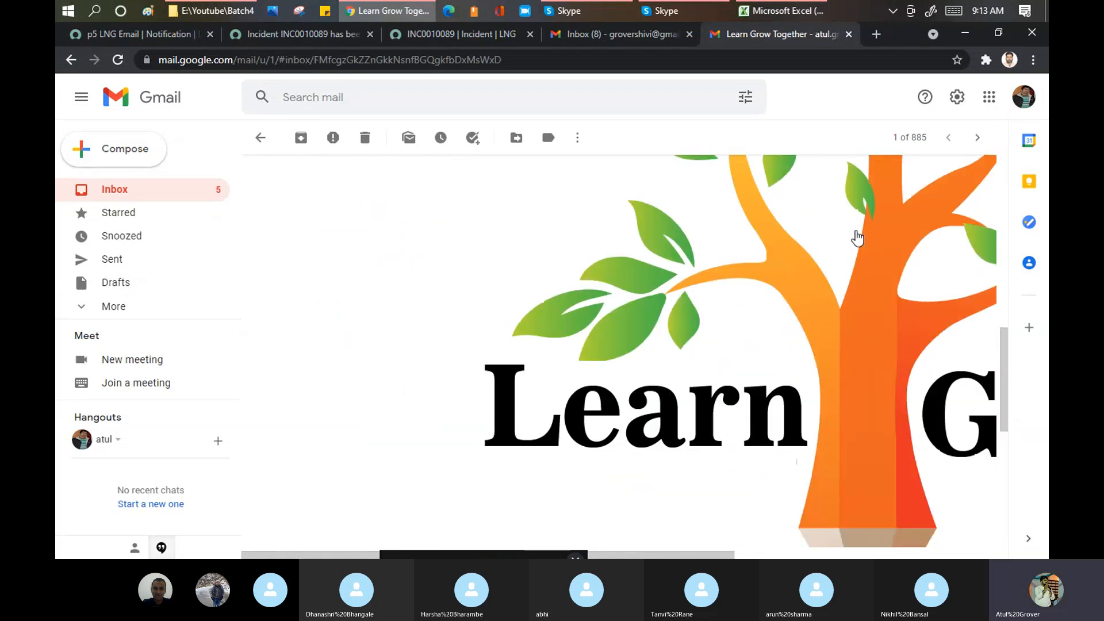
pyautogui.scroll(-2, 858, 237)
pyautogui.scroll(-3, 878, 257)
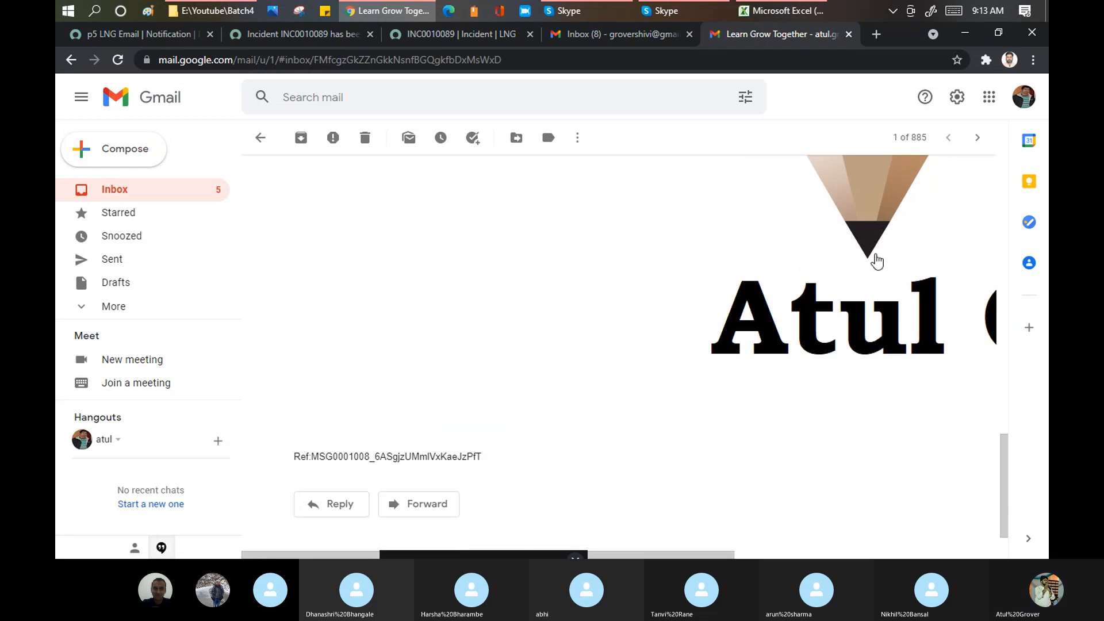
pyautogui.scroll(10, 876, 262)
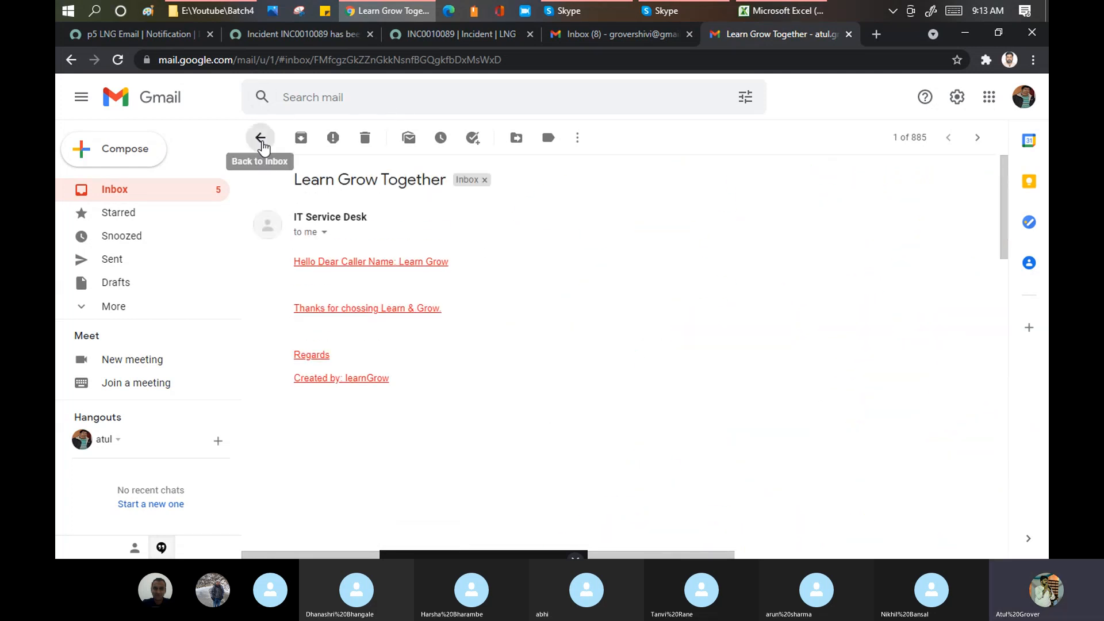
pyautogui.click(262, 139)
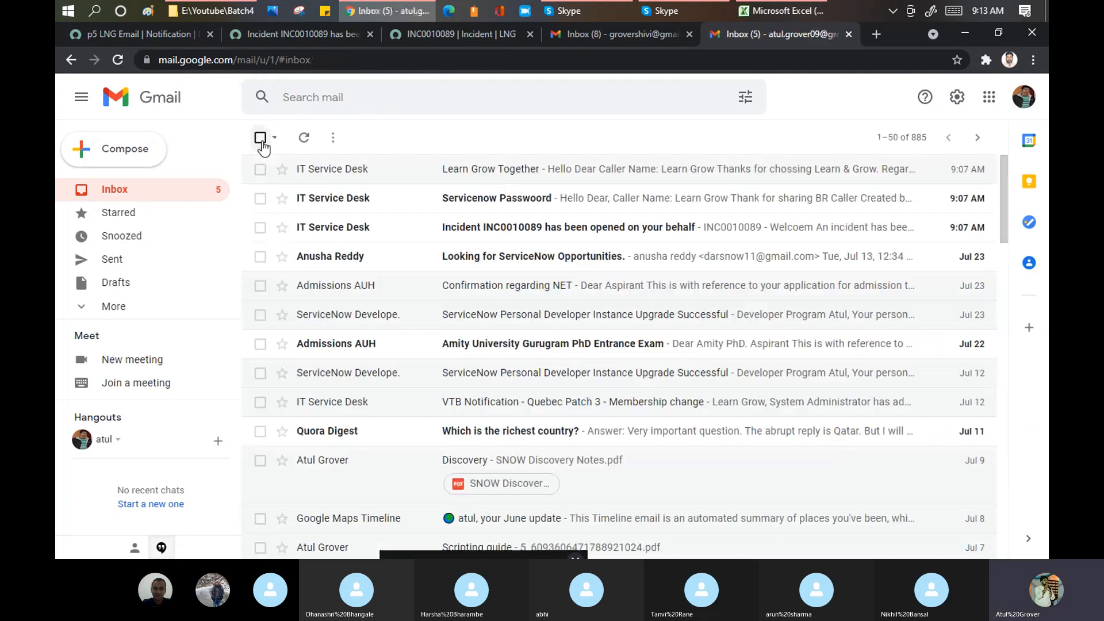
# - Open the Servicenow Password email and highlight its greeting, then return to the notification
pyautogui.click(497, 202)
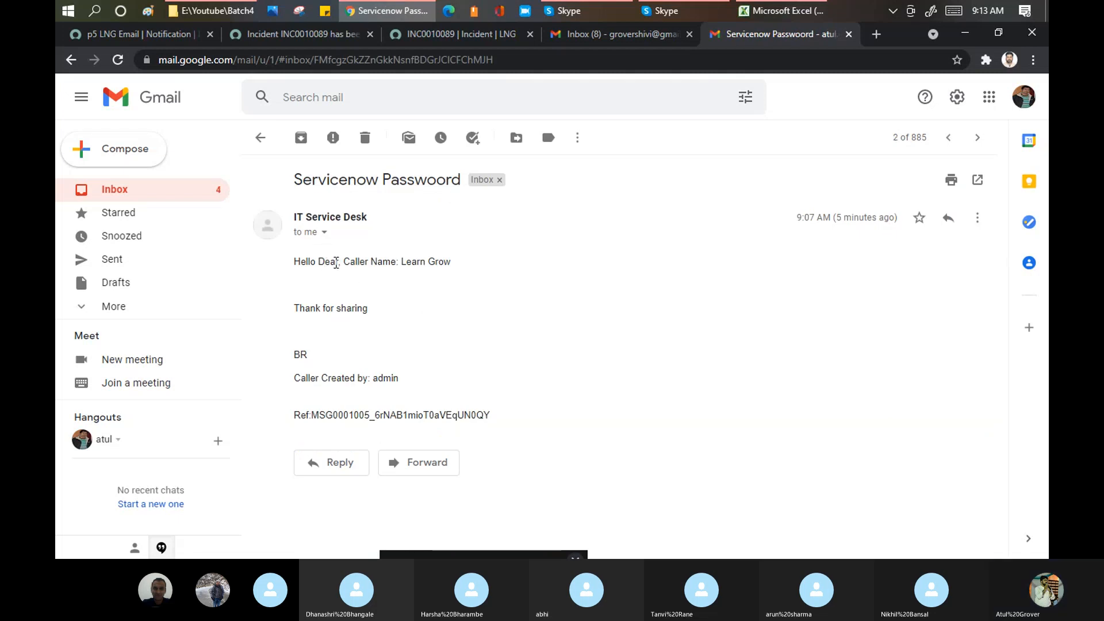
pyautogui.moveTo(325, 263); pyautogui.dragTo(293, 263)
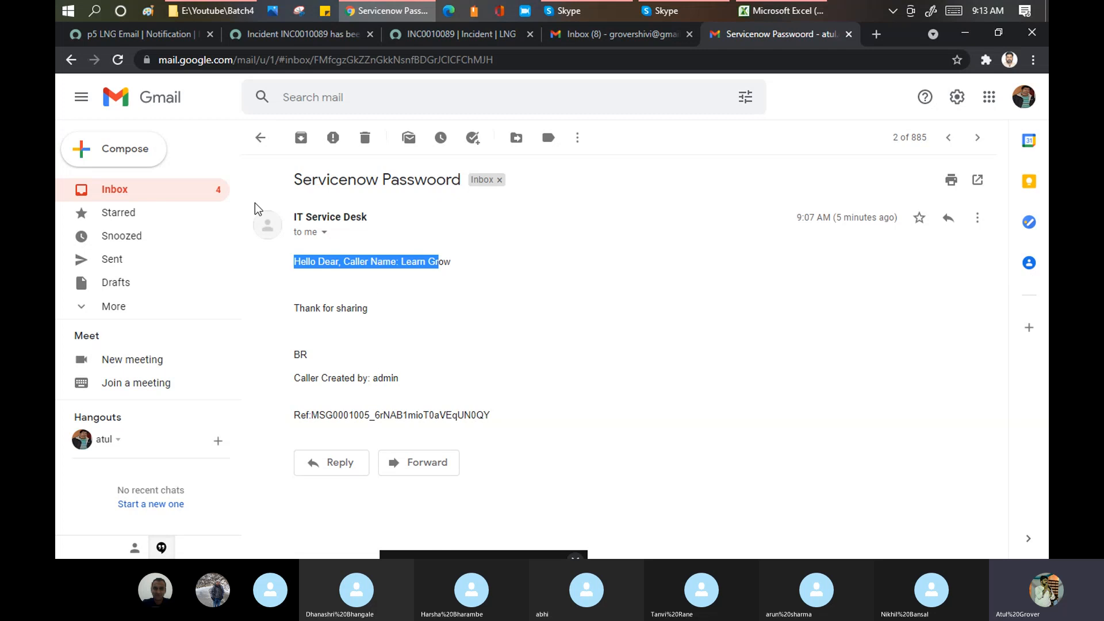
pyautogui.click(166, 36)
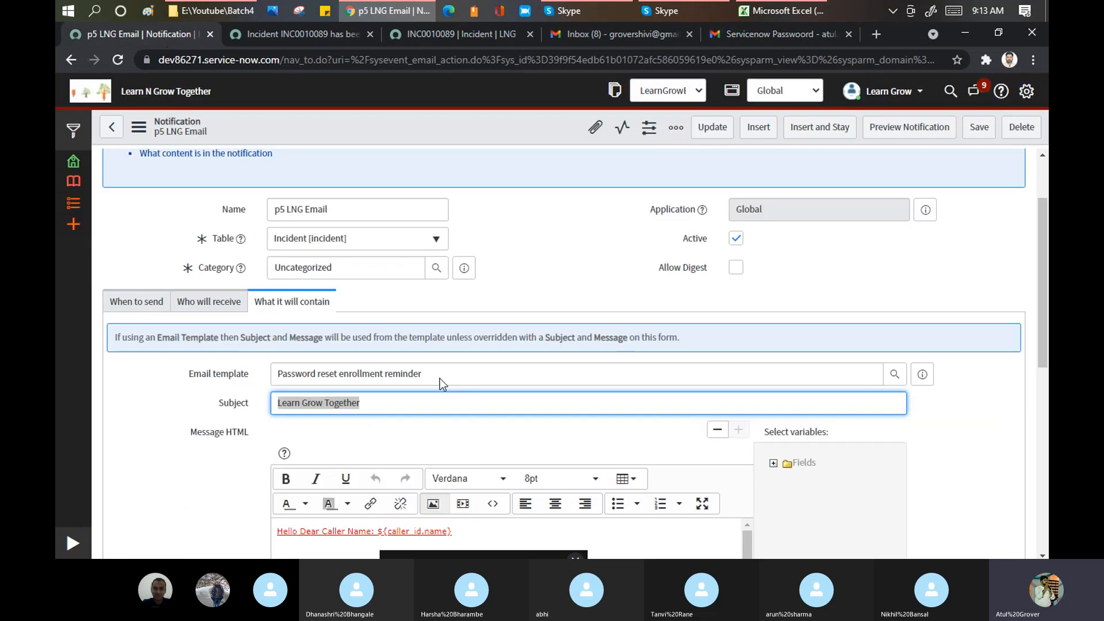
# - Highlight the Password reset enrollment reminder email template name, then return to the Servicenow Password email
pyautogui.moveTo(444, 375); pyautogui.dragTo(254, 373)
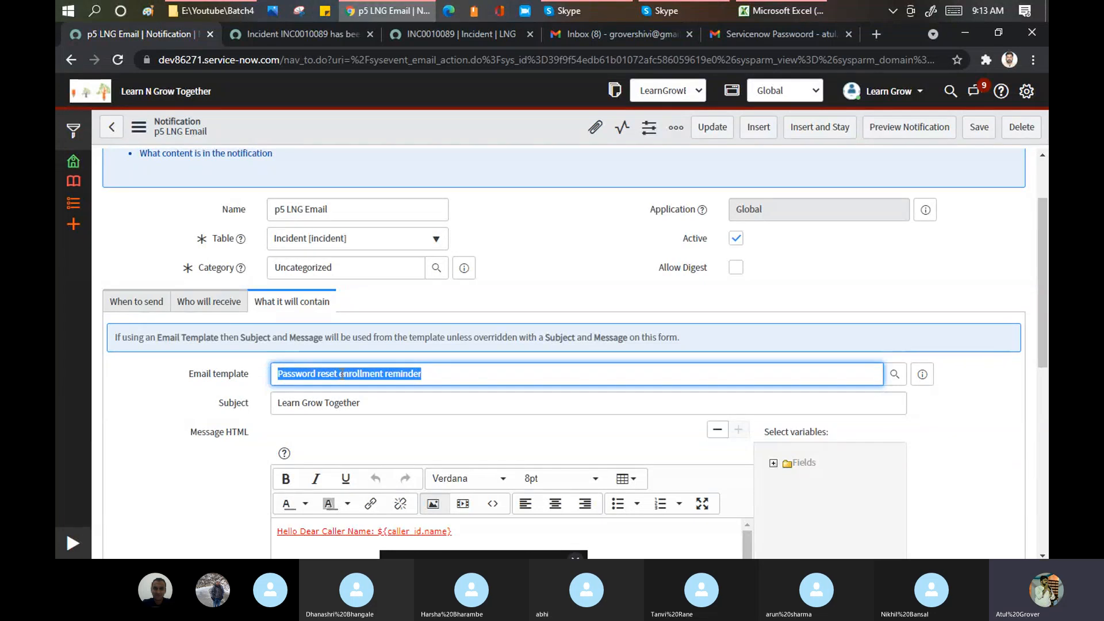
pyautogui.click(765, 32)
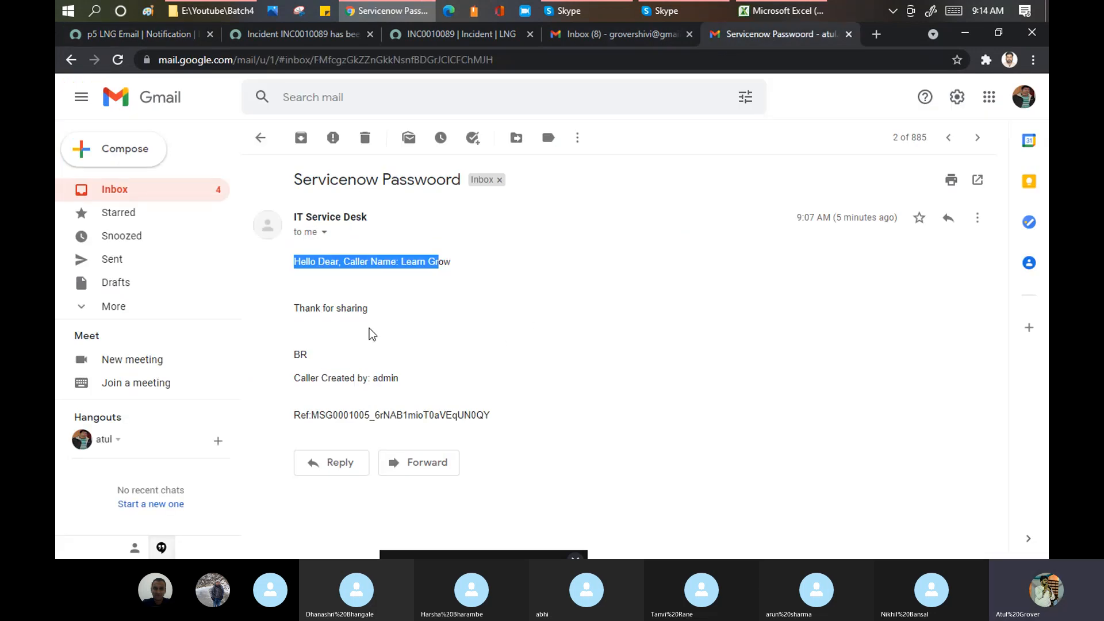
# - Highlight the 'Hello Dear' greeting and the 'Thank for sharing' line in the Servicenow Password email
pyautogui.click(323, 279)
pyautogui.moveTo(343, 260); pyautogui.dragTo(294, 261)
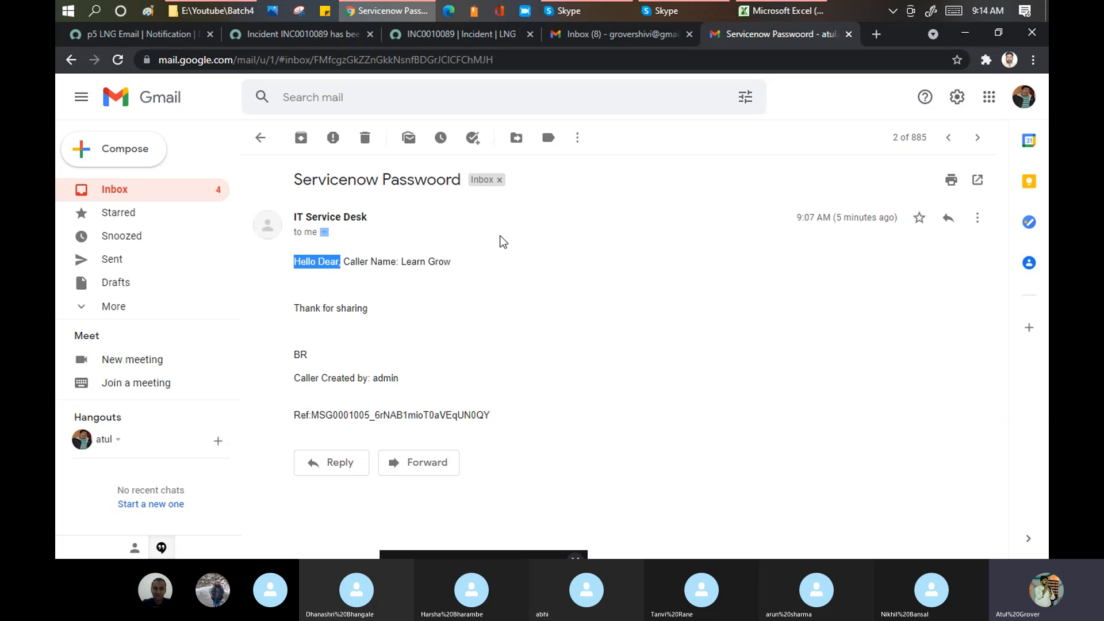
pyautogui.moveTo(369, 309); pyautogui.dragTo(274, 320)
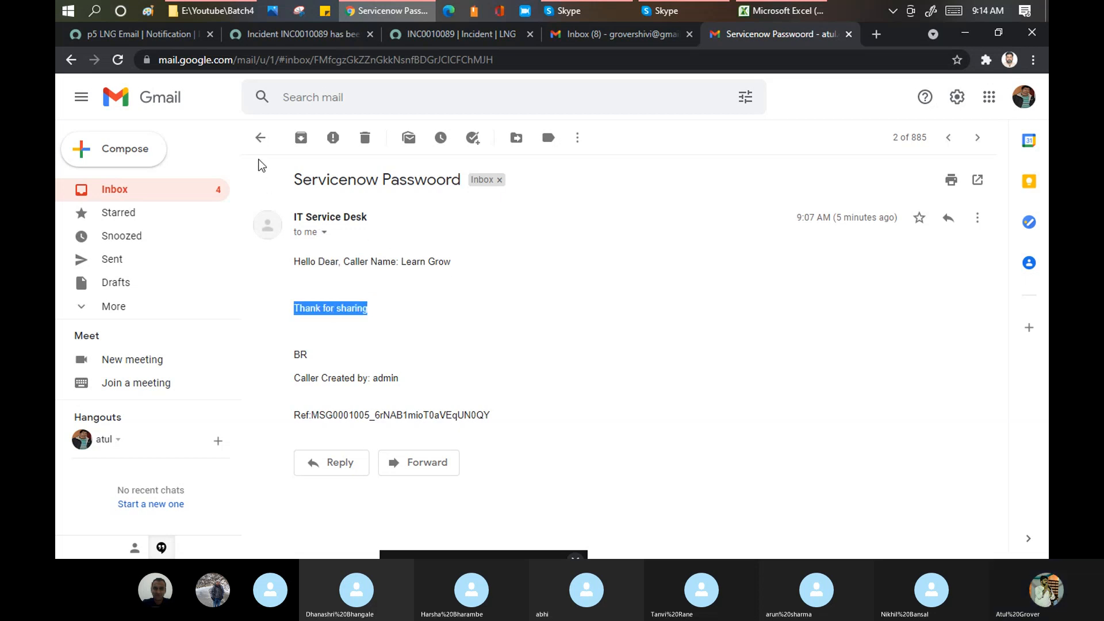
# - Reopen the Learn Grow Together email from the inbox, then return to the p5 LNG Email notification
pyautogui.click(261, 138)
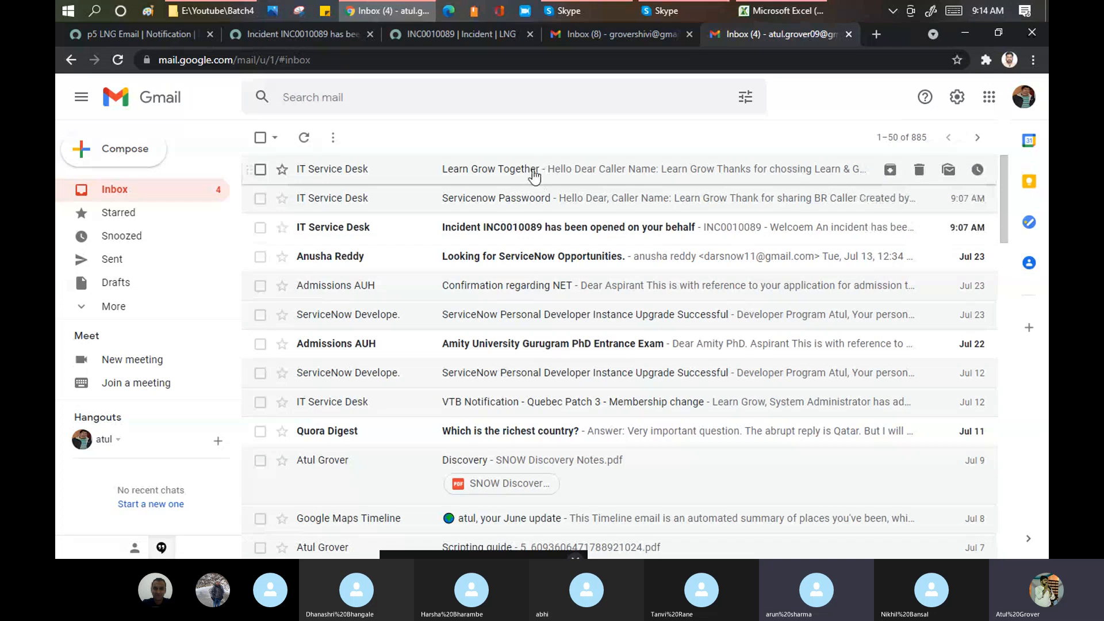
pyautogui.click(532, 167)
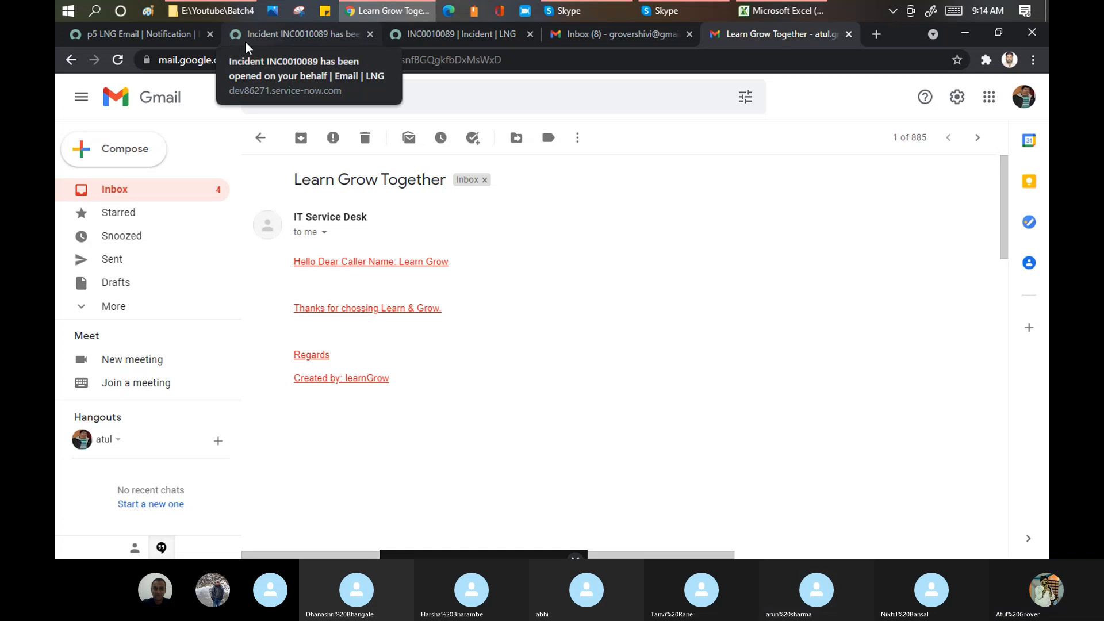
pyautogui.click(158, 36)
# - Scroll the p5 LNG Email notification down to its Message HTML body and back up
pyautogui.scroll(-6, 411, 498)
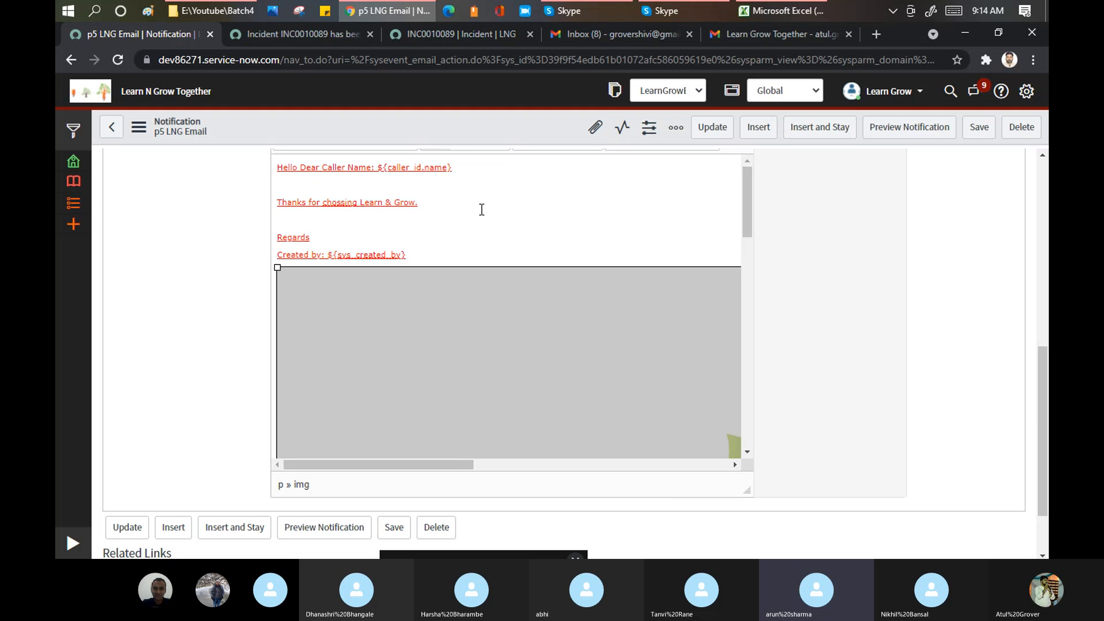
pyautogui.scroll(5, 481, 209)
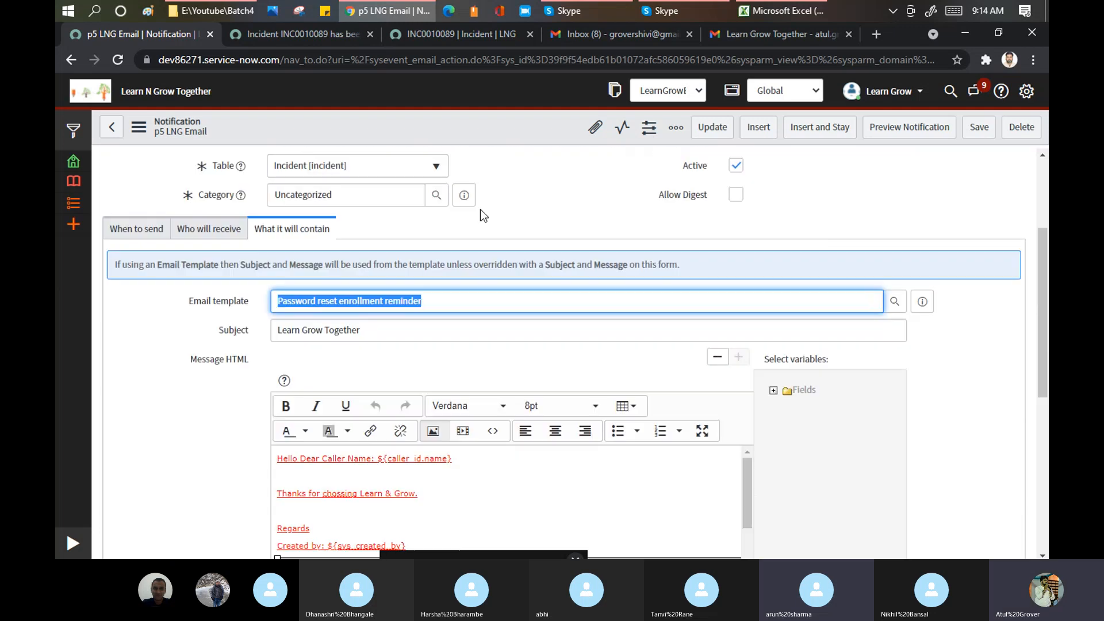
pyautogui.scroll(3, 480, 210)
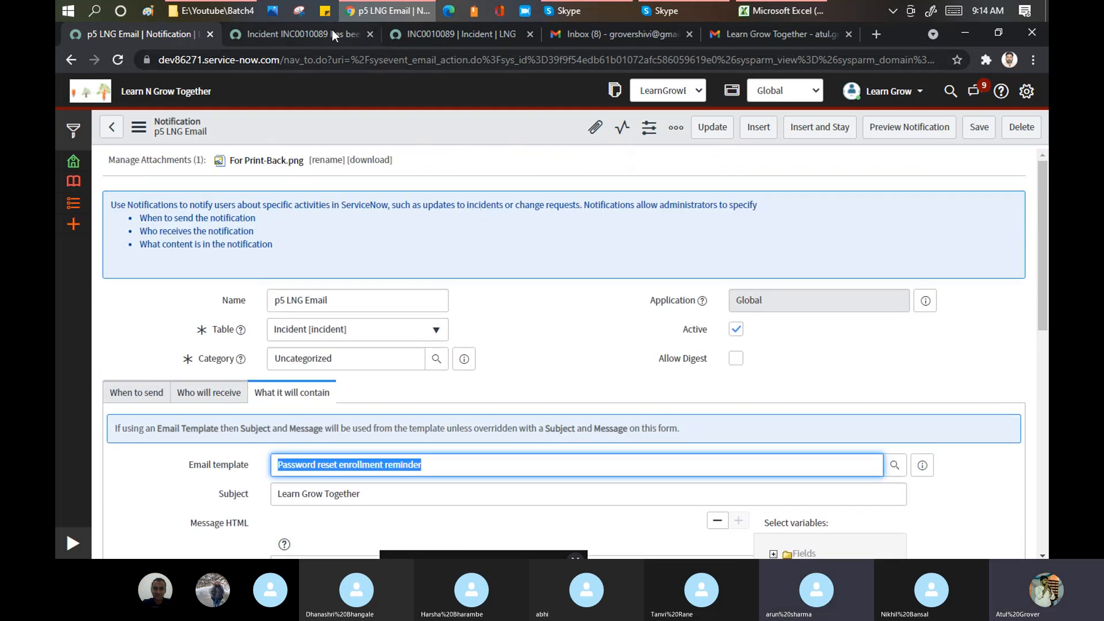
pyautogui.click(331, 33)
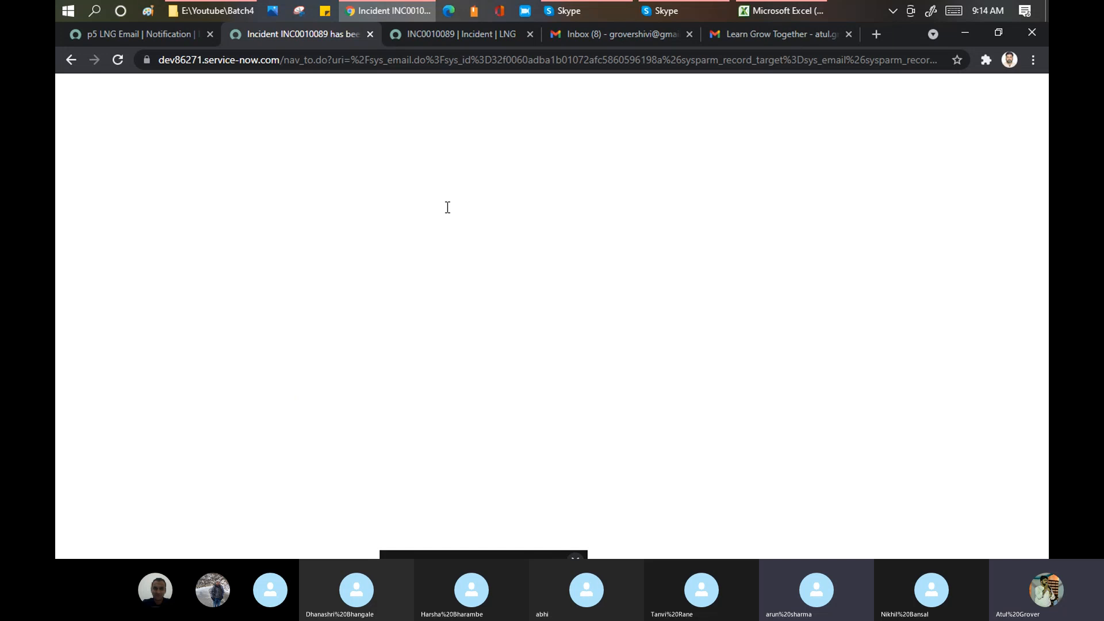
# - View the Learn Grow Together email's sender details, then highlight the Servicenow Password email's closing lines
pyautogui.click(768, 35)
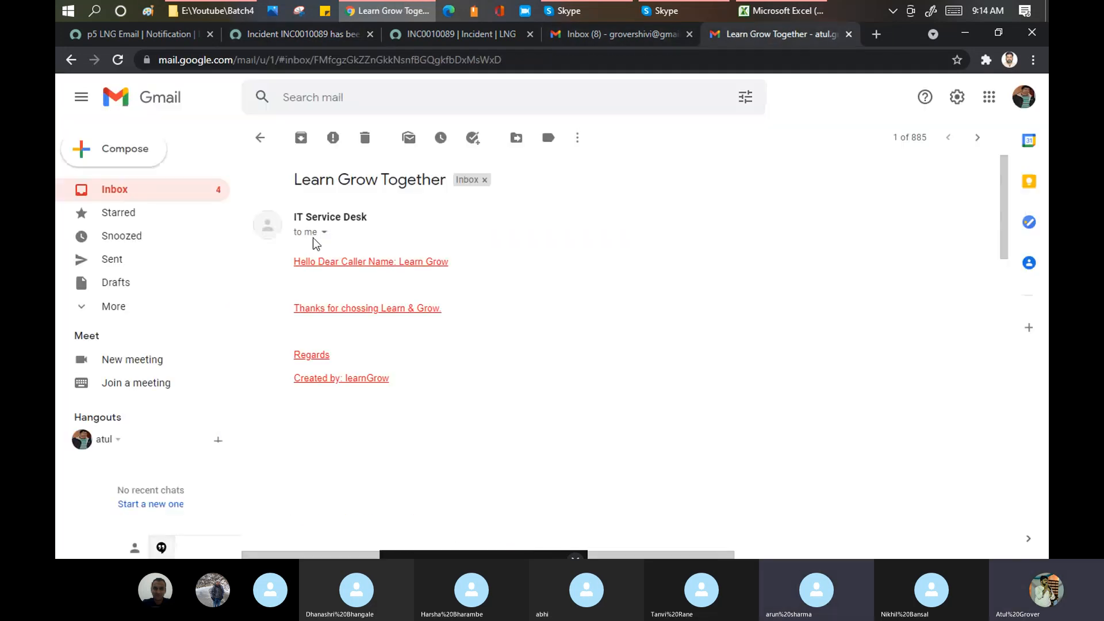
pyautogui.click(326, 235)
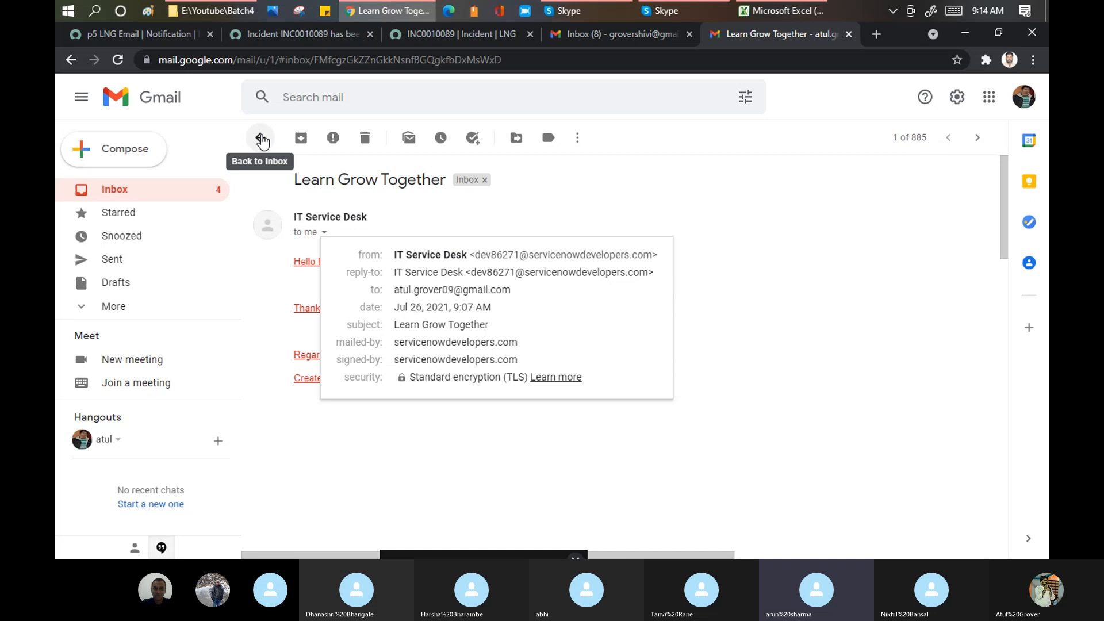
pyautogui.click(262, 139)
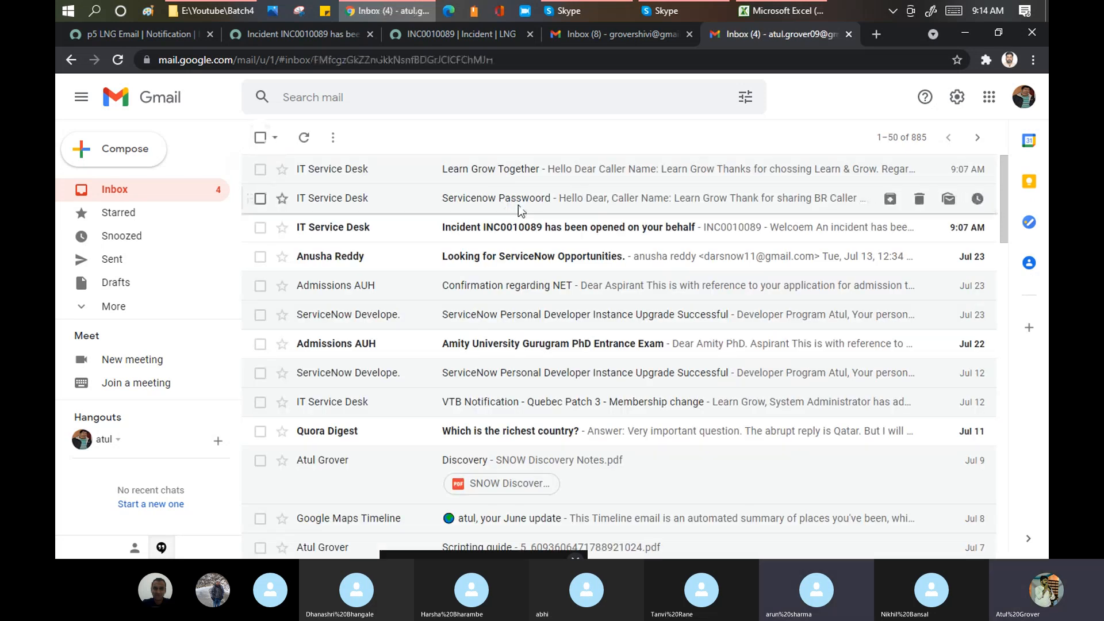
pyautogui.click(515, 205)
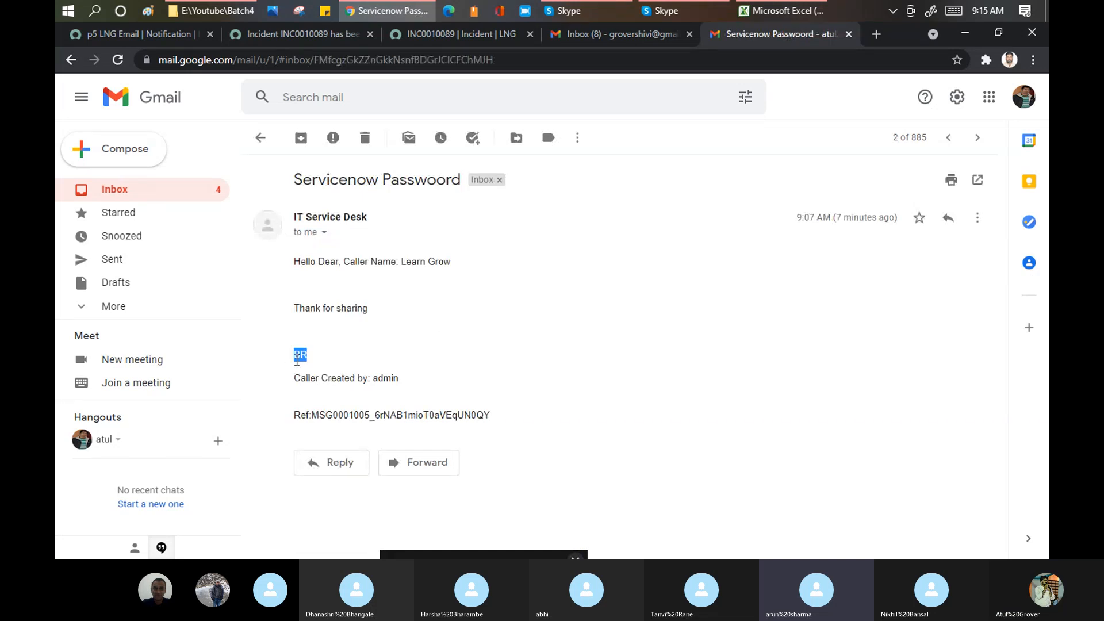
pyautogui.moveTo(402, 377); pyautogui.dragTo(285, 356)
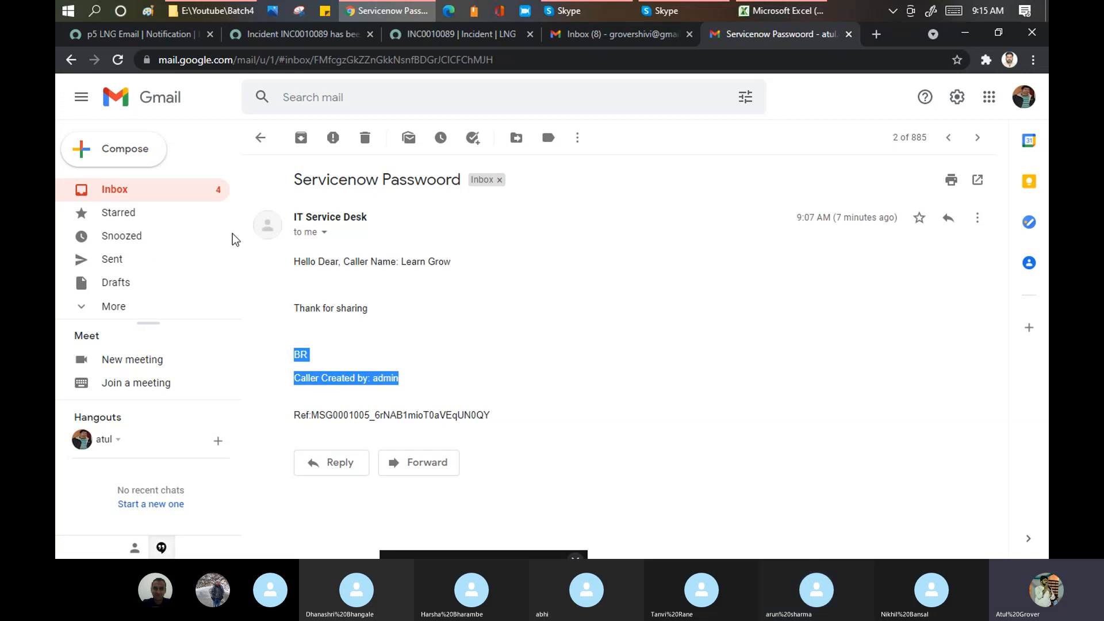
# - Switch back to the p5 LNG Email notification's 'What it will contain' settings
pyautogui.click(150, 38)
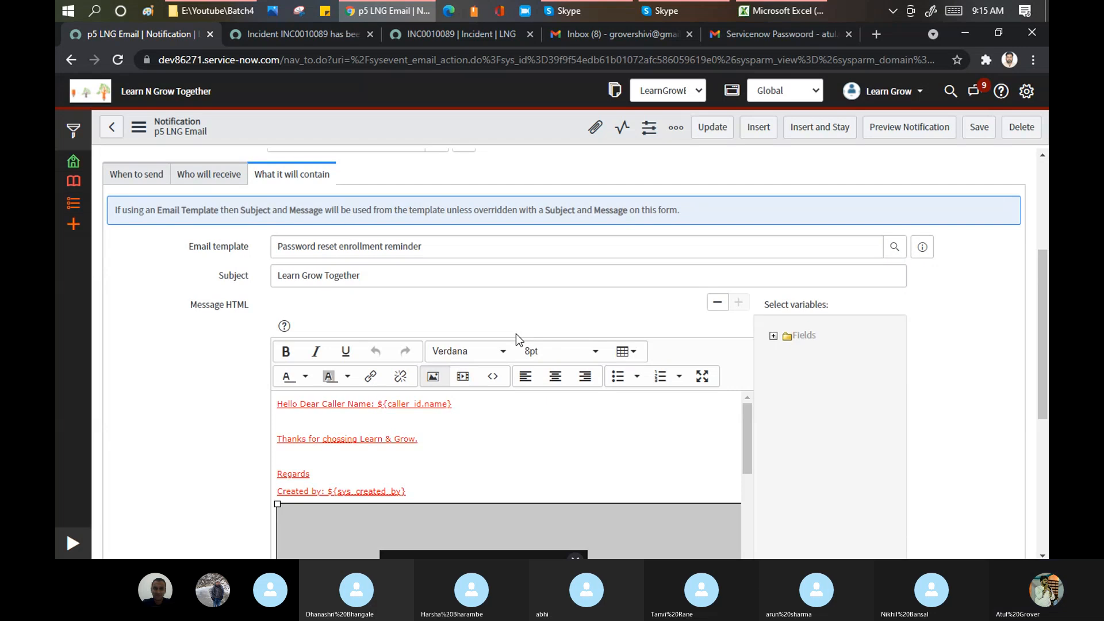
# - Insert the Approval and Business duration field variables into the email message
pyautogui.click(497, 275)
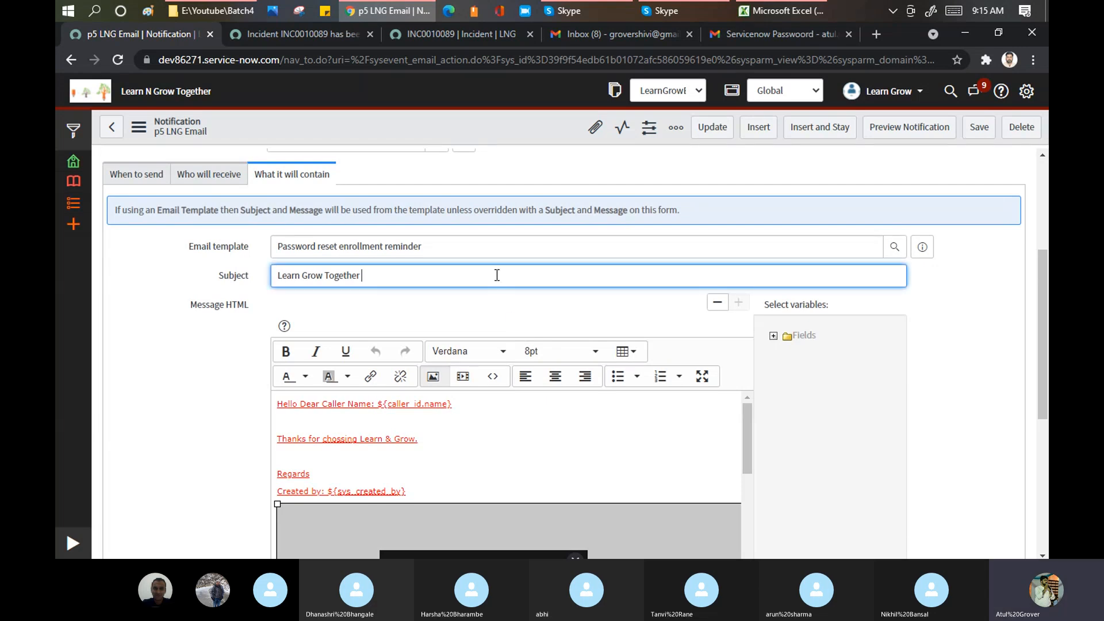
pyautogui.click(773, 336)
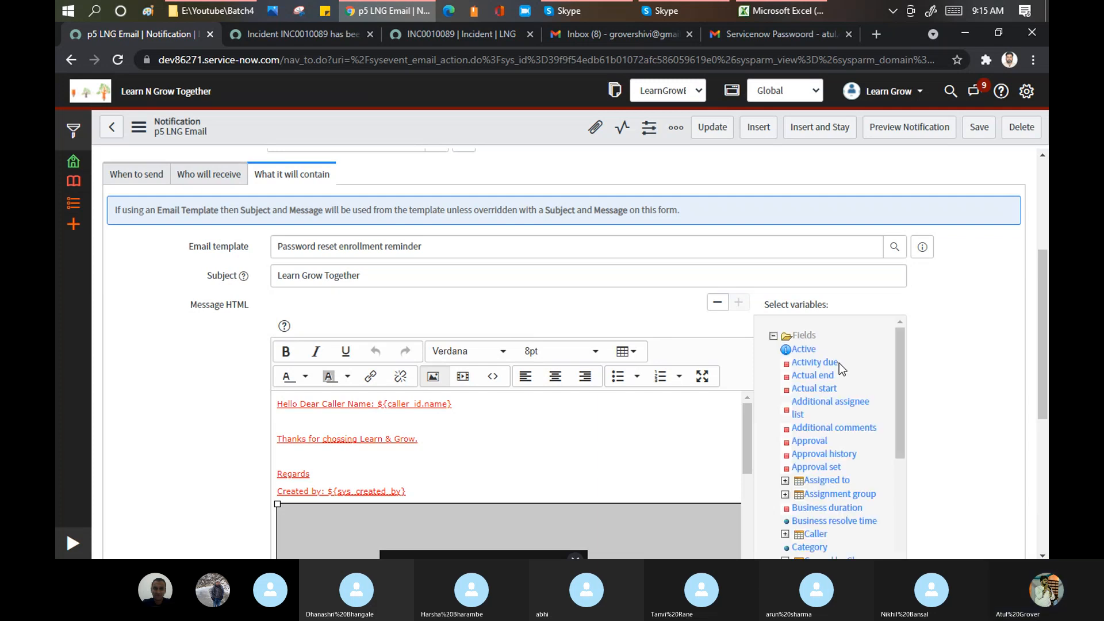
pyautogui.scroll(-2, 839, 364)
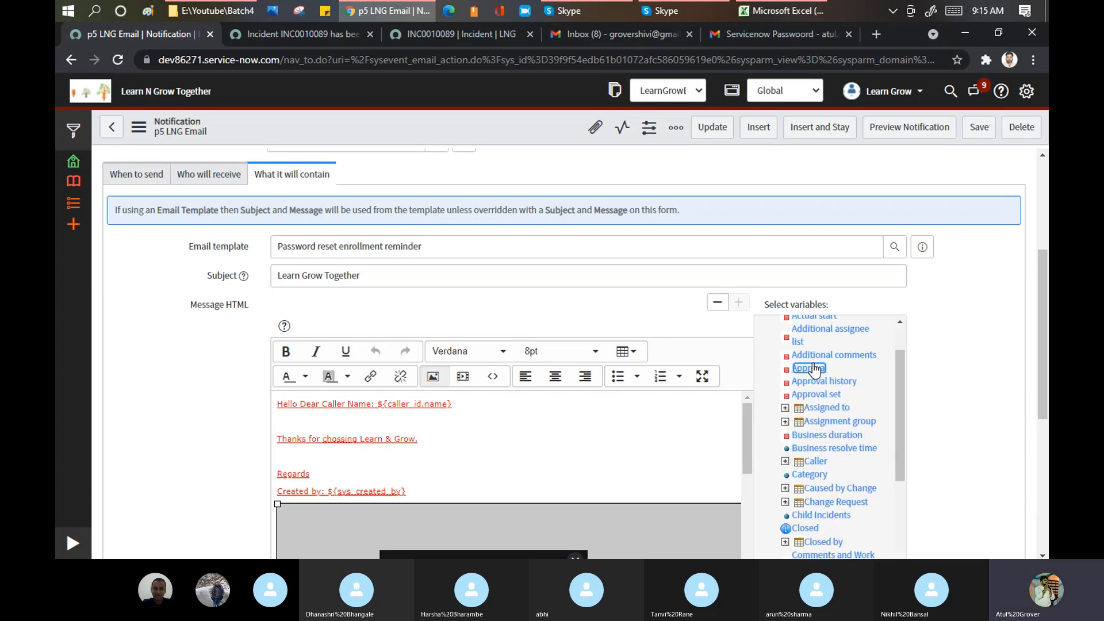
pyautogui.click(814, 368)
pyautogui.click(392, 286)
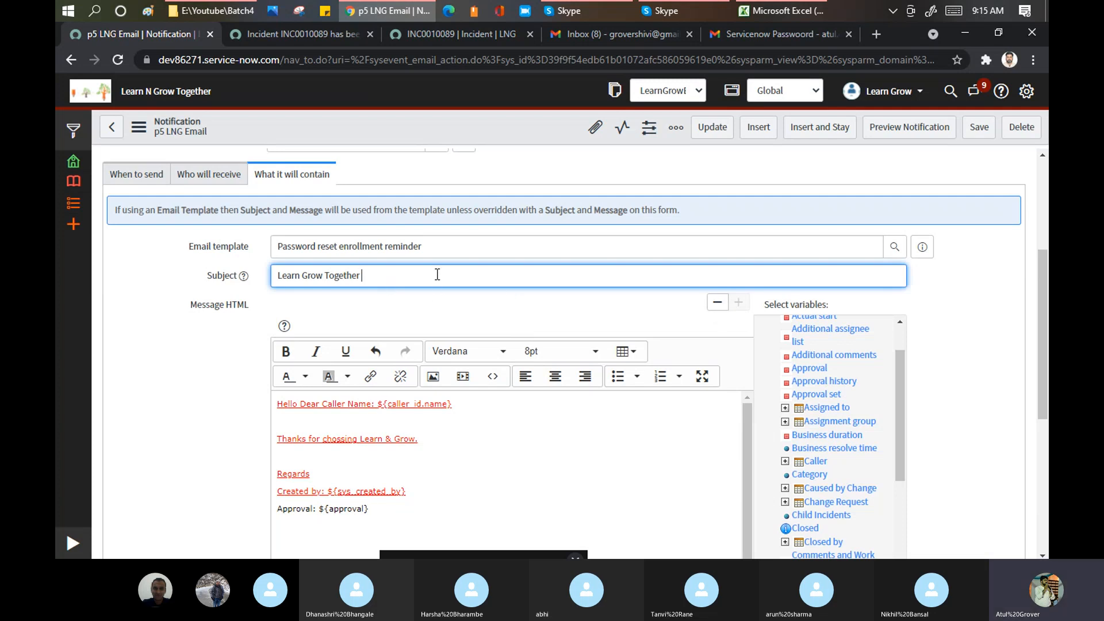
pyautogui.click(830, 436)
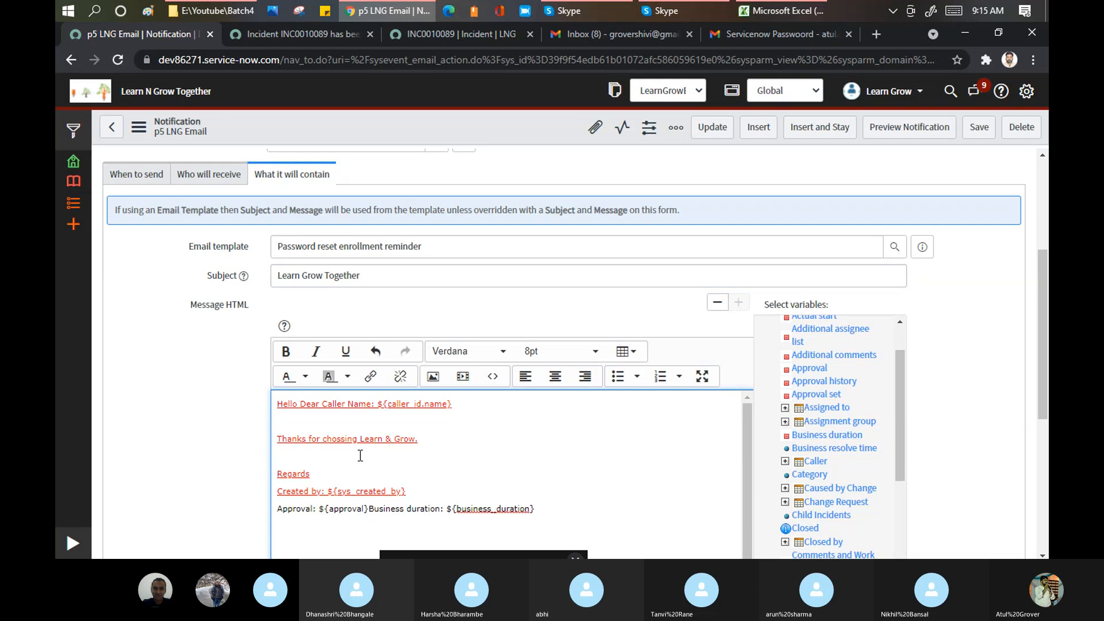
# - Copy ${business_duration} from the message and paste it at the end of the subject
pyautogui.moveTo(539, 510); pyautogui.dragTo(450, 513)
pyautogui.hotkey('ctrl', 'c')
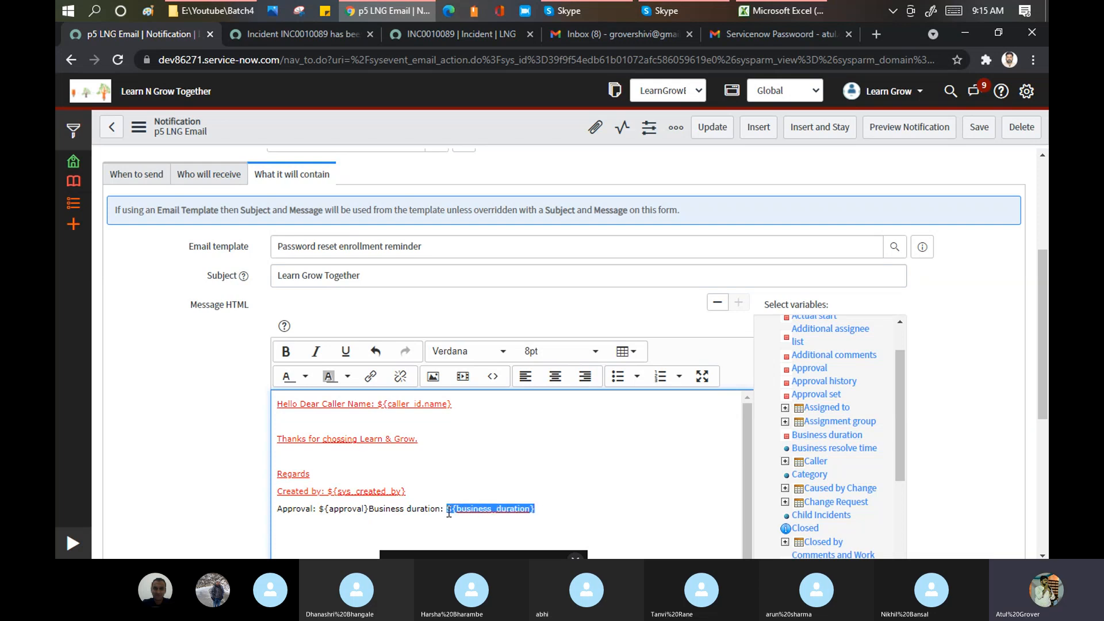
pyautogui.click(398, 275)
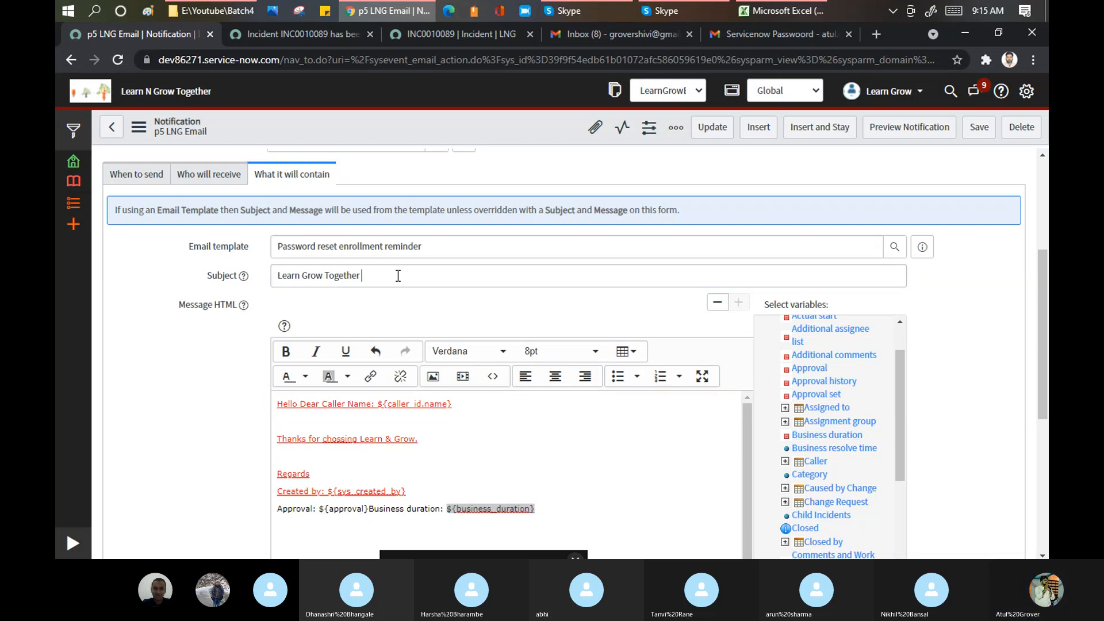
pyautogui.hotkey('ctrl', 'v')
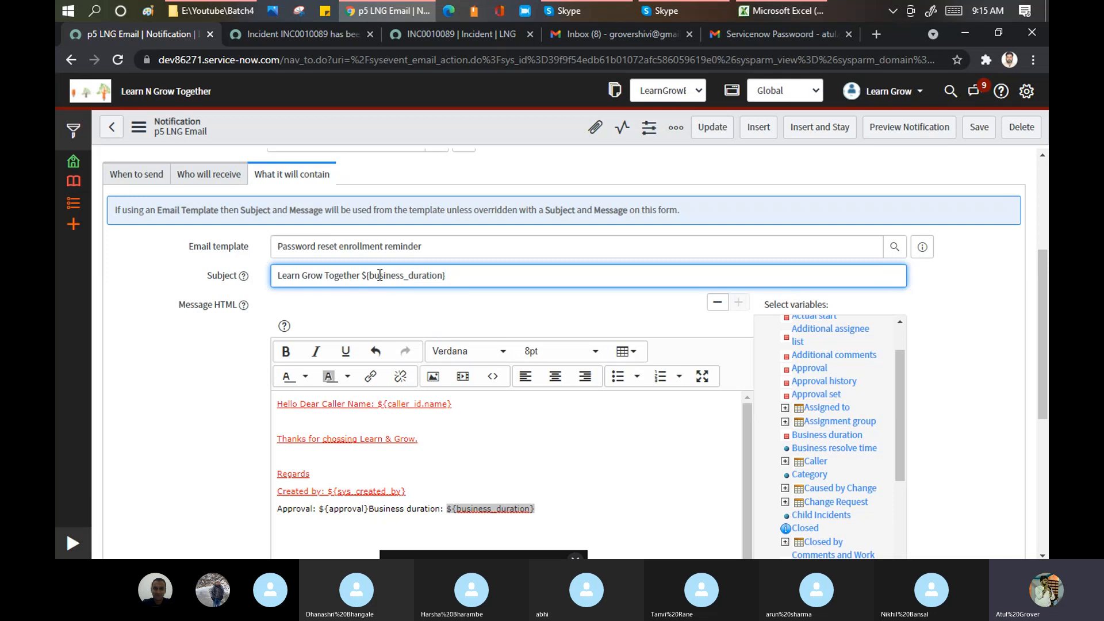
pyautogui.moveTo(362, 276); pyautogui.dragTo(462, 266)
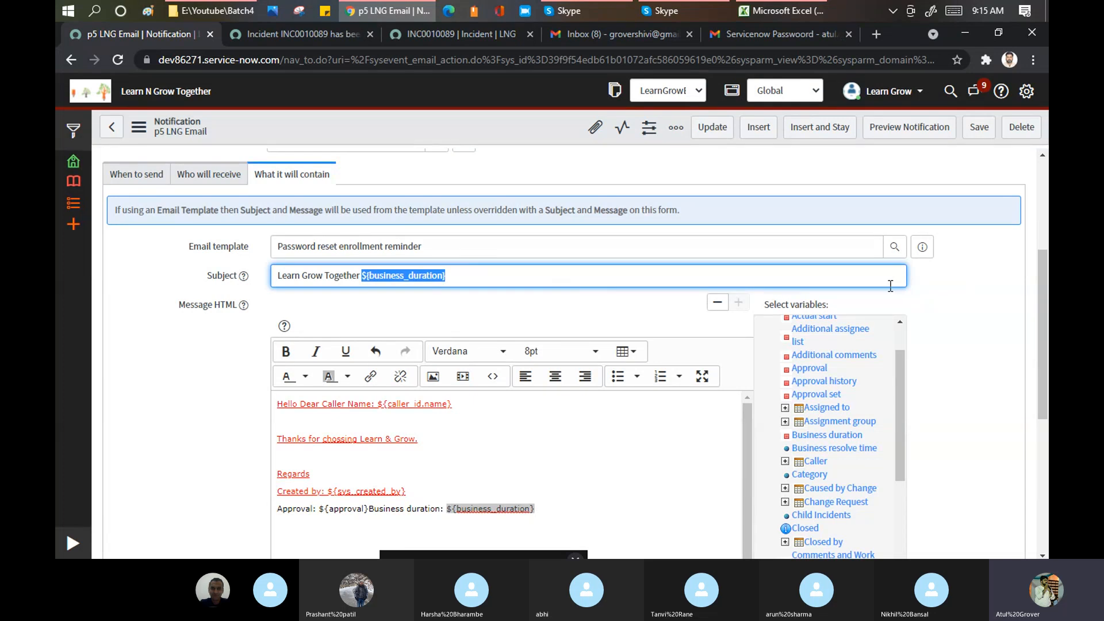
pyautogui.scroll(-1, 935, 305)
pyautogui.scroll(-4, 934, 305)
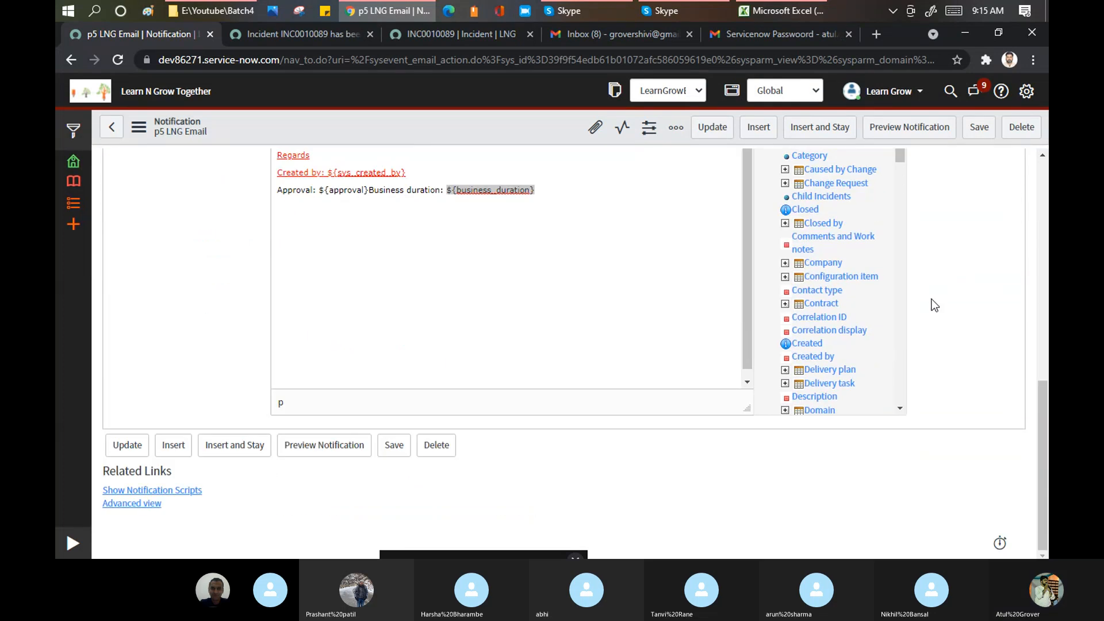
pyautogui.scroll(6, 935, 305)
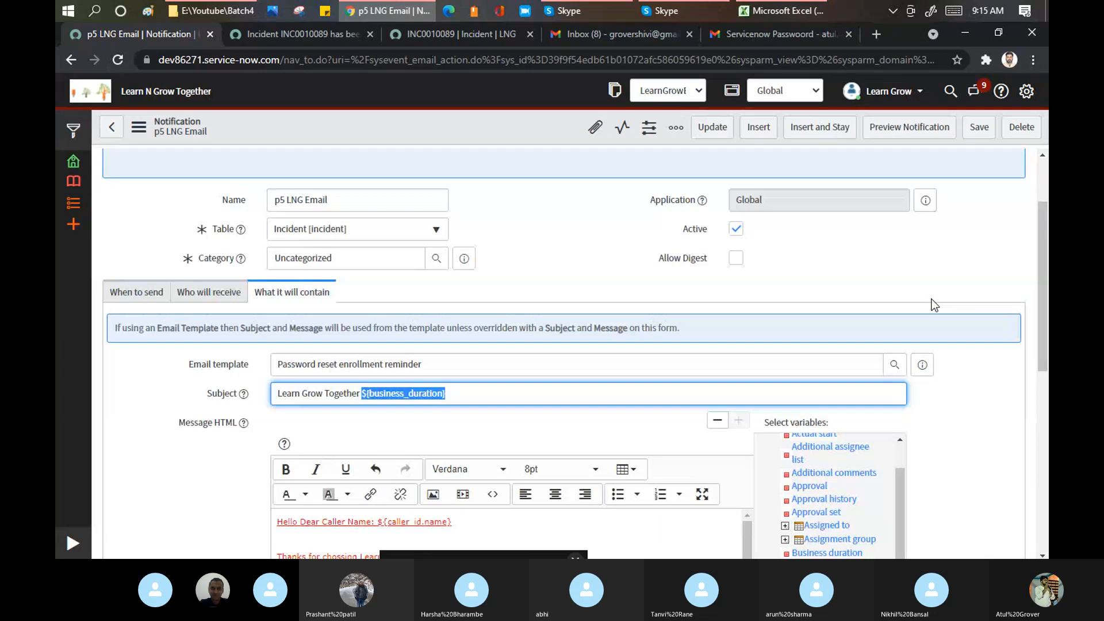
pyautogui.scroll(2, 935, 304)
# - Close the Training Batch 4 call's chat pane, reopening and closing it once, then return to ServiceNow
pyautogui.click(565, 15)
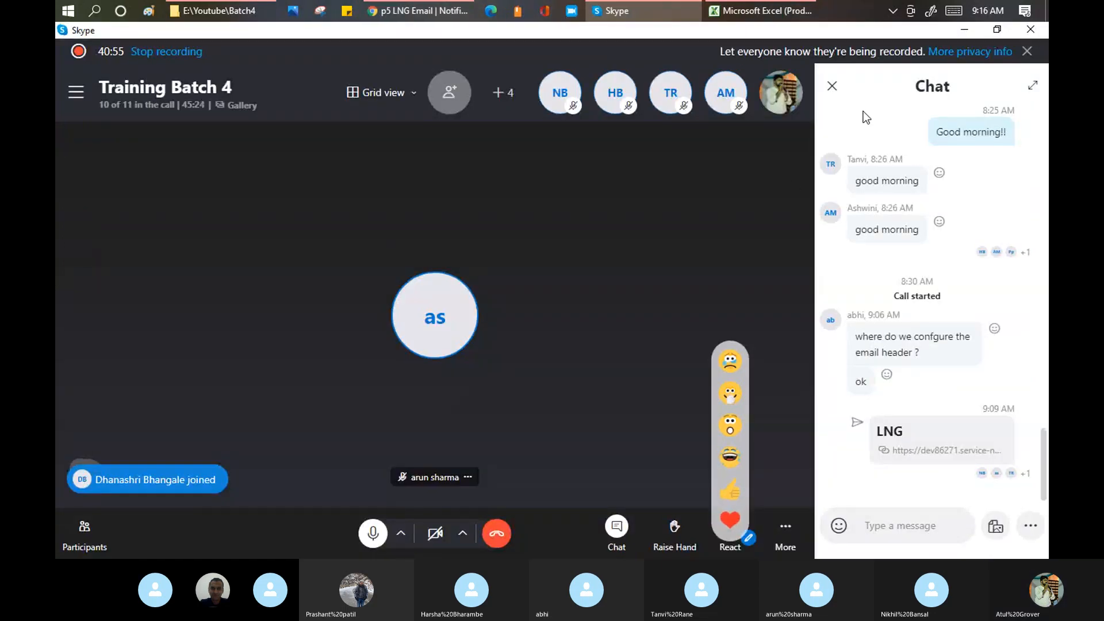
pyautogui.click(831, 86)
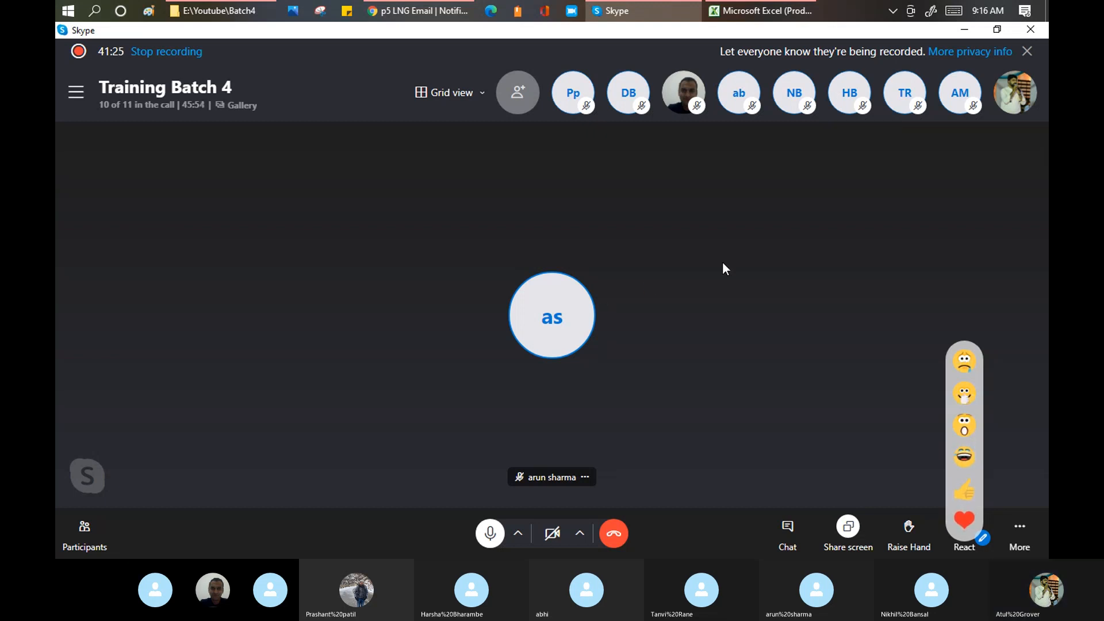
pyautogui.click(788, 526)
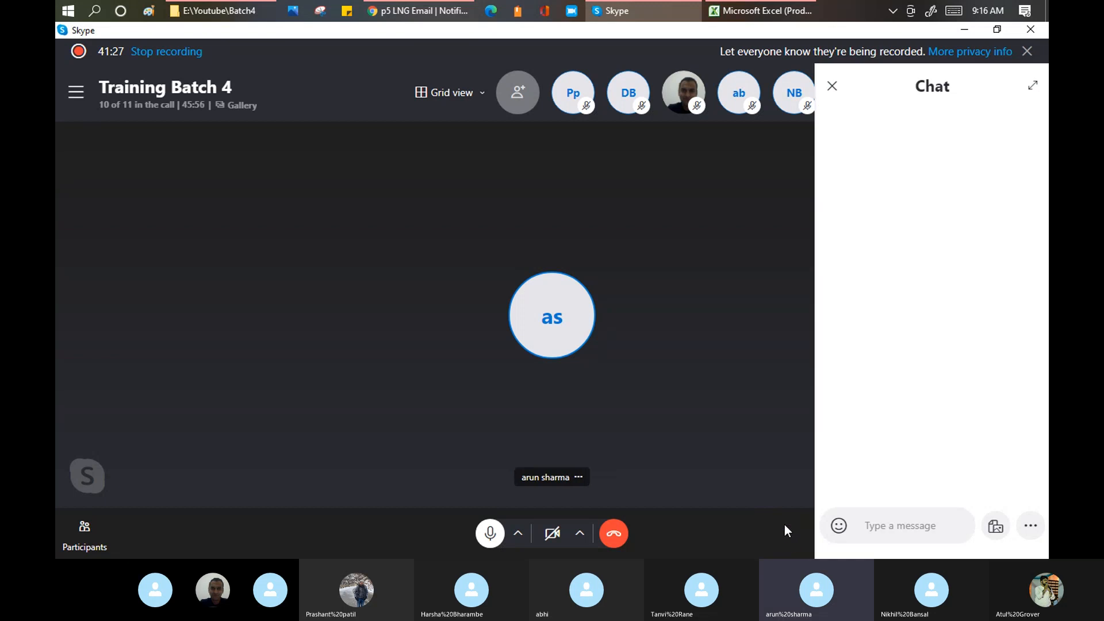
pyautogui.click(834, 87)
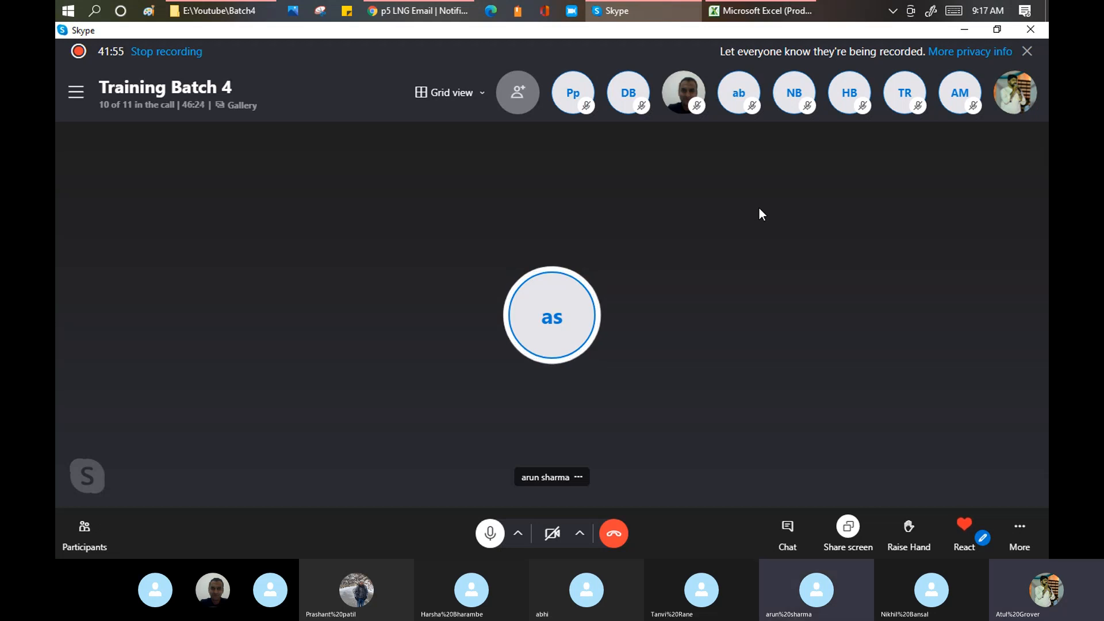
pyautogui.click(410, 11)
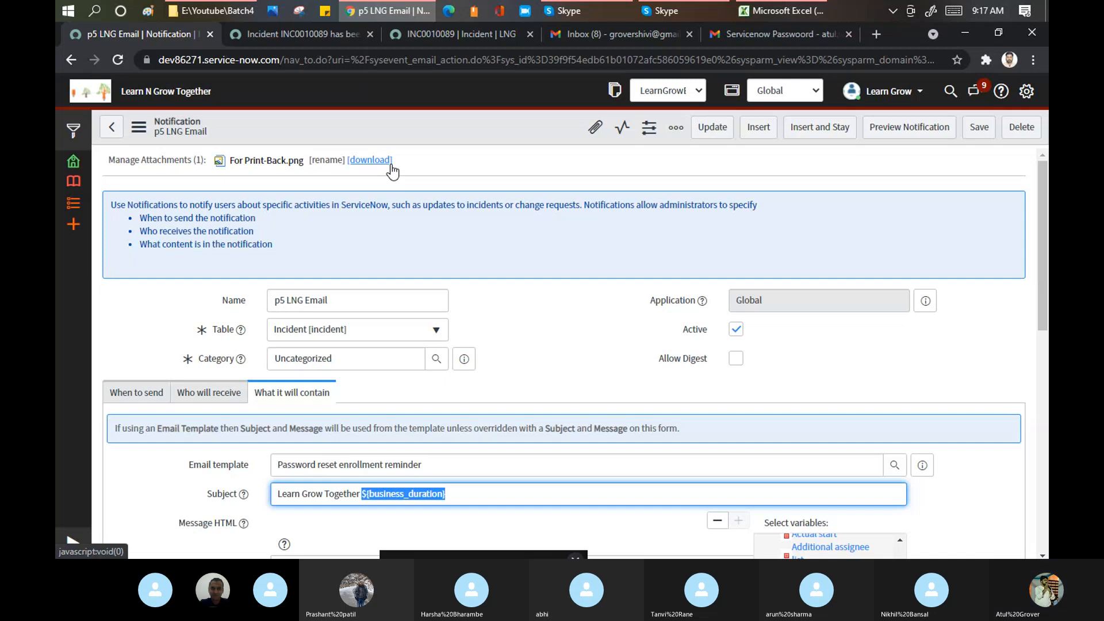
# - Bring the Skype Training Batch 4 call window to the front
pyautogui.click(570, 11)
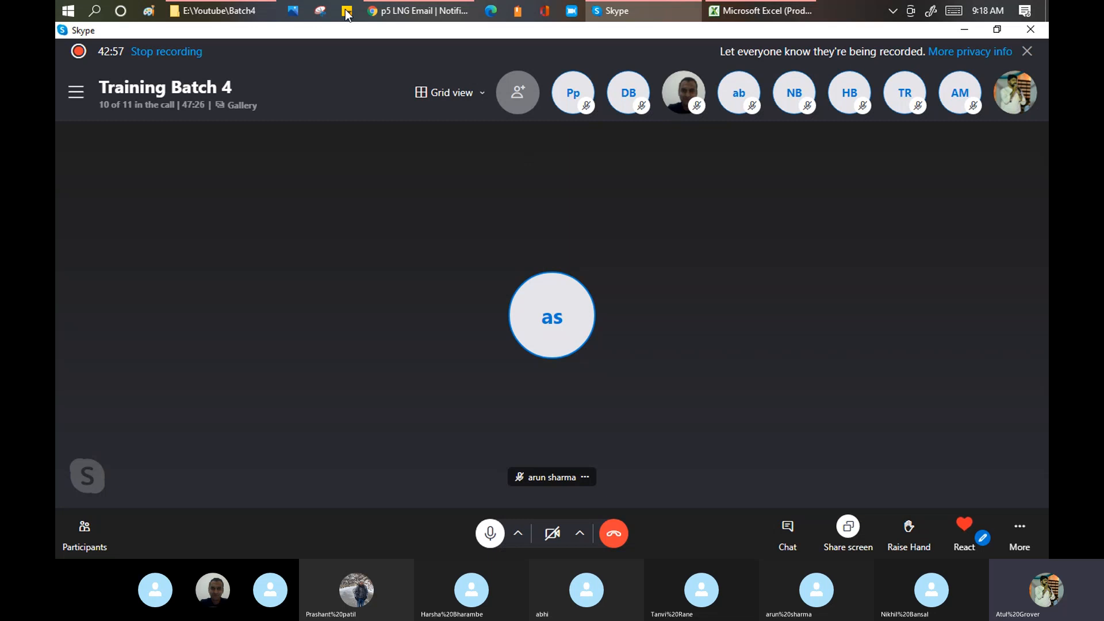
# - On the Agenda sheet, Format Paint Introduction to Email's pink onto Email Configuration (A10)
pyautogui.click(743, 9)
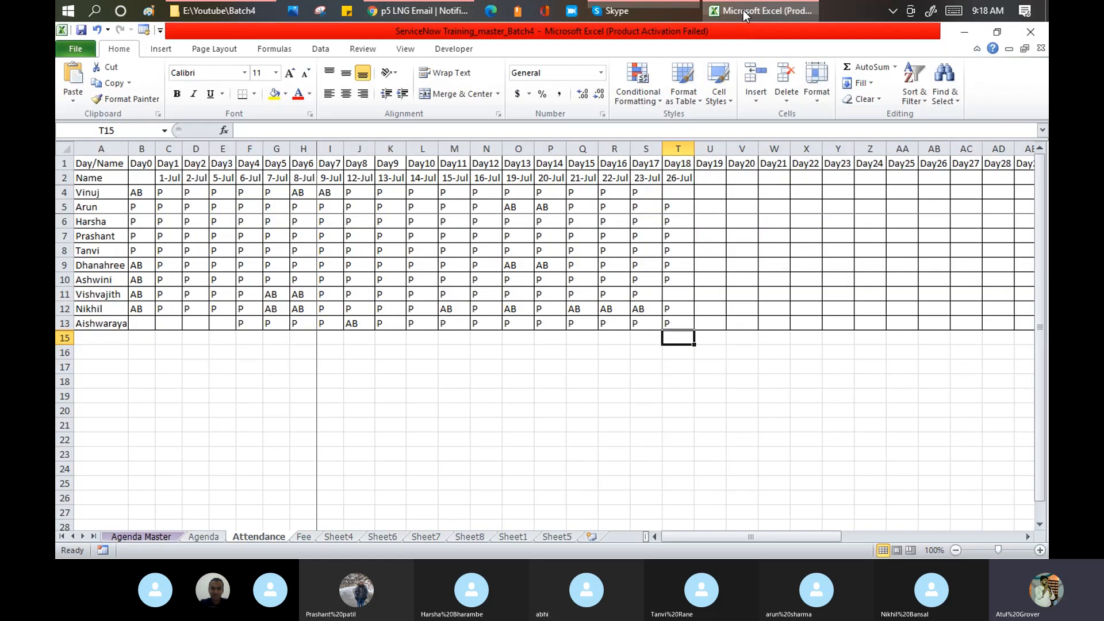
pyautogui.click(198, 540)
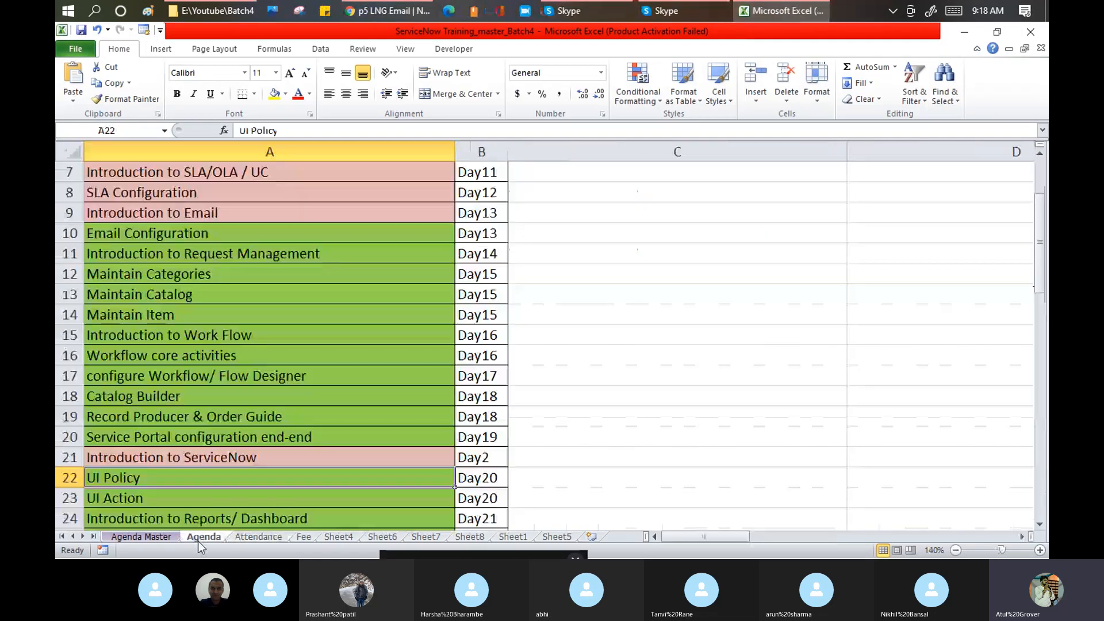
pyautogui.click(241, 232)
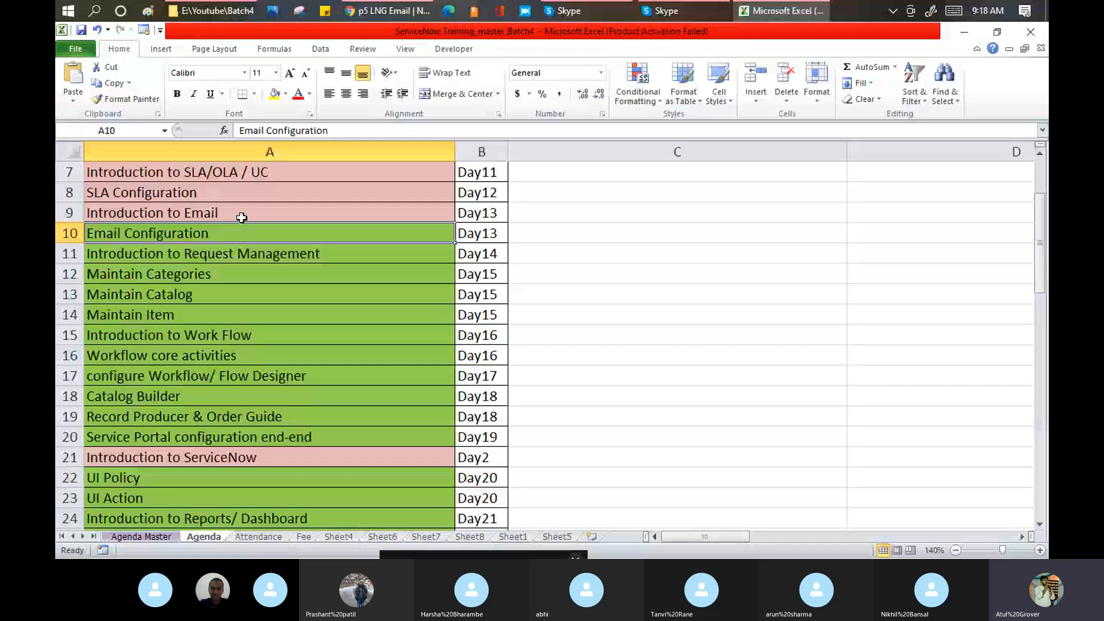
pyautogui.click(241, 213)
pyautogui.doubleClick(129, 99)
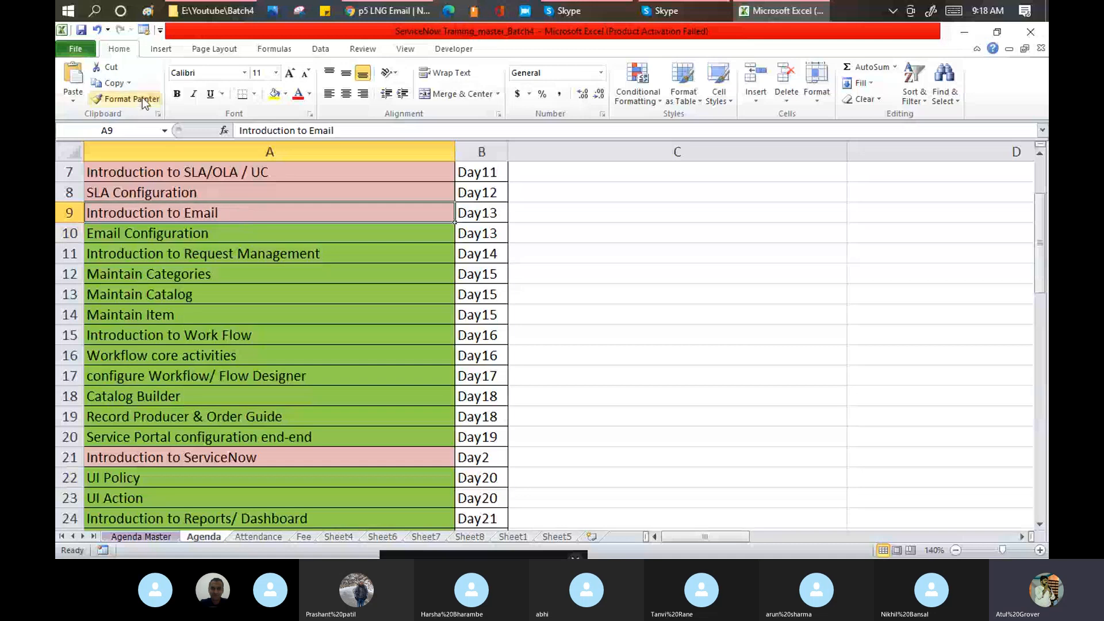
pyautogui.click(210, 233)
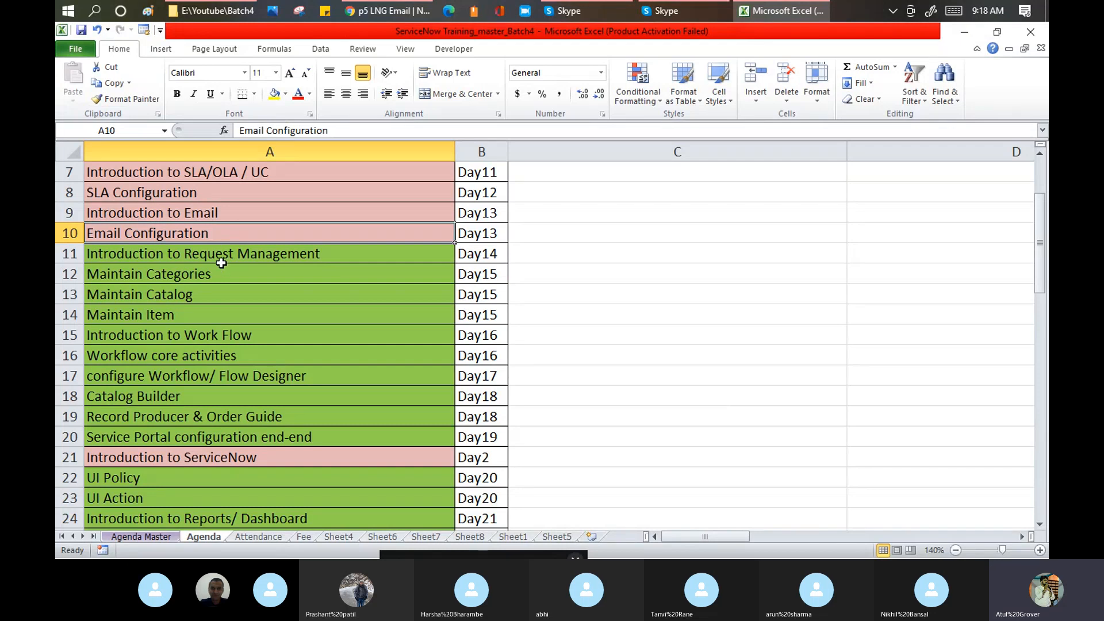
# - Select topics A11:A20 and Introduction to Reports/ Dashboard, then go back to the ServiceNow notification
pyautogui.moveTo(222, 254); pyautogui.dragTo(216, 432)
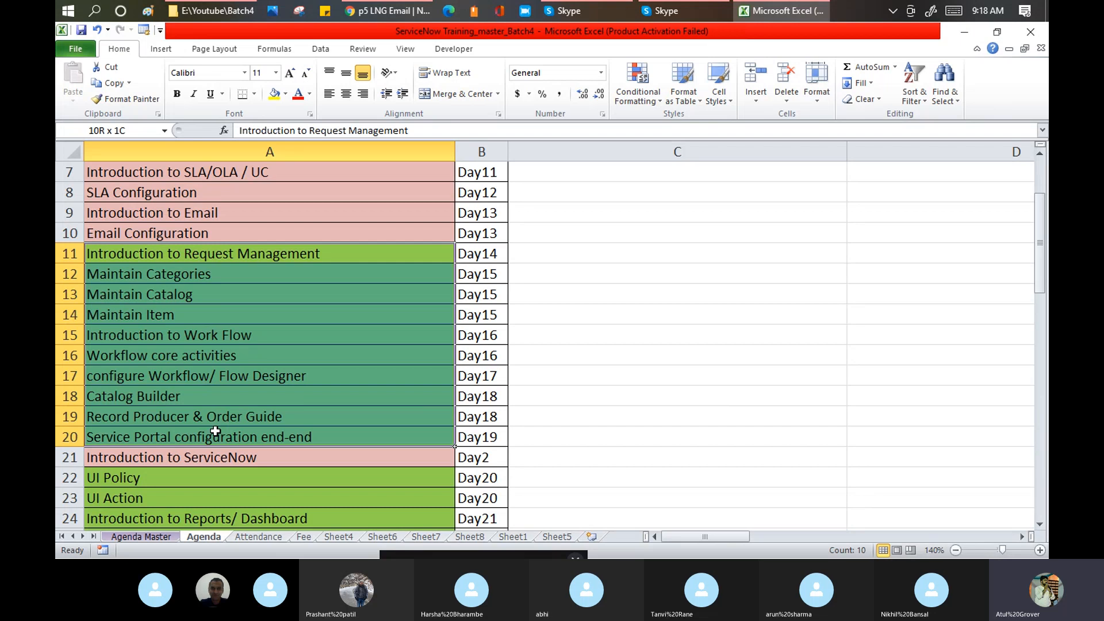
pyautogui.moveTo(215, 431); pyautogui.dragTo(216, 433)
pyautogui.scroll(-2, 301, 285)
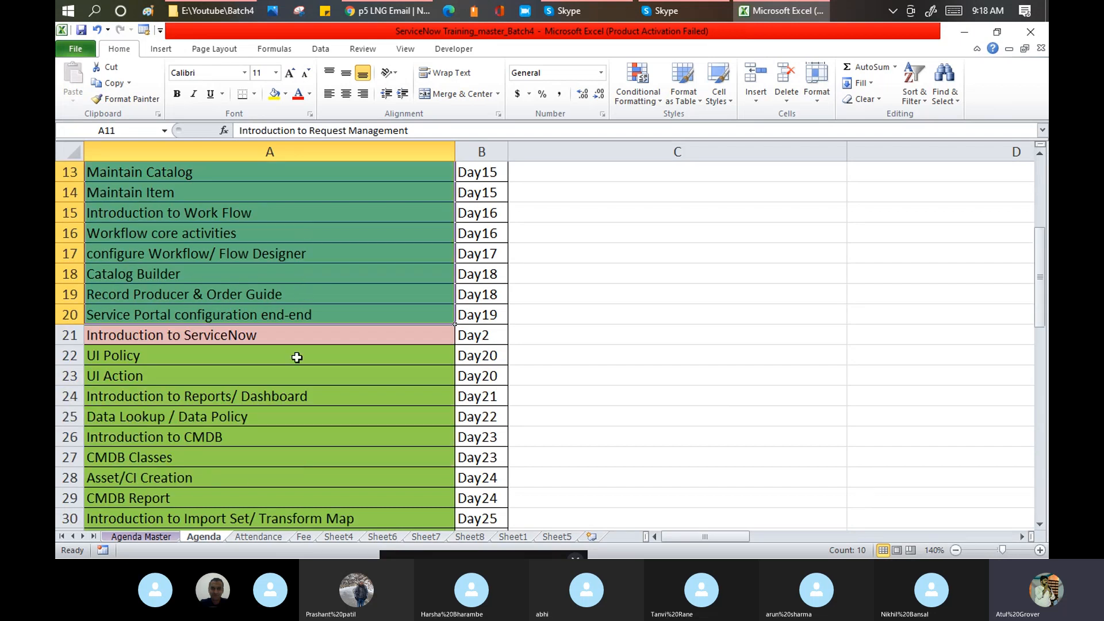
pyautogui.click(251, 397)
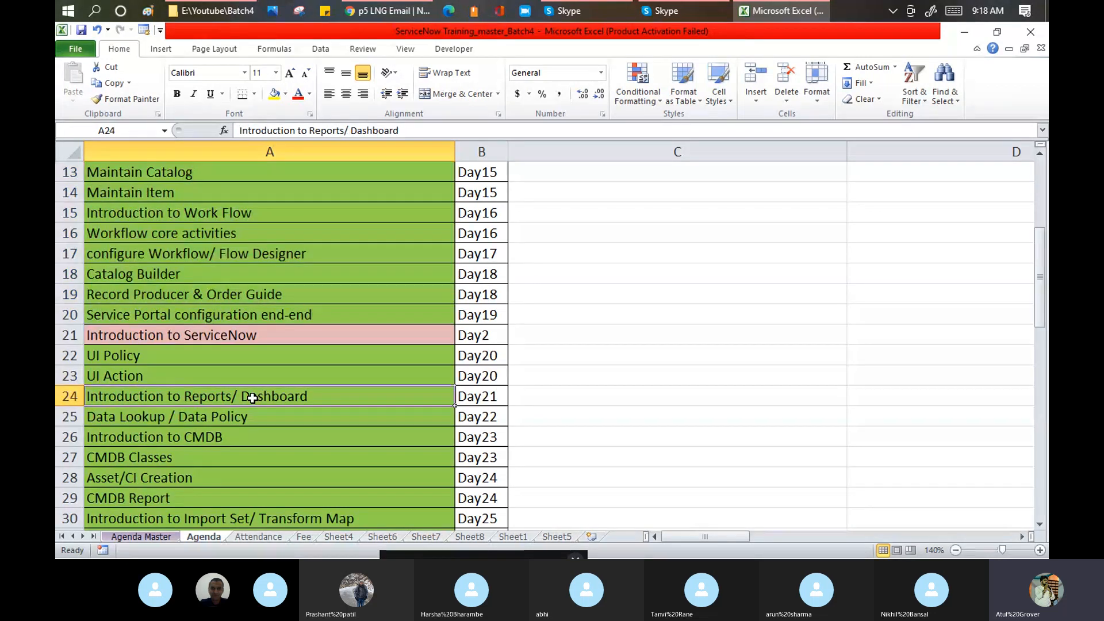
pyautogui.click(387, 12)
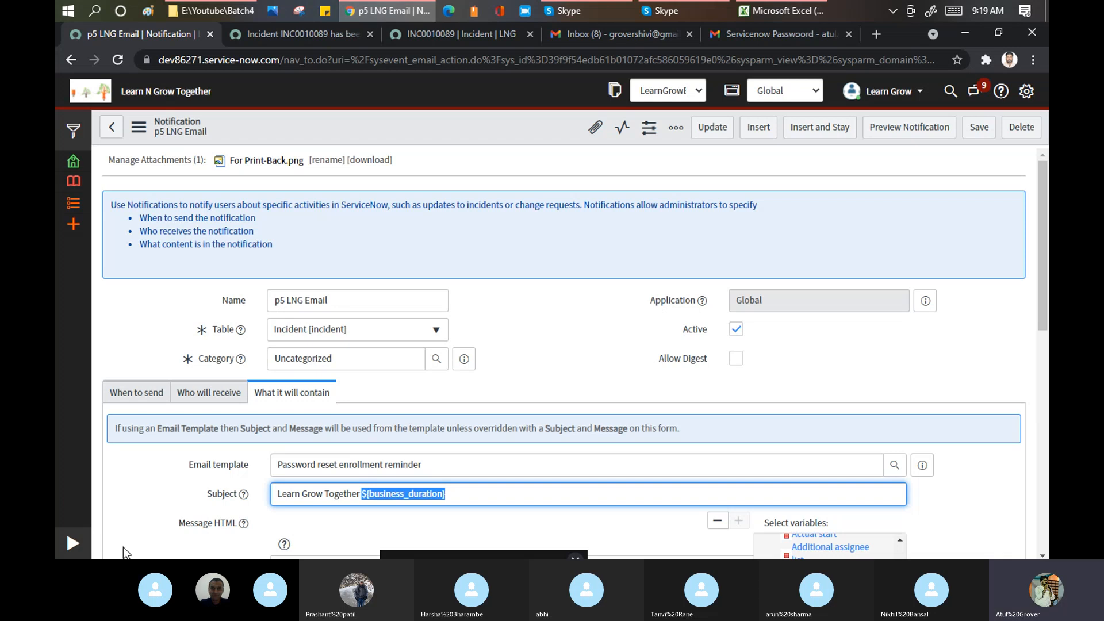
# - Filter the navigator by 'report', open Reports > View / Run, and leave the unsaved notification
pyautogui.click(71, 543)
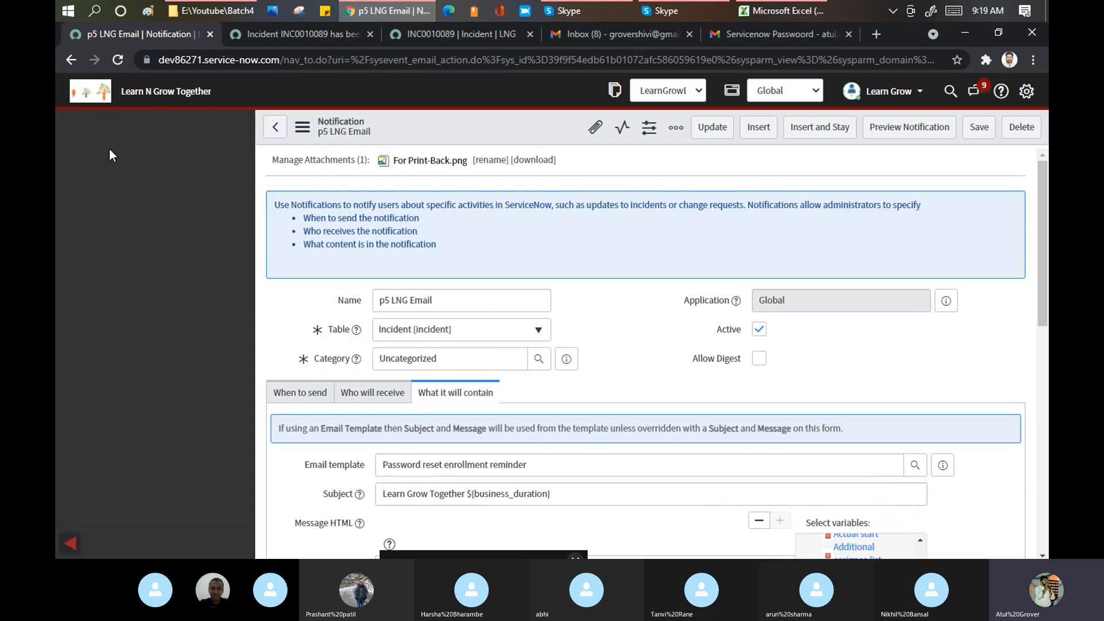
pyautogui.write('re')
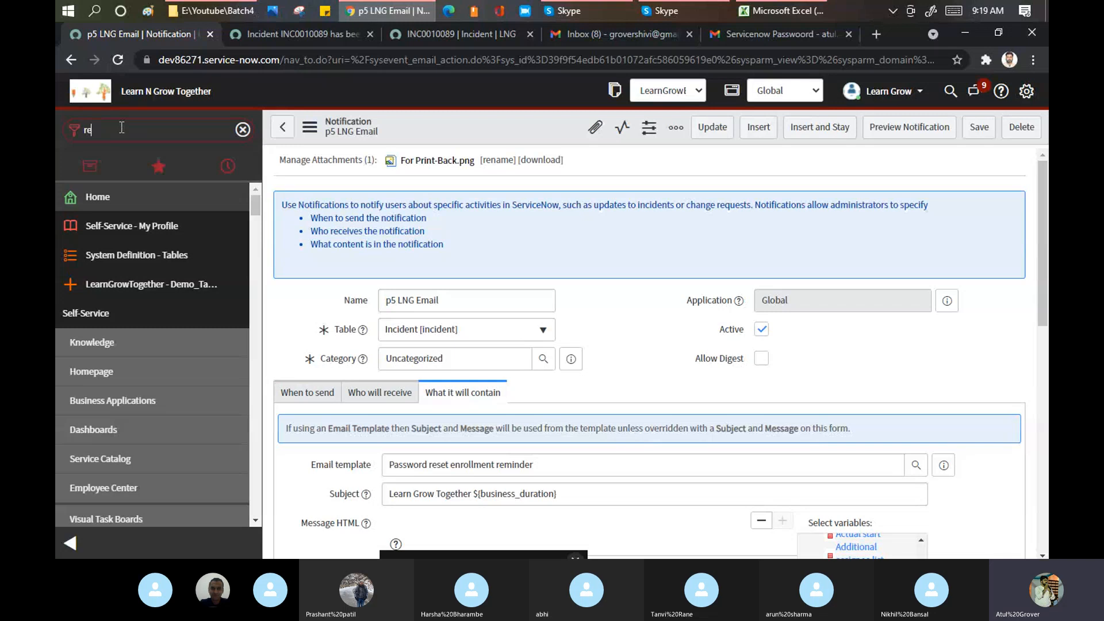
pyautogui.write('port')
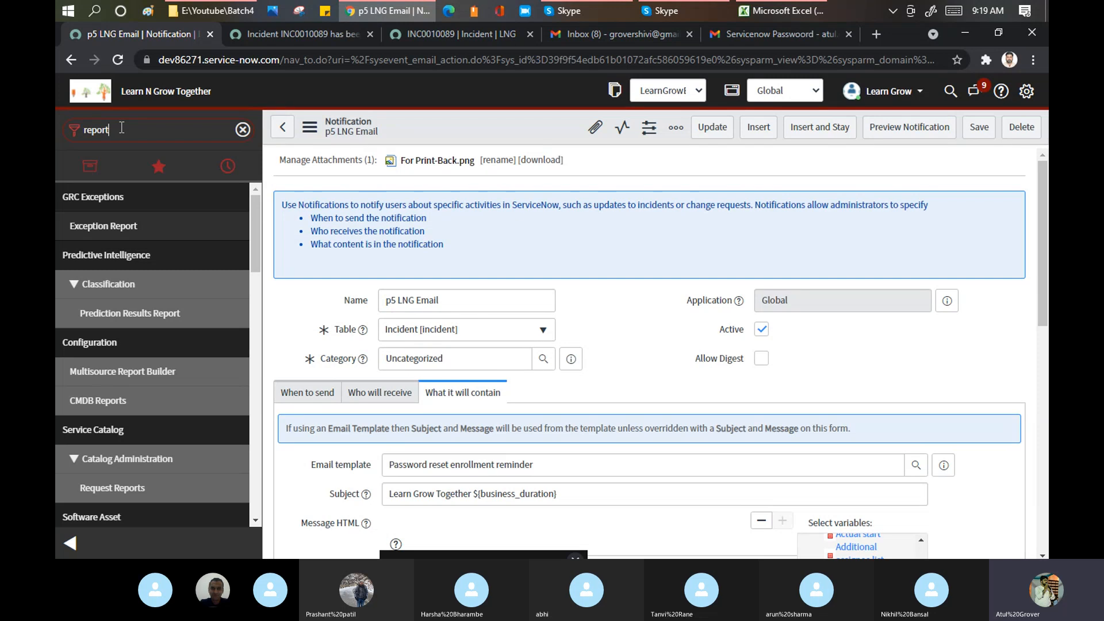
pyautogui.moveTo(260, 223); pyautogui.dragTo(263, 320)
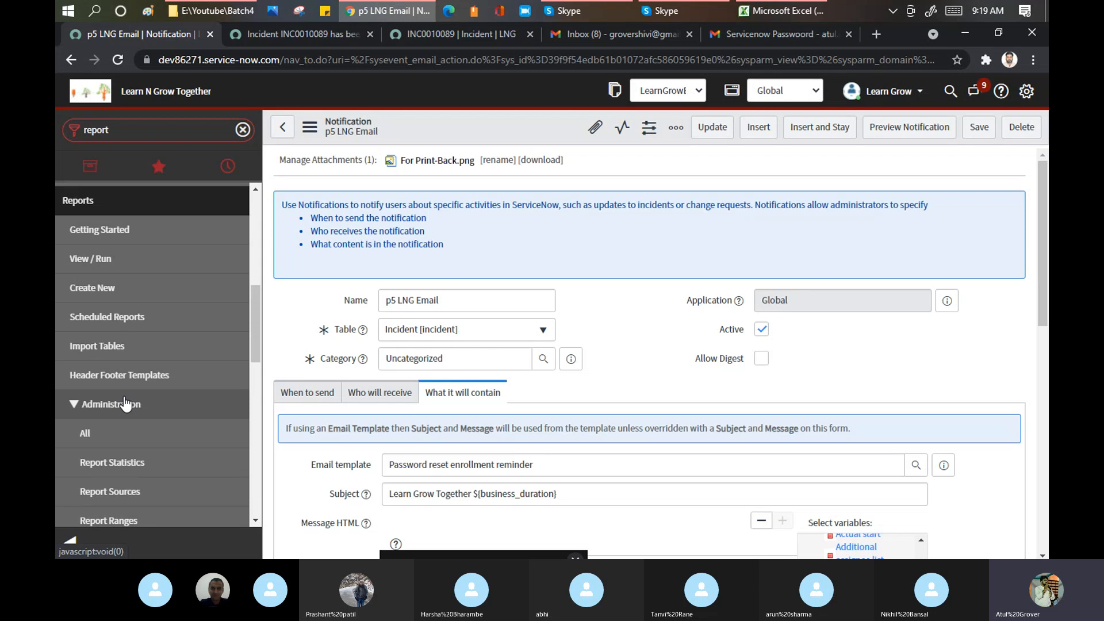
pyautogui.click(90, 259)
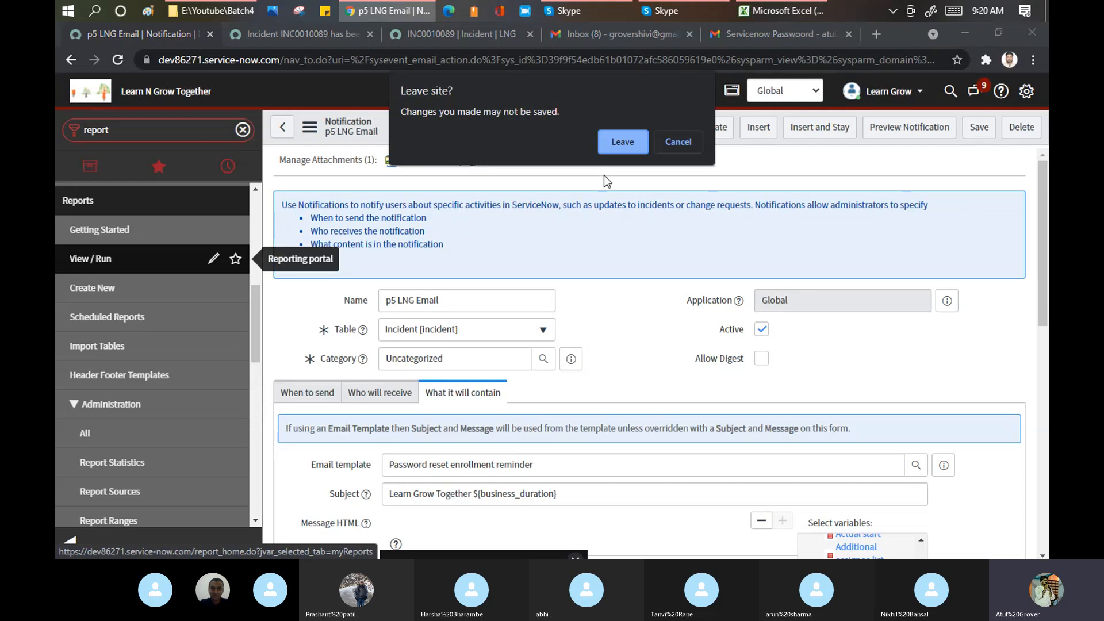
pyautogui.click(615, 143)
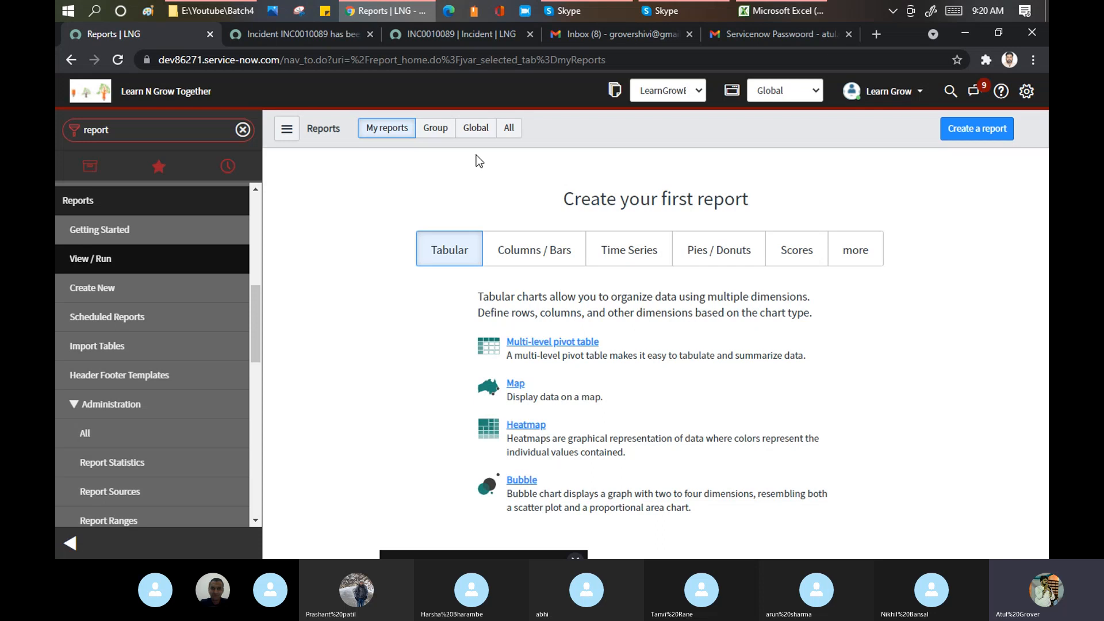
# - Show All reports and check the total report count at the bottom of the list
pyautogui.click(508, 132)
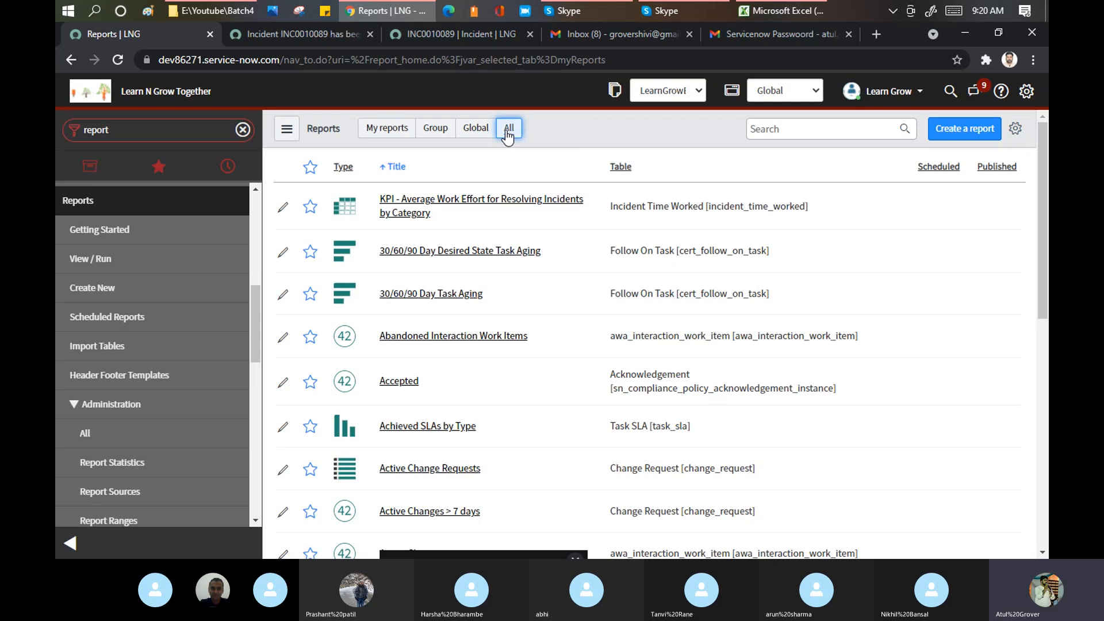
pyautogui.scroll(-8, 556, 216)
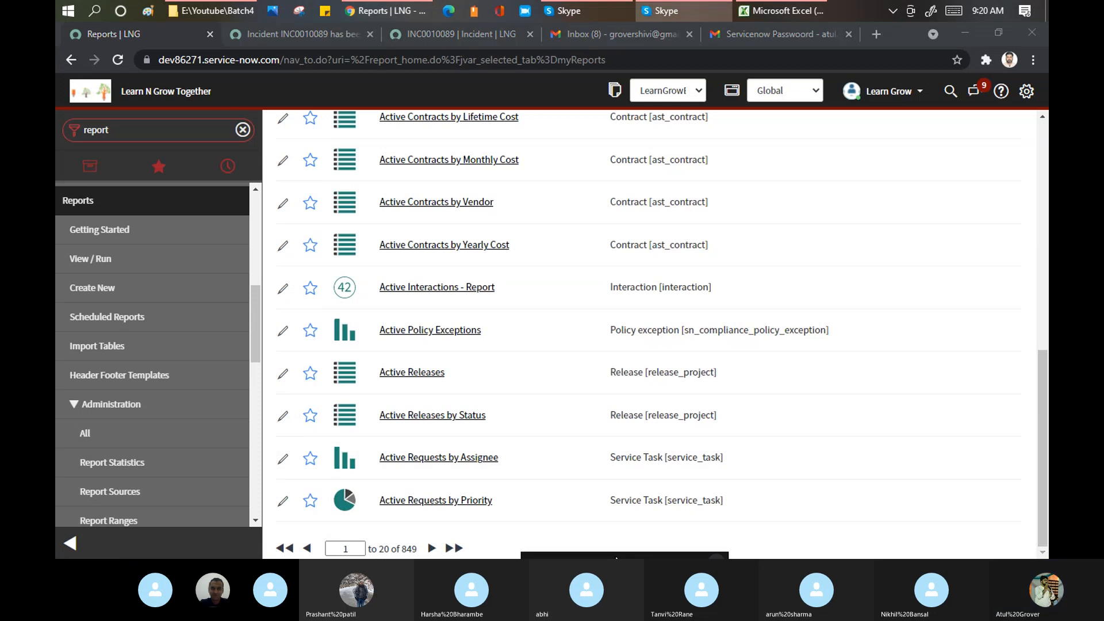
pyautogui.moveTo(418, 549)
pyautogui.mouseDown()
pyautogui.moveTo(375, 550)
pyautogui.moveTo(401, 554)
pyautogui.mouseUp()
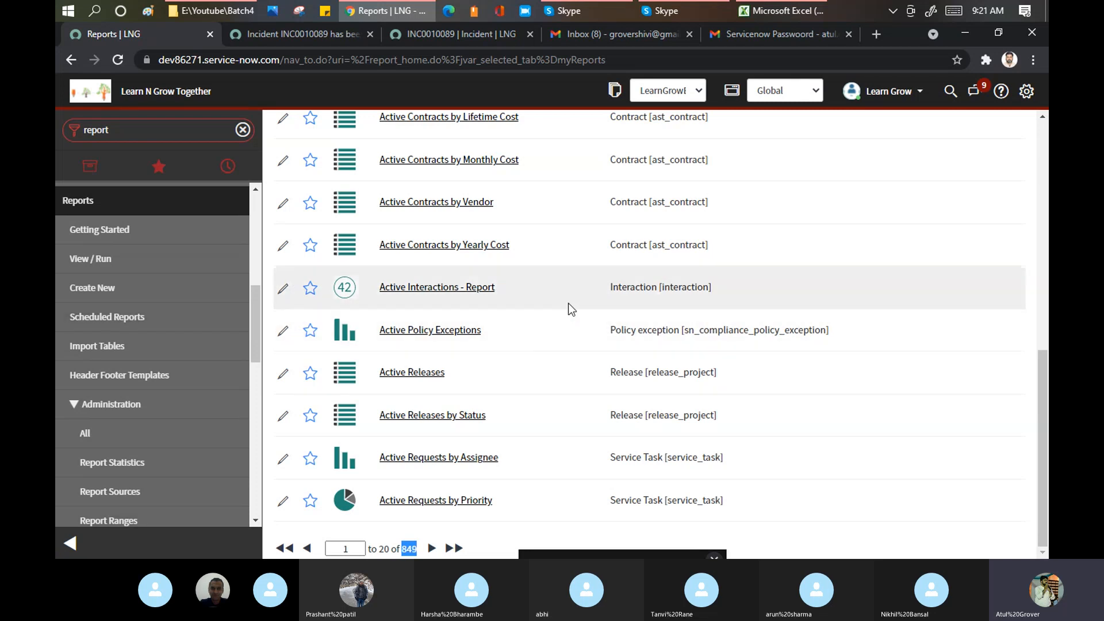
pyautogui.scroll(10, 568, 303)
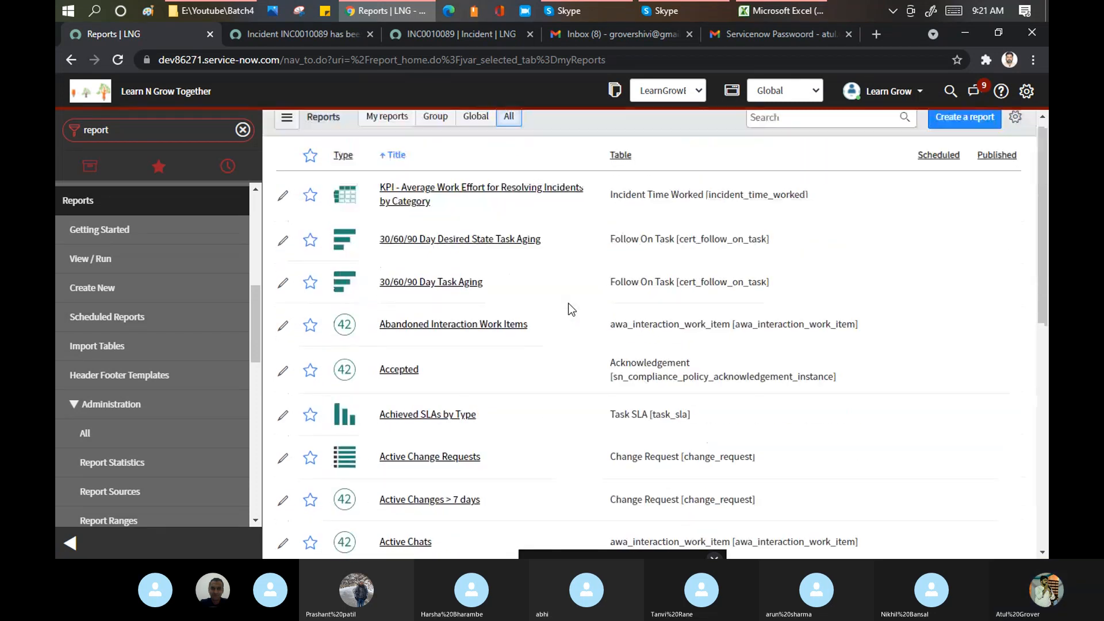
pyautogui.scroll(1, 568, 302)
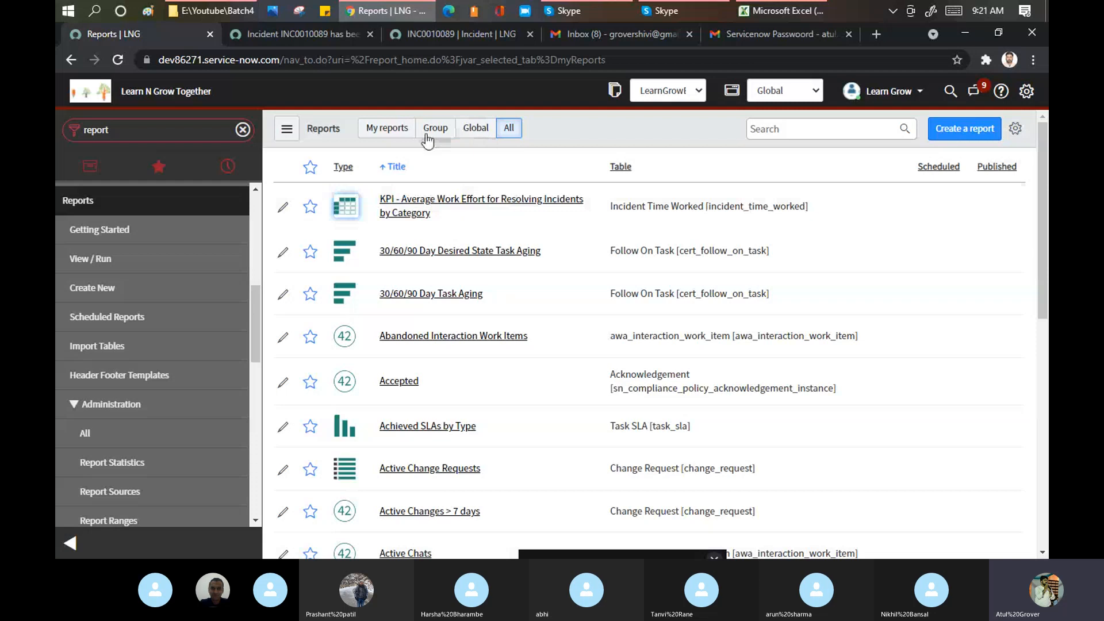
# - Switch between My reports, Group and Global lists, then return to All and scroll it
pyautogui.click(386, 132)
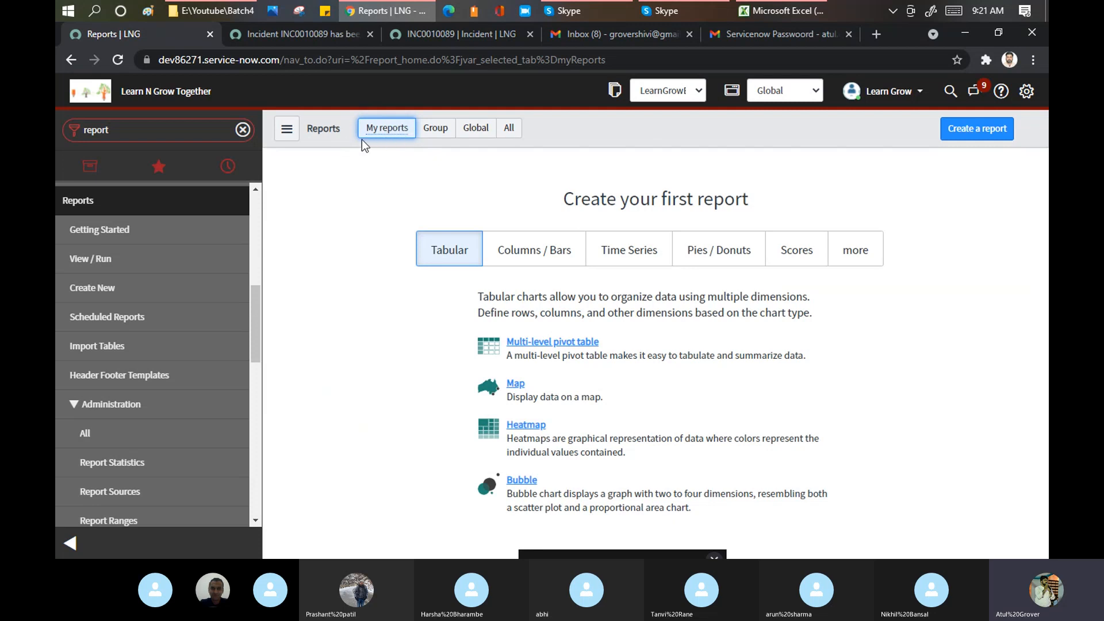
pyautogui.click(434, 134)
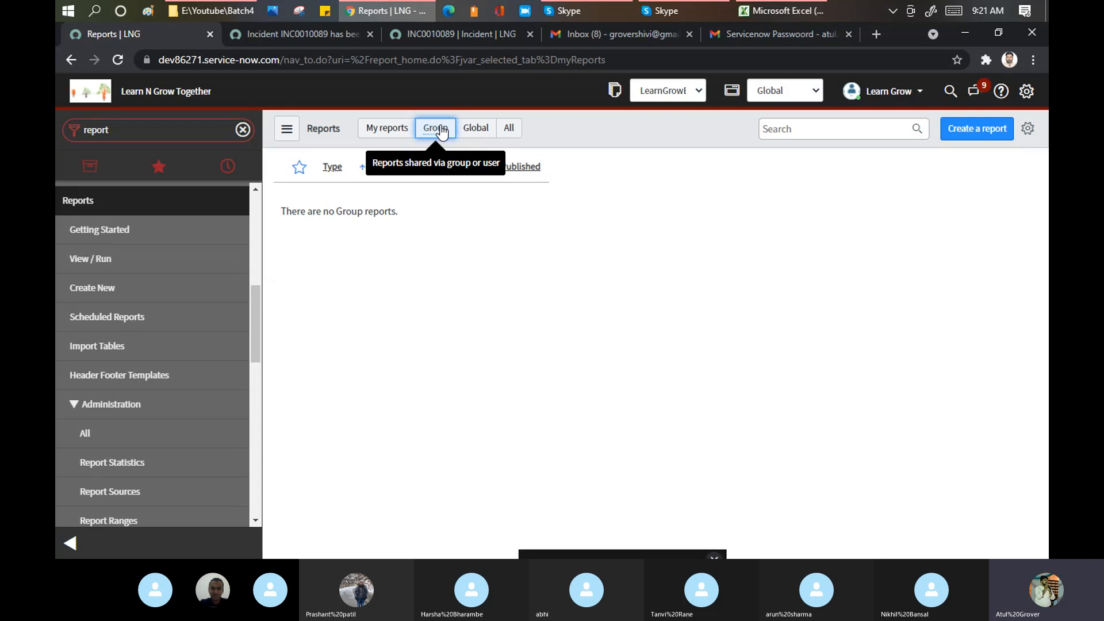
pyautogui.click(471, 132)
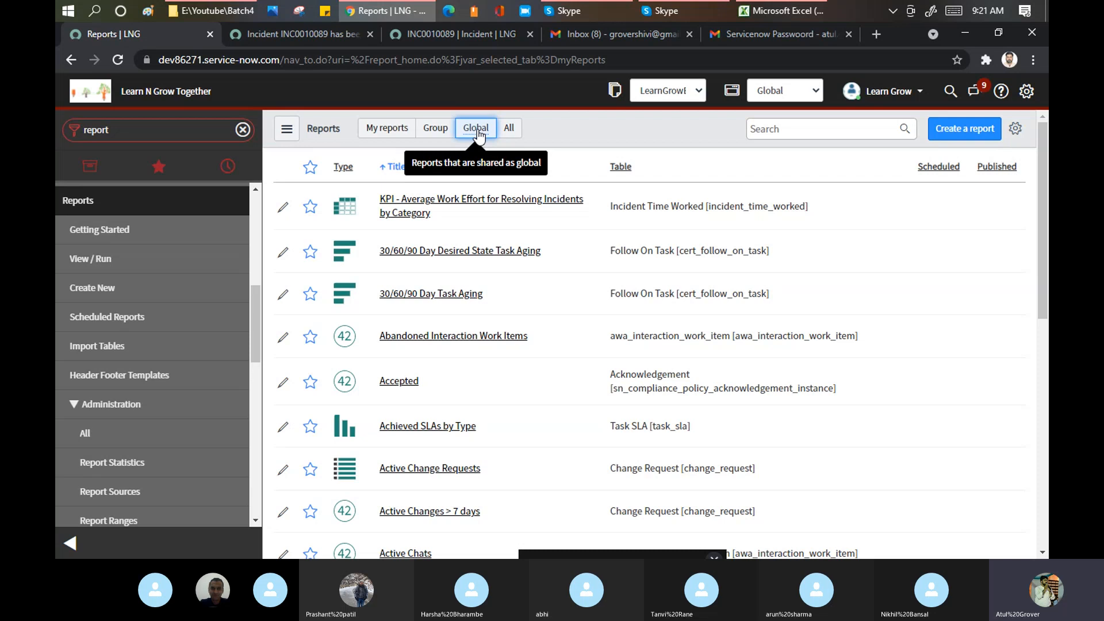
pyautogui.click(517, 127)
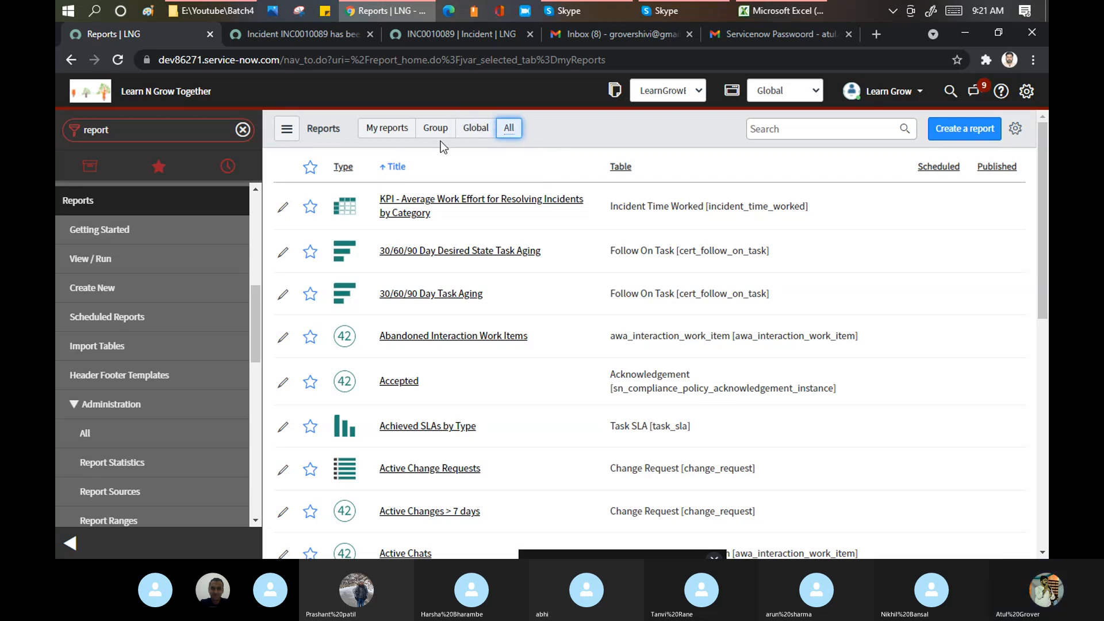
pyautogui.click(482, 129)
pyautogui.scroll(-9, 541, 230)
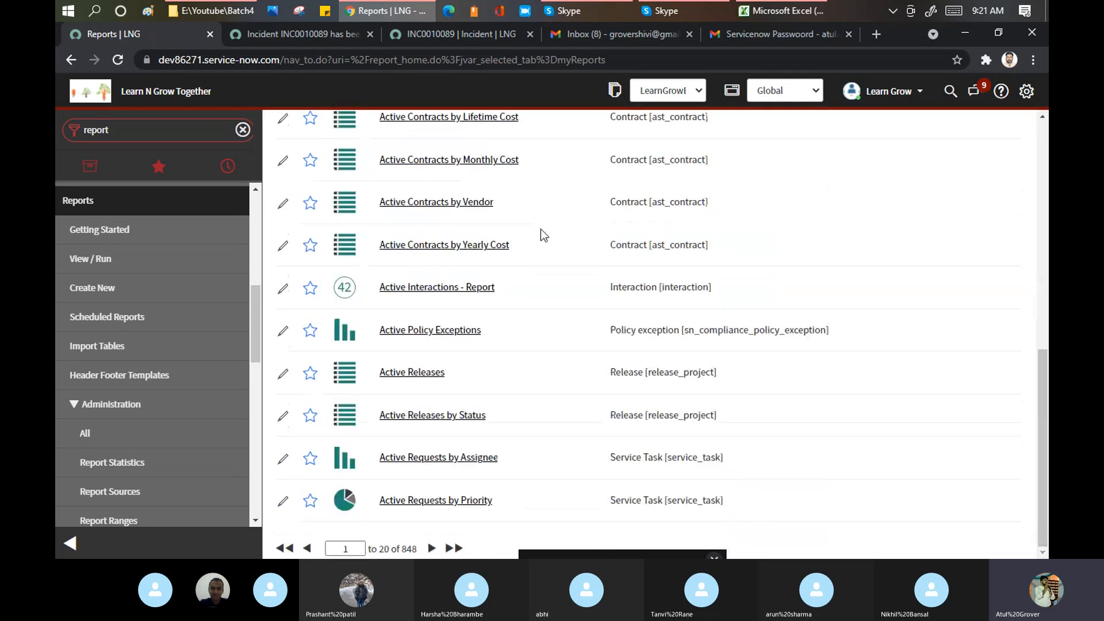
pyautogui.scroll(9, 557, 119)
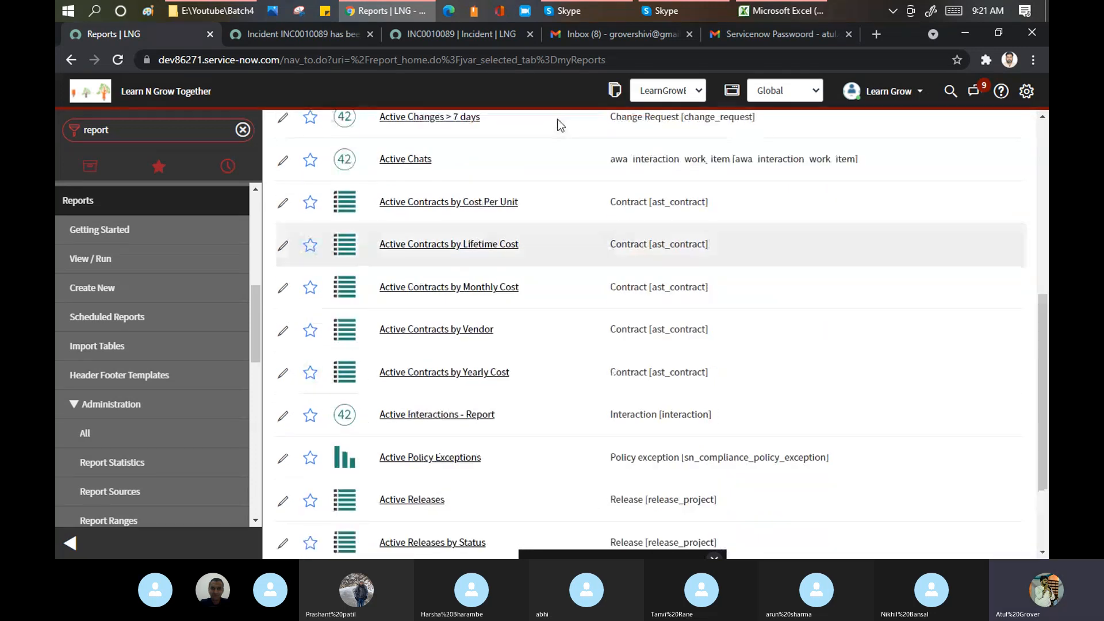
pyautogui.click(434, 129)
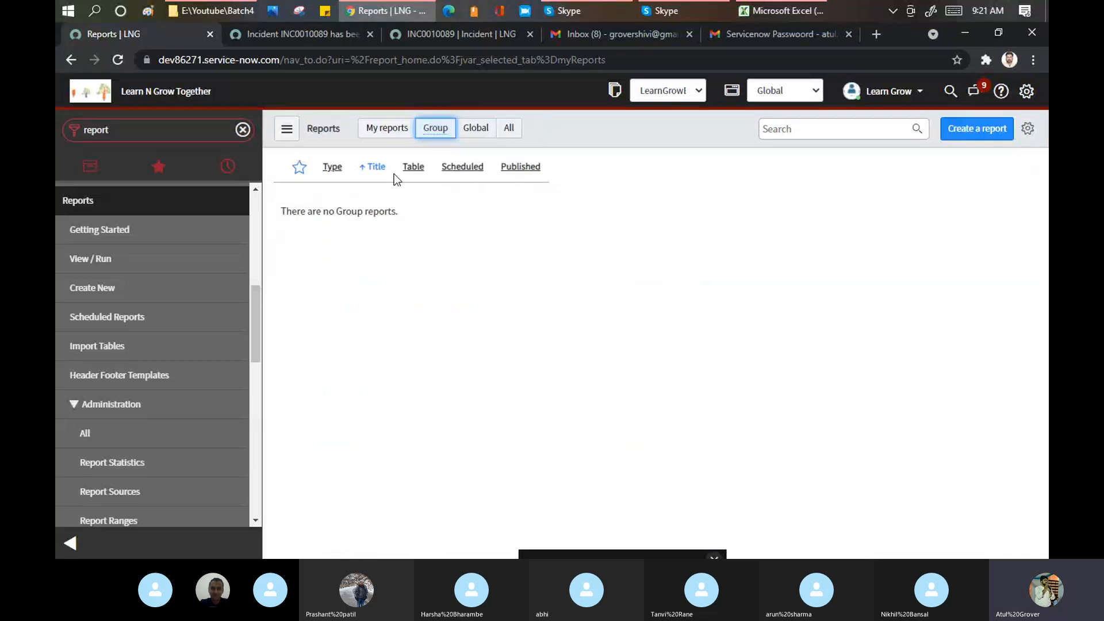
pyautogui.click(398, 140)
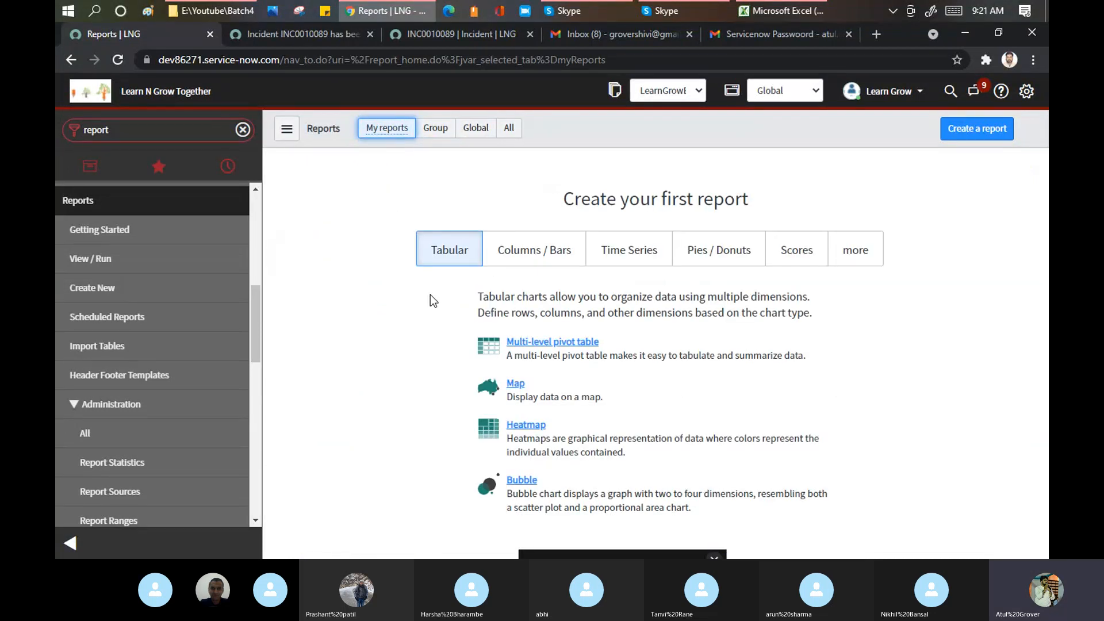
pyautogui.click(509, 130)
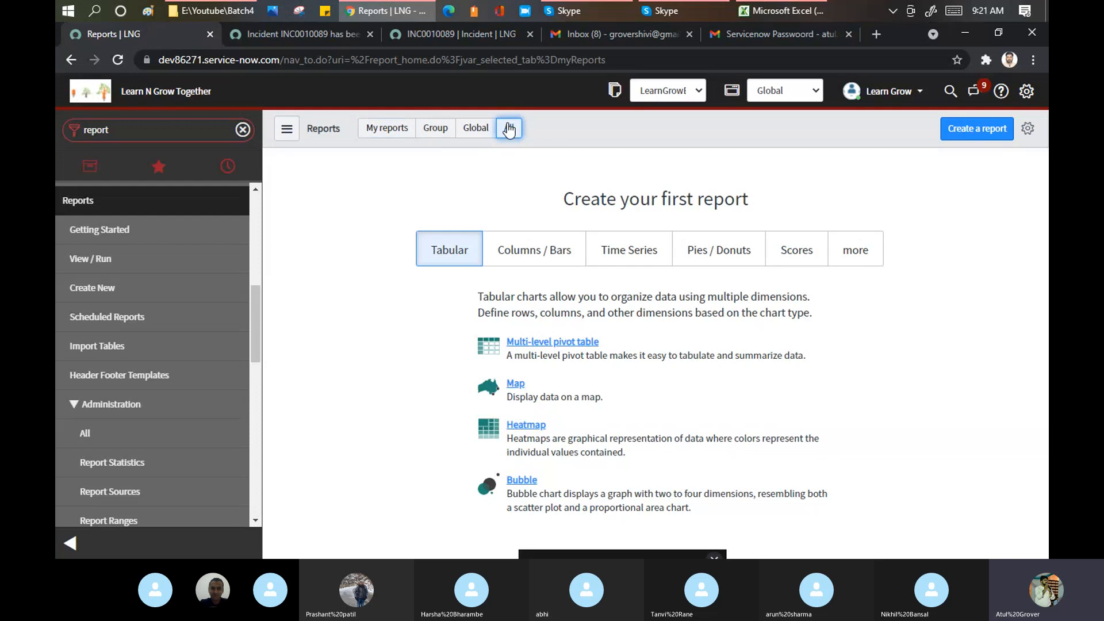
pyautogui.scroll(-4, 487, 239)
pyautogui.scroll(-4, 485, 237)
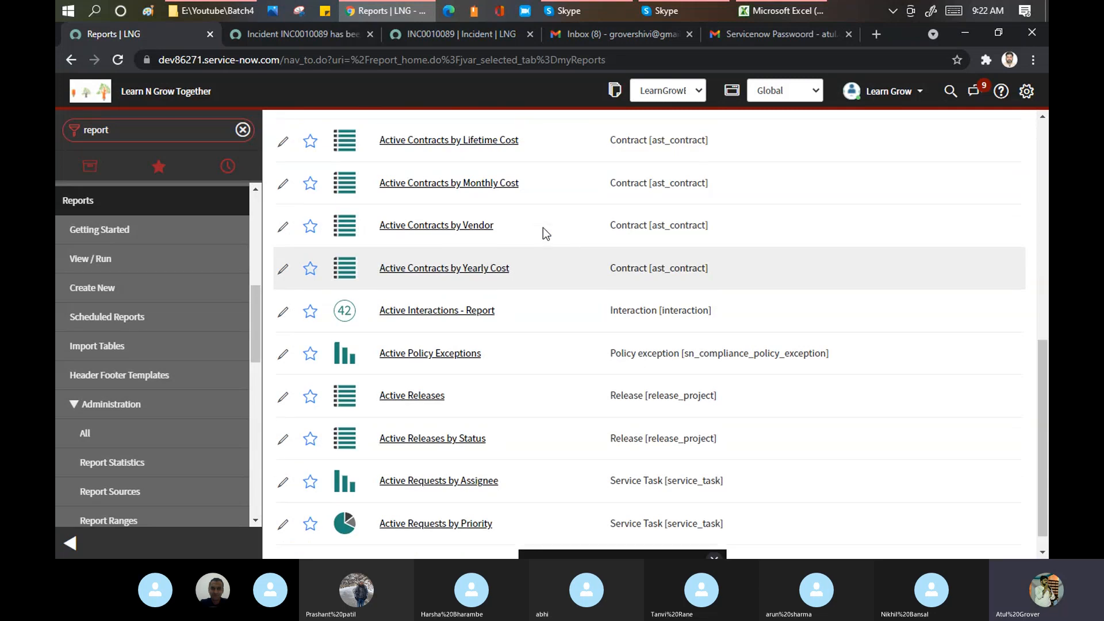
pyautogui.scroll(8, 661, 184)
# - Search reports for 'Incident' and apply the 'Report title contains: Incident' filter
pyautogui.write('Inc')
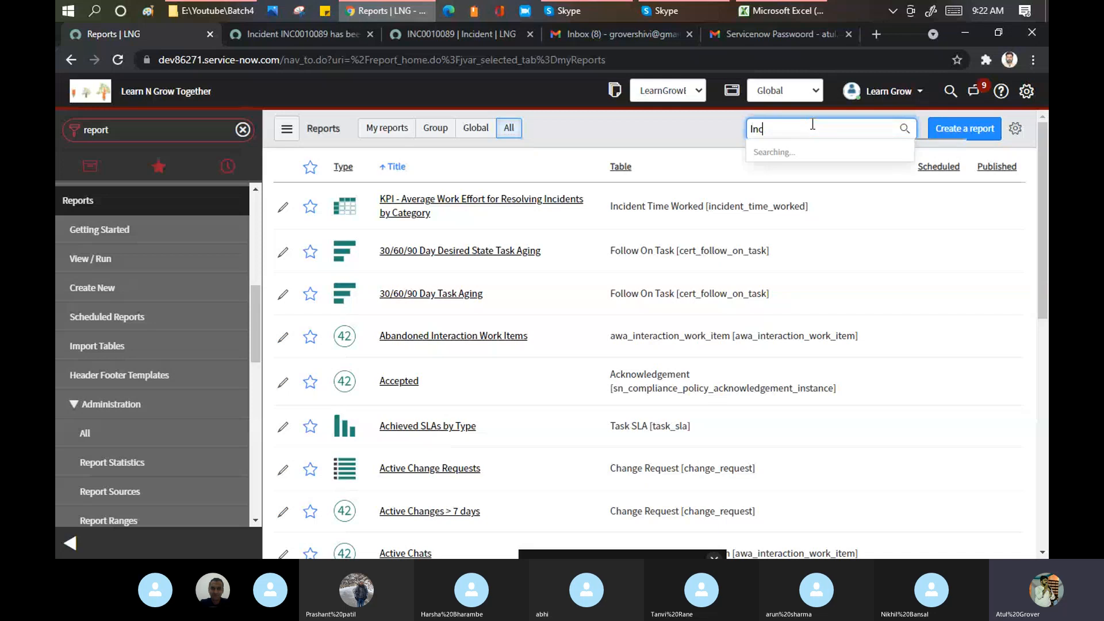
pyautogui.write('ident')
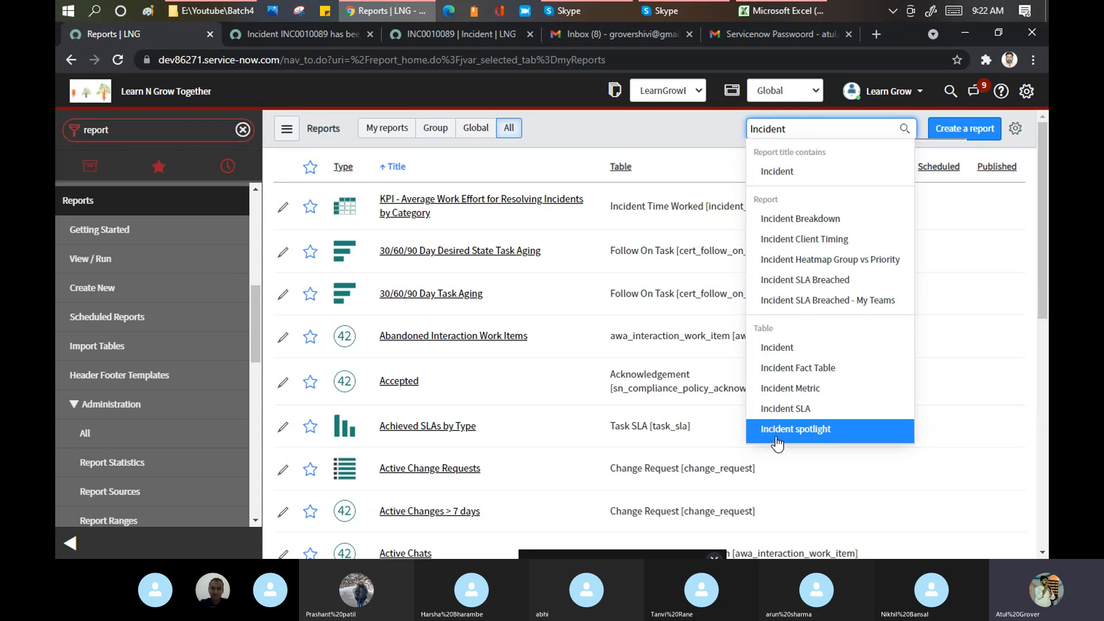
pyautogui.click(775, 177)
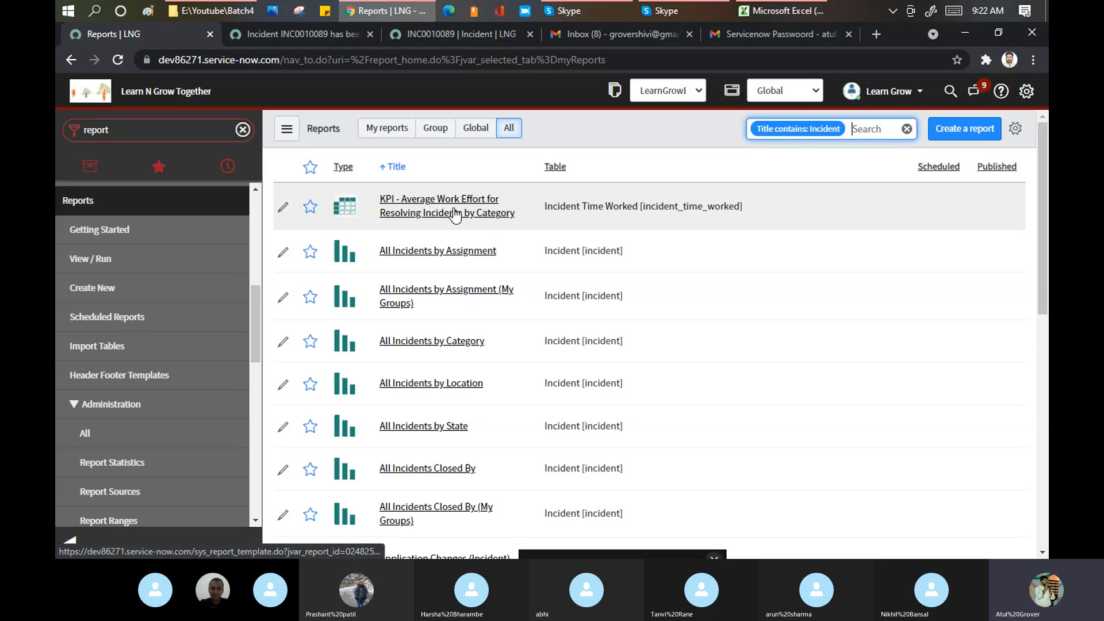
pyautogui.scroll(-1, 455, 215)
pyautogui.scroll(-9, 456, 215)
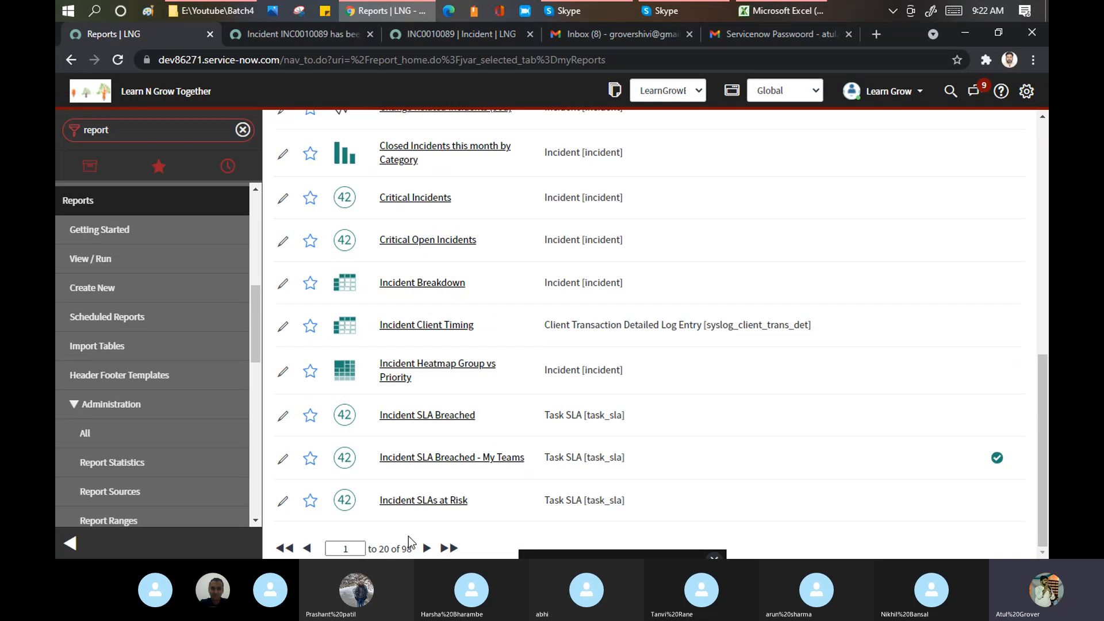
pyautogui.scroll(9, 399, 350)
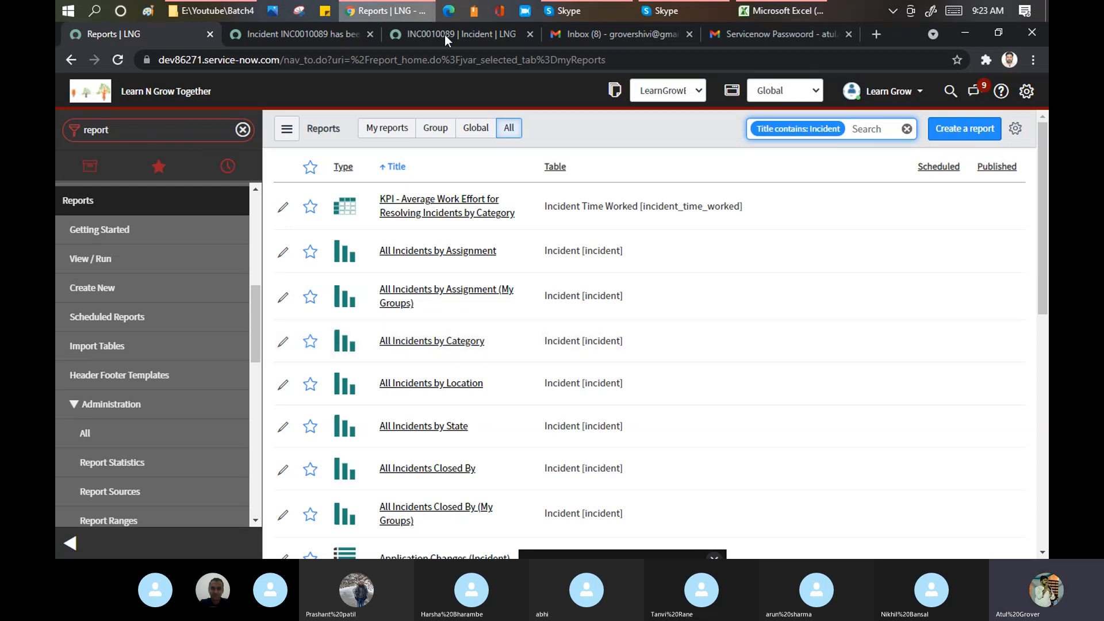
pyautogui.click(570, 10)
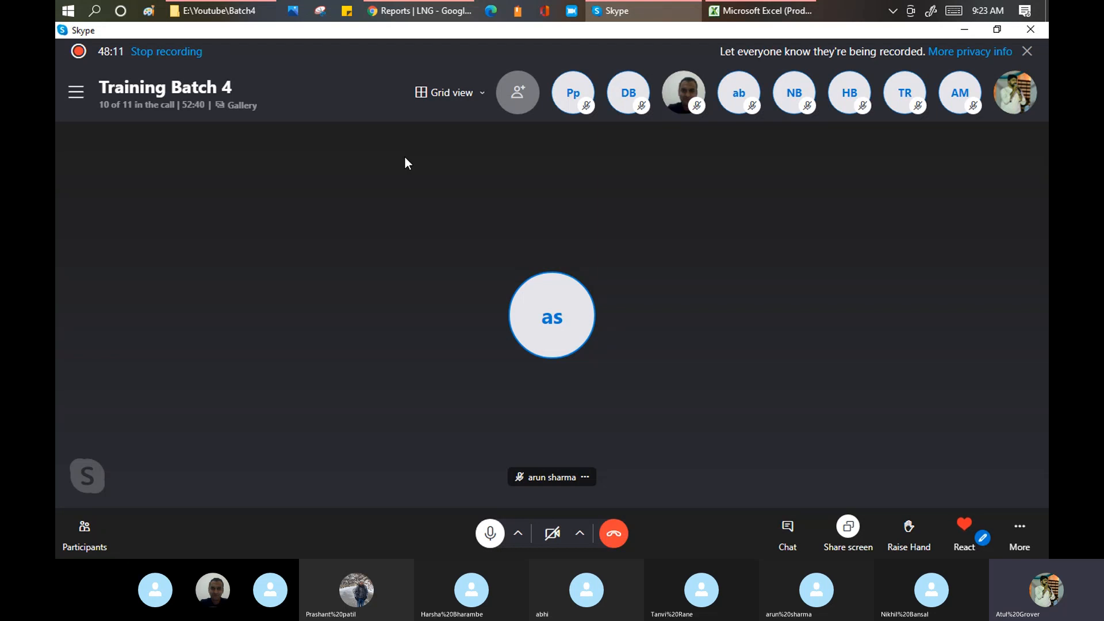
pyautogui.click(417, 12)
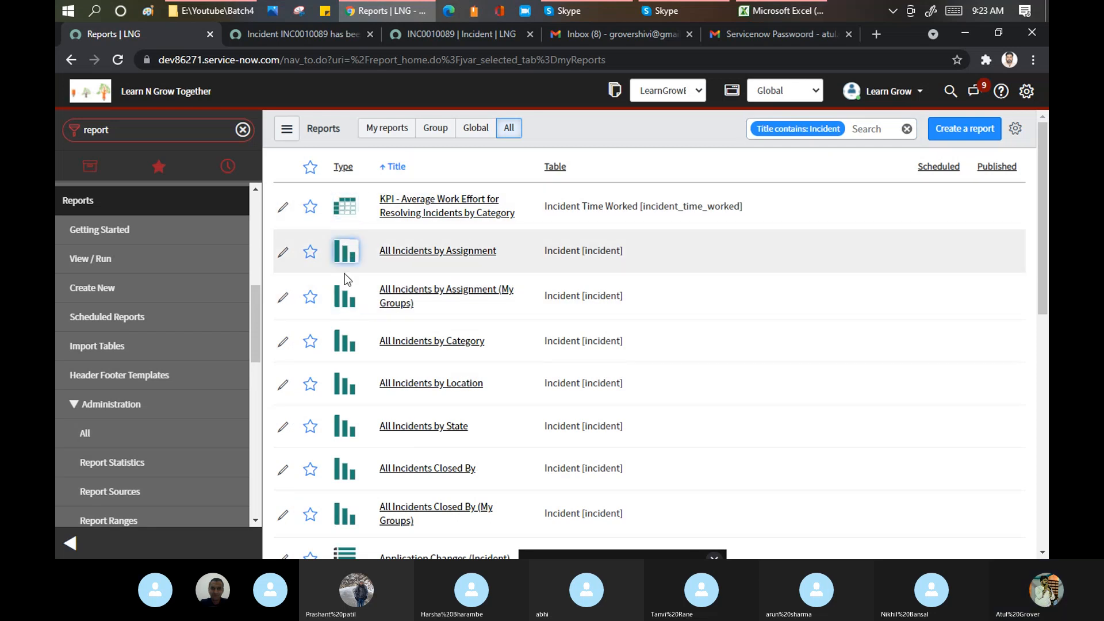
# - Review the incident reports' chart-type info cards, then open All Incidents by Assignment (My Groups)
pyautogui.scroll(-2, 348, 477)
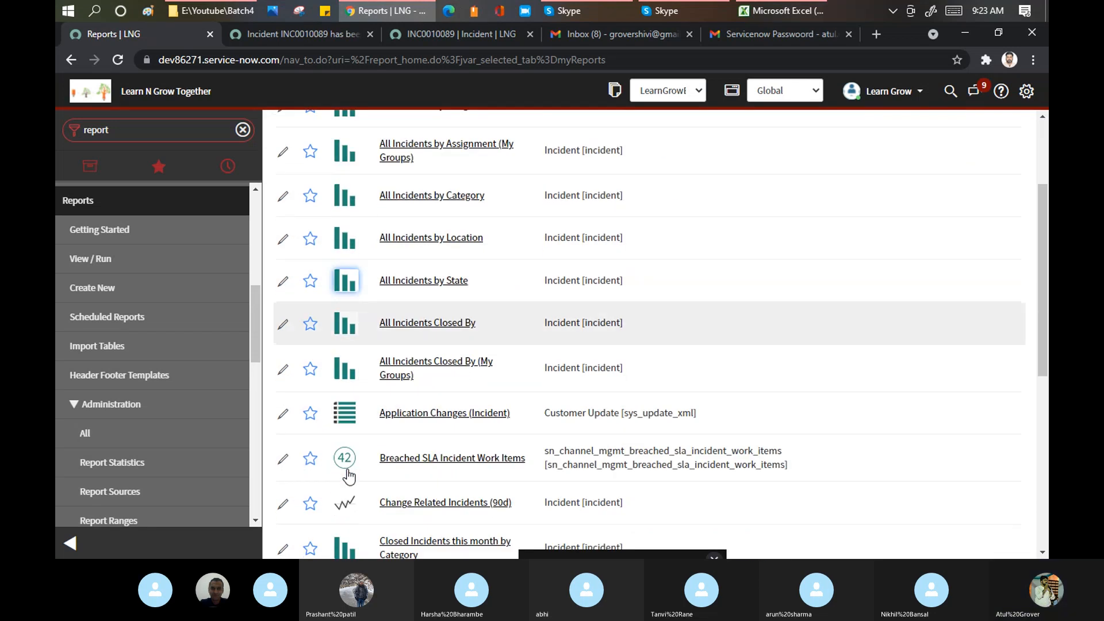
pyautogui.scroll(-3, 347, 476)
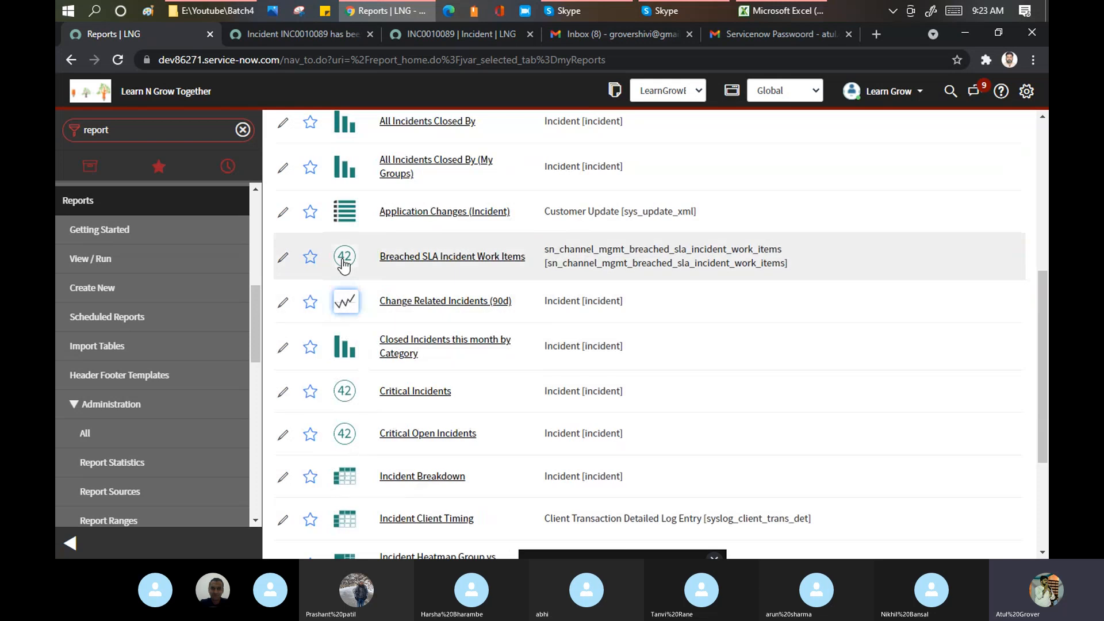
pyautogui.moveTo(344, 265)
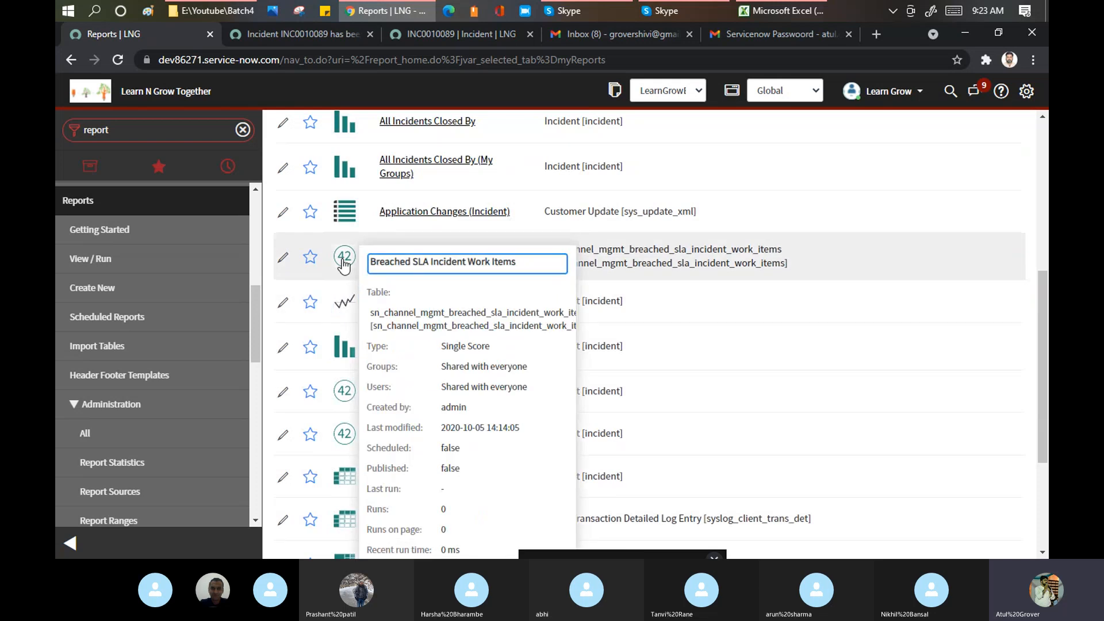
pyautogui.moveTo(345, 171)
pyautogui.moveTo(340, 482)
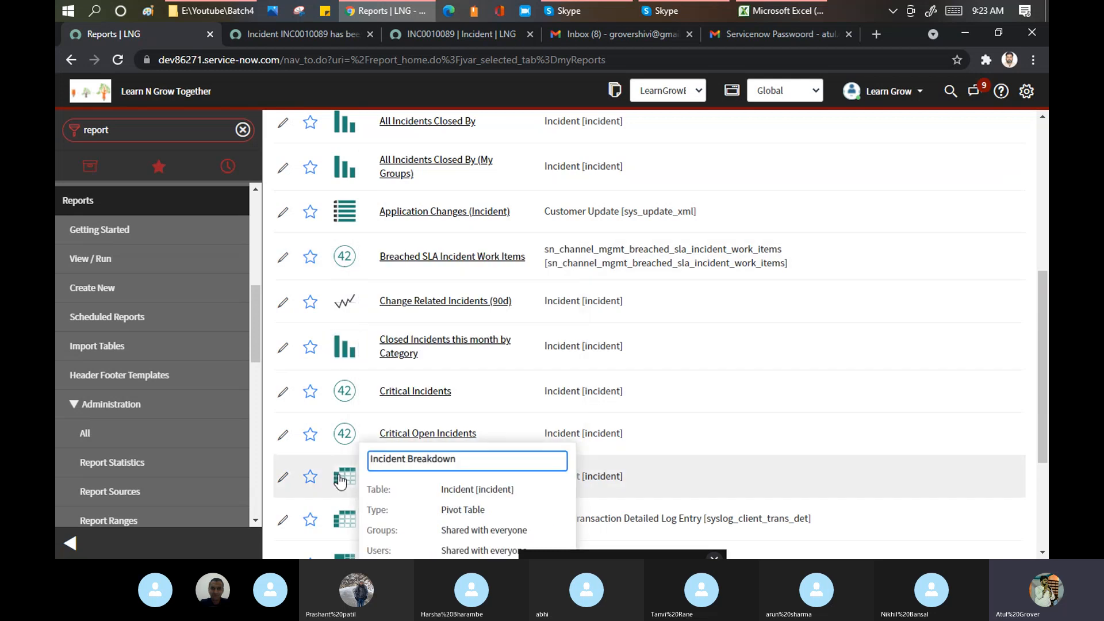
pyautogui.scroll(-3, 340, 482)
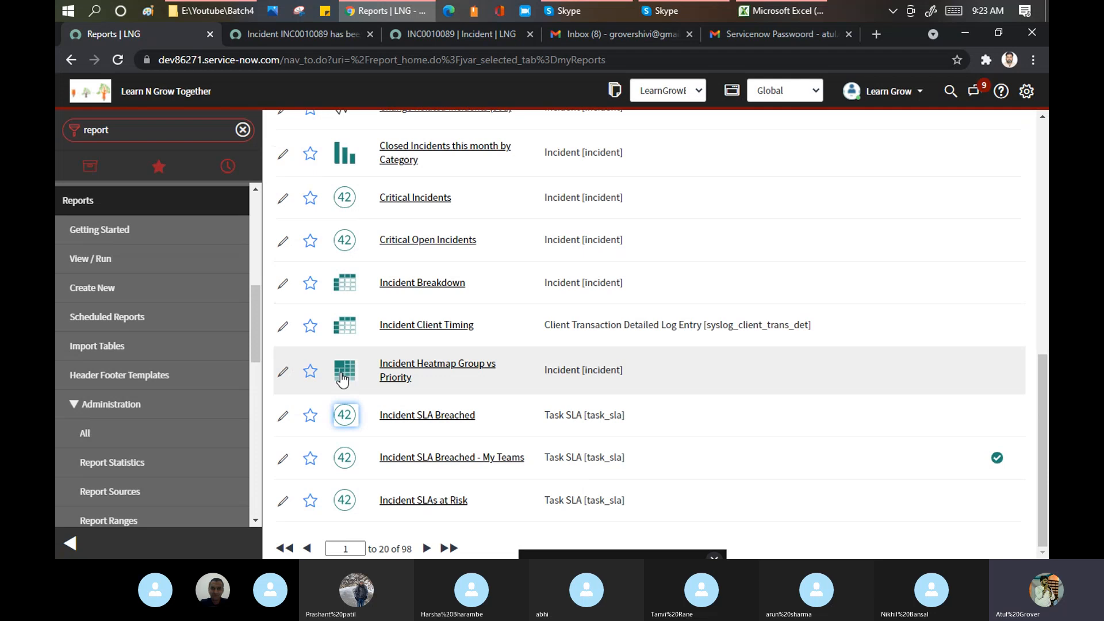
pyautogui.moveTo(343, 380)
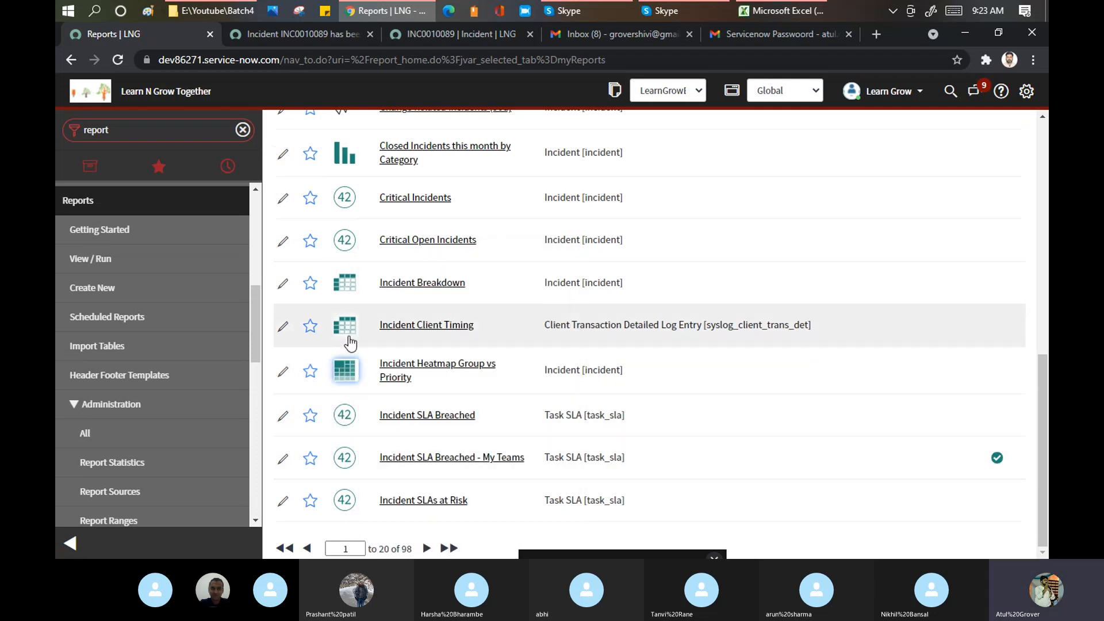
pyautogui.scroll(8, 348, 333)
pyautogui.scroll(-3, 349, 328)
pyautogui.scroll(3, 348, 328)
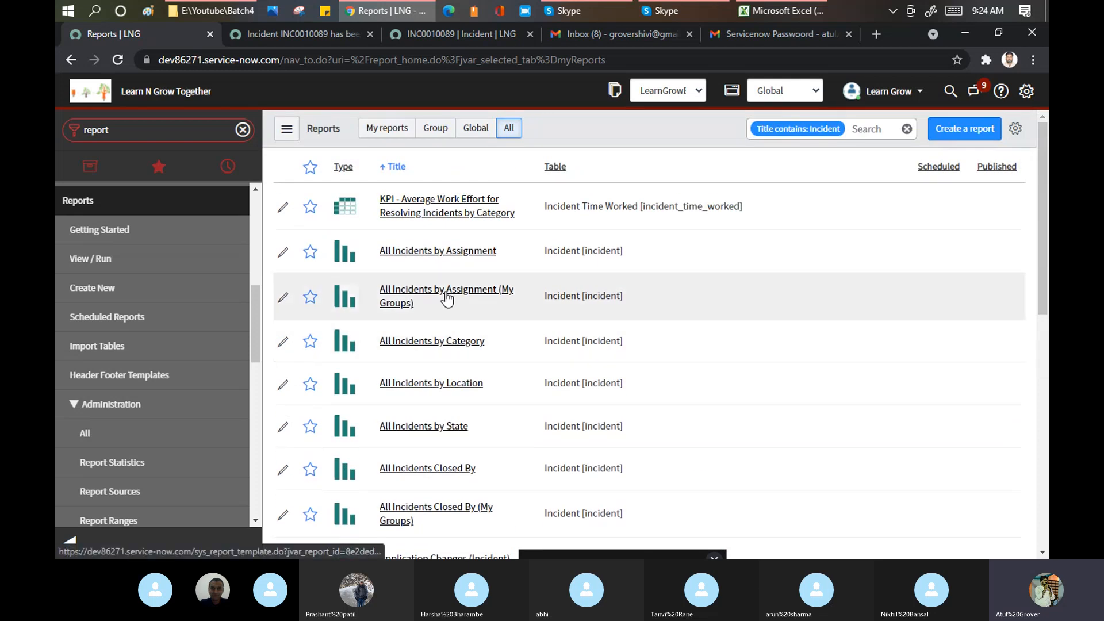
pyautogui.click(447, 299)
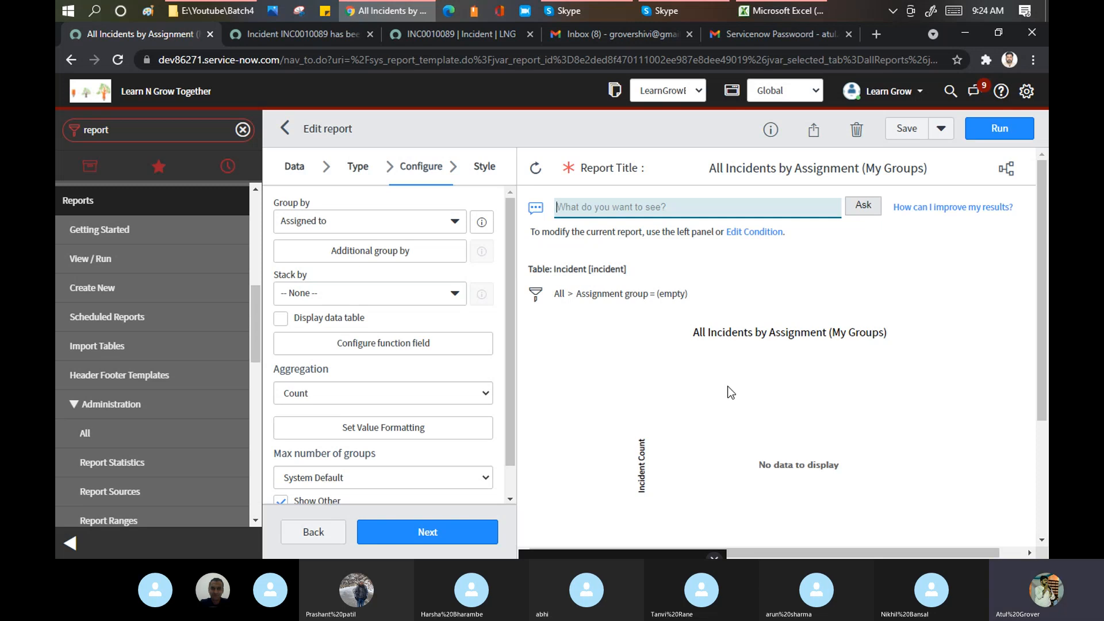
# - Remove the Assignment group condition via the 'All' breadcrumb so the chart shows per-assignee counts
pyautogui.click(572, 297)
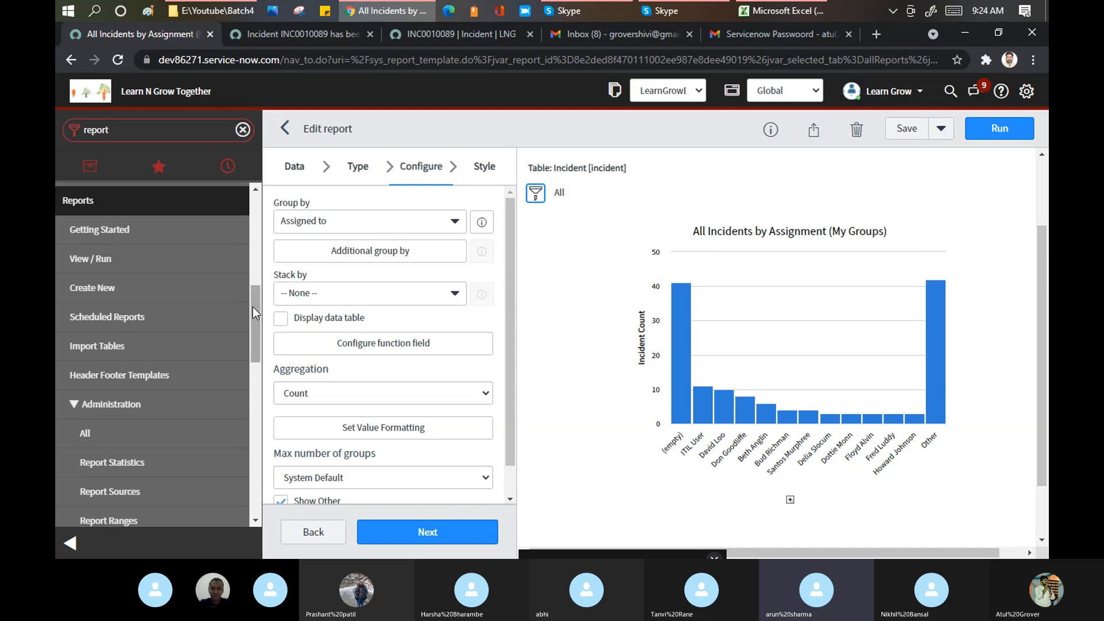
pyautogui.scroll(1, 253, 306)
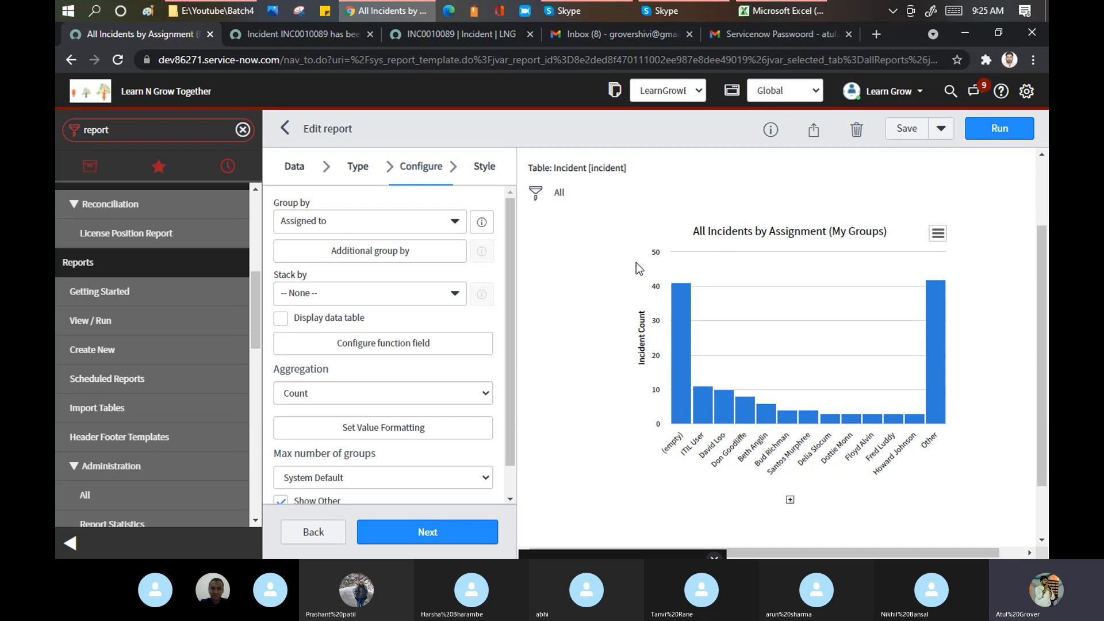
# - Start a new report and ask Analytics Q&A 'Incident state is new & Incident Priority is Low'
pyautogui.click(110, 353)
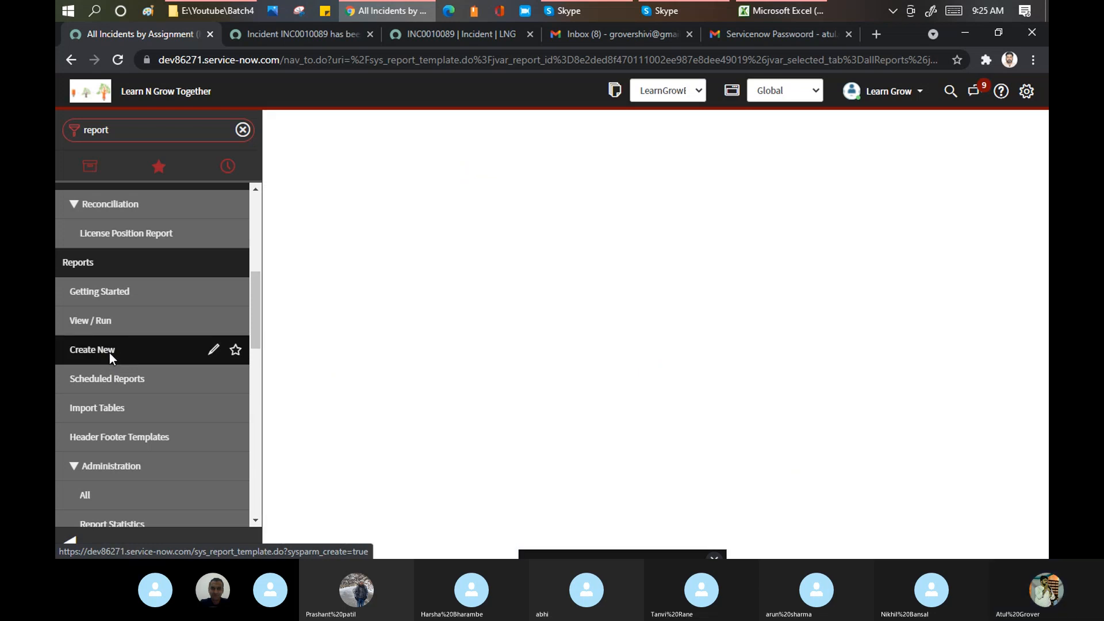
pyautogui.click(70, 541)
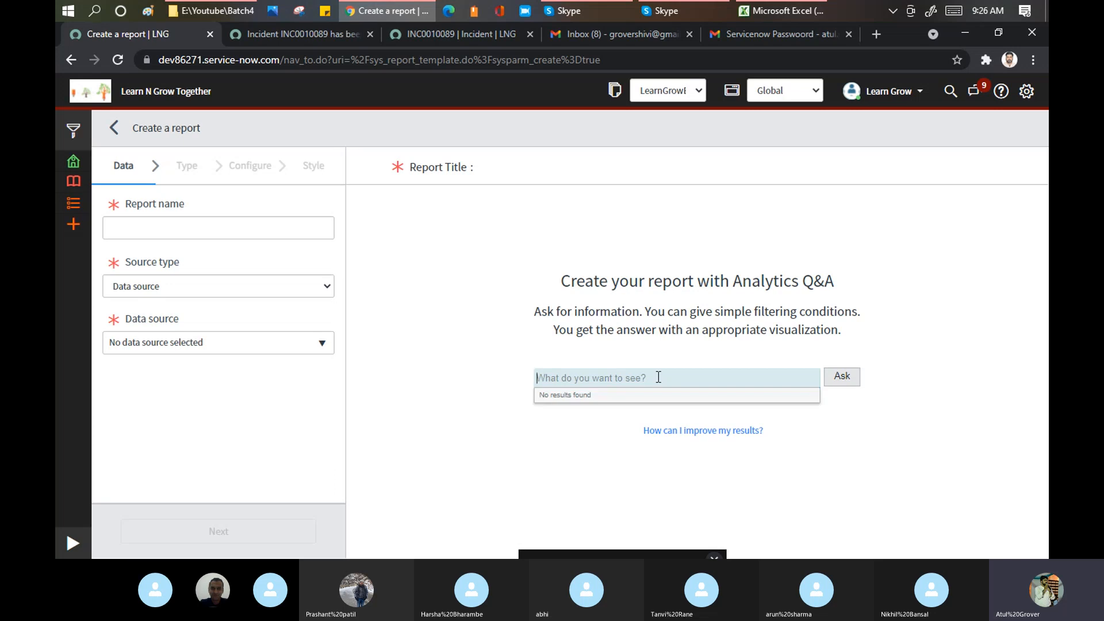
pyautogui.write('Incindt')
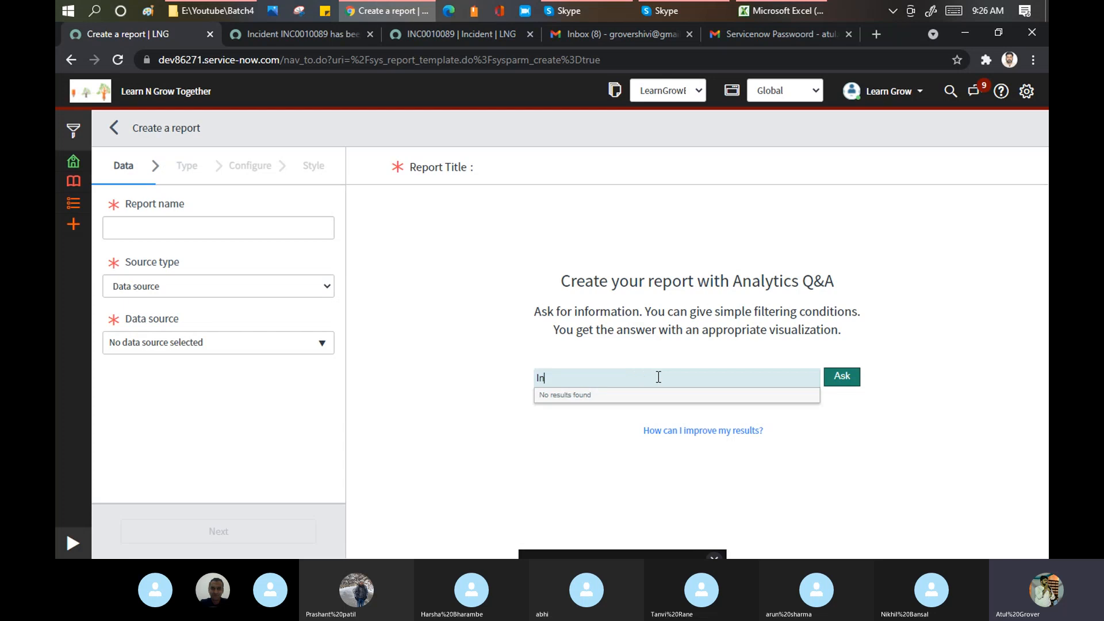
pyautogui.press('BackSpace')
pyautogui.press('BackSpace')
pyautogui.press('BackSpace')
pyautogui.write('dent')
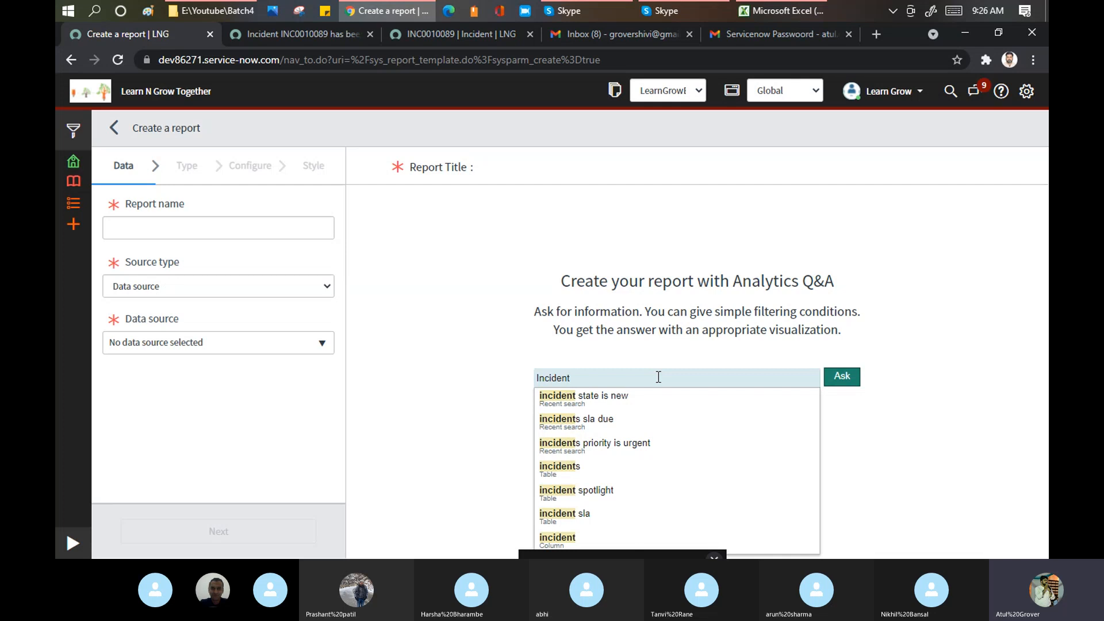
pyautogui.press('Down')
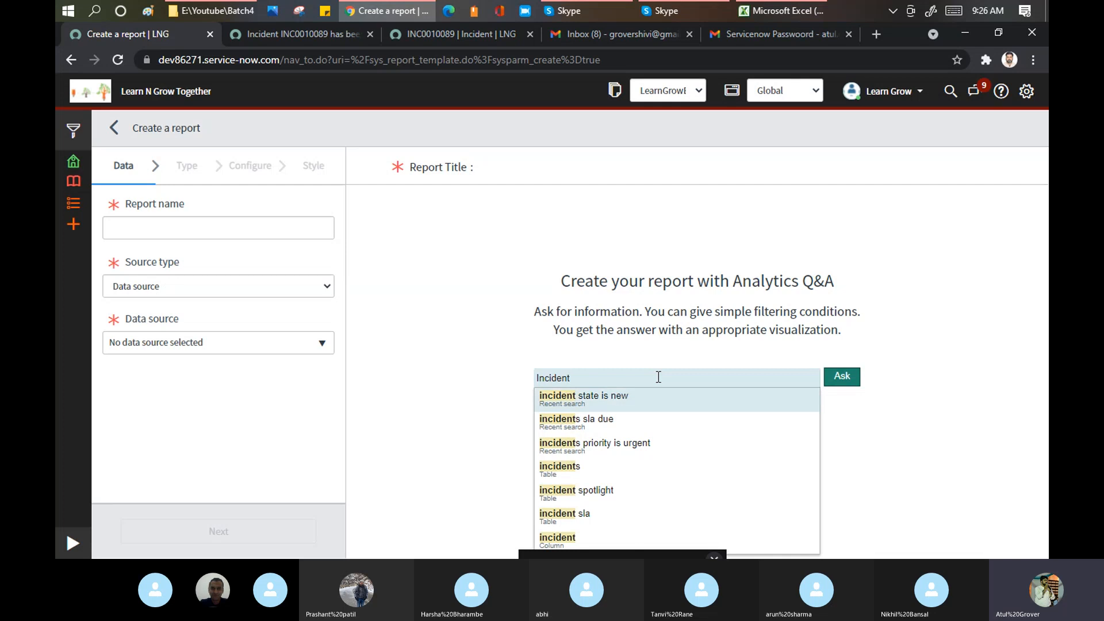
pyautogui.write('state')
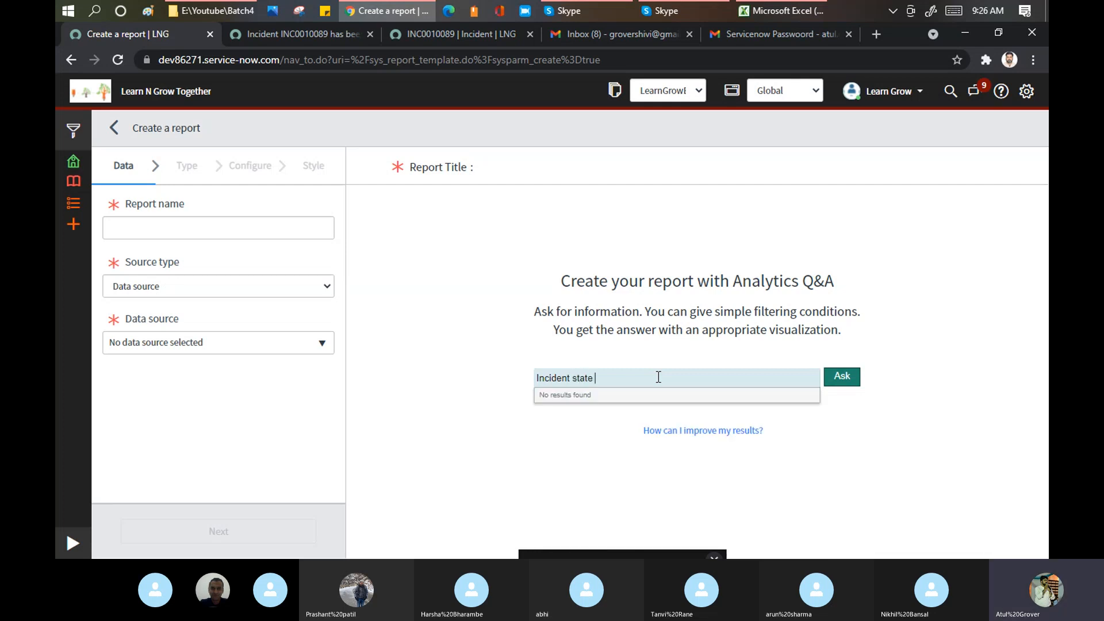
pyautogui.write(' isnew')
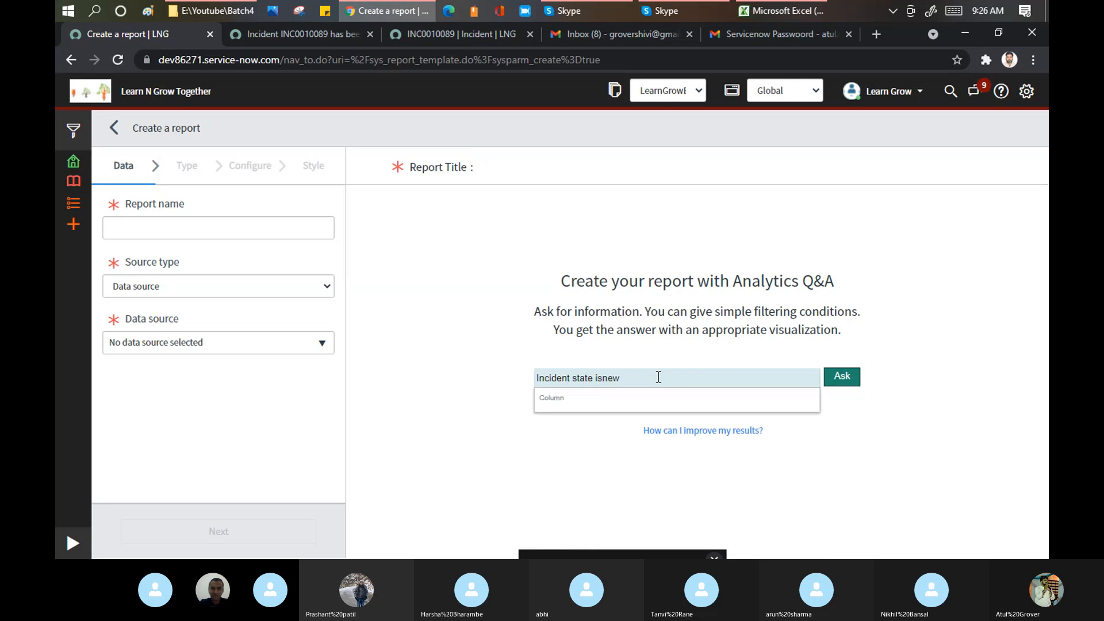
pyautogui.press('BackSpace')
pyautogui.press('BackSpace')
pyautogui.press('BackSpace')
pyautogui.write('new & ')
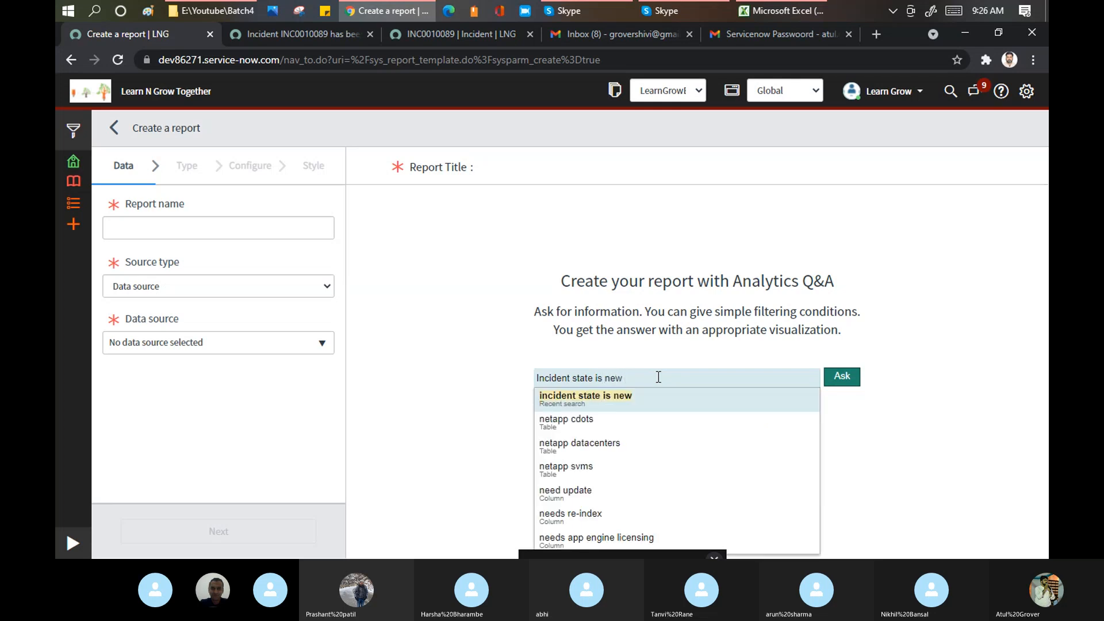
pyautogui.write('Inc')
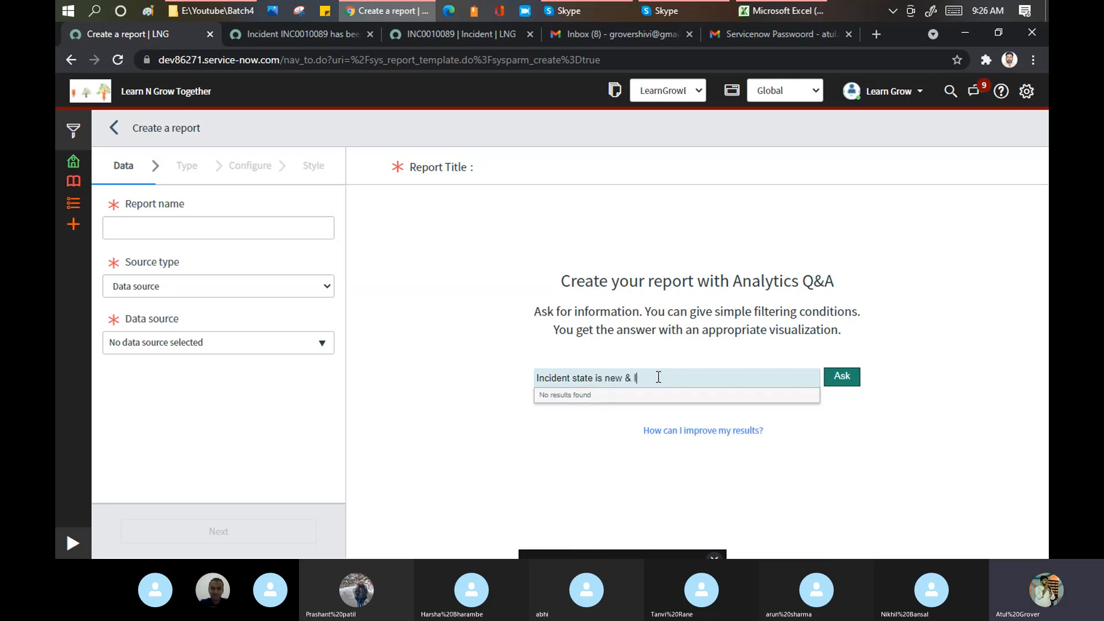
pyautogui.write('ident ')
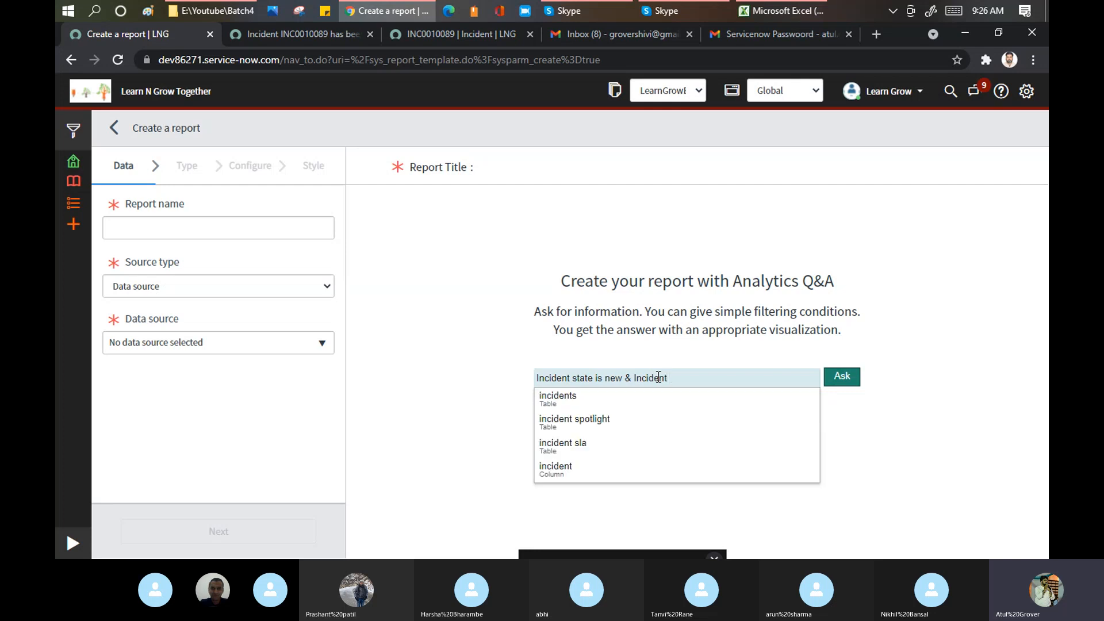
pyautogui.write('Pr')
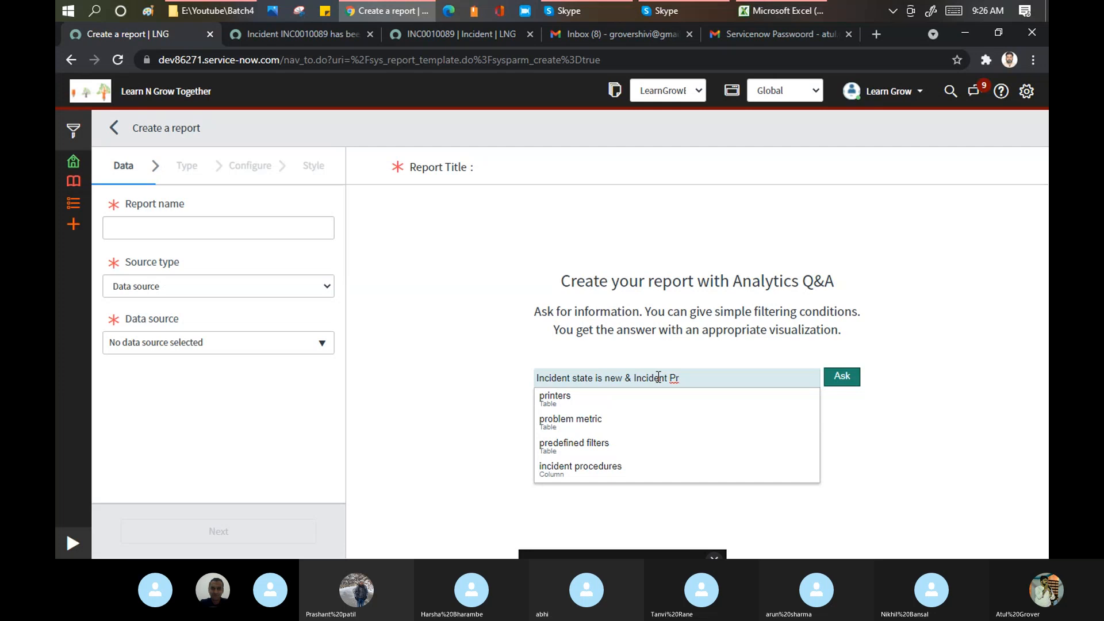
pyautogui.write('ipo')
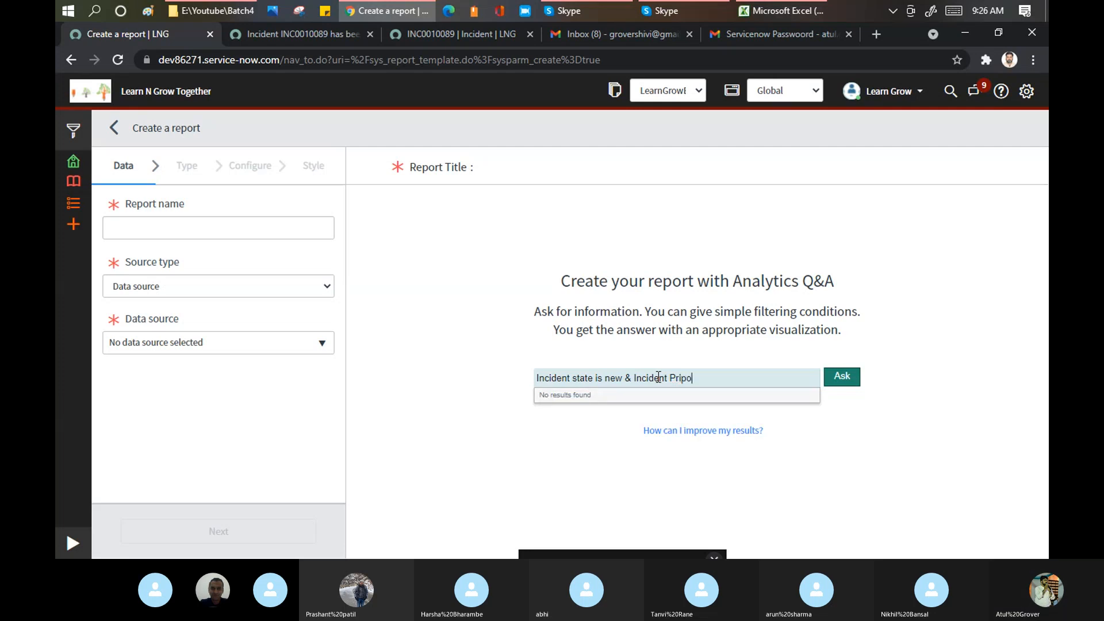
pyautogui.write('rity is')
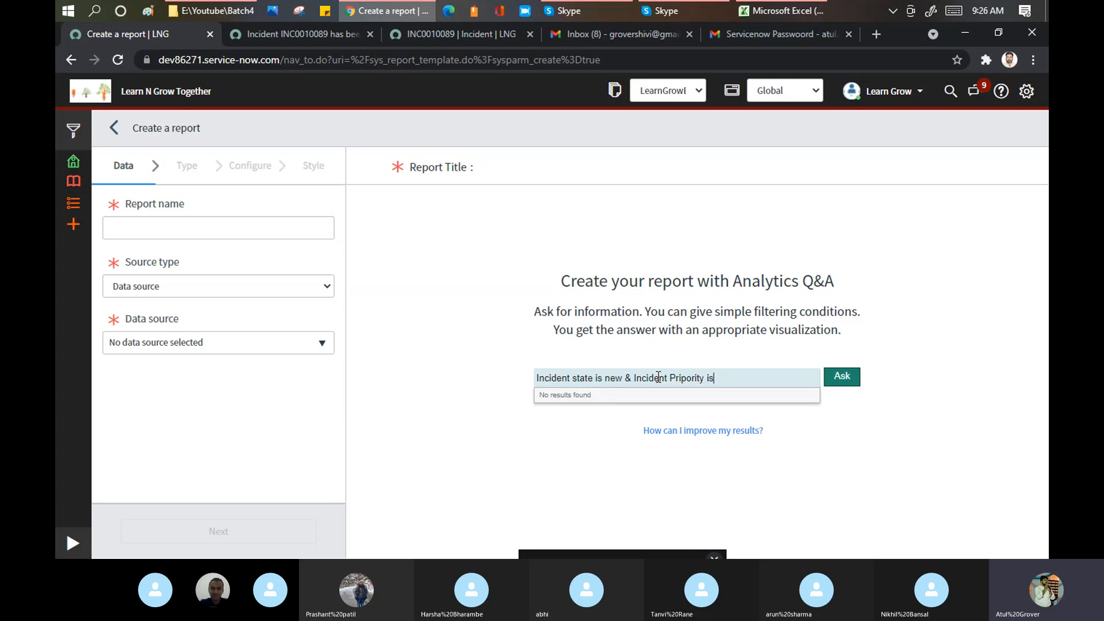
pyautogui.write('Low')
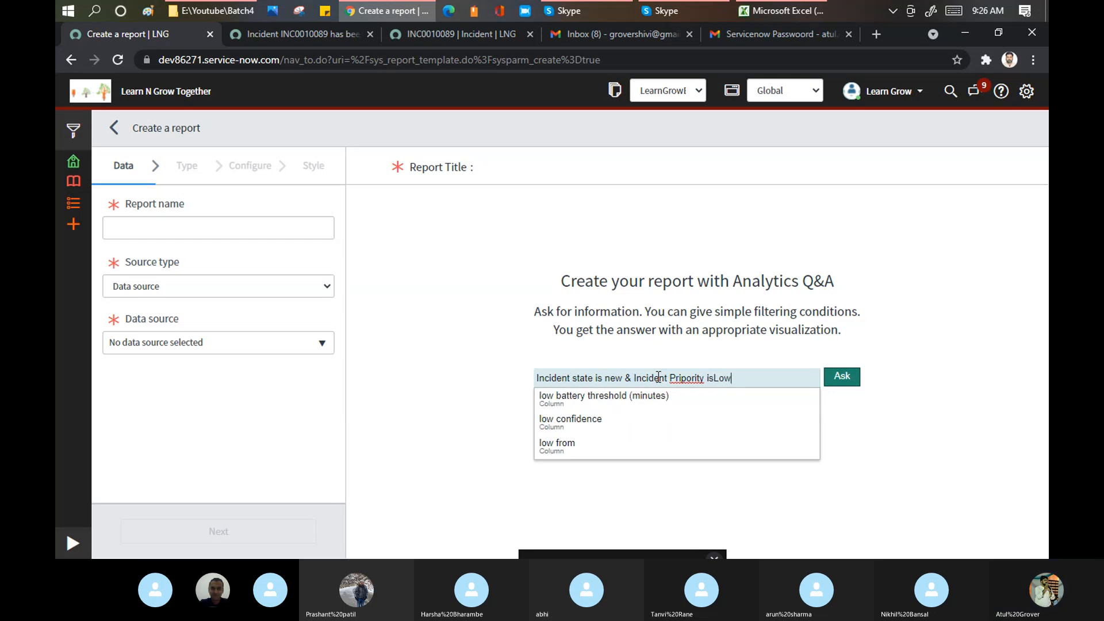
pyautogui.rightClick(690, 374)
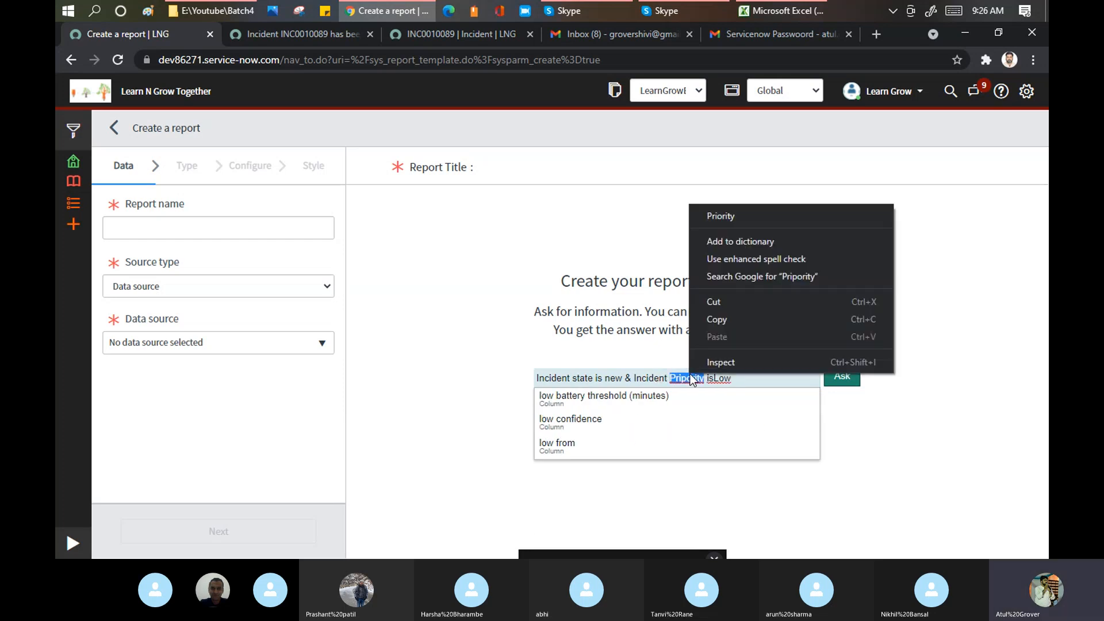
pyautogui.click(761, 210)
pyautogui.click(842, 377)
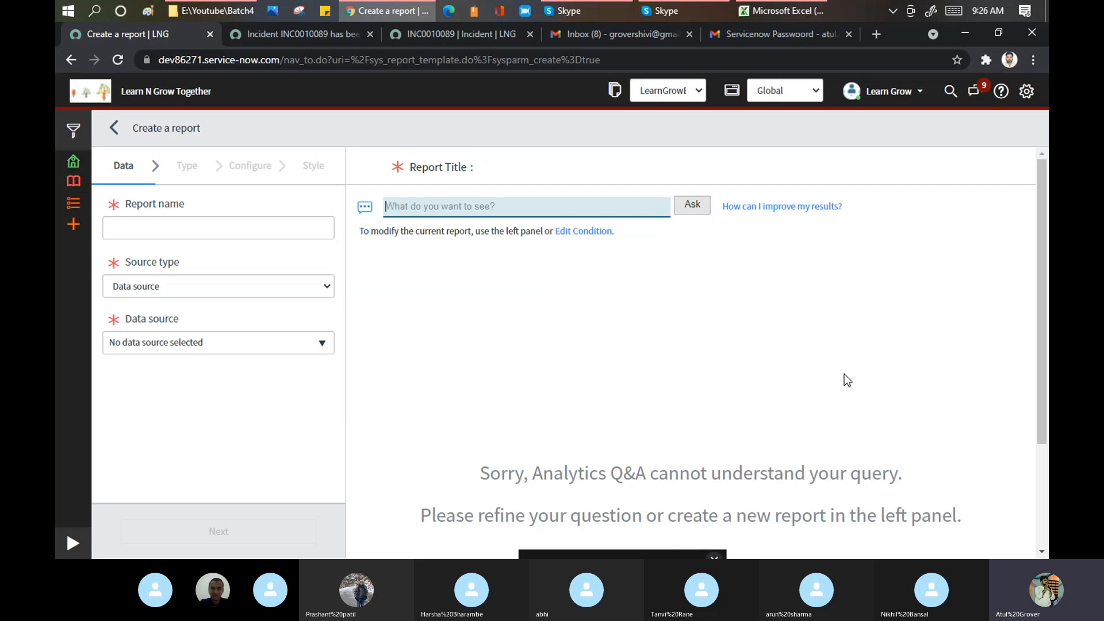
# - After the error, ask 'Incident state is new' instead and pick the matching suggestion
pyautogui.scroll(-3, 725, 288)
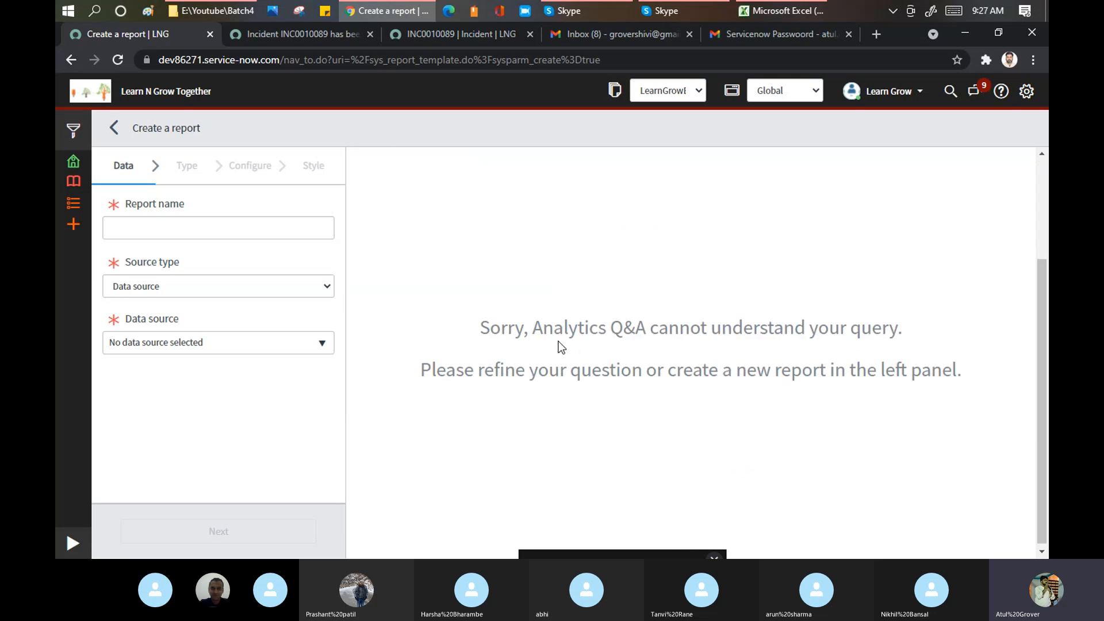
pyautogui.moveTo(543, 327); pyautogui.dragTo(843, 349)
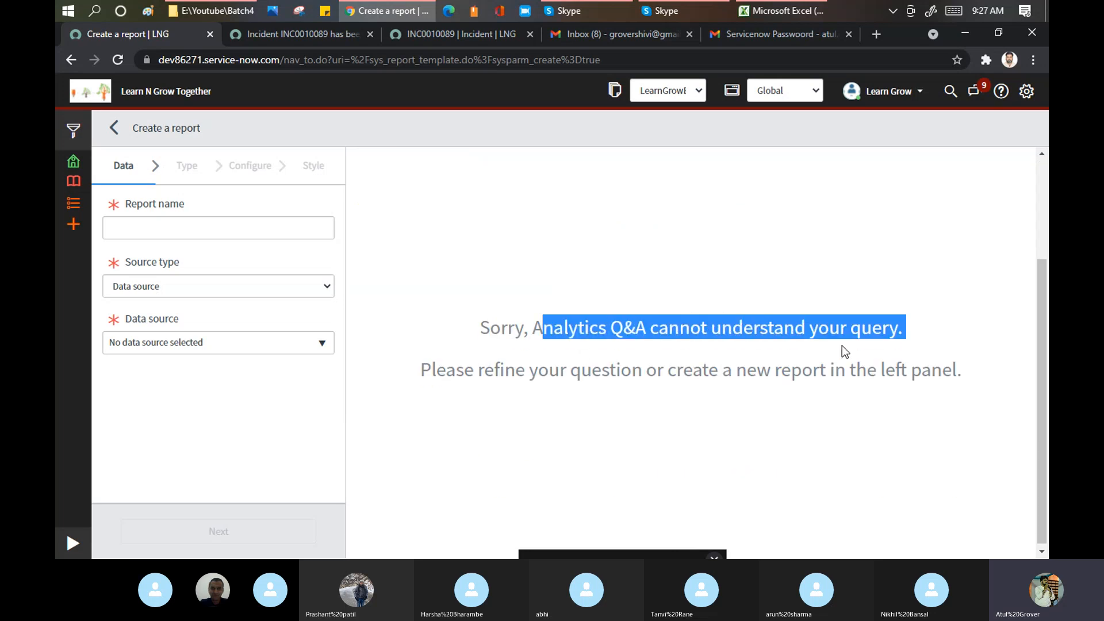
pyautogui.moveTo(580, 369); pyautogui.dragTo(478, 326)
pyautogui.moveTo(885, 398); pyautogui.dragTo(969, 373)
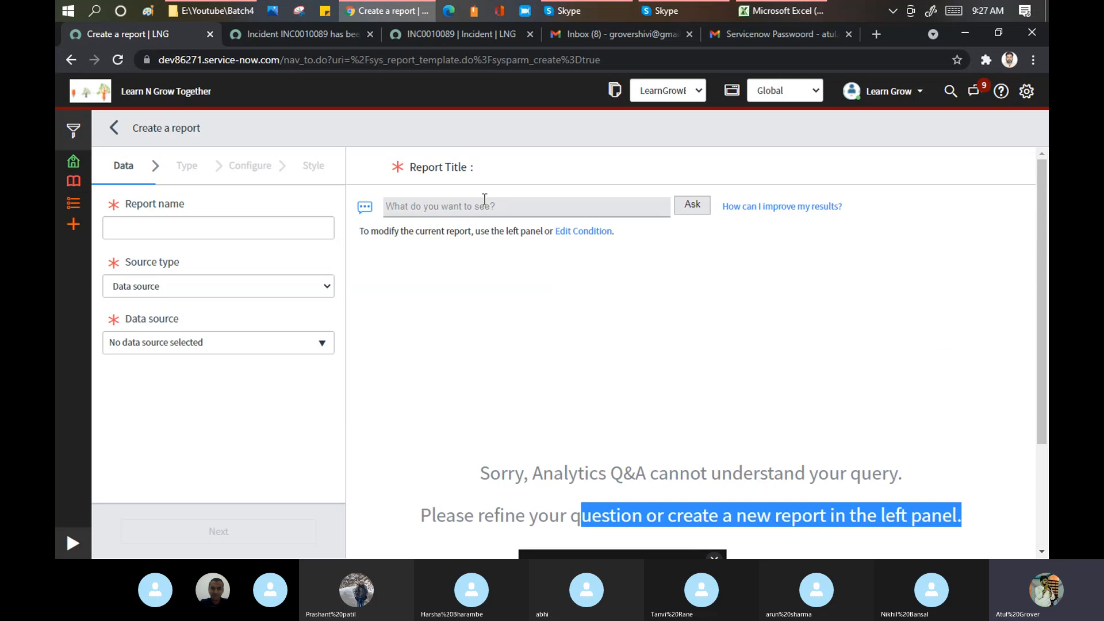
pyautogui.click(486, 202)
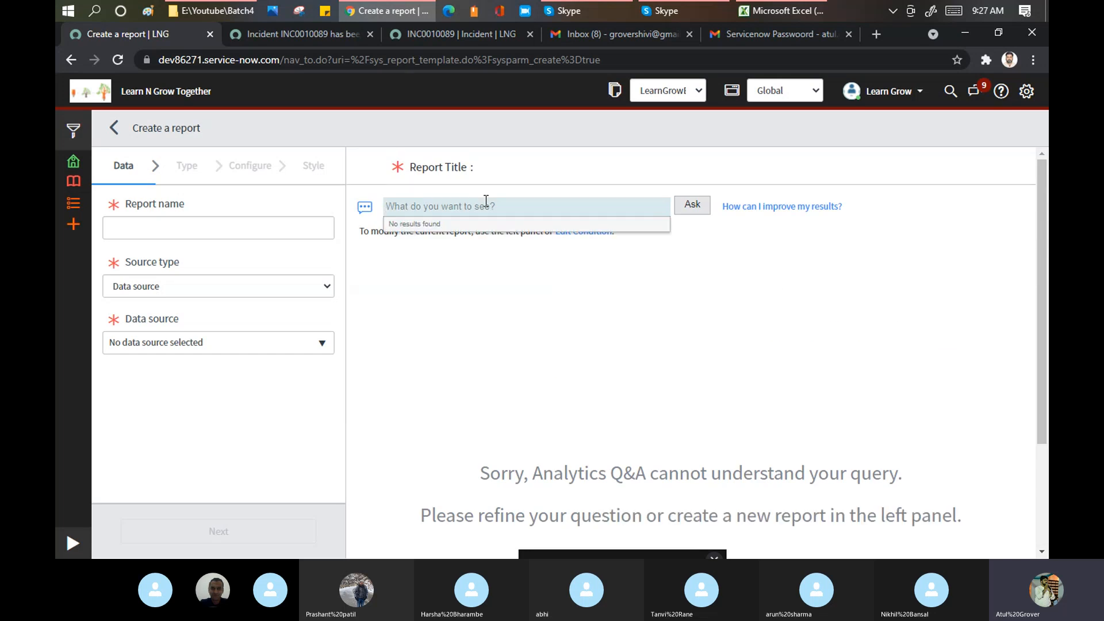
pyautogui.write('Incide')
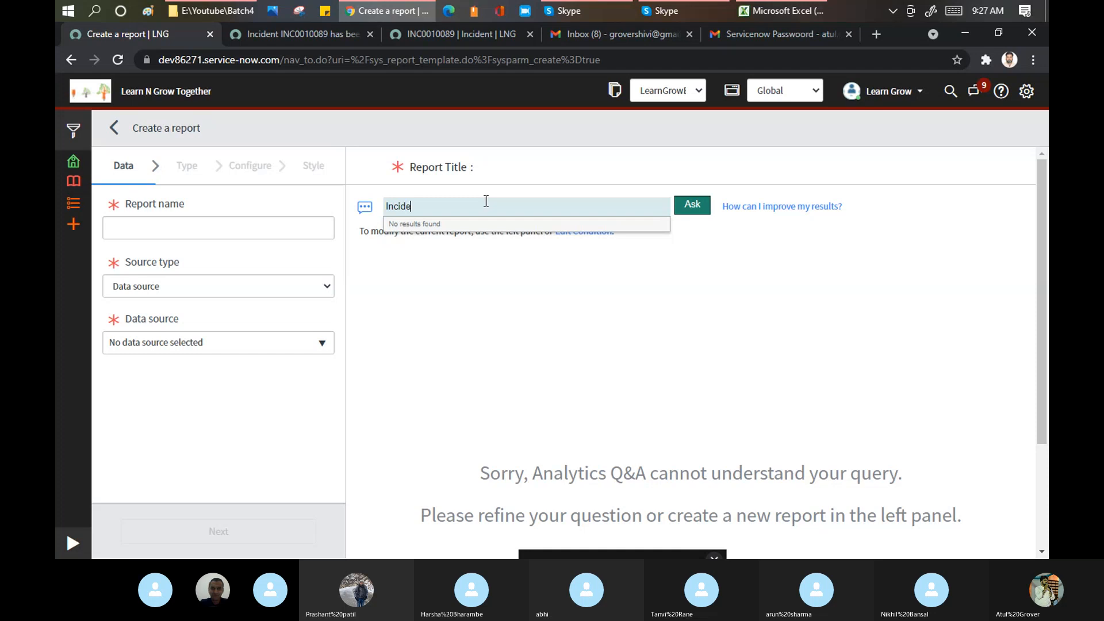
pyautogui.write('nt stat')
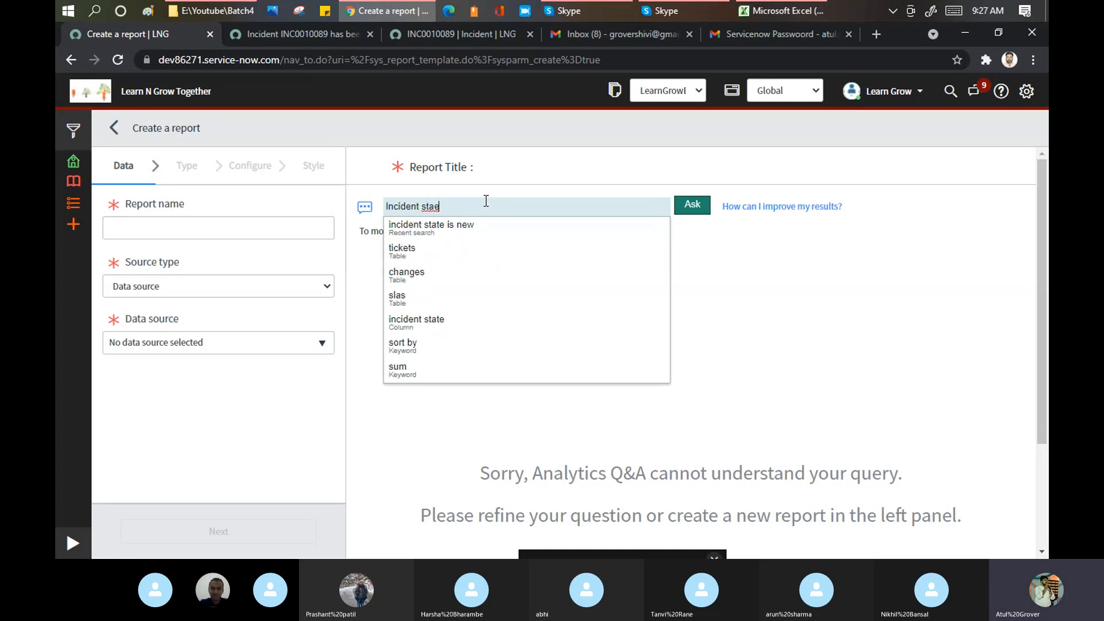
pyautogui.write('e ')
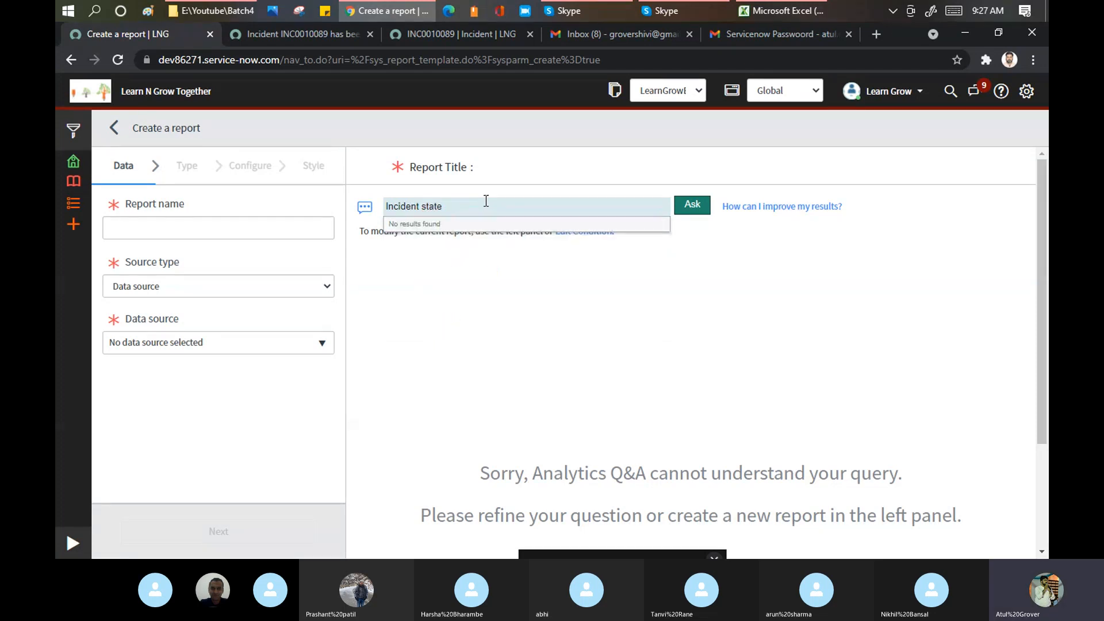
pyautogui.write('is')
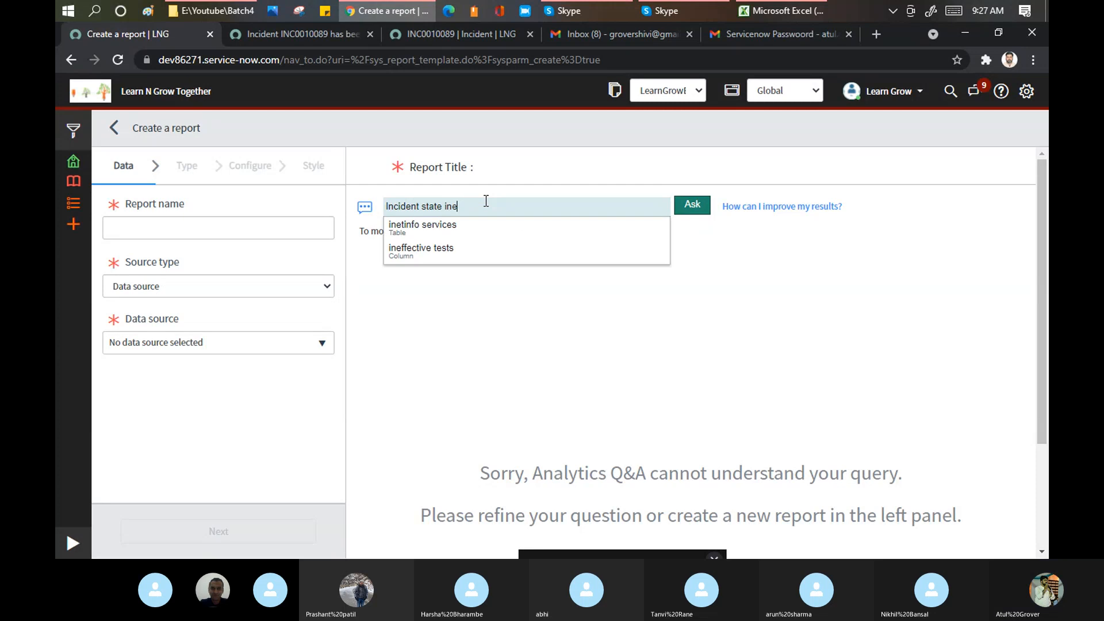
pyautogui.write(' new')
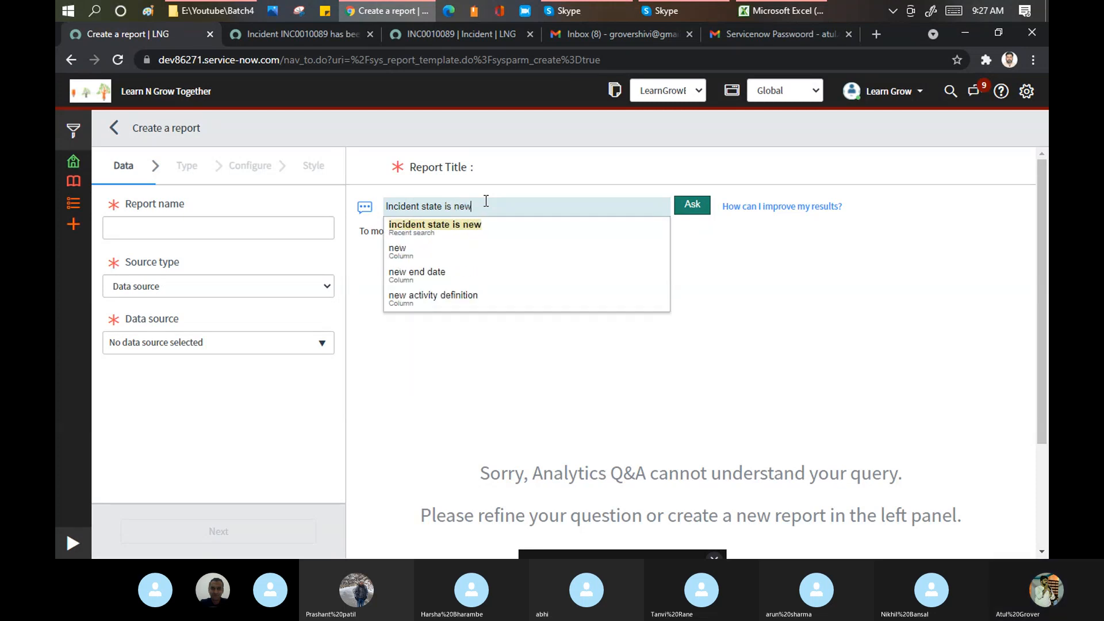
pyautogui.click(437, 226)
# - Run the 'incident state is new' query and review the New incidents list (INC0000039, INC0000046, INC0007001)
pyautogui.click(701, 205)
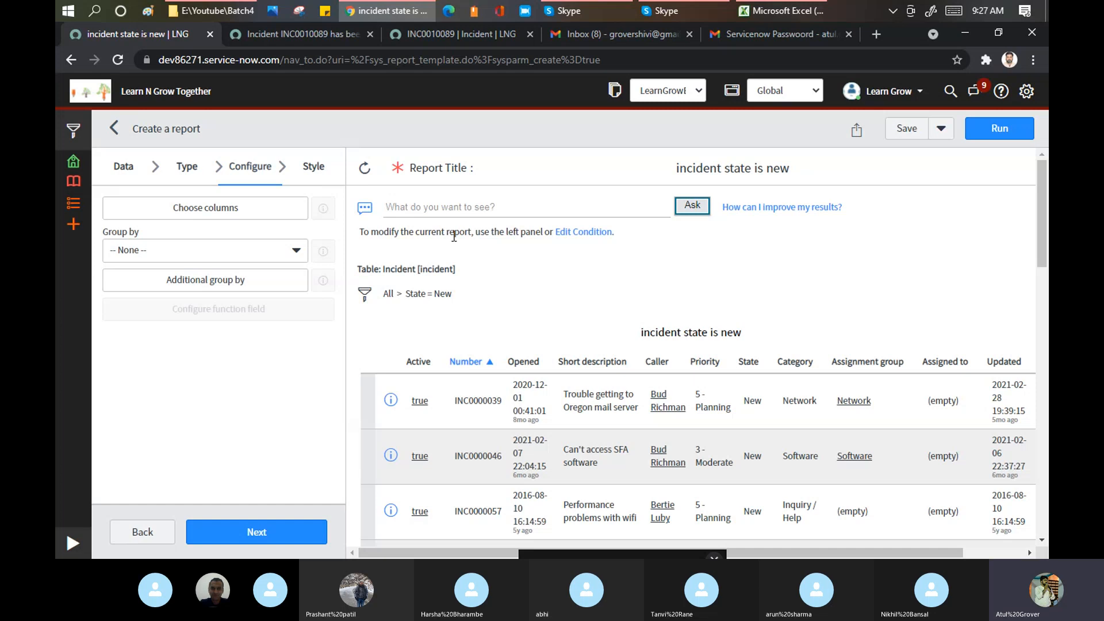
pyautogui.scroll(-4, 454, 236)
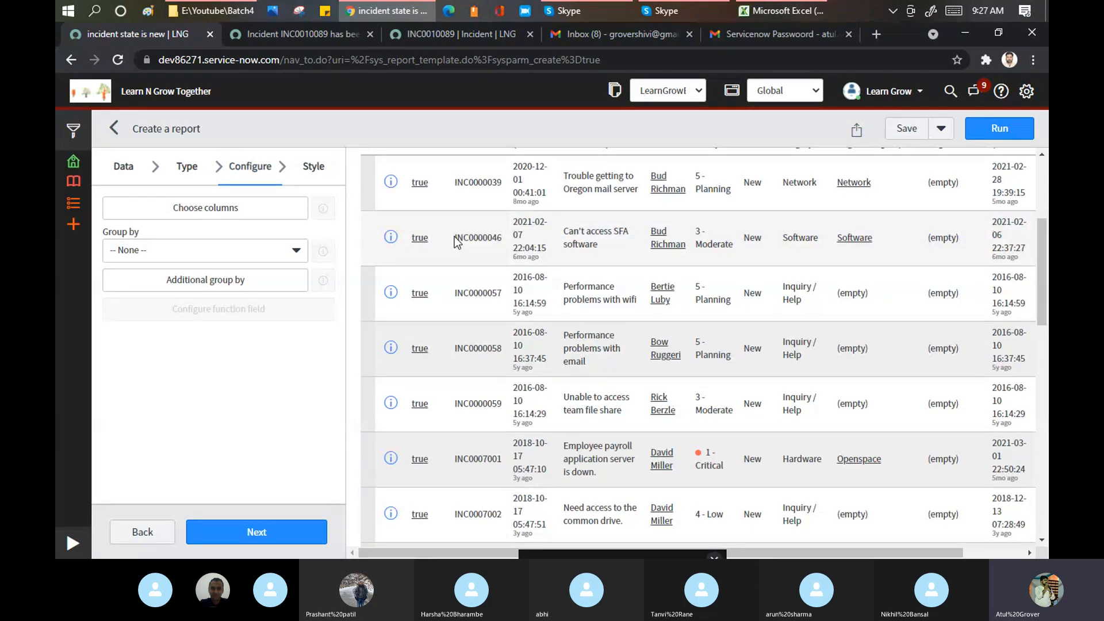
pyautogui.scroll(4, 456, 240)
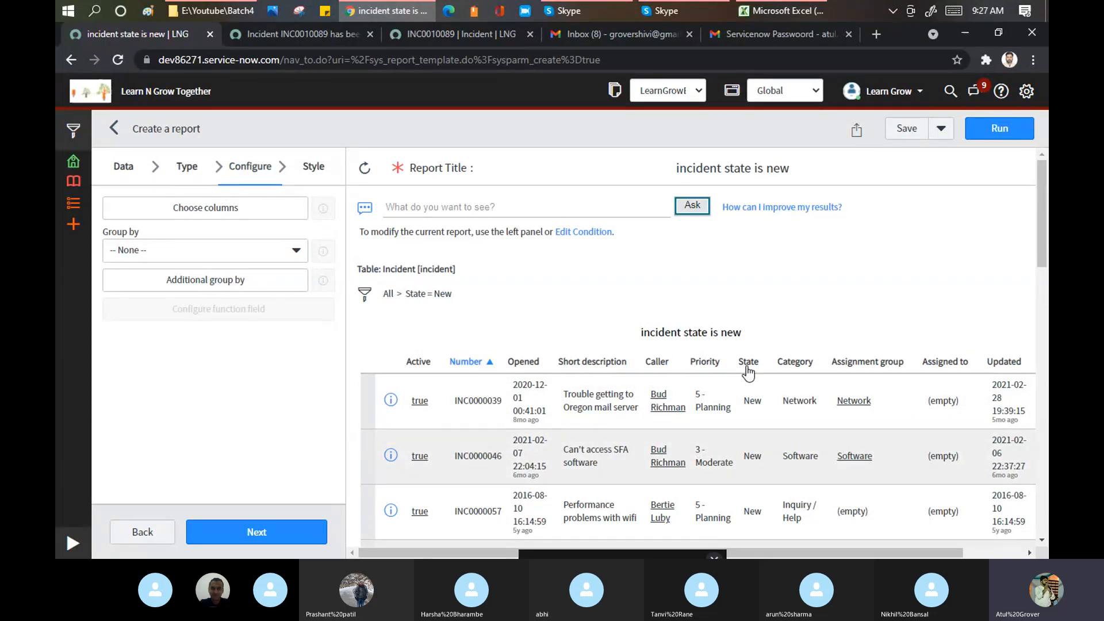
# - Run the report as a chart, then re-render it as a horizontal bar chart
pyautogui.click(188, 175)
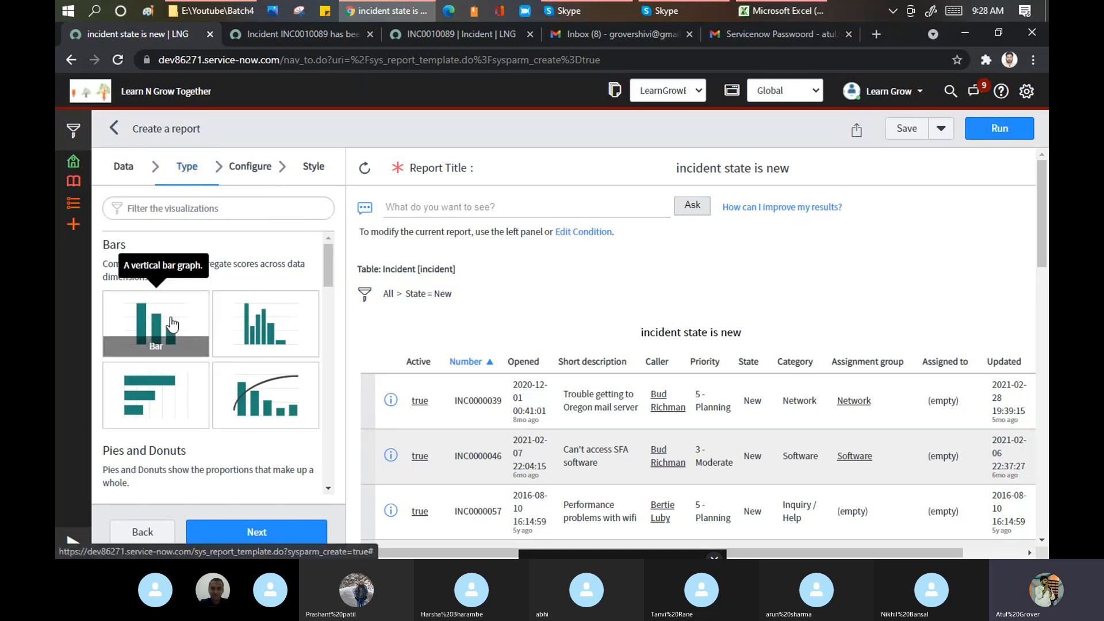
pyautogui.click(993, 135)
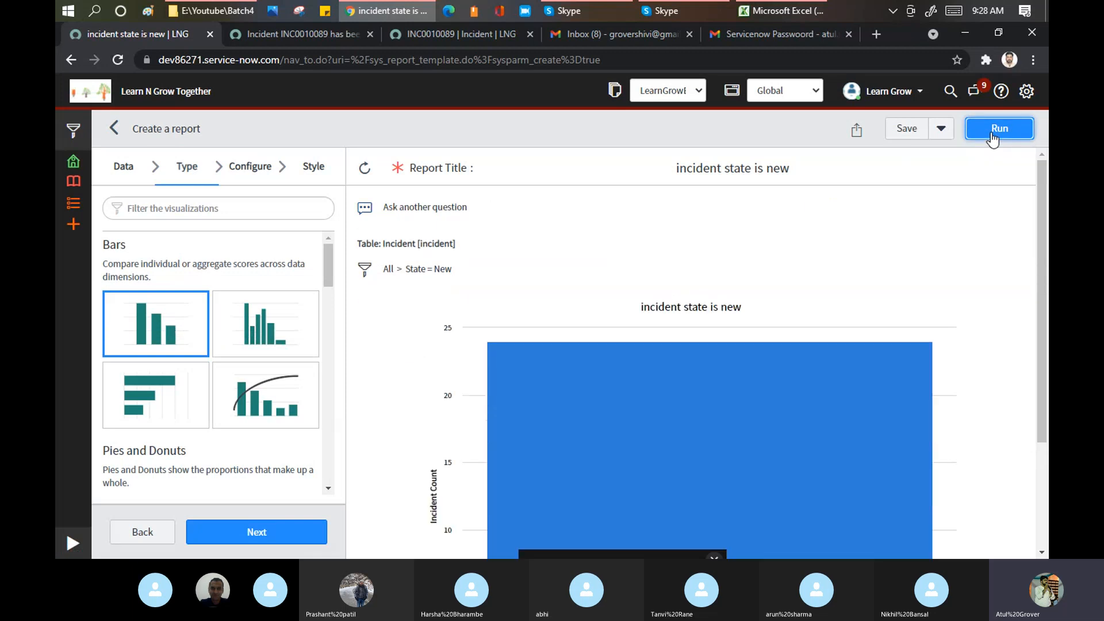
pyautogui.scroll(-3, 616, 368)
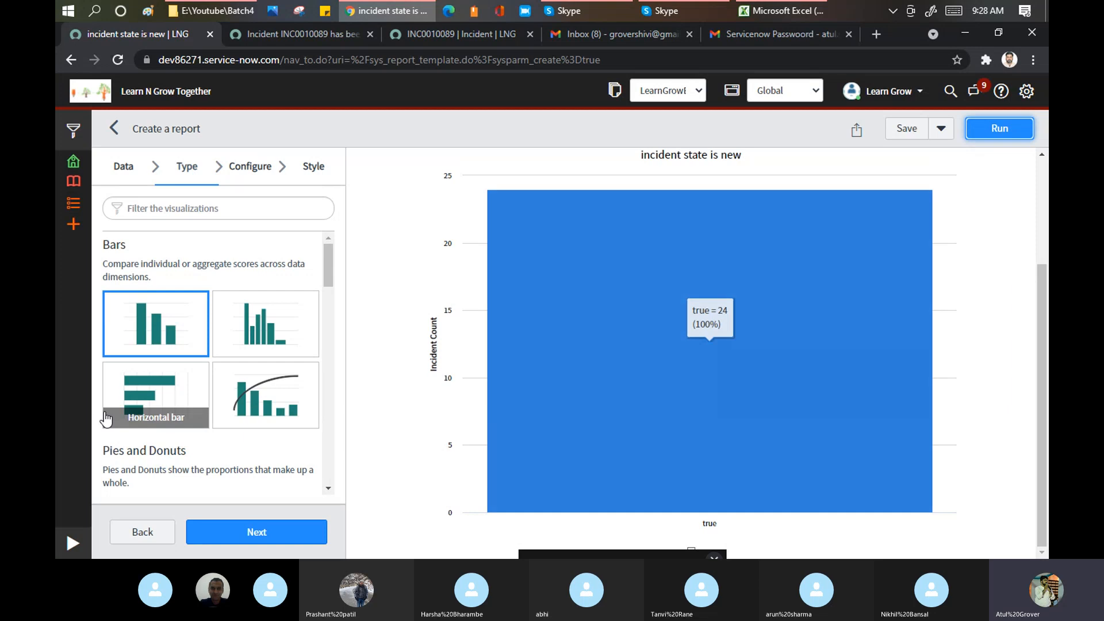
pyautogui.click(153, 382)
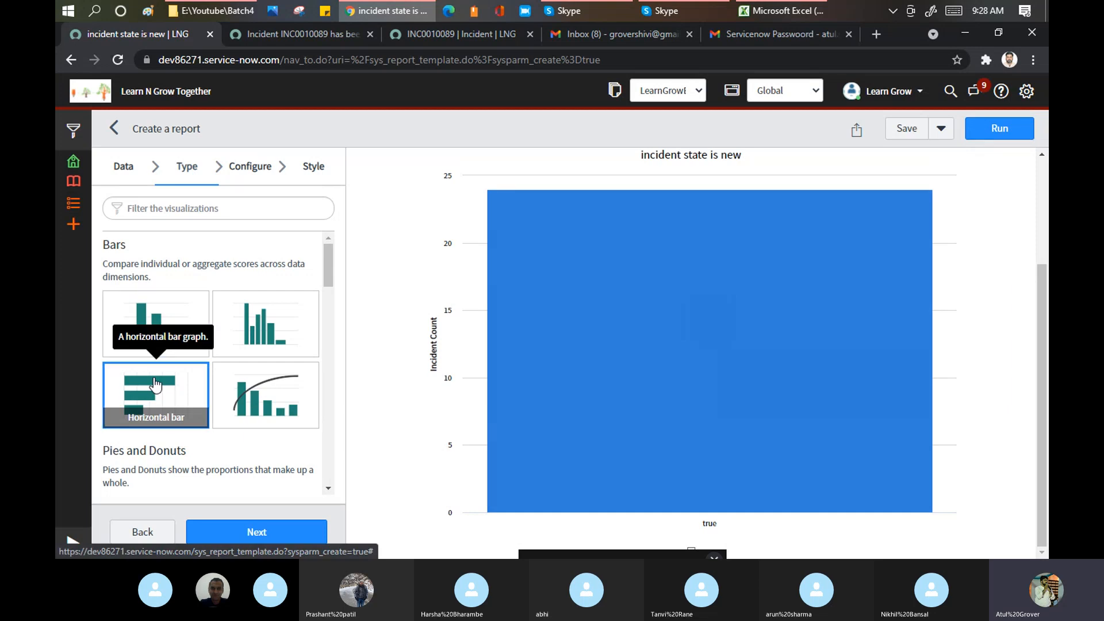
pyautogui.click(1004, 129)
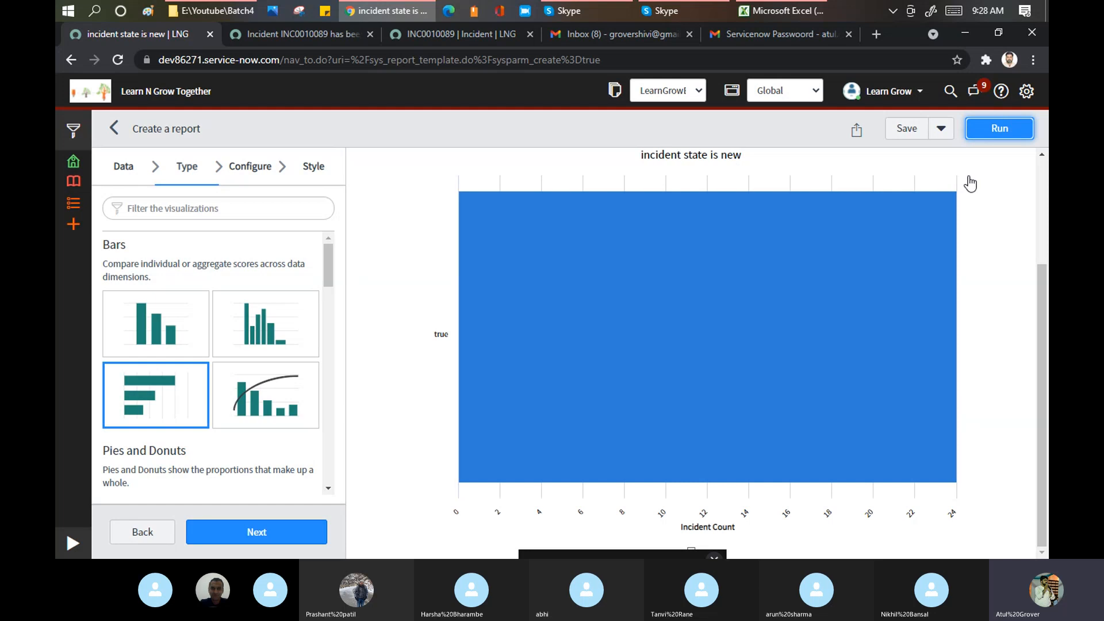
# - Re-run the report as a donut, then a column, then an area chart
pyautogui.scroll(-5, 178, 270)
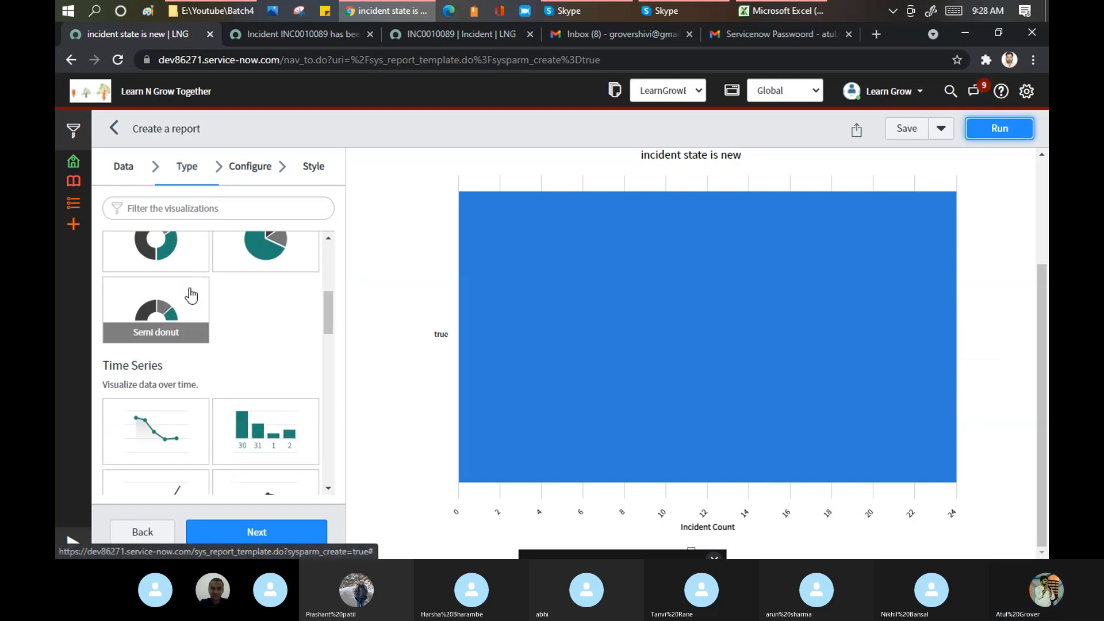
pyautogui.click(164, 250)
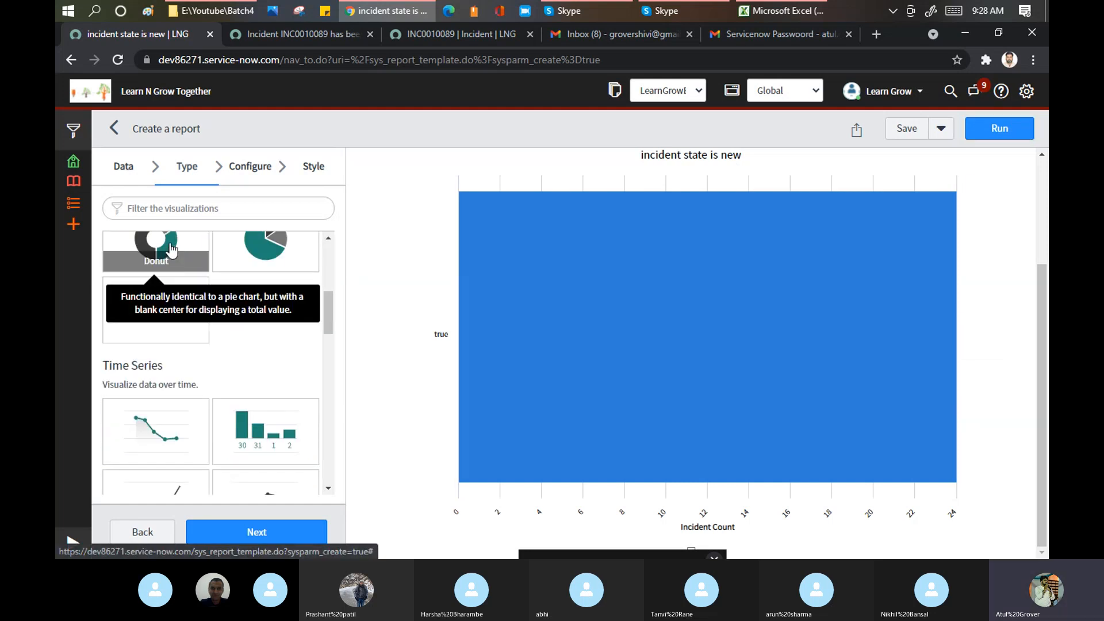
pyautogui.click(989, 128)
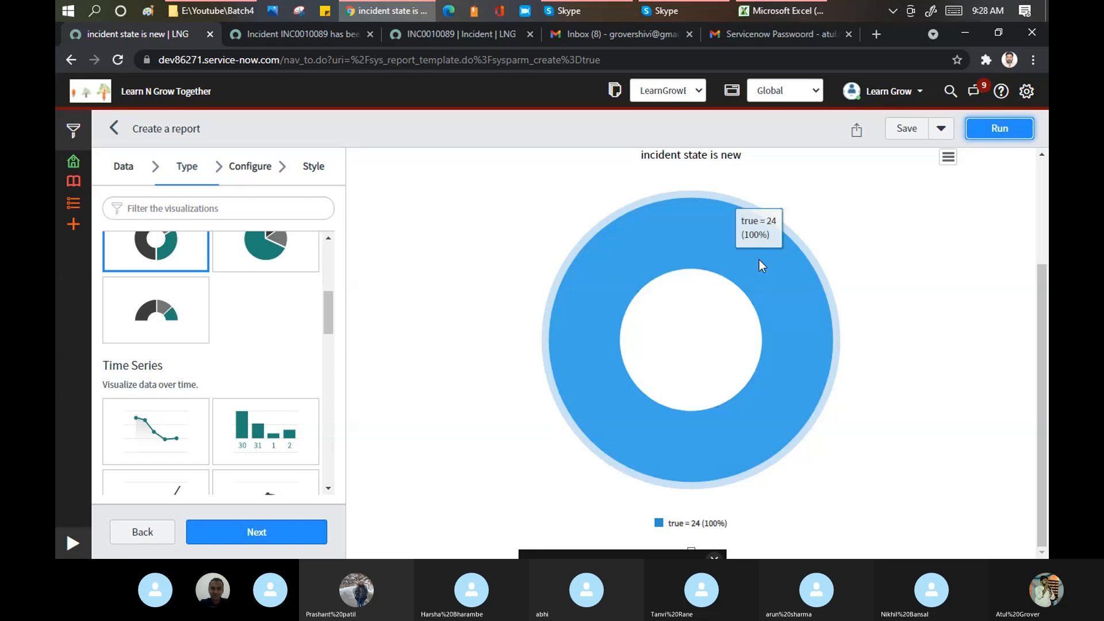
pyautogui.scroll(-3, 230, 345)
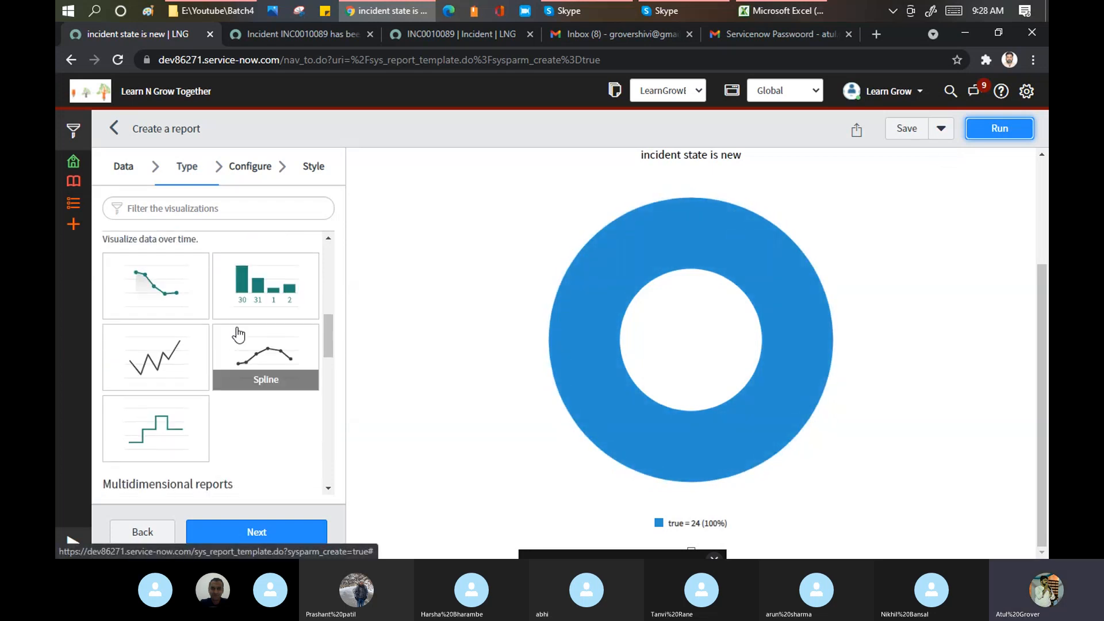
pyautogui.click(254, 281)
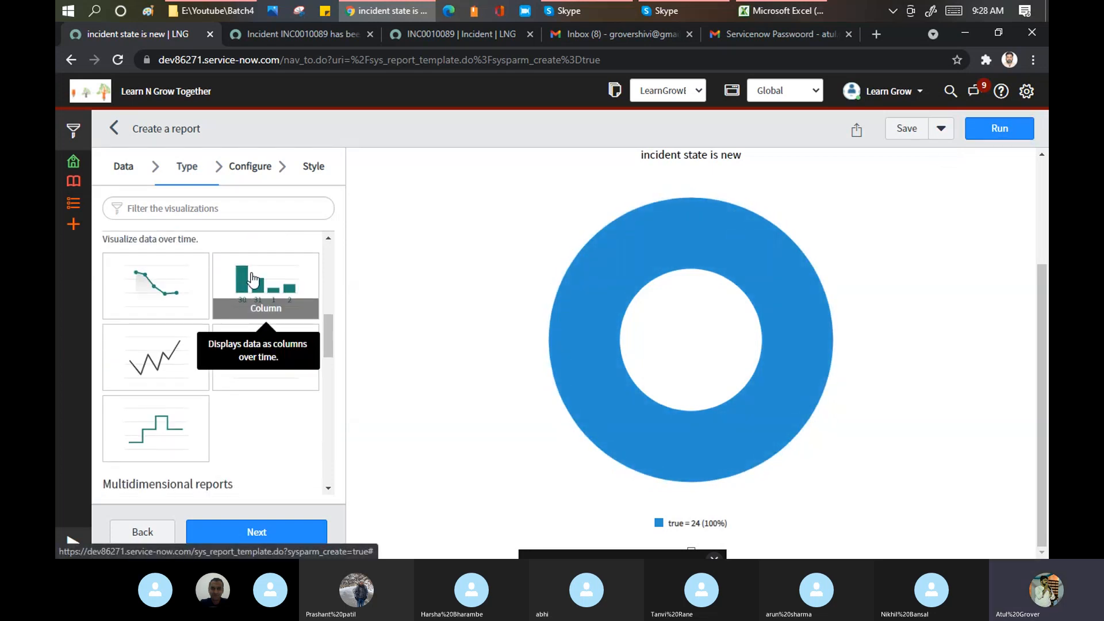
pyautogui.click(989, 130)
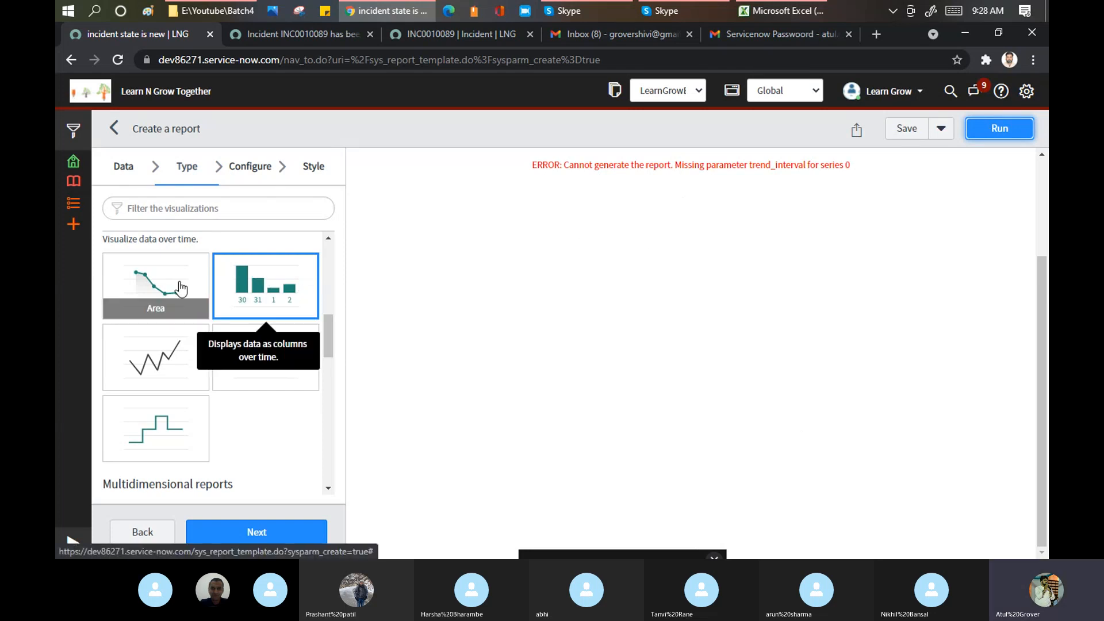
pyautogui.click(148, 282)
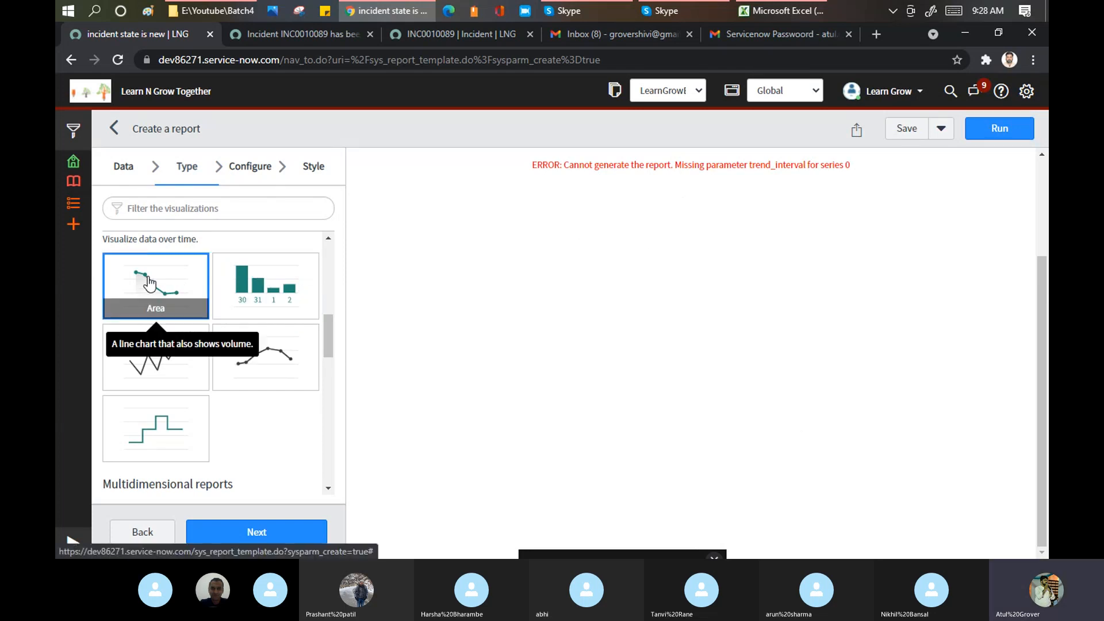
pyautogui.click(999, 131)
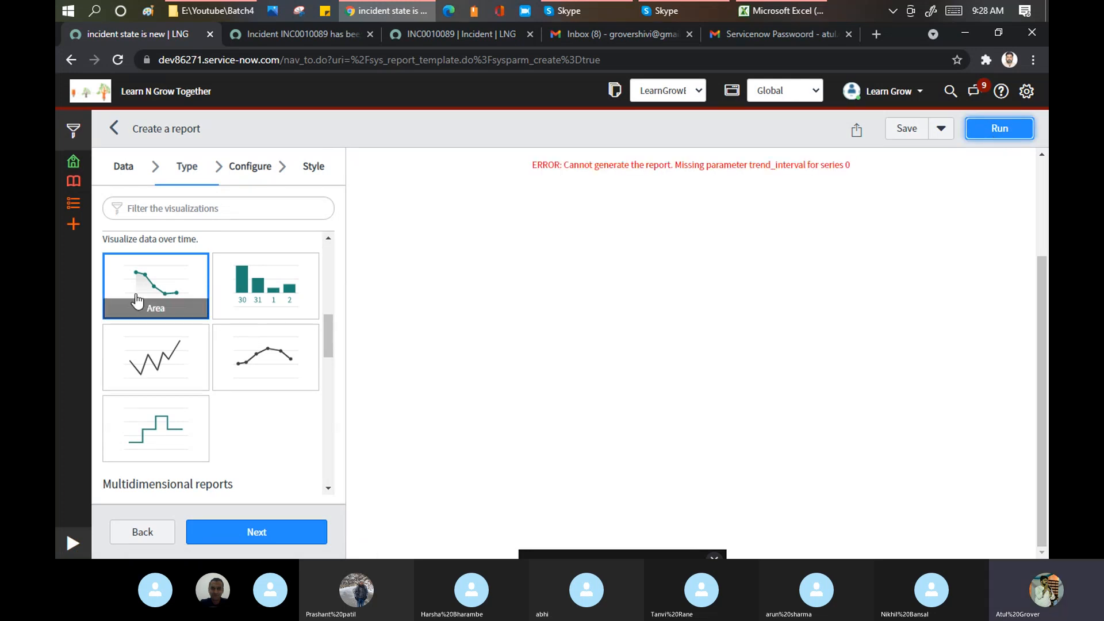
# - Switch to a bubble chart showing Business resolve time 0 for one active record
pyautogui.scroll(-3, 141, 290)
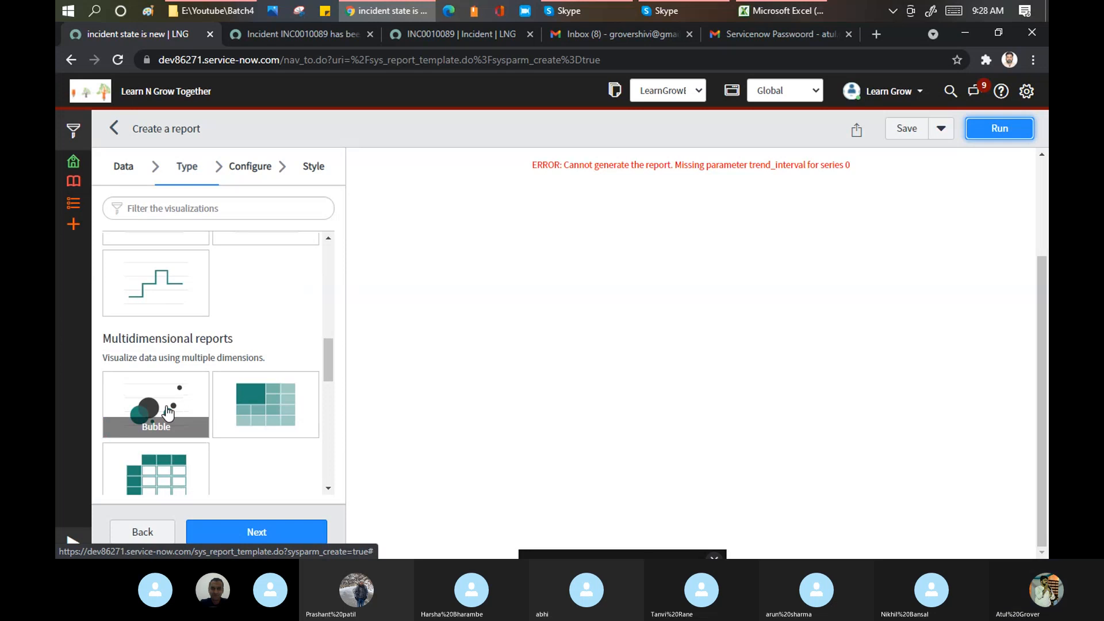
pyautogui.click(168, 413)
pyautogui.click(1001, 131)
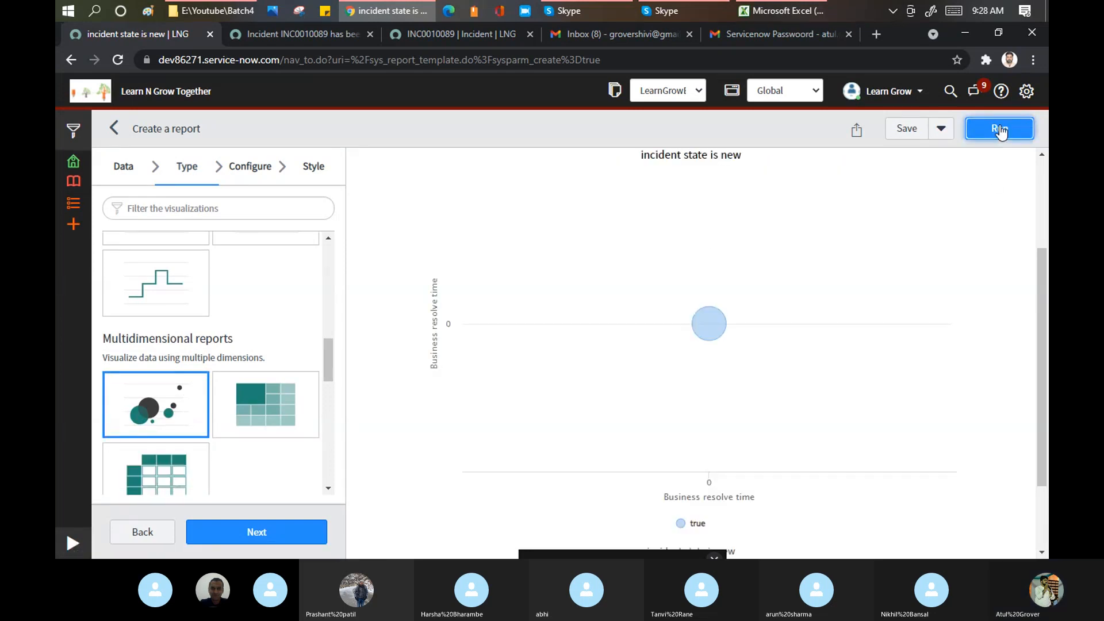
pyautogui.moveTo(699, 333)
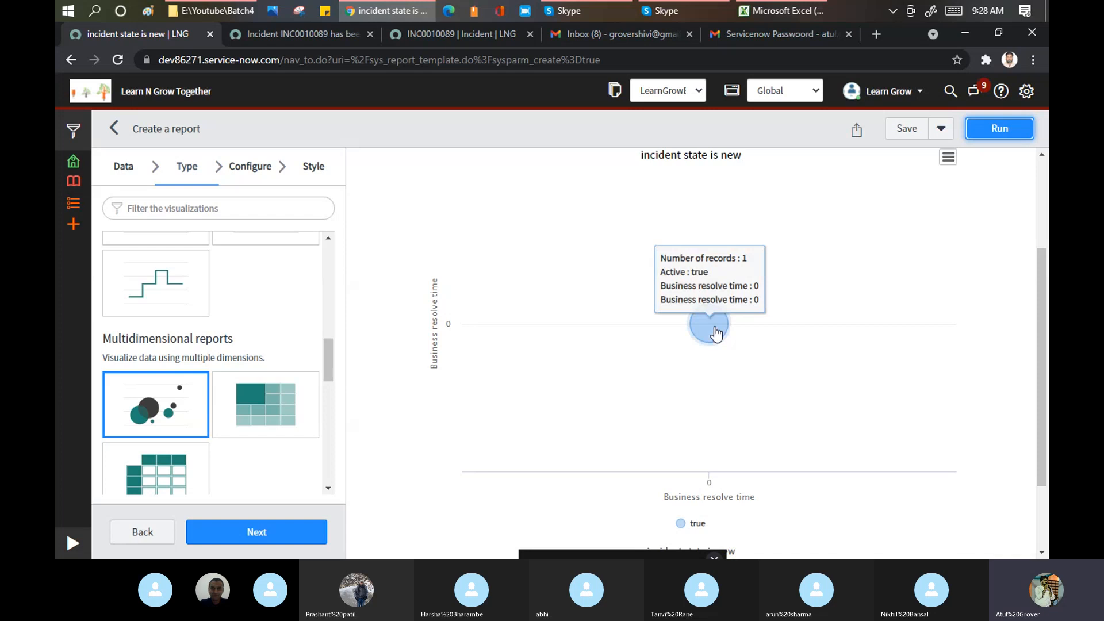
pyautogui.scroll(-2, 469, 319)
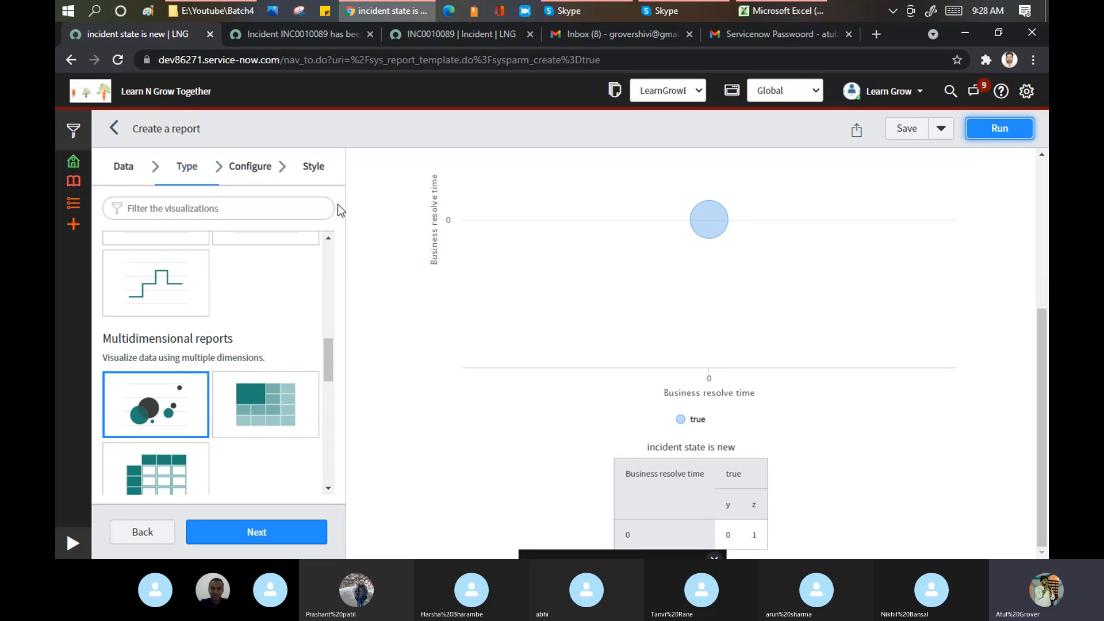
pyautogui.scroll(5, 546, 265)
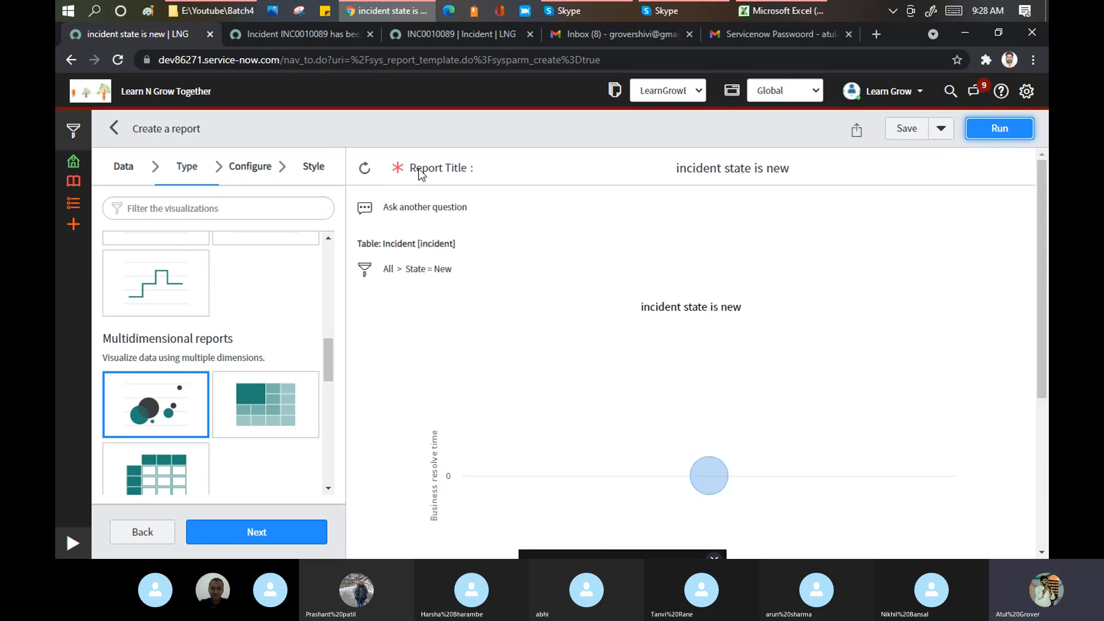
# - Filter the navigator for 'report' and open Reports > Create New for a blank report
pyautogui.click(372, 211)
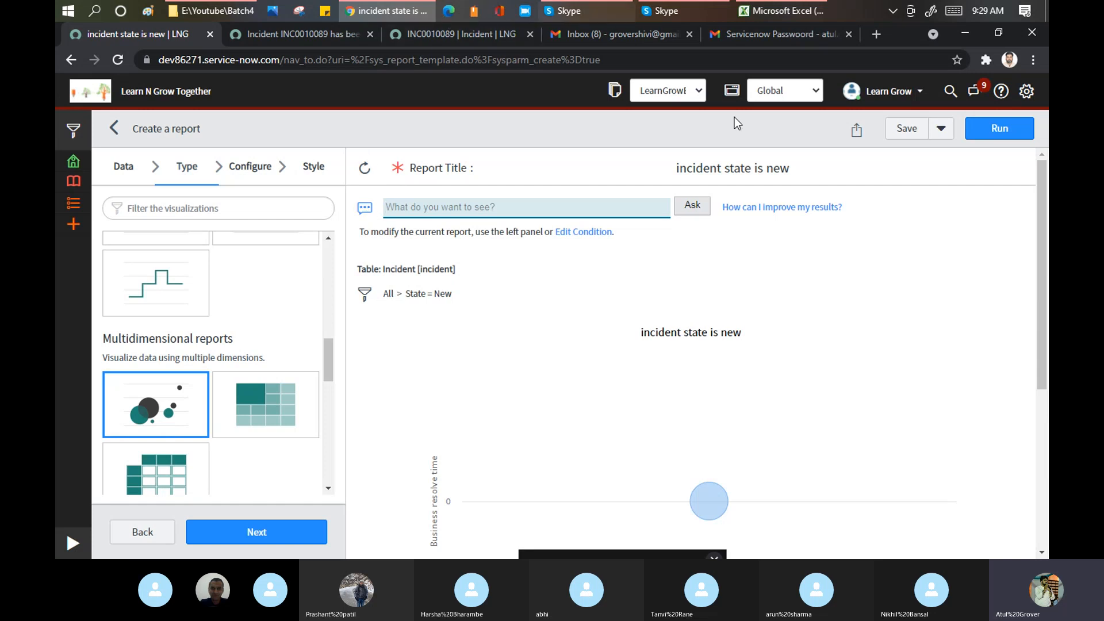
pyautogui.click(73, 543)
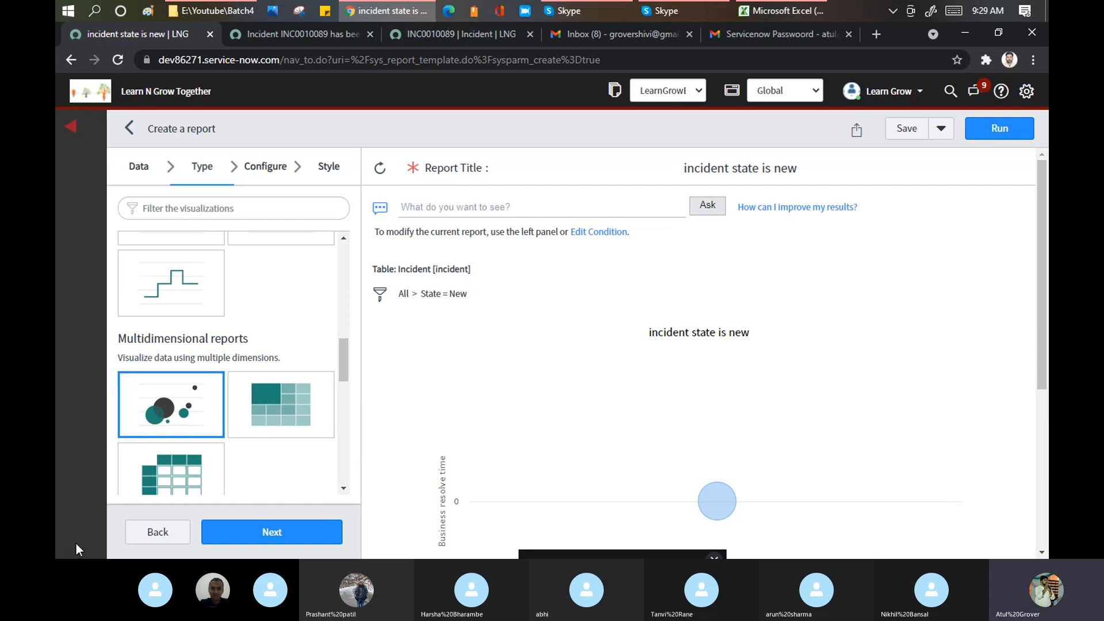
pyautogui.click(118, 131)
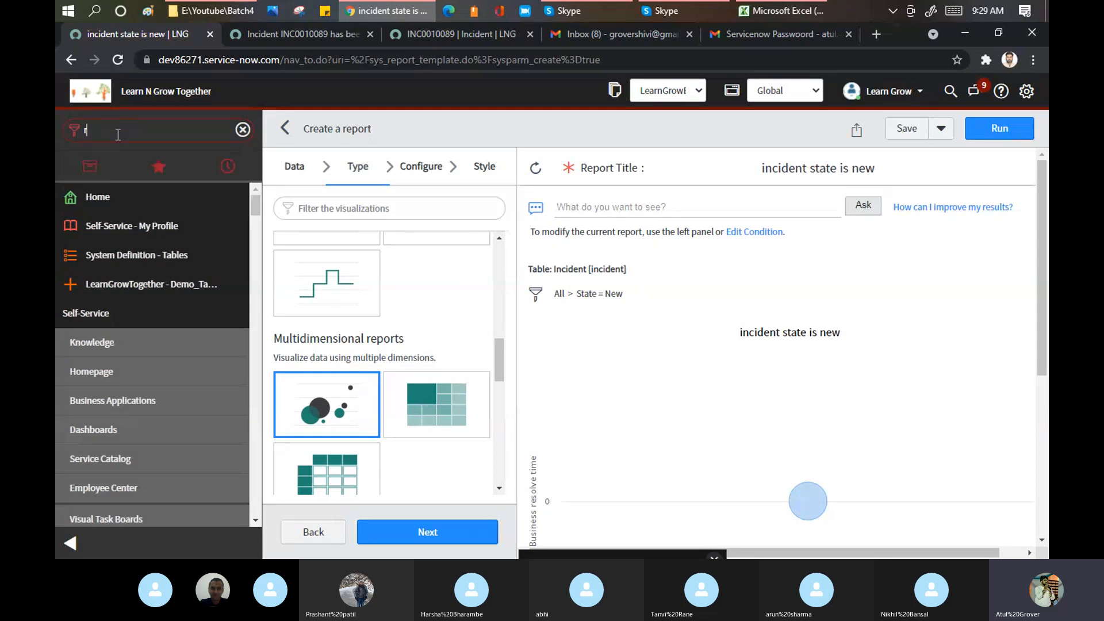
pyautogui.write('report')
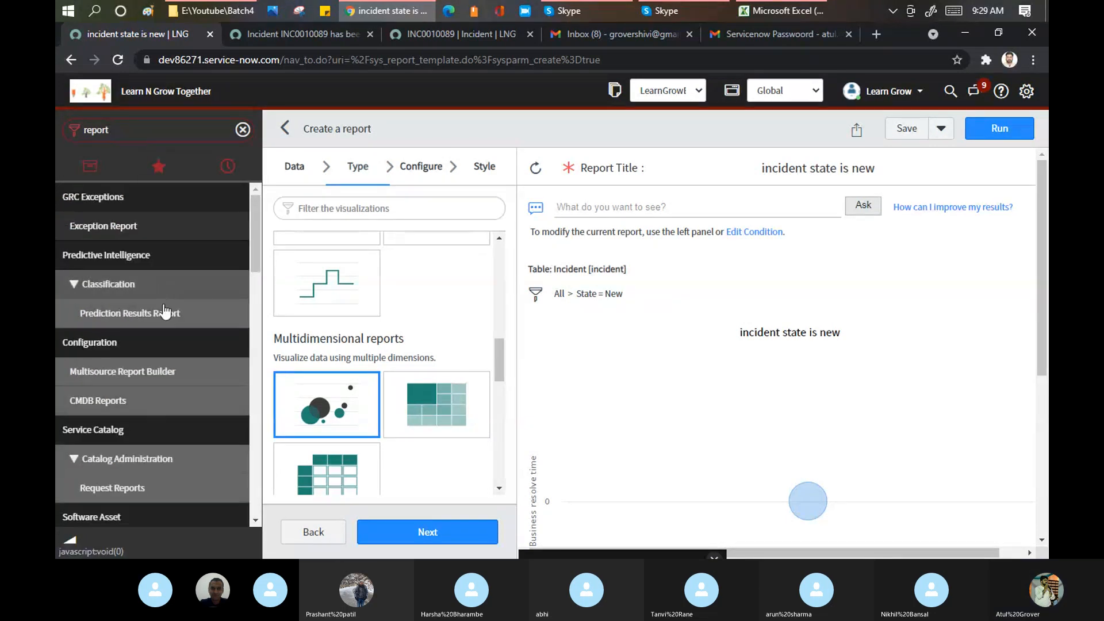
pyautogui.scroll(-5, 167, 334)
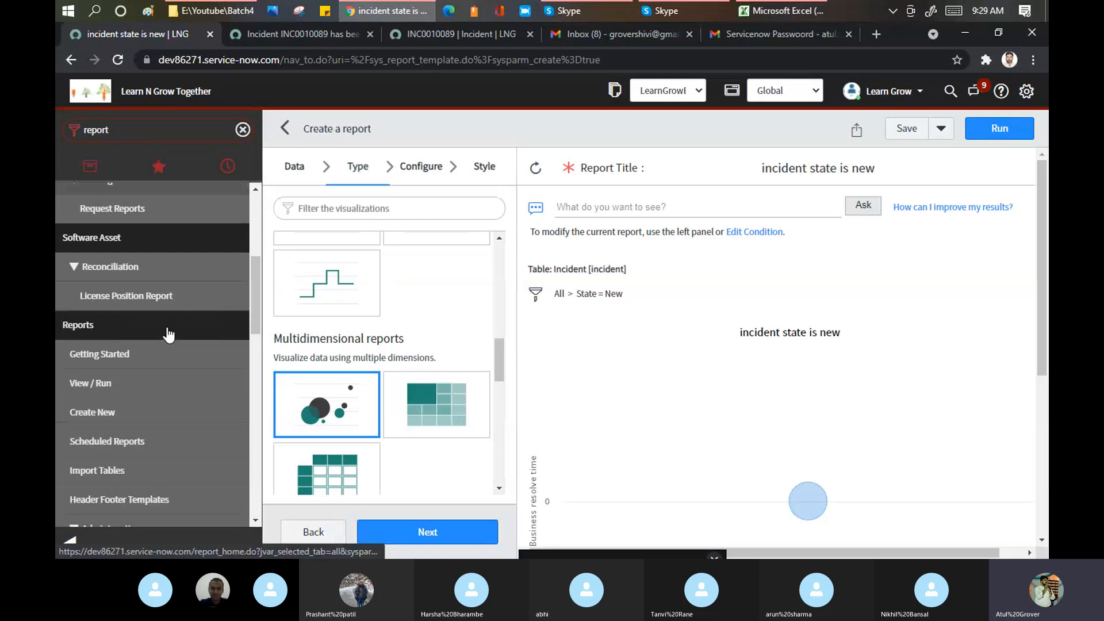
pyautogui.scroll(-3, 166, 333)
pyautogui.click(74, 541)
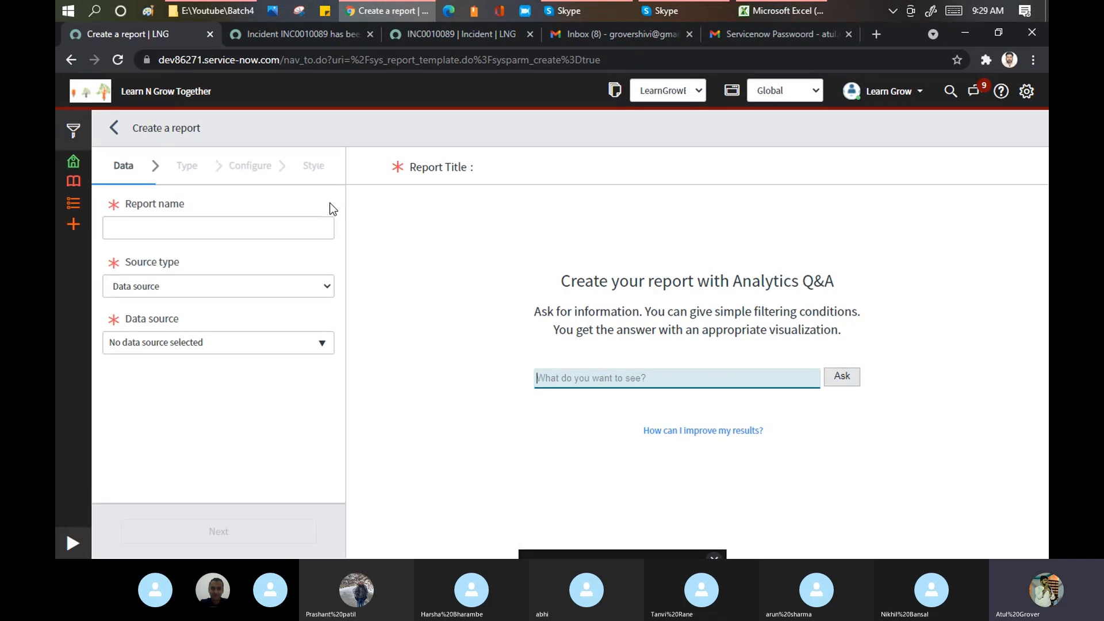
# - Enter 'Learn Grow' as the new report's name and view the available source types
pyautogui.click(247, 228)
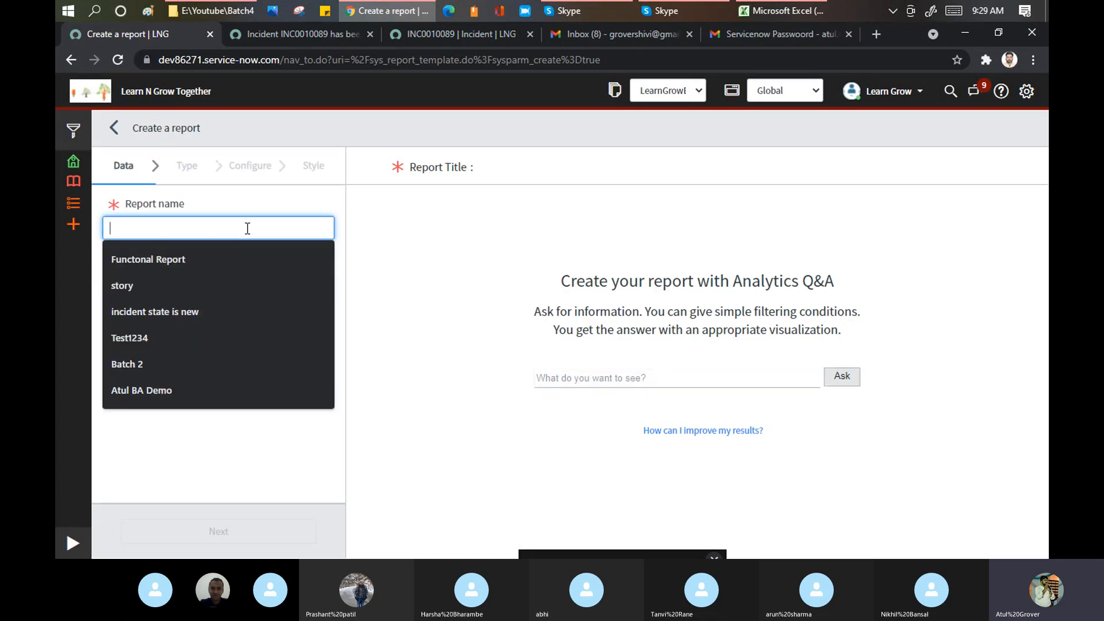
pyautogui.write('Learn Grow')
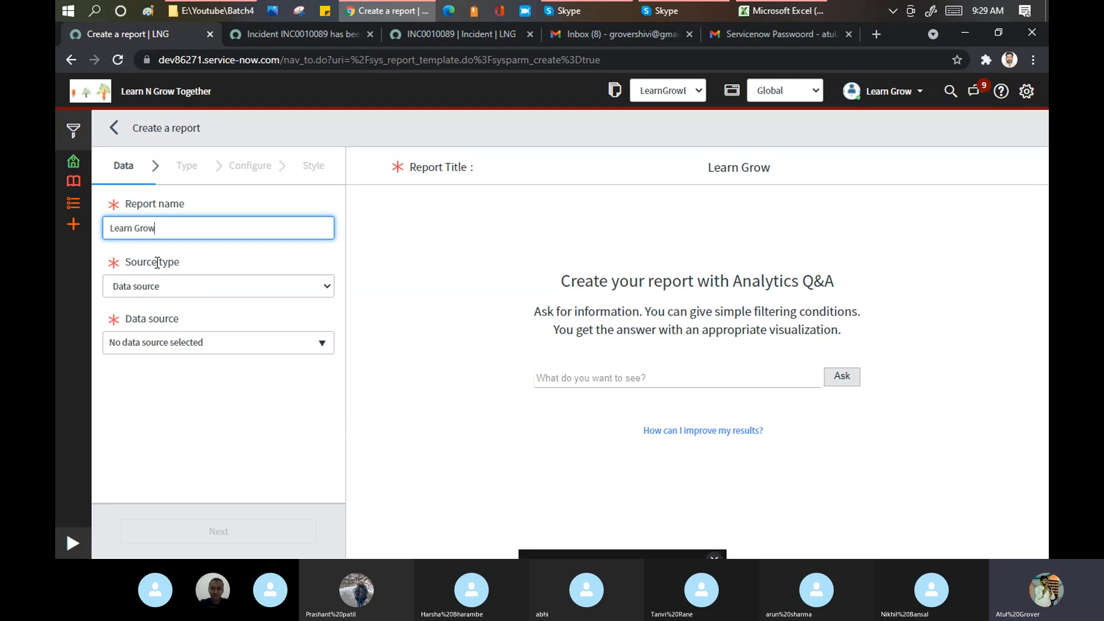
pyautogui.click(163, 288)
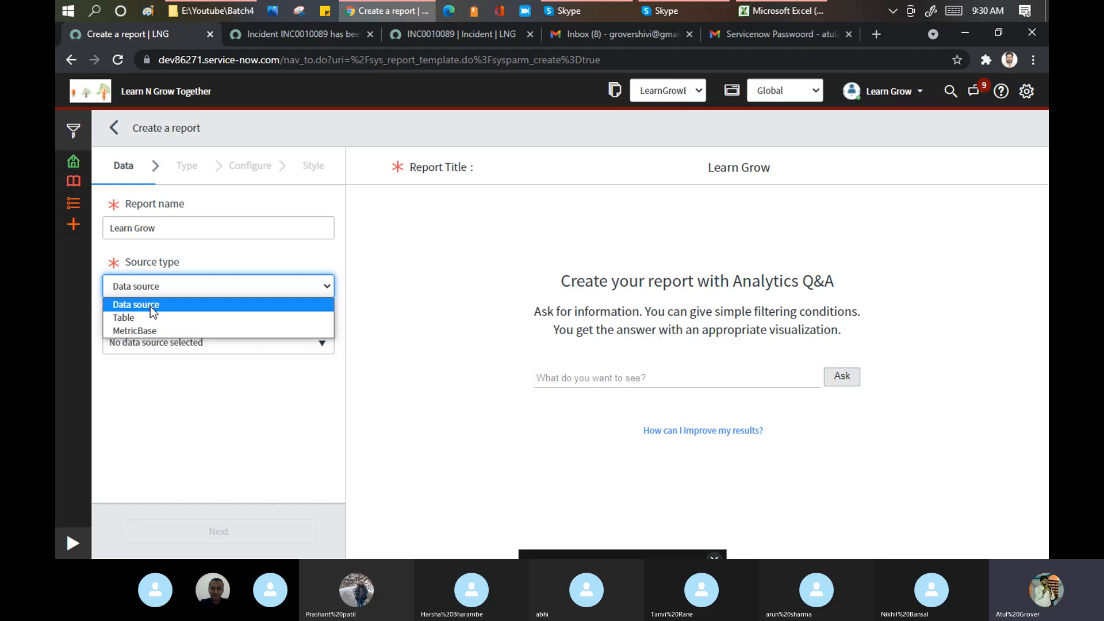
# - Try the MetricBase source type, then settle on Table as the report's source type
pyautogui.click(149, 317)
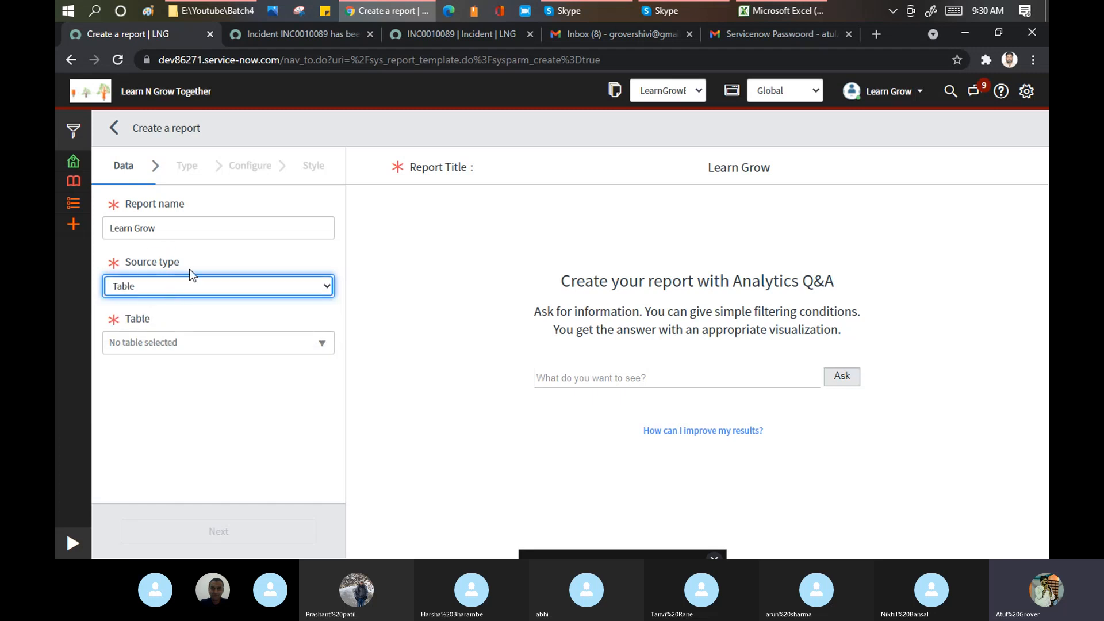
pyautogui.click(217, 288)
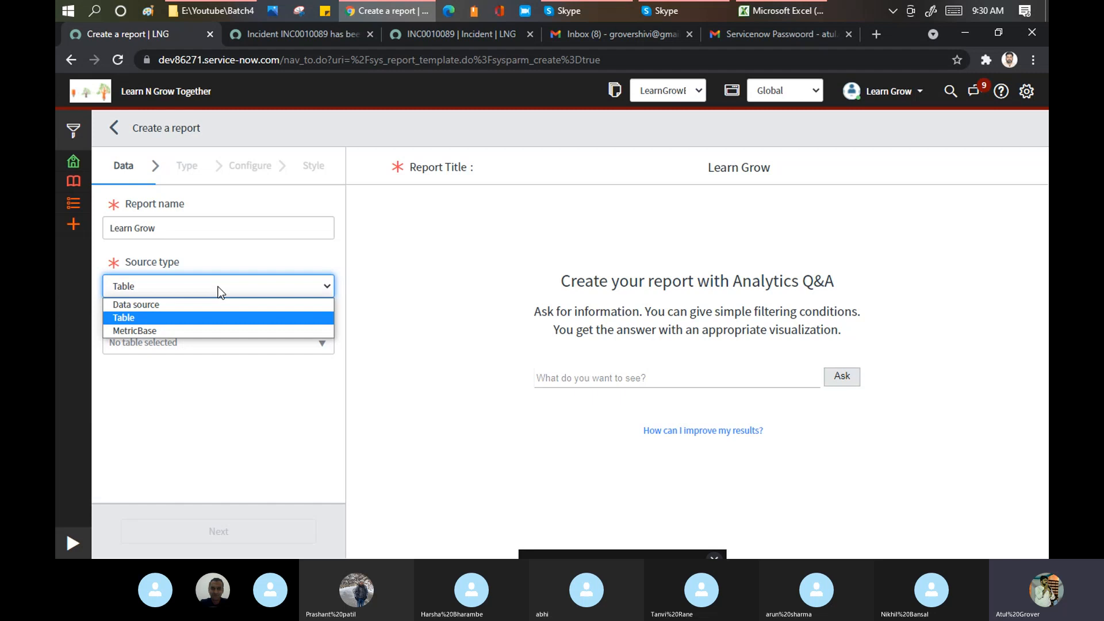
pyautogui.click(144, 333)
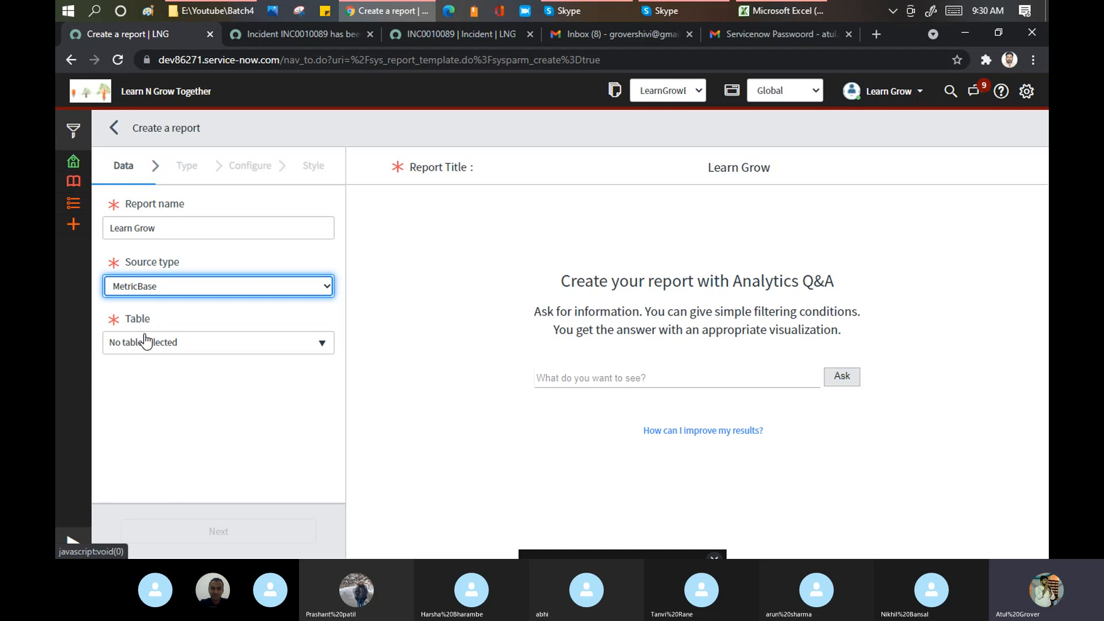
pyautogui.click(198, 344)
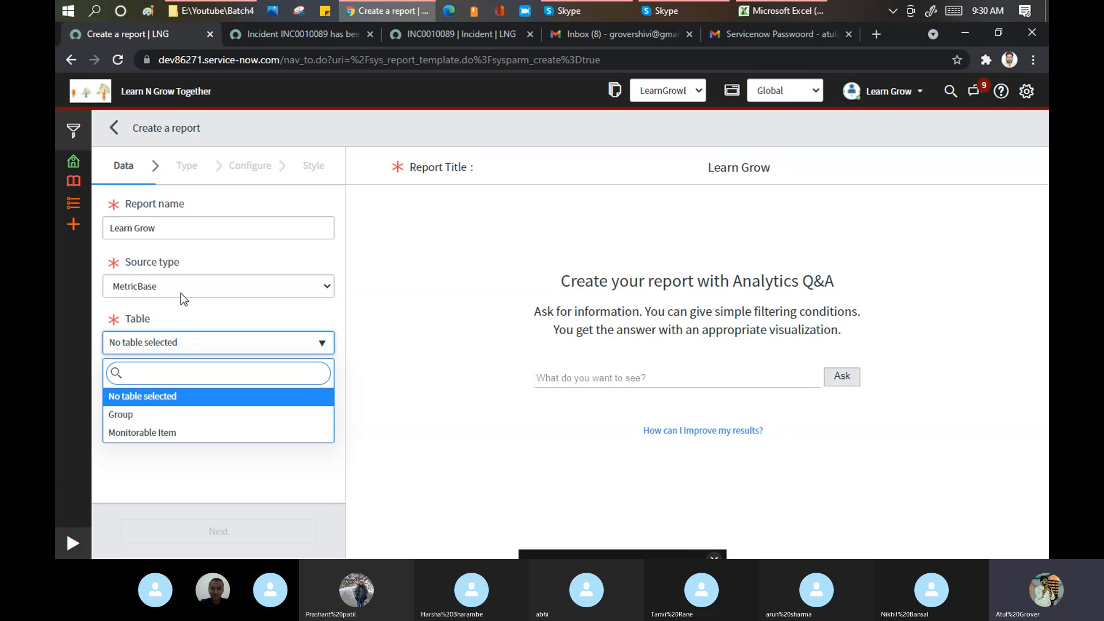
pyautogui.press('Escape')
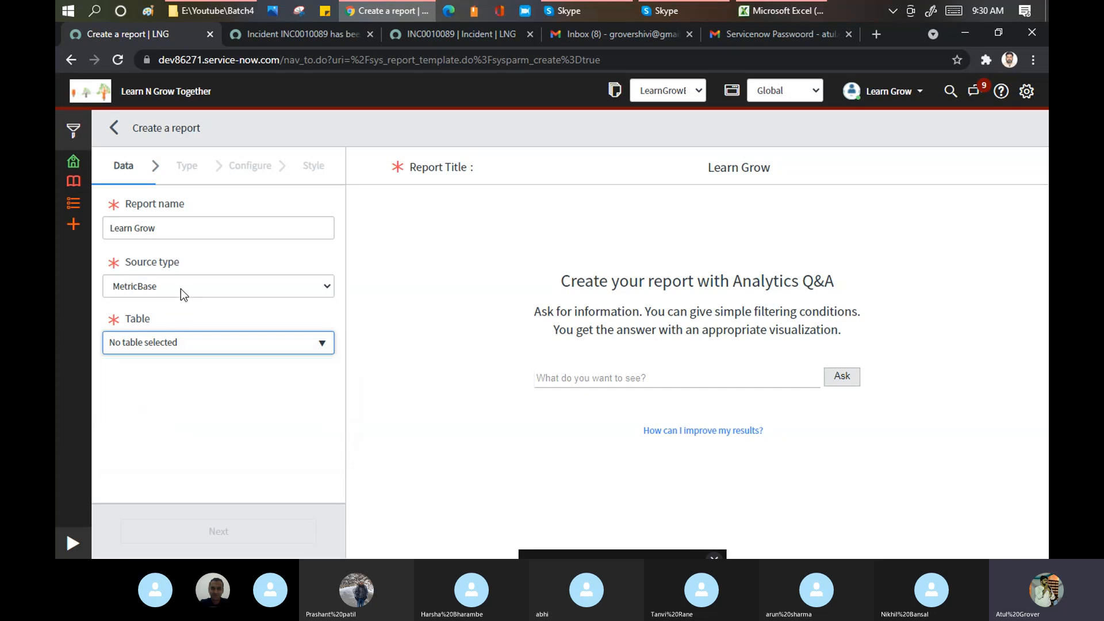
pyautogui.click(181, 289)
pyautogui.click(129, 316)
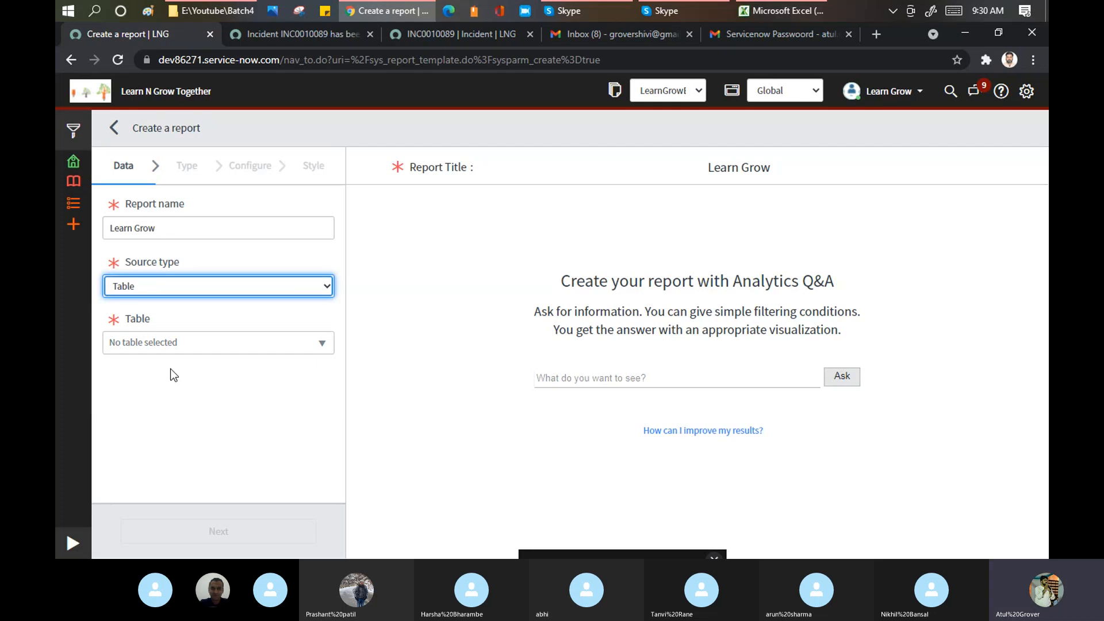
# - Search for 'incident' and select the Incident [incident] table as the data source
pyautogui.click(183, 348)
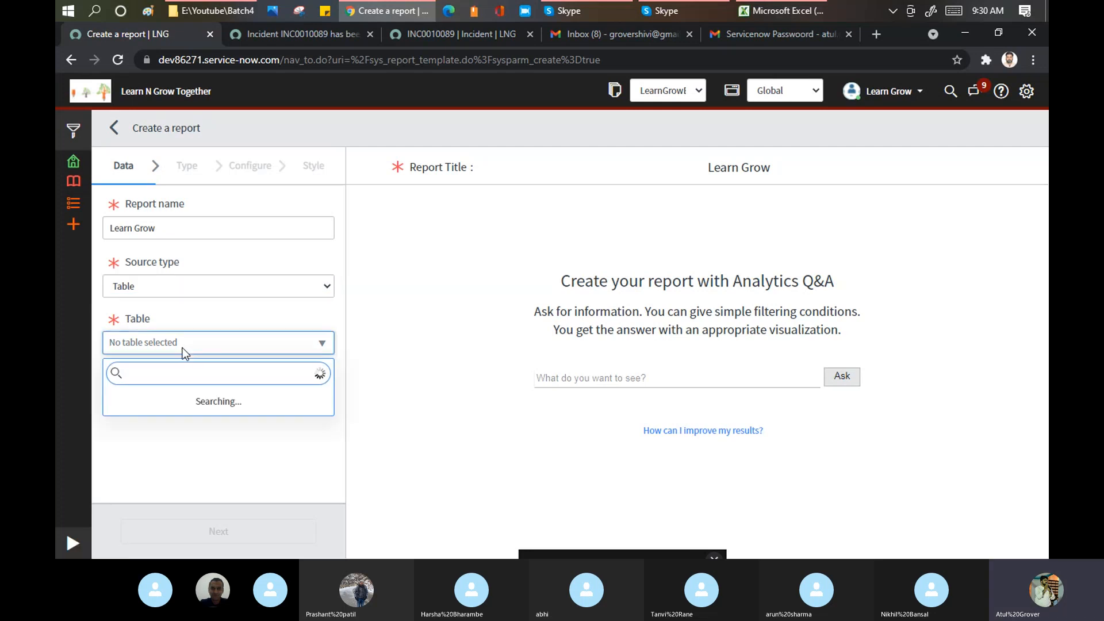
pyautogui.write('incident')
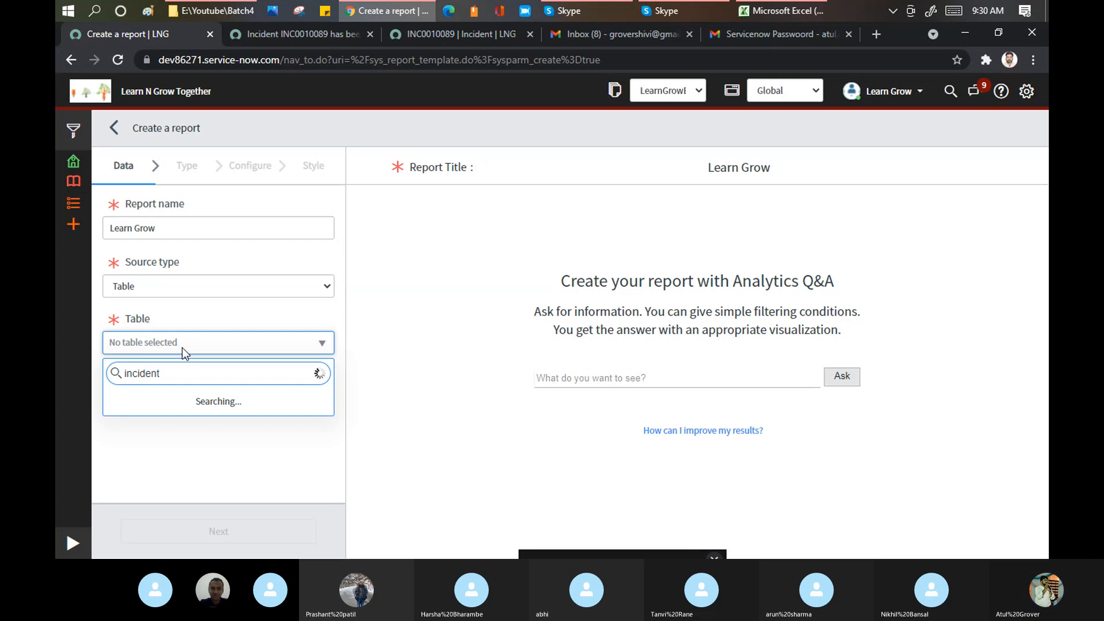
pyautogui.click(161, 398)
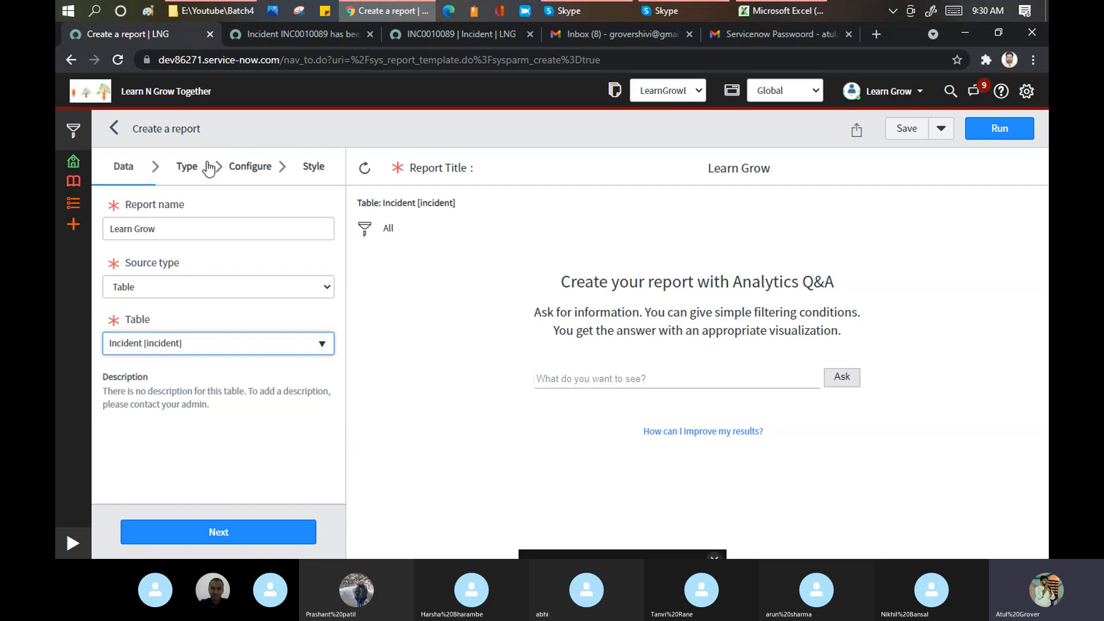
# - Pick the Multi-level pivot table chart type and look at its configuration options
pyautogui.click(185, 179)
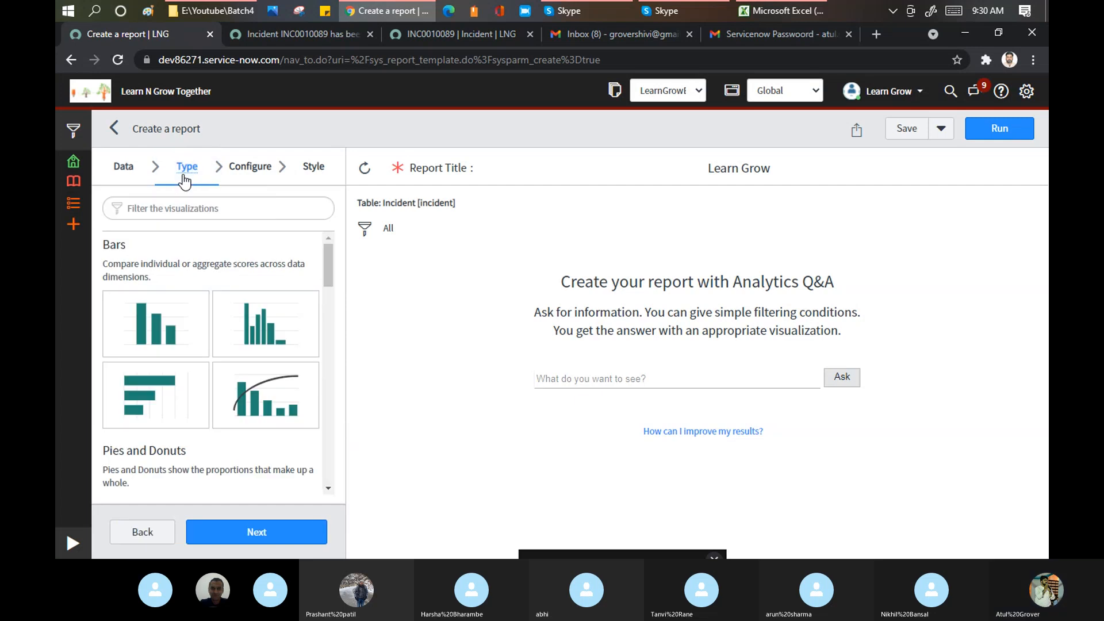
pyautogui.scroll(-5, 230, 290)
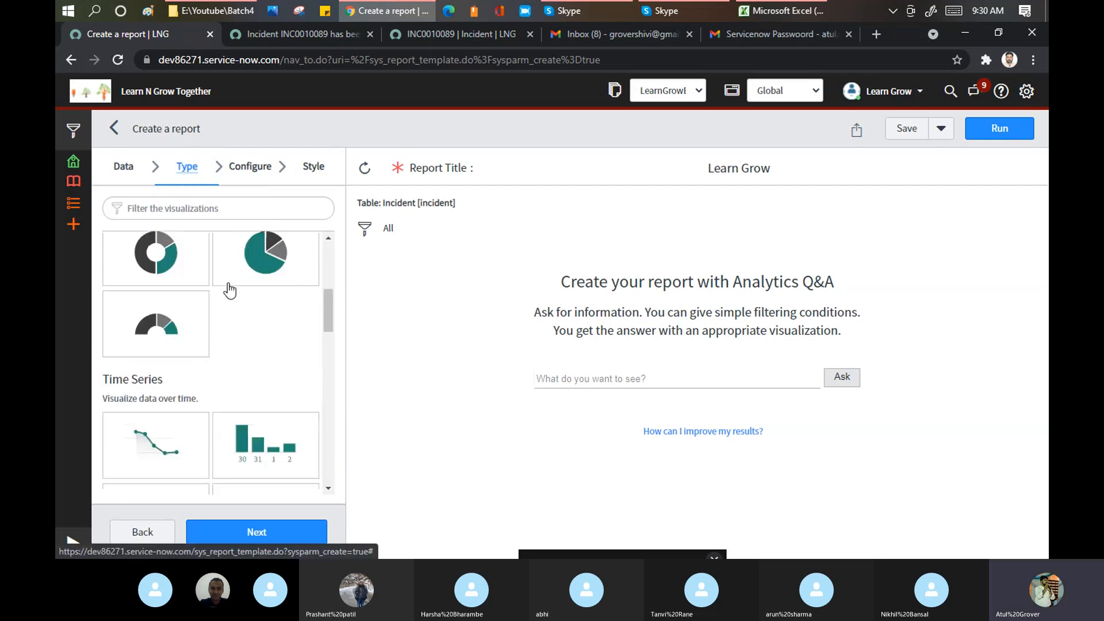
pyautogui.scroll(-7, 229, 285)
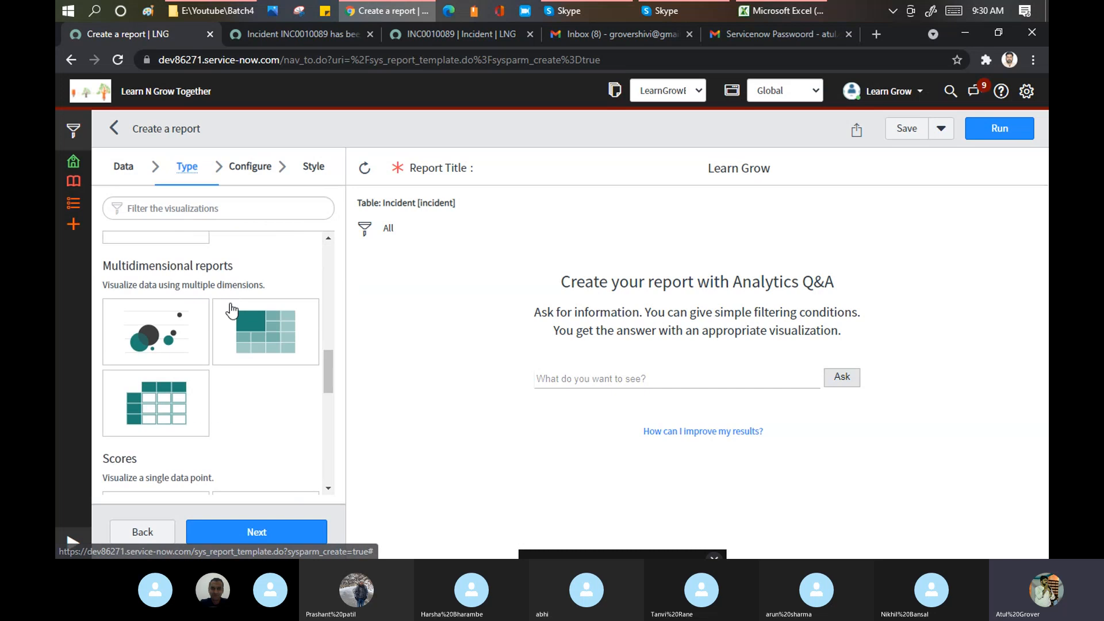
pyautogui.scroll(-3, 165, 406)
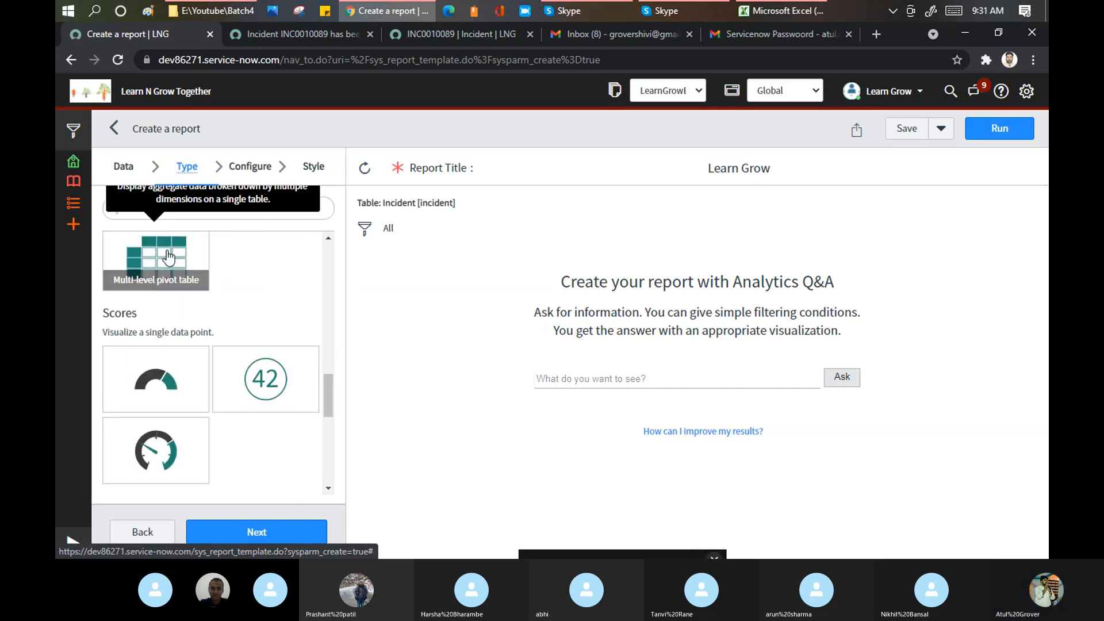
pyautogui.click(168, 257)
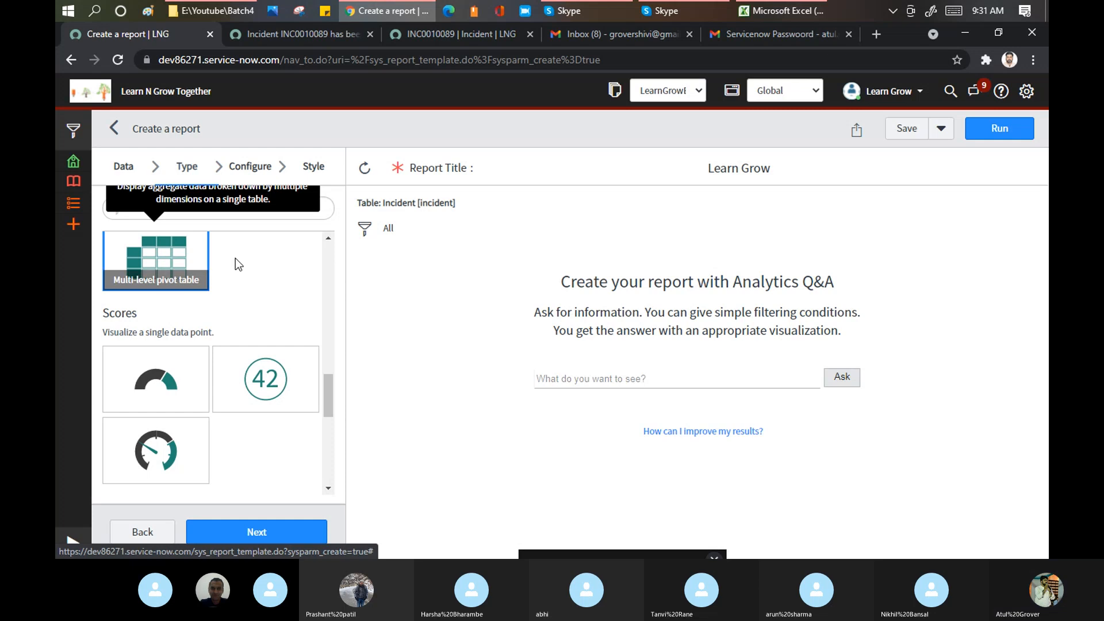
pyautogui.click(254, 171)
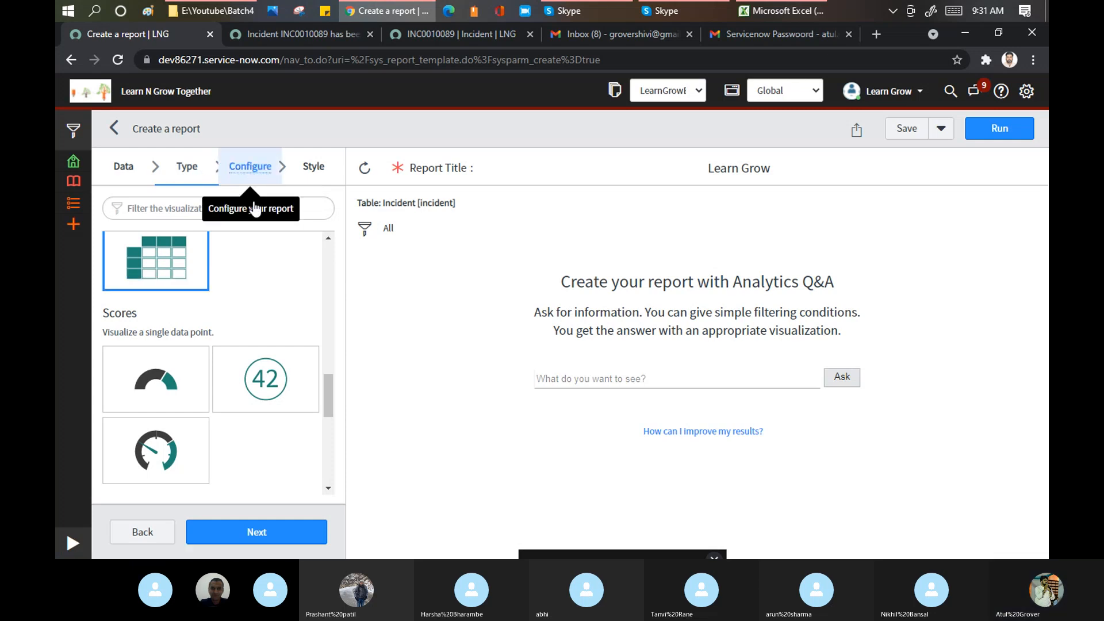
pyautogui.click(255, 170)
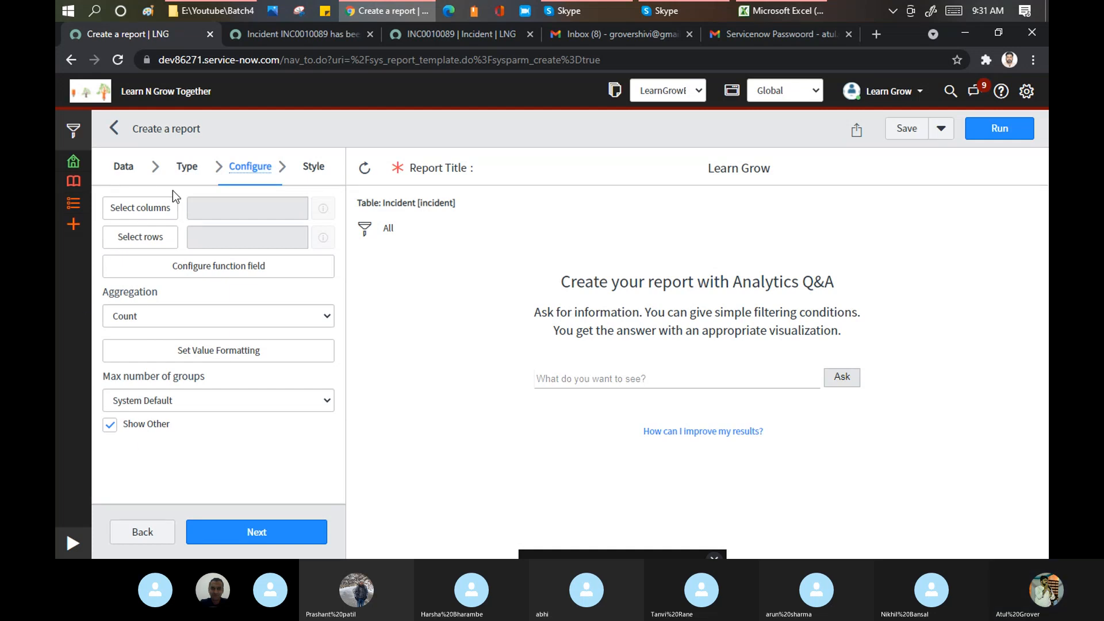
# - Preview the Single score and Vertical bar chart types and their configuration options
pyautogui.click(196, 181)
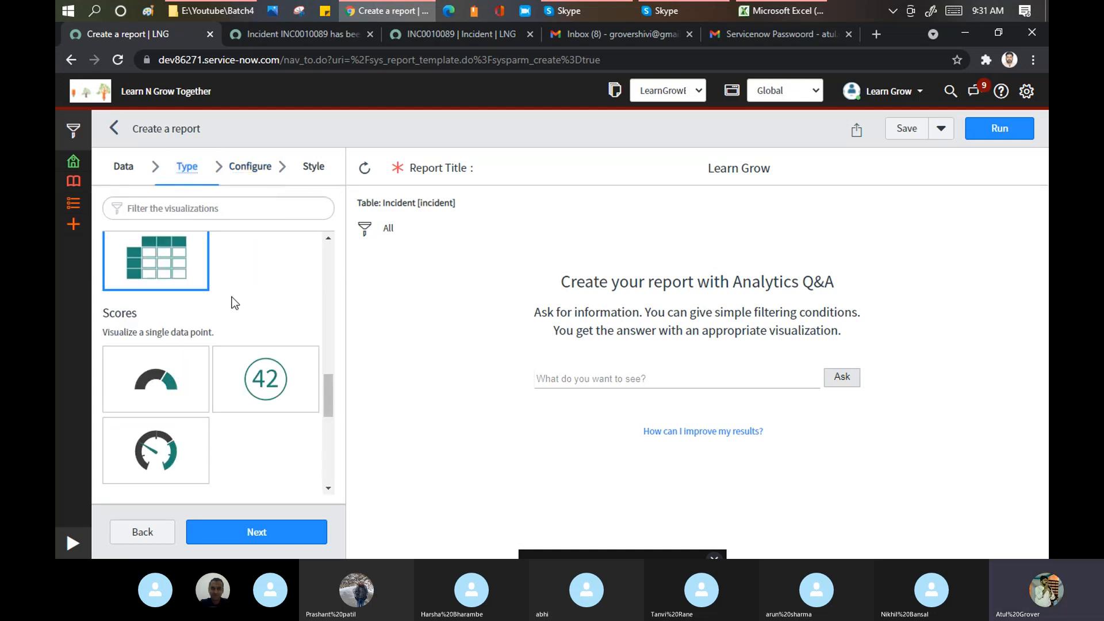
pyautogui.click(256, 371)
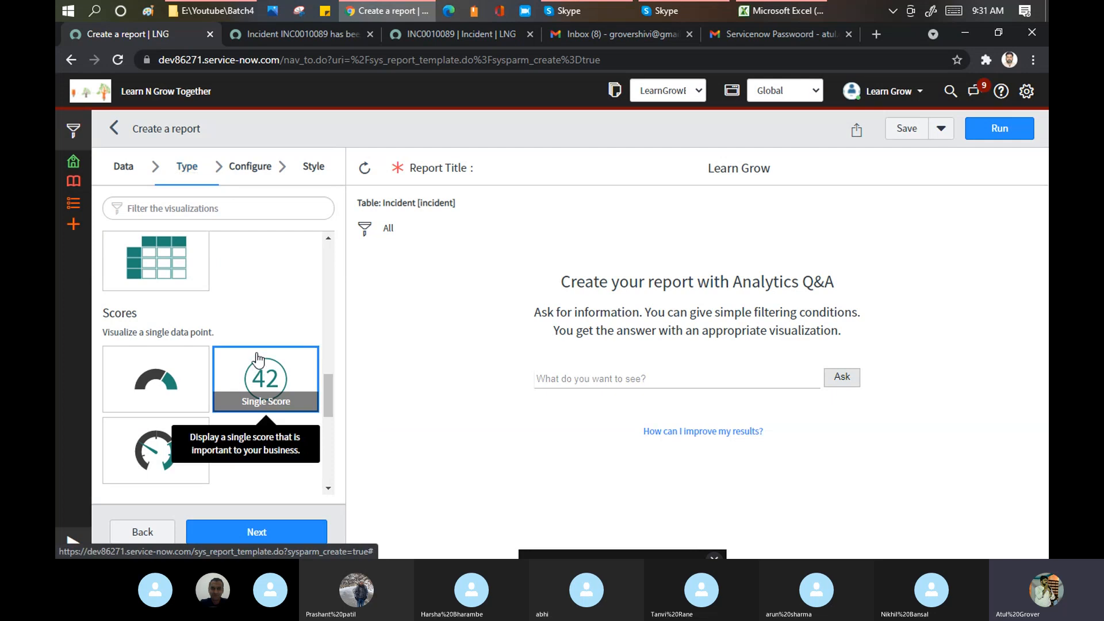
pyautogui.click(251, 167)
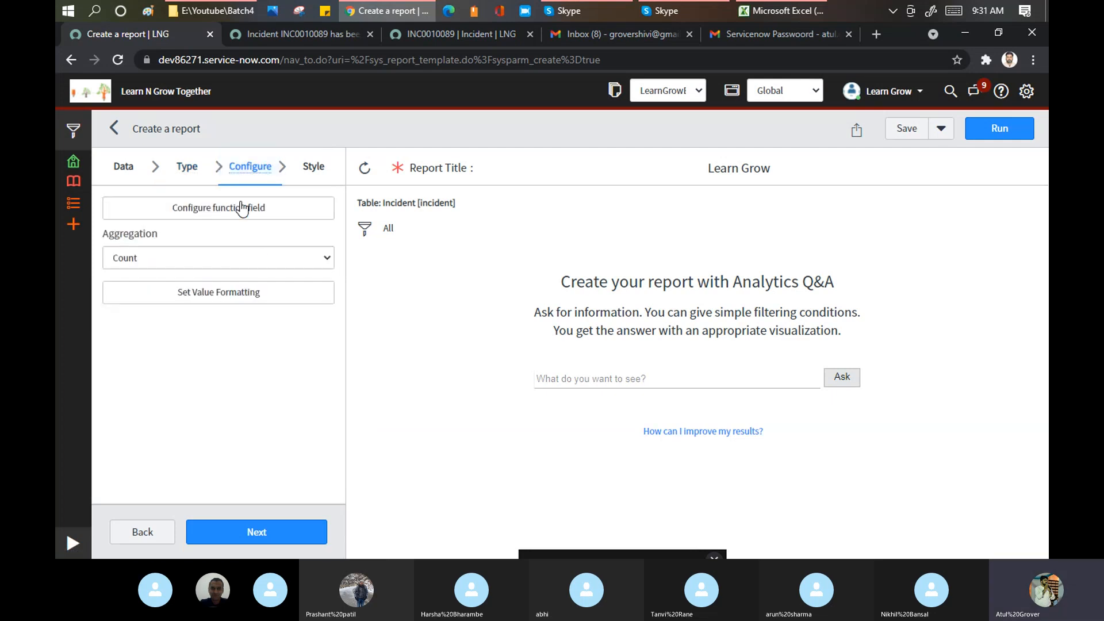
pyautogui.click(188, 178)
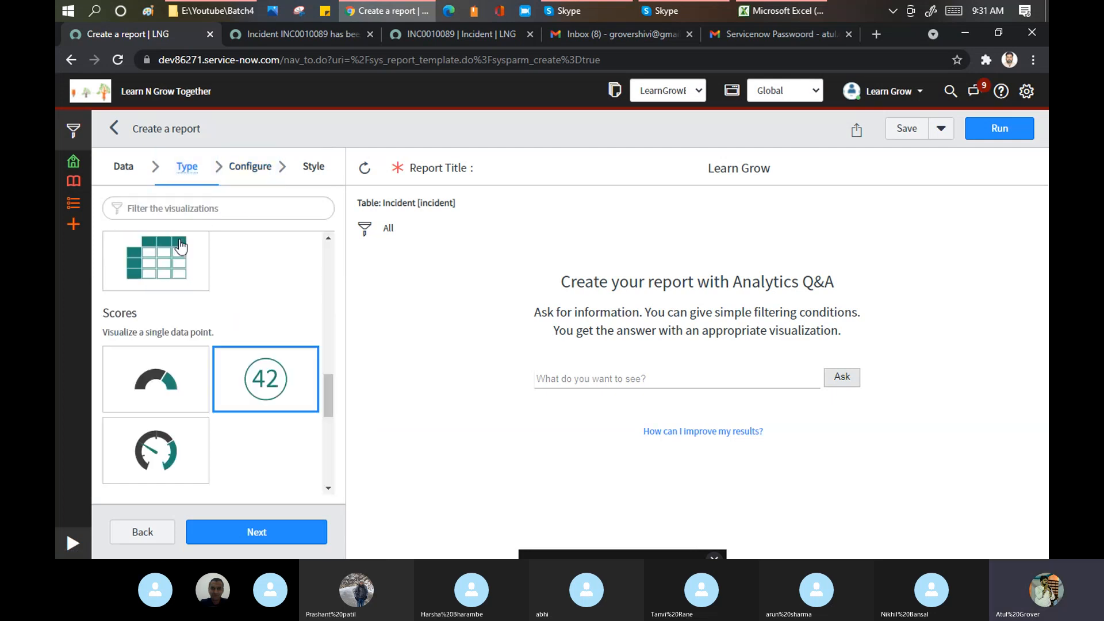
pyautogui.scroll(3, 188, 259)
pyautogui.scroll(5, 189, 259)
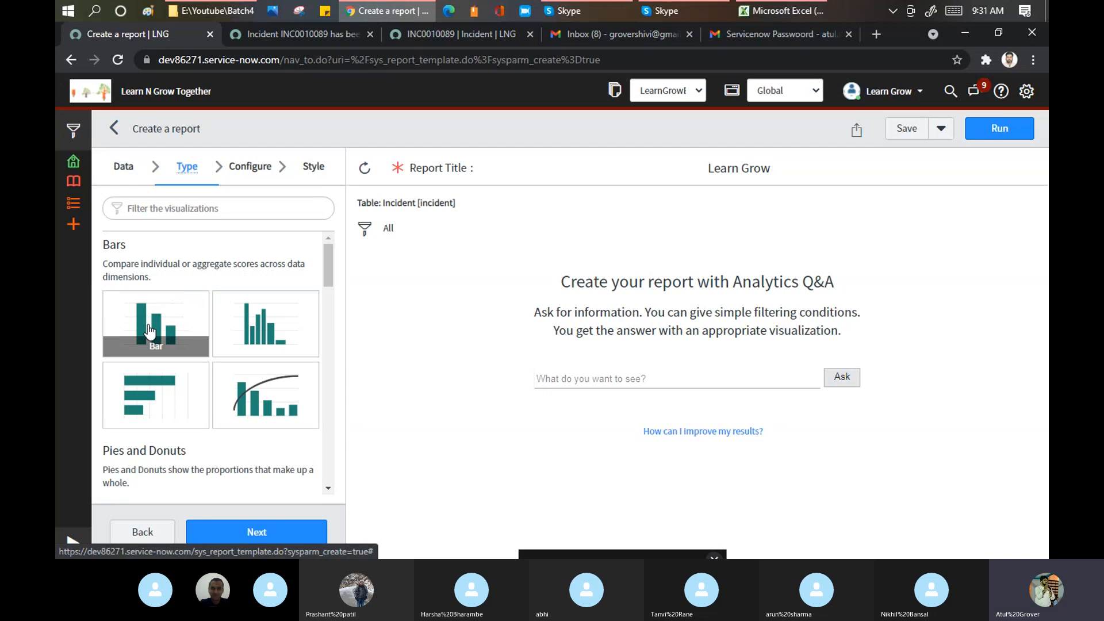
pyautogui.click(149, 331)
pyautogui.click(245, 167)
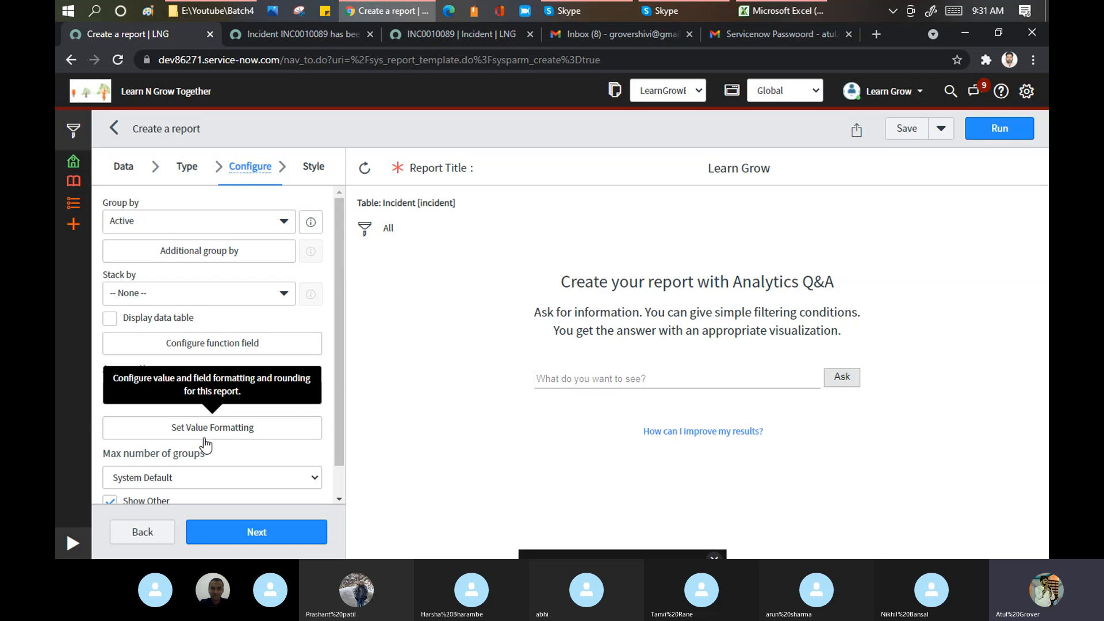
# - Browse the chart gallery, settle on Multi-level pivot table, and proceed to Configure
pyautogui.click(190, 168)
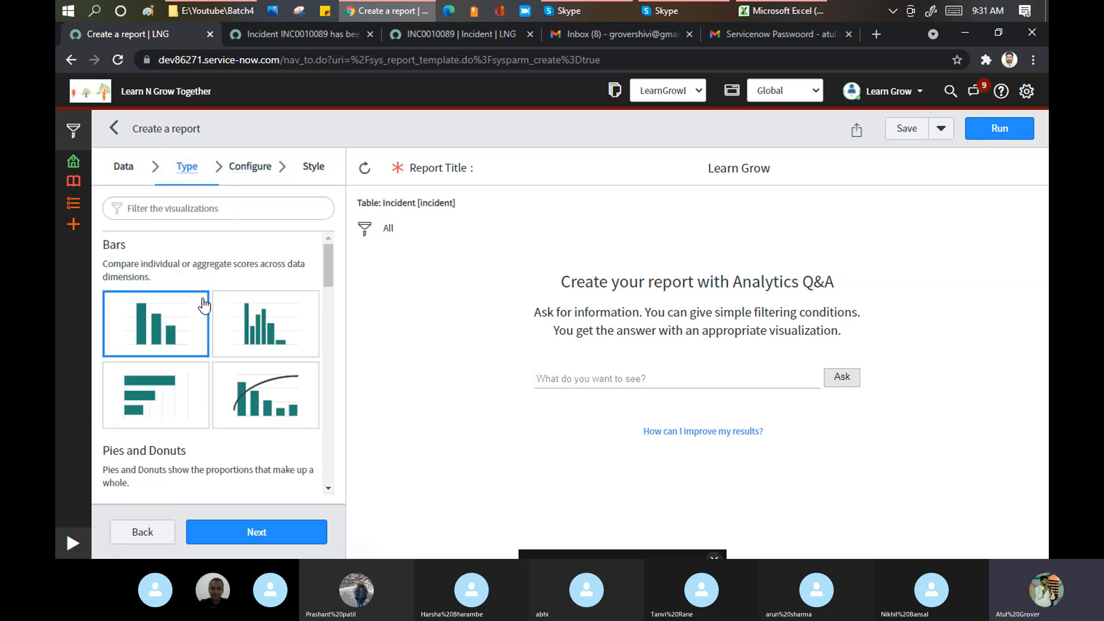
pyautogui.scroll(-1, 235, 259)
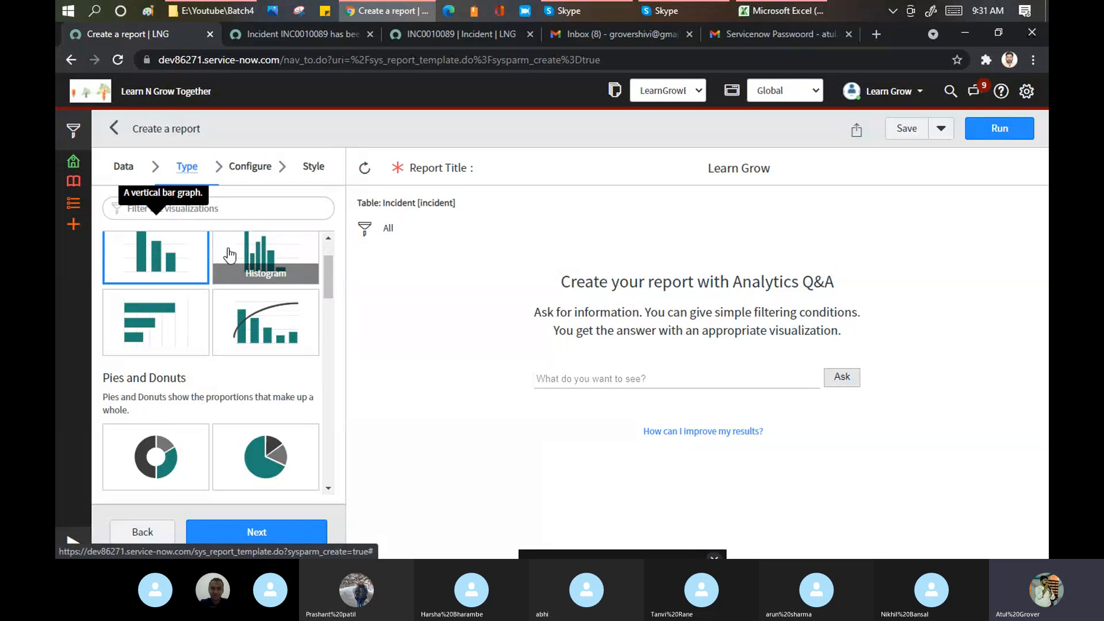
pyautogui.scroll(1, 148, 285)
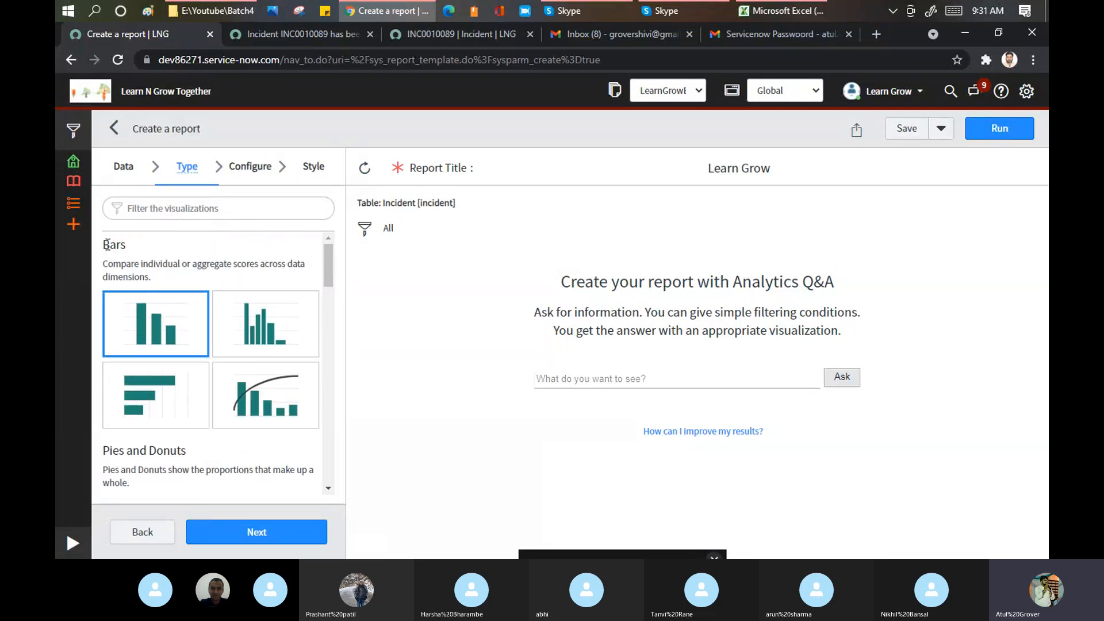
pyautogui.scroll(-5, 108, 245)
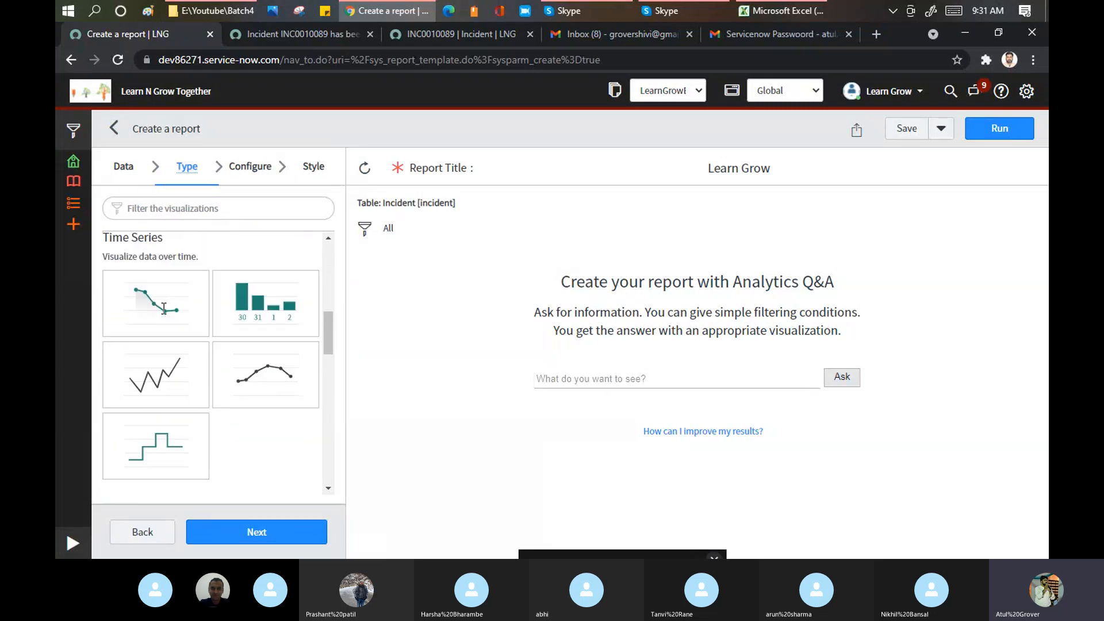
pyautogui.scroll(-1, 163, 308)
pyautogui.scroll(-1, 153, 342)
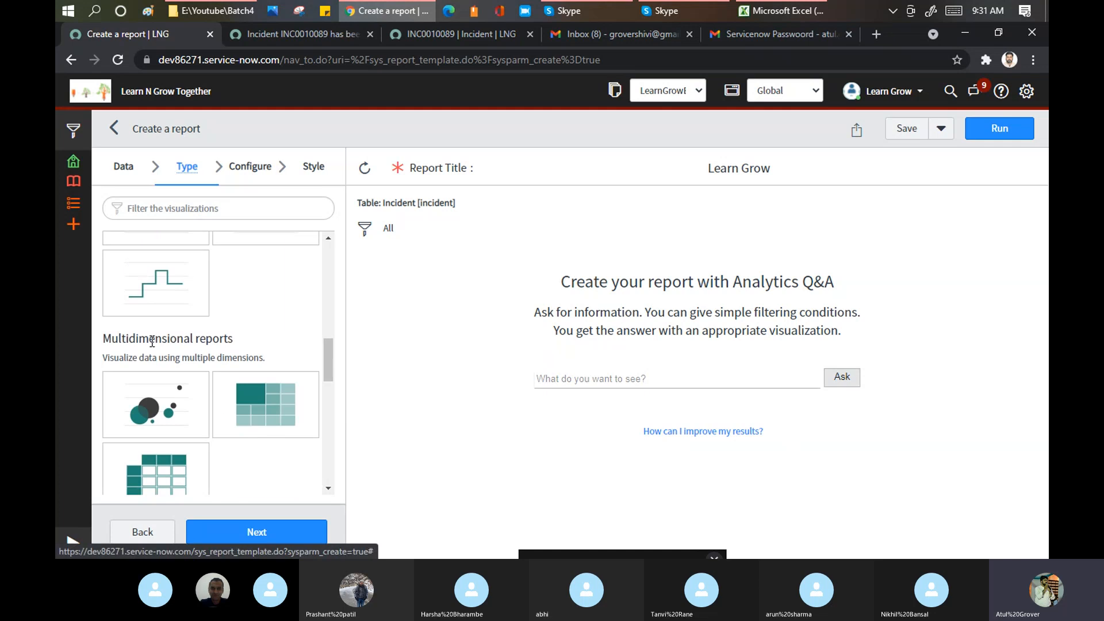
pyautogui.moveTo(152, 342); pyautogui.dragTo(323, 334)
pyautogui.scroll(-3, 253, 287)
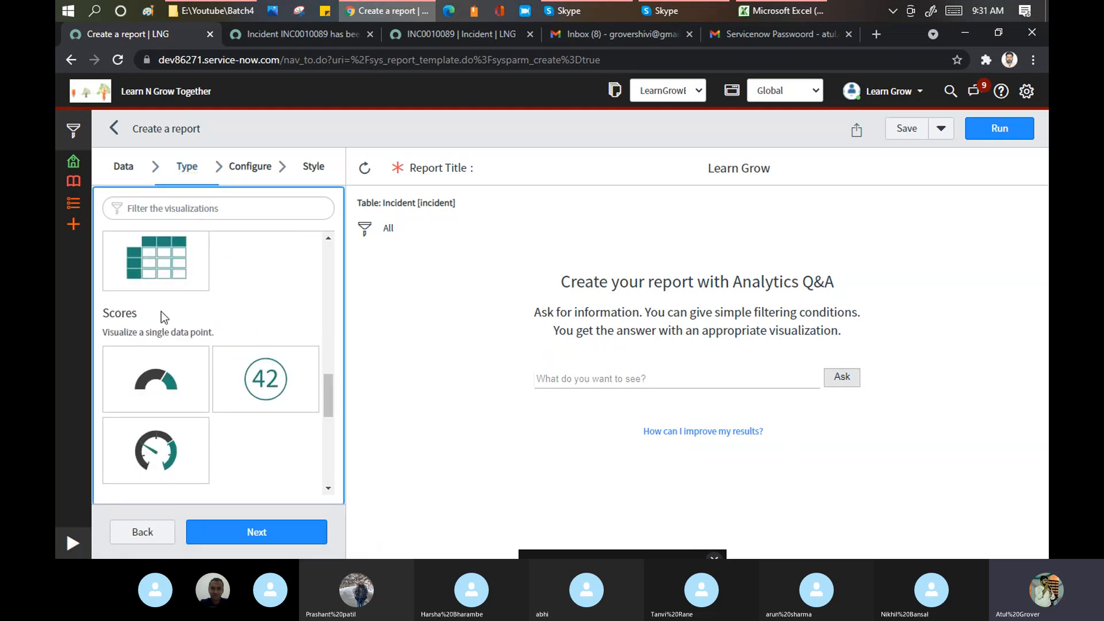
pyautogui.scroll(-6, 127, 305)
pyautogui.scroll(3, 126, 319)
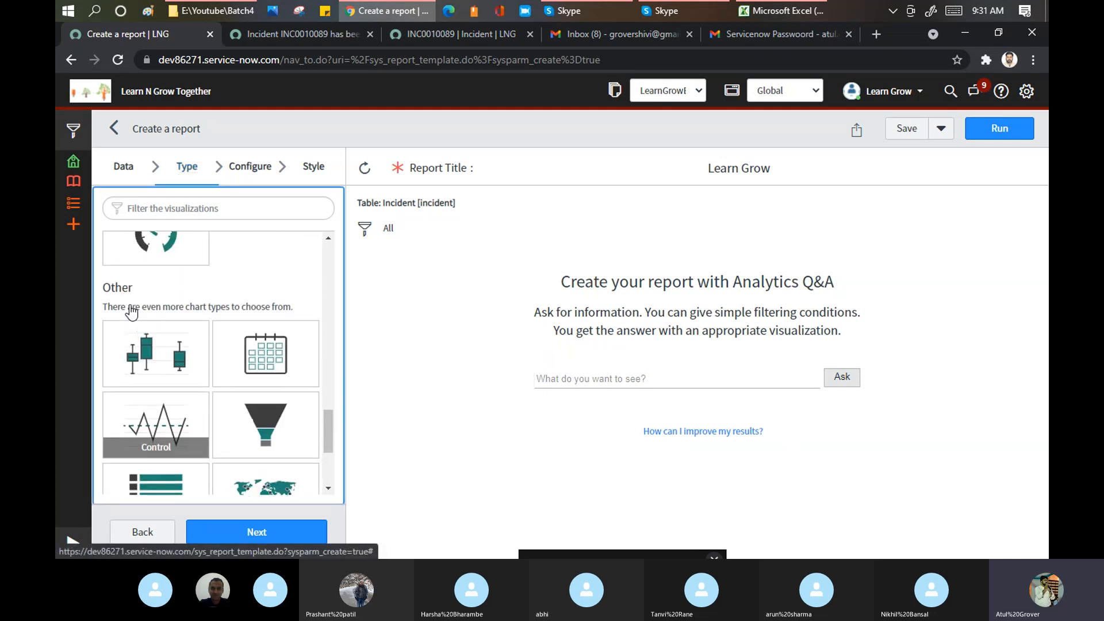
pyautogui.scroll(-3, 199, 322)
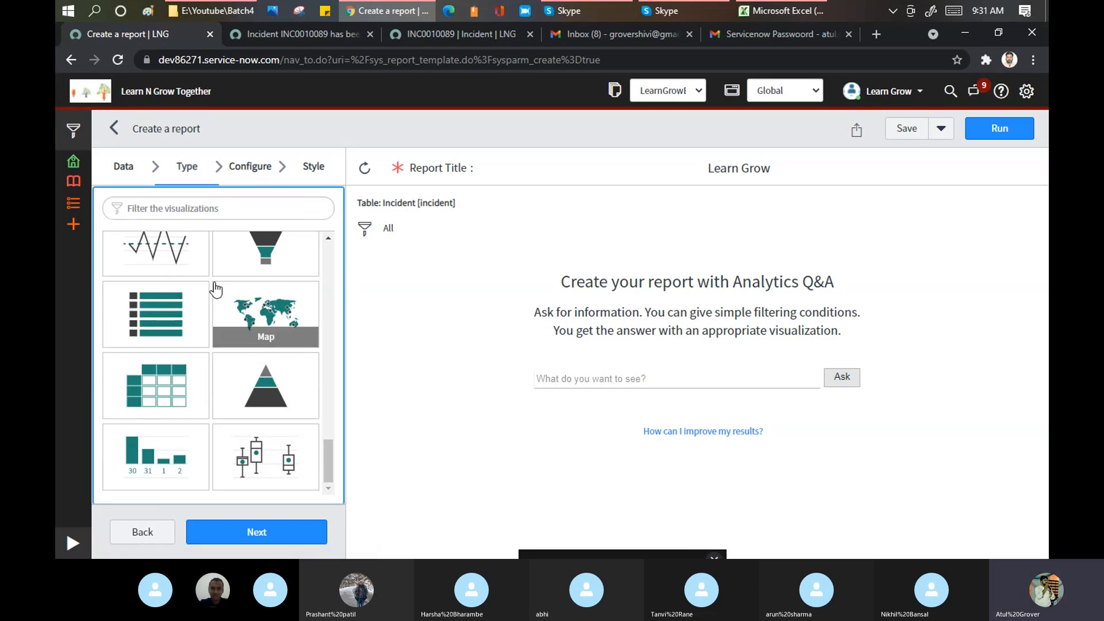
pyautogui.scroll(6, 207, 288)
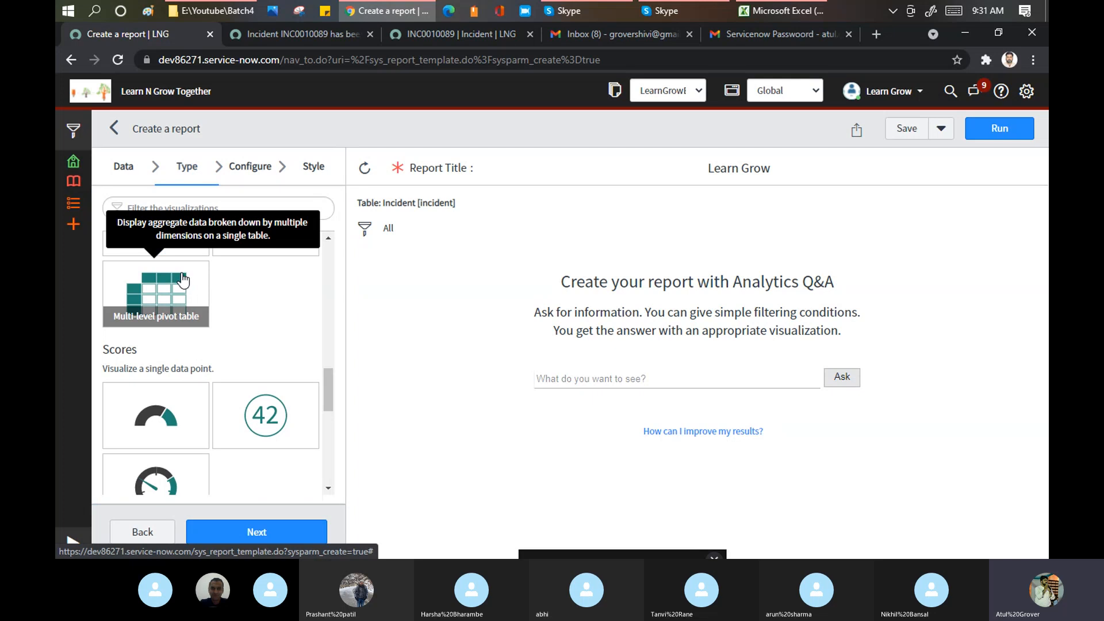
pyautogui.click(183, 280)
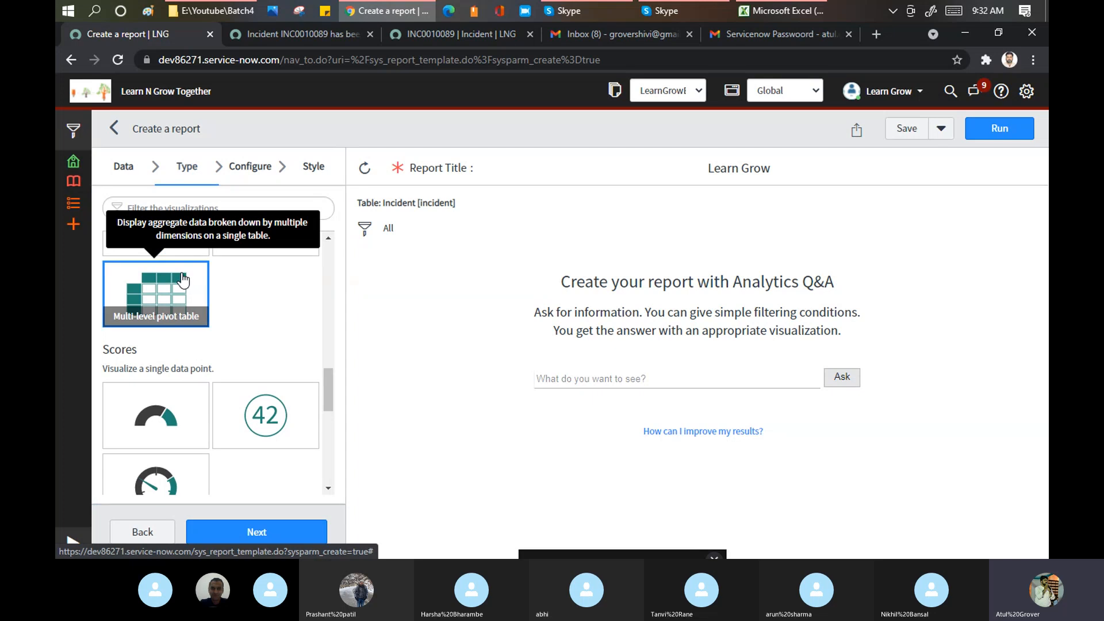
pyautogui.click(247, 172)
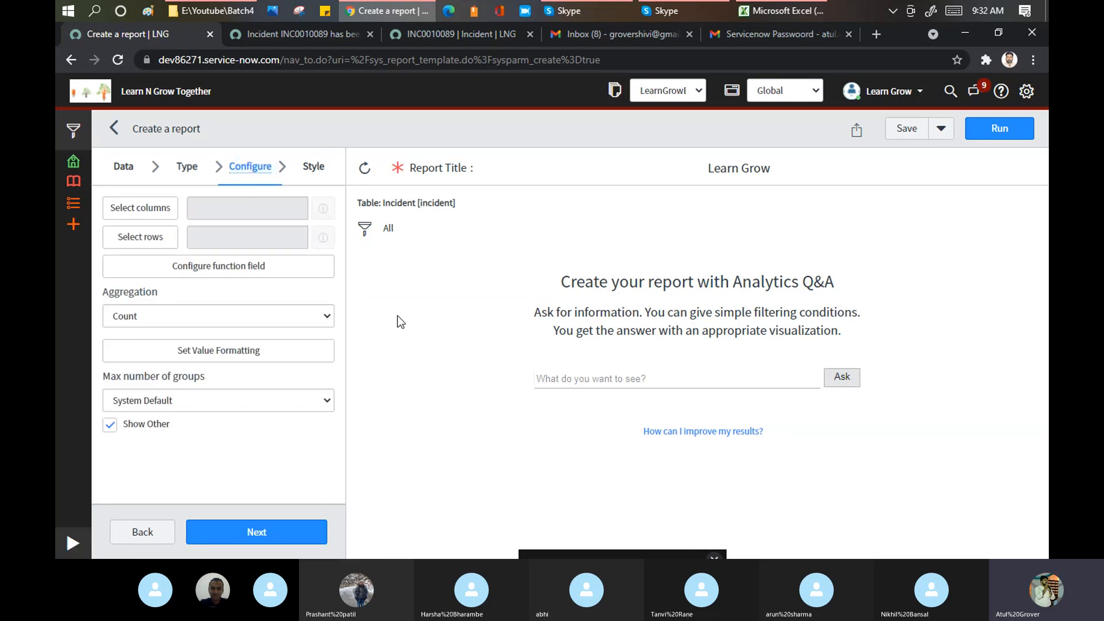
# - Add Impact and Urgency as pivot columns, then bring up the Select rows field chooser
pyautogui.click(153, 212)
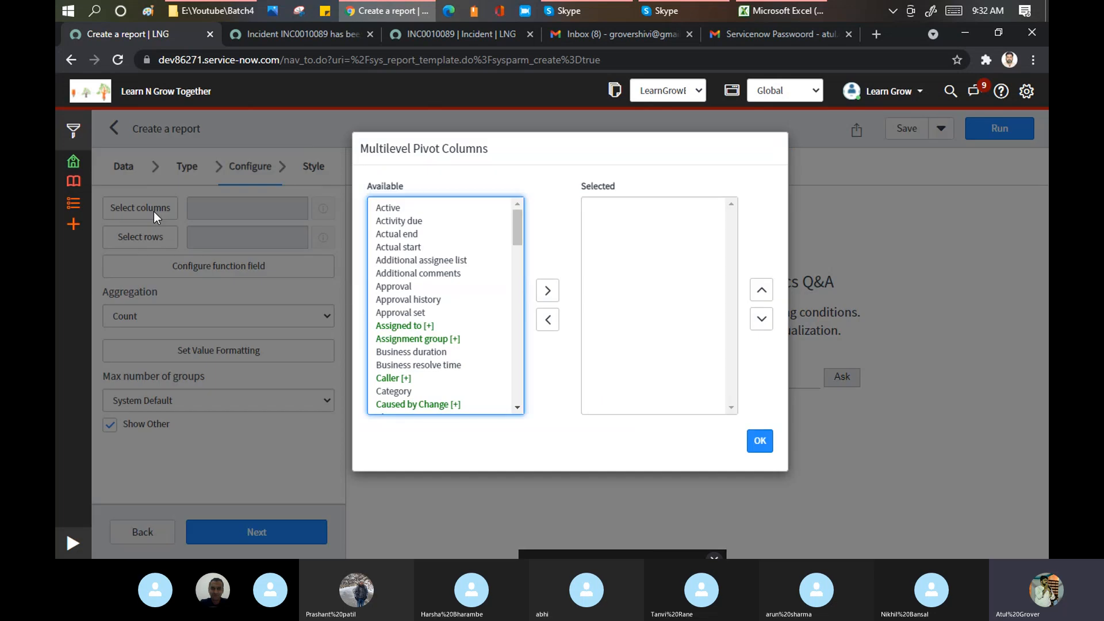
pyautogui.click(405, 278)
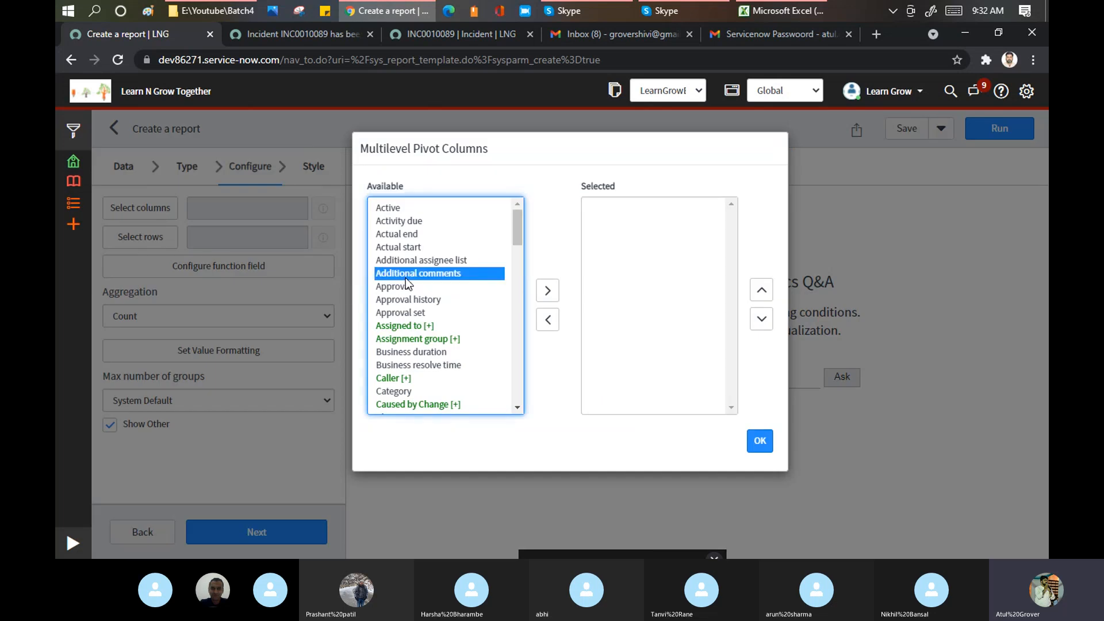
pyautogui.press('i')
pyautogui.click(550, 289)
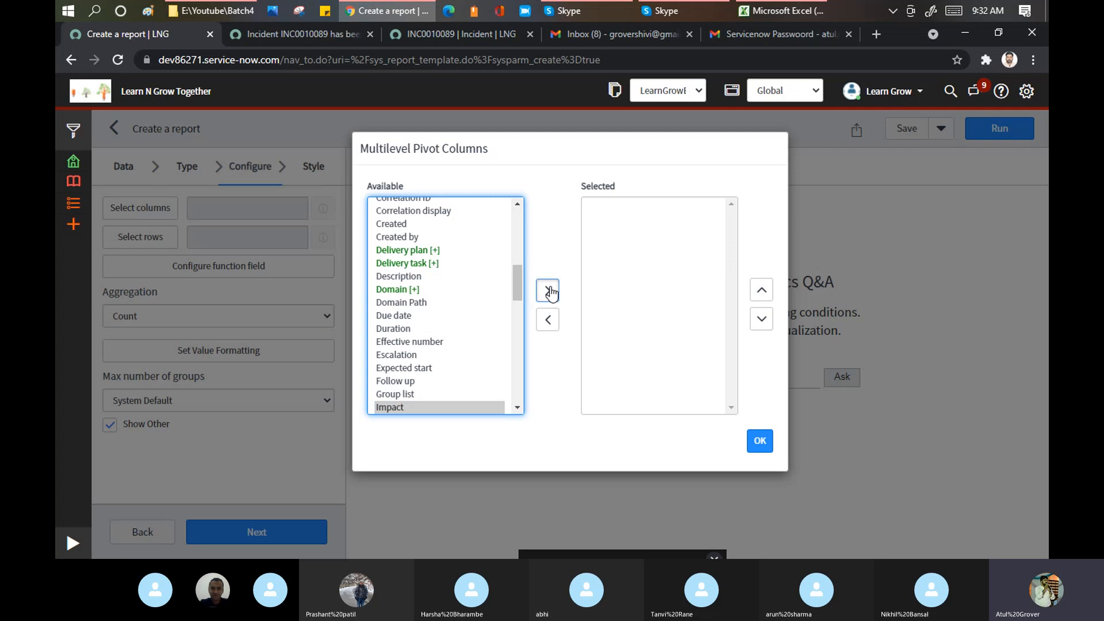
pyautogui.click(408, 346)
pyautogui.press('u')
pyautogui.press('r')
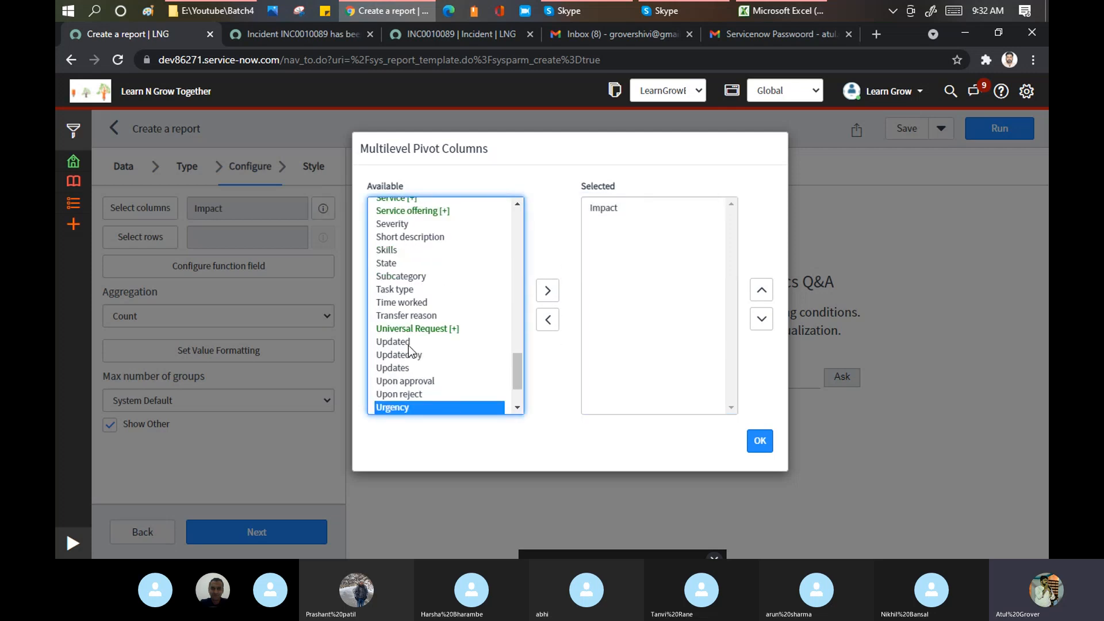
pyautogui.click(547, 289)
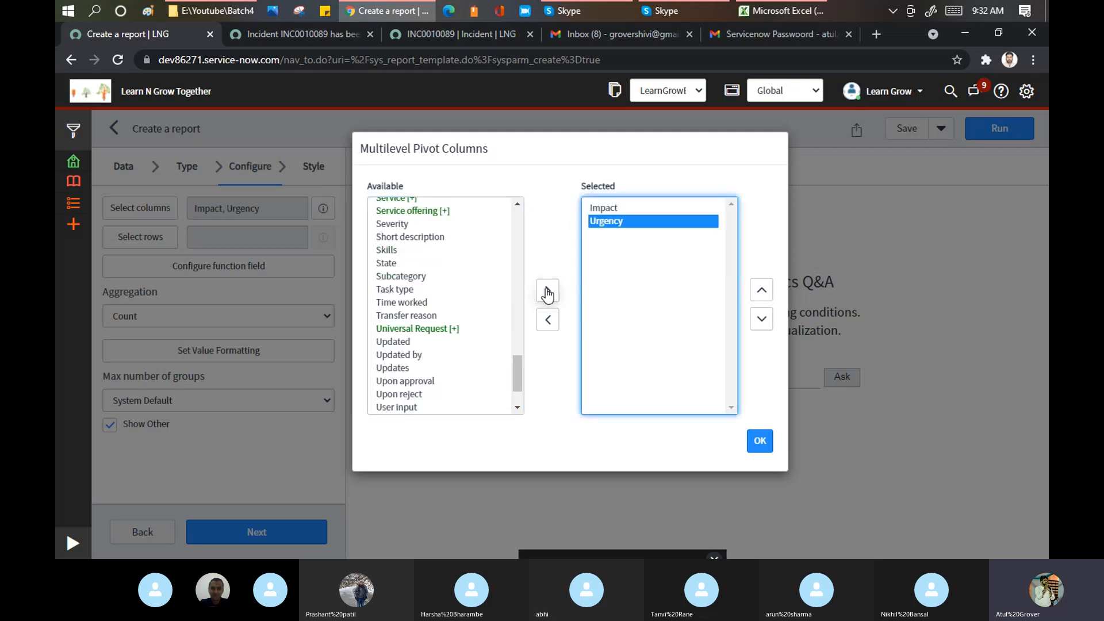
pyautogui.click(759, 442)
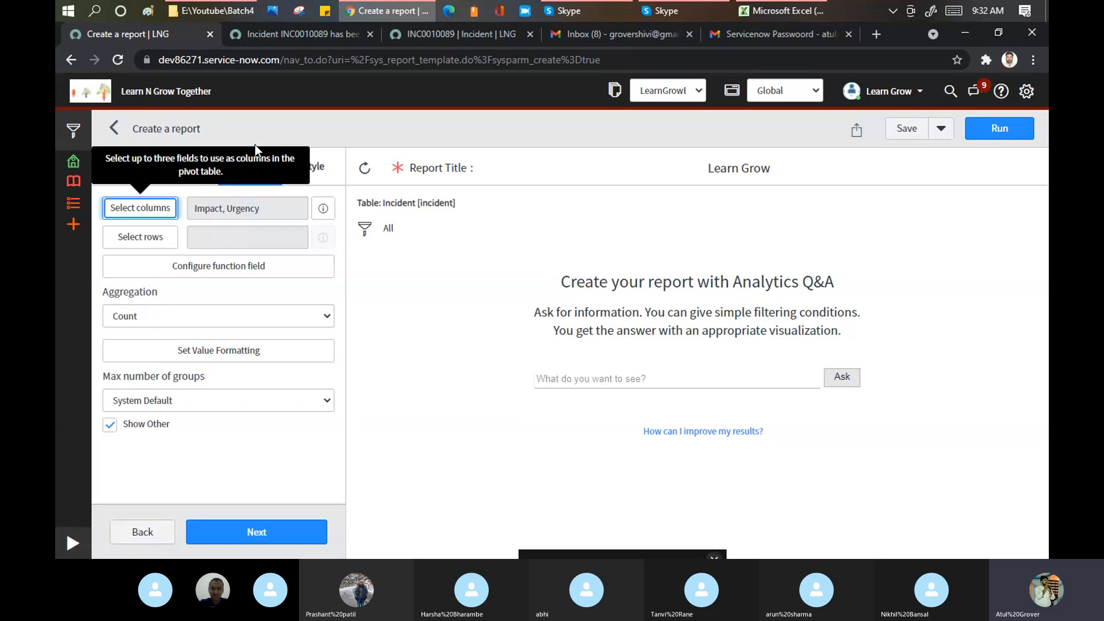
pyautogui.click(147, 237)
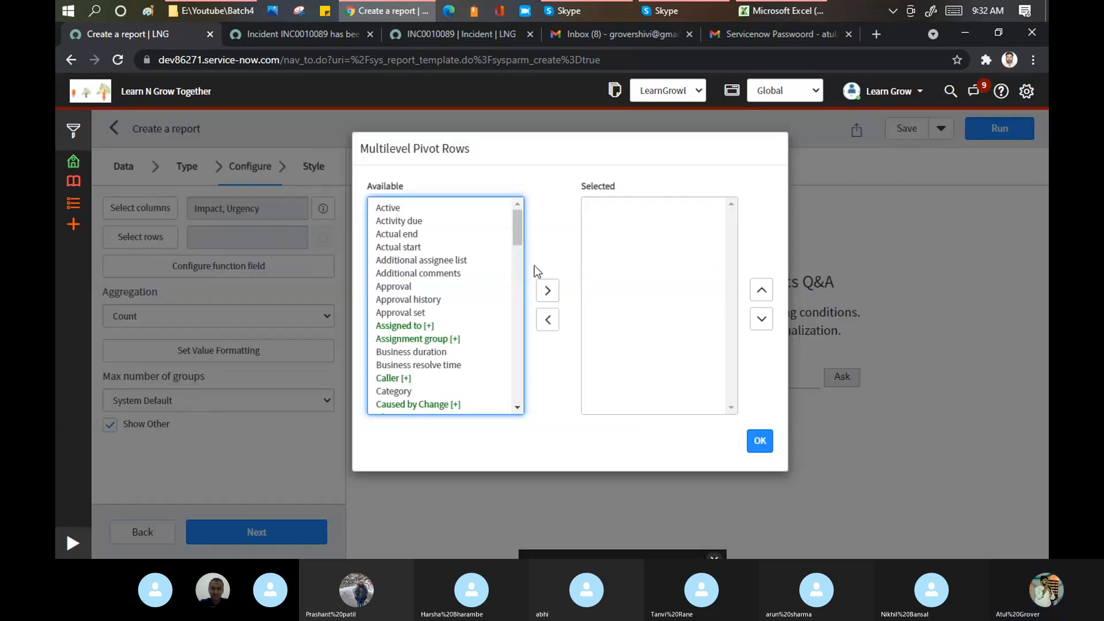
pyautogui.click(458, 252)
# - Add State, Resolution code and Reassignment count as pivot rows and confirm with OK
pyautogui.write('st')
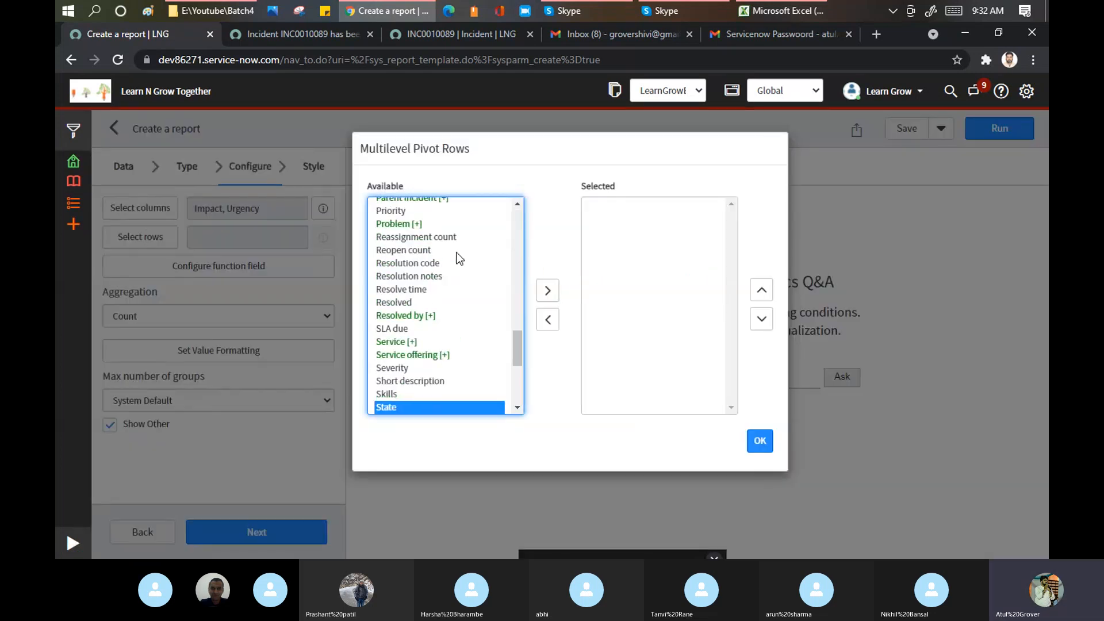
pyautogui.click(548, 290)
pyautogui.click(423, 279)
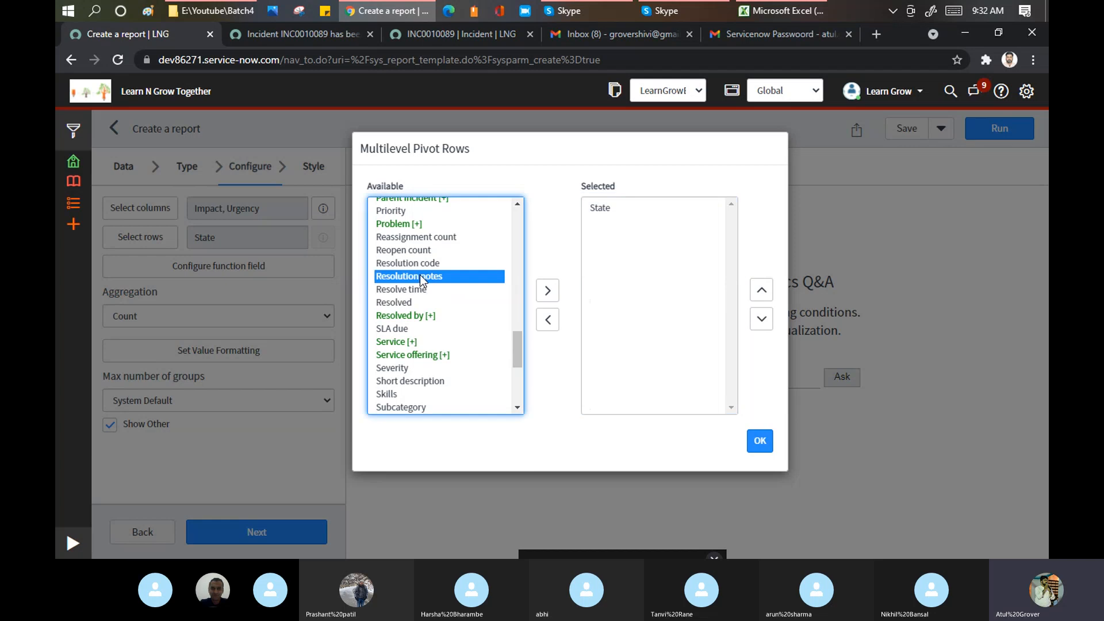
pyautogui.press('Down')
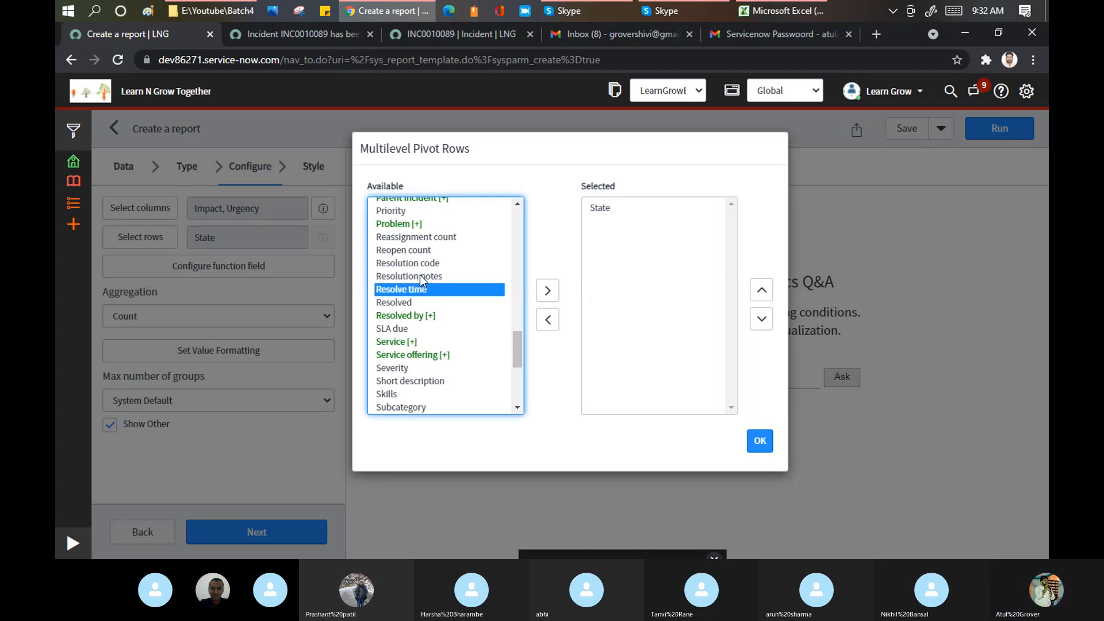
pyautogui.click(423, 262)
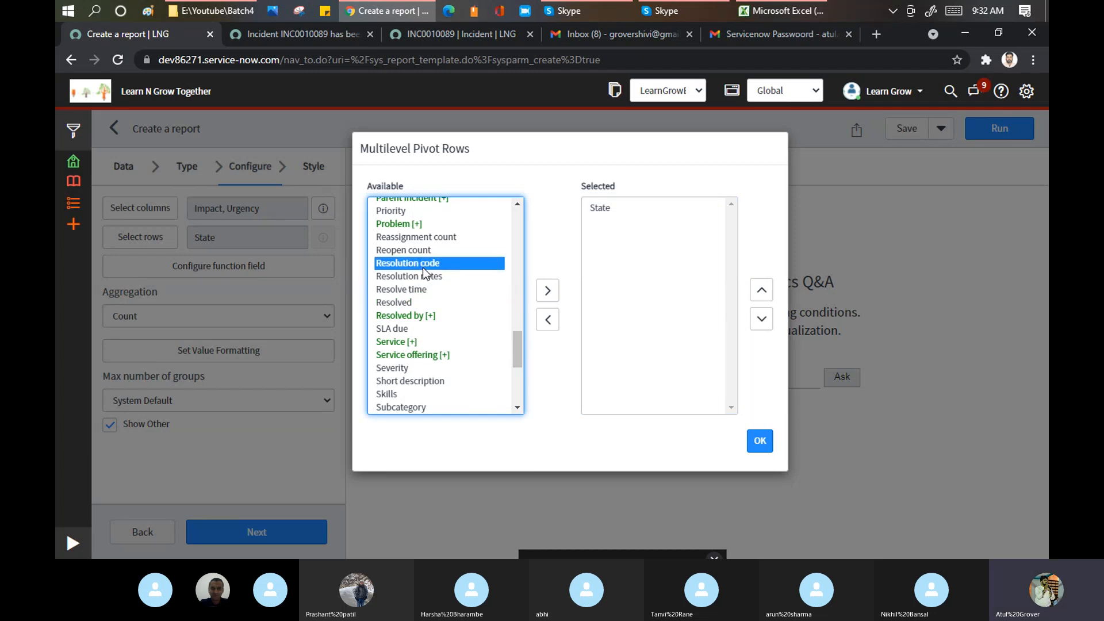
pyautogui.click(548, 290)
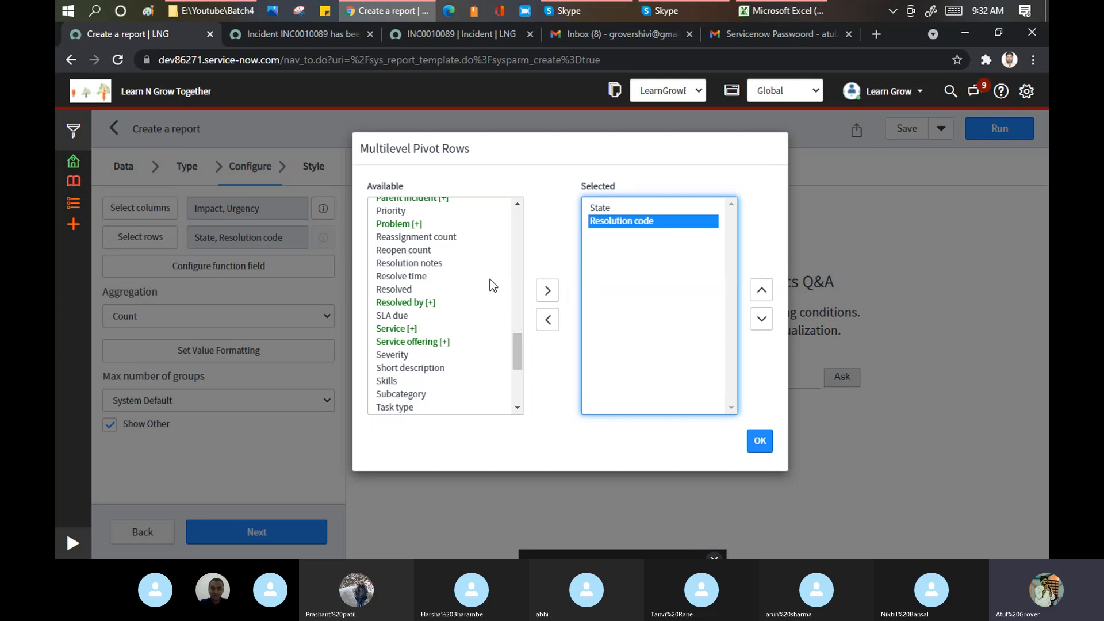
pyautogui.click(416, 238)
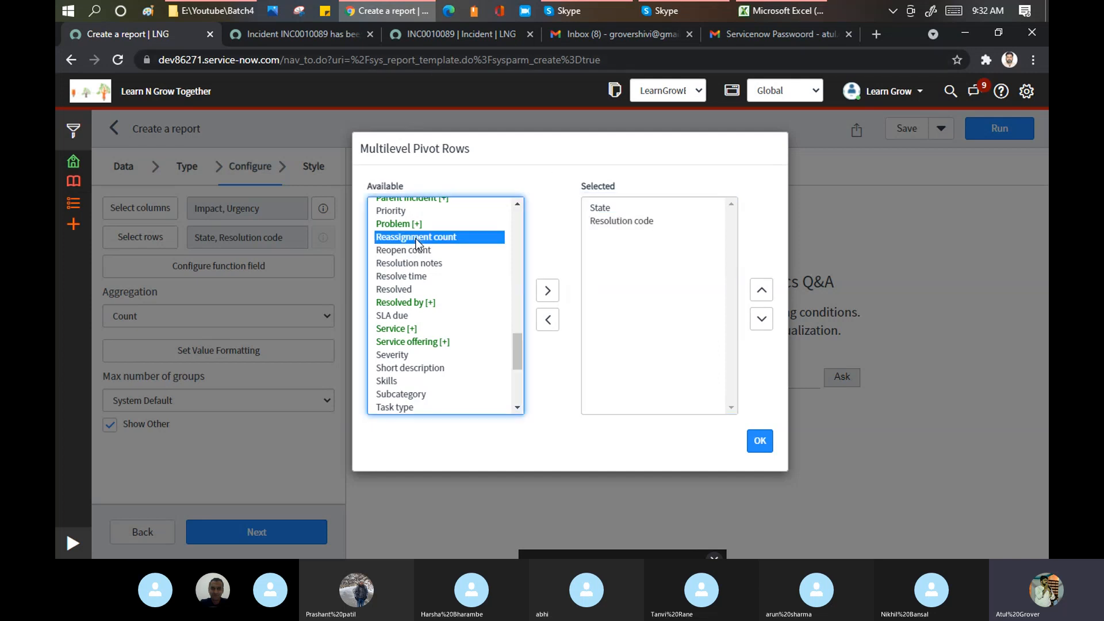
pyautogui.click(548, 290)
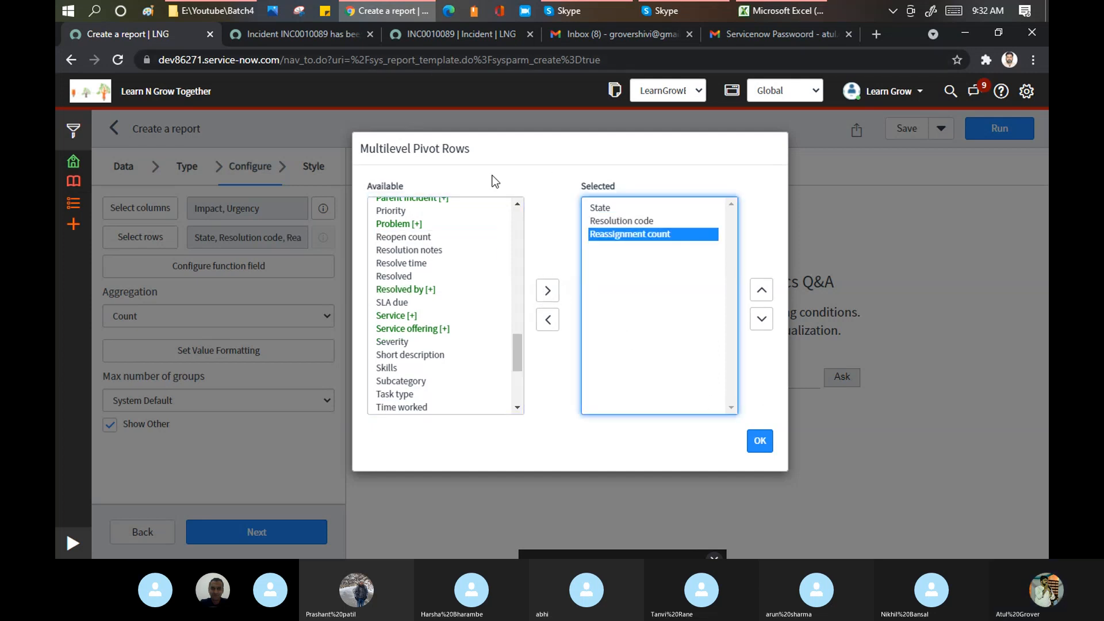
pyautogui.click(760, 441)
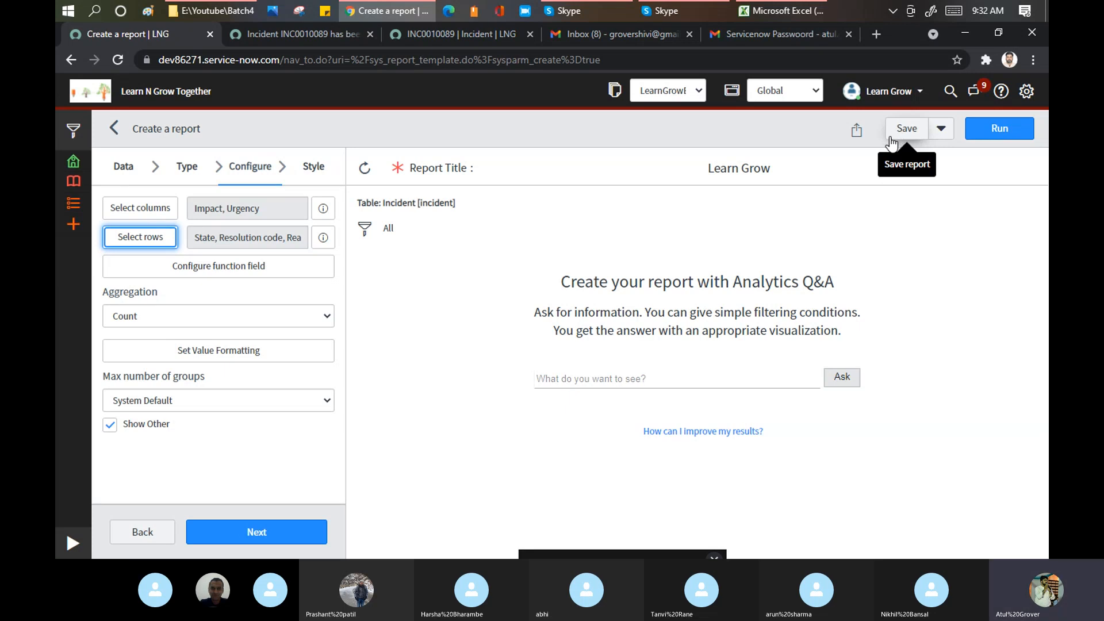
# - Briefly switch to Skype and back, then save the Learn Grow report
pyautogui.click(585, 9)
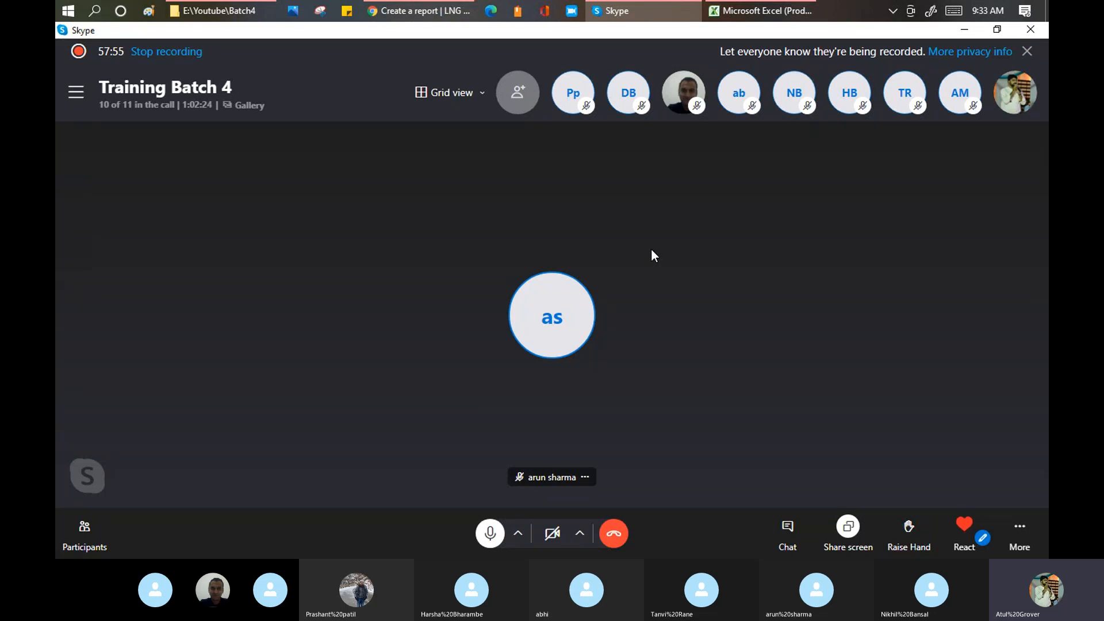
pyautogui.hotkey('alt', 'Tab')
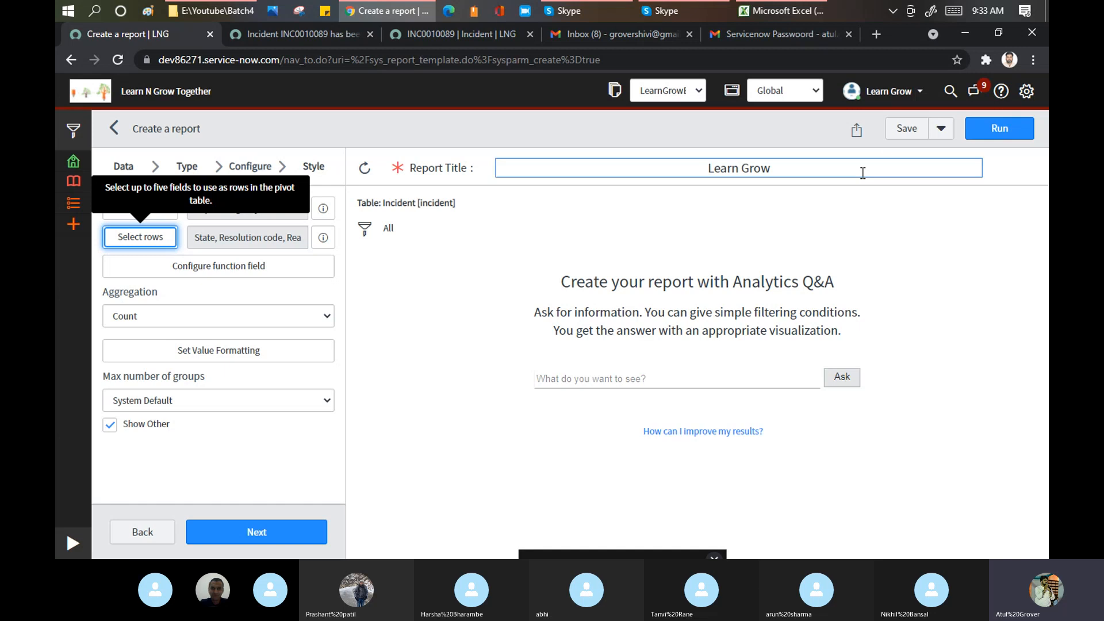
pyautogui.click(893, 137)
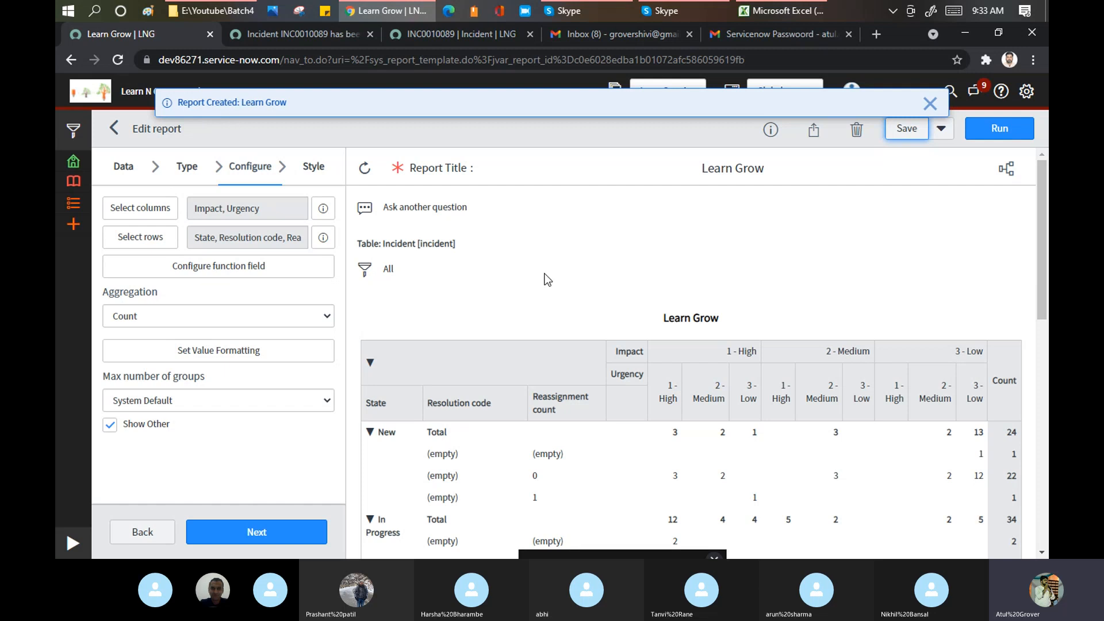
# - Close the Report Created banner and scroll through the pivot showing 24 New and 34 In Progress incidents
pyautogui.click(930, 104)
pyautogui.scroll(-2, 716, 352)
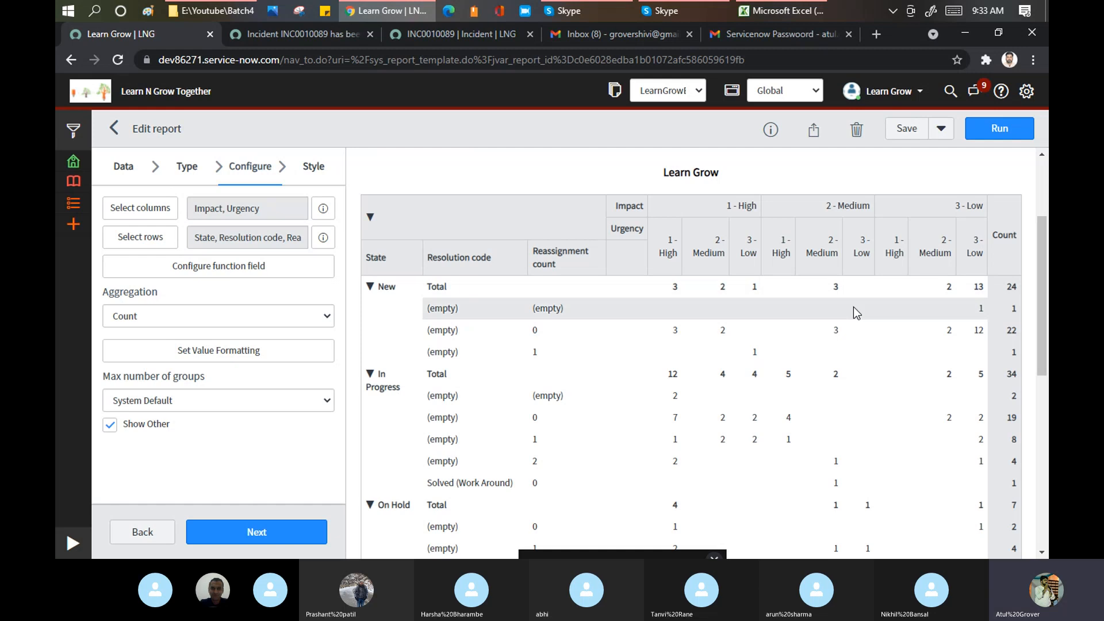
pyautogui.scroll(-4, 853, 306)
pyautogui.scroll(-2, 850, 345)
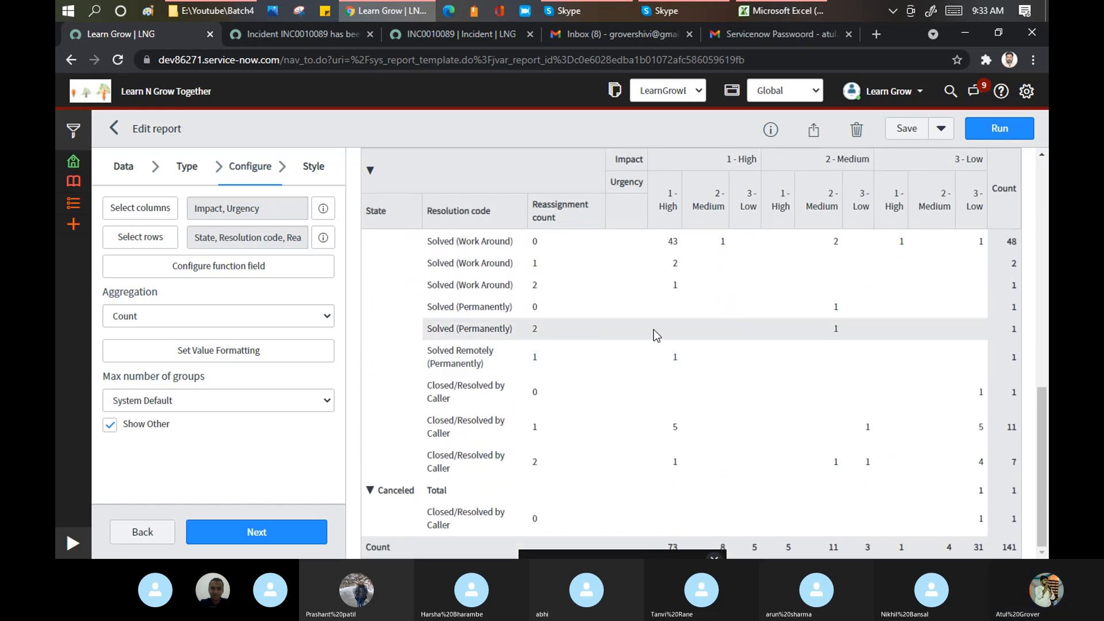
pyautogui.scroll(6, 655, 334)
pyautogui.scroll(3, 657, 337)
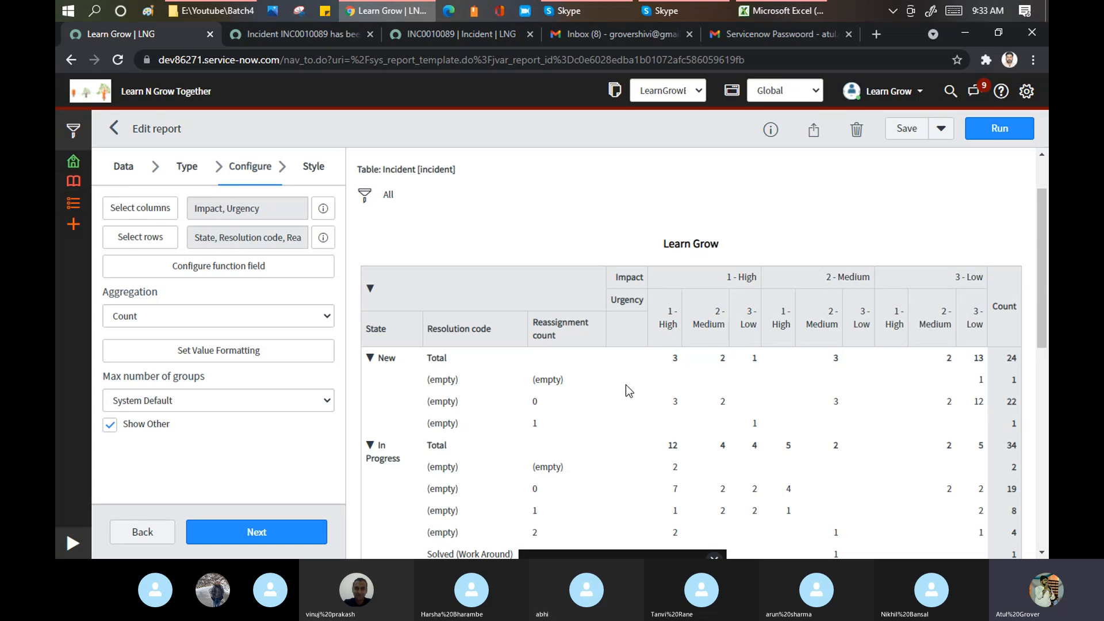
pyautogui.scroll(-1, 584, 282)
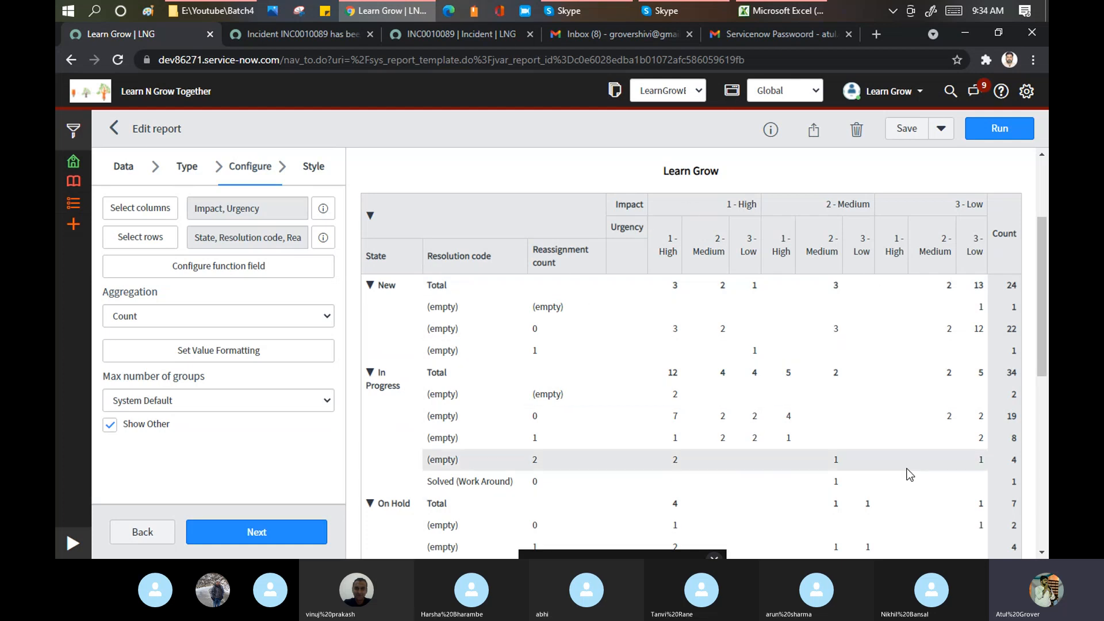
pyautogui.scroll(2, 711, 322)
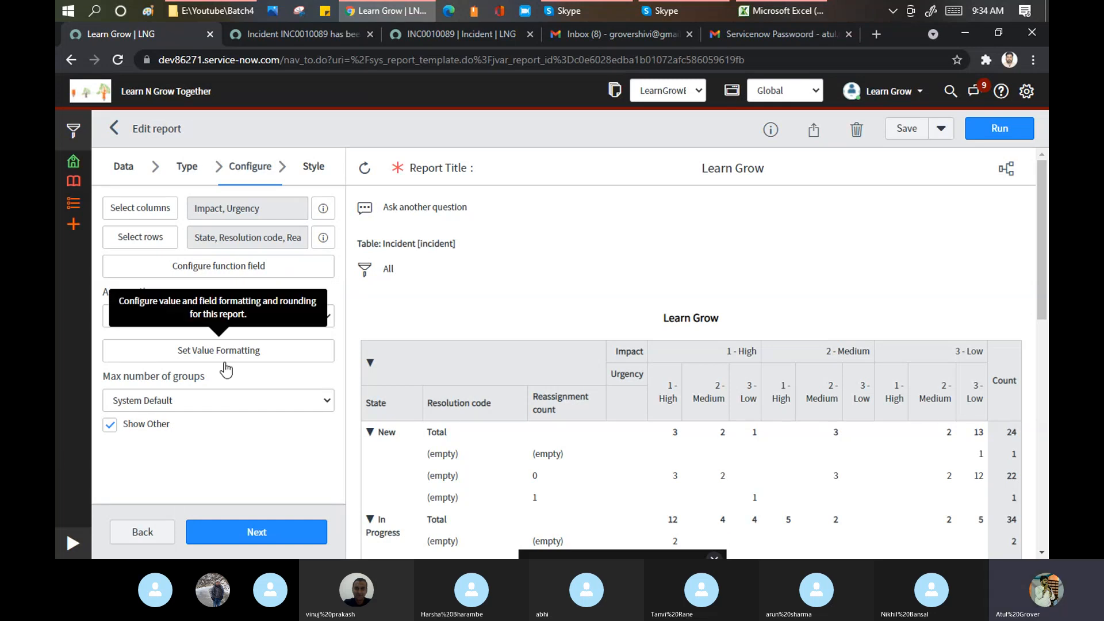
# - Add a report condition on the Created field with the 'between' operator
pyautogui.click(364, 268)
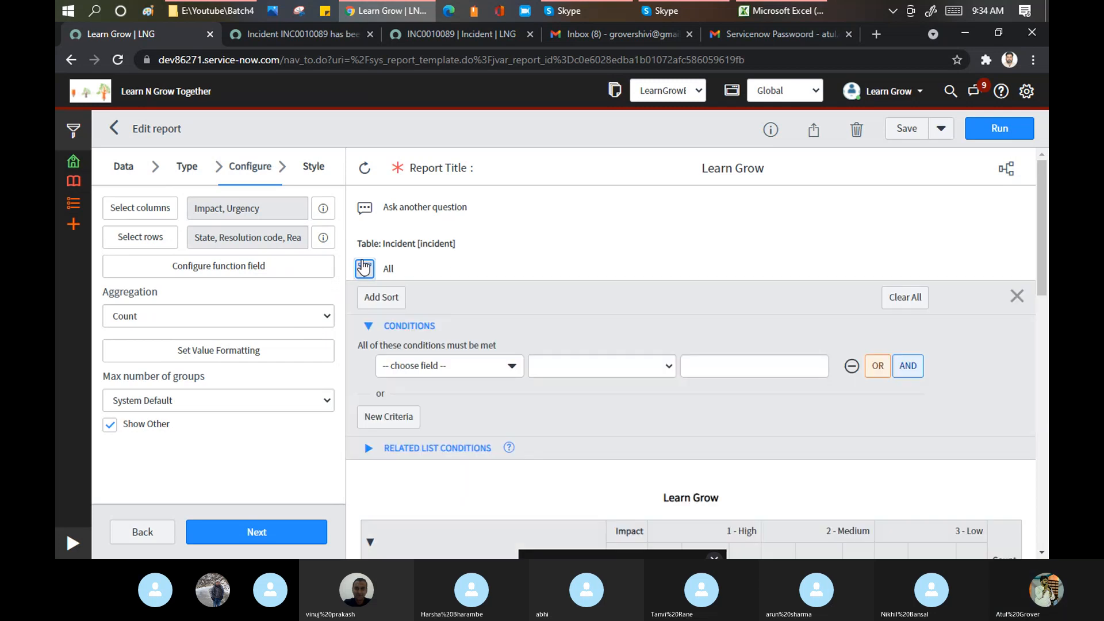
pyautogui.click(500, 377)
pyautogui.write('cret')
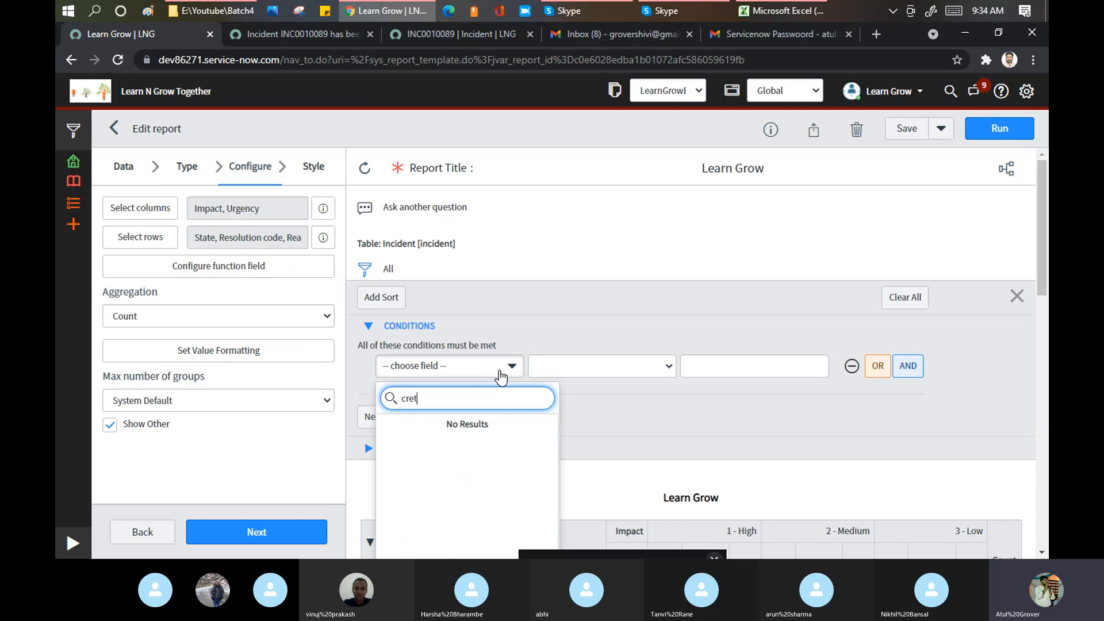
pyautogui.press('BackSpace')
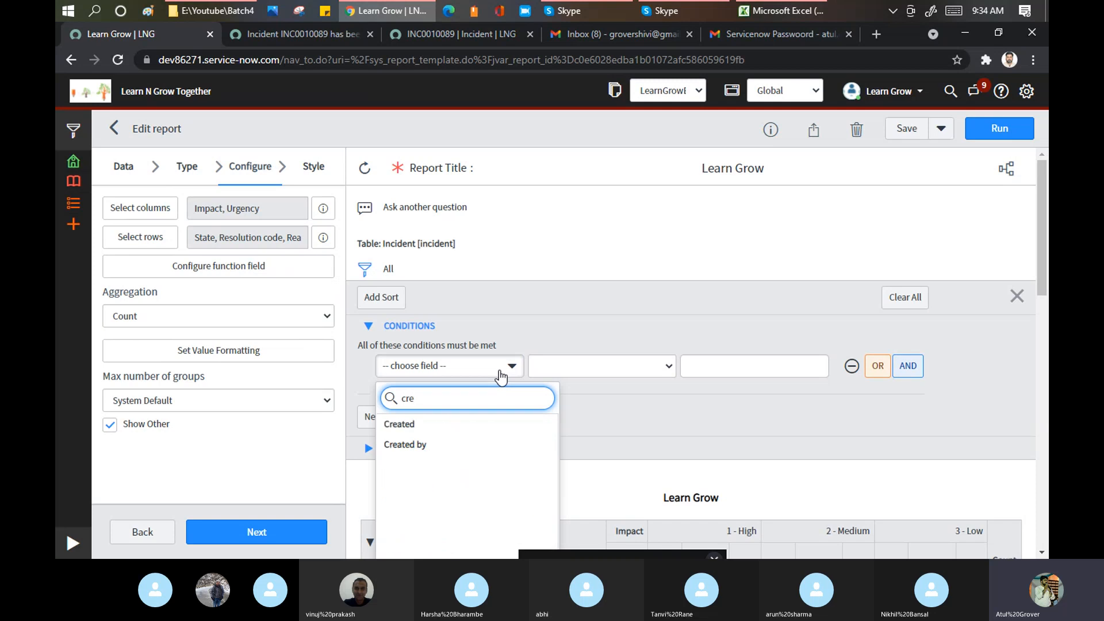
pyautogui.click(424, 424)
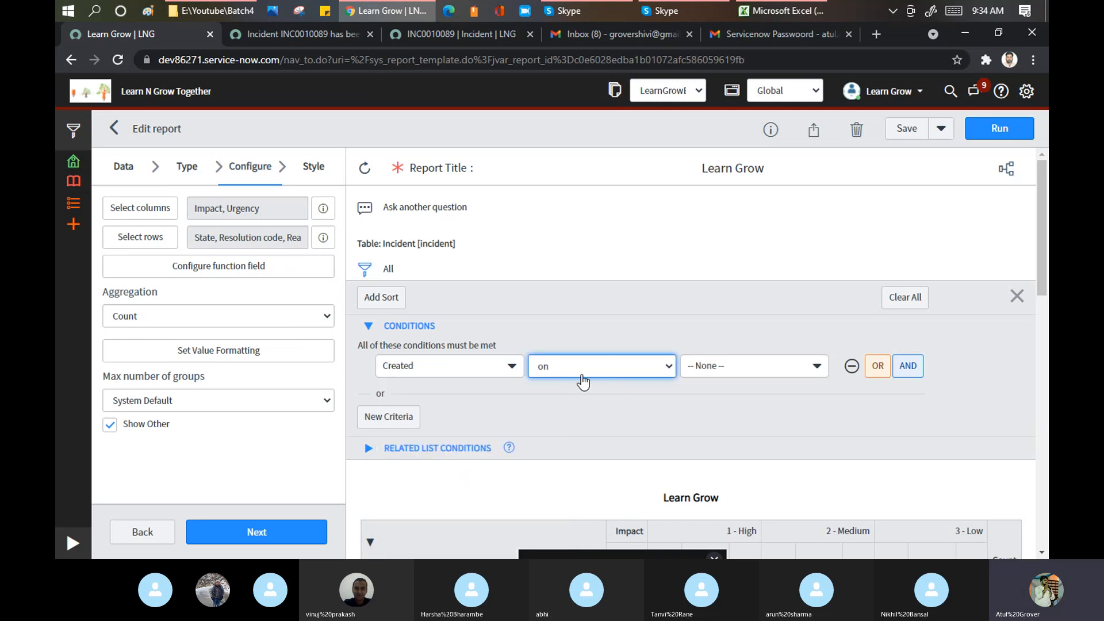
pyautogui.click(622, 371)
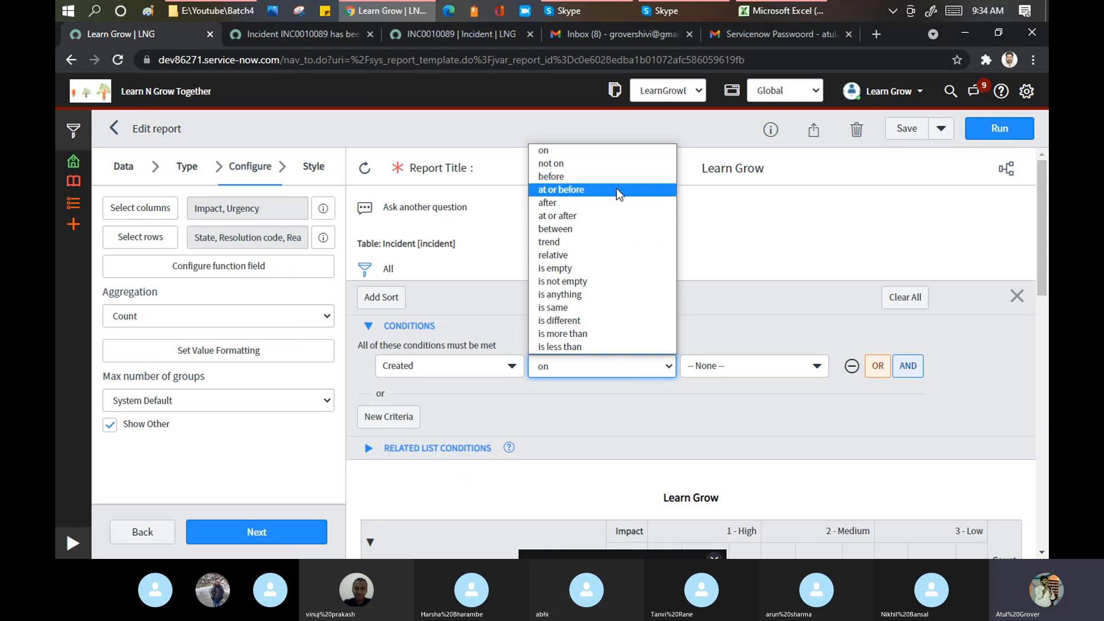
pyautogui.click(598, 230)
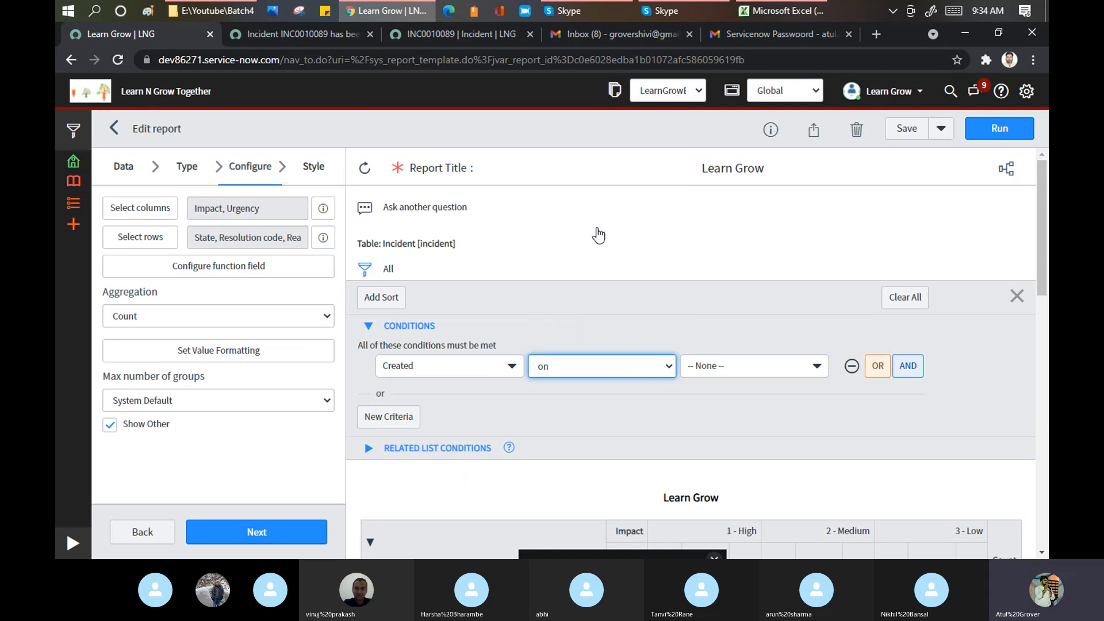
# - Set the Created range from Last month to Yesterday and rerun the report
pyautogui.click(738, 371)
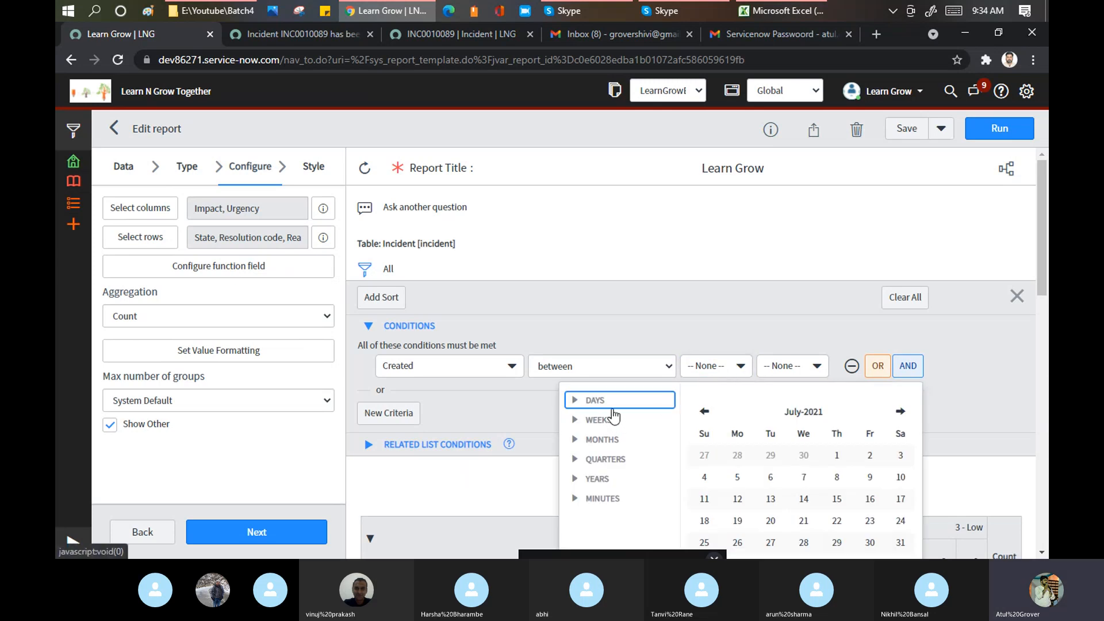
pyautogui.scroll(-1, 613, 415)
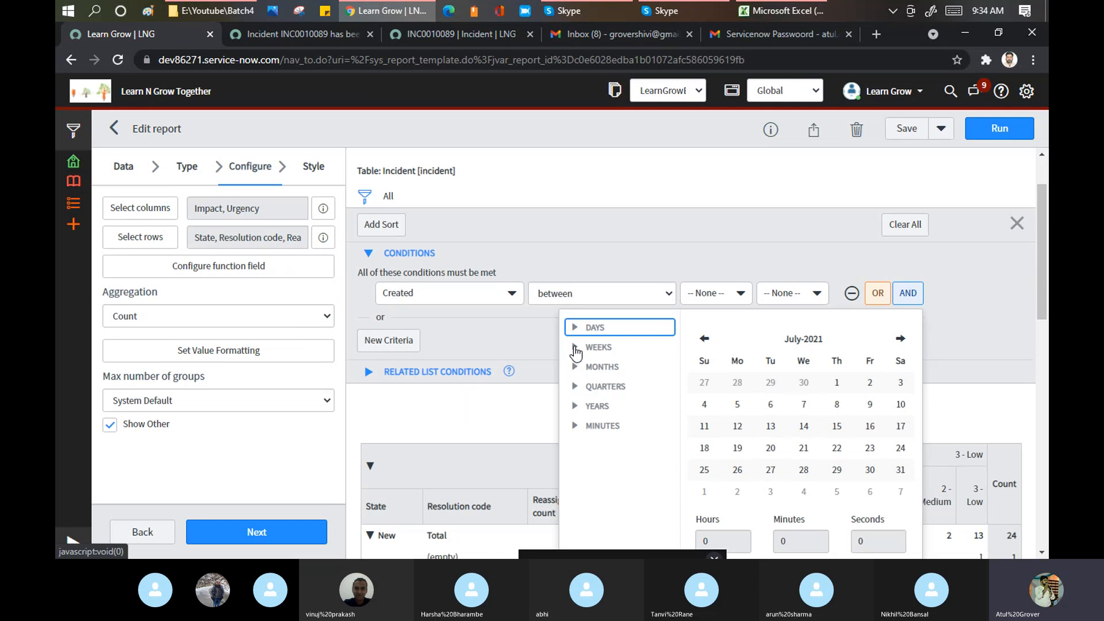
pyautogui.click(576, 348)
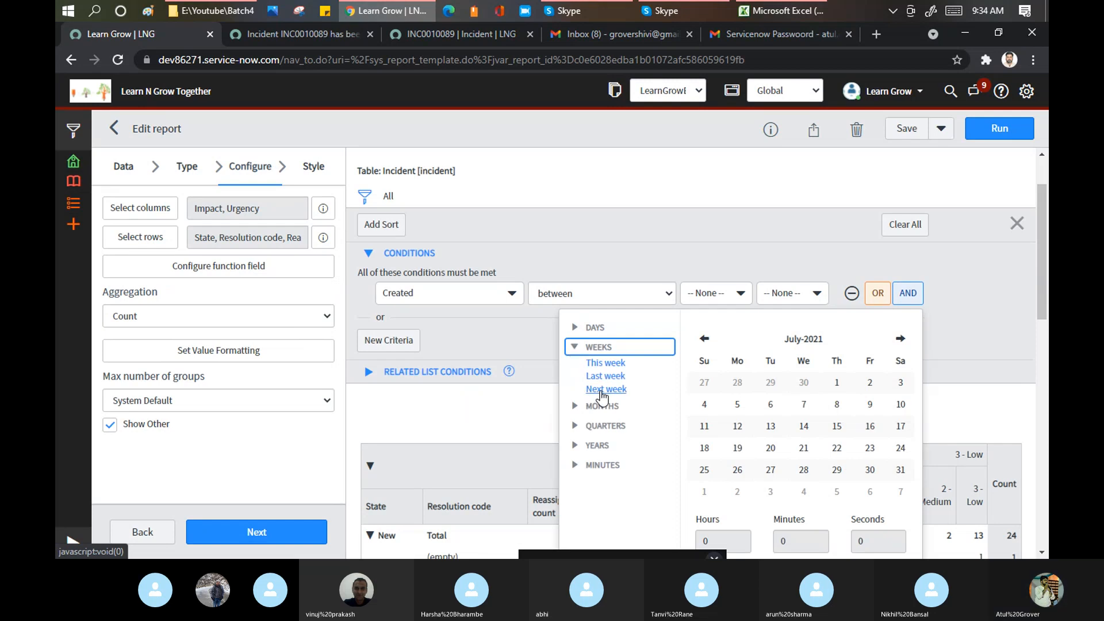
pyautogui.click(577, 406)
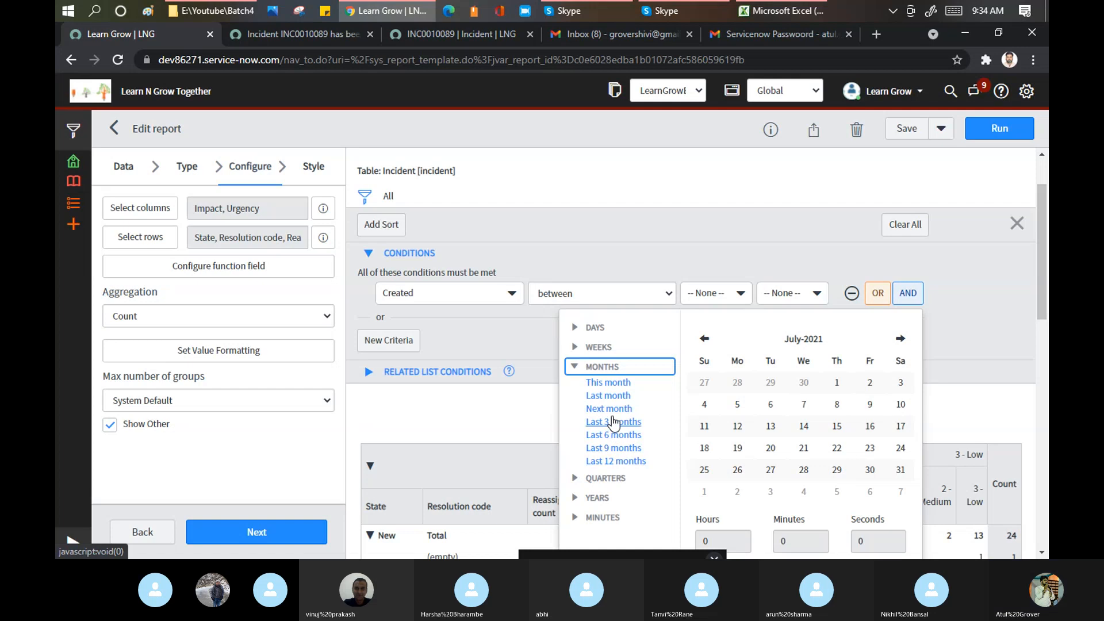
pyautogui.click(610, 396)
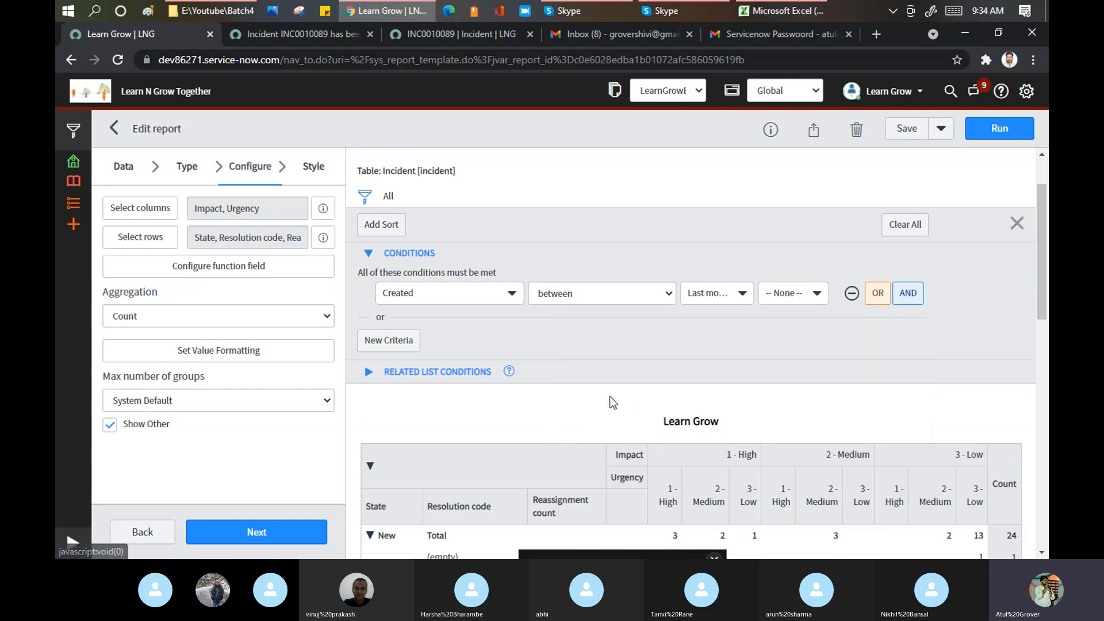
pyautogui.click(805, 293)
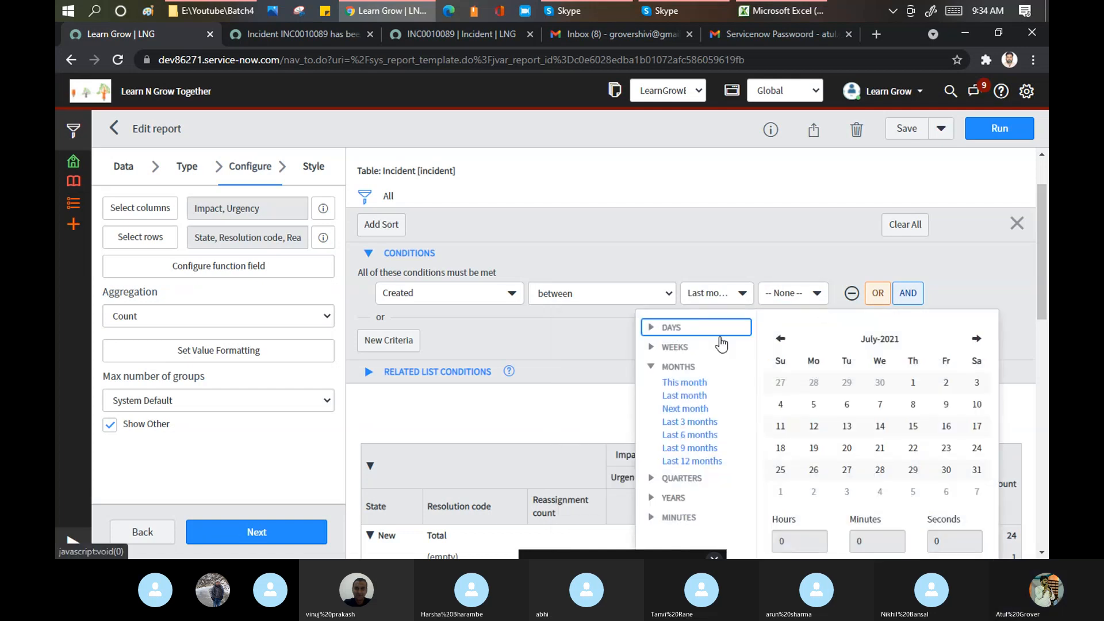
pyautogui.click(651, 327)
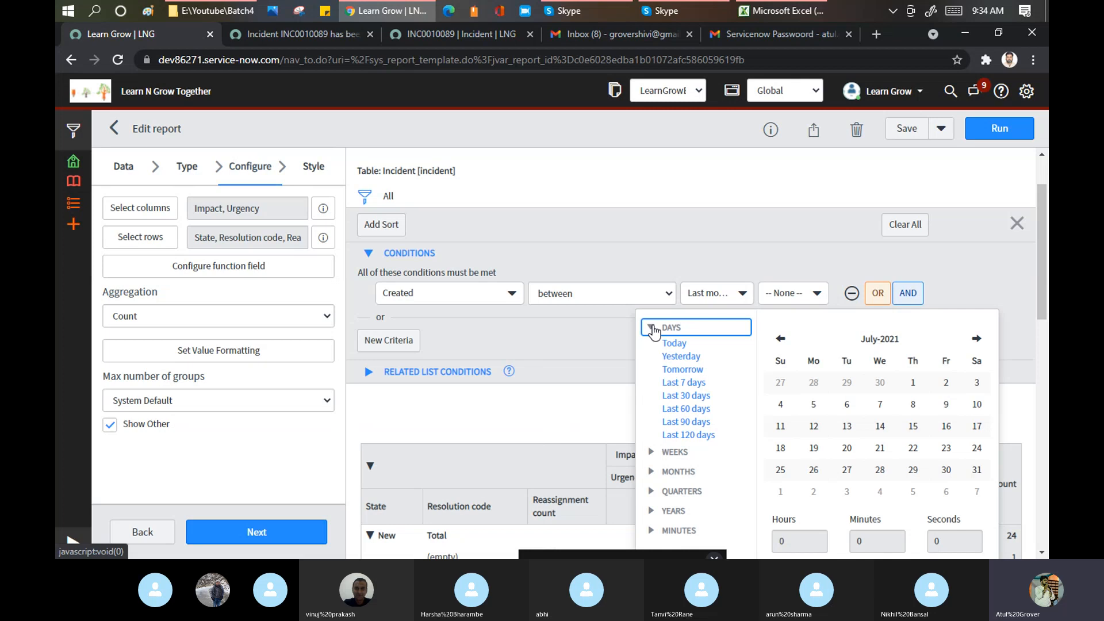
pyautogui.click(680, 357)
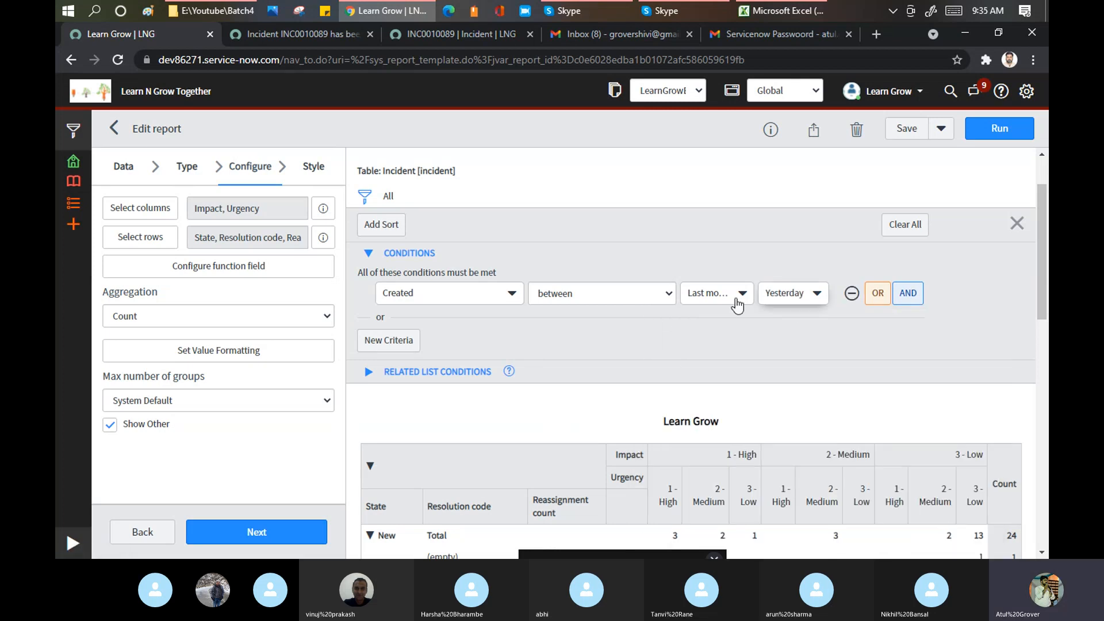
pyautogui.click(982, 136)
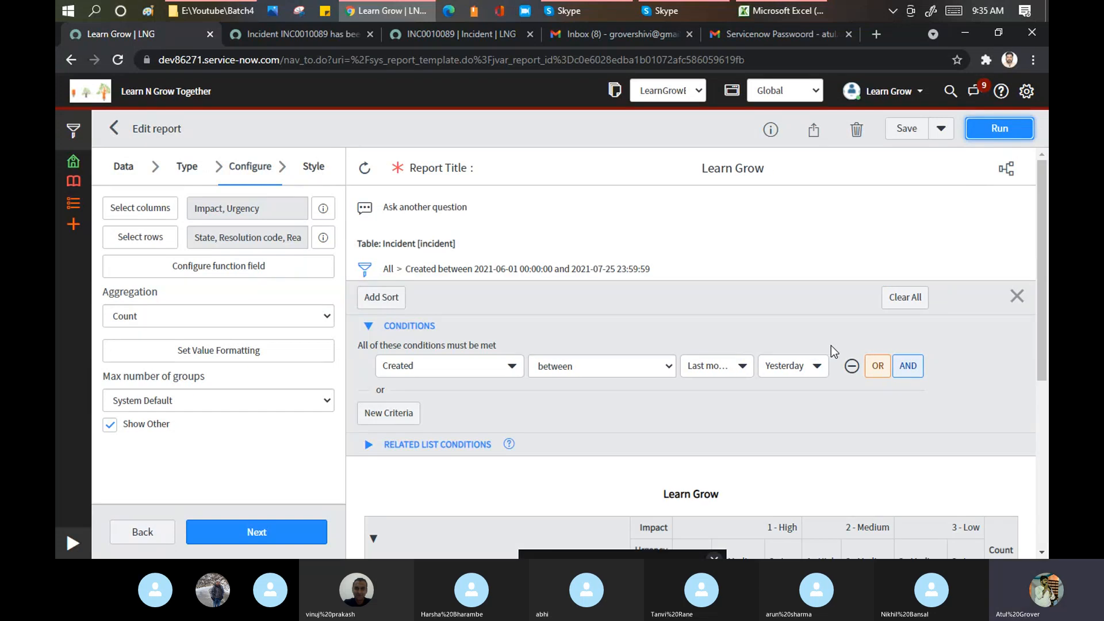
# - Review the filtered pivot results, hide the conditions panel, and show the Save dropdown options
pyautogui.scroll(-5, 831, 346)
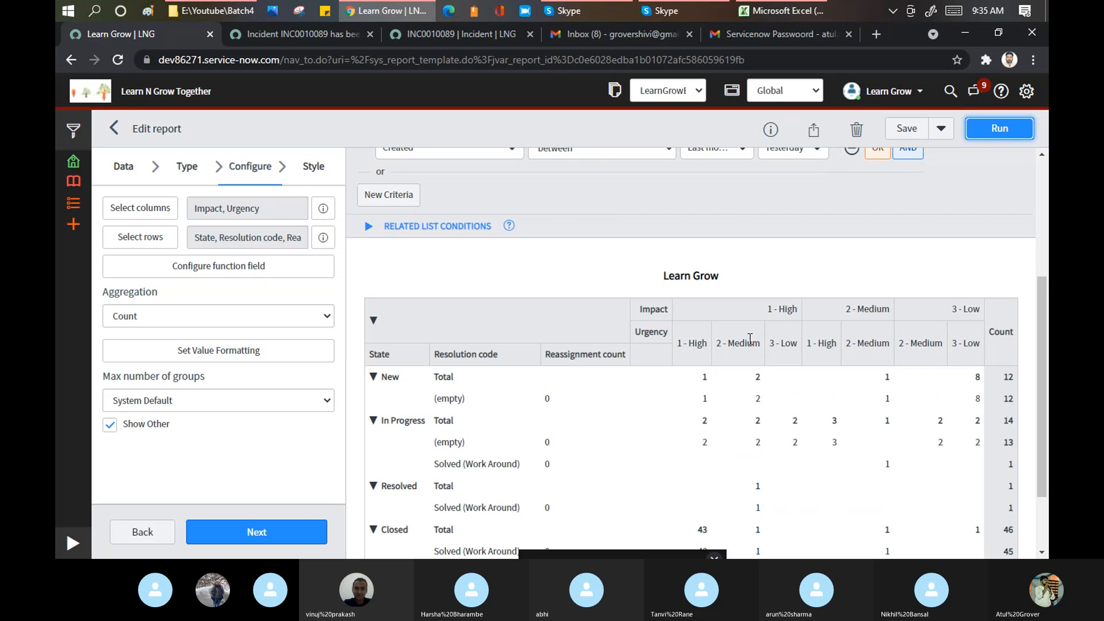
pyautogui.scroll(-1, 750, 339)
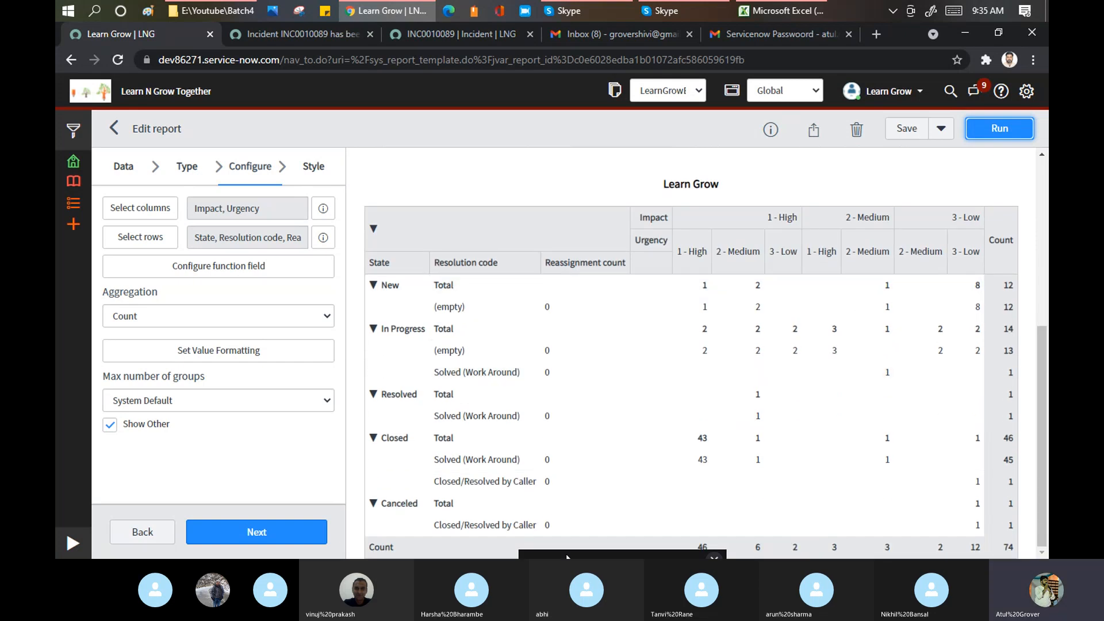
pyautogui.moveTo(592, 556); pyautogui.dragTo(195, 560)
pyautogui.scroll(5, 816, 279)
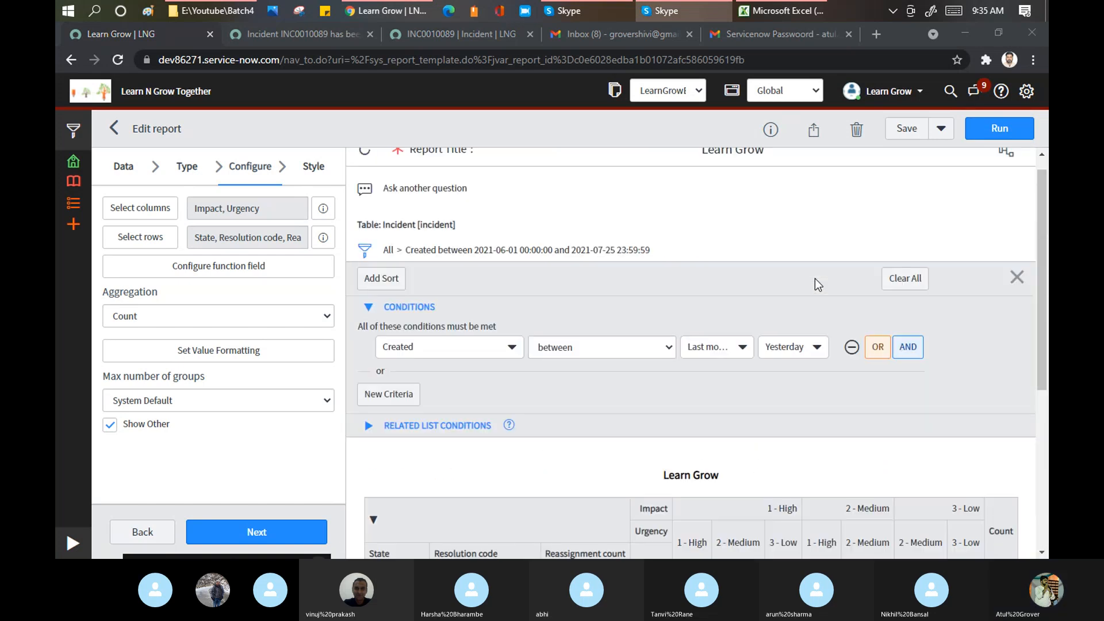
pyautogui.click(1016, 277)
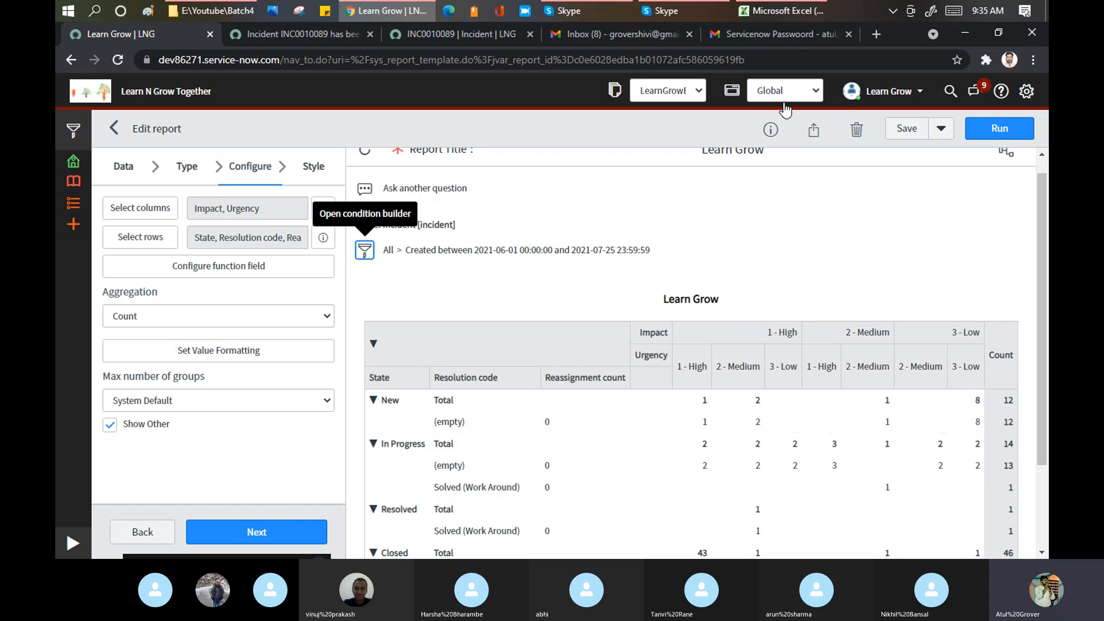
pyautogui.click(941, 129)
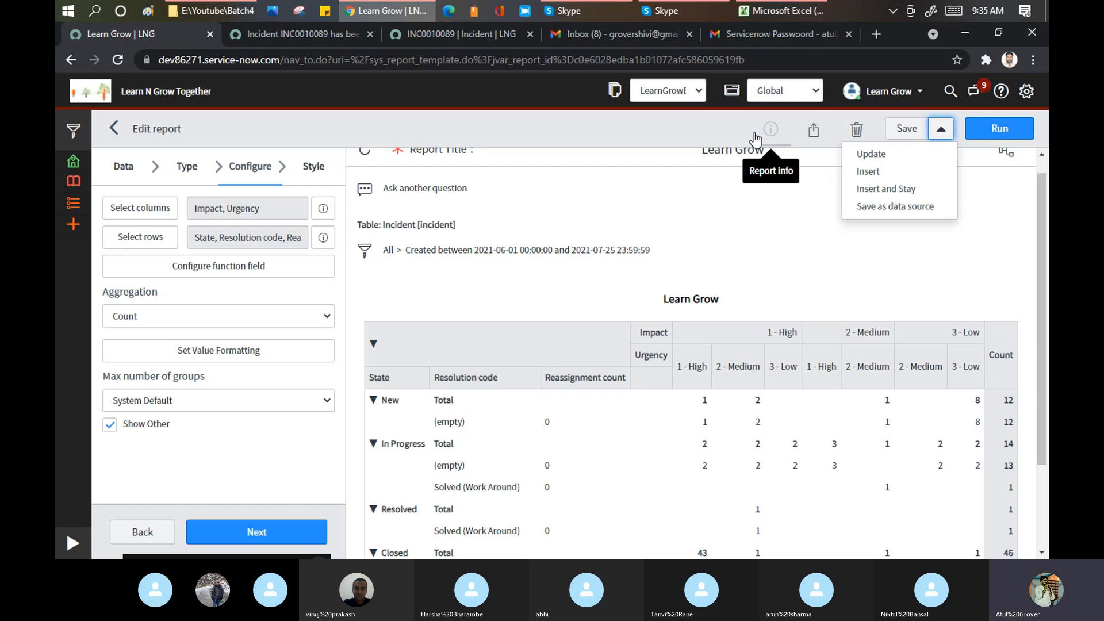
# - Open the report's sharing options and try Export to PDF, dismissing the WebKit HTML to PDF plugin alert
pyautogui.click(814, 130)
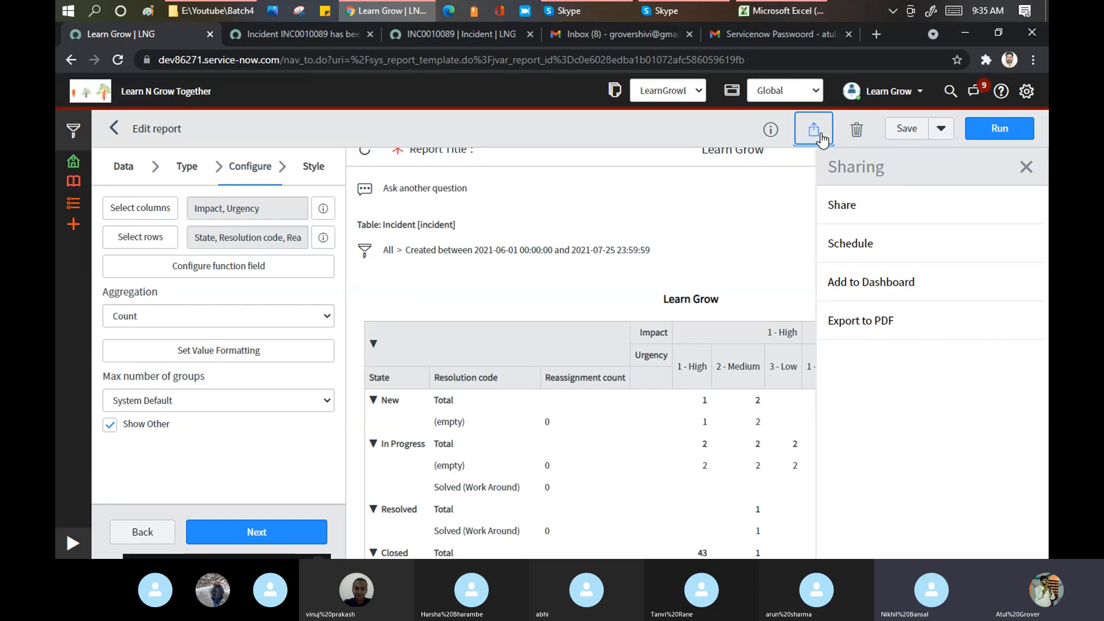
pyautogui.click(873, 326)
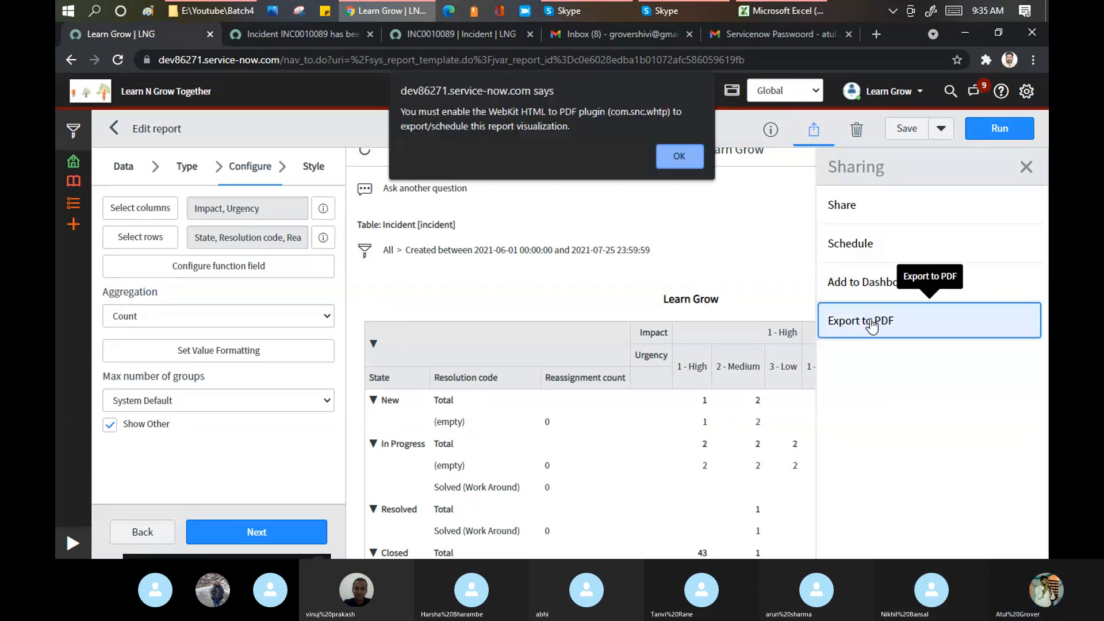
pyautogui.moveTo(427, 113); pyautogui.dragTo(685, 117)
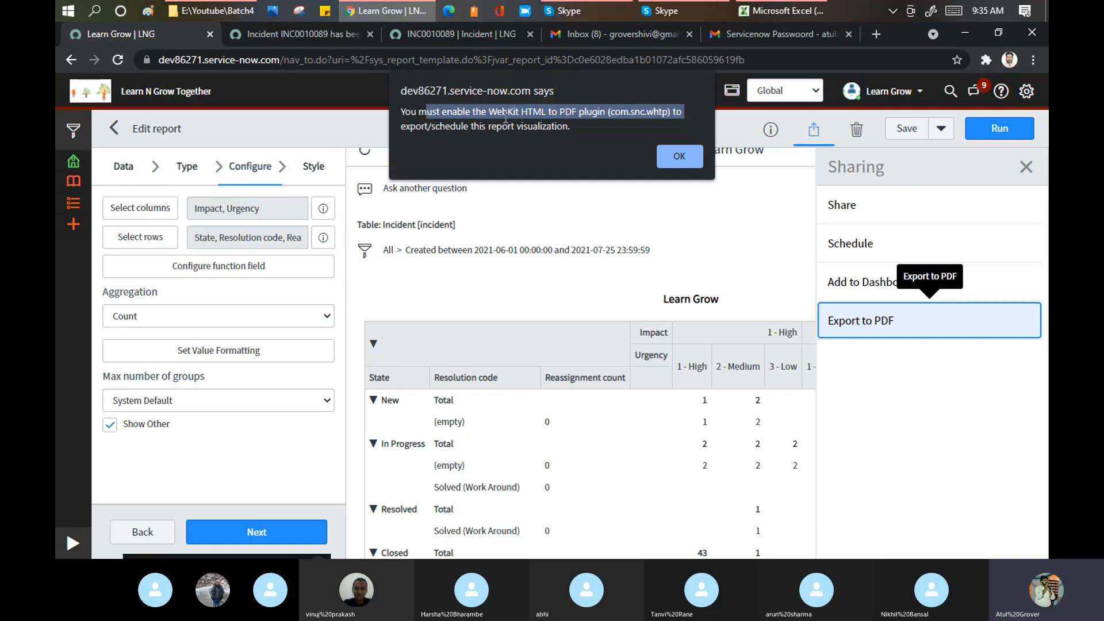
pyautogui.moveTo(488, 112); pyautogui.dragTo(601, 111)
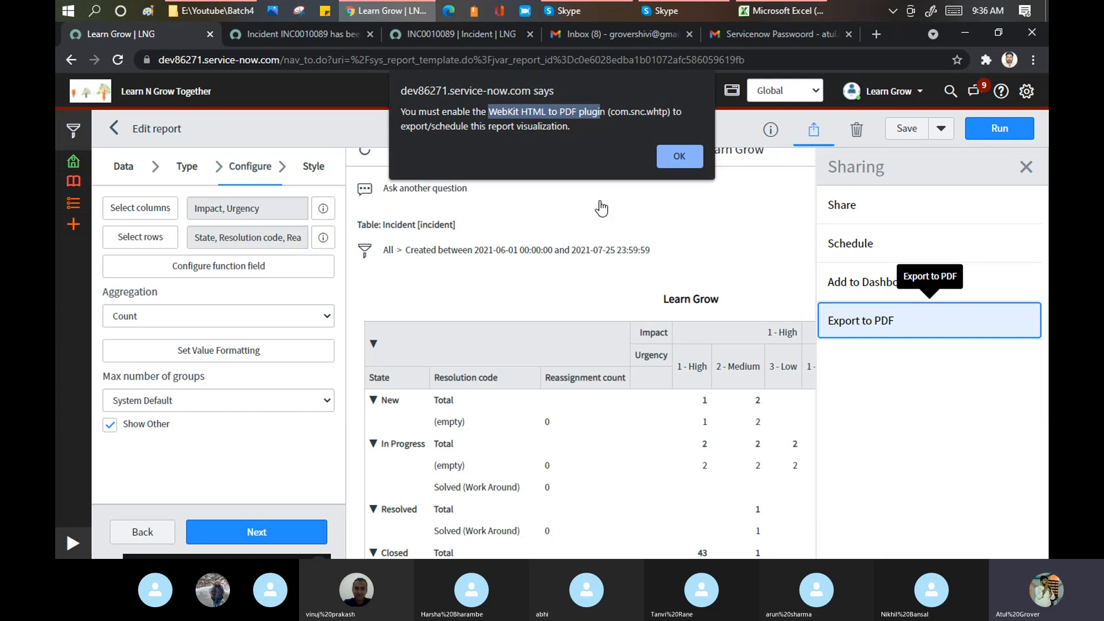
pyautogui.click(598, 118)
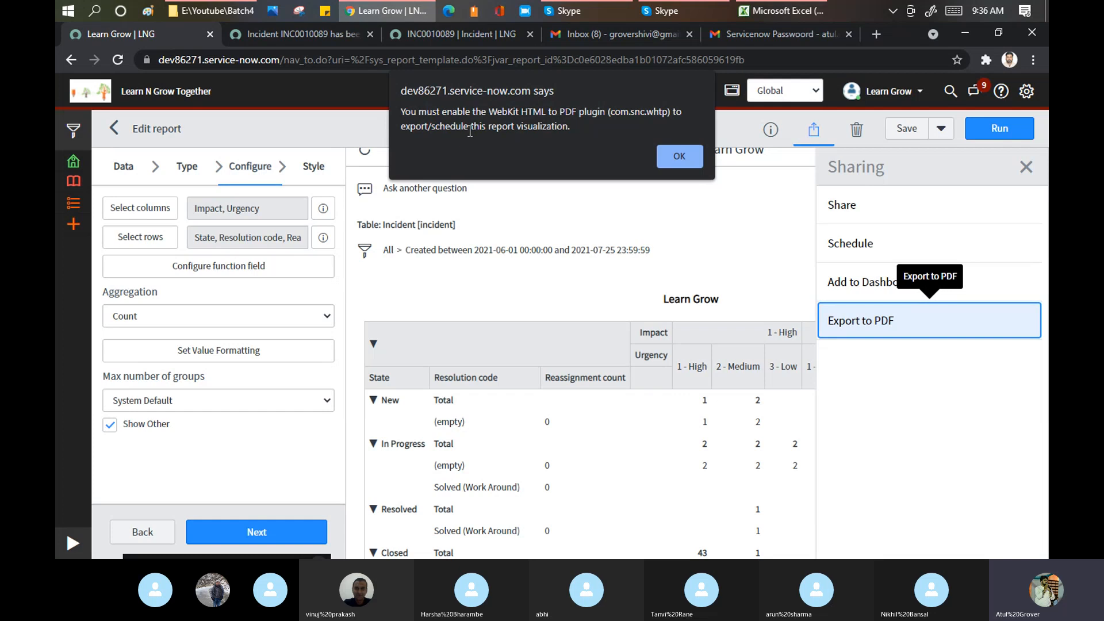
pyautogui.click(691, 157)
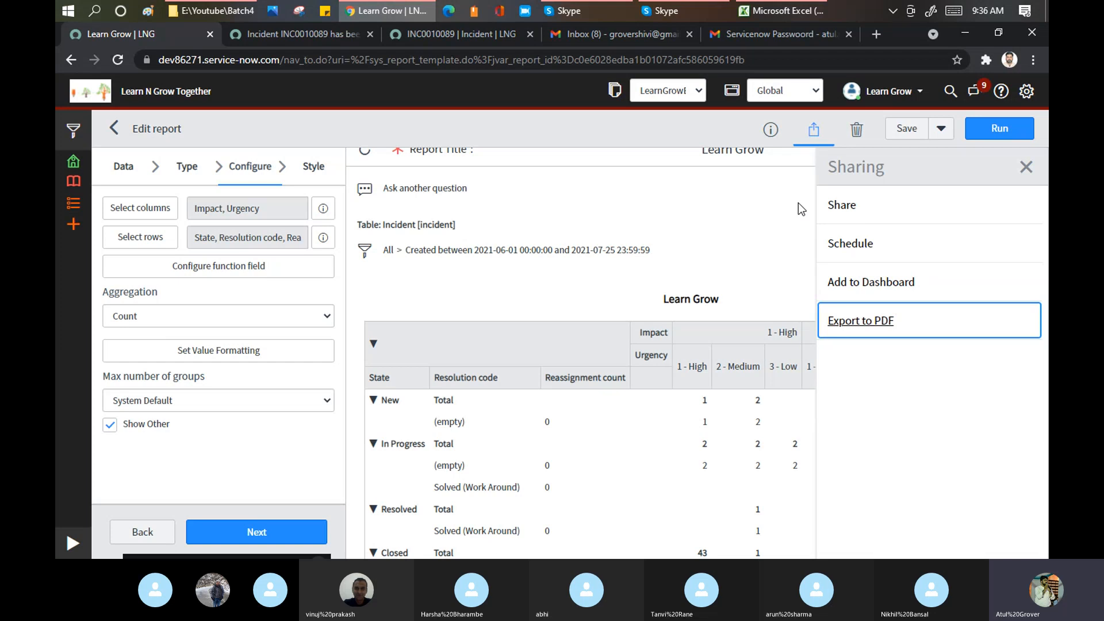
# - In Share settings choose Everyone, then Groups and Users, and switch to the Skype call
pyautogui.click(856, 206)
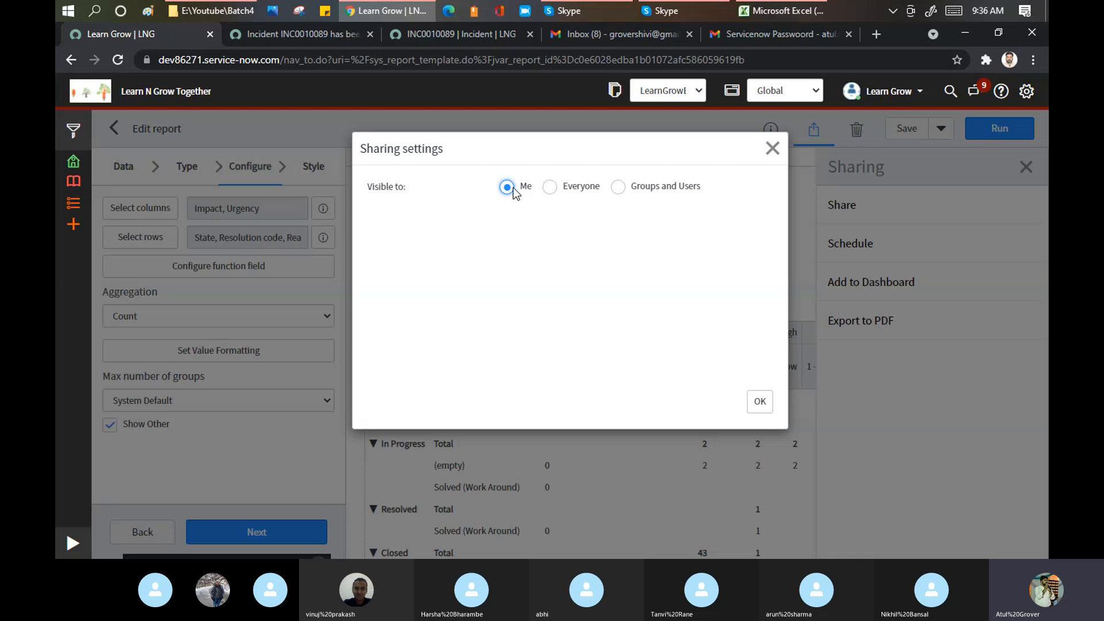
pyautogui.click(548, 188)
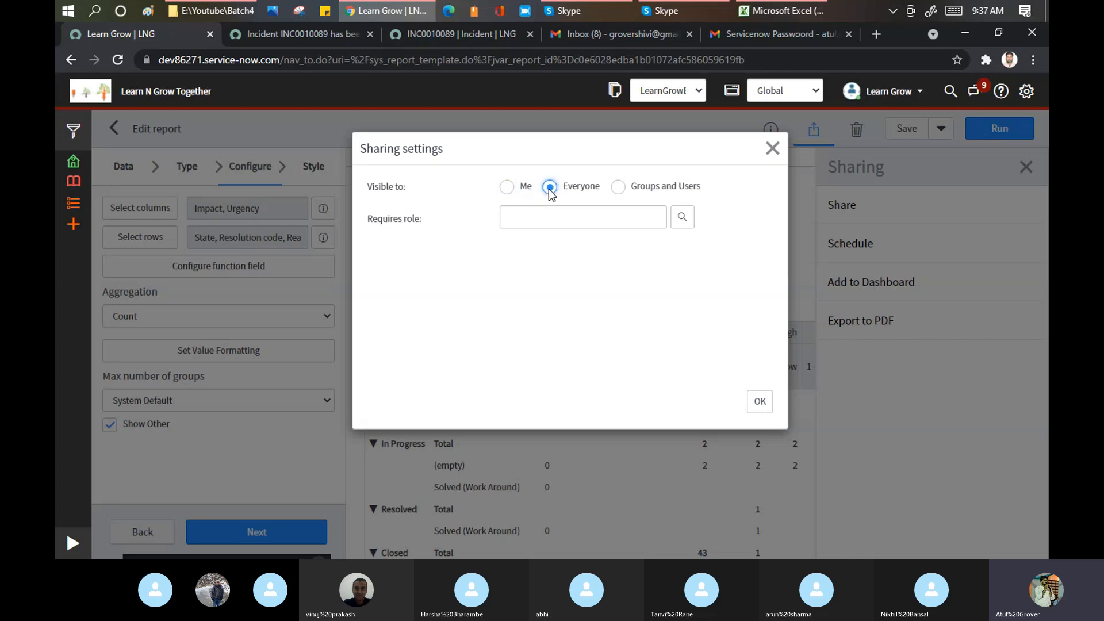
pyautogui.click(617, 187)
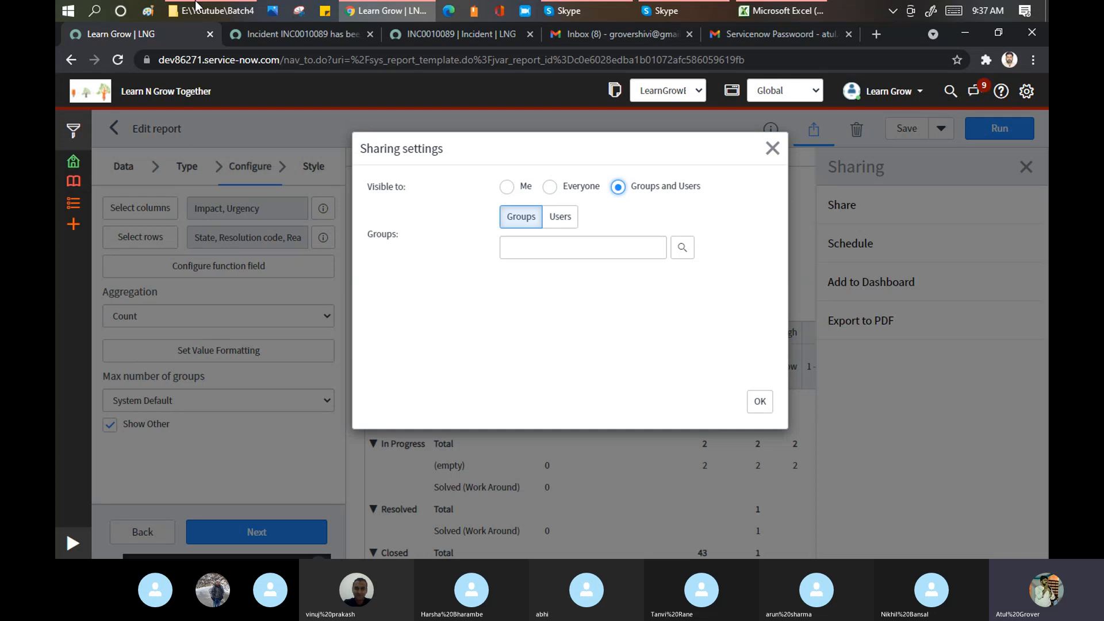
pyautogui.click(585, 12)
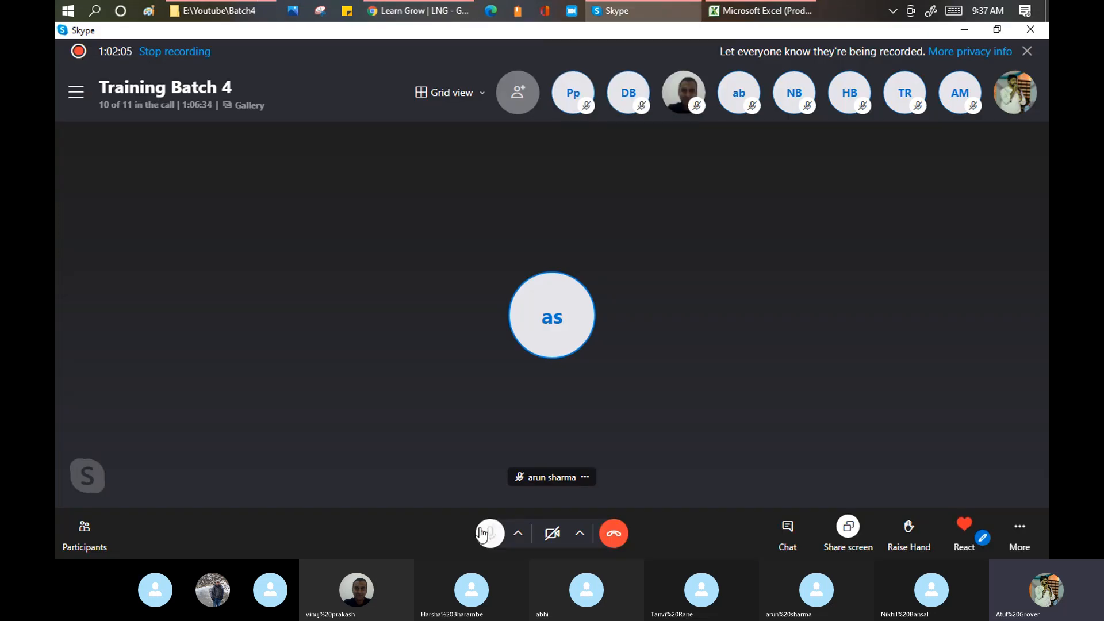
# - Mute and then unmute the Skype microphone, and return to the ServiceNow report in Chrome
pyautogui.click(483, 533)
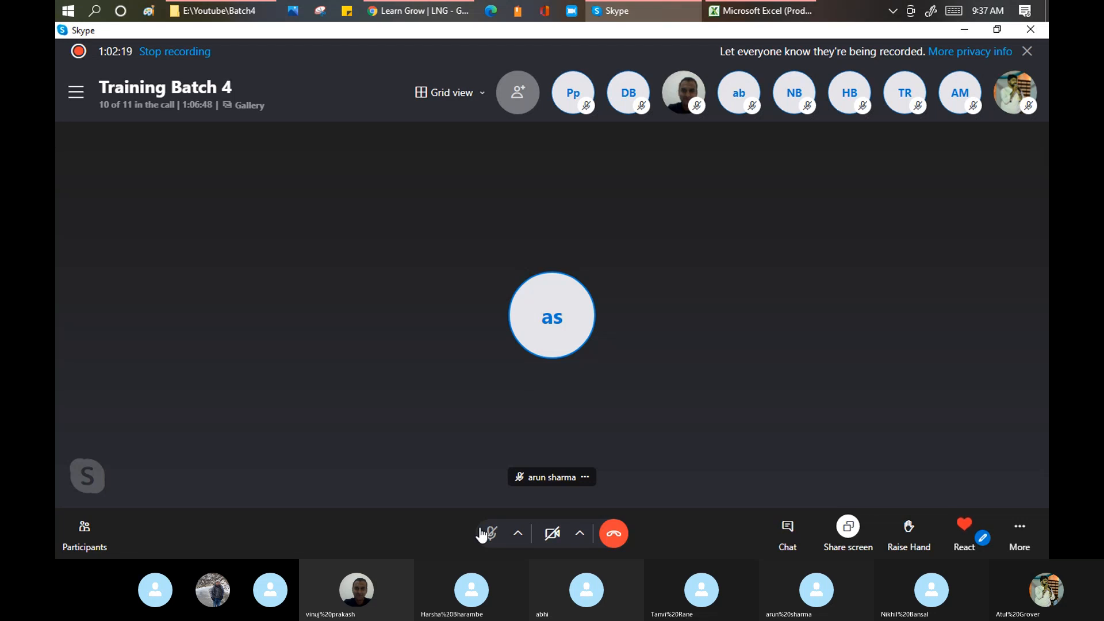
pyautogui.click(483, 533)
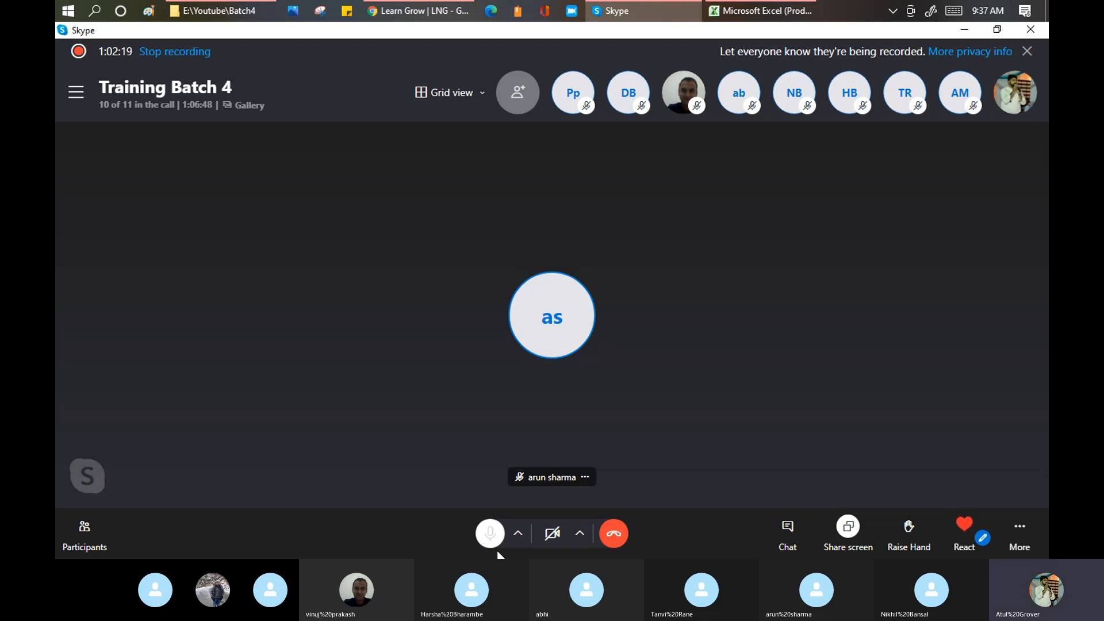
pyautogui.click(408, 12)
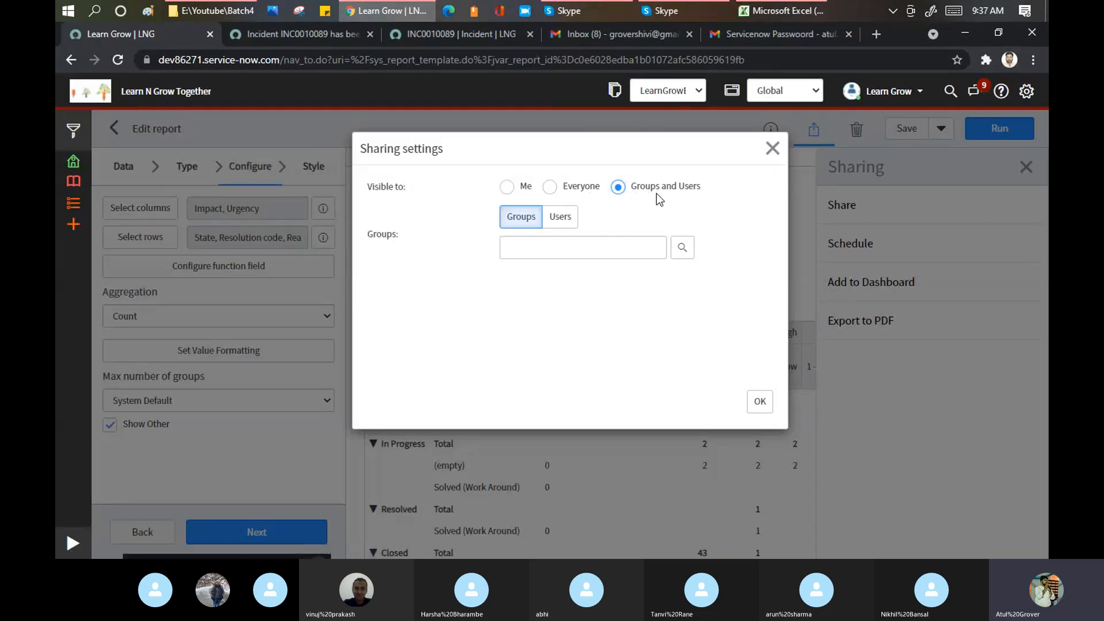
# - Search Groups for 'batch', add Batch4_Admin to the report's sharing, and confirm with OK
pyautogui.click(581, 251)
pyautogui.write('btach')
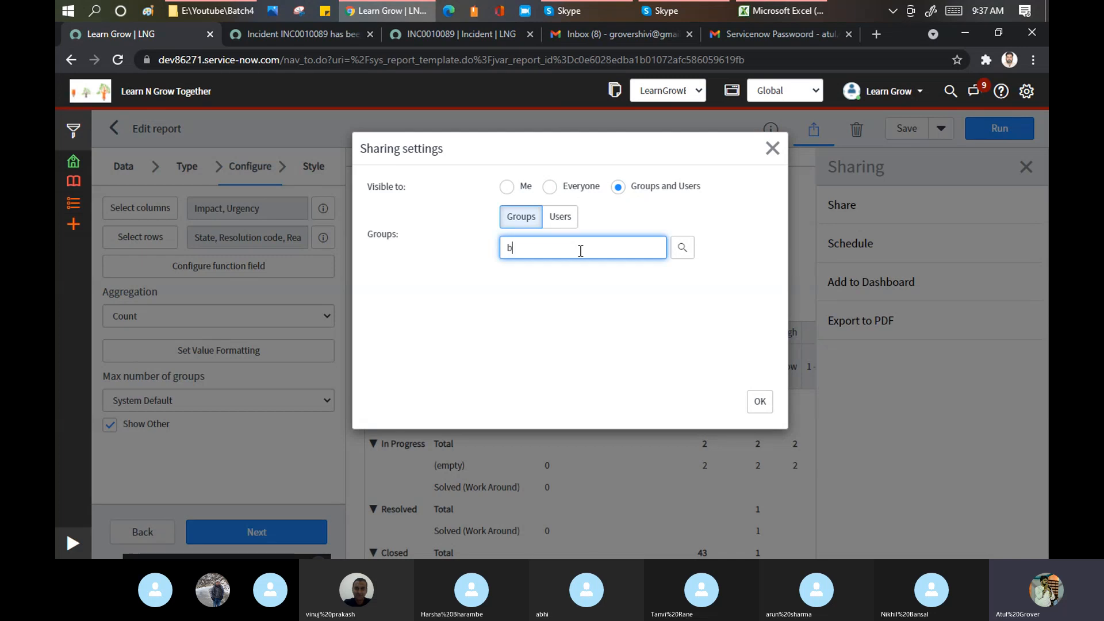
pyautogui.press('BackSpace')
pyautogui.press('BackSpace')
pyautogui.press('BackSpace')
pyautogui.press('BackSpace')
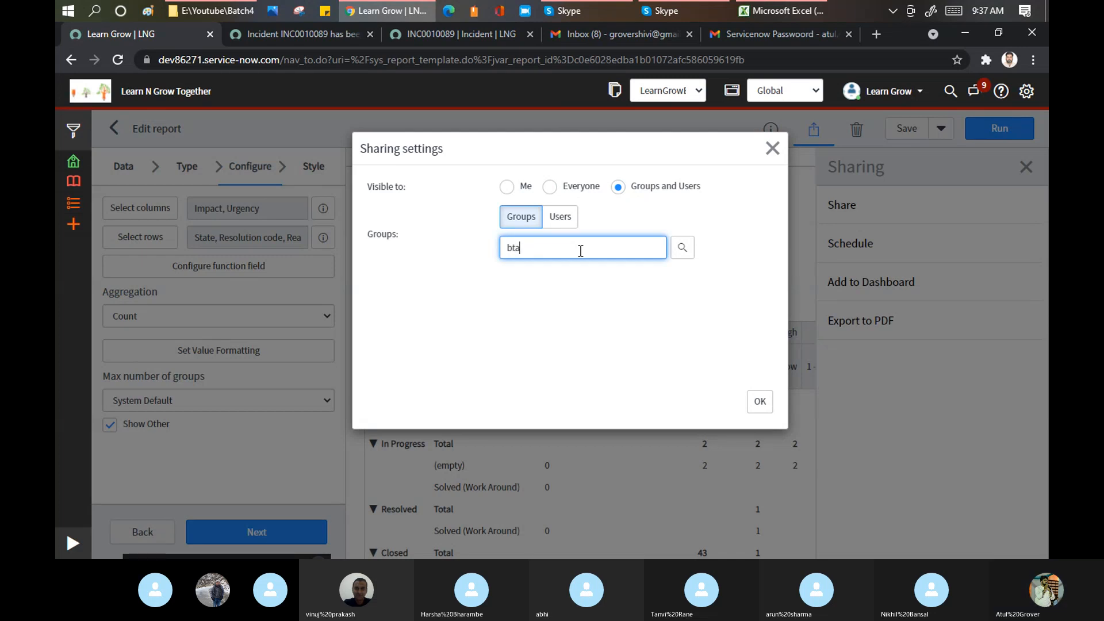
pyautogui.write('atch')
pyautogui.click(559, 281)
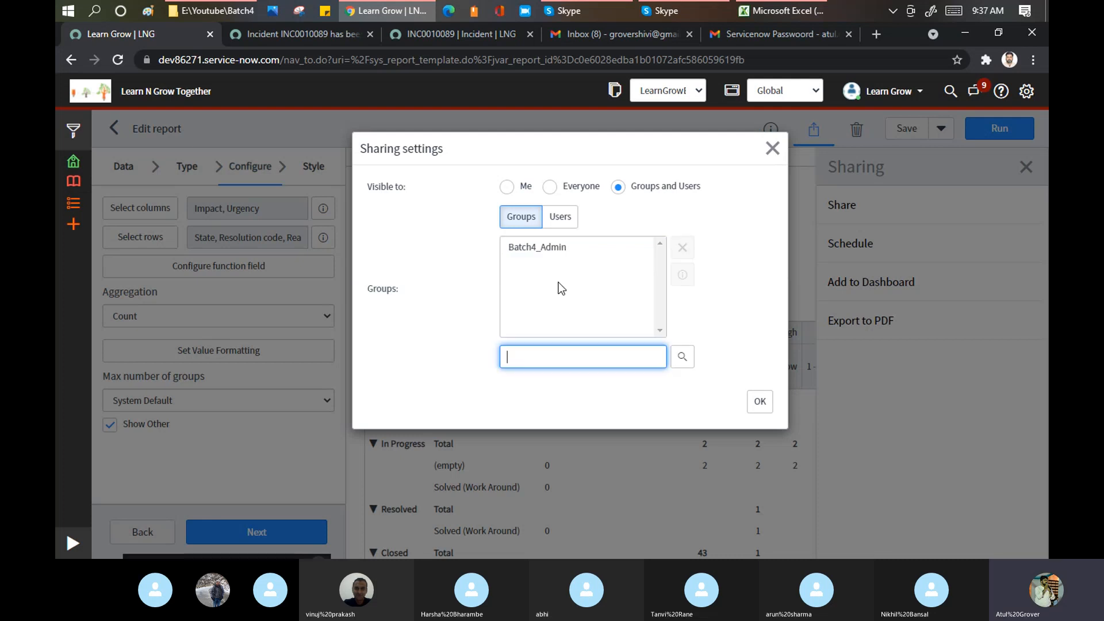
pyautogui.click(760, 403)
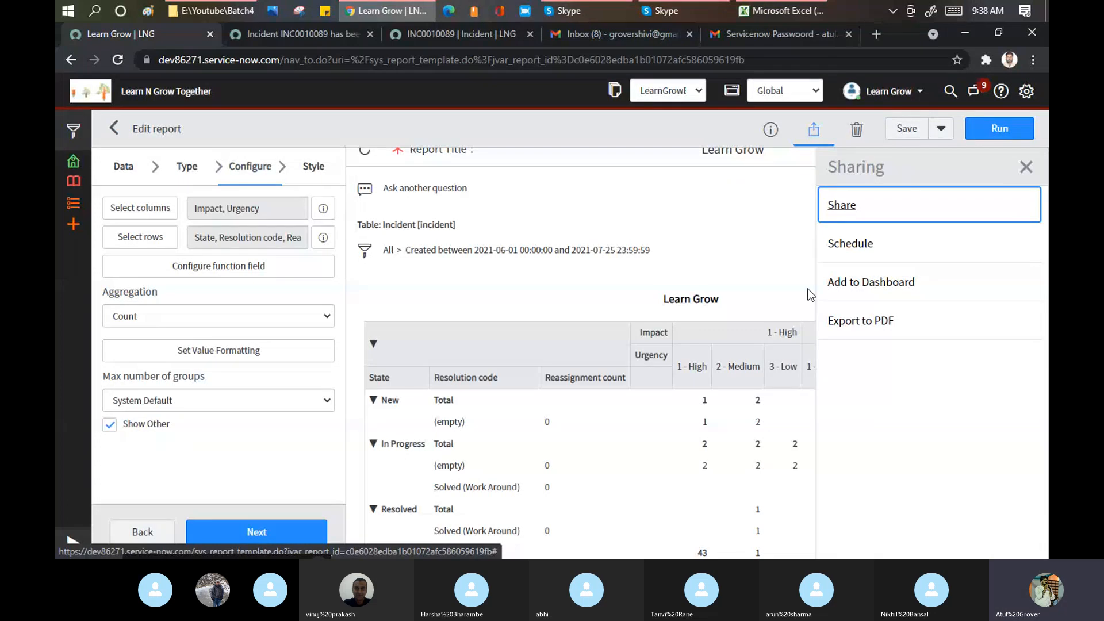
# - Try Schedule, copy the required plugin id com.snc.whtp from the warning, and dismiss it
pyautogui.click(866, 251)
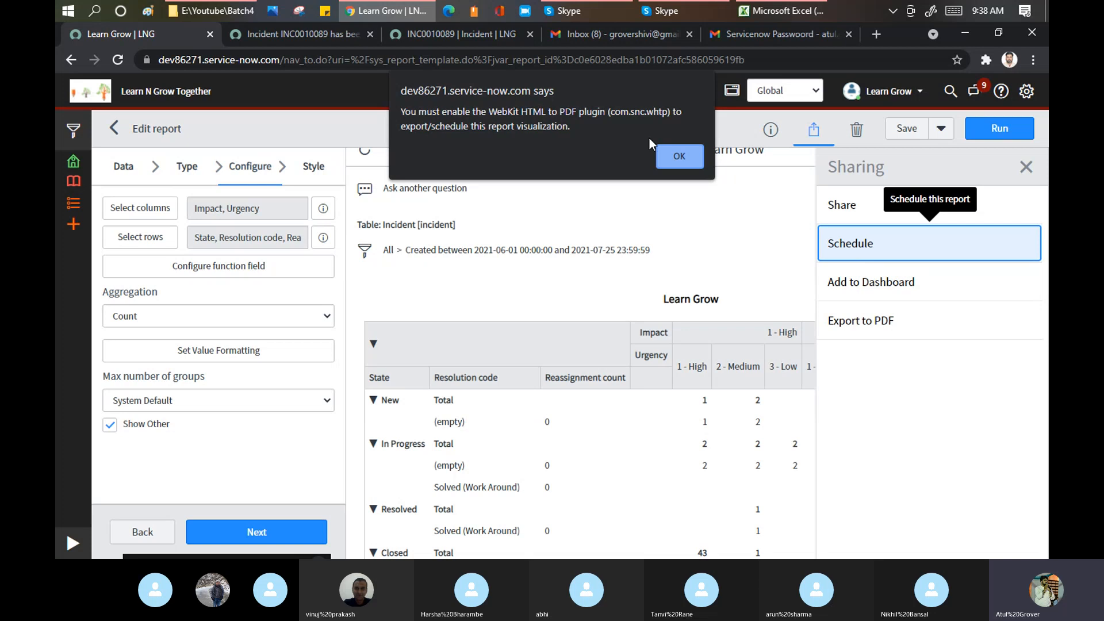
pyautogui.moveTo(611, 113); pyautogui.dragTo(667, 119)
pyautogui.hotkey('ctrl', 'c')
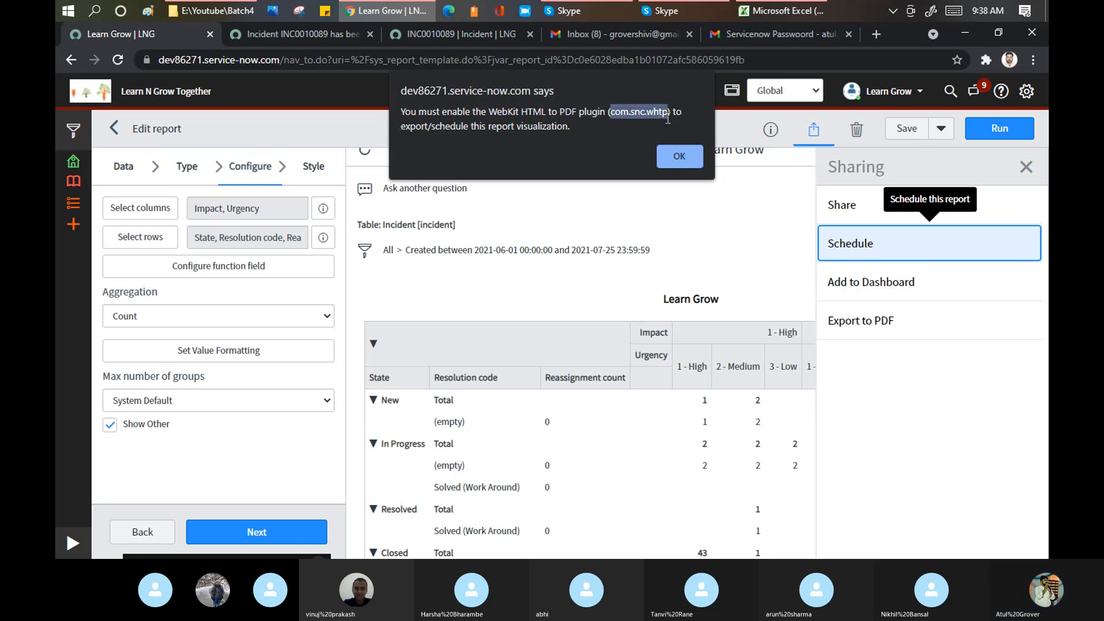
pyautogui.click(672, 164)
# - Filter the navigator for 'plugins' and open the Plugins page in a new tab
pyautogui.click(74, 543)
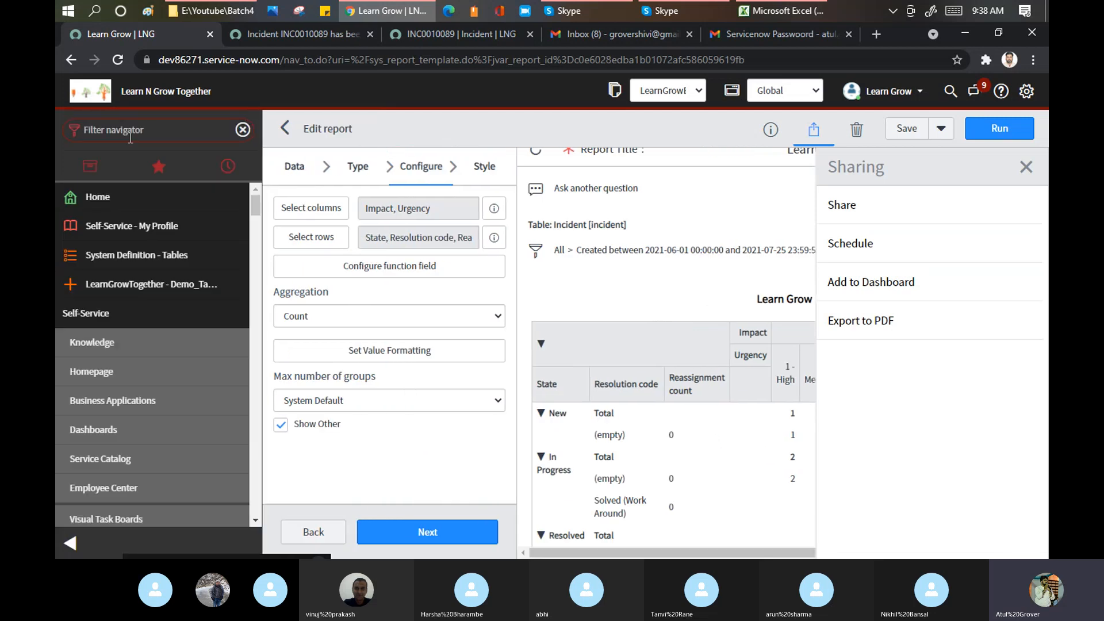
pyautogui.write('plugins')
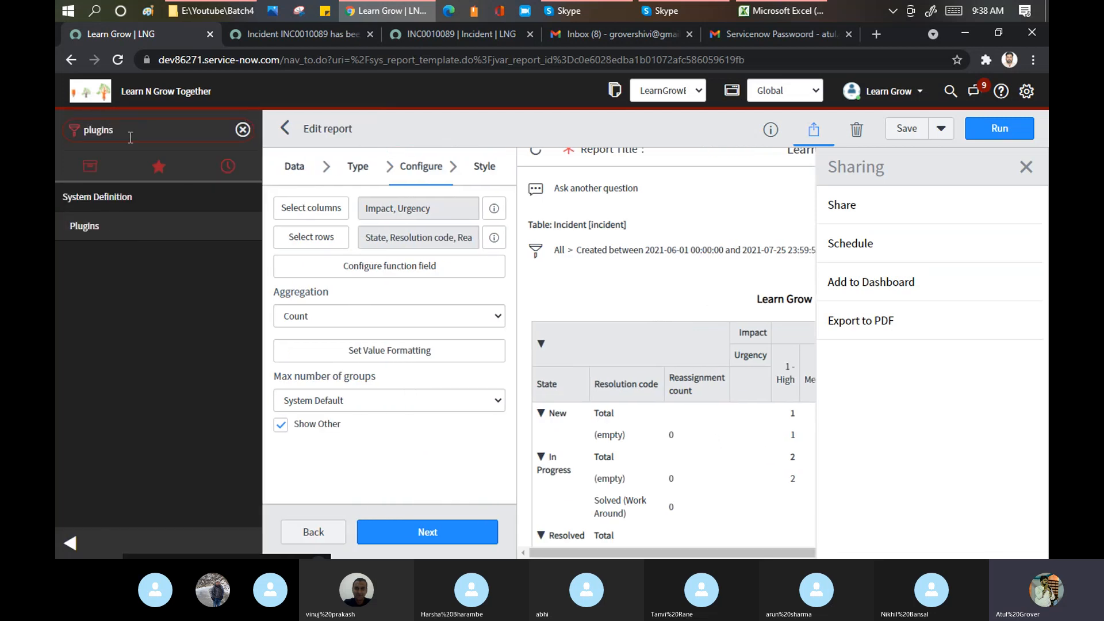
pyautogui.middleClick(99, 227)
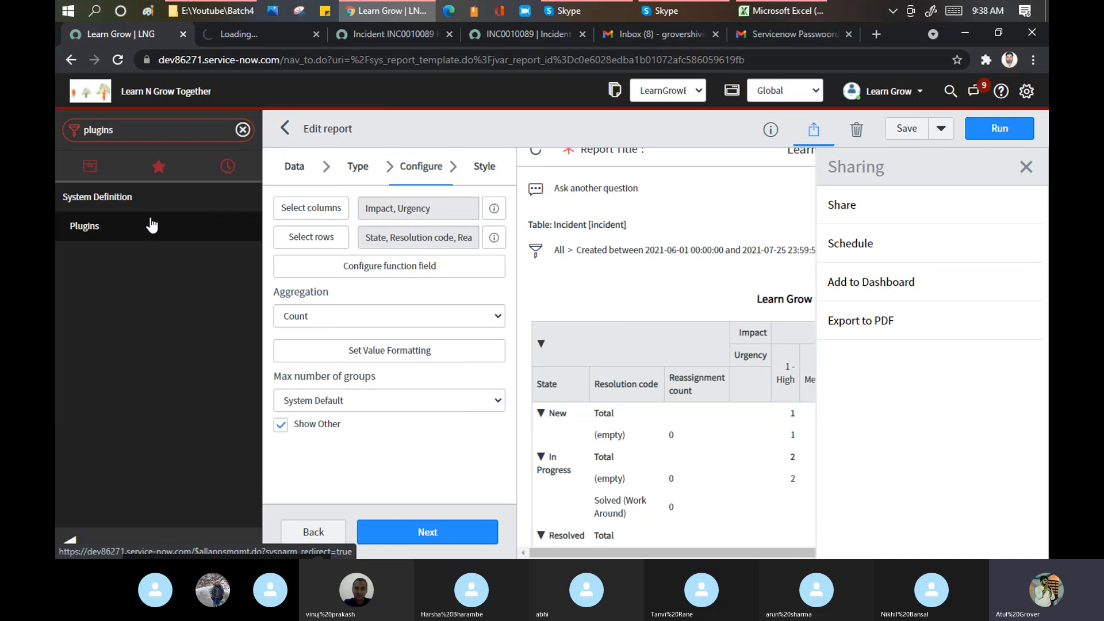
pyautogui.click(247, 34)
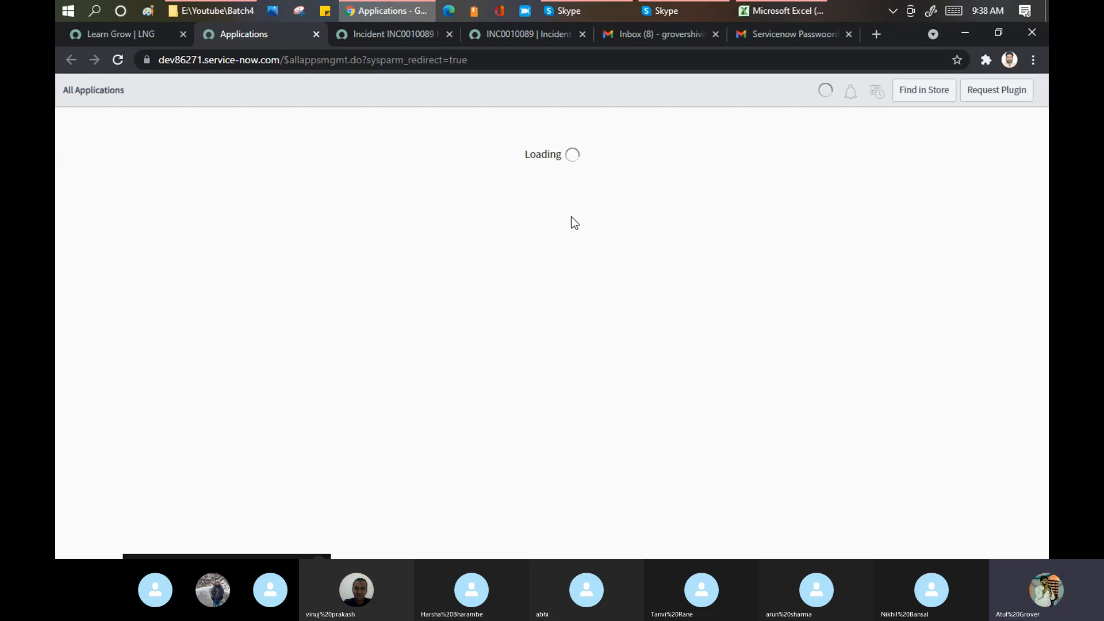
# - Filter the report editor's navigator for 'report', then bring the Applications tab to the front
pyautogui.click(127, 35)
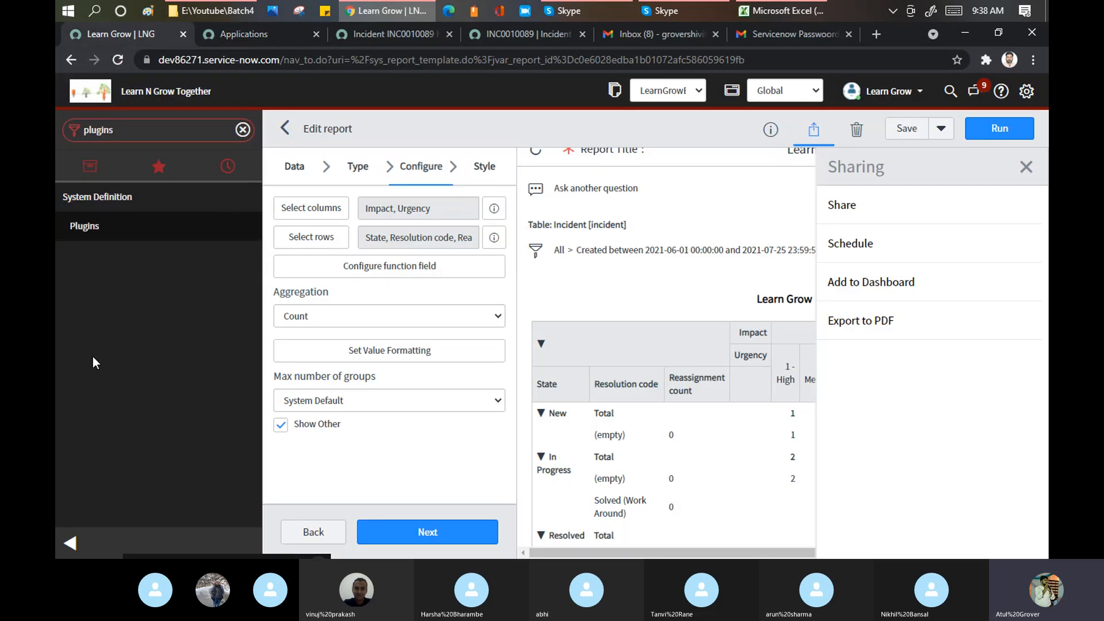
pyautogui.click(136, 130)
pyautogui.write('re')
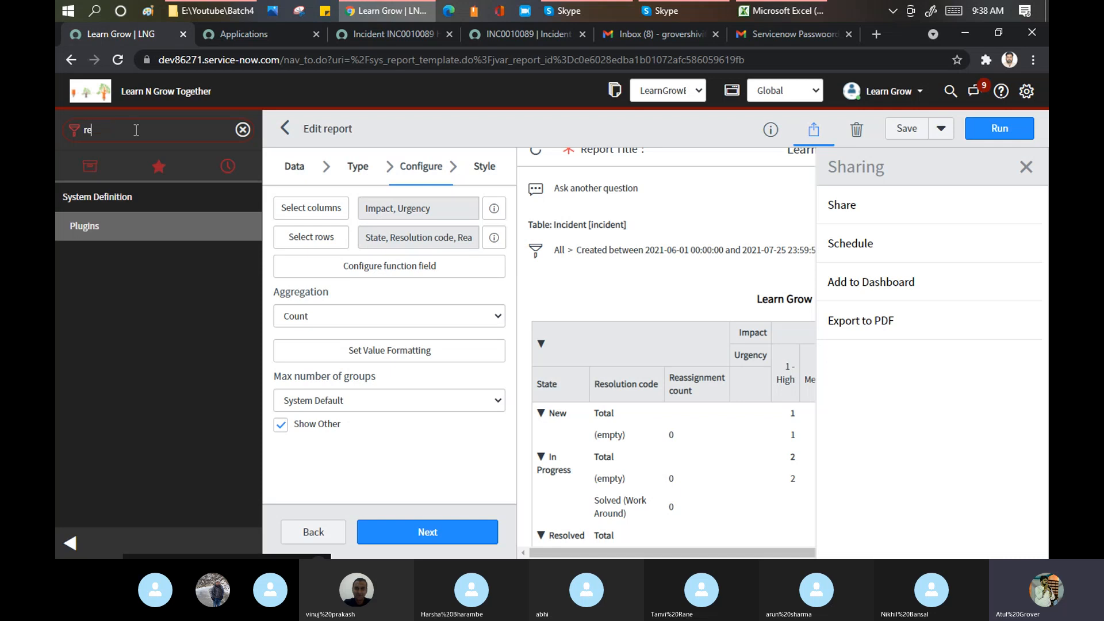
pyautogui.write('port')
pyautogui.scroll(-10, 146, 343)
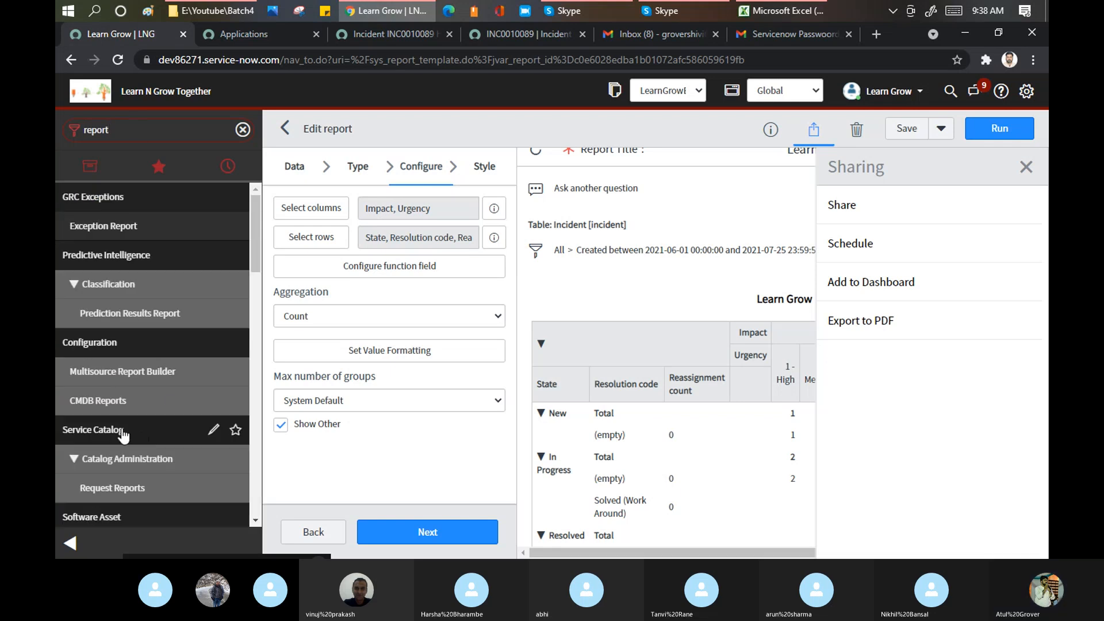
pyautogui.scroll(3, 95, 242)
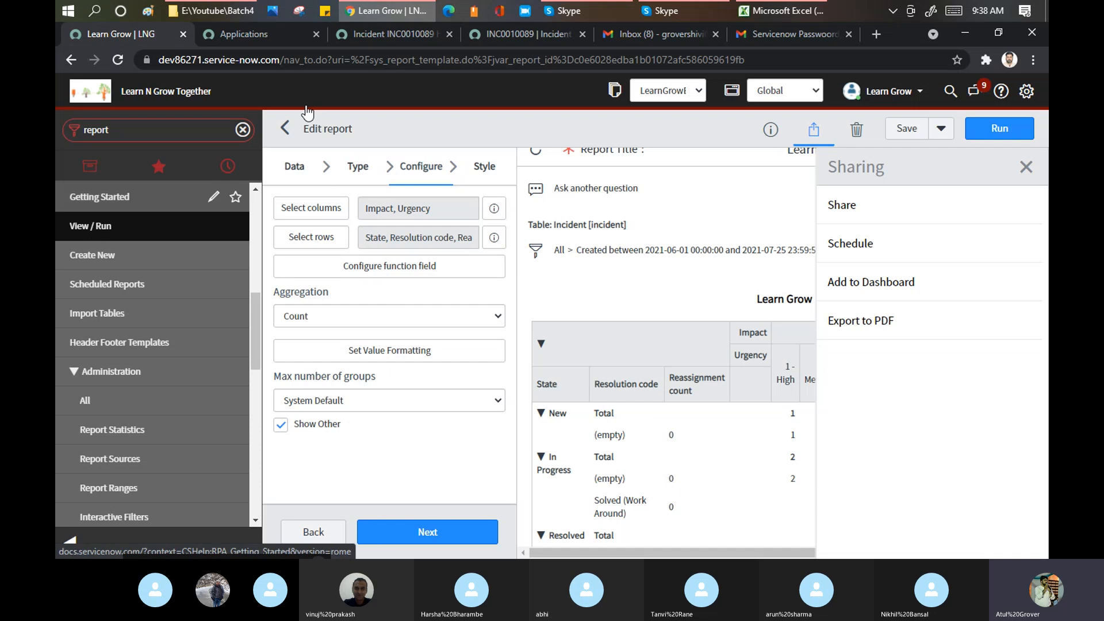
pyautogui.click(250, 35)
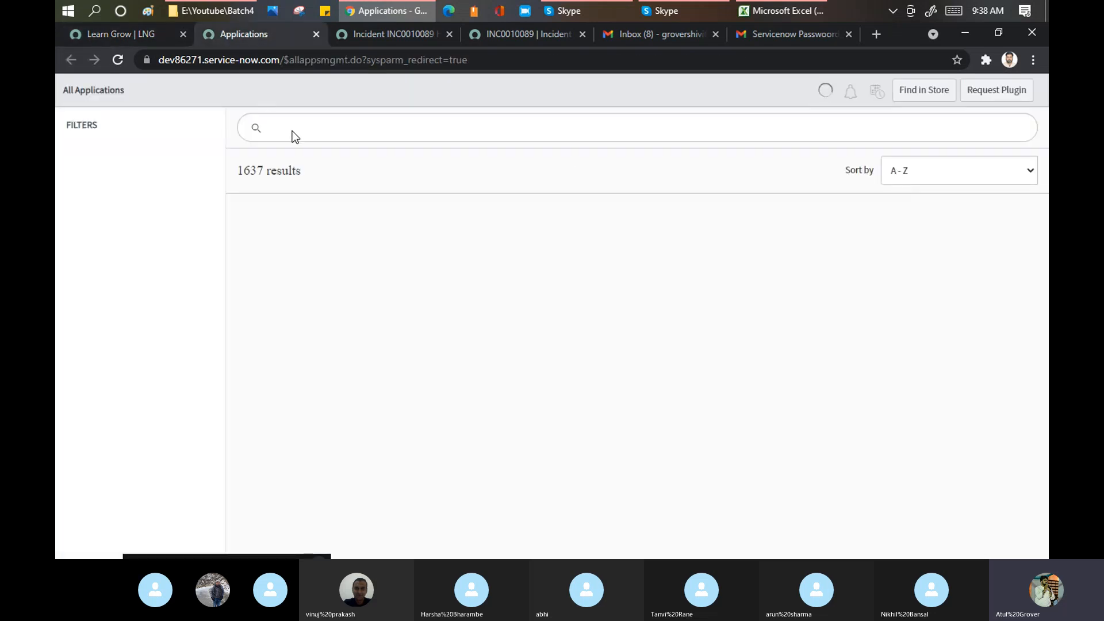
# - Search the applications for com.snc.whtp and start installing the WebKit HTML to PDF plugin
pyautogui.click(307, 131)
pyautogui.hotkey('ctrl', 'v')
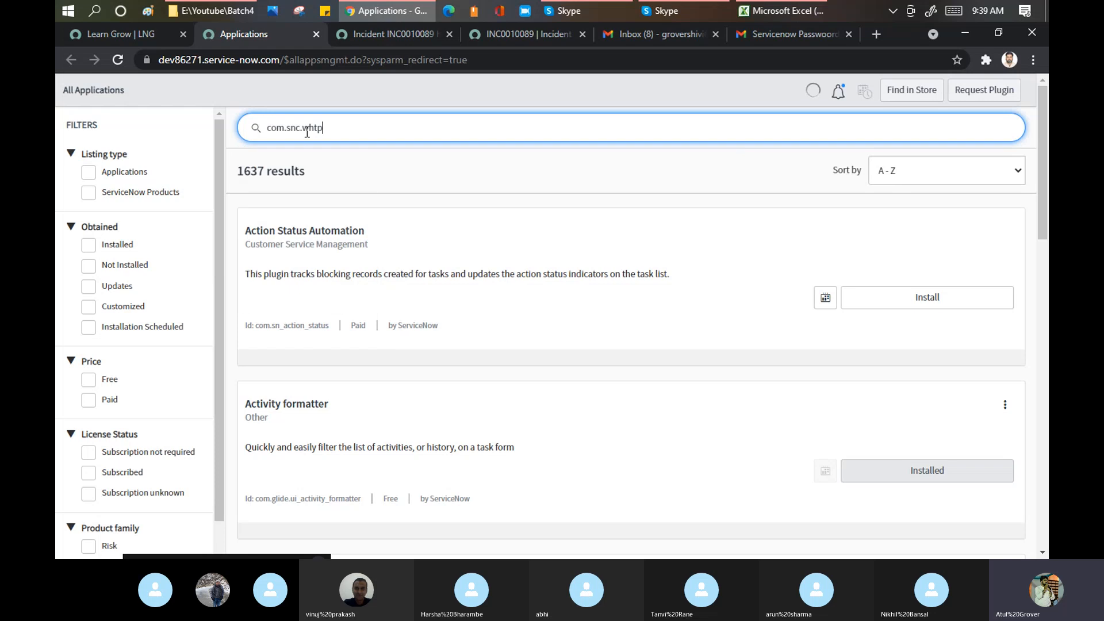
pyautogui.press('Return')
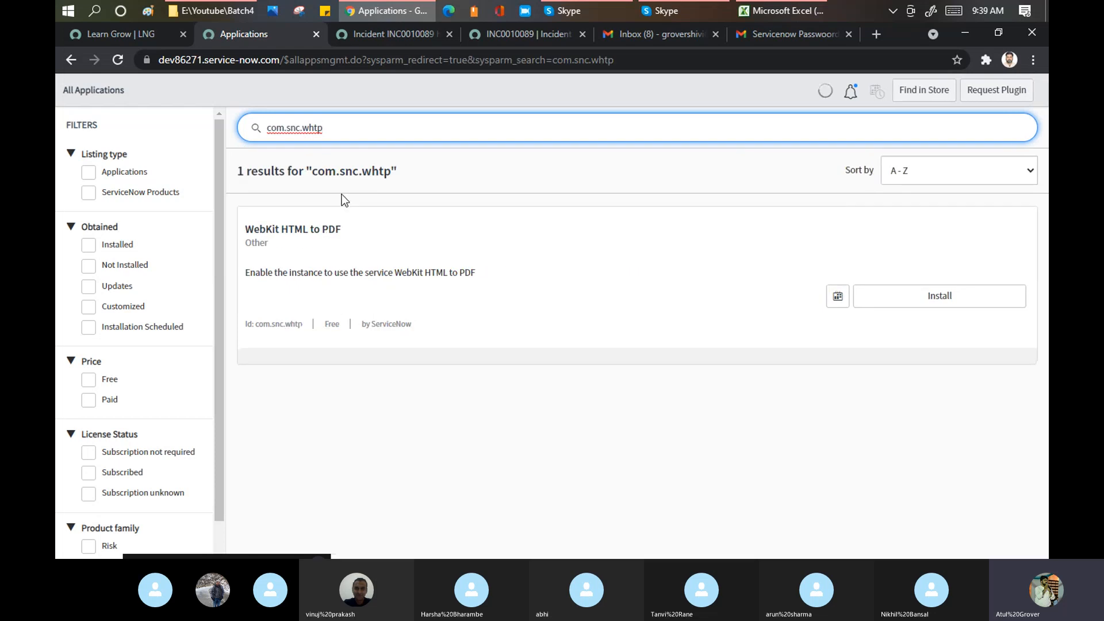
pyautogui.click(939, 301)
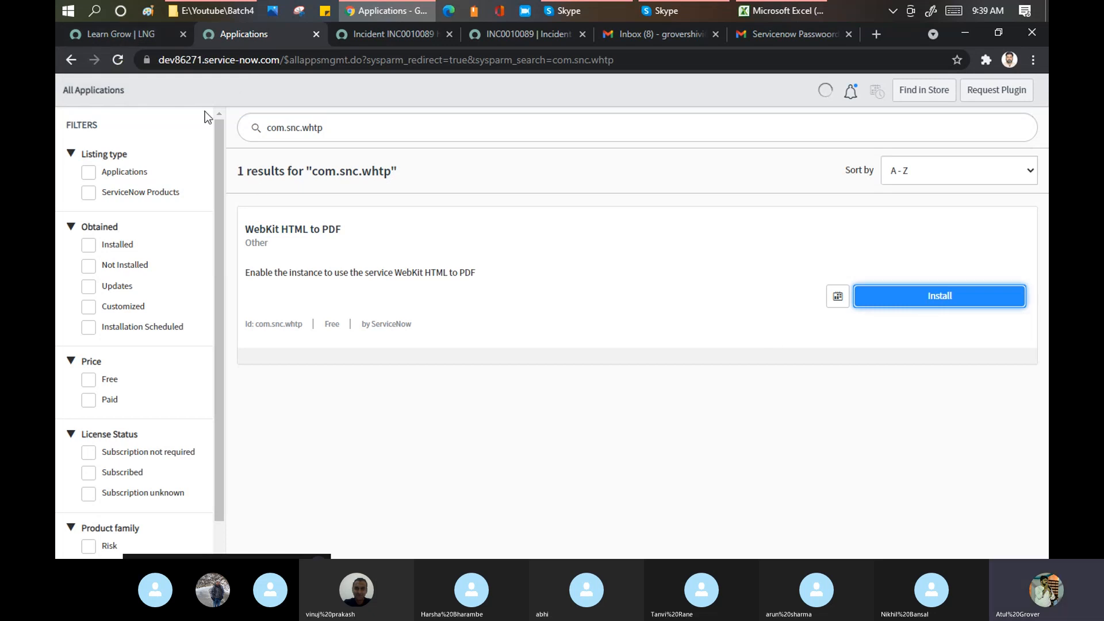
pyautogui.click(107, 33)
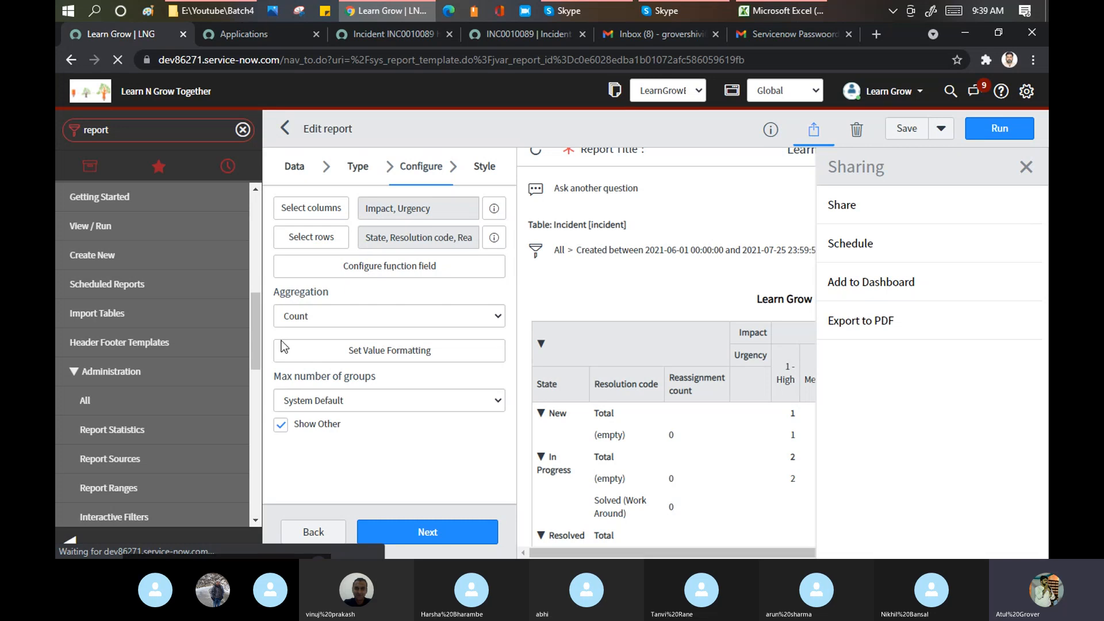
# - Open the 30/60/90 Day Task Aging report from the All reports list
pyautogui.click(101, 230)
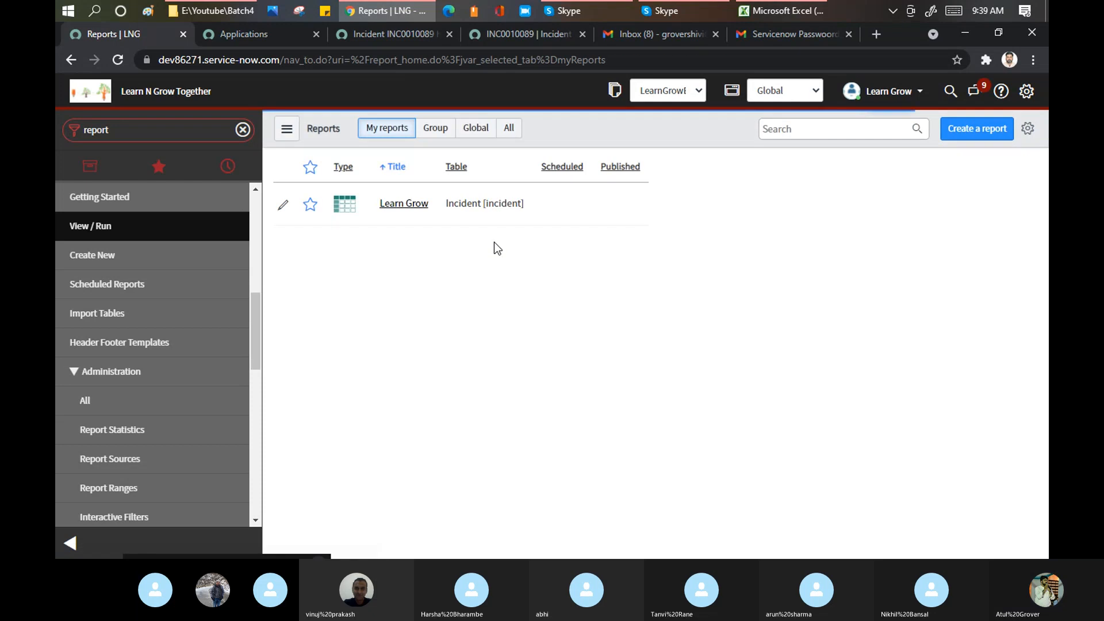
pyautogui.click(509, 127)
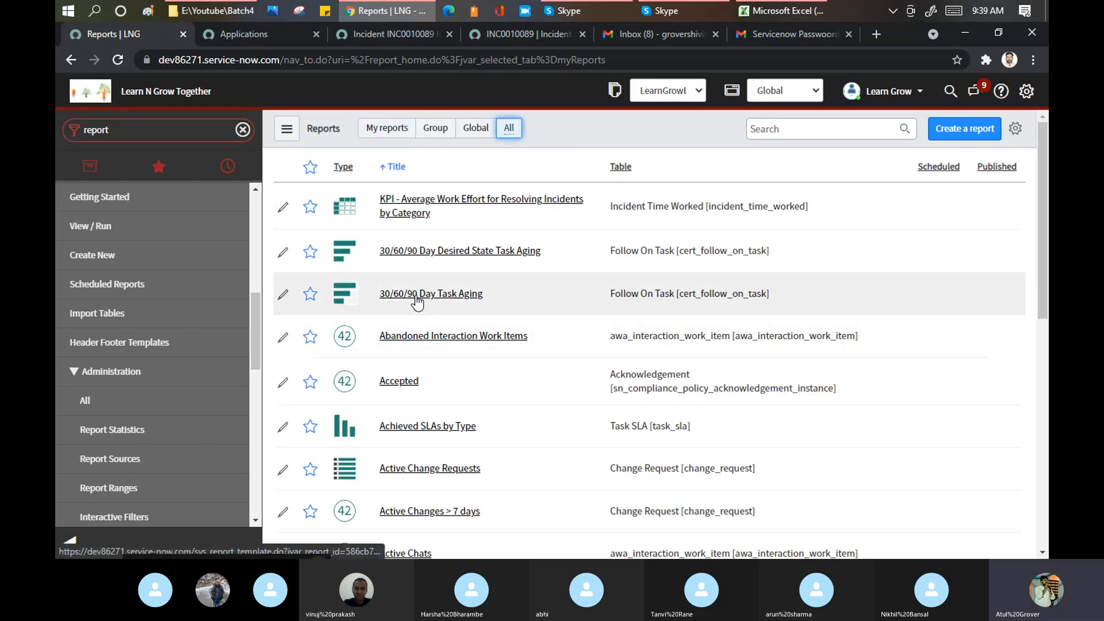
pyautogui.click(415, 295)
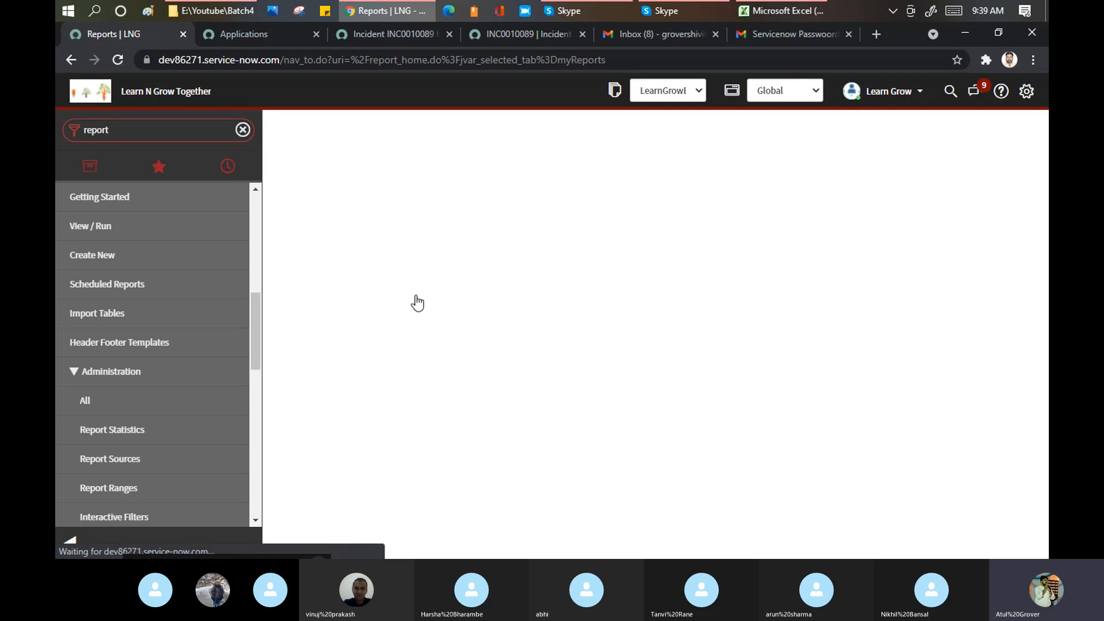
# - Activate the WebKit HTML to PDF plugin on the Applications tab, then return to the report
pyautogui.click(264, 33)
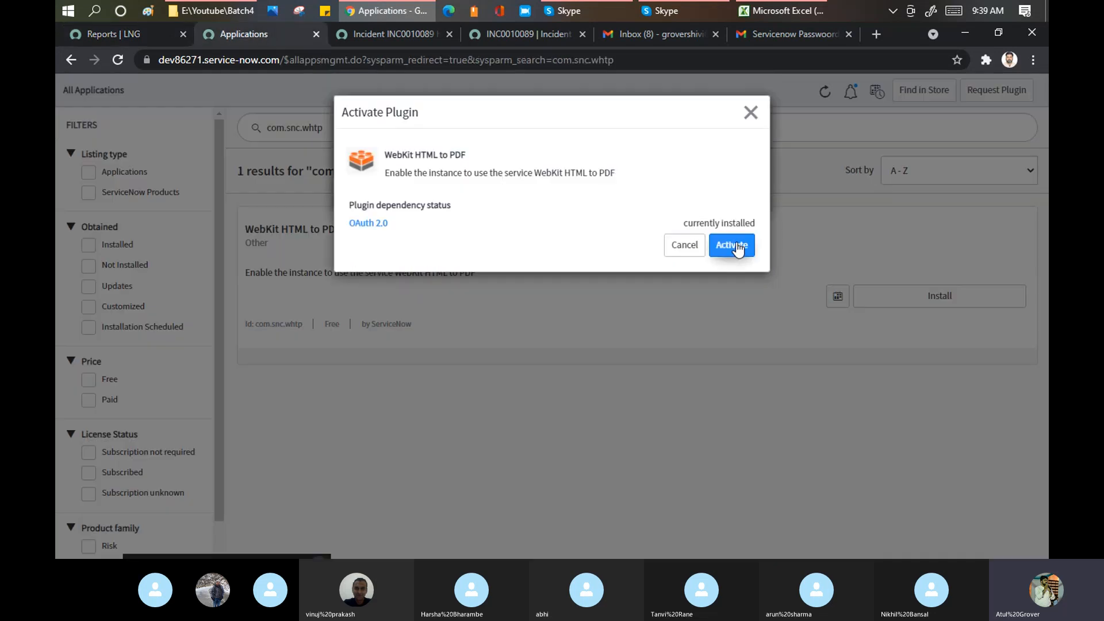
pyautogui.click(738, 249)
pyautogui.click(116, 32)
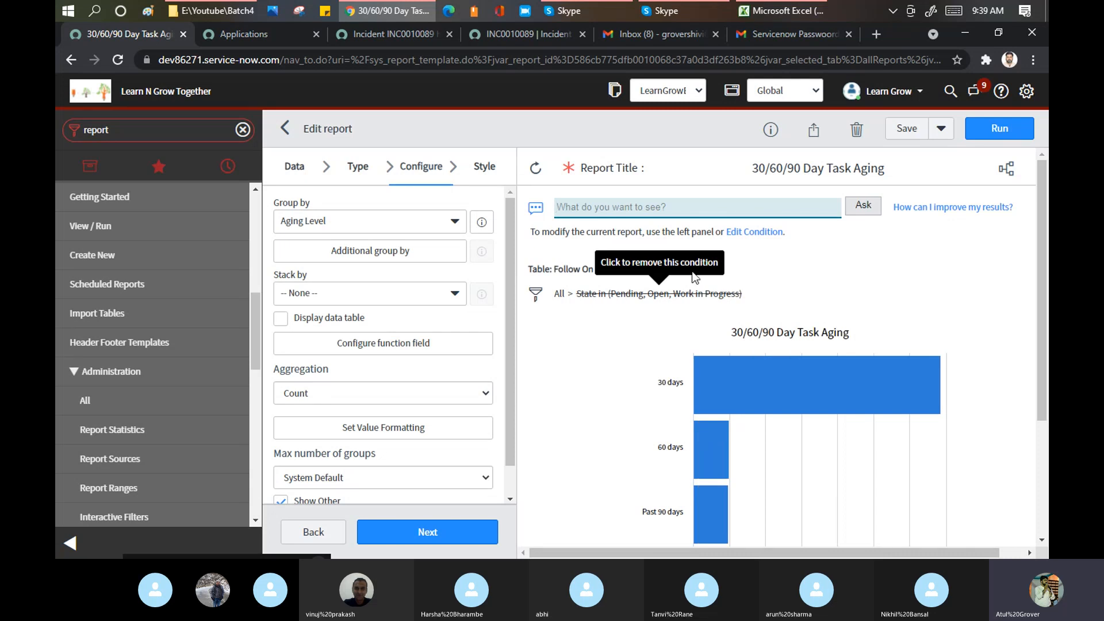
# - Open the 30/60/90 Day Task Aging email schedule form and confirm the WebKit plugin activation succeeded
pyautogui.click(815, 133)
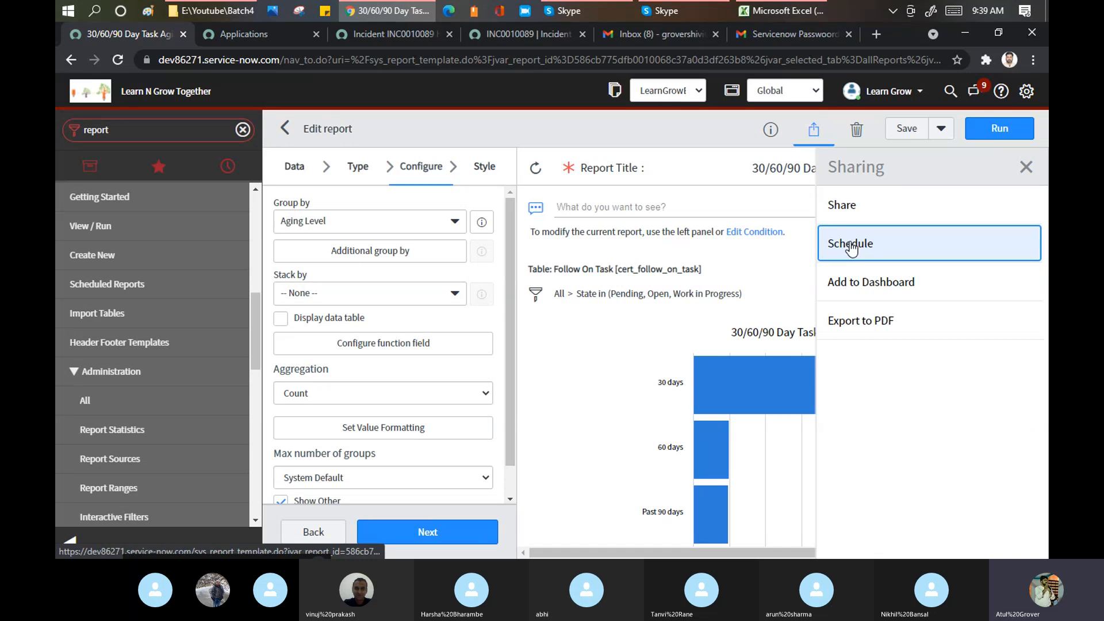
pyautogui.click(851, 246)
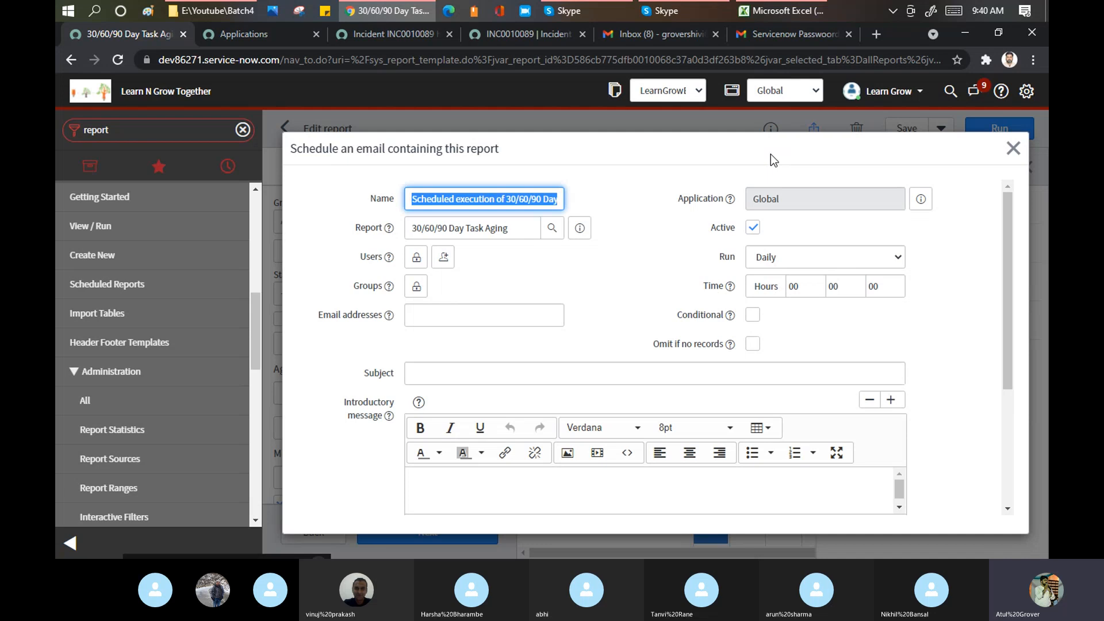
pyautogui.click(234, 33)
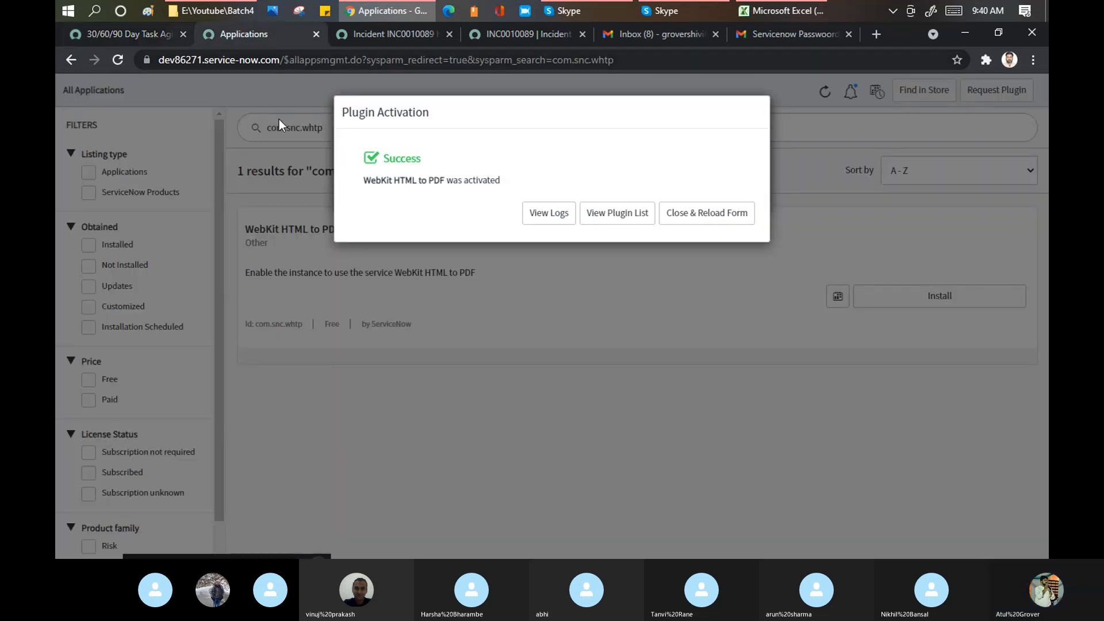
pyautogui.click(730, 222)
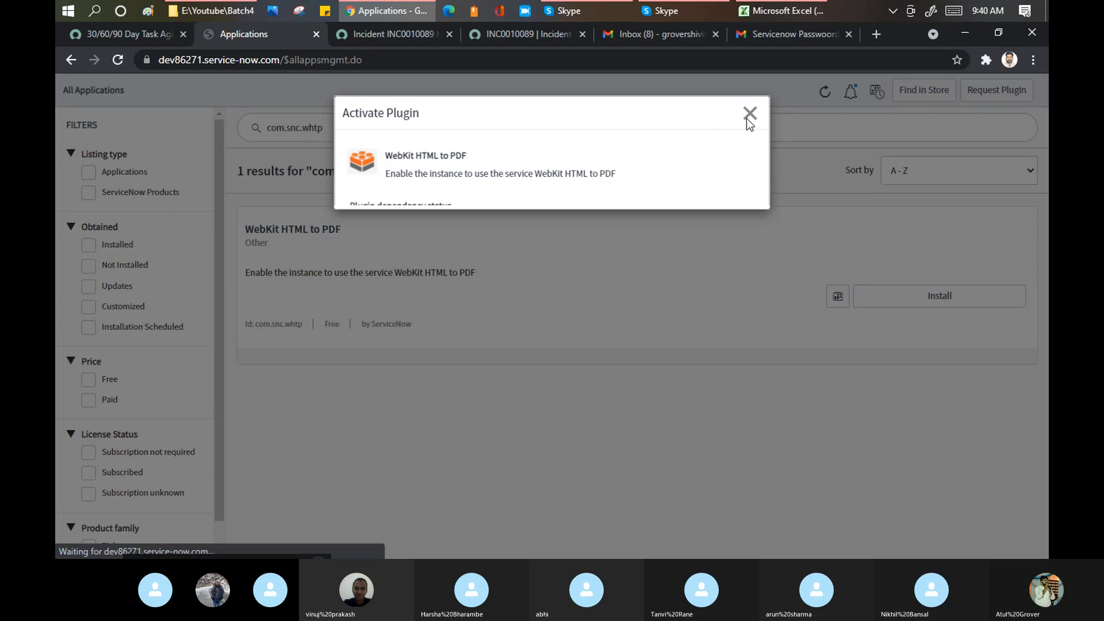
pyautogui.click(123, 34)
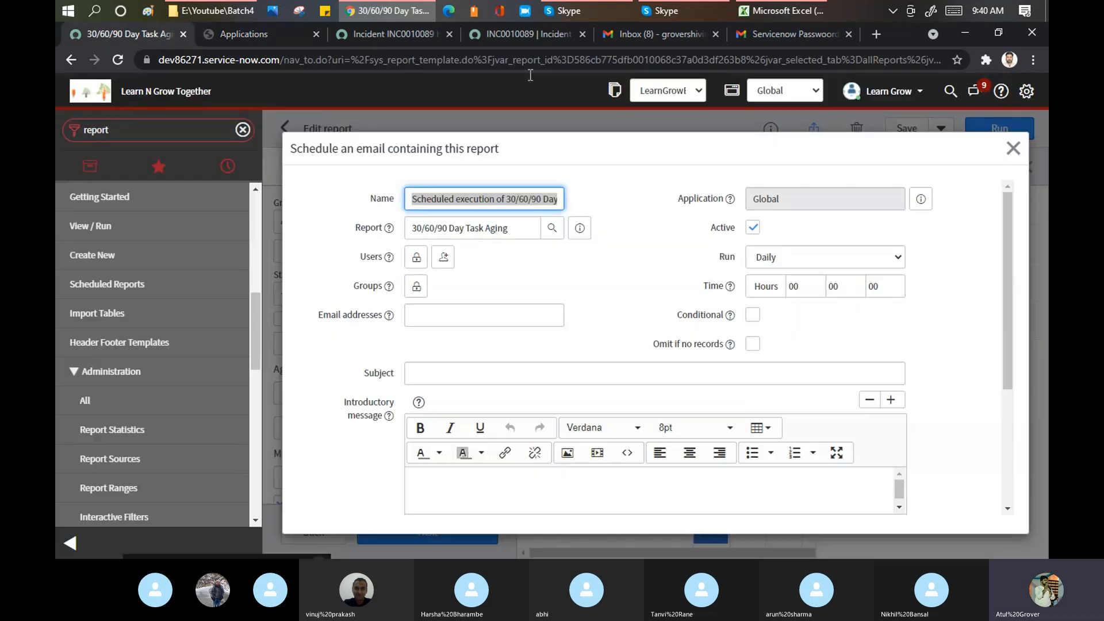
pyautogui.click(636, 190)
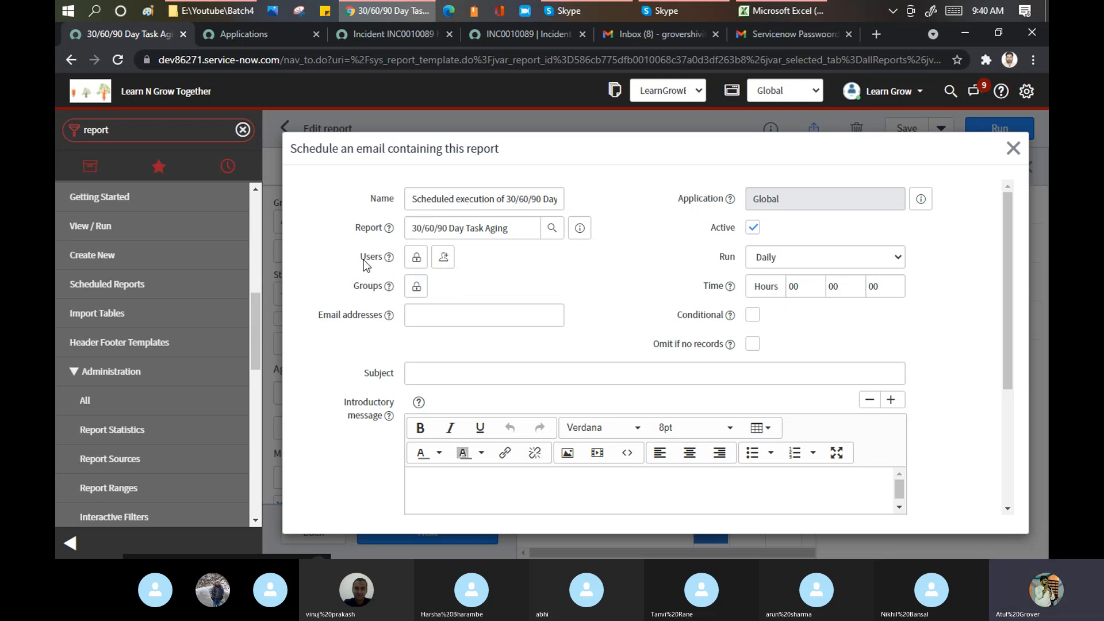
# - Search Users for the recipient's name, add them, and enter an extra recipient e-mail address
pyautogui.moveTo(360, 259); pyautogui.dragTo(382, 262)
pyautogui.moveTo(391, 264)
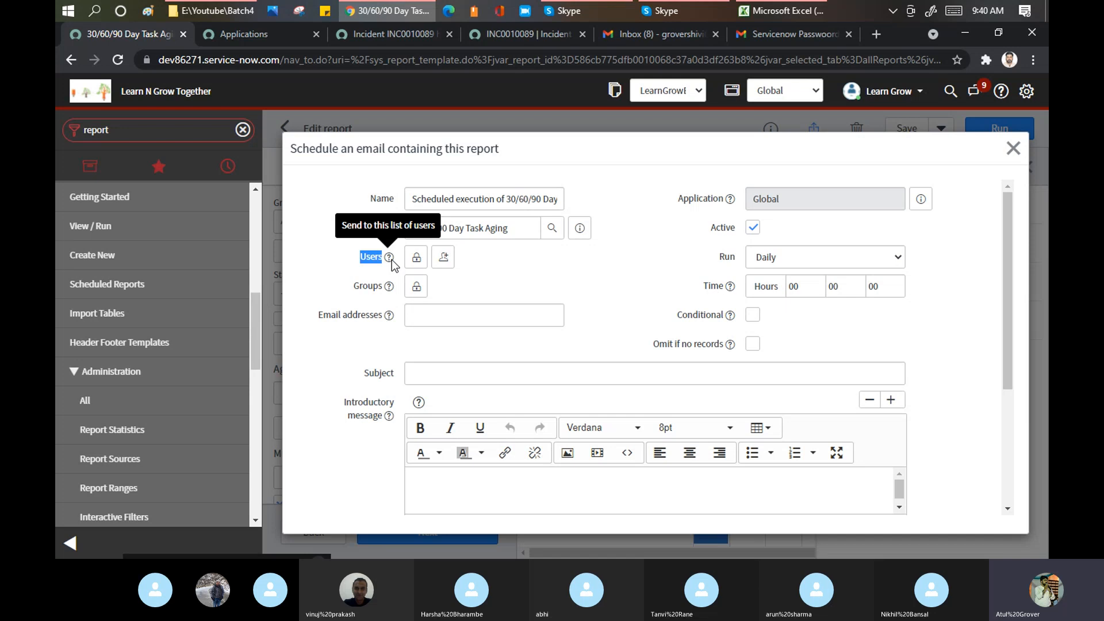
pyautogui.click(416, 257)
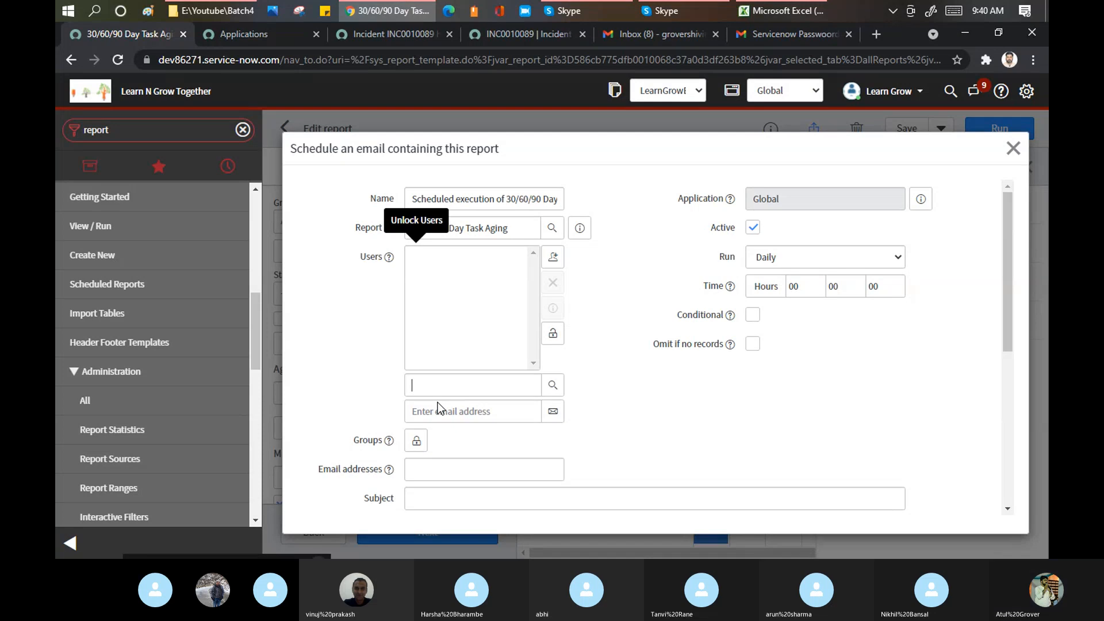
pyautogui.write('tanv')
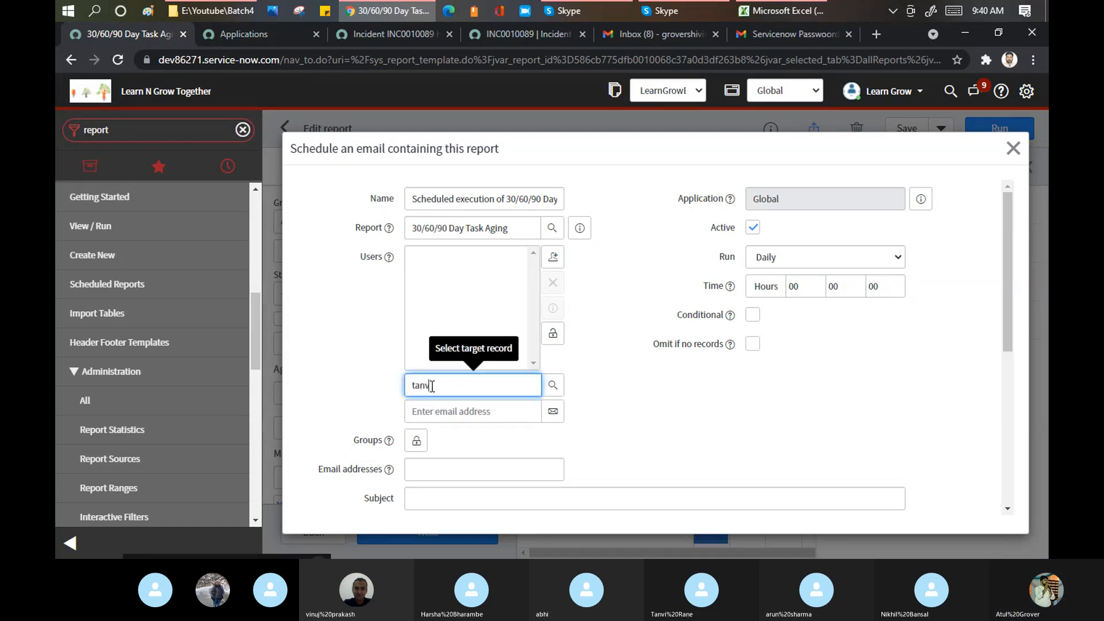
pyautogui.click(435, 403)
pyautogui.click(437, 409)
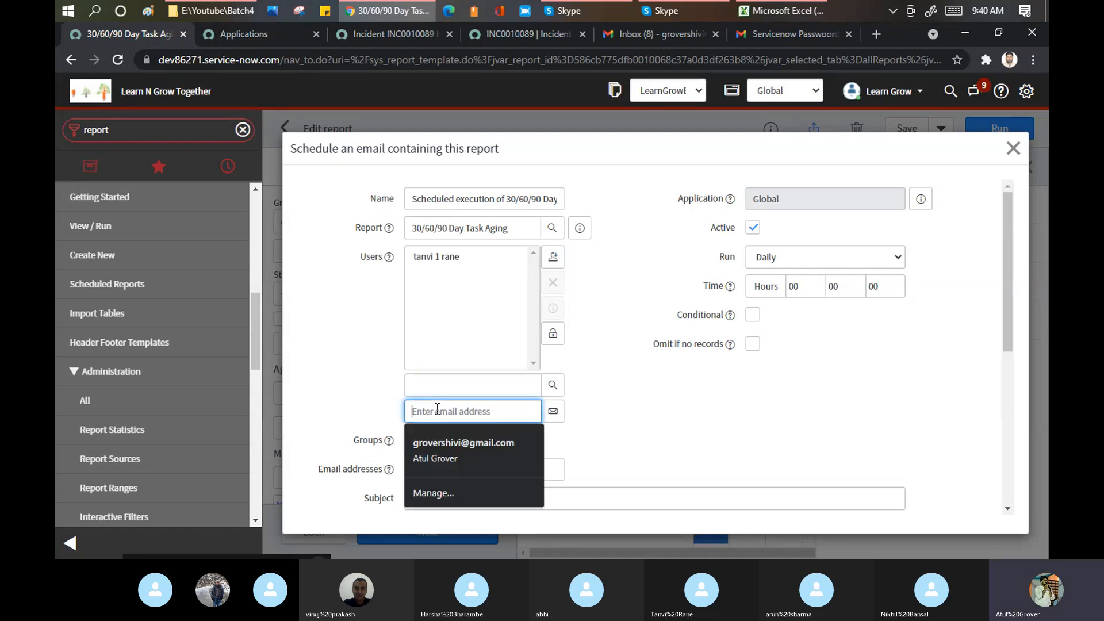
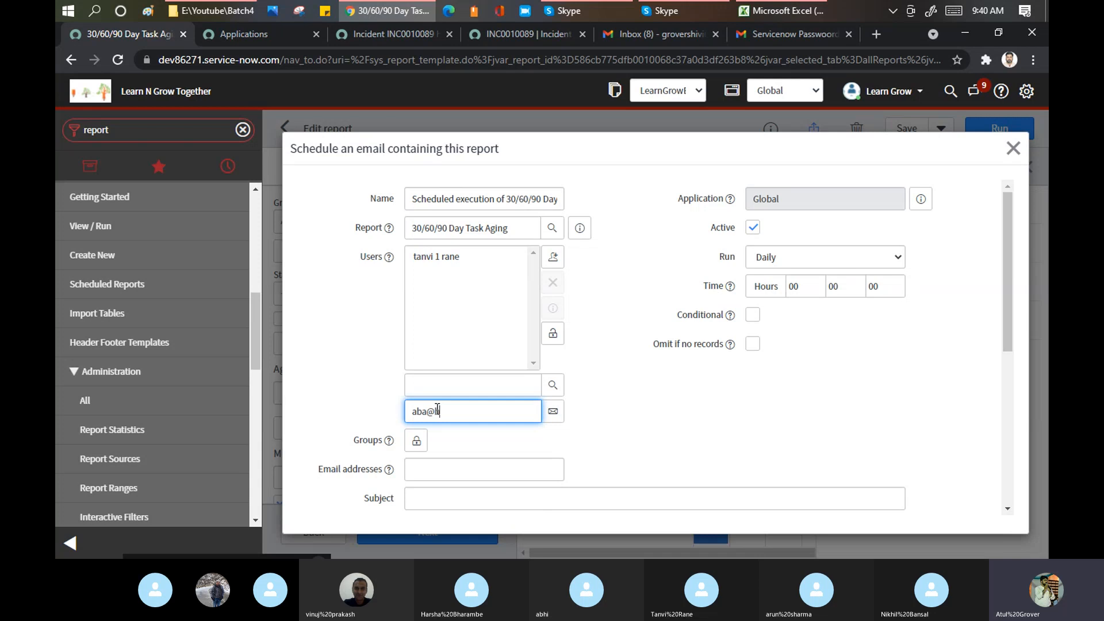
pyautogui.click(553, 333)
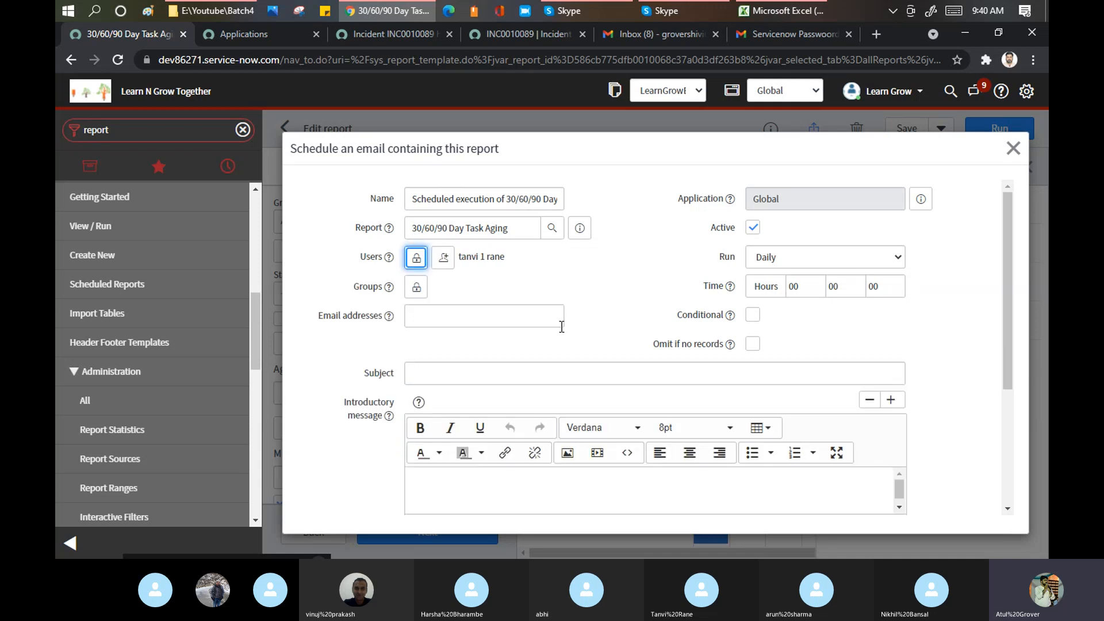
# - Open and close the Groups recipient picker without adding a group, then show the Run frequency choices
pyautogui.click(414, 288)
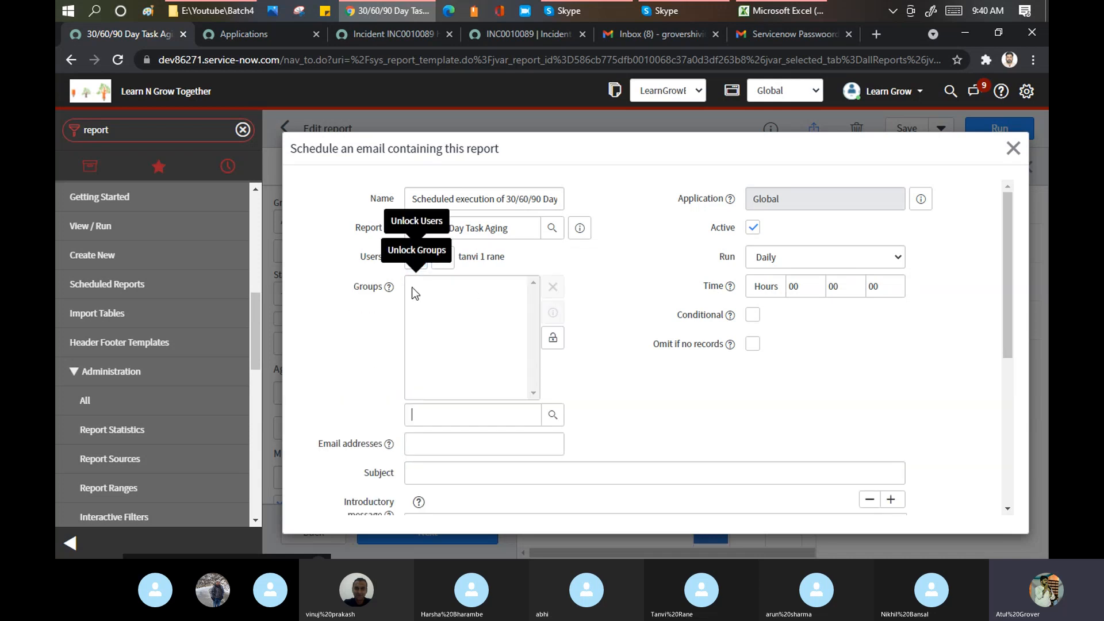
pyautogui.click(471, 416)
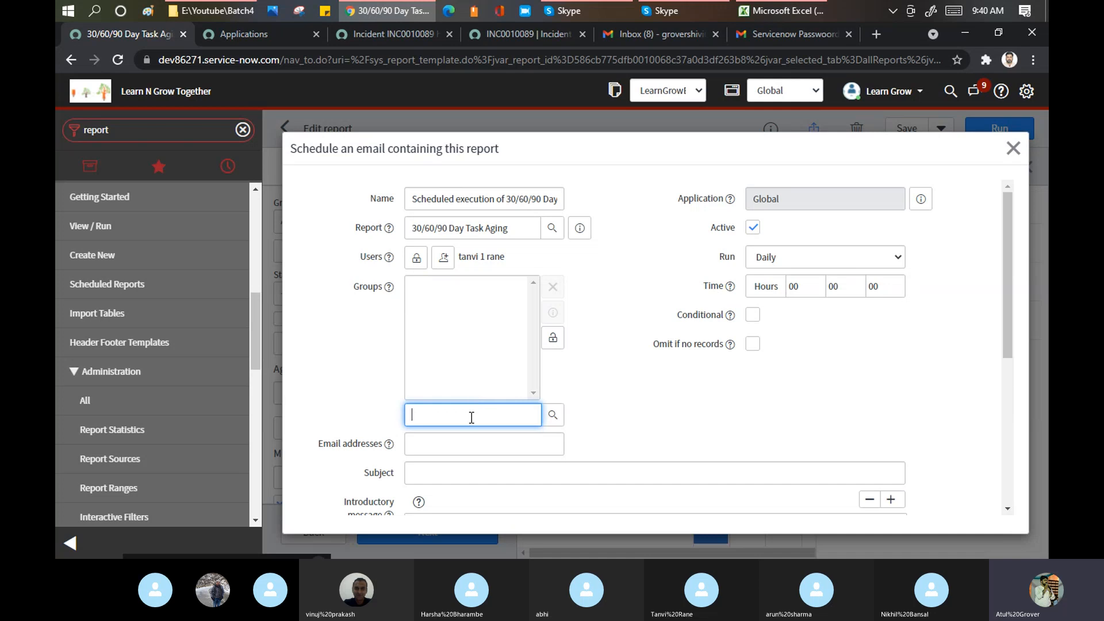
pyautogui.click(553, 340)
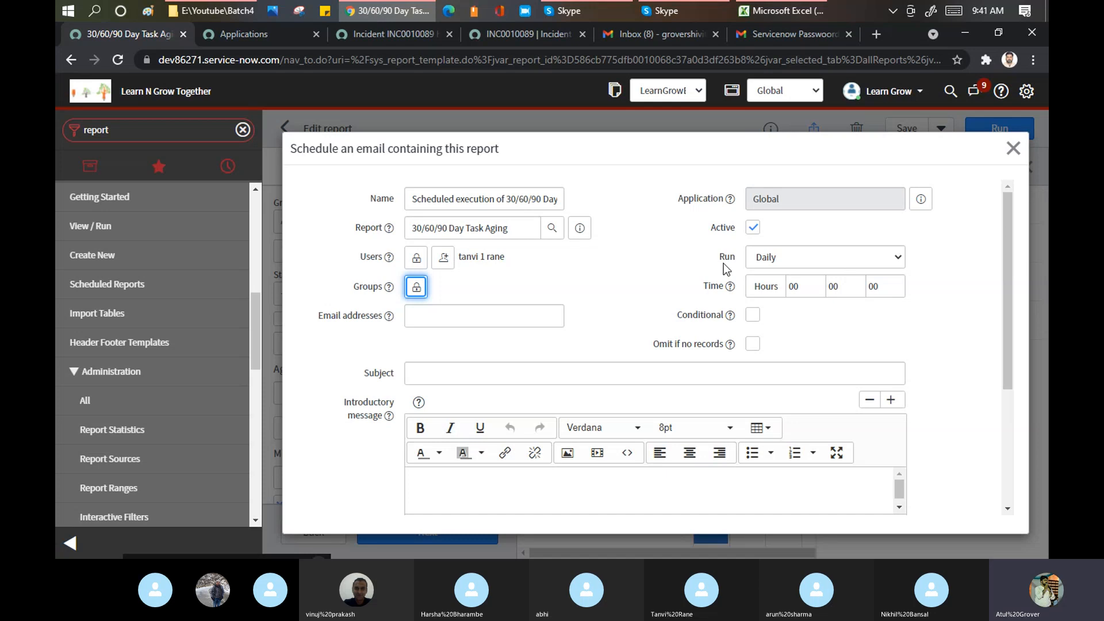
pyautogui.click(772, 264)
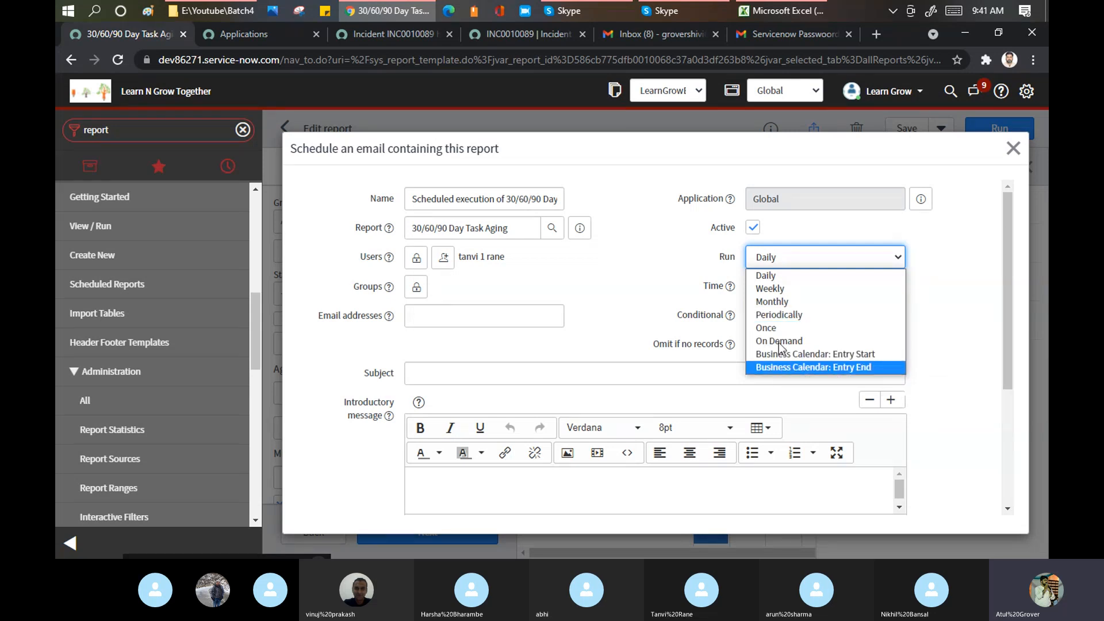
# - Keep the run frequency at Daily and set the run hour to 1
pyautogui.click(768, 276)
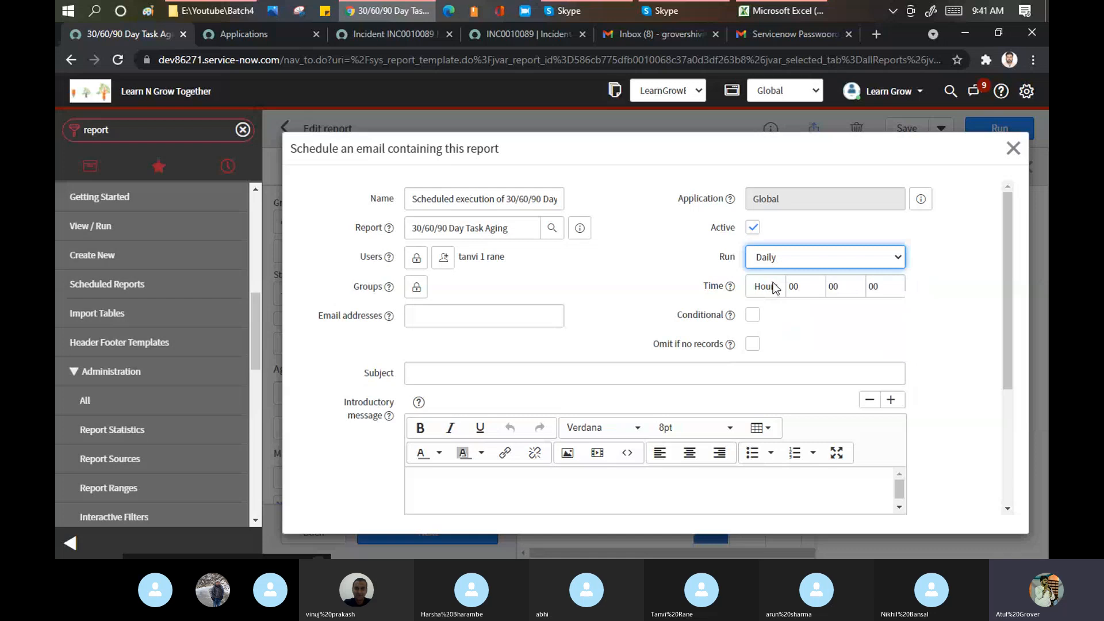
pyautogui.click(808, 291)
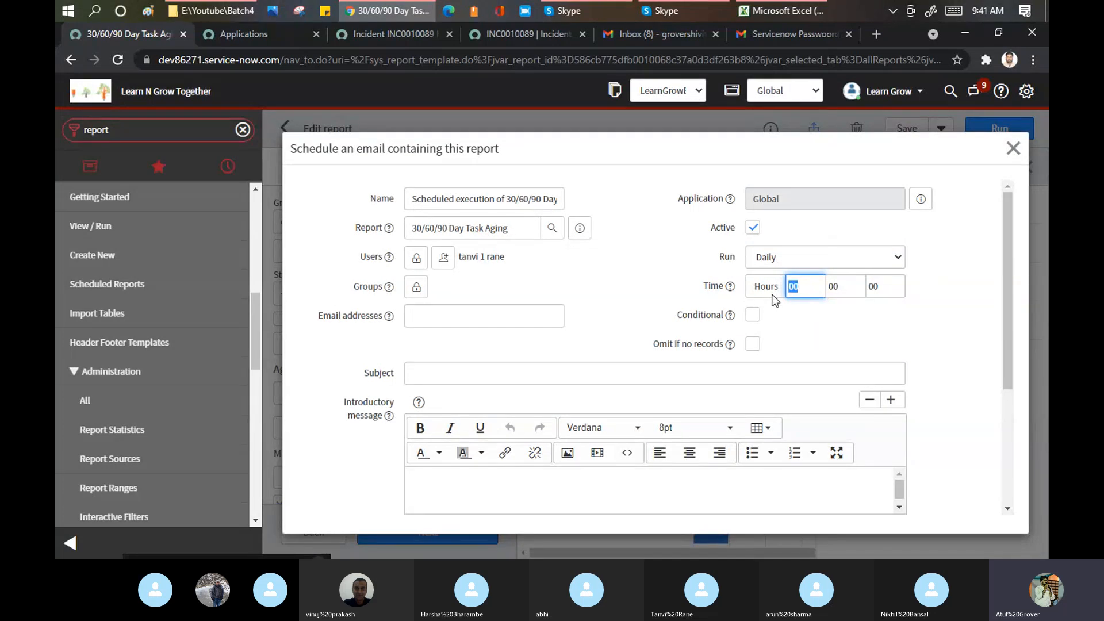
pyautogui.write('16')
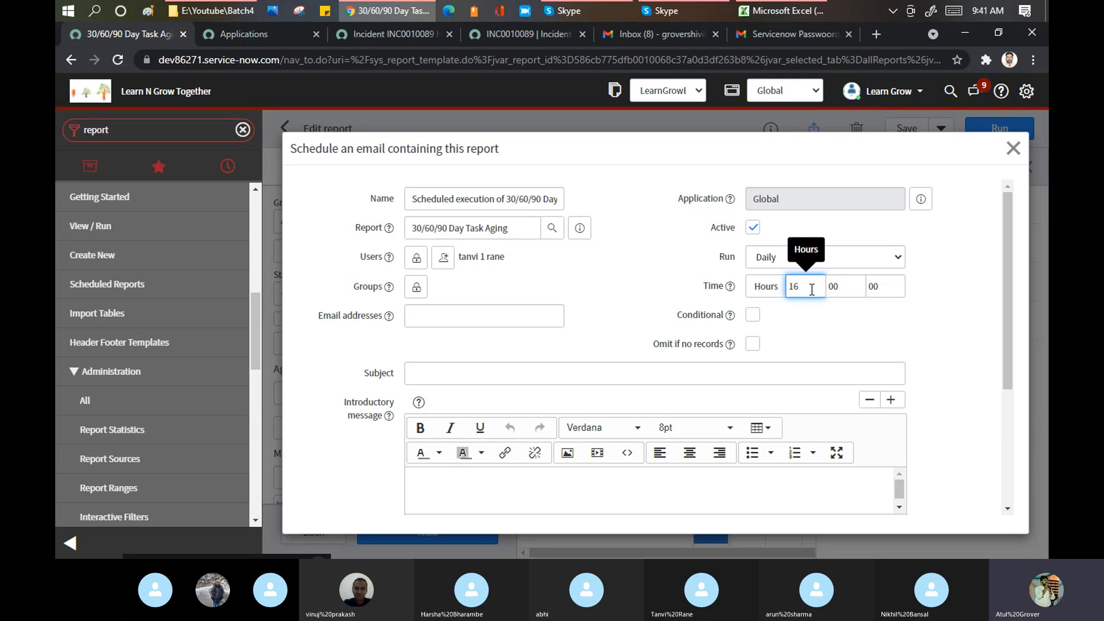
# - Switch the schedule to Weekly on Wednesday at hour 20
pyautogui.click(861, 257)
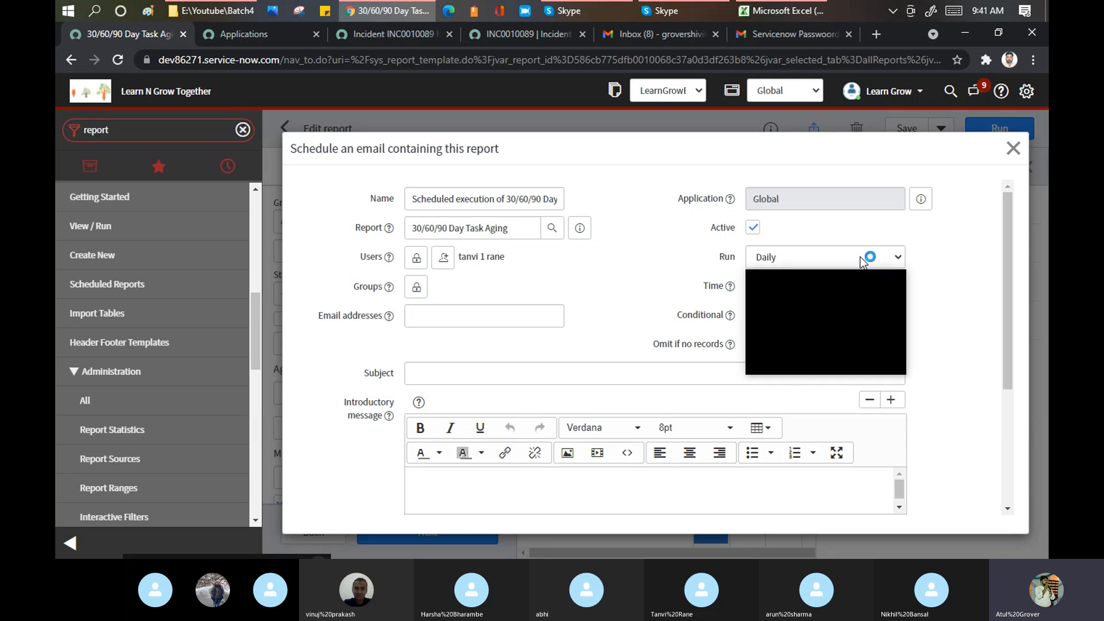
pyautogui.click(784, 294)
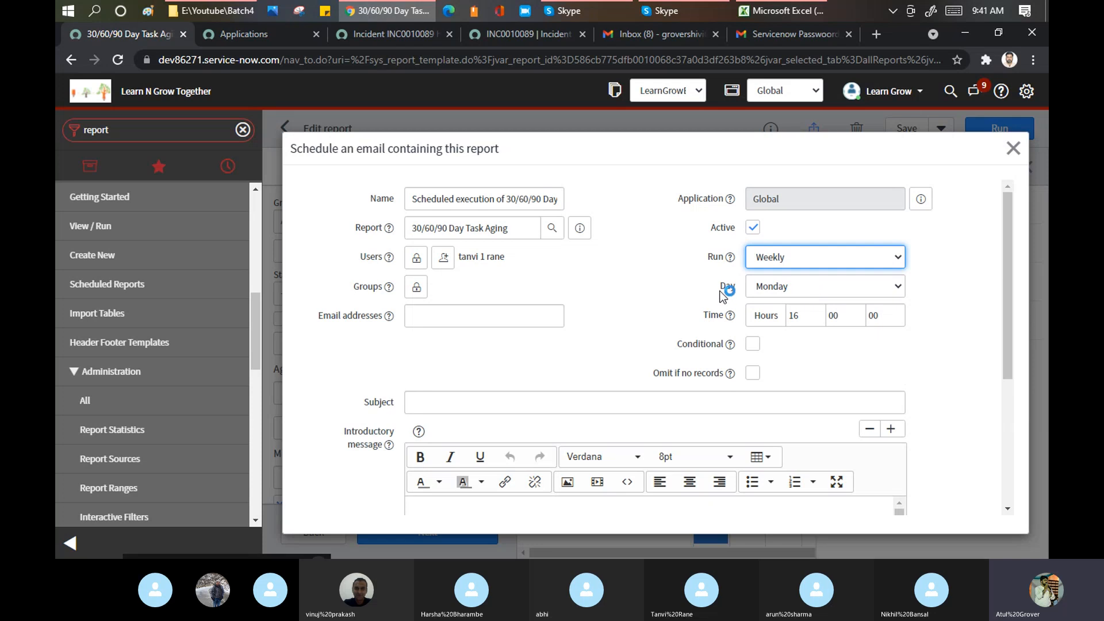
pyautogui.click(792, 286)
pyautogui.click(792, 329)
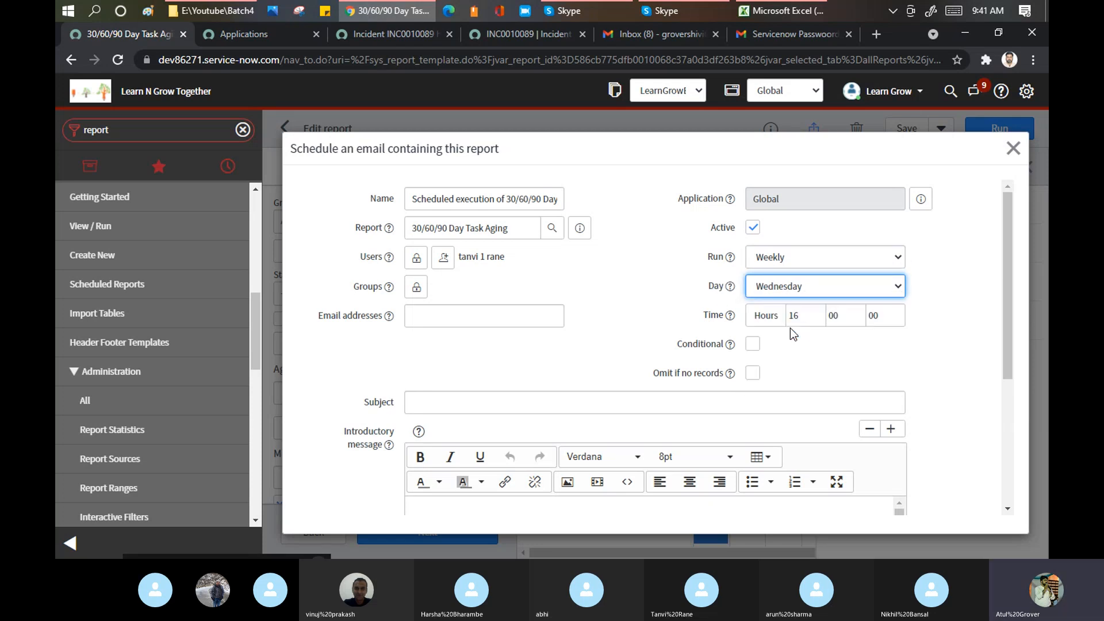
pyautogui.doubleClick(796, 316)
pyautogui.write('20')
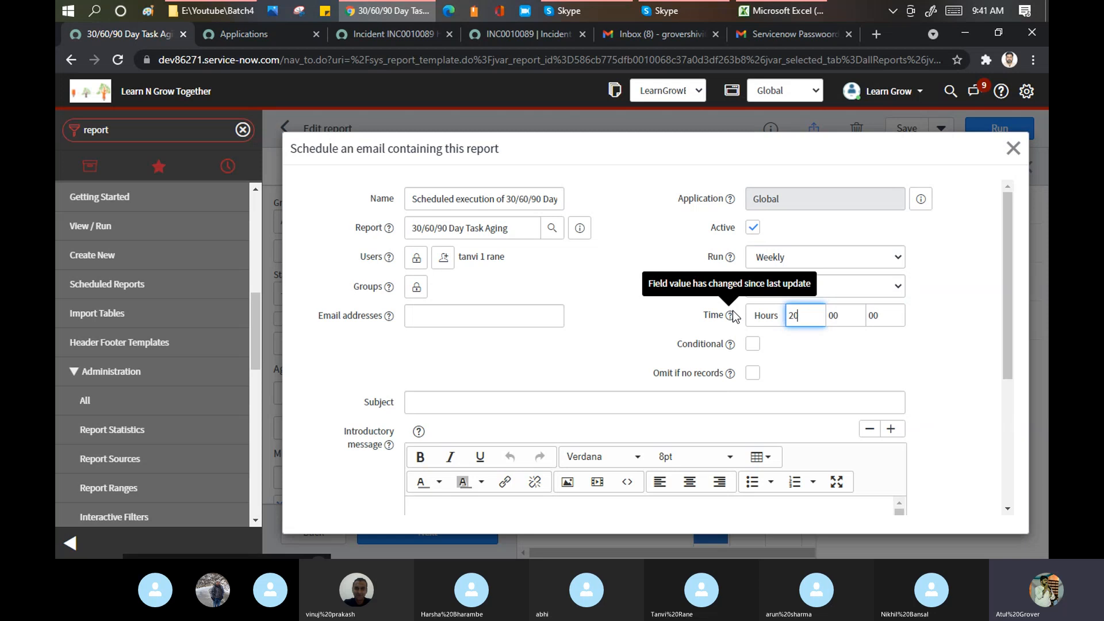
# - Change the schedule to Monthly on day 19 at hour 03
pyautogui.click(881, 258)
pyautogui.click(773, 301)
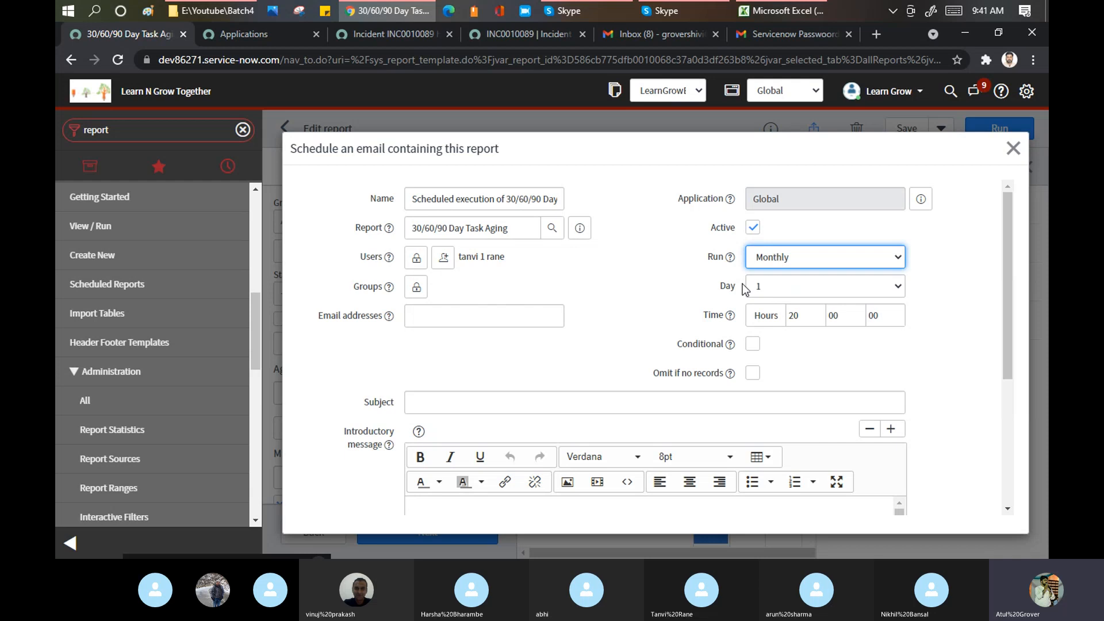
pyautogui.click(796, 282)
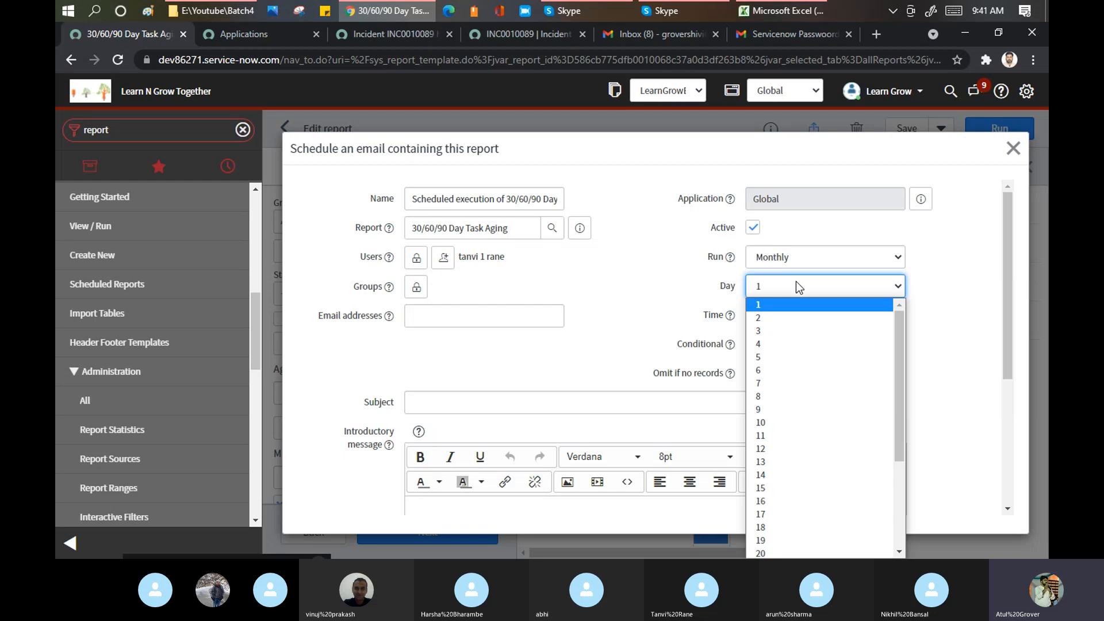
pyautogui.scroll(-4, 799, 391)
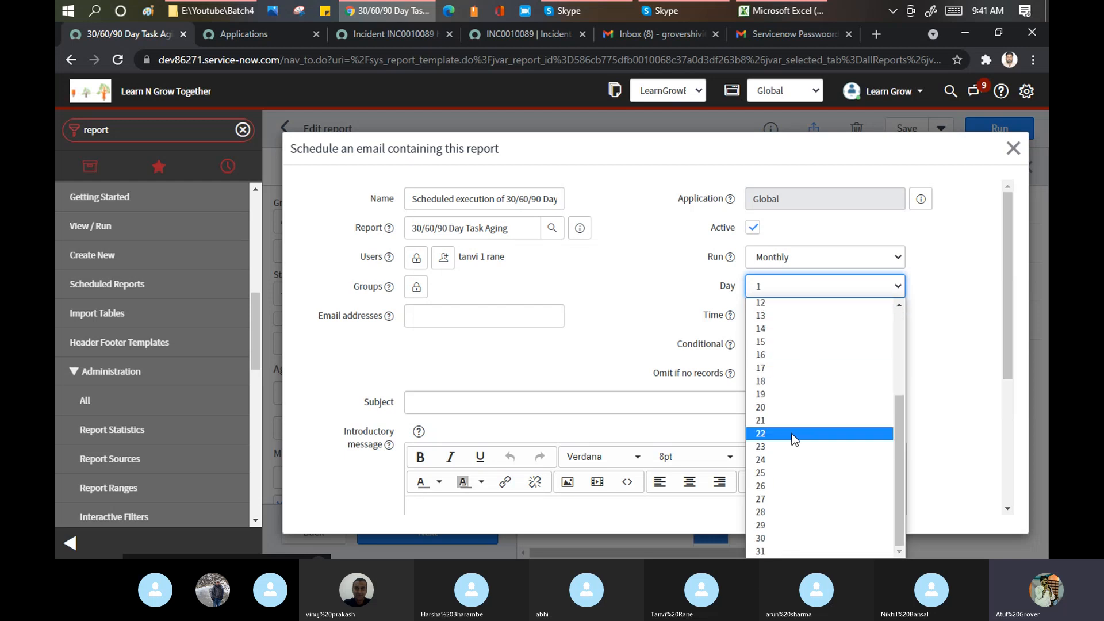
pyautogui.click(775, 397)
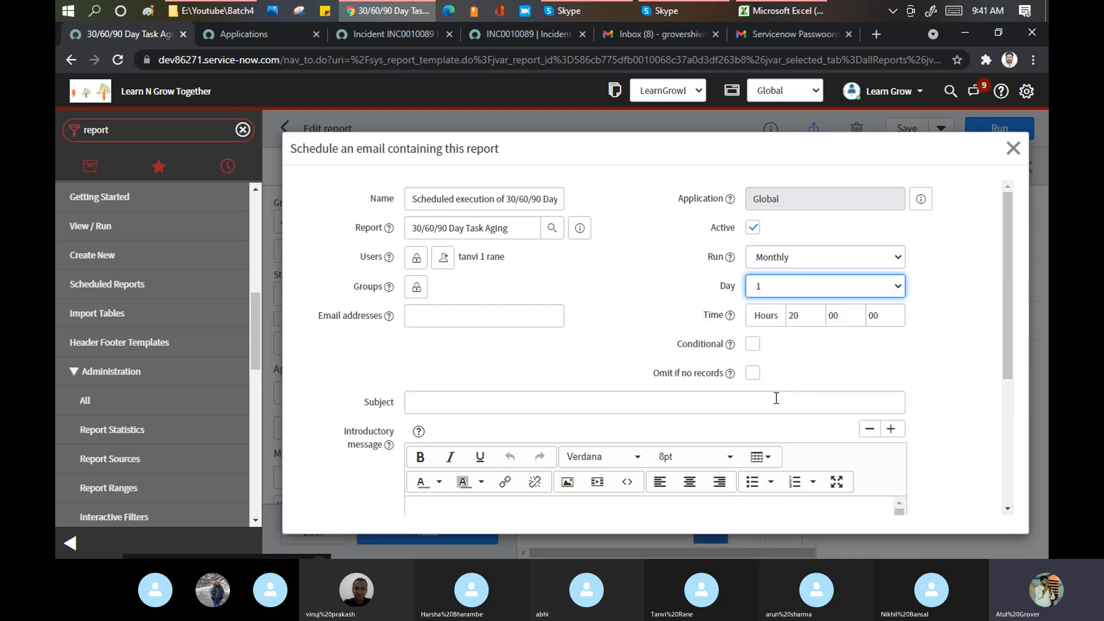
pyautogui.click(807, 318)
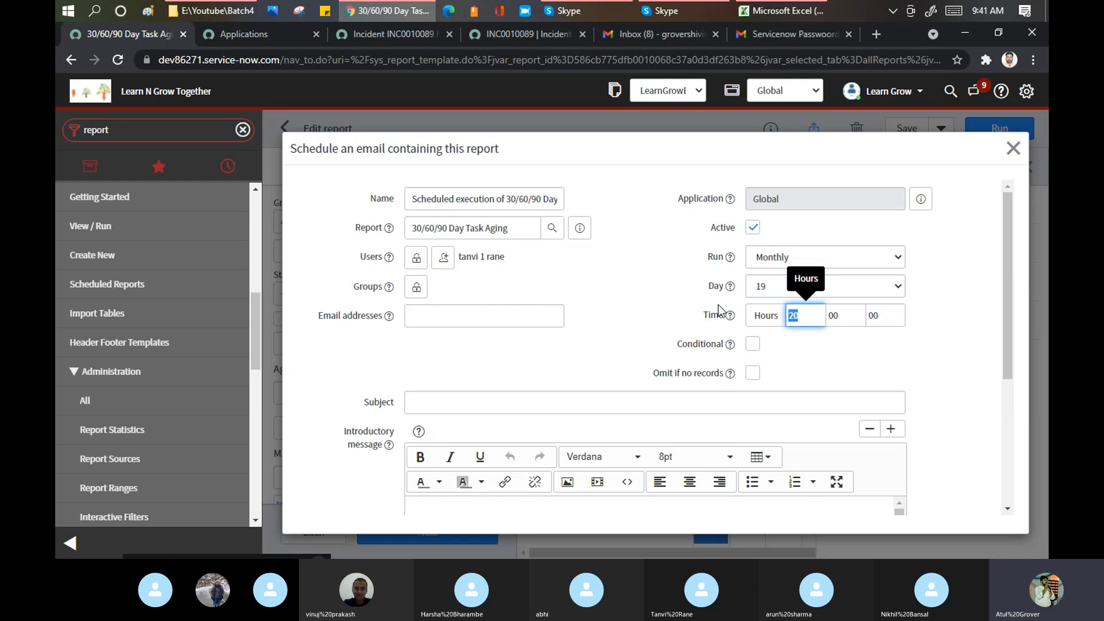
pyautogui.write('03')
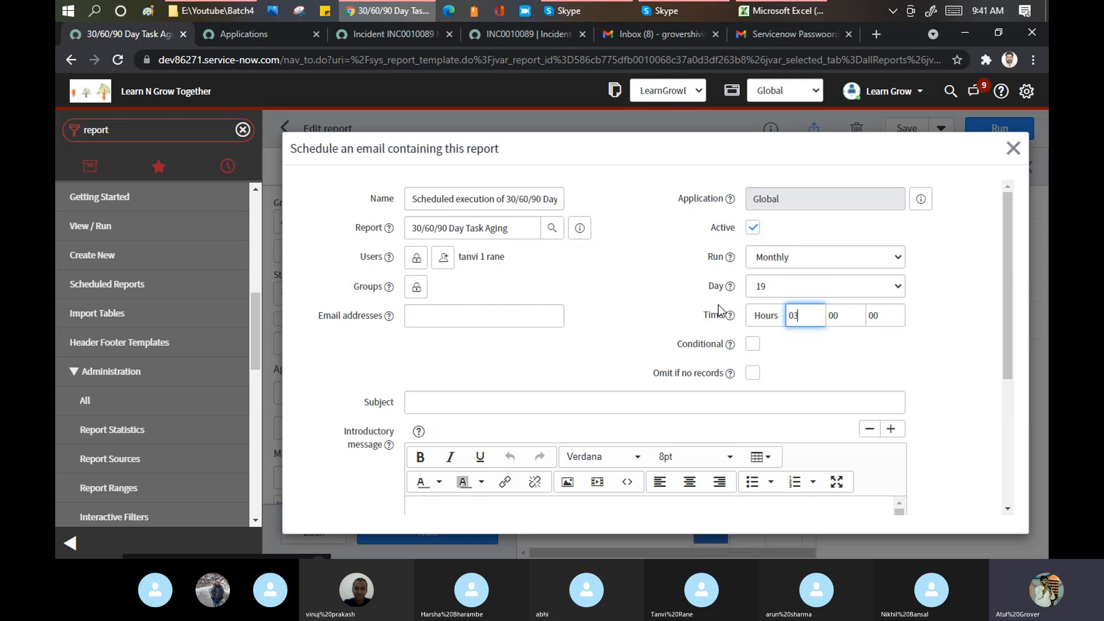
pyautogui.click(792, 269)
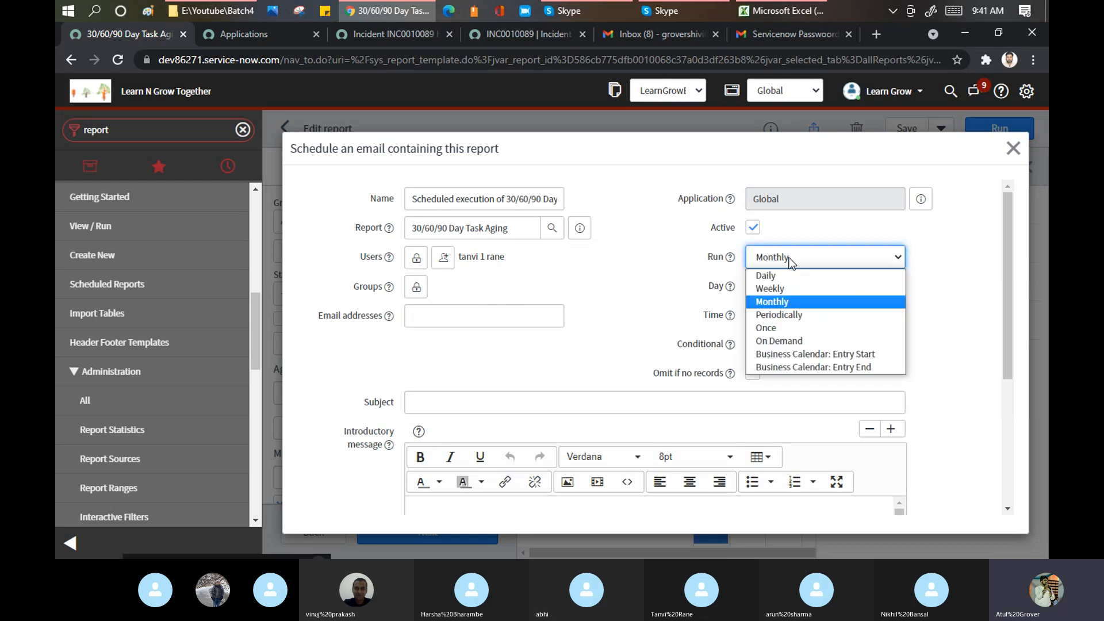
pyautogui.click(790, 313)
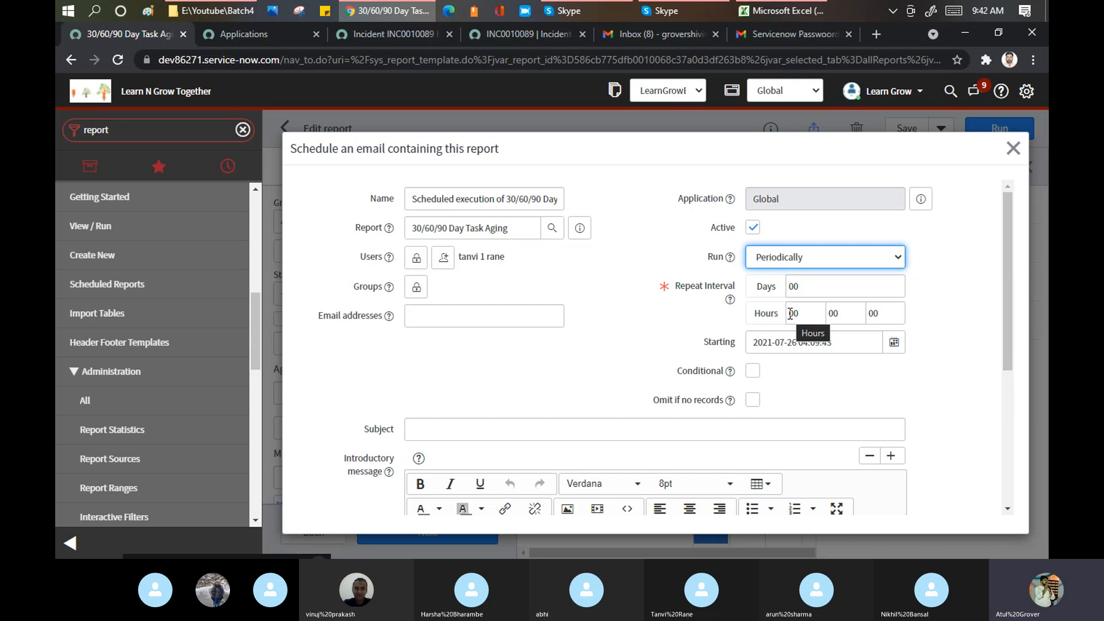
pyautogui.doubleClick(808, 288)
pyautogui.write('10')
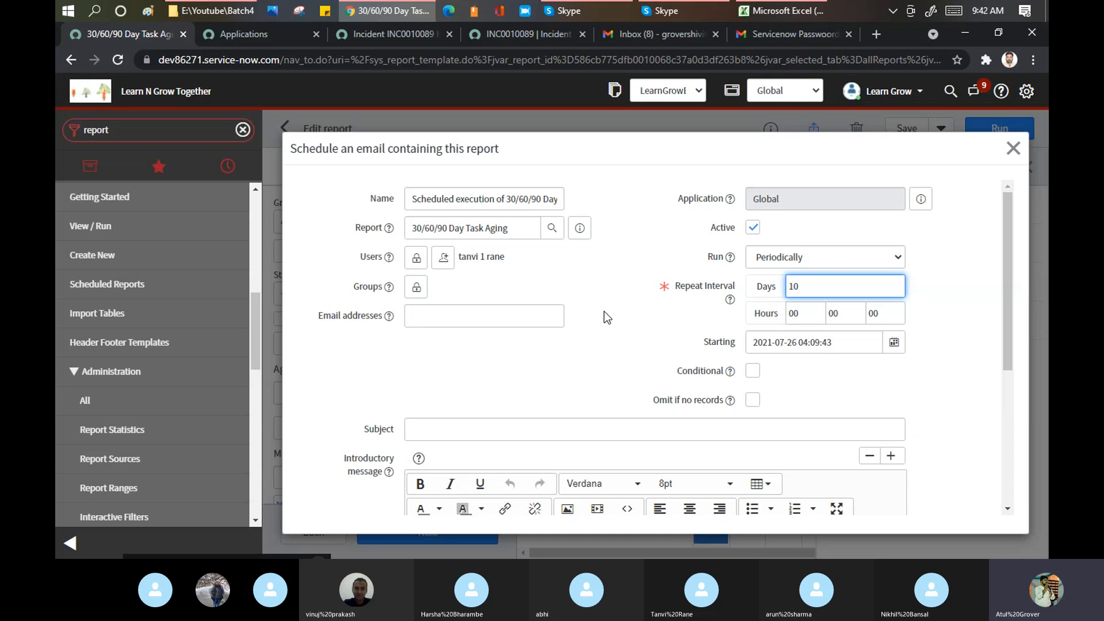
pyautogui.doubleClick(808, 311)
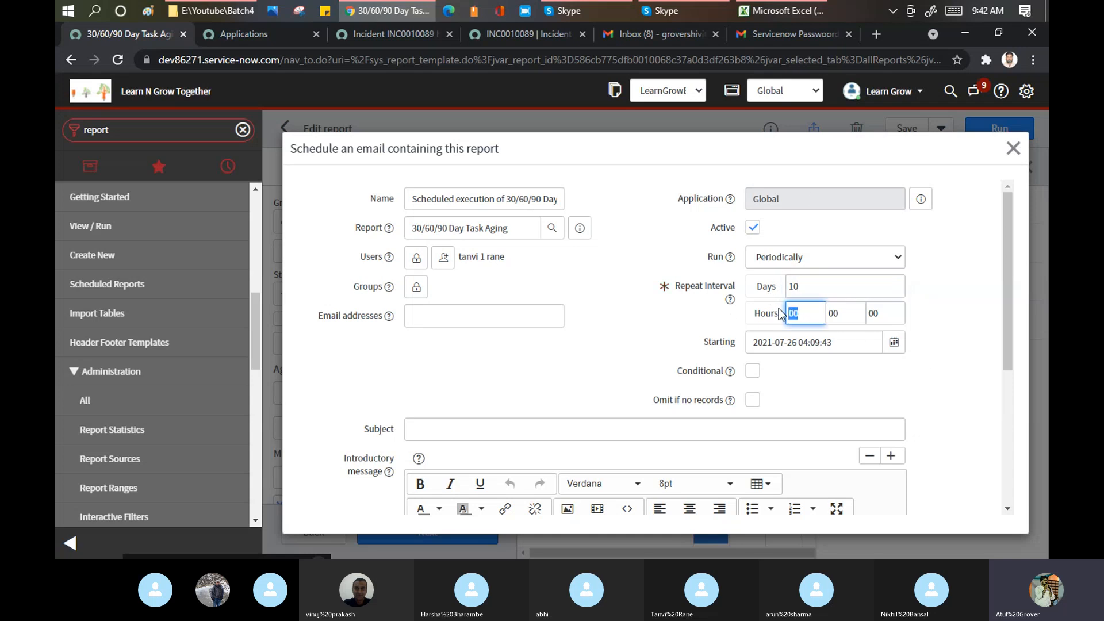
pyautogui.moveTo(703, 342); pyautogui.dragTo(736, 346)
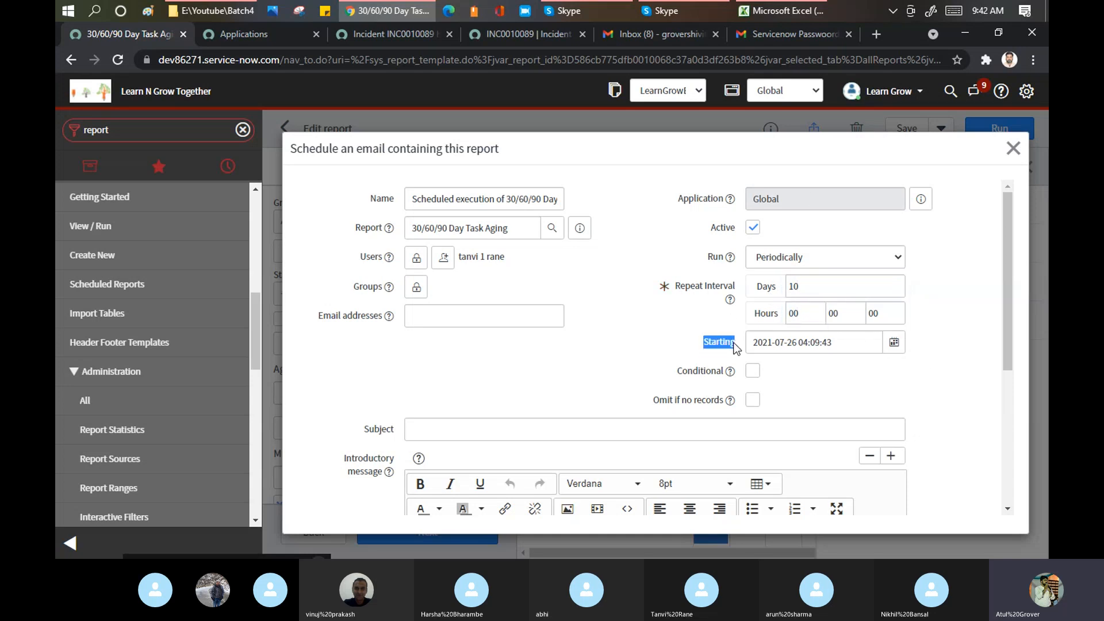
pyautogui.click(735, 345)
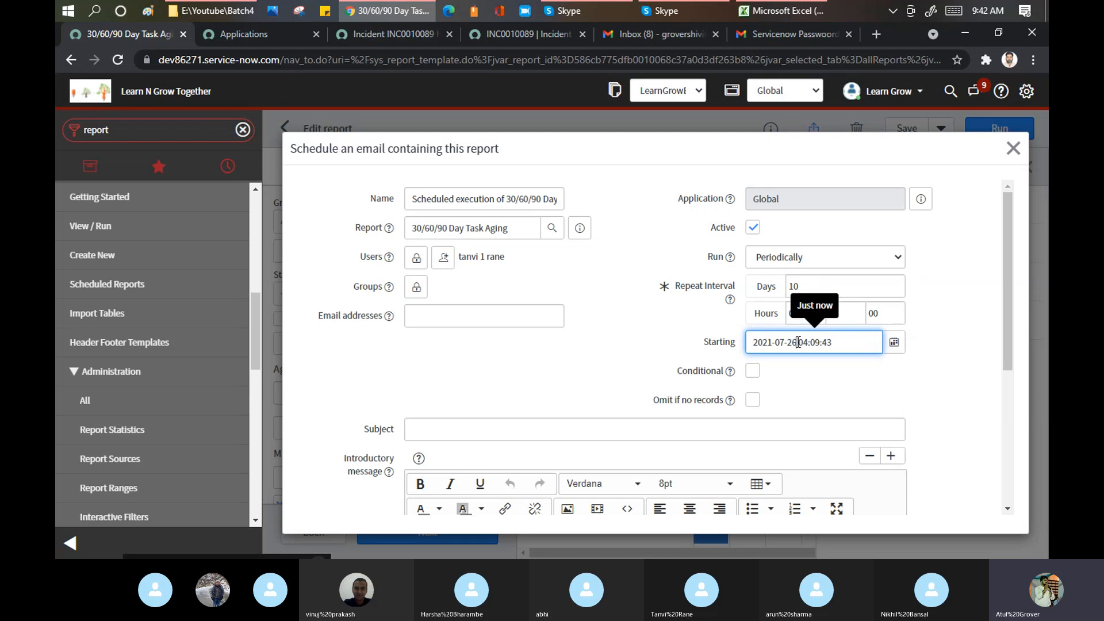
pyautogui.moveTo(798, 343); pyautogui.dragTo(775, 343)
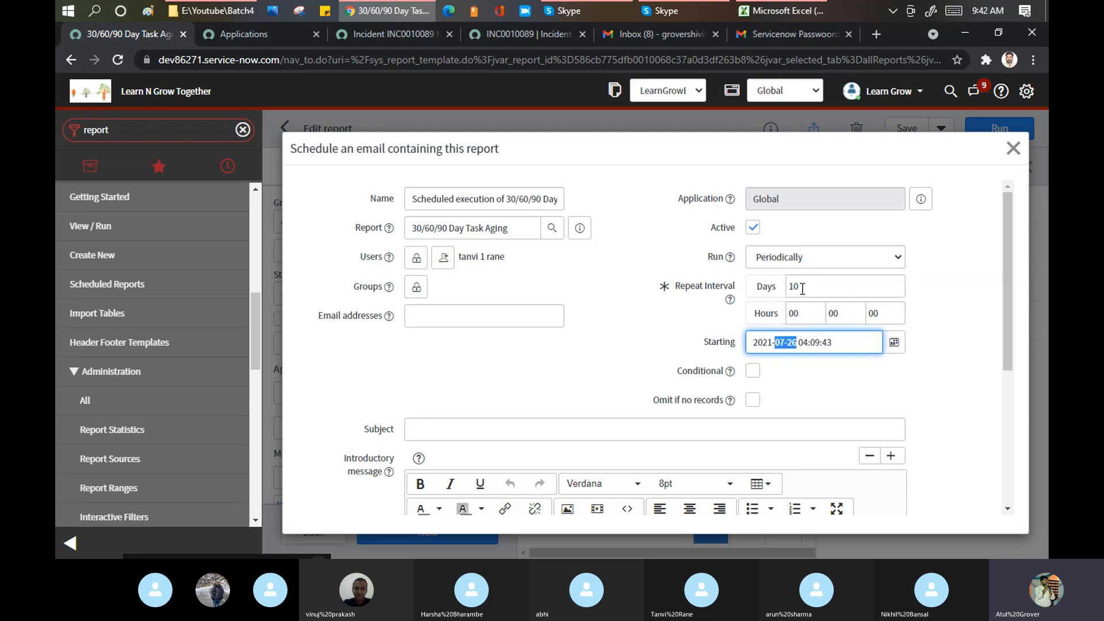
pyautogui.moveTo(803, 288); pyautogui.dragTo(775, 290)
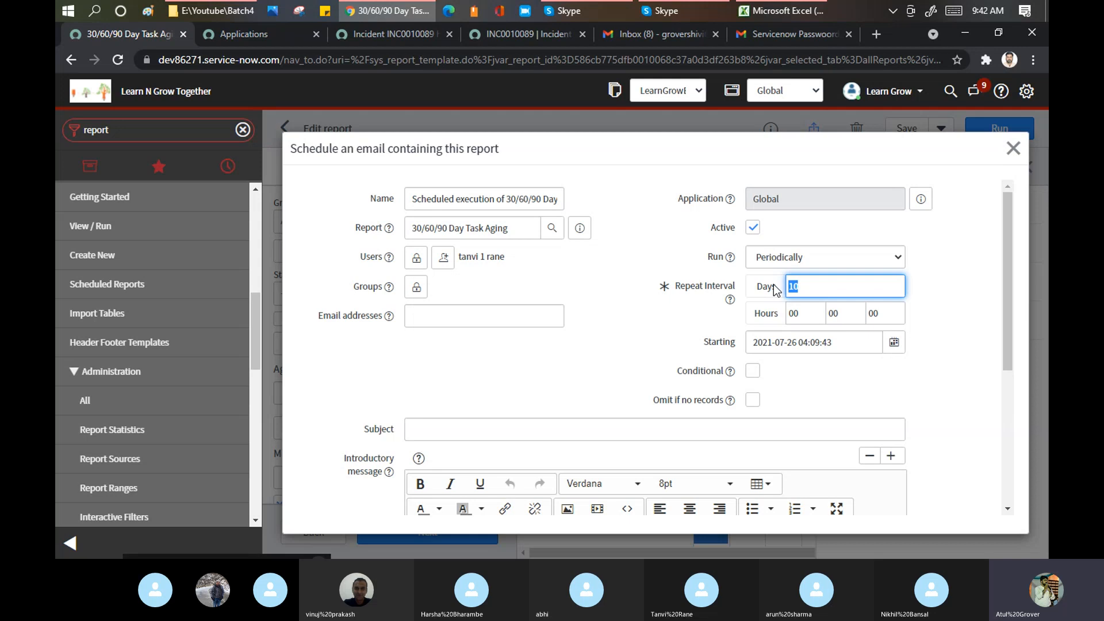
pyautogui.tripleClick(855, 345)
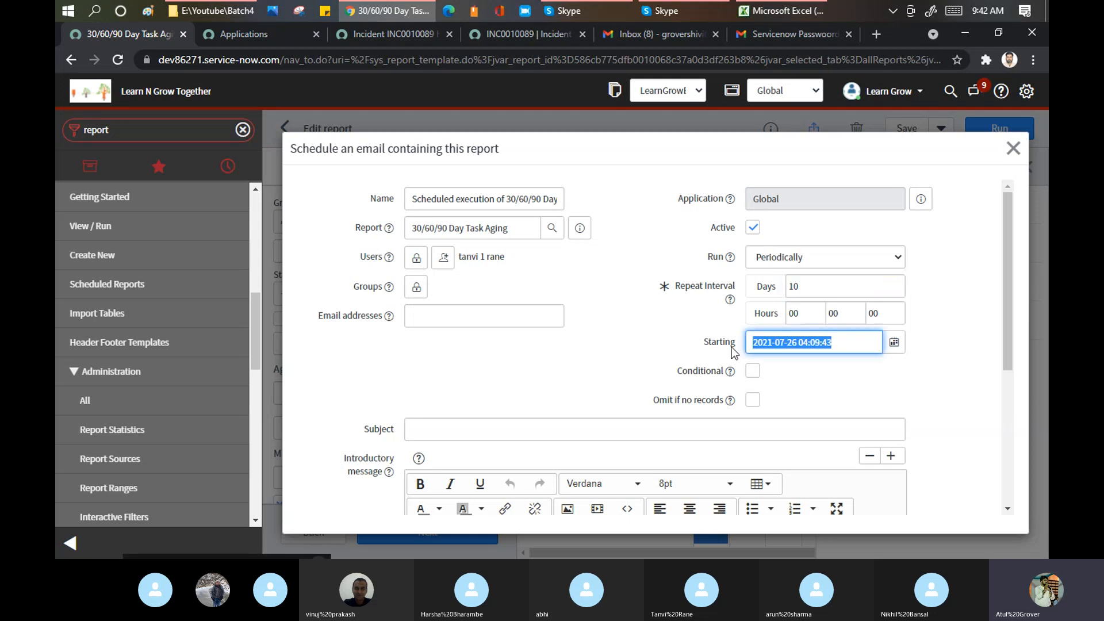
pyautogui.click(895, 254)
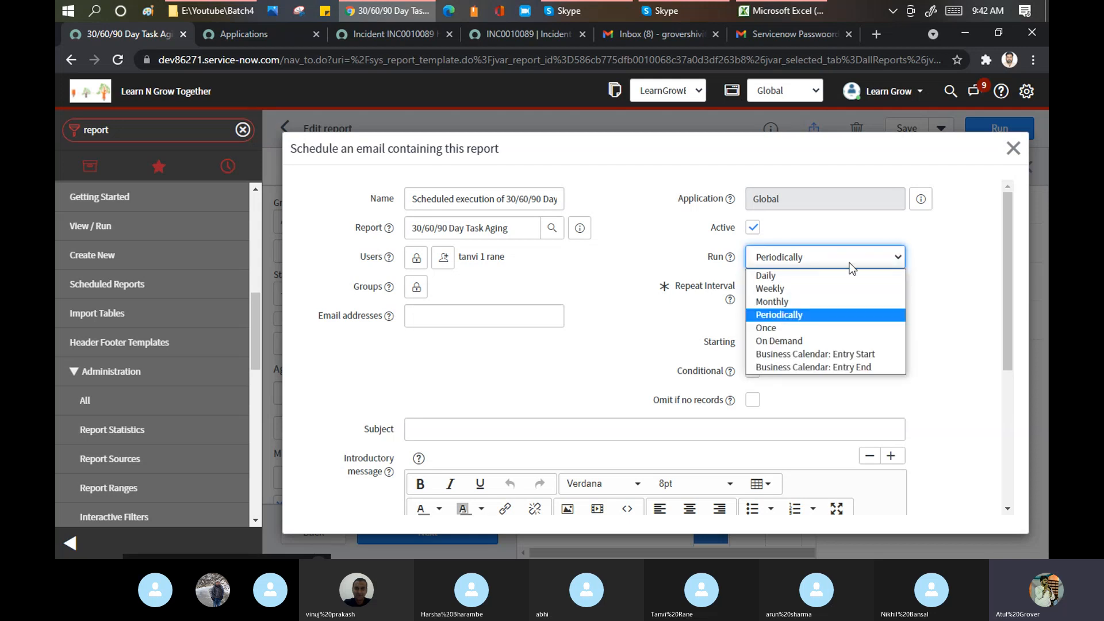
# - Try the Once and On Demand run options, then settle on Business Calendar: Entry Start
pyautogui.click(778, 329)
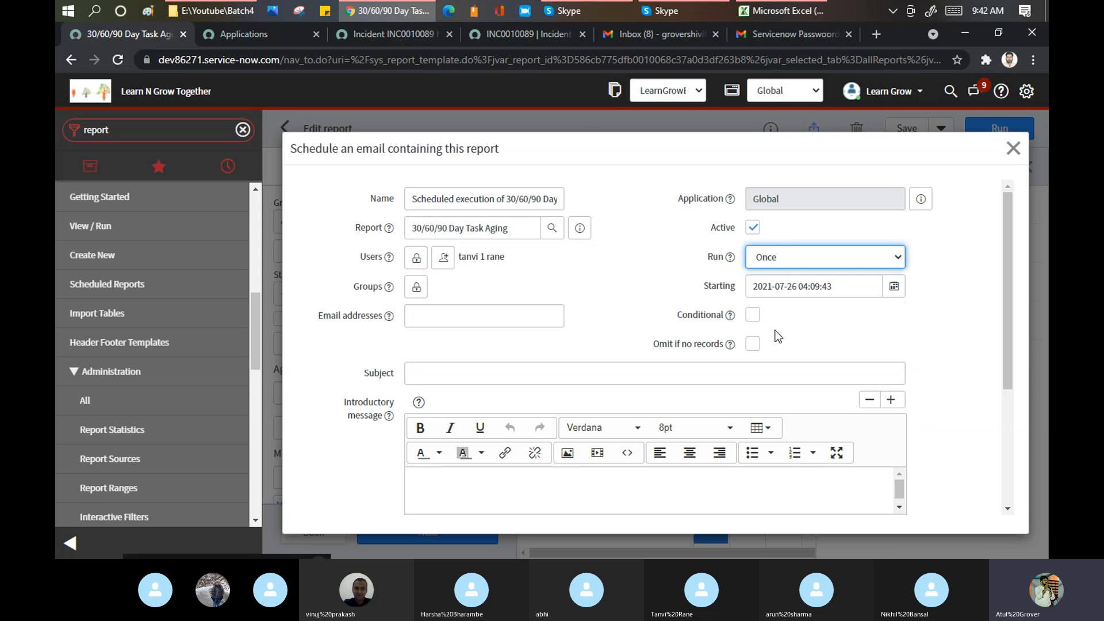
pyautogui.click(896, 257)
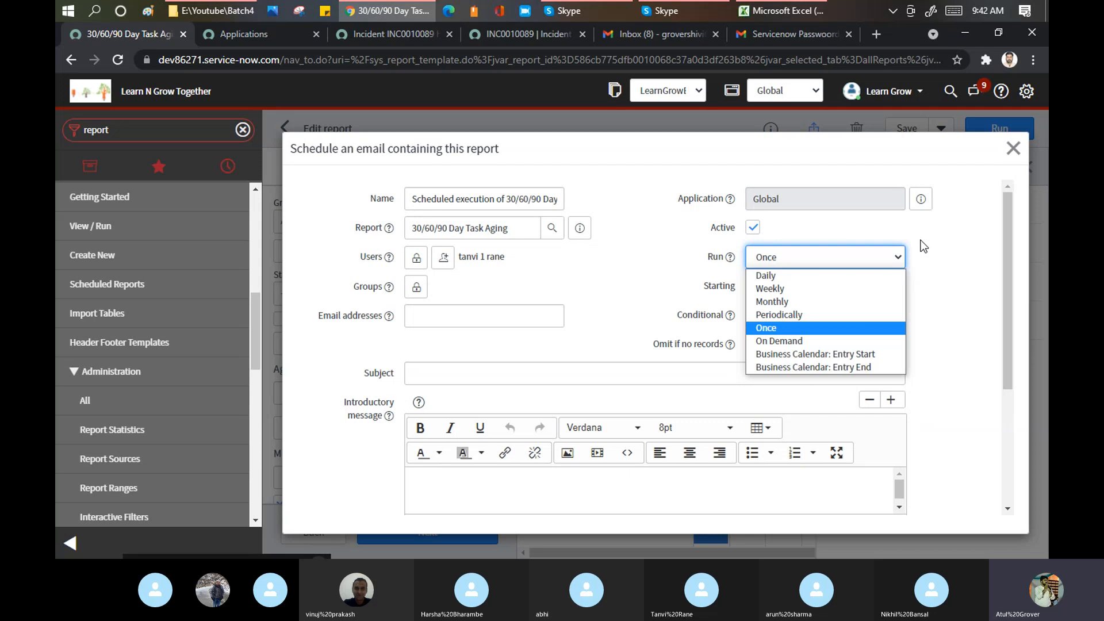
pyautogui.click(809, 337)
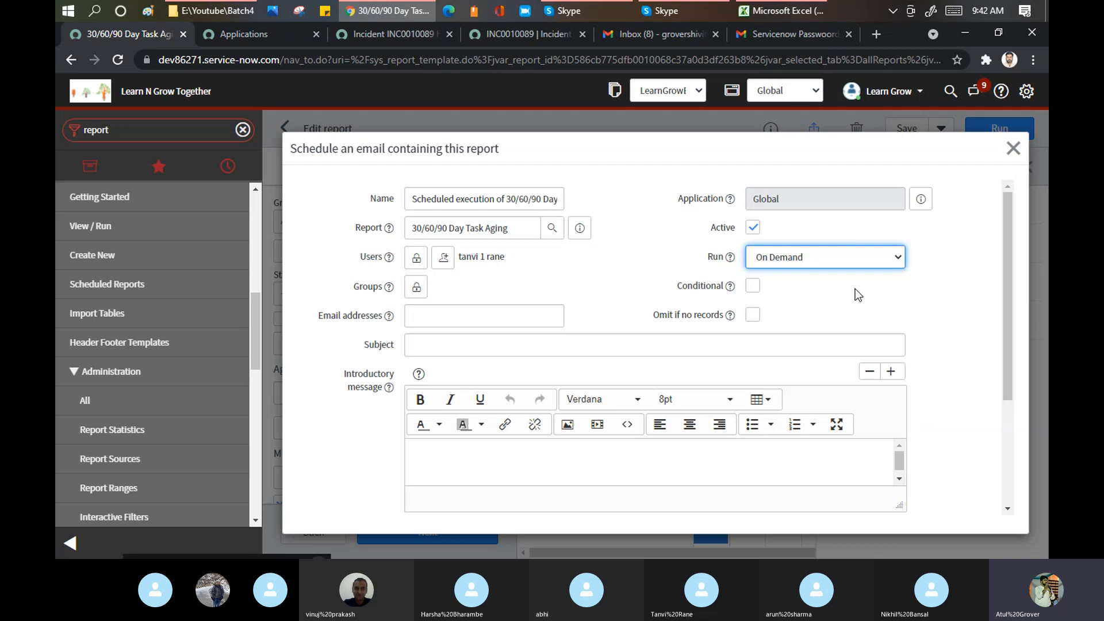
pyautogui.click(854, 259)
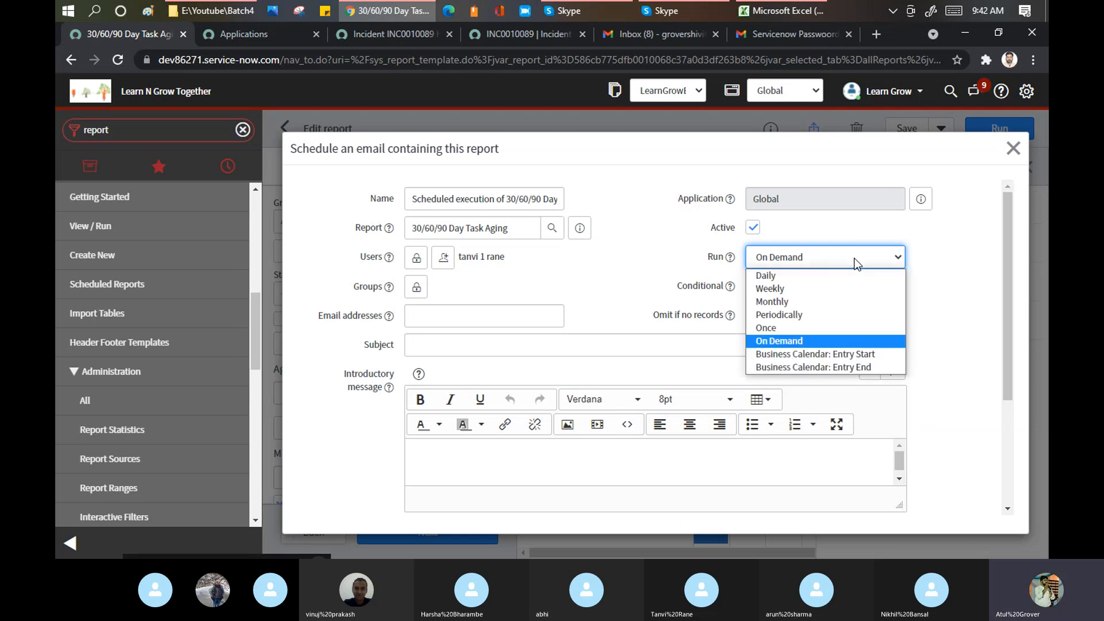
pyautogui.click(782, 355)
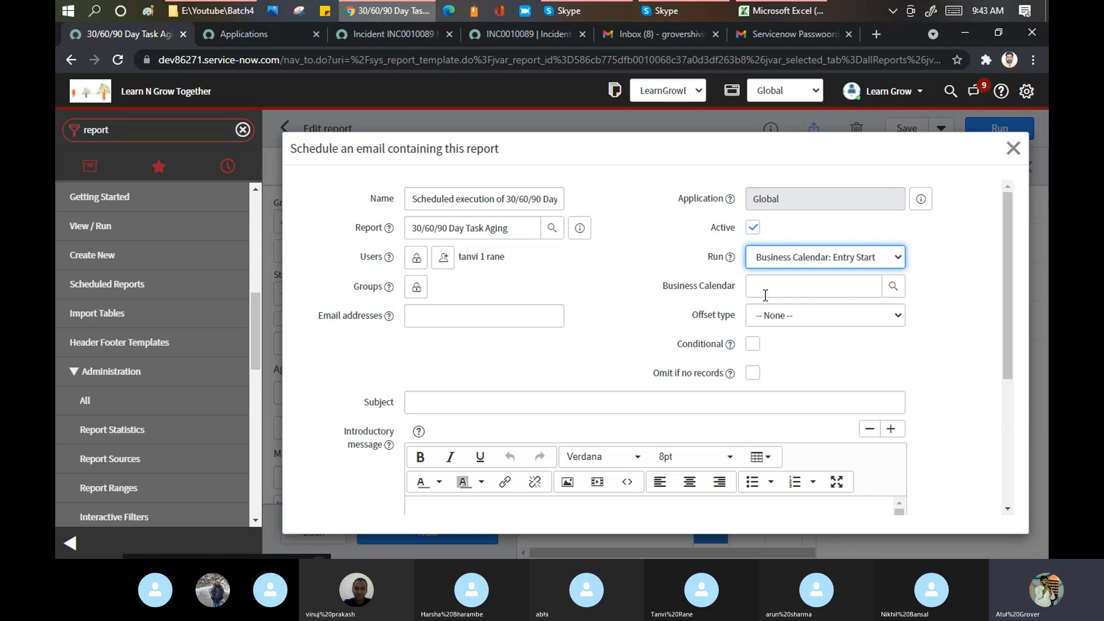
pyautogui.click(837, 317)
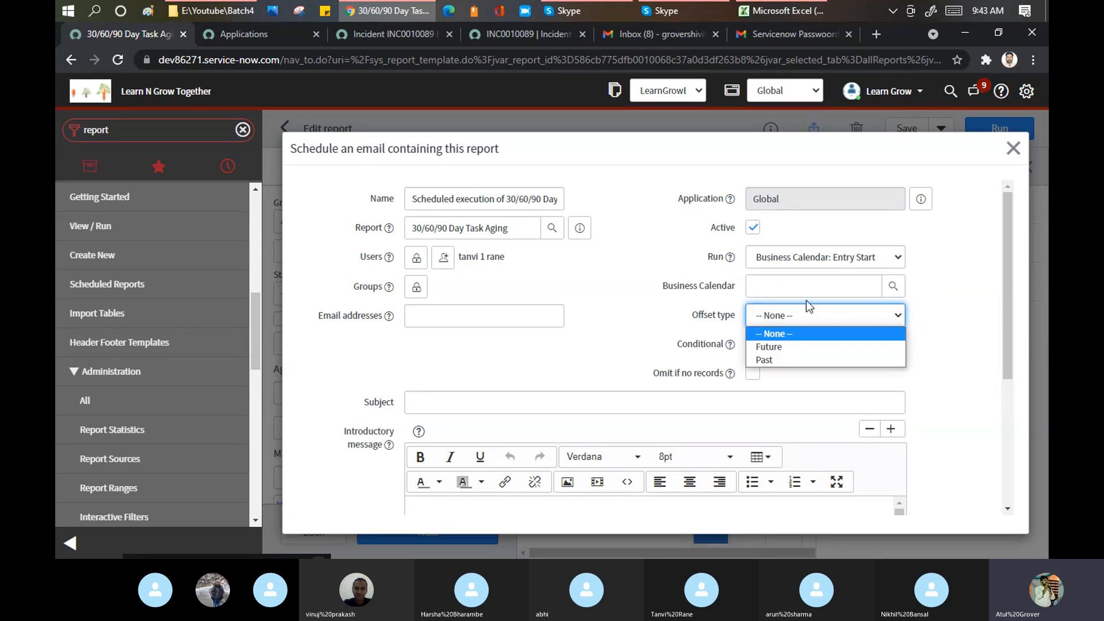
pyautogui.click(834, 257)
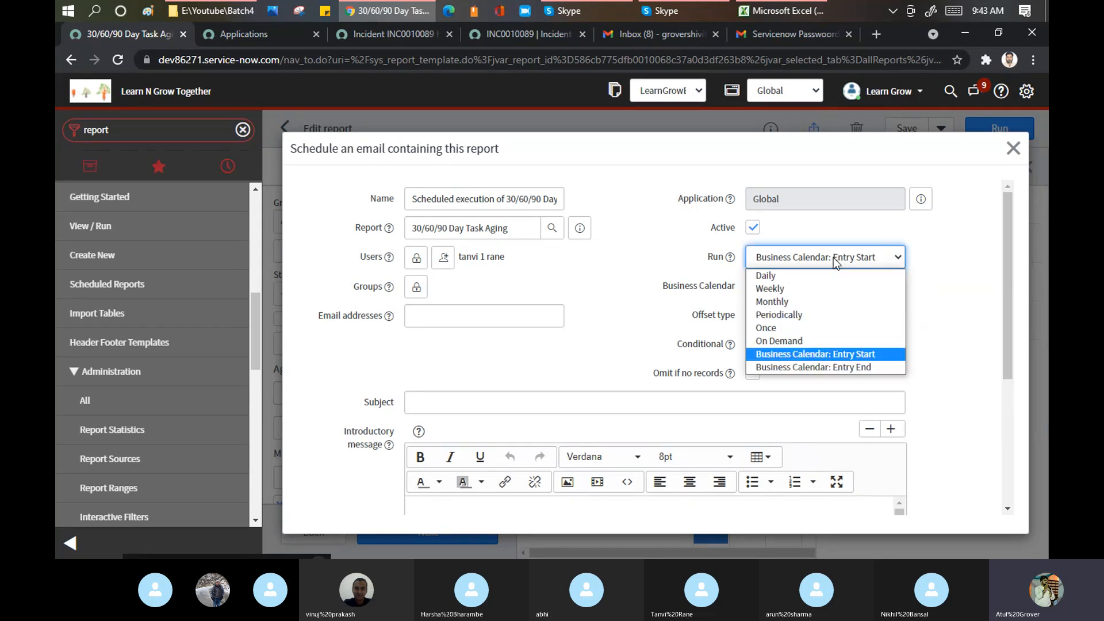
# - Switch the email schedule to run Weekly on Wednesday at 03:00:00
pyautogui.click(780, 290)
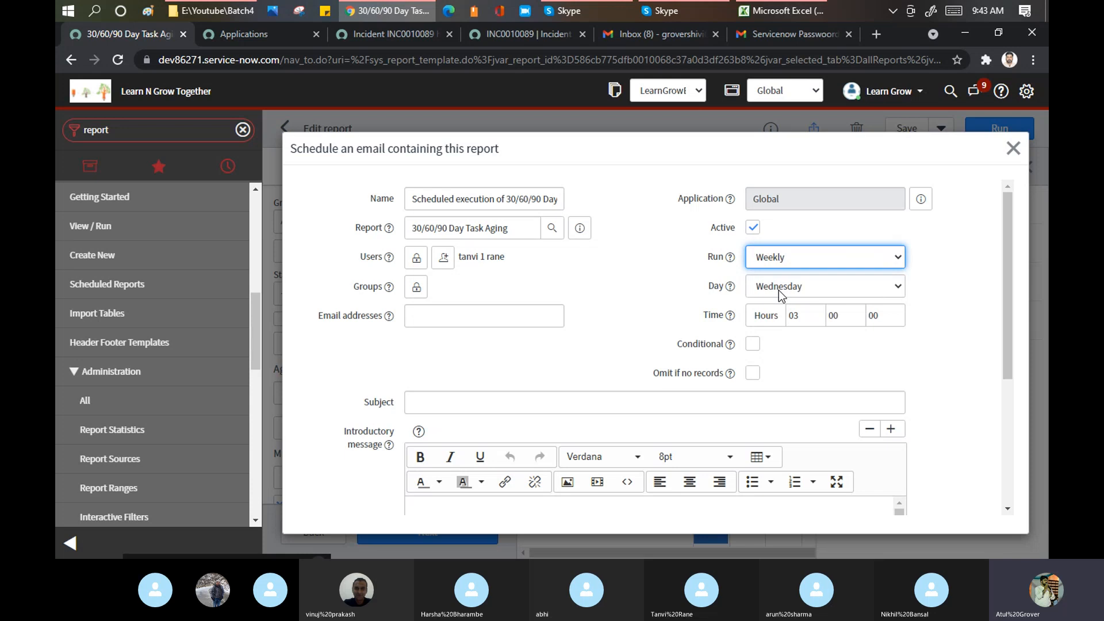
pyautogui.click(754, 346)
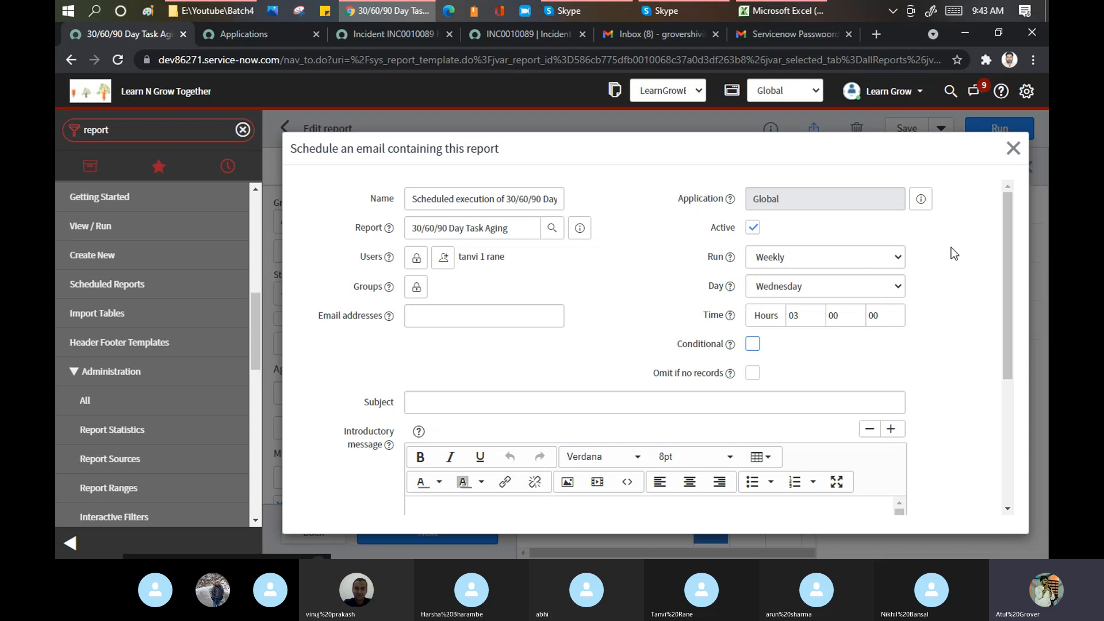
pyautogui.scroll(-4, 679, 287)
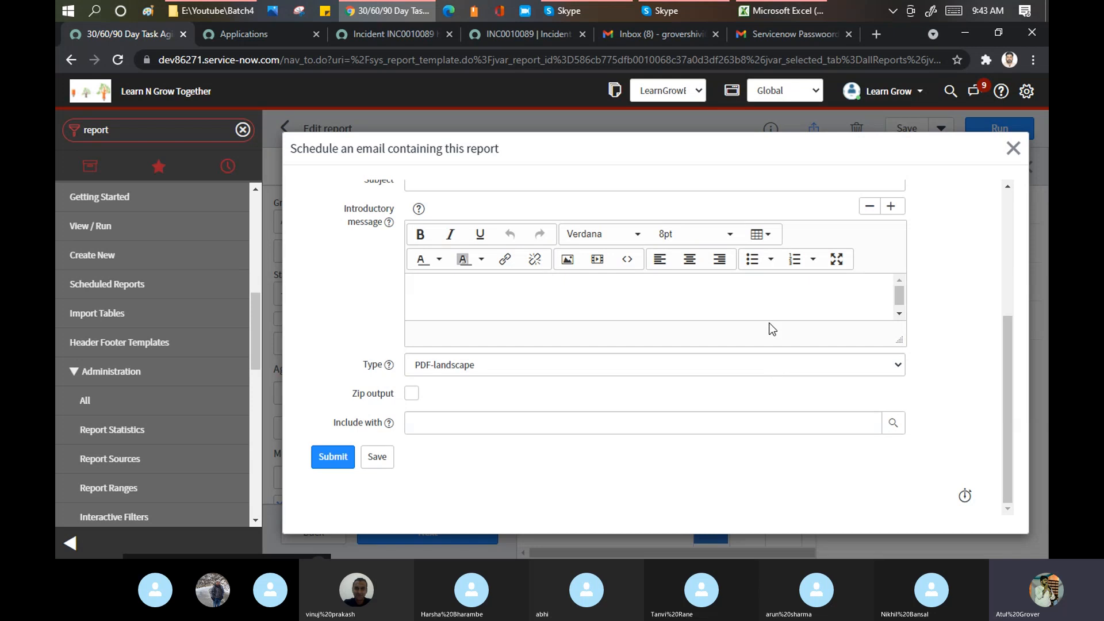
pyautogui.scroll(4, 773, 329)
# - Try the Conditional and Omit if no records options, leaving both turned off
pyautogui.click(758, 340)
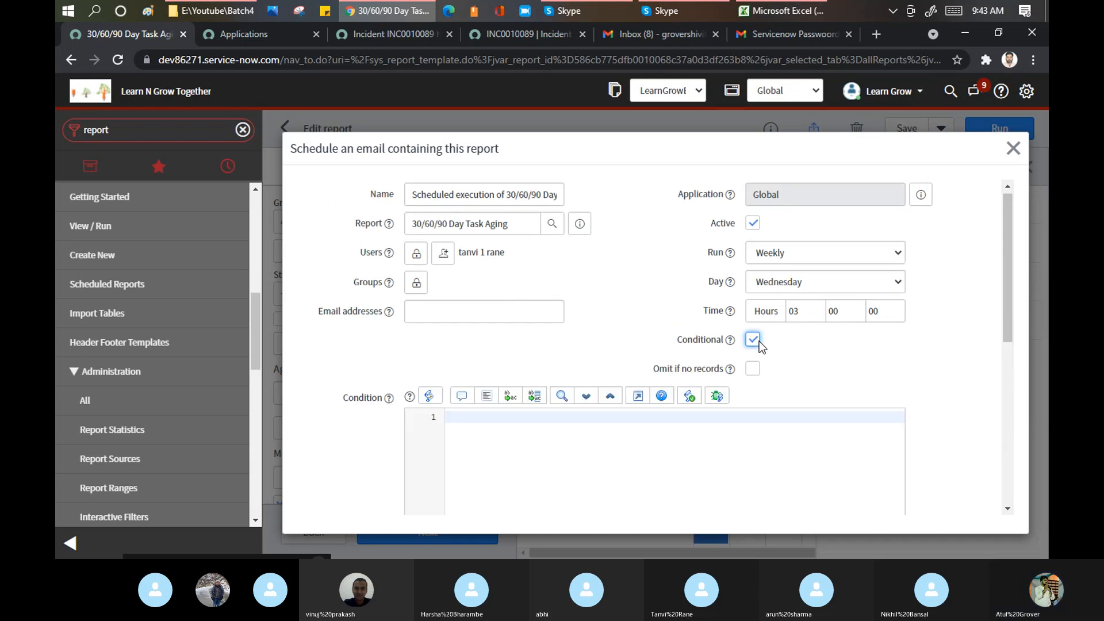
pyautogui.scroll(-3, 491, 324)
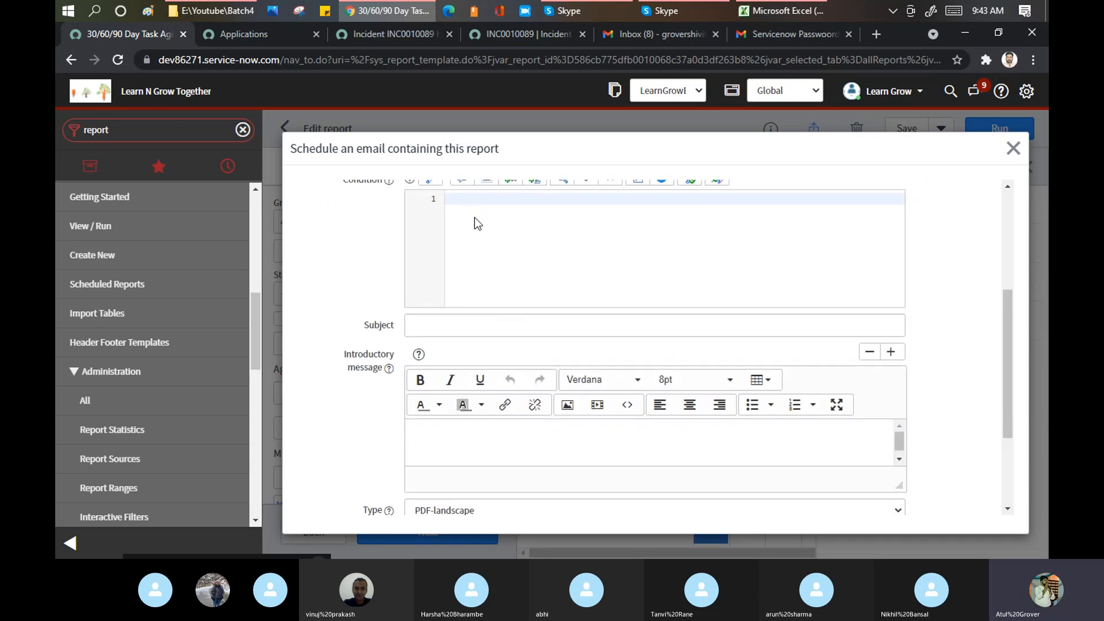
pyautogui.scroll(3, 502, 252)
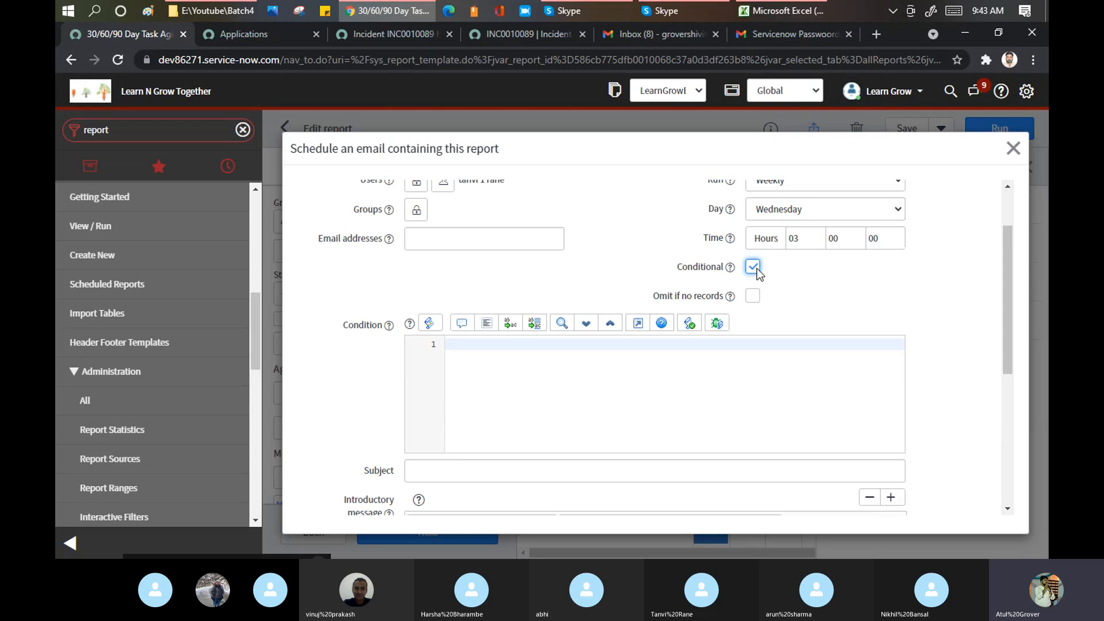
pyautogui.click(753, 267)
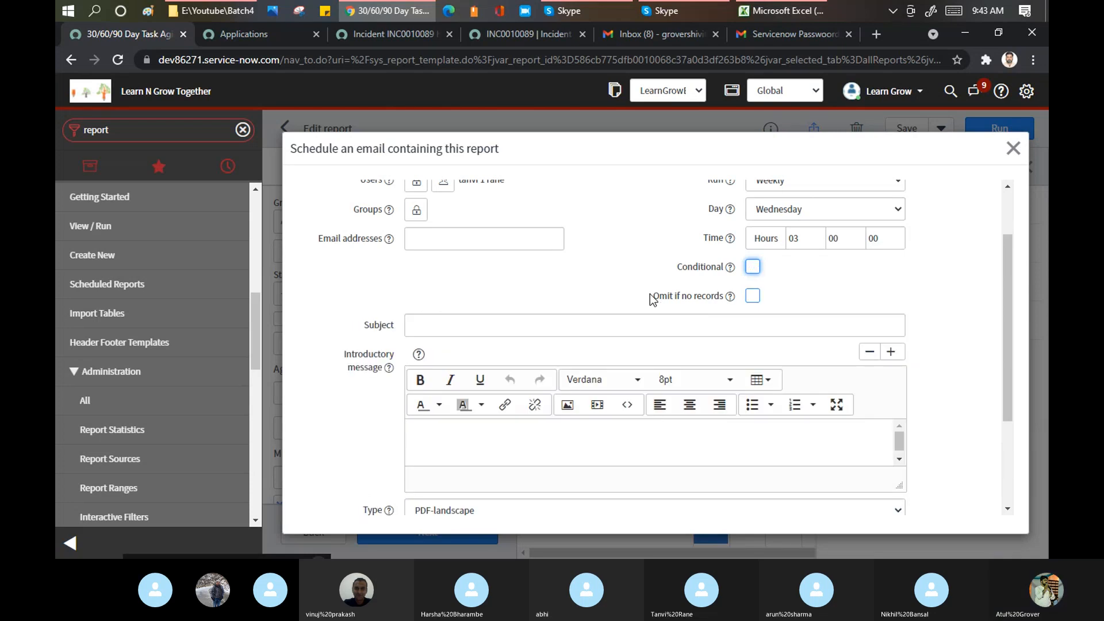
pyautogui.moveTo(653, 300); pyautogui.dragTo(726, 304)
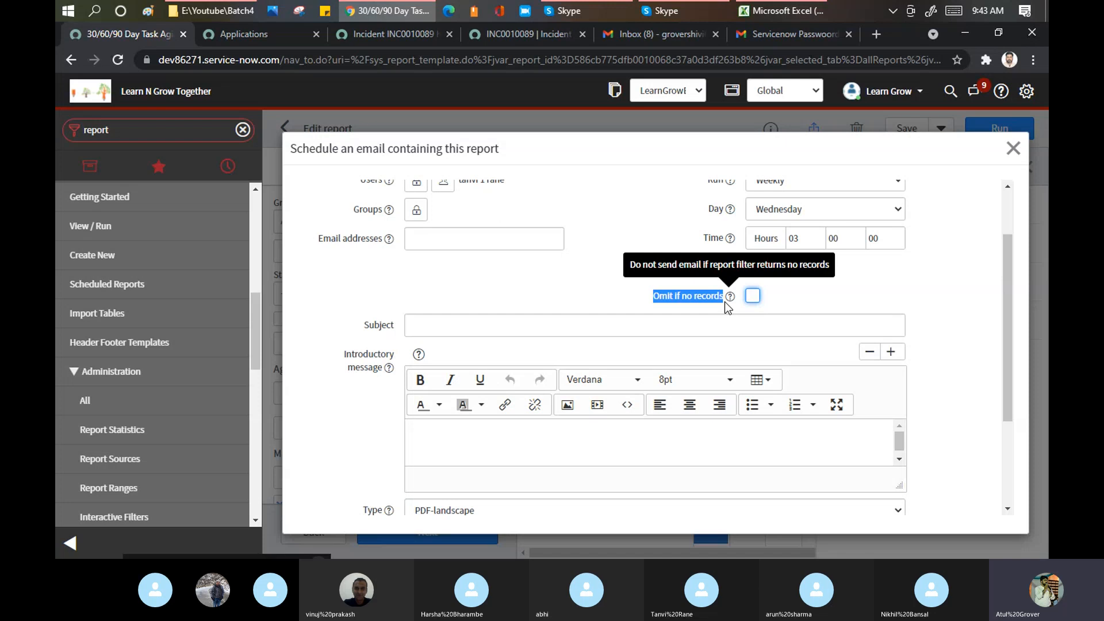
pyautogui.click(757, 296)
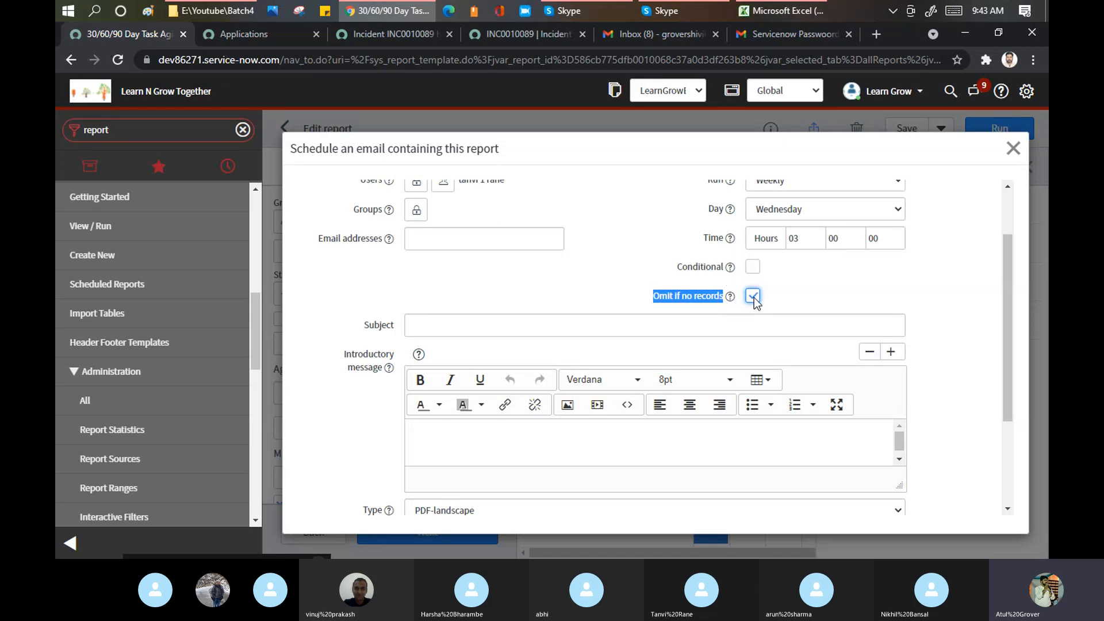
pyautogui.click(753, 298)
pyautogui.click(532, 328)
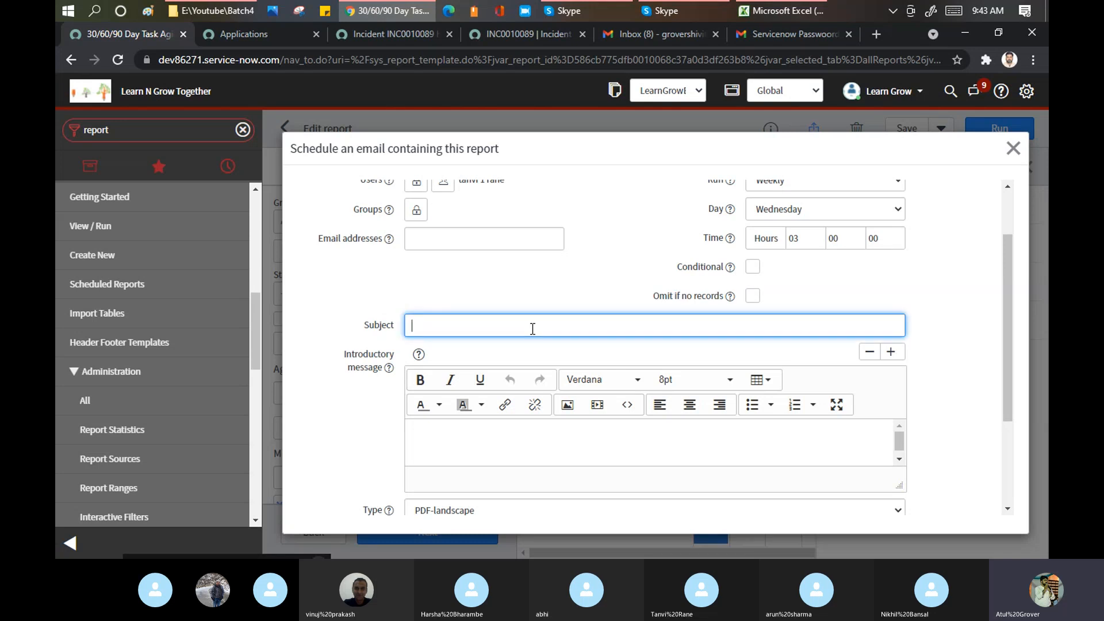
pyautogui.scroll(-3, 456, 297)
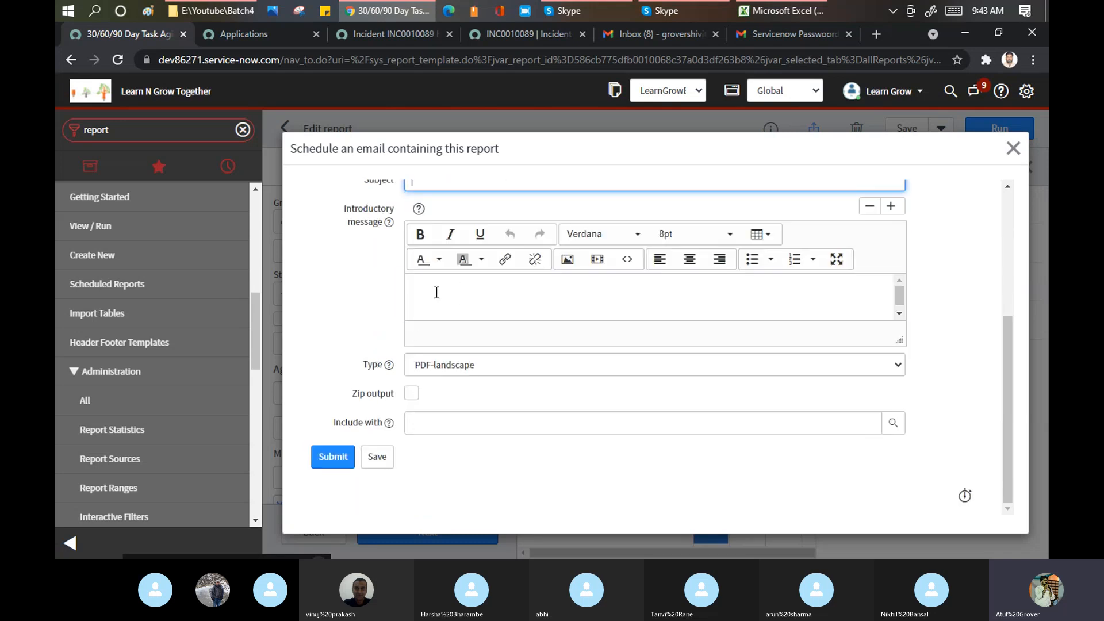
pyautogui.click(437, 293)
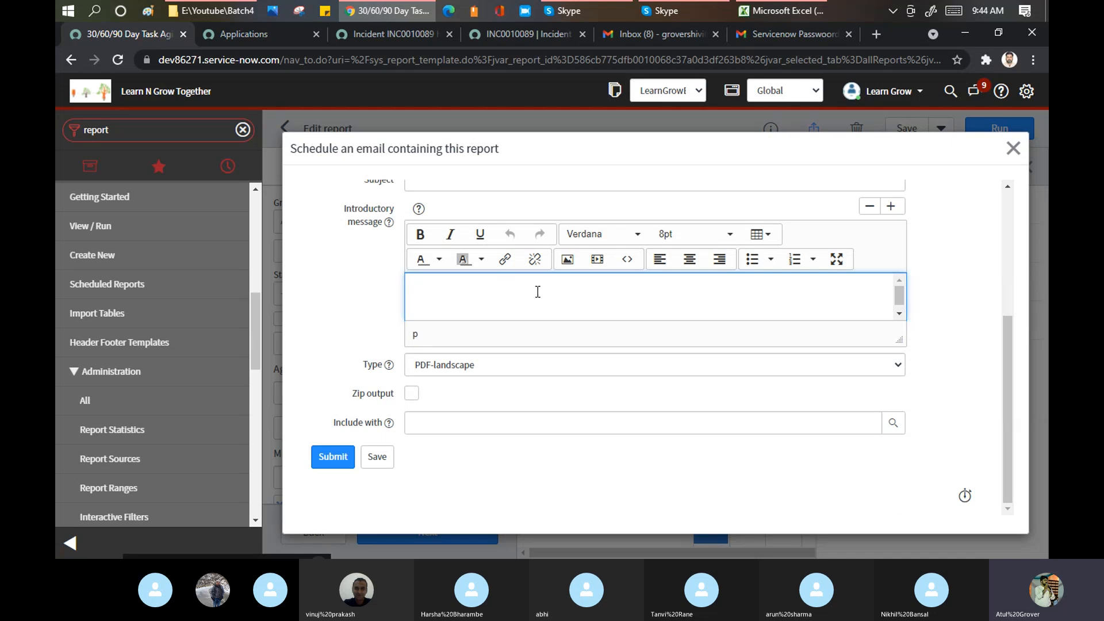
pyautogui.click(526, 368)
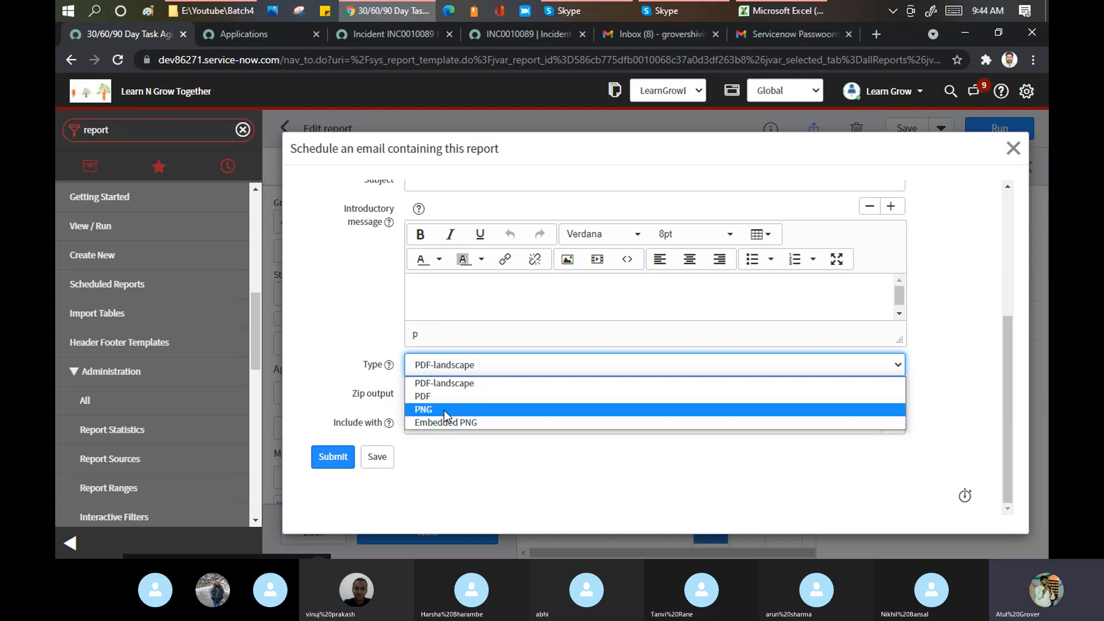
pyautogui.click(368, 308)
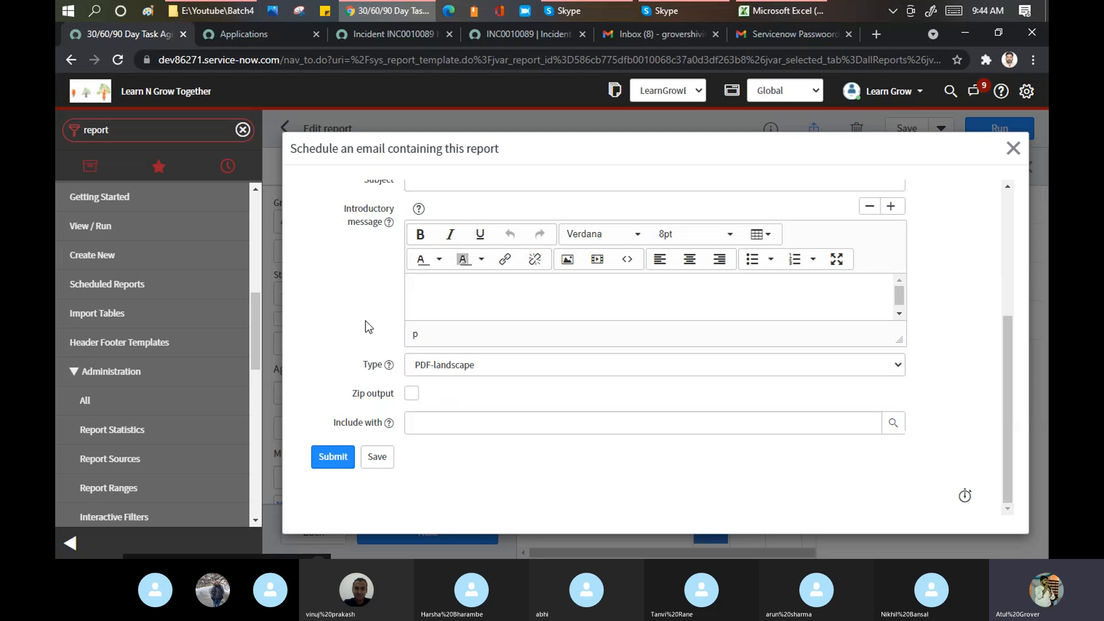
pyautogui.click(413, 396)
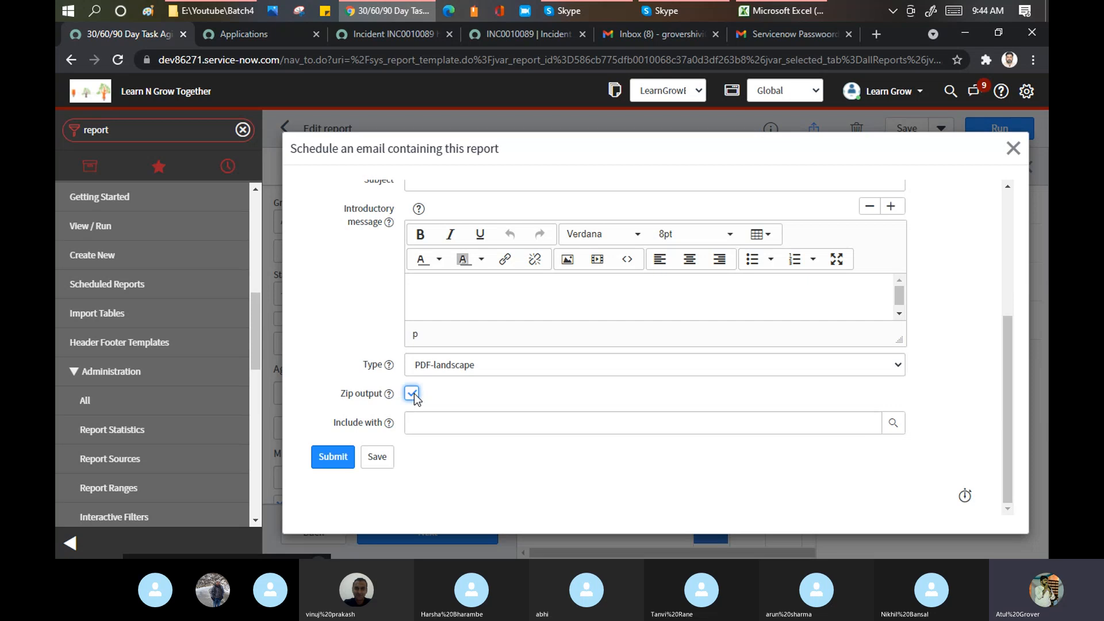
pyautogui.click(413, 396)
pyautogui.click(413, 396)
pyautogui.moveTo(388, 398)
pyautogui.click(412, 394)
# - Review the Schedule dialog and briefly try the Daily run frequency
pyautogui.scroll(4, 651, 299)
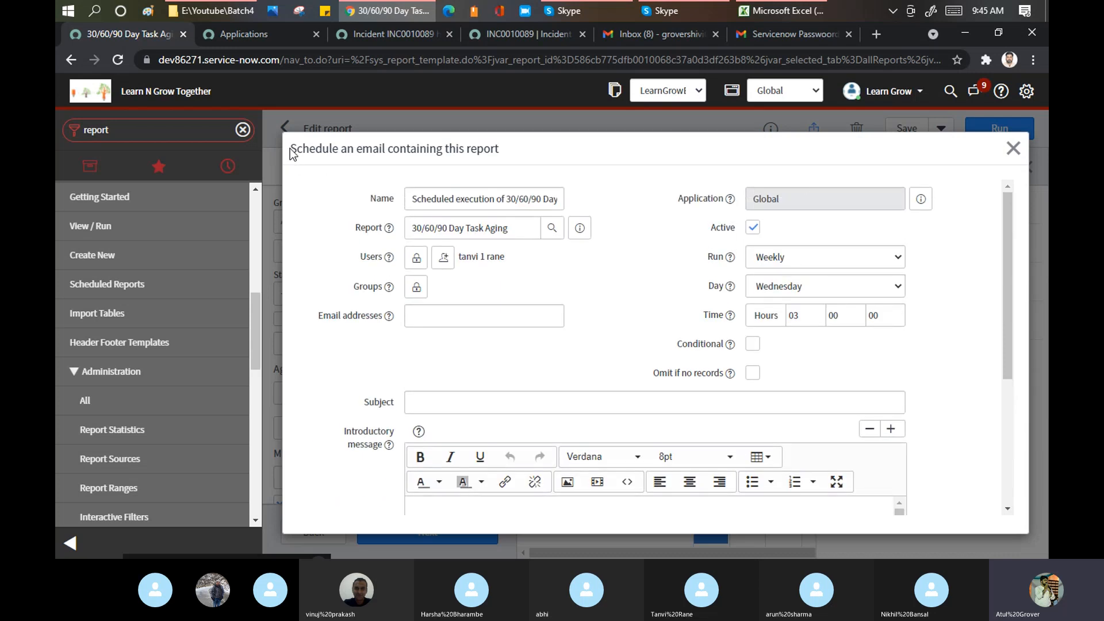
pyautogui.moveTo(290, 149); pyautogui.dragTo(537, 138)
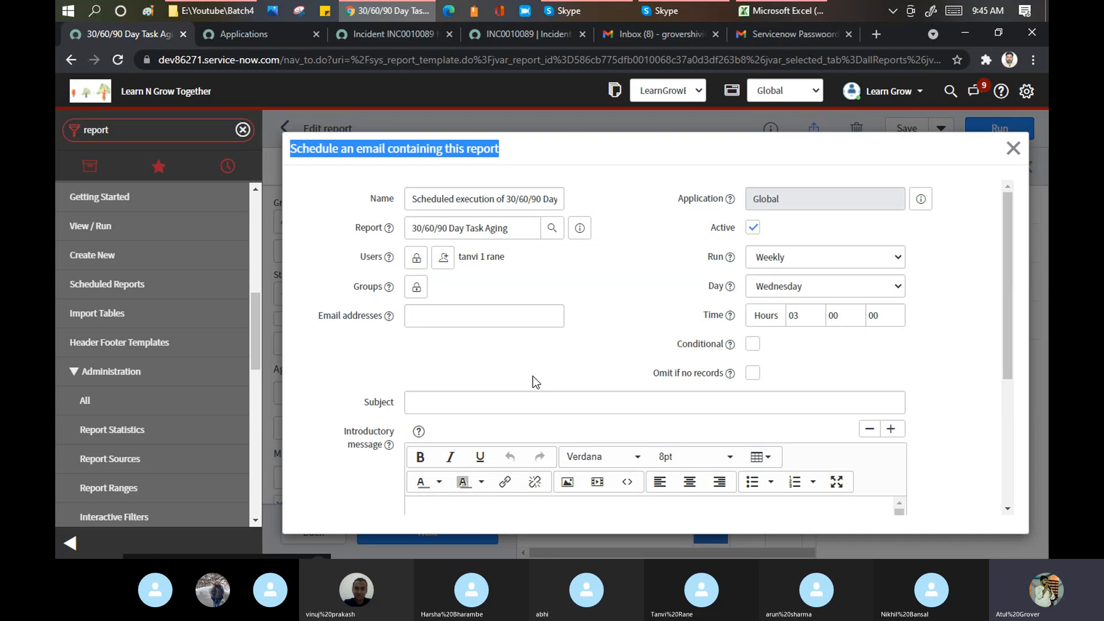
pyautogui.click(837, 258)
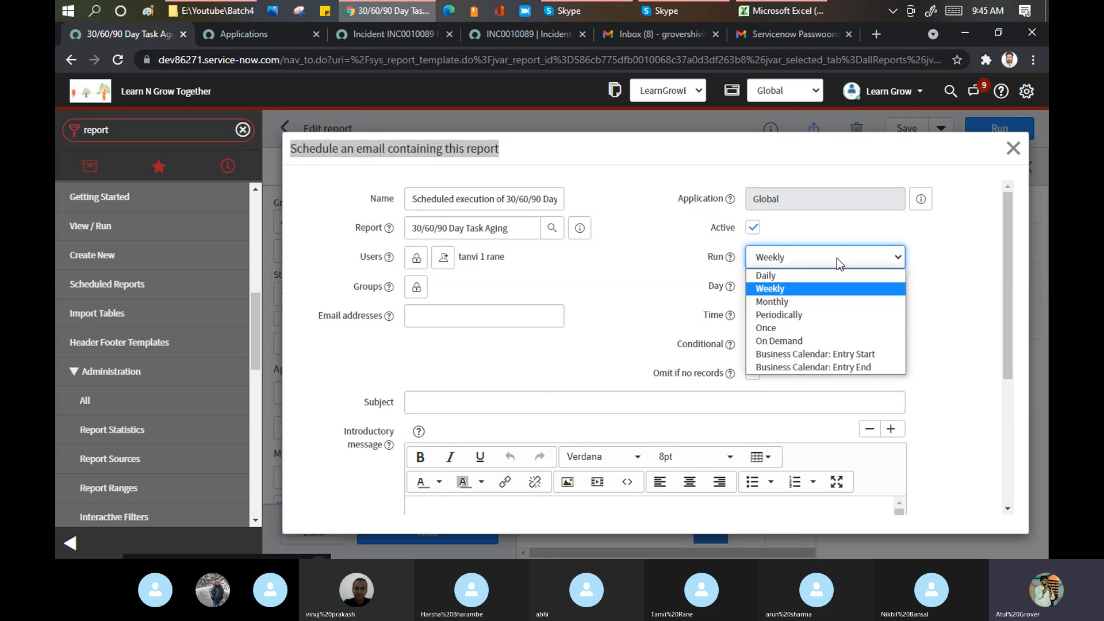
pyautogui.click(766, 278)
pyautogui.click(795, 288)
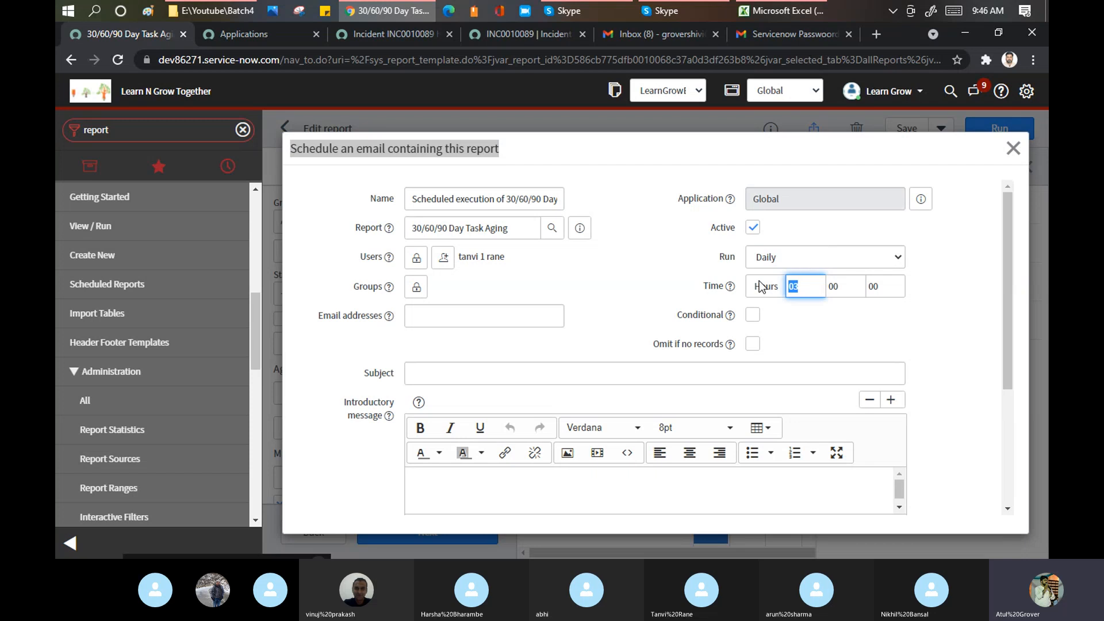
pyautogui.click(779, 261)
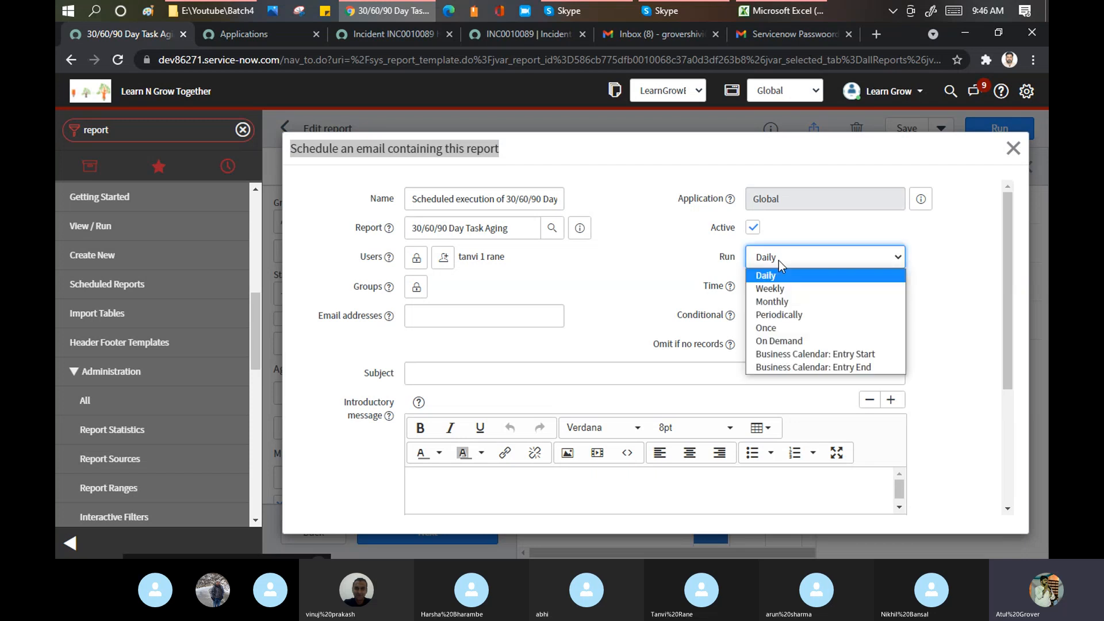
pyautogui.click(777, 341)
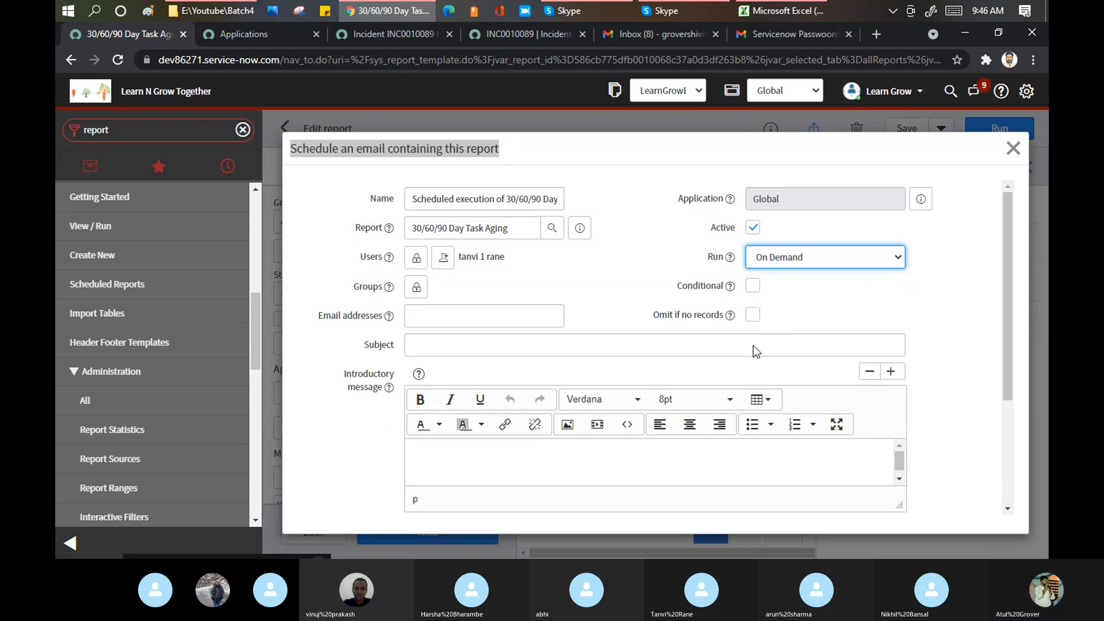
# - Set the report email to run Daily with the send hour set to 12
pyautogui.click(855, 260)
pyautogui.click(785, 274)
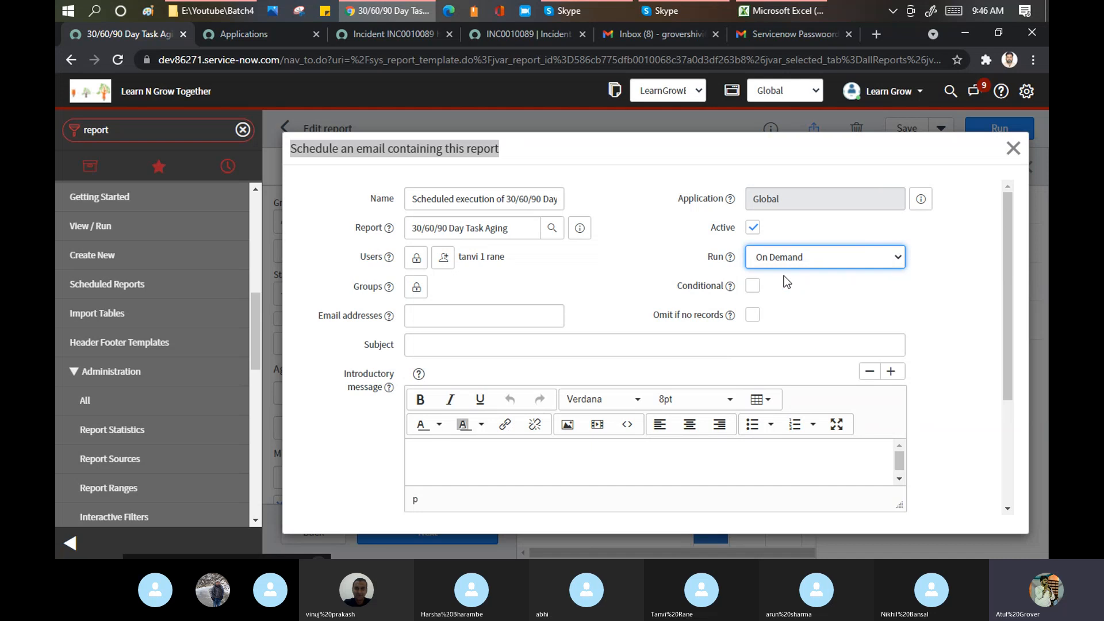
pyautogui.click(805, 286)
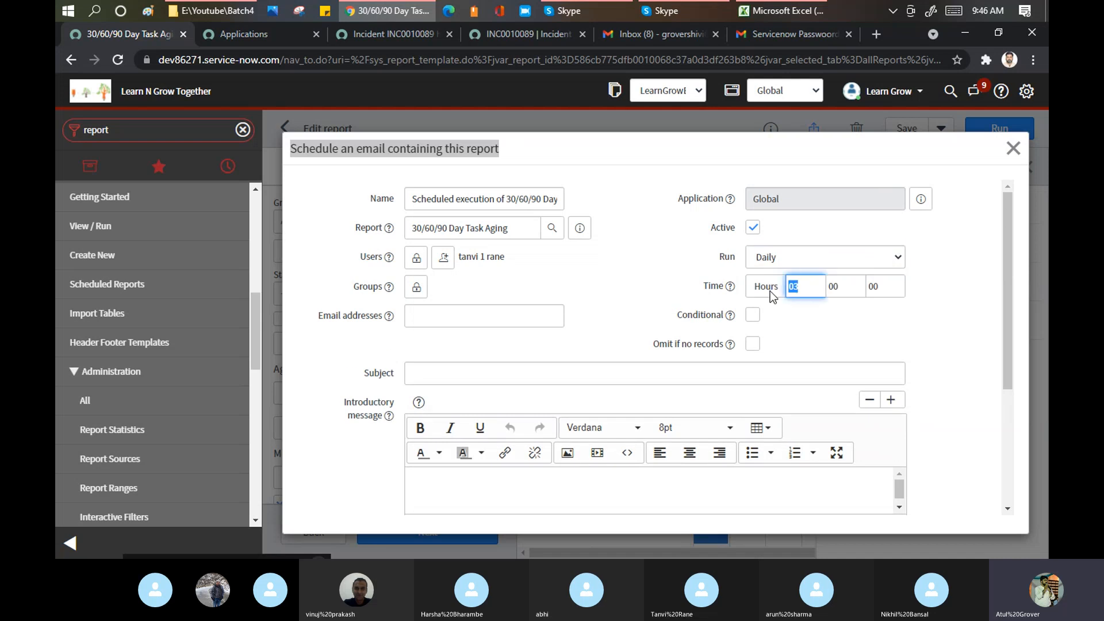
pyautogui.write('08')
pyautogui.press('BackSpace')
pyautogui.press('BackSpace')
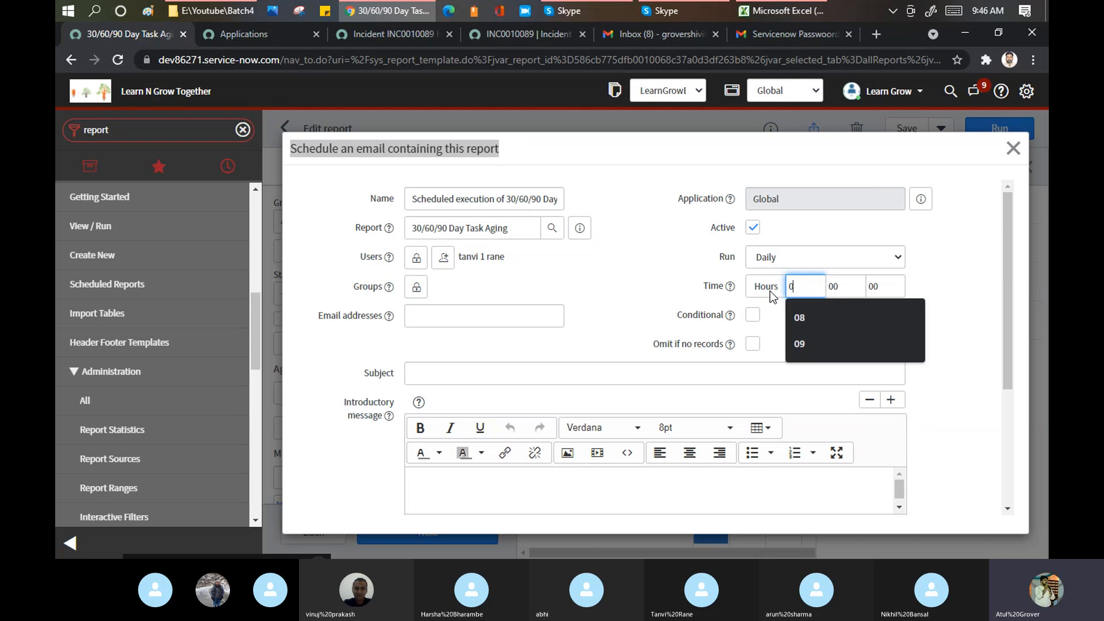
pyautogui.write('12')
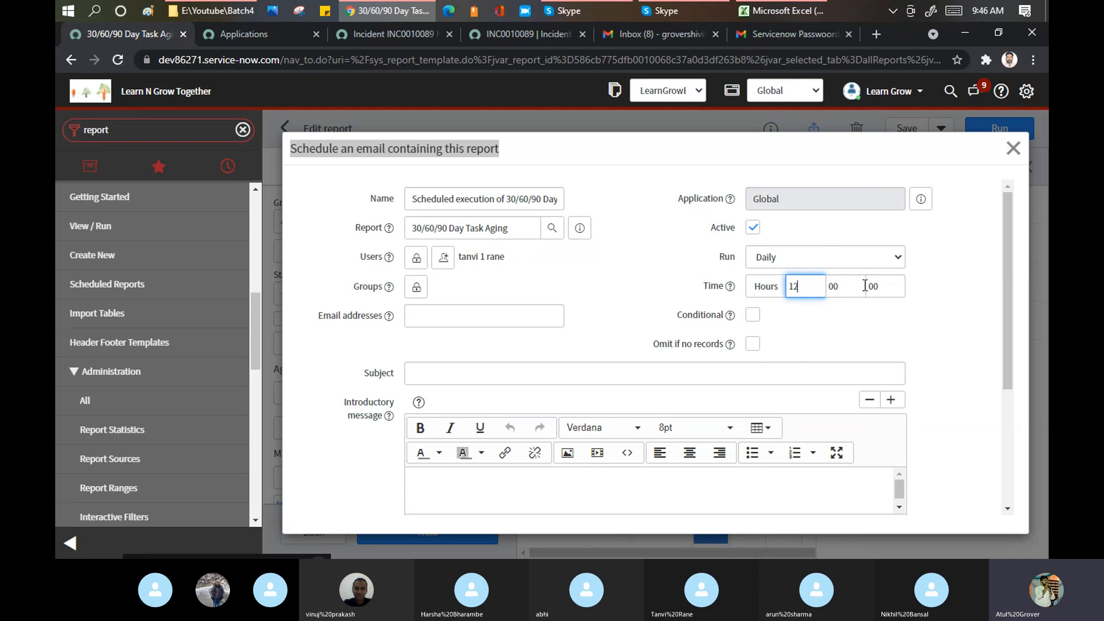
pyautogui.click(413, 264)
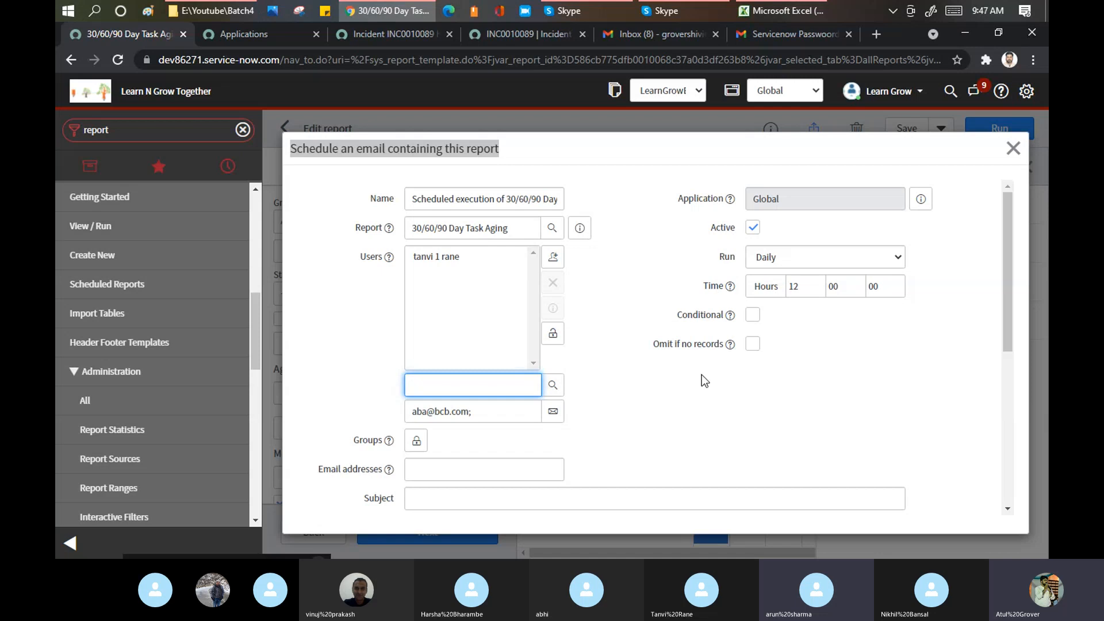
# - Submit the daily email schedule for the report
pyautogui.scroll(-5, 604, 232)
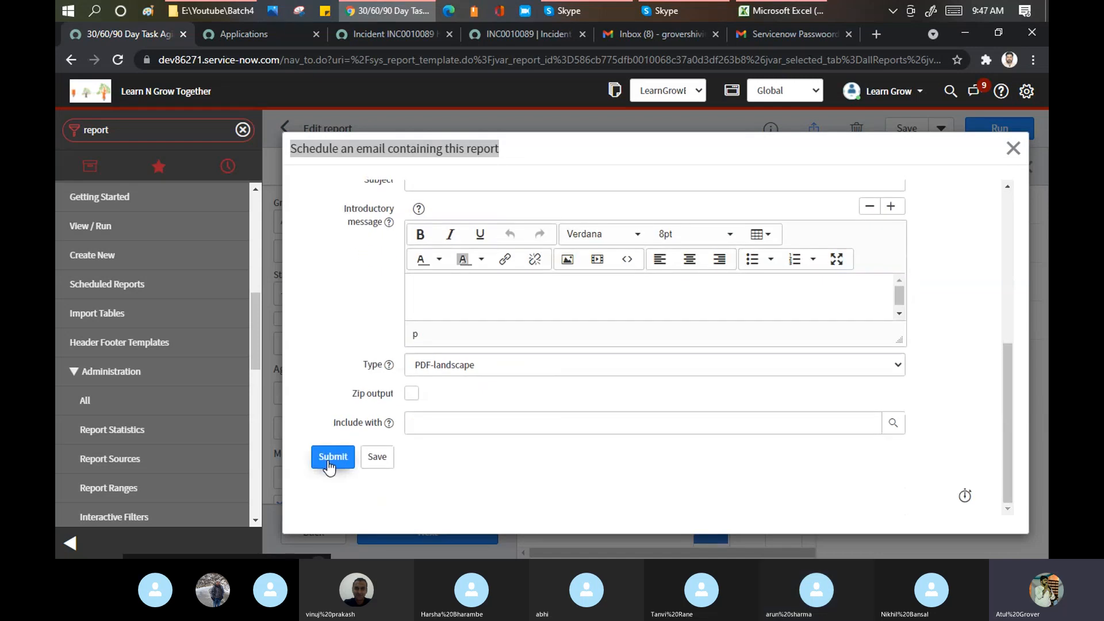
pyautogui.click(330, 460)
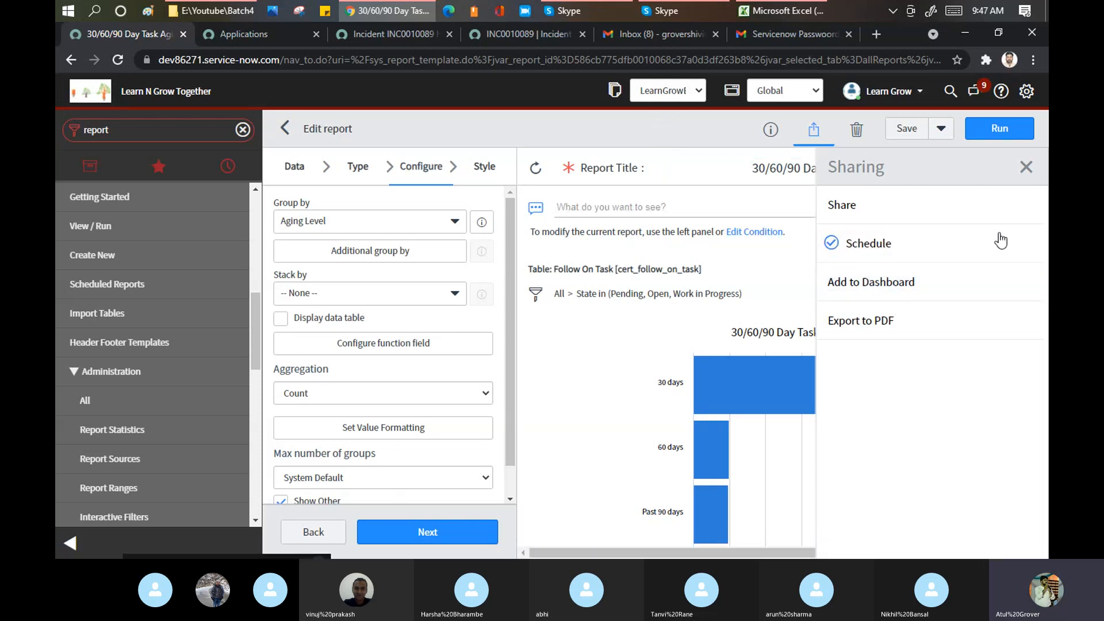
# - Close the Sharing panel and bring up the Excel training agenda
pyautogui.click(1032, 166)
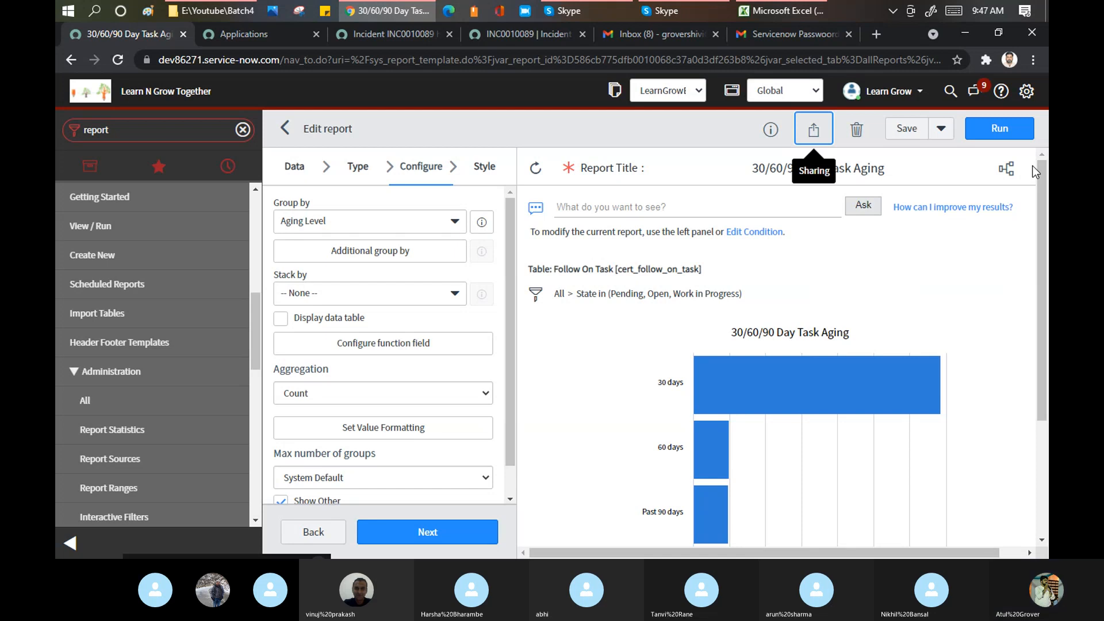
pyautogui.click(799, 11)
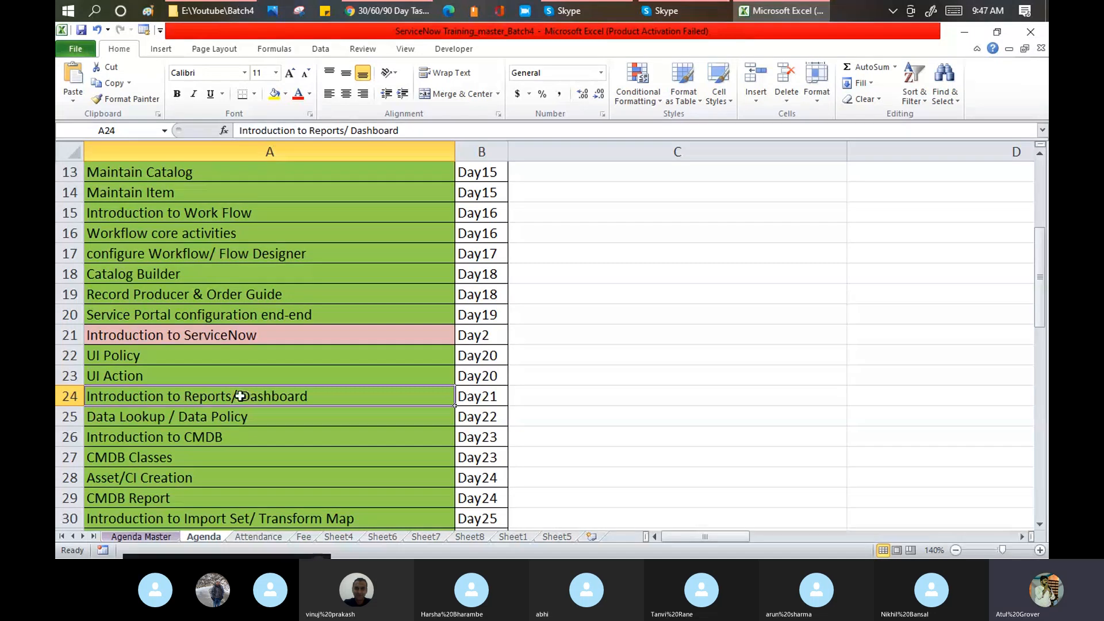
# - Insert a new row below row 24 and copy the Reports/ Dashboard entry into A25
pyautogui.click(72, 417)
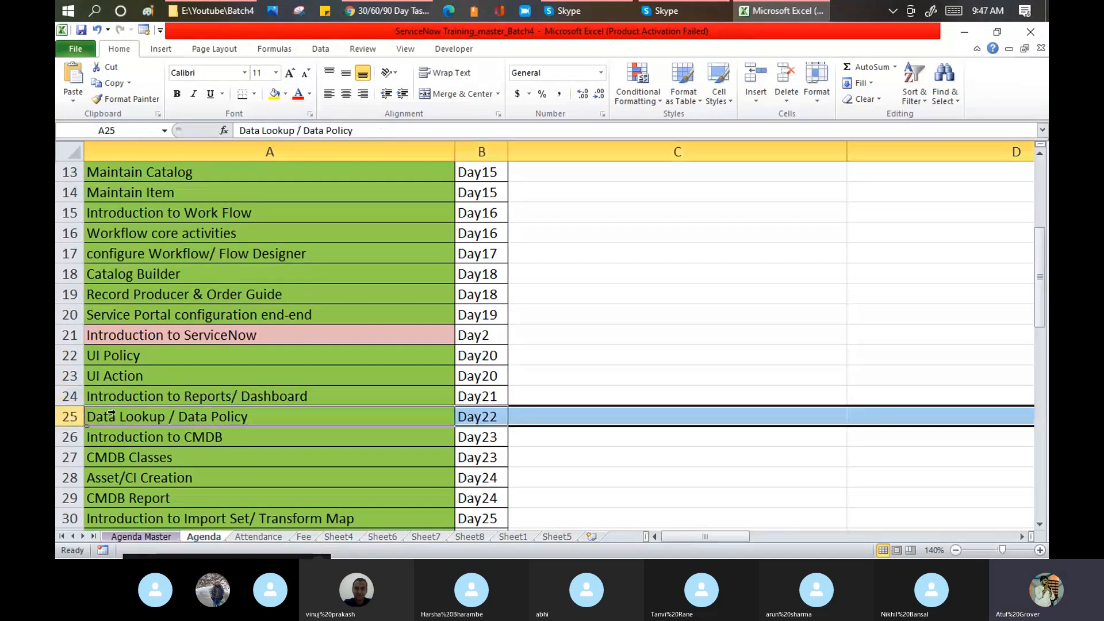
pyautogui.rightClick(74, 417)
pyautogui.click(119, 311)
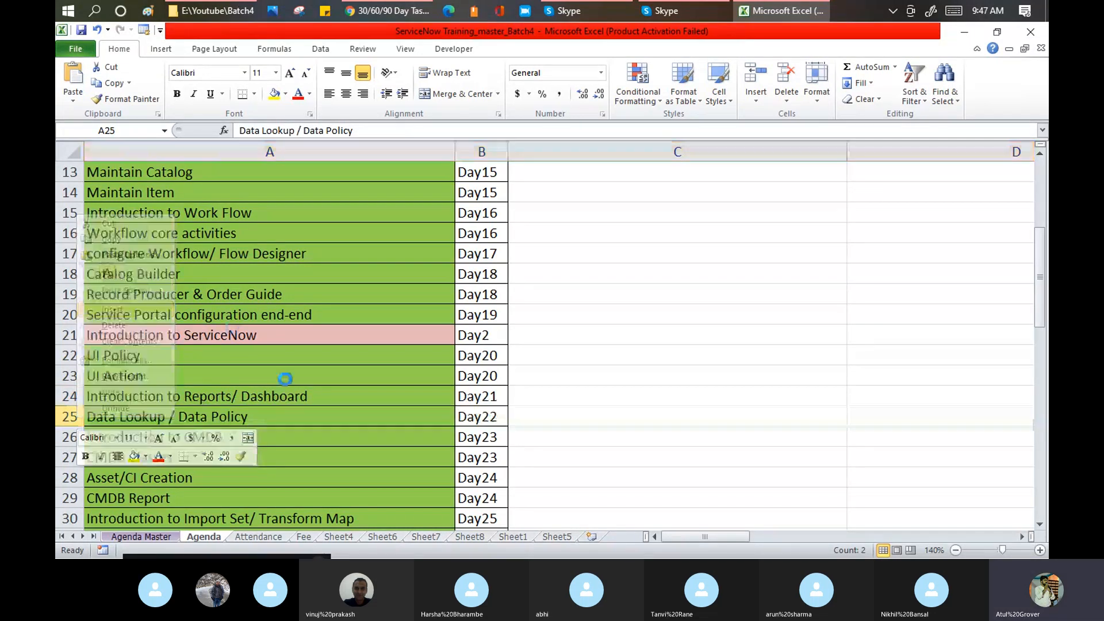
pyautogui.click(228, 396)
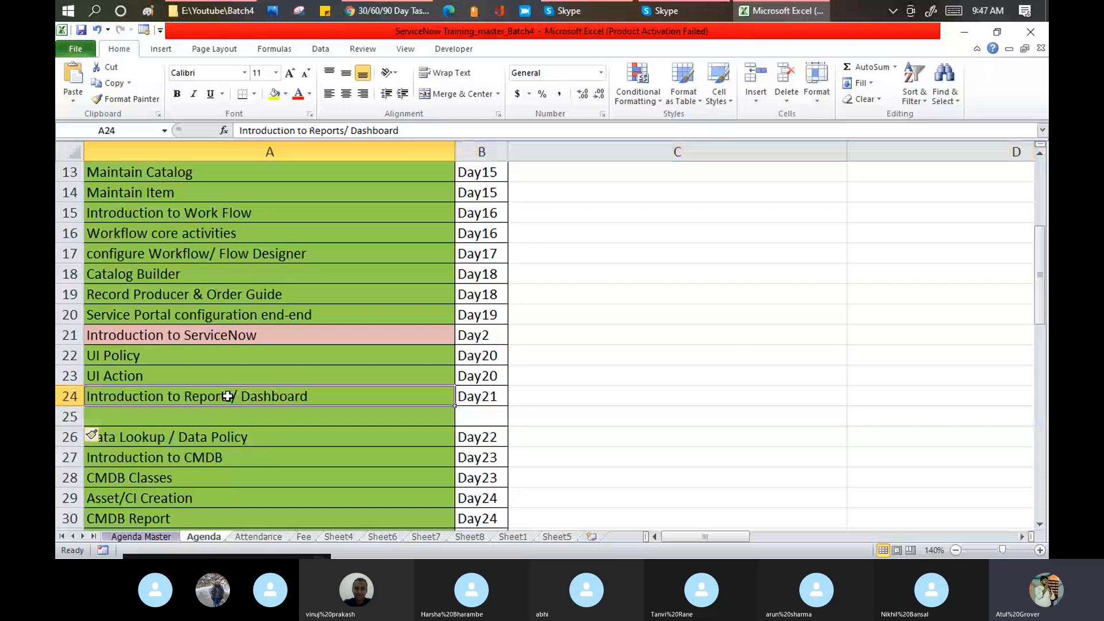
pyautogui.hotkey('ctrl', 'c')
pyautogui.click(218, 416)
pyautogui.hotkey('ctrl', 'v')
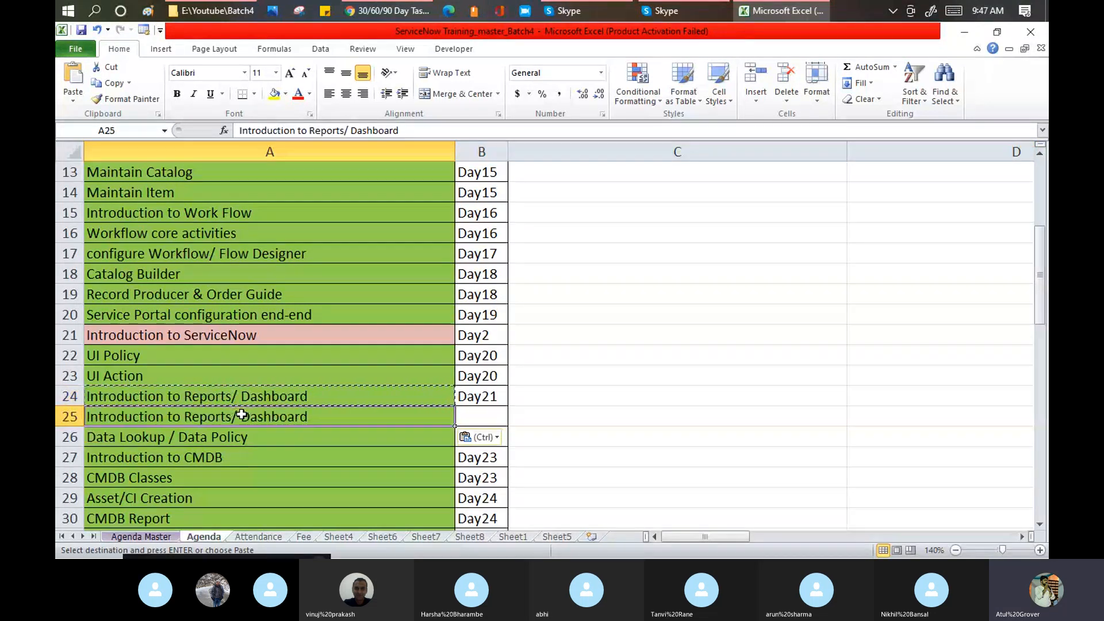
# - Edit A24 to Introduction to Reports and A25 to Introduction to Dashboard, giving A24 A21's pink fill
pyautogui.doubleClick(242, 414)
pyautogui.moveTo(241, 415); pyautogui.dragTo(184, 416)
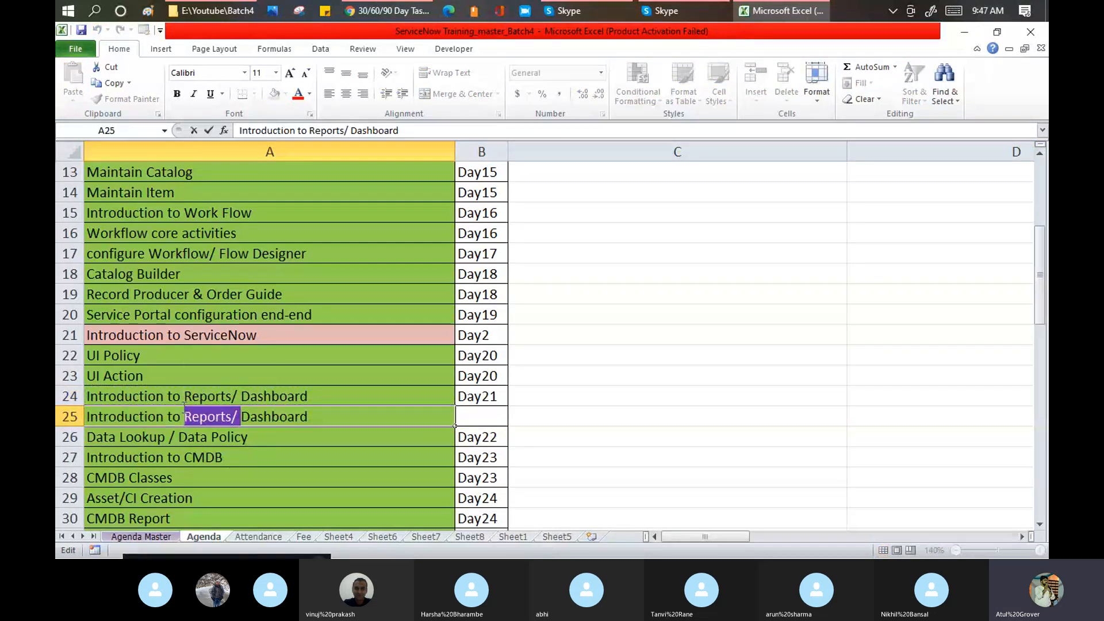
pyautogui.press('BackSpace')
pyautogui.click(217, 374)
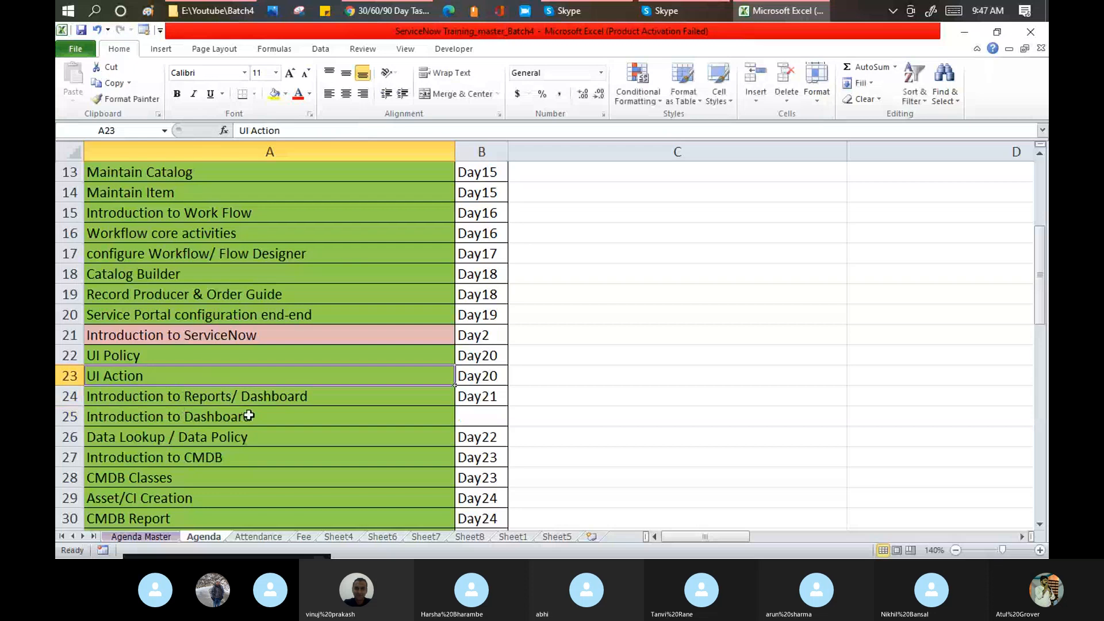
pyautogui.doubleClick(233, 396)
pyautogui.moveTo(231, 396); pyautogui.dragTo(342, 397)
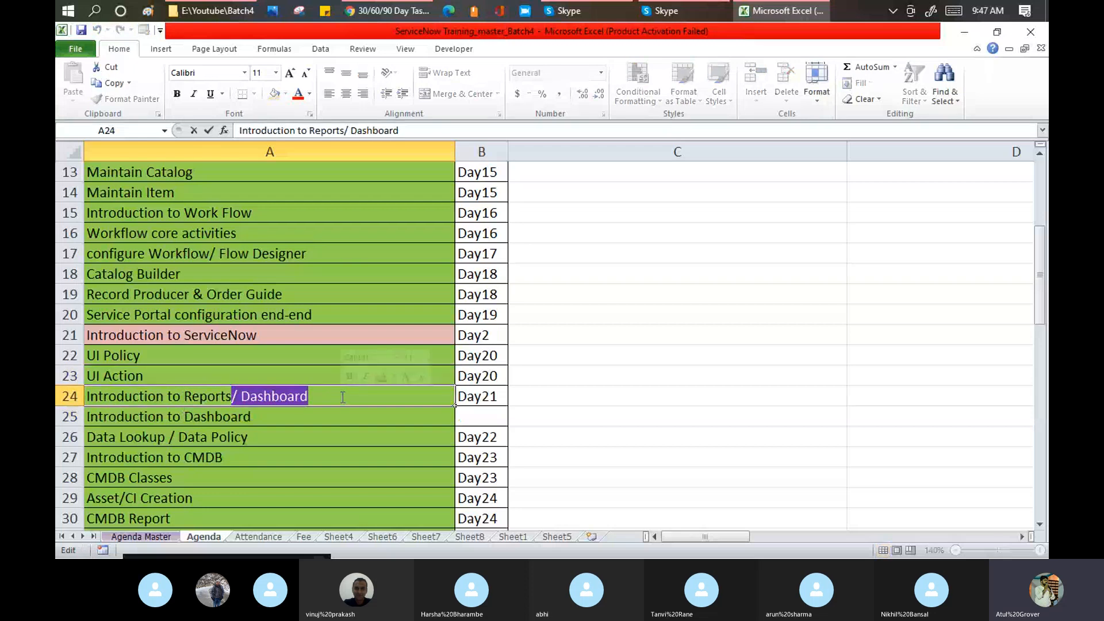
pyautogui.press('BackSpace')
pyautogui.click(311, 337)
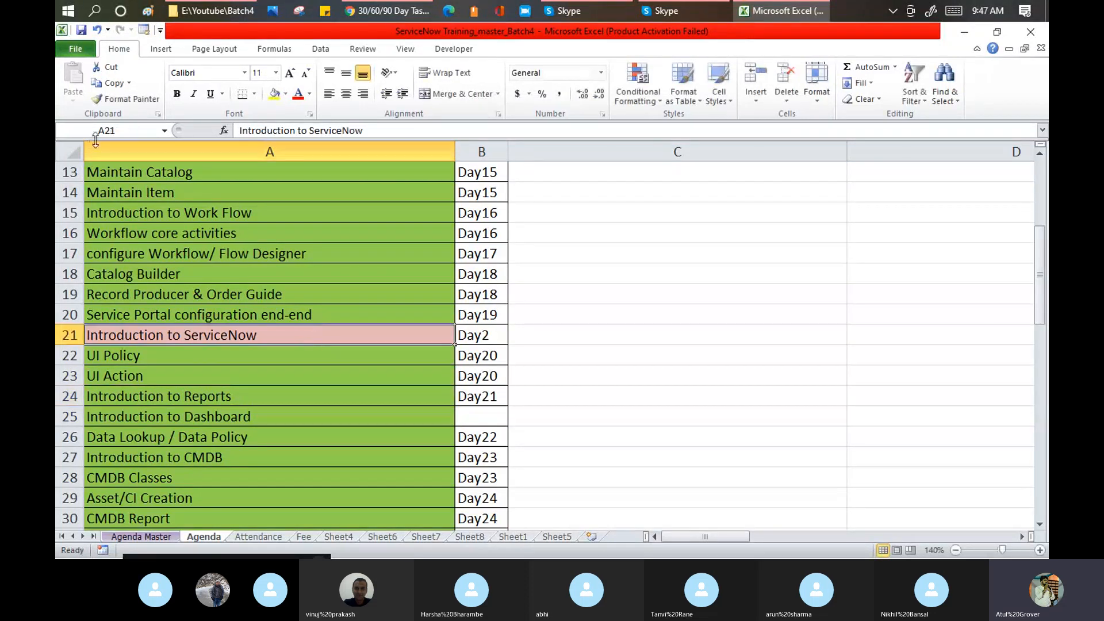
pyautogui.click(125, 99)
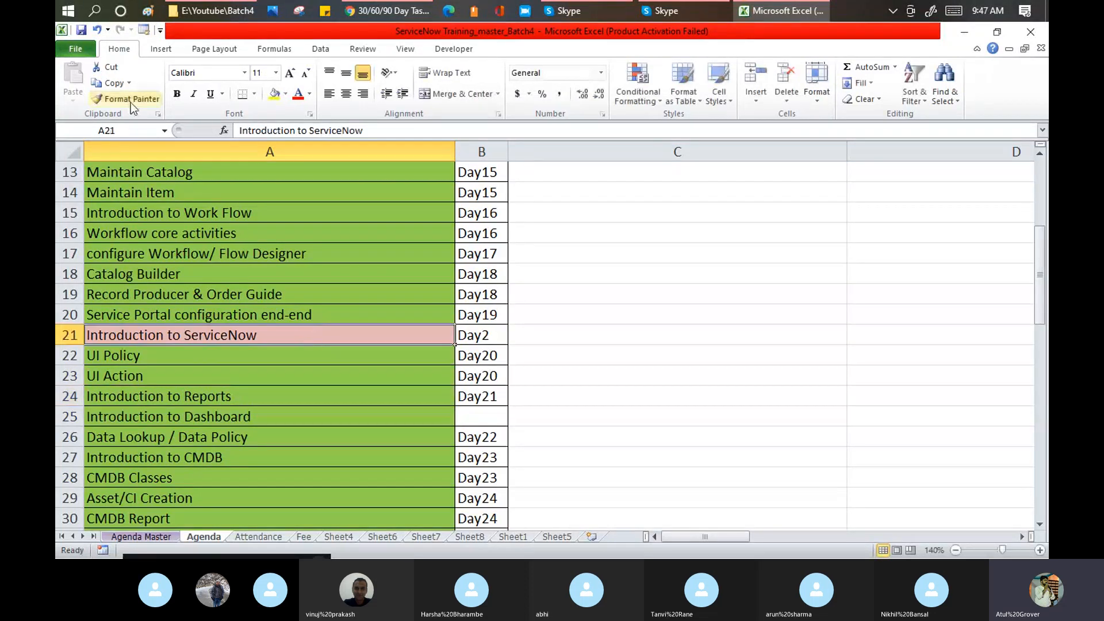
pyautogui.click(213, 396)
# - Copy Day21 into B25, save the workbook, and return to the Skype call
pyautogui.click(471, 399)
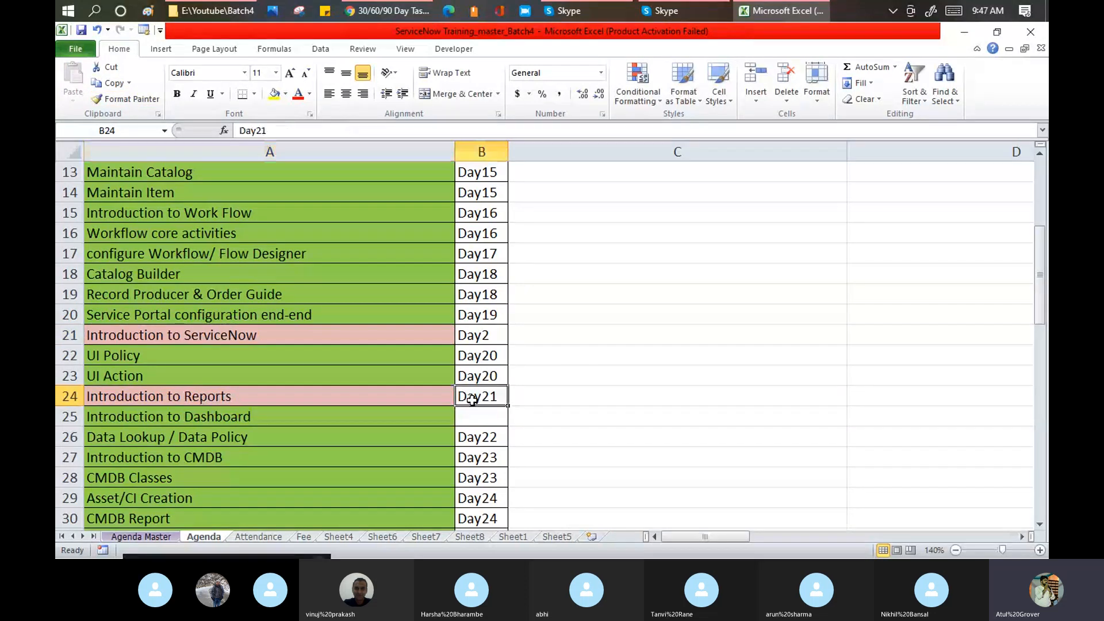
pyautogui.hotkey('ctrl', 'c')
pyautogui.click(483, 420)
pyautogui.hotkey('ctrl', 'v')
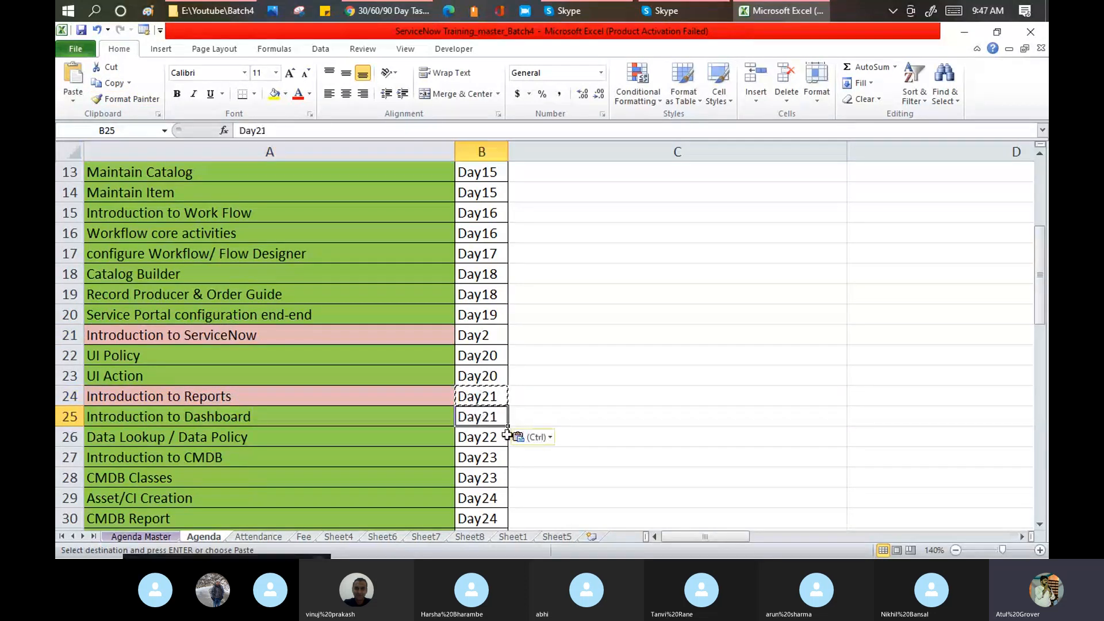
pyautogui.scroll(2, 279, 365)
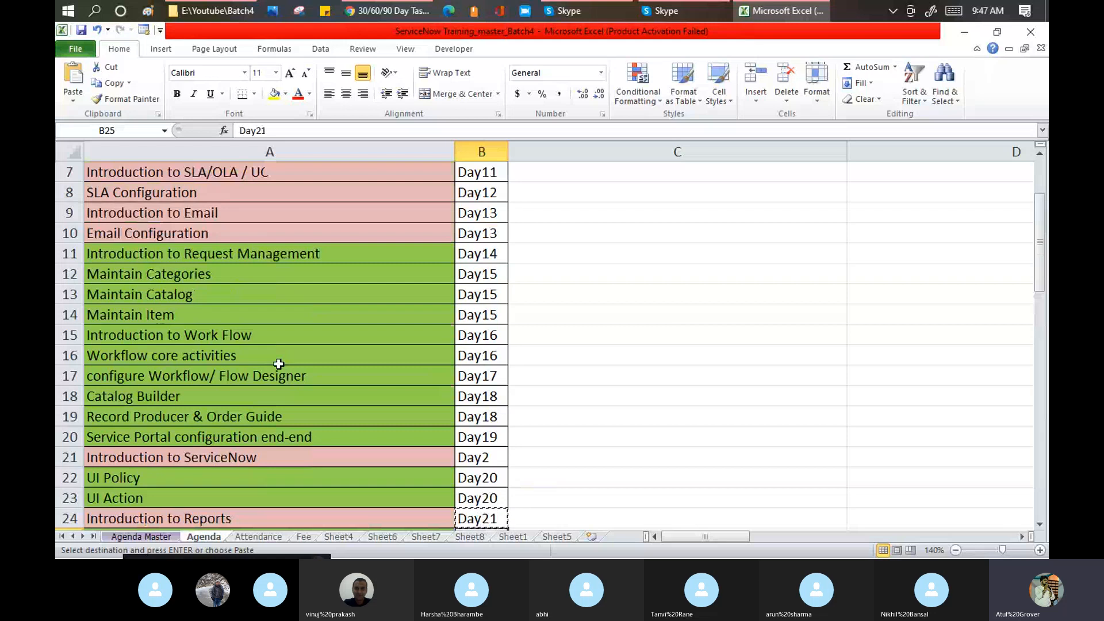
pyautogui.click(81, 30)
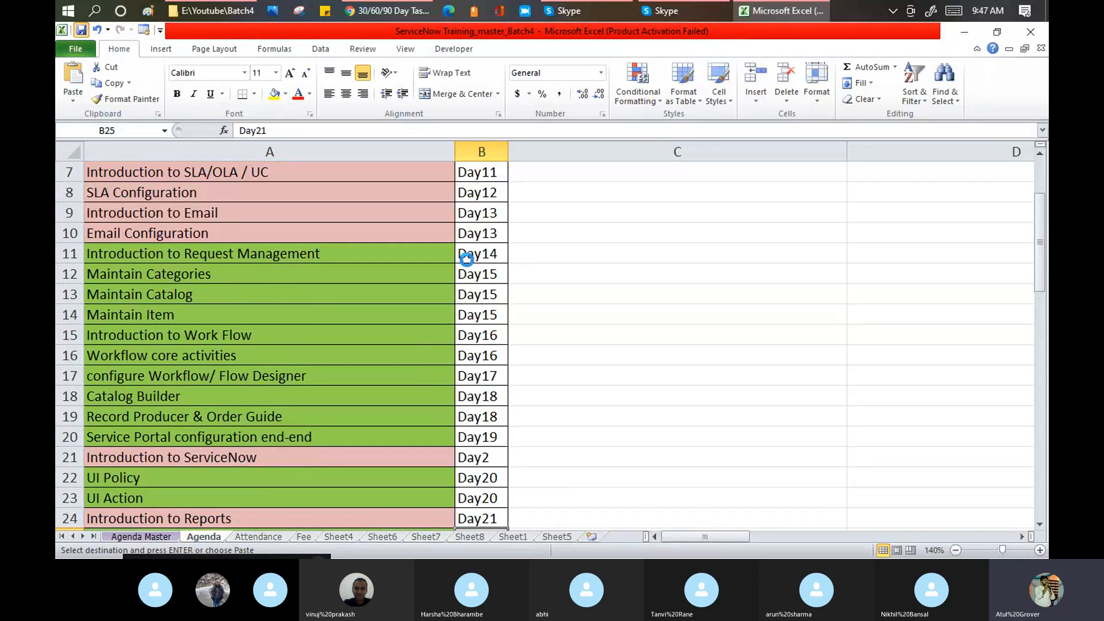
pyautogui.click(526, 335)
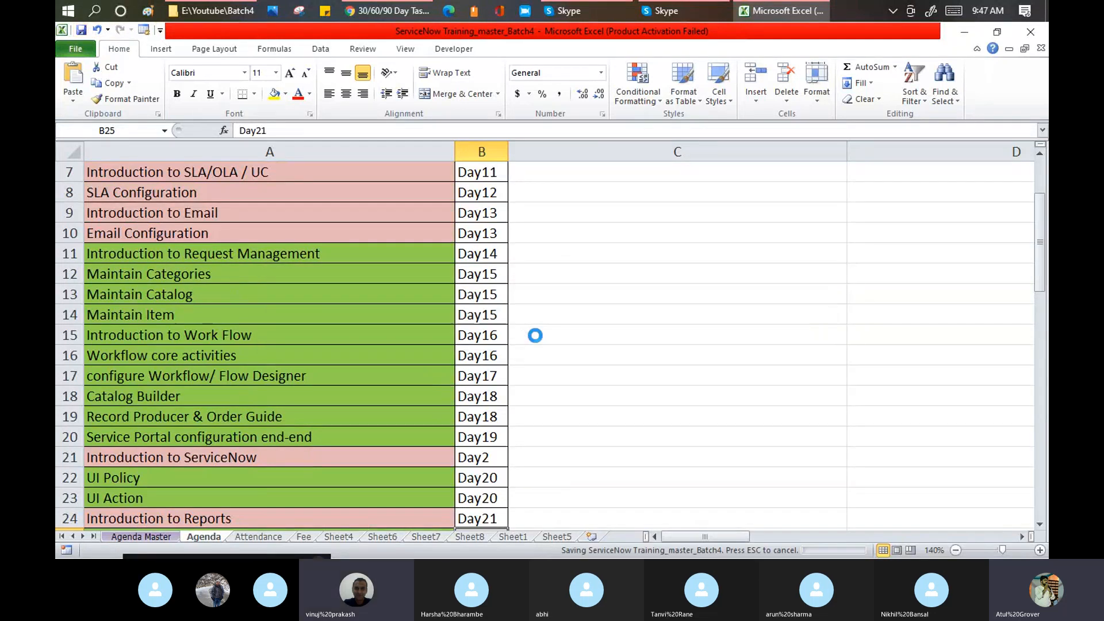
pyautogui.click(579, 11)
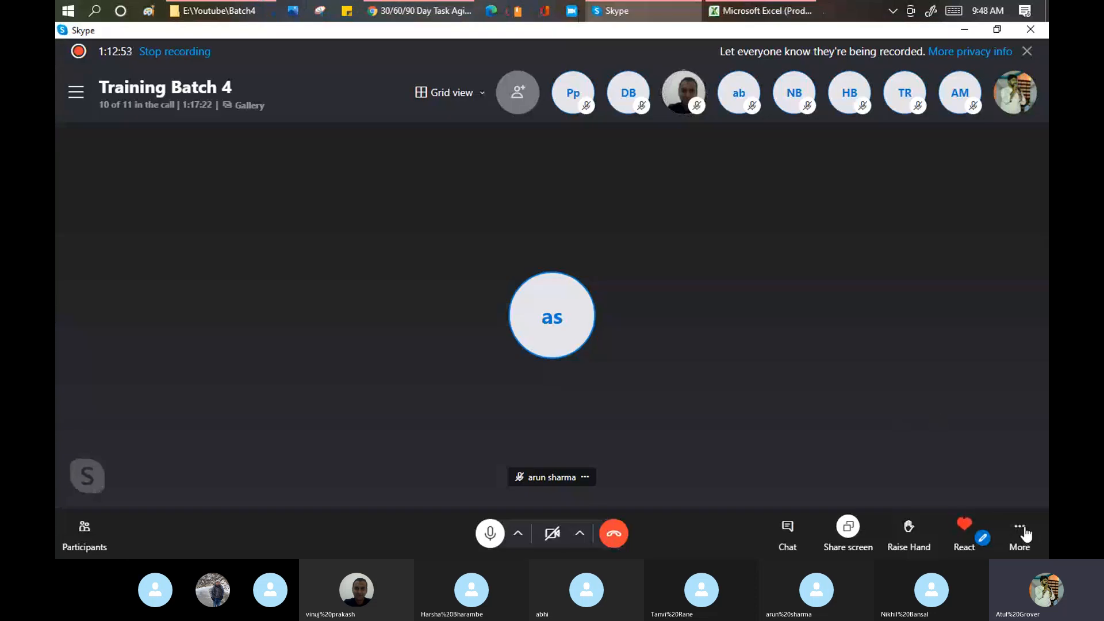